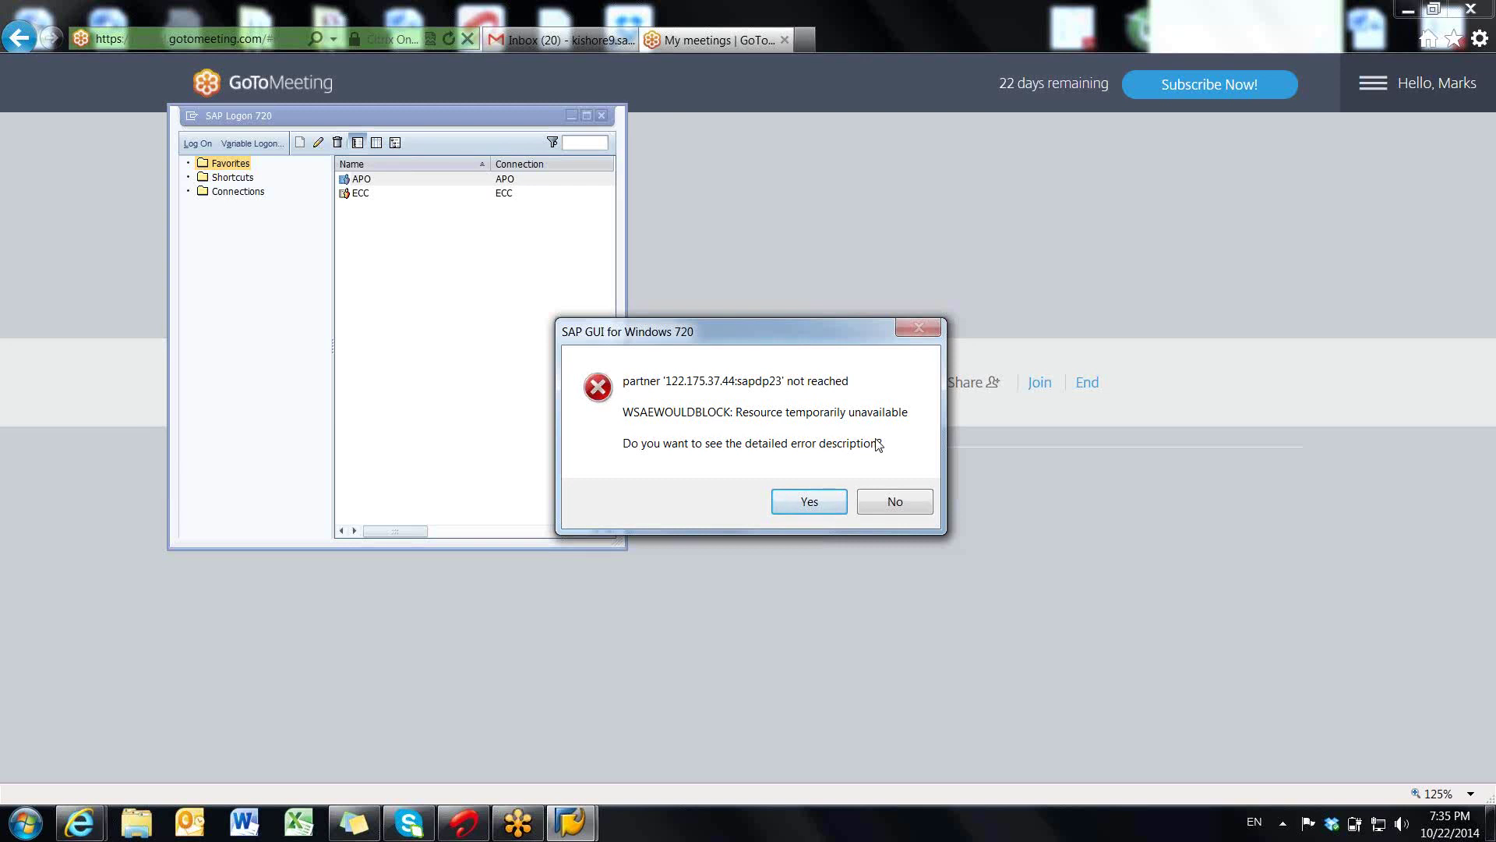
# - Decline the connection error details, show all connections, and start a new system entry
pyautogui.click(884, 500)
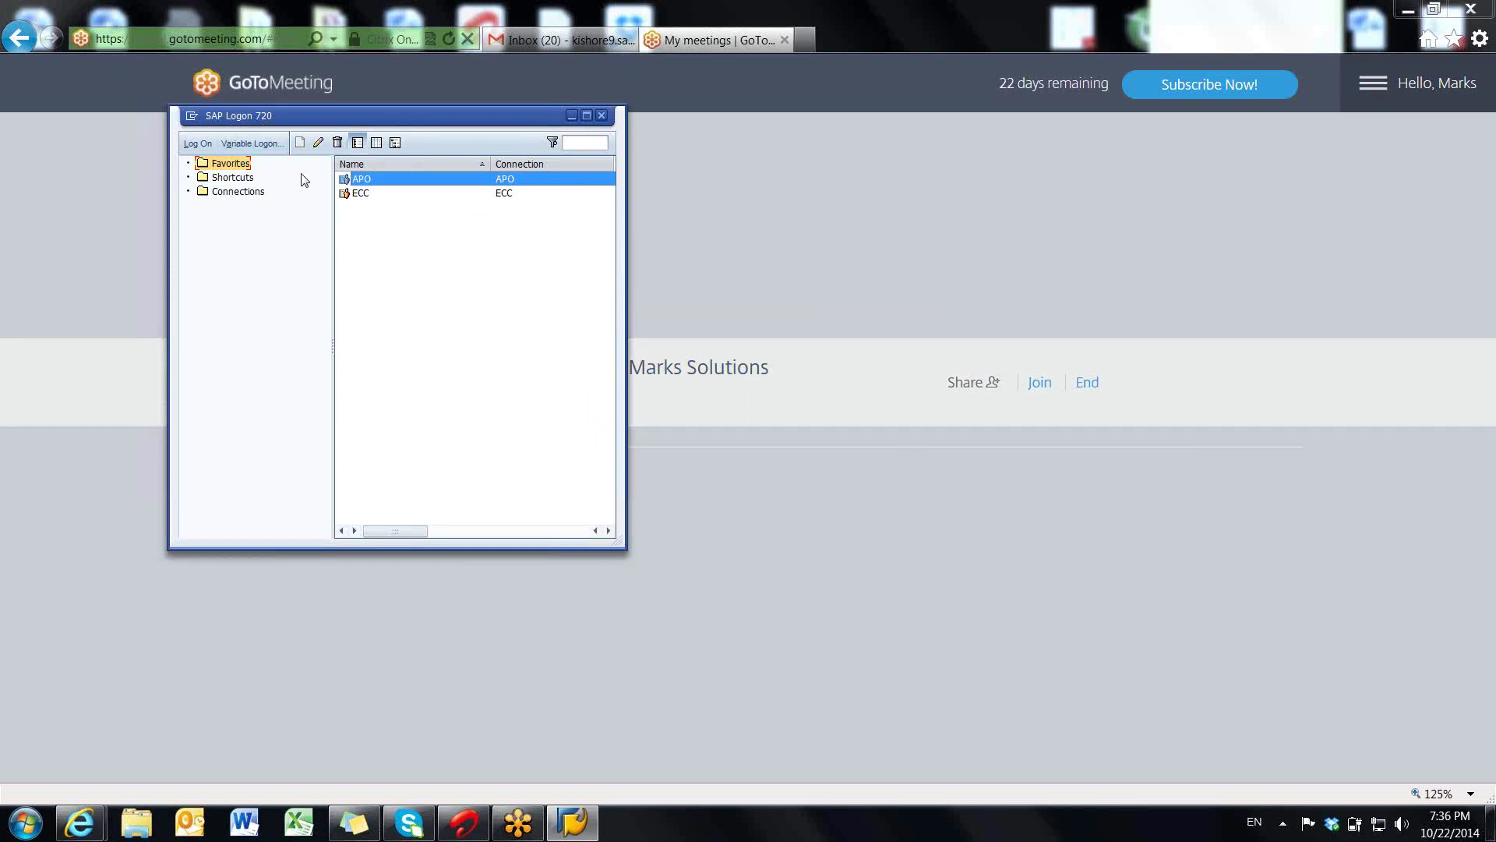
pyautogui.click(238, 192)
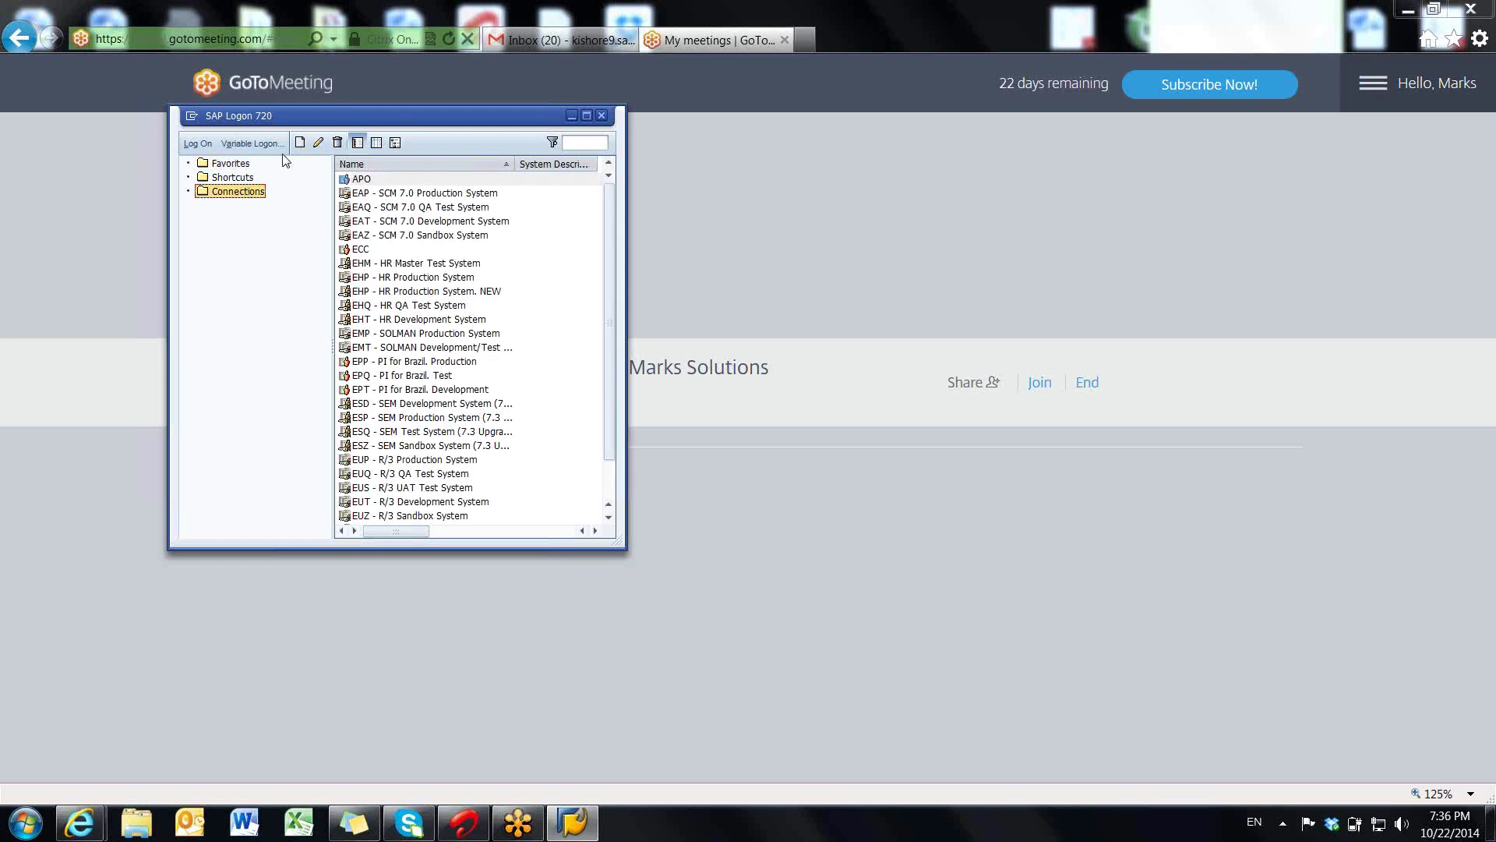
pyautogui.click(307, 143)
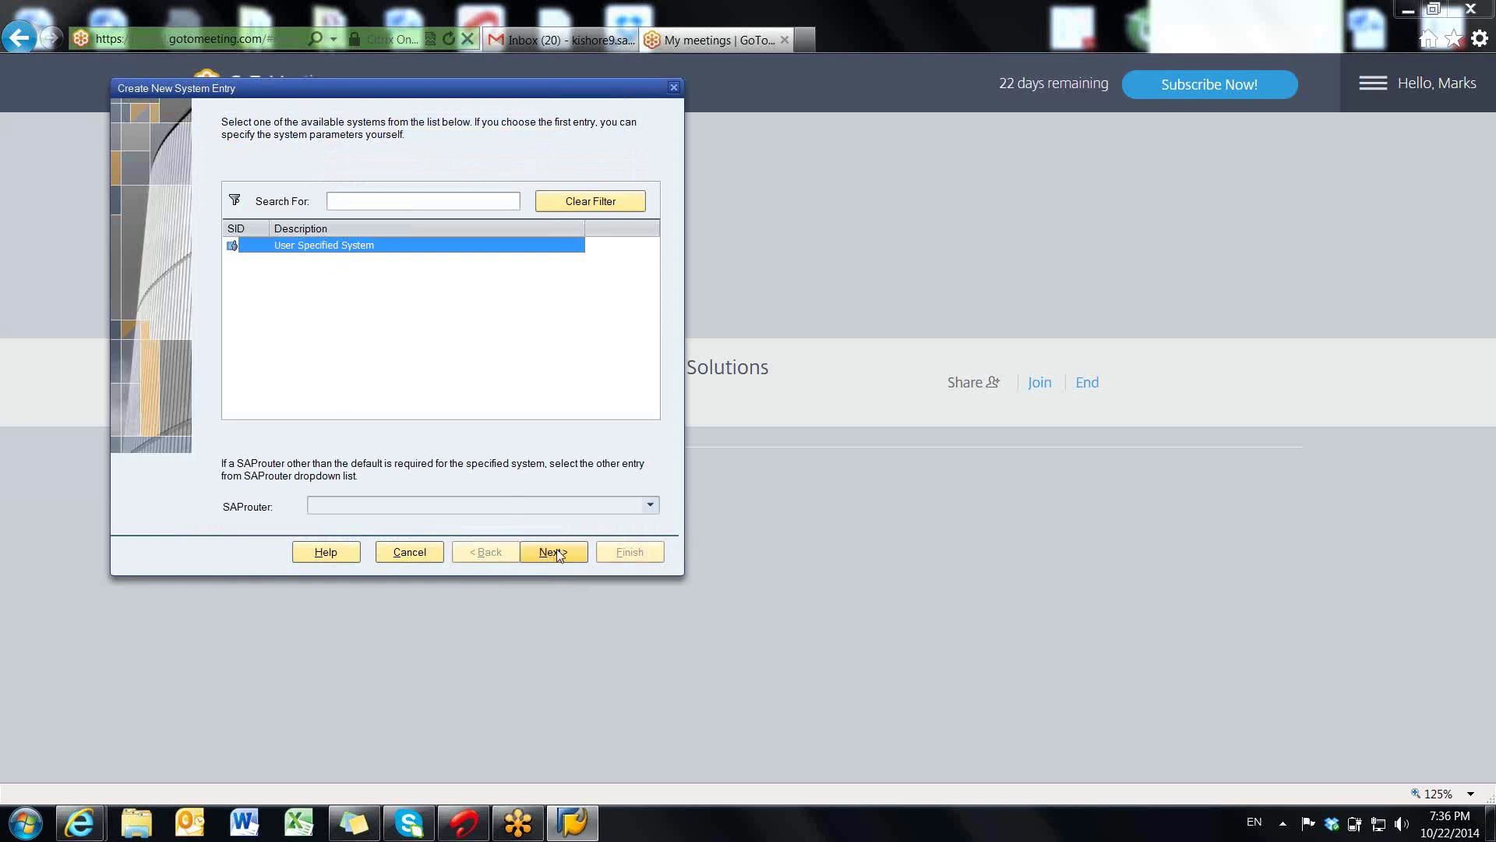
# - Review the new entry's application server and instance number fields, then cancel without adding a system
pyautogui.click(556, 551)
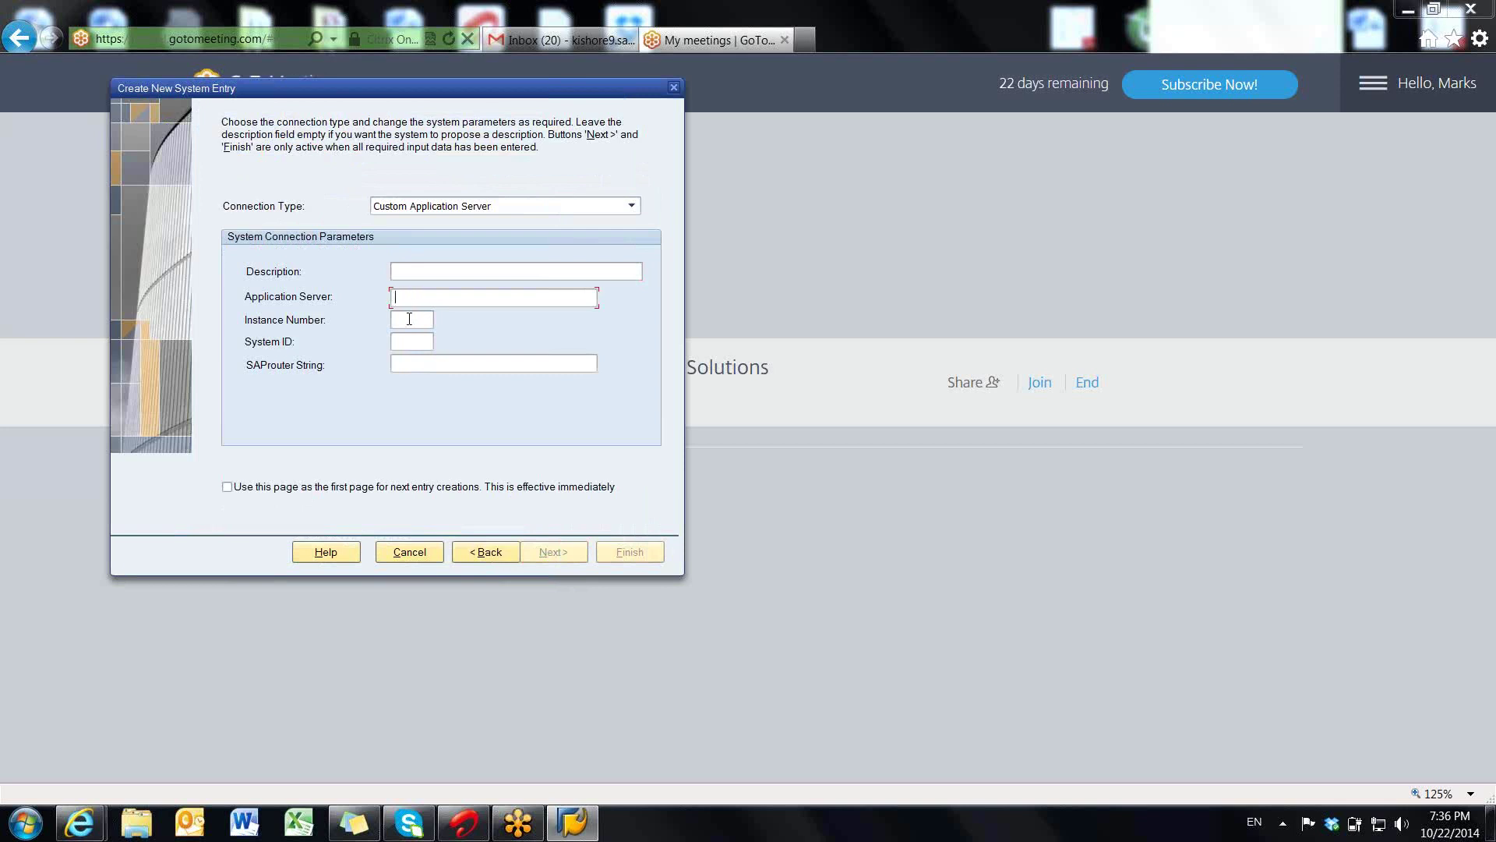
pyautogui.click(405, 336)
pyautogui.click(405, 319)
pyautogui.click(403, 553)
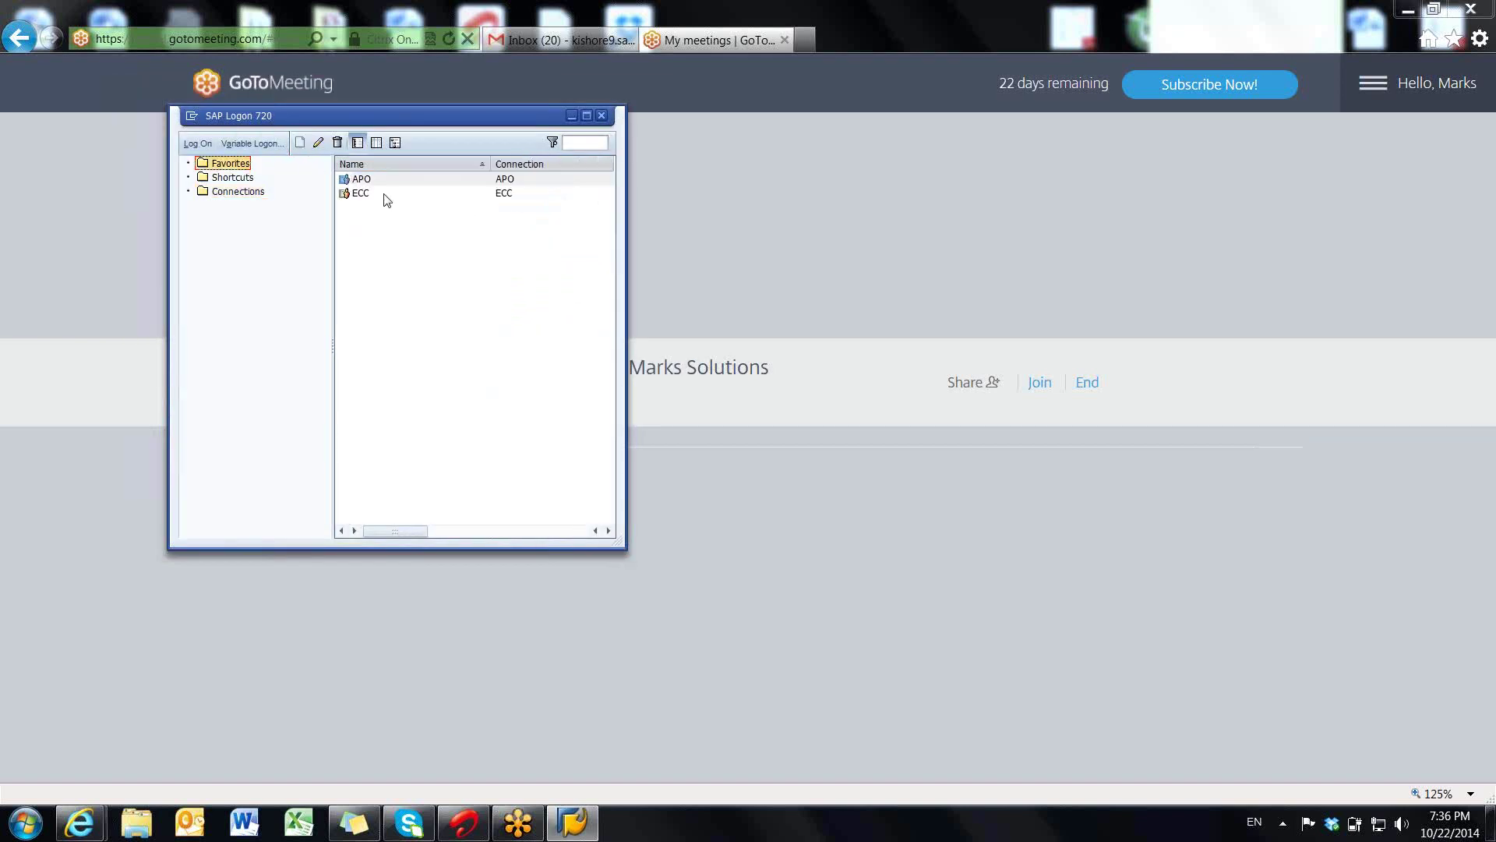
# - Retry the APO logon, begin another new system entry, and decline the error details
pyautogui.click(361, 182)
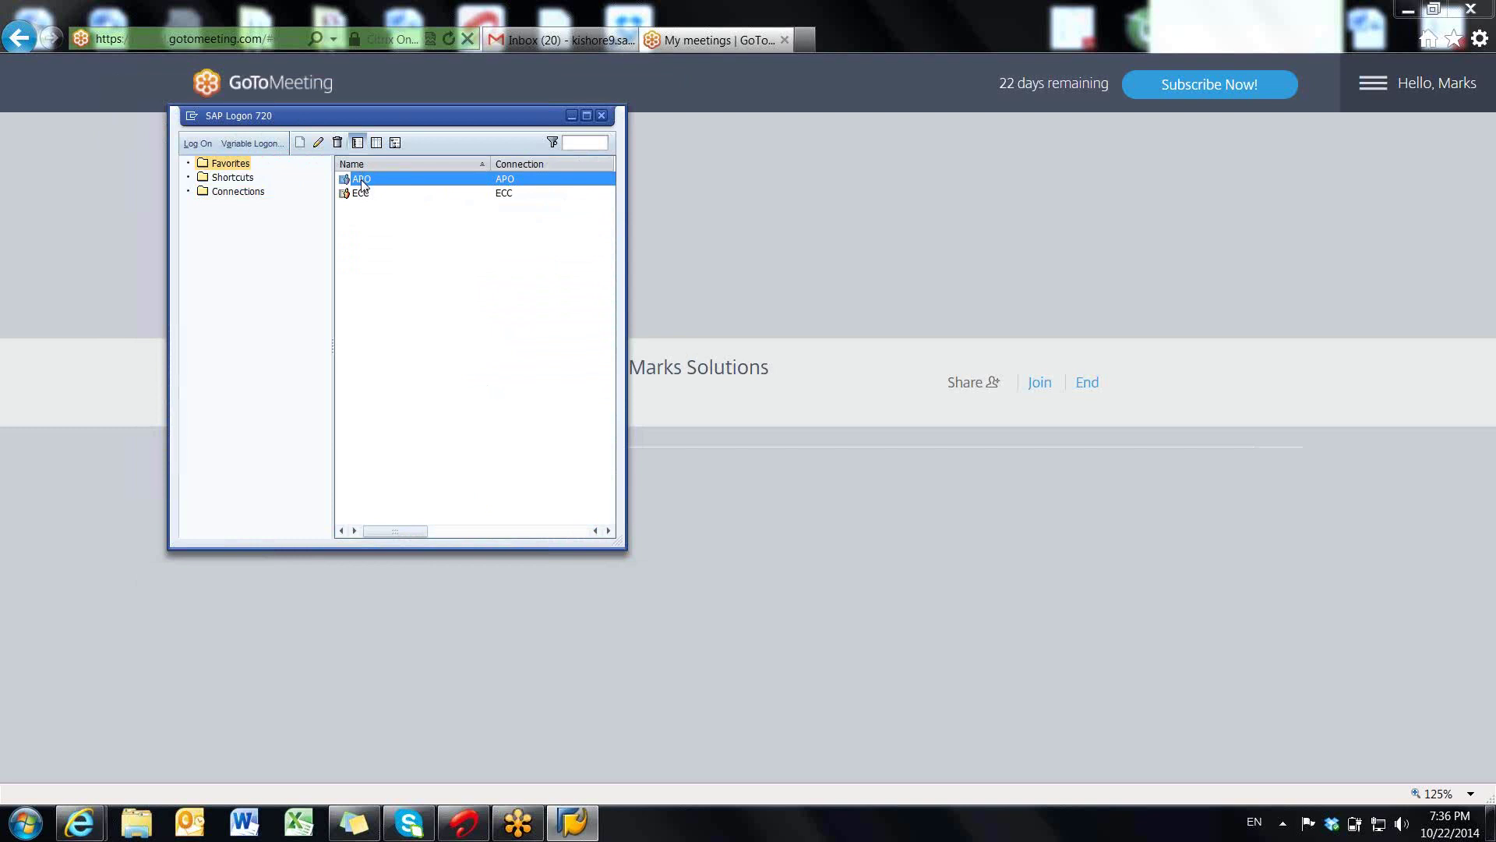
pyautogui.doubleClick(362, 183)
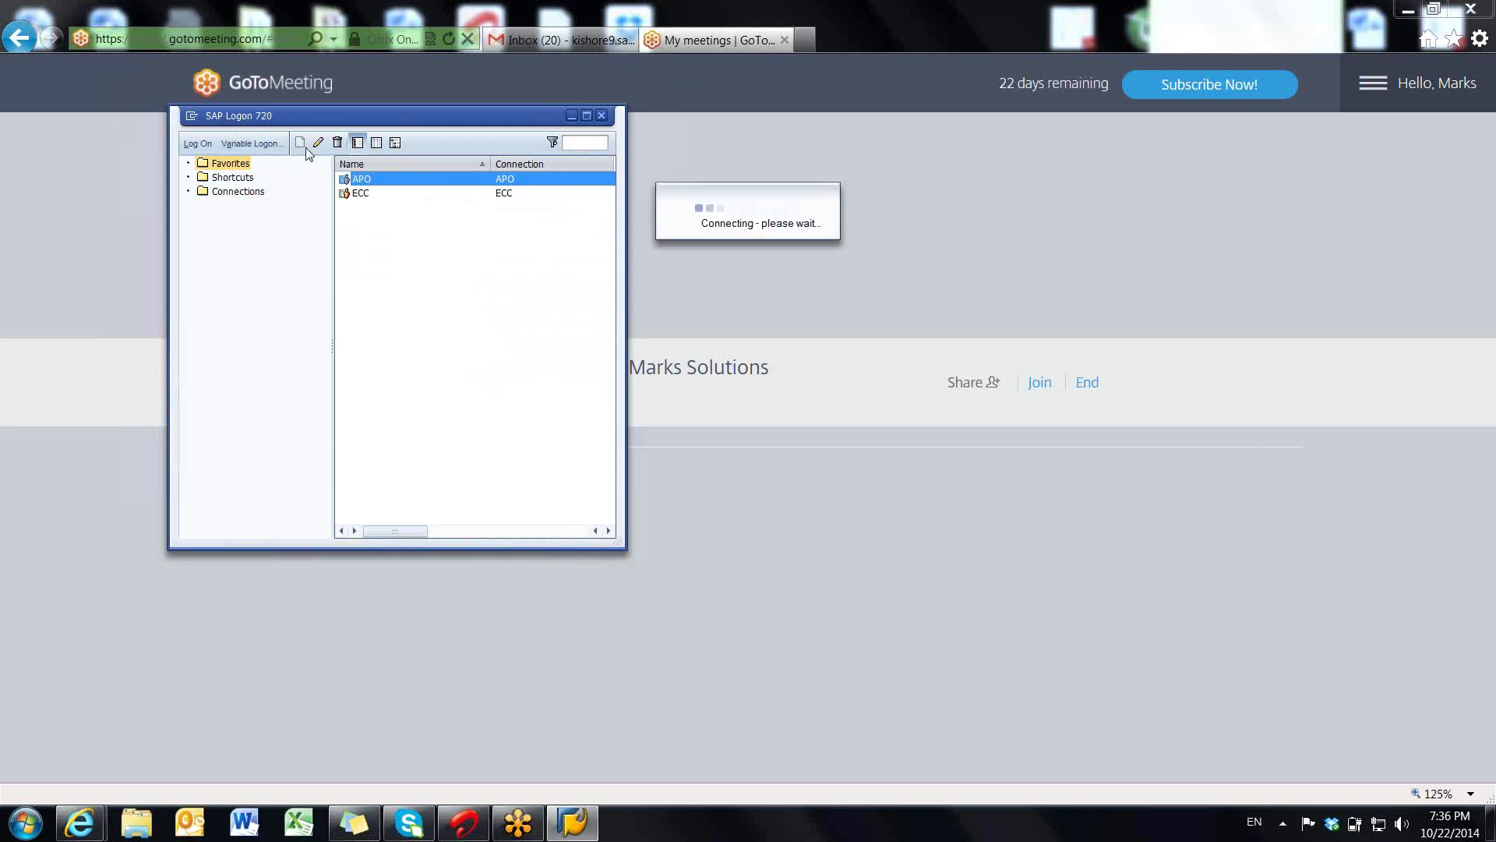
pyautogui.click(238, 191)
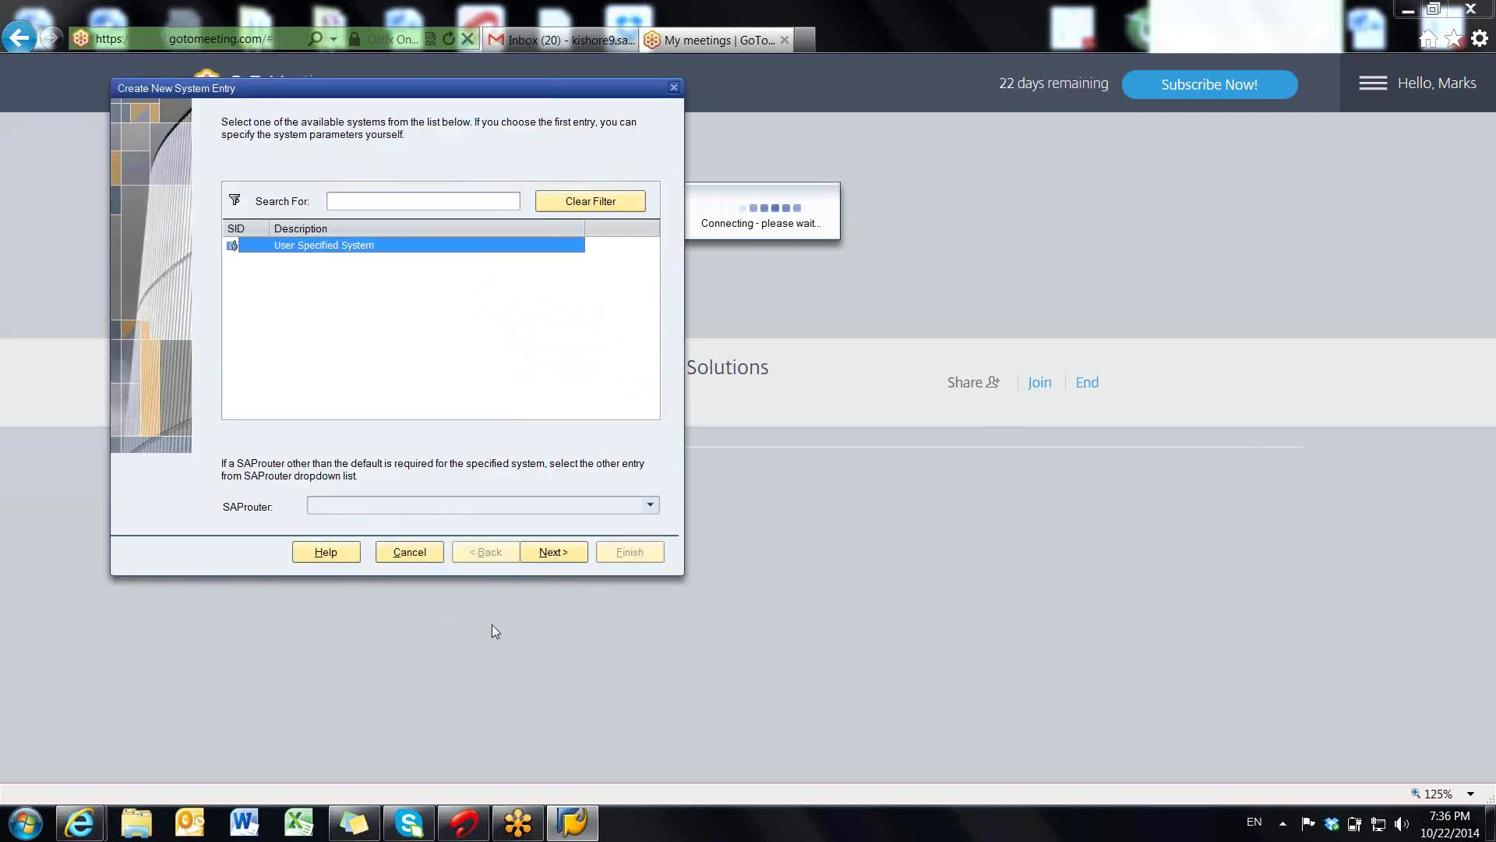
pyautogui.click(557, 553)
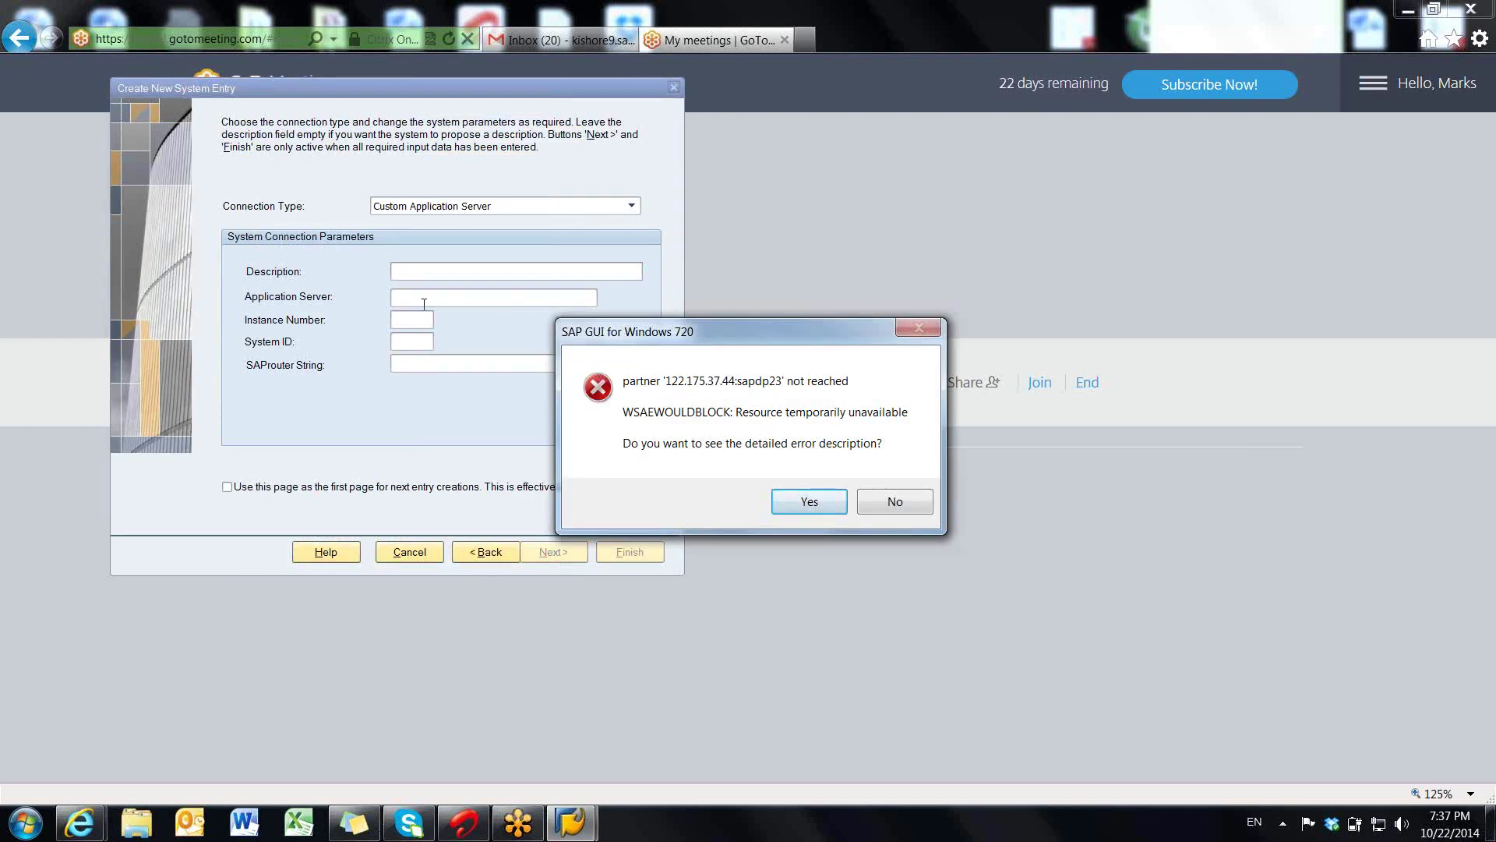
pyautogui.click(874, 498)
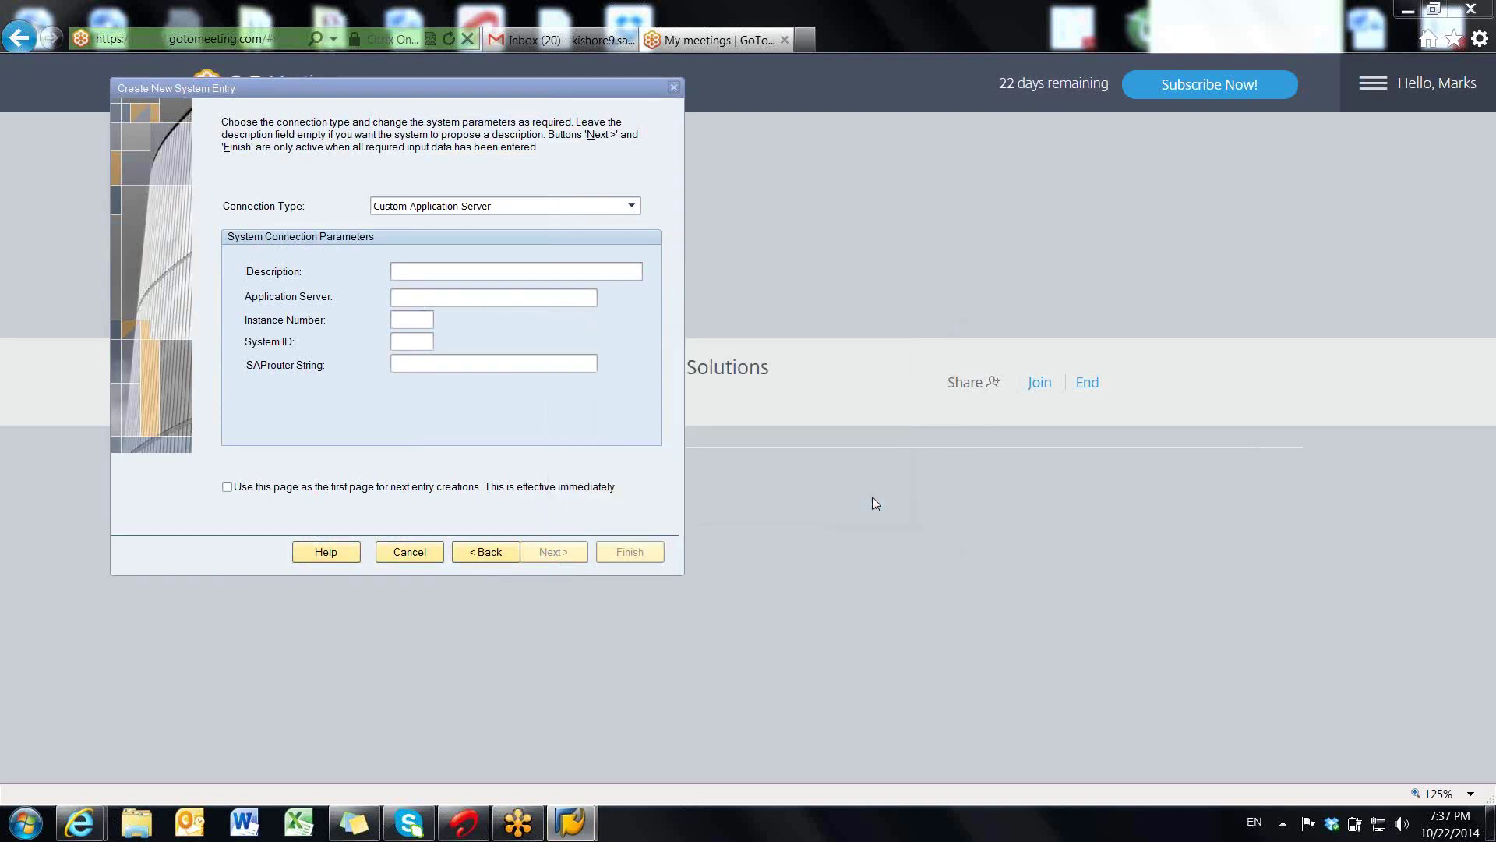
# - Step through the application server, instance number and system ID fields, then cancel the wizard
pyautogui.click(398, 298)
pyautogui.click(409, 320)
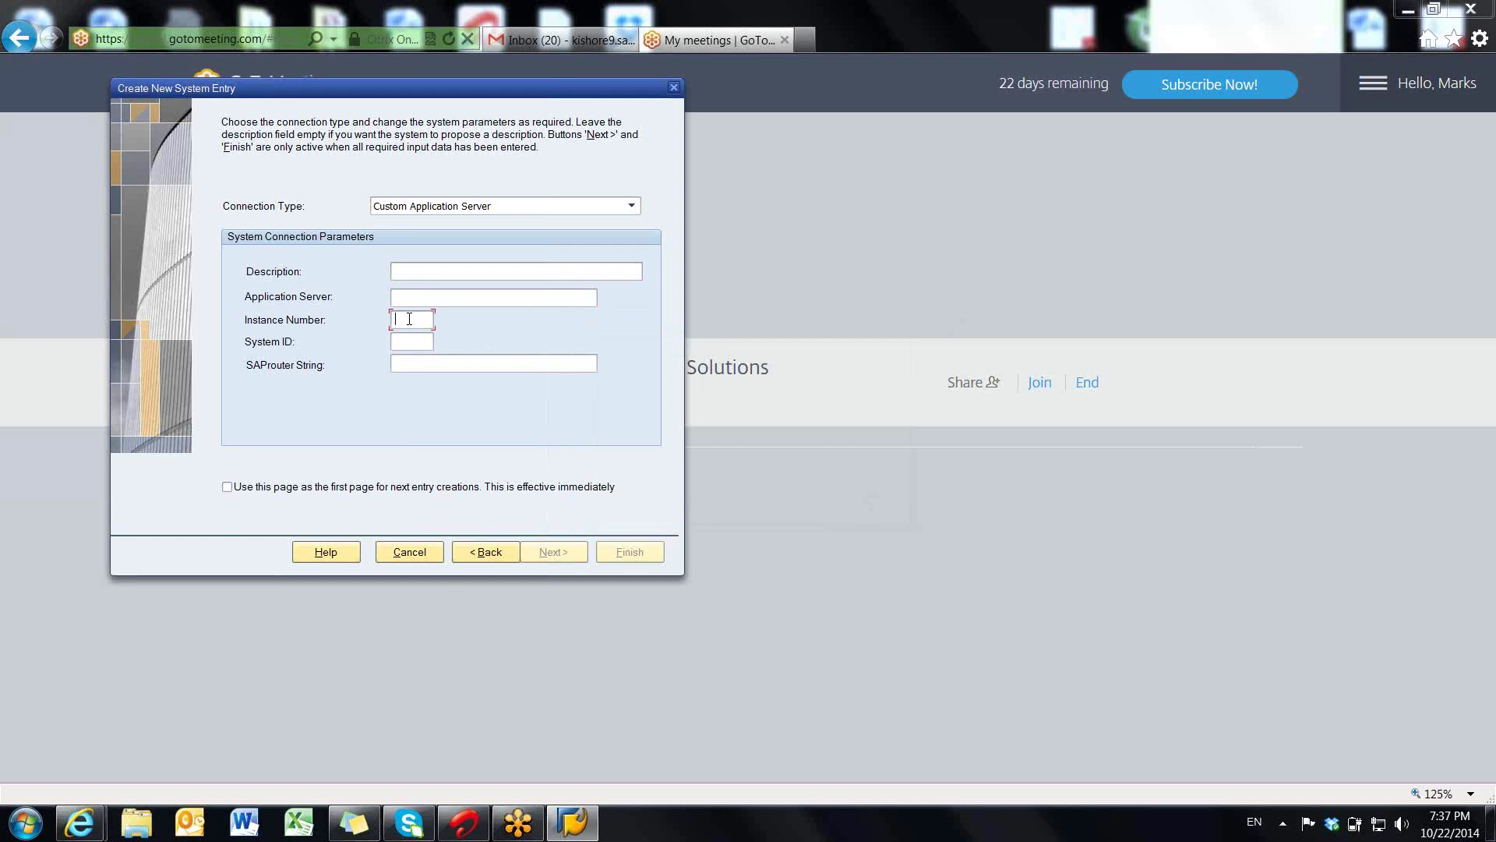
pyautogui.click(412, 340)
pyautogui.press('Tab')
pyautogui.click(410, 553)
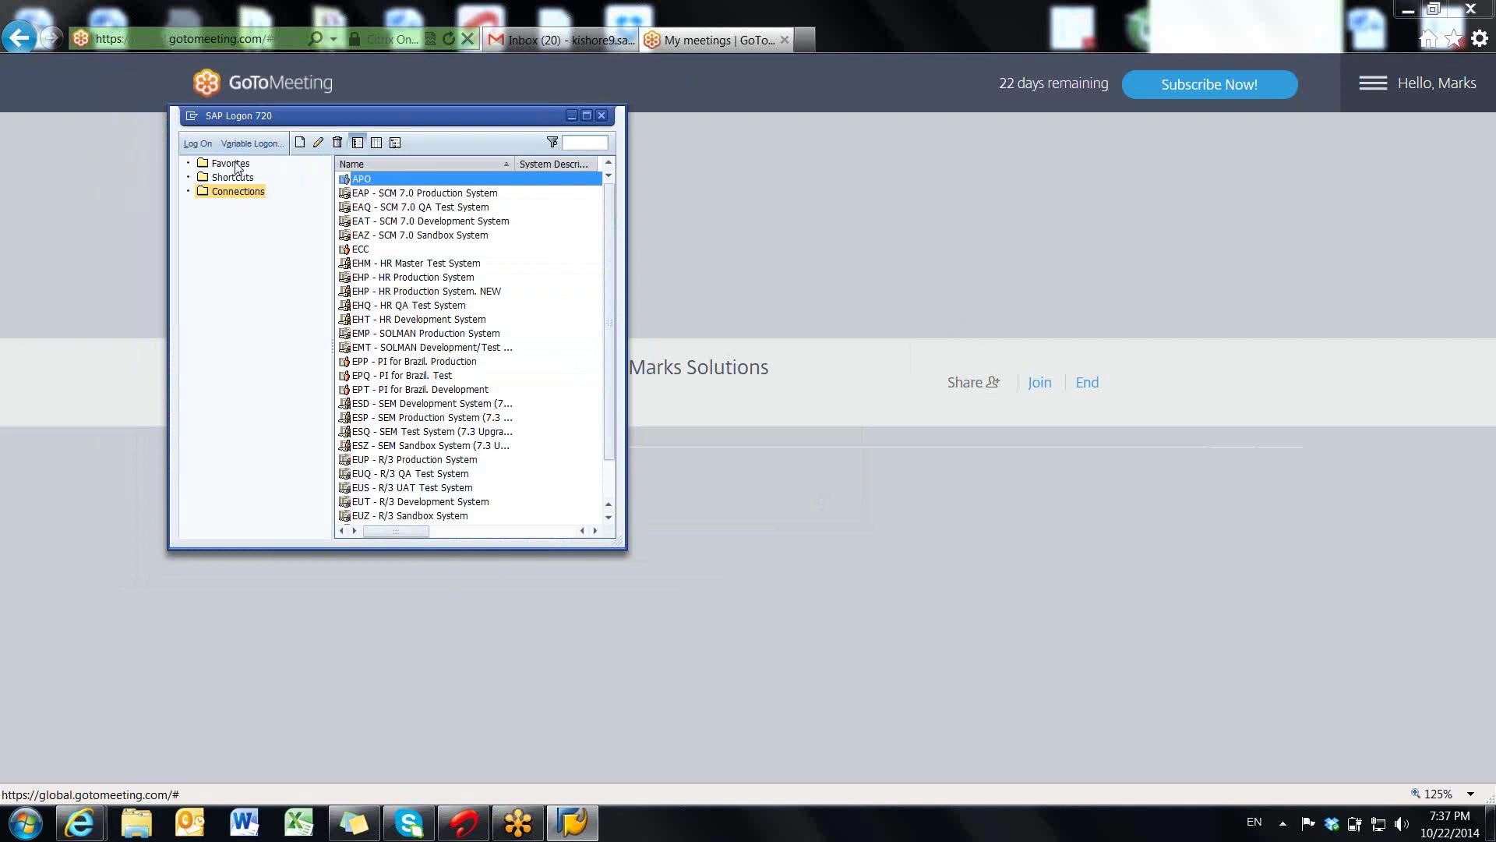
# - Select the APO connection and return to the Favorites list with APO and ECC
pyautogui.click(369, 184)
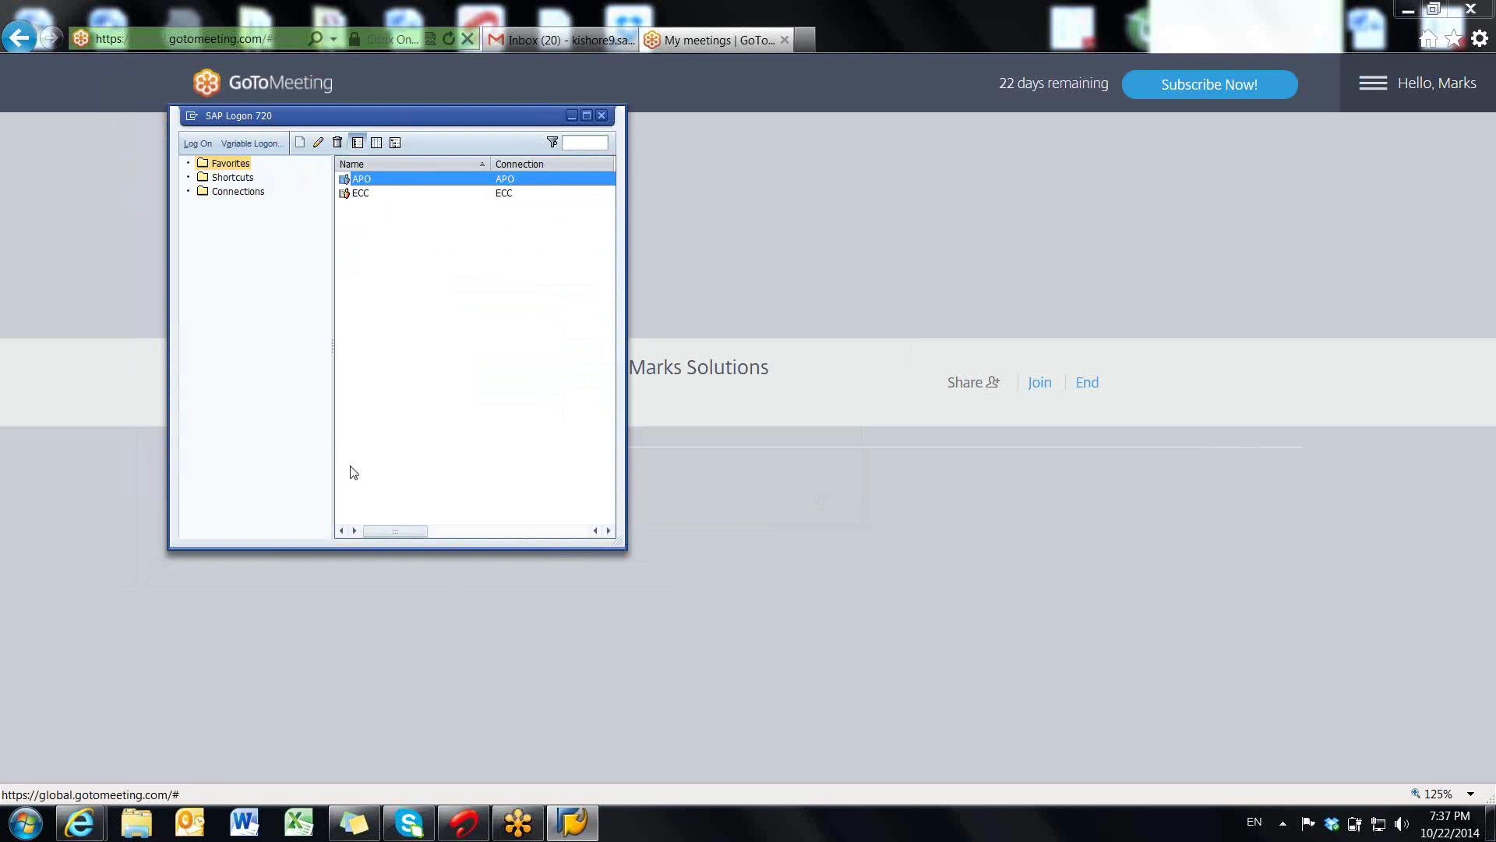
# - Browse D:\KIKK\New folder\APO to the workbook's subfolder and open Book1.xlsx
pyautogui.rightClick(294, 830)
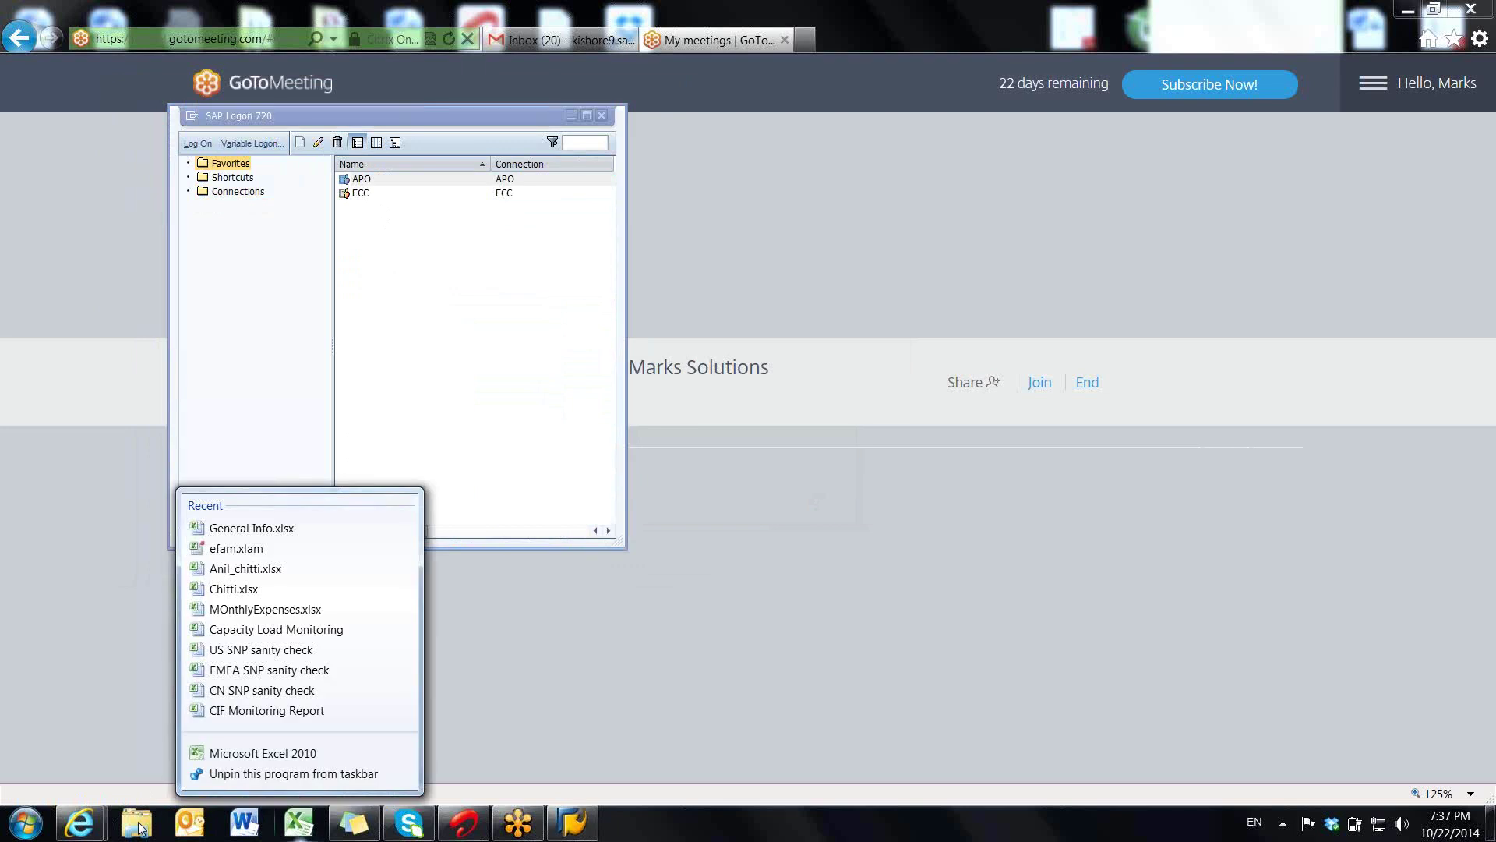
pyautogui.click(197, 407)
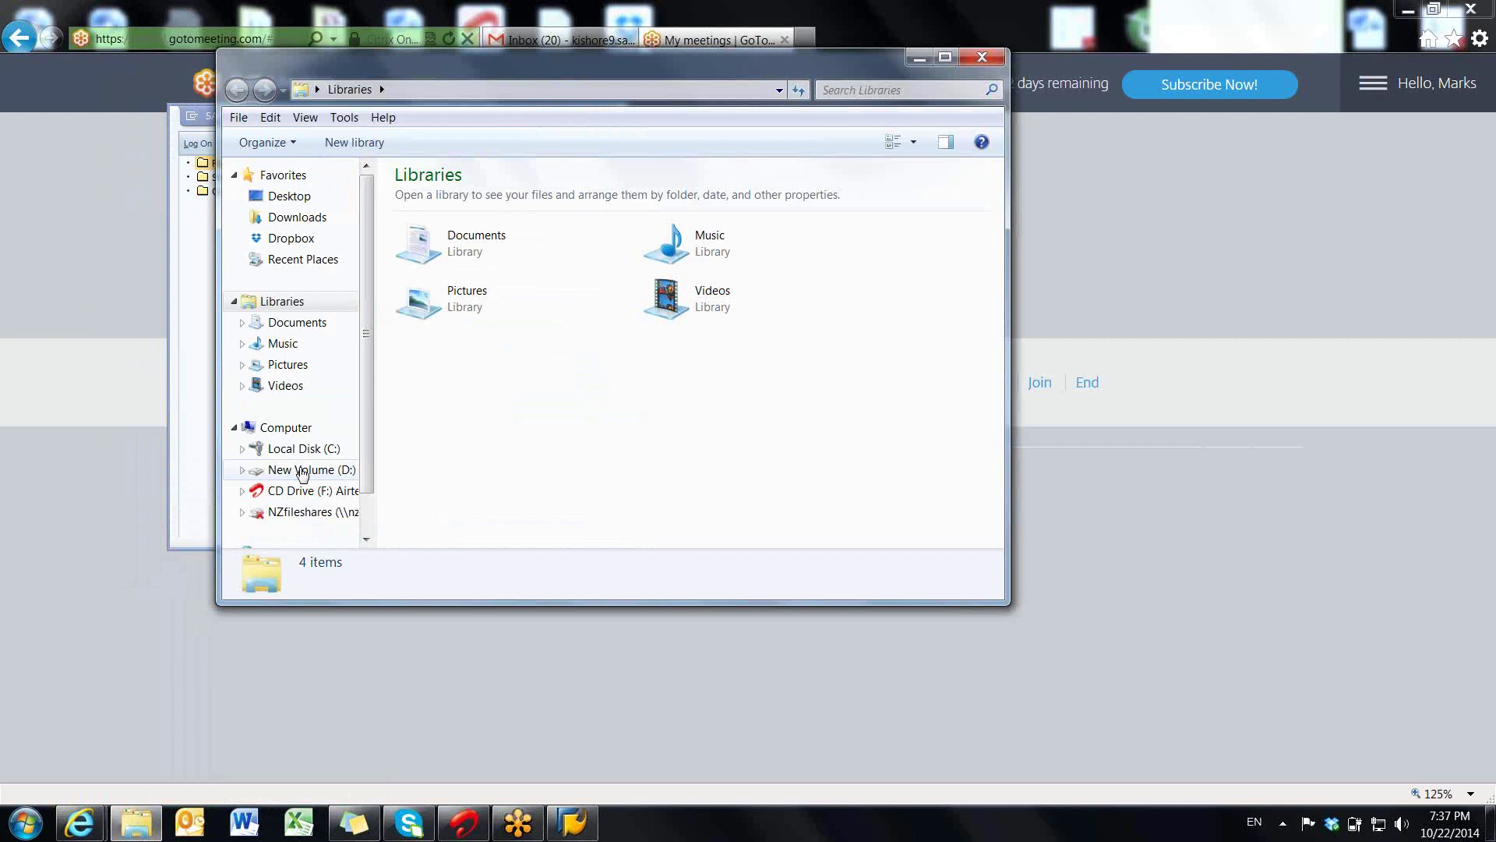
pyautogui.click(303, 470)
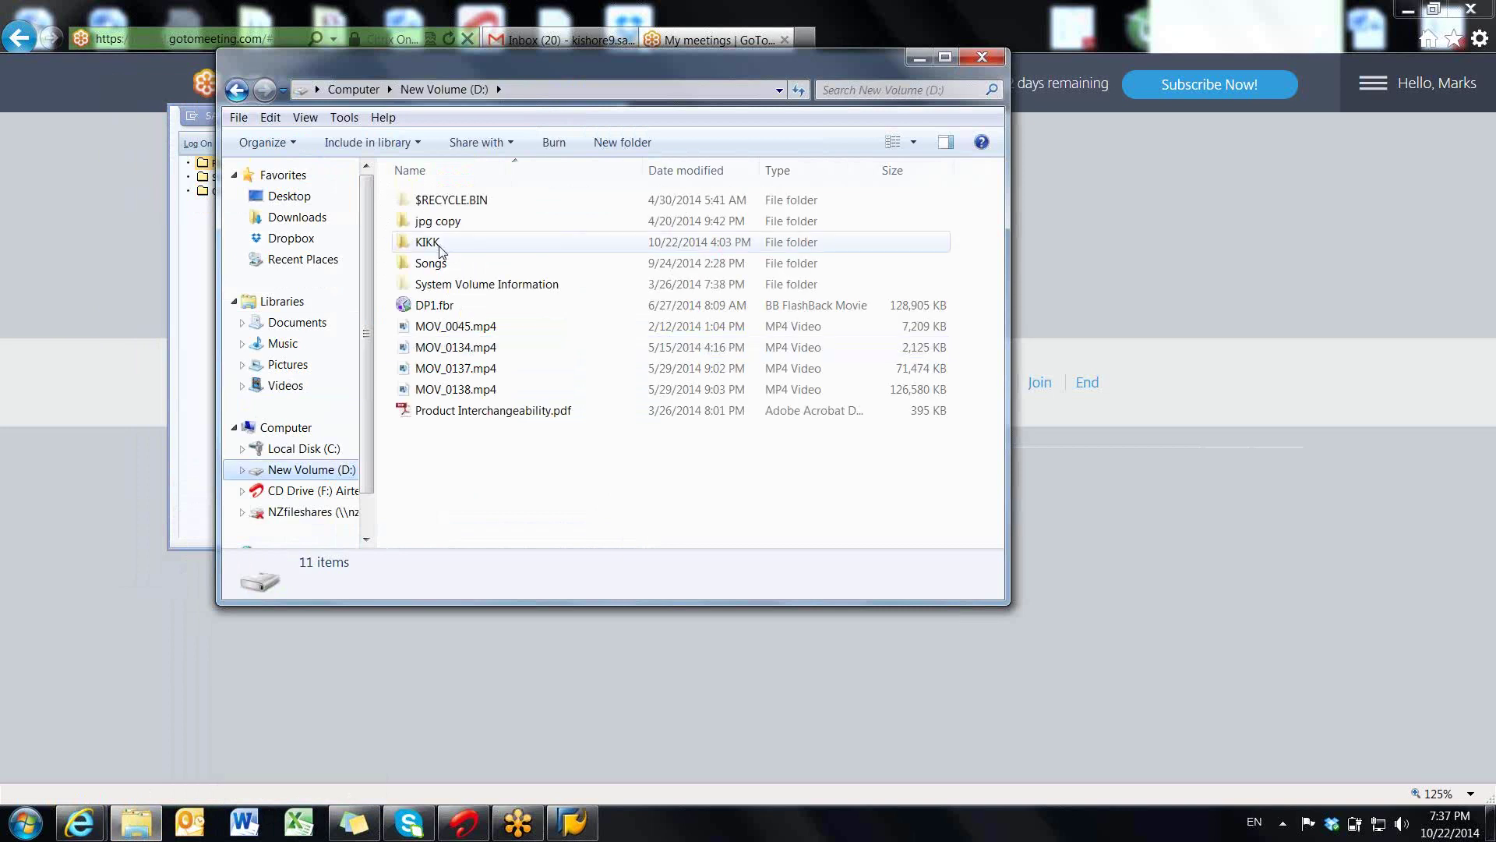
pyautogui.doubleClick(433, 243)
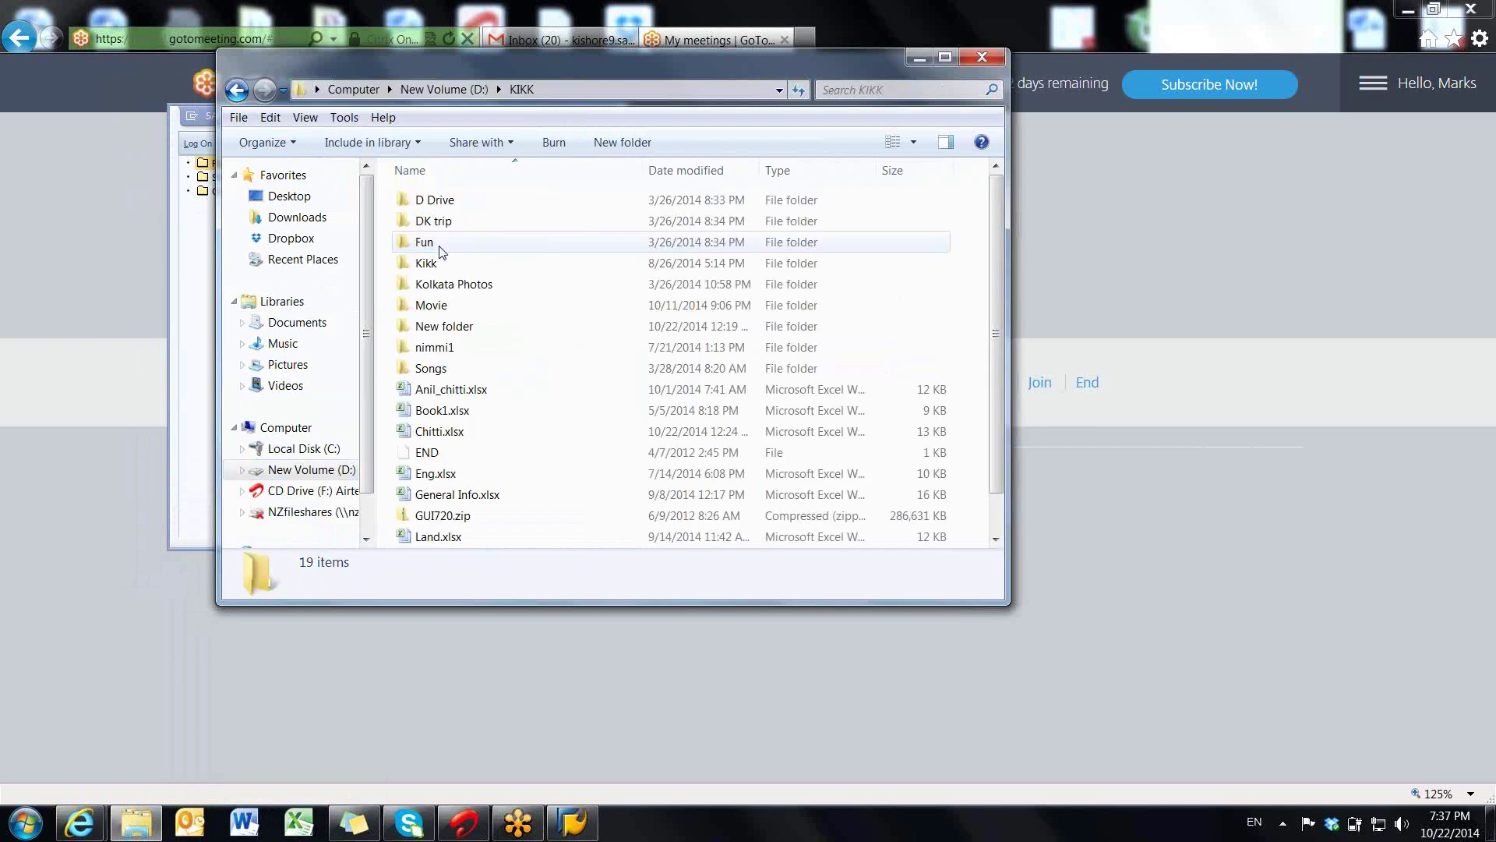
pyautogui.click(443, 330)
pyautogui.doubleClick(443, 333)
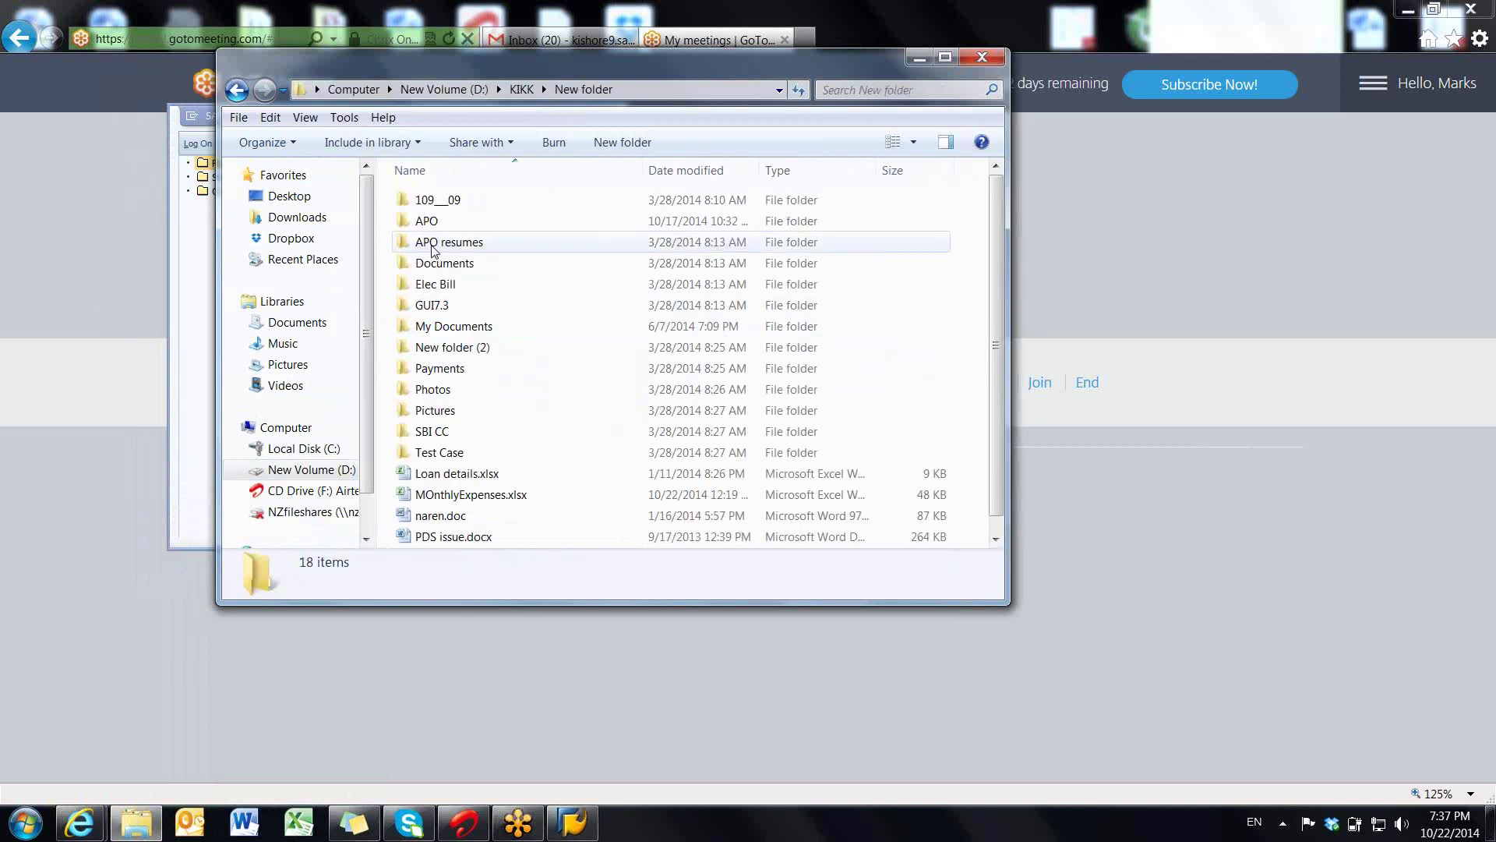
pyautogui.click(428, 224)
pyautogui.doubleClick(427, 223)
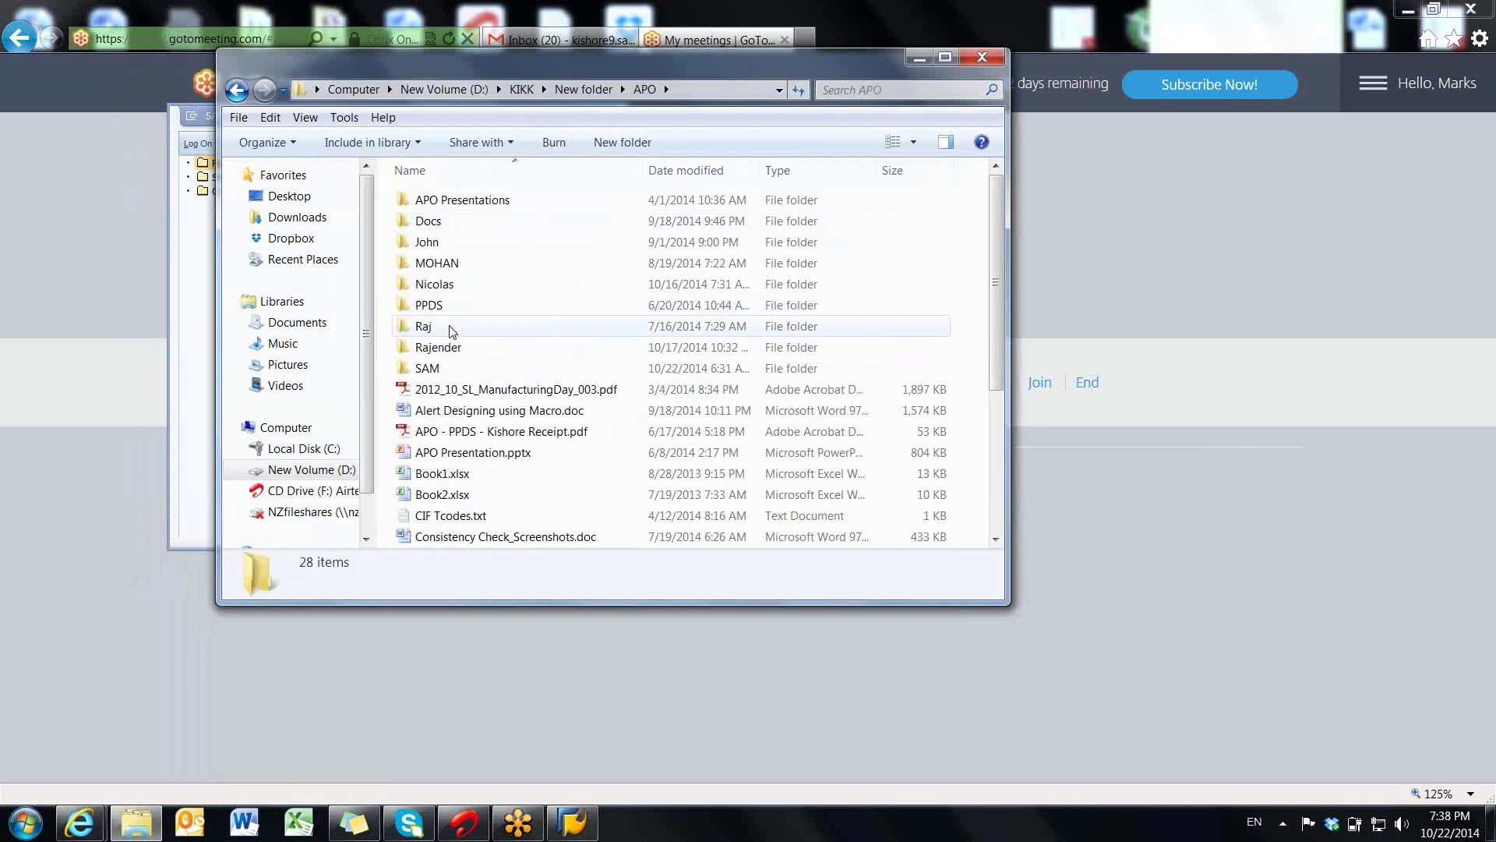
pyautogui.click(438, 347)
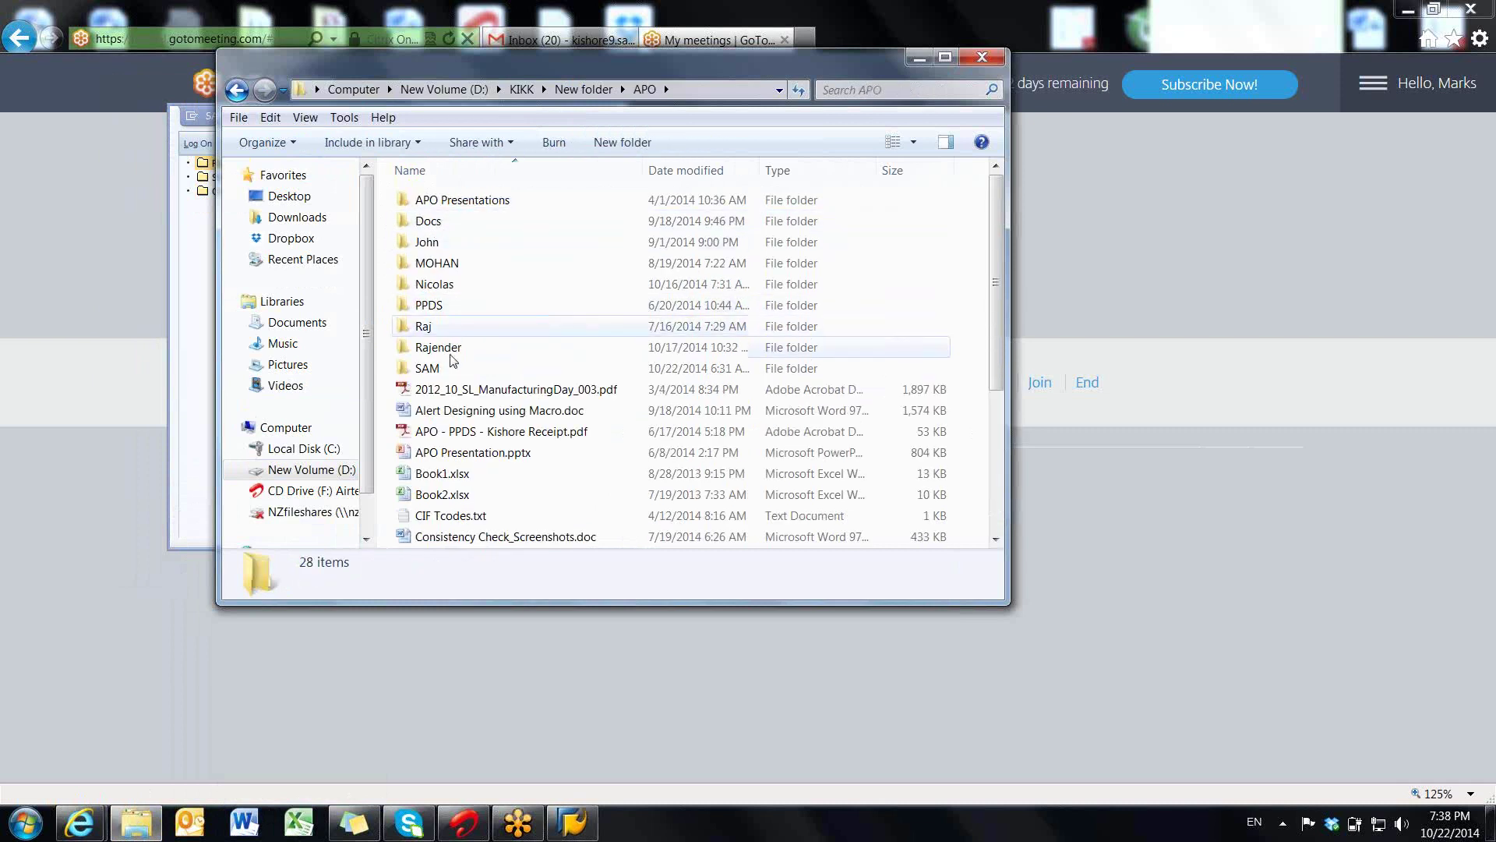
pyautogui.doubleClick(438, 346)
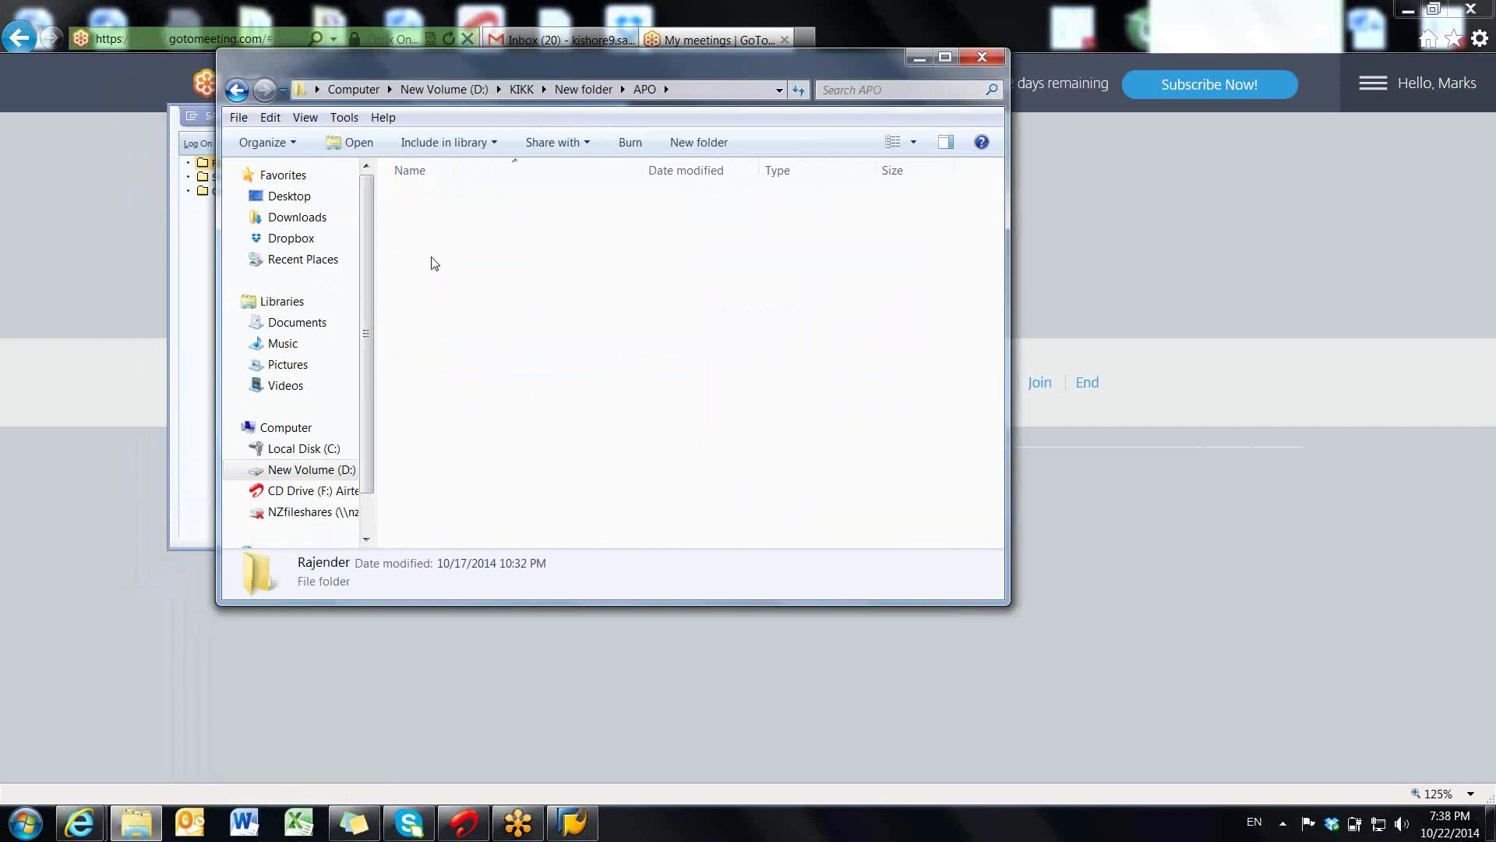
pyautogui.click(430, 205)
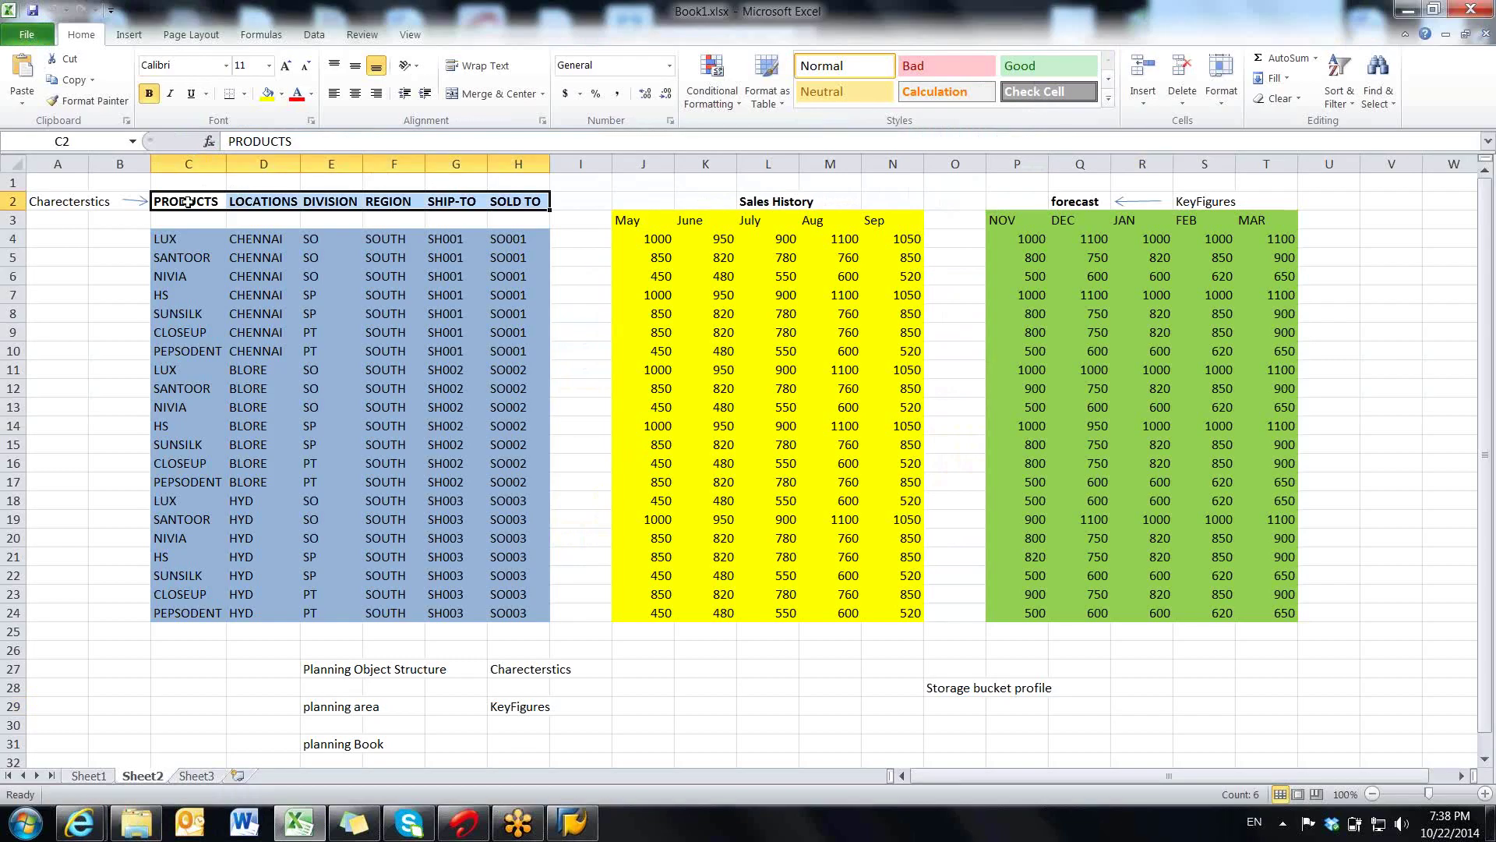
pyautogui.moveTo(188, 202); pyautogui.dragTo(493, 204)
pyautogui.moveTo(195, 247); pyautogui.dragTo(190, 538)
pyautogui.moveTo(257, 258); pyautogui.dragTo(261, 538)
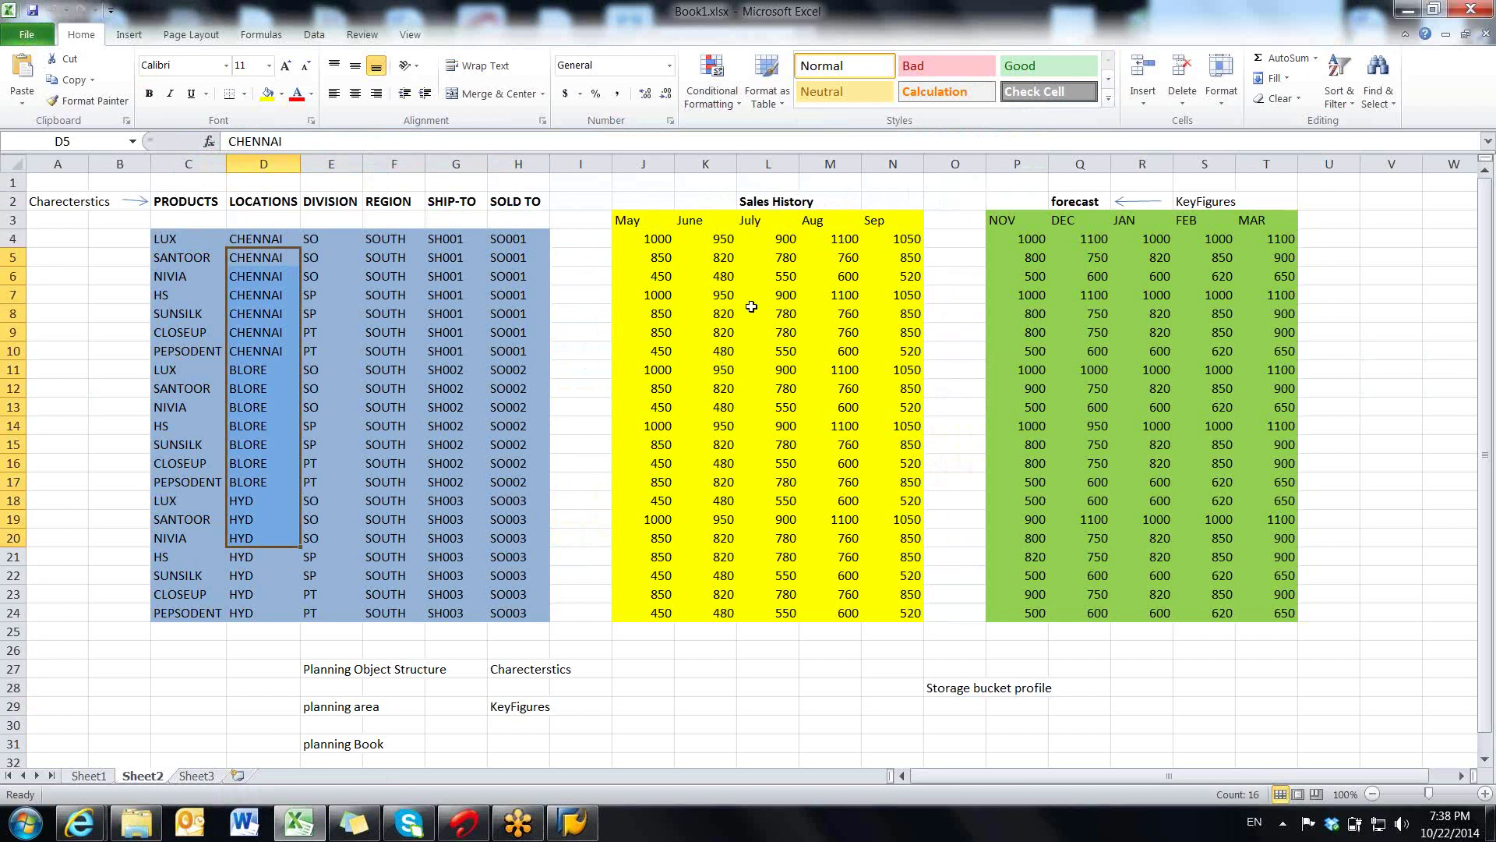
pyautogui.click(768, 201)
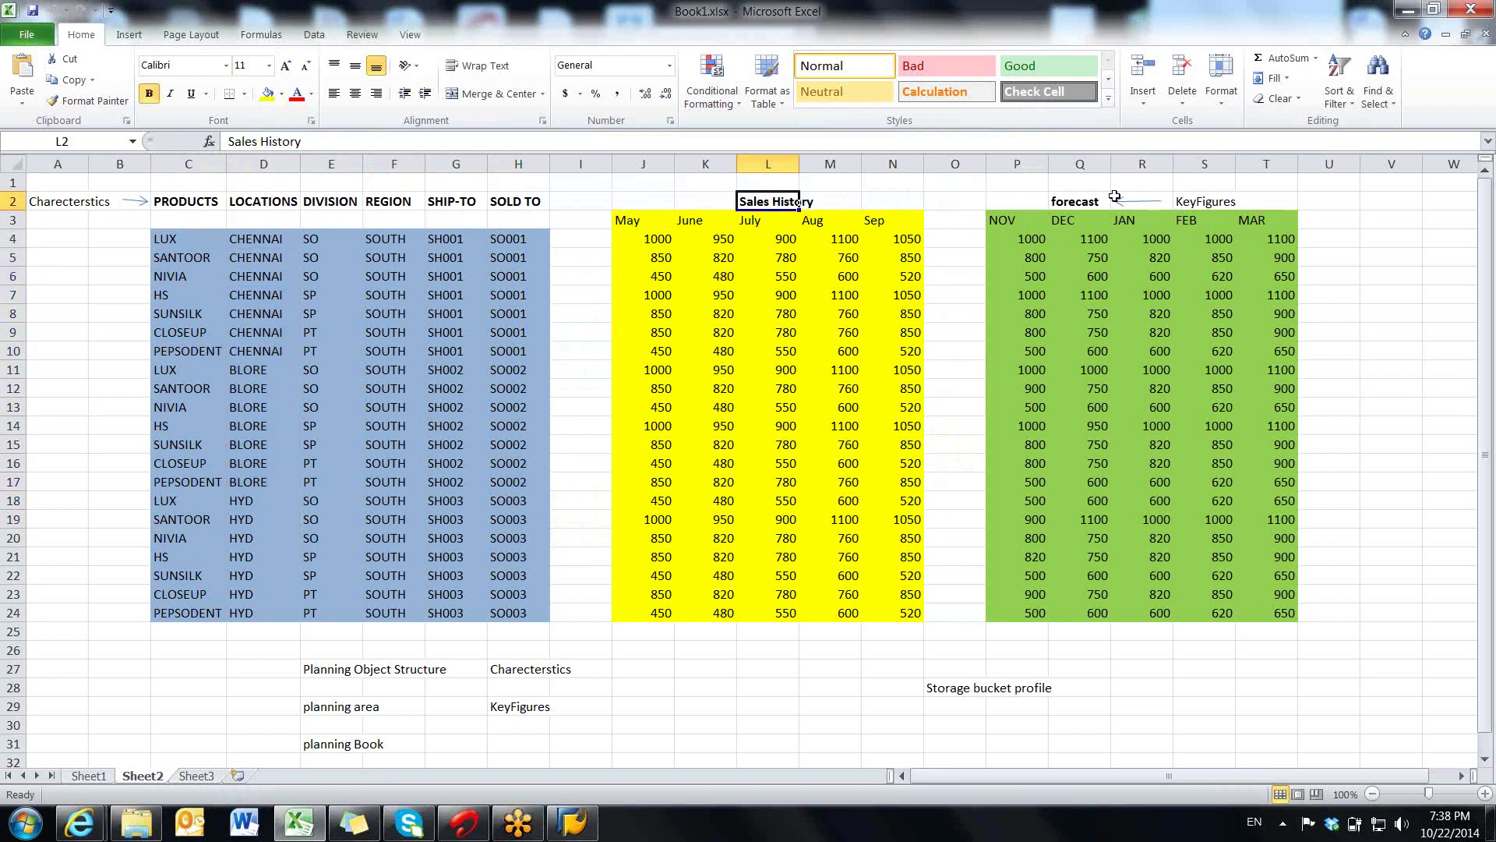
pyautogui.click(1070, 203)
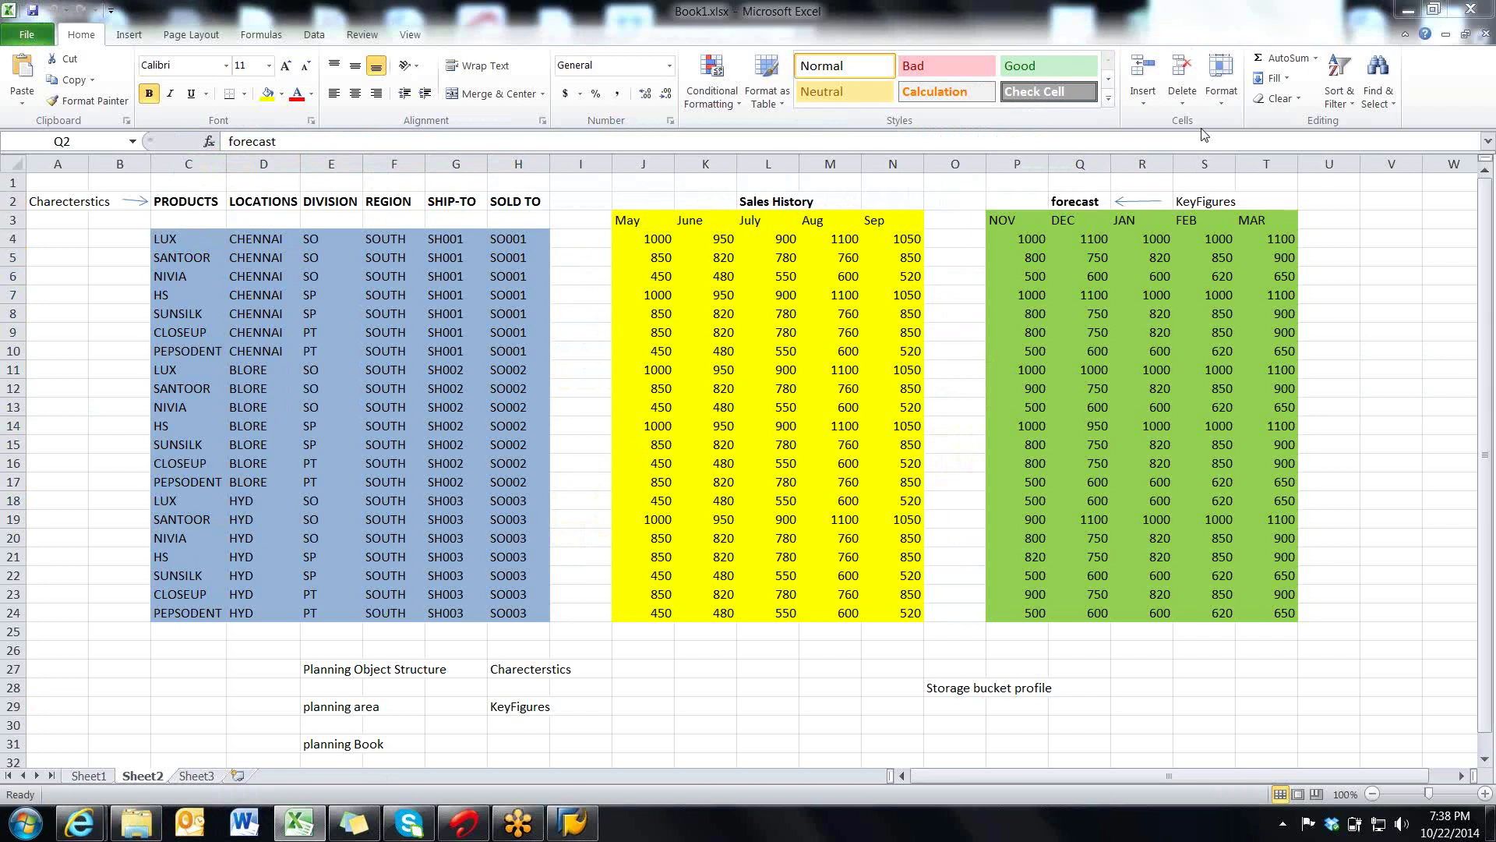
pyautogui.click(767, 201)
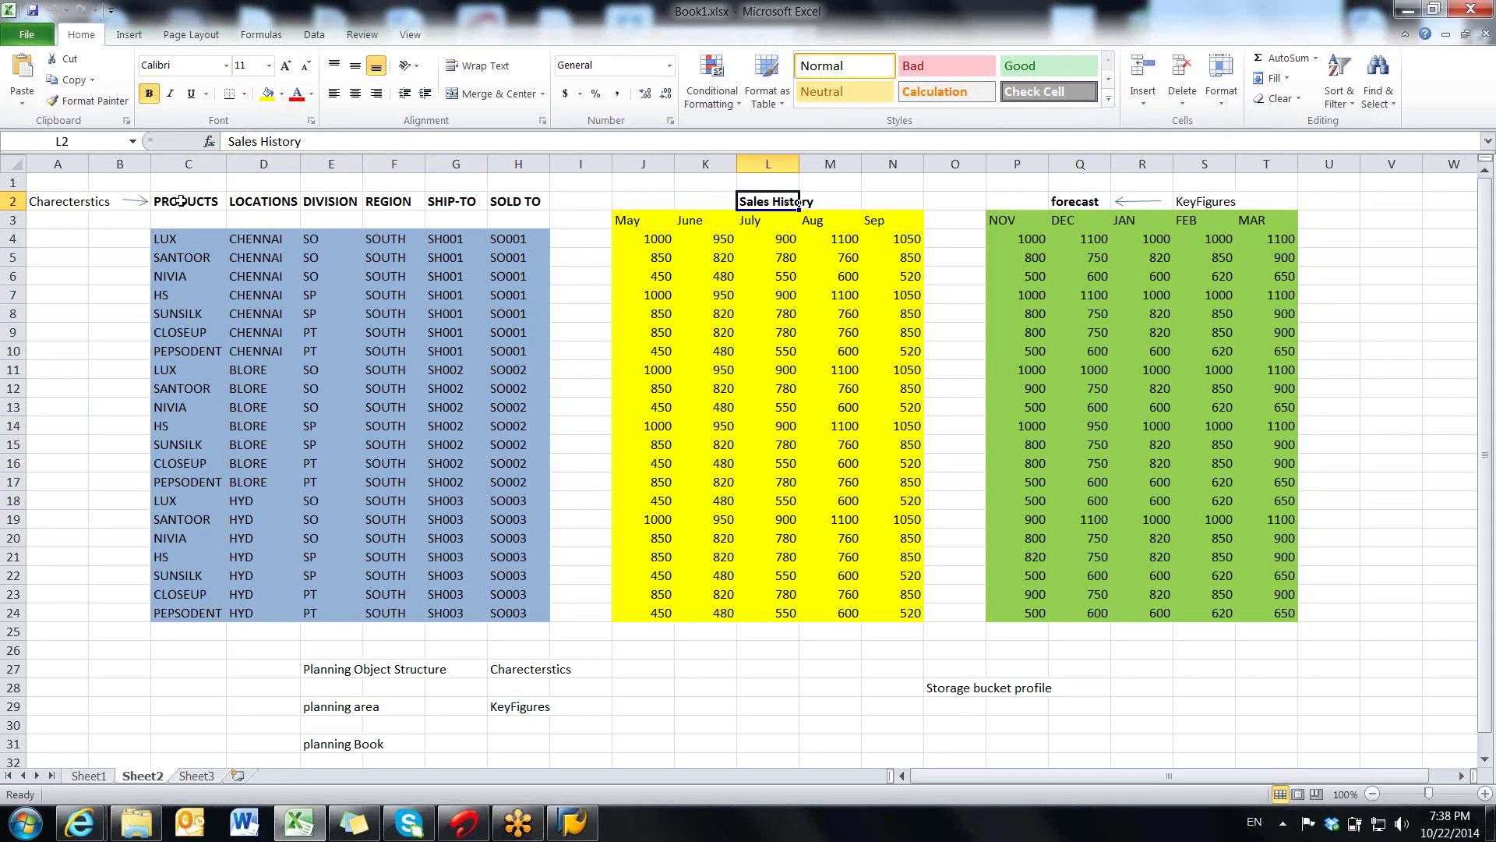
pyautogui.moveTo(181, 201); pyautogui.dragTo(538, 557)
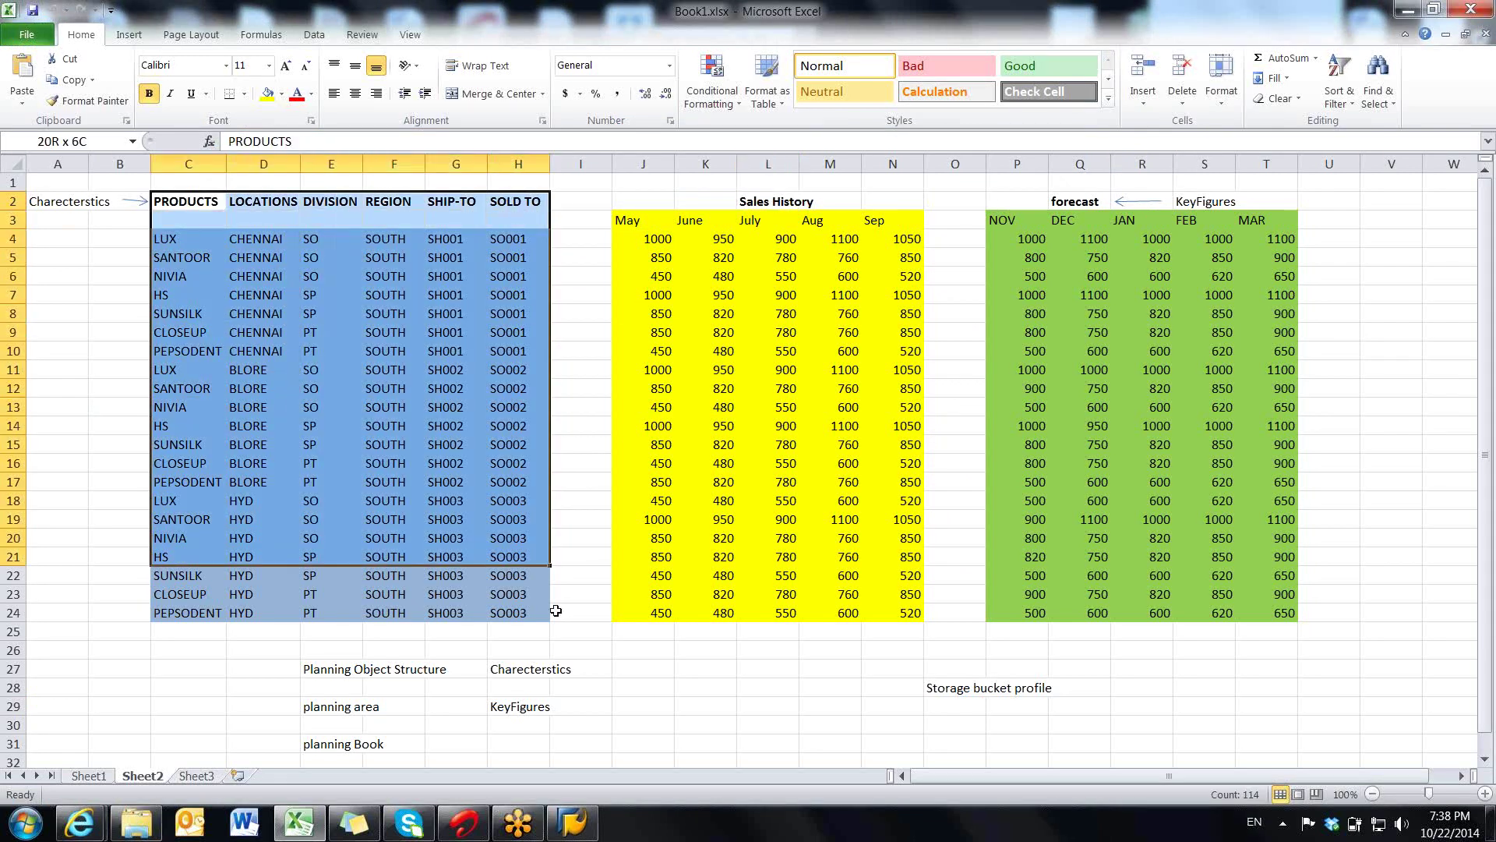
pyautogui.moveTo(555, 610)
pyautogui.mouseDown()
pyautogui.moveTo(592, 612)
pyautogui.moveTo(545, 613)
pyautogui.mouseUp()
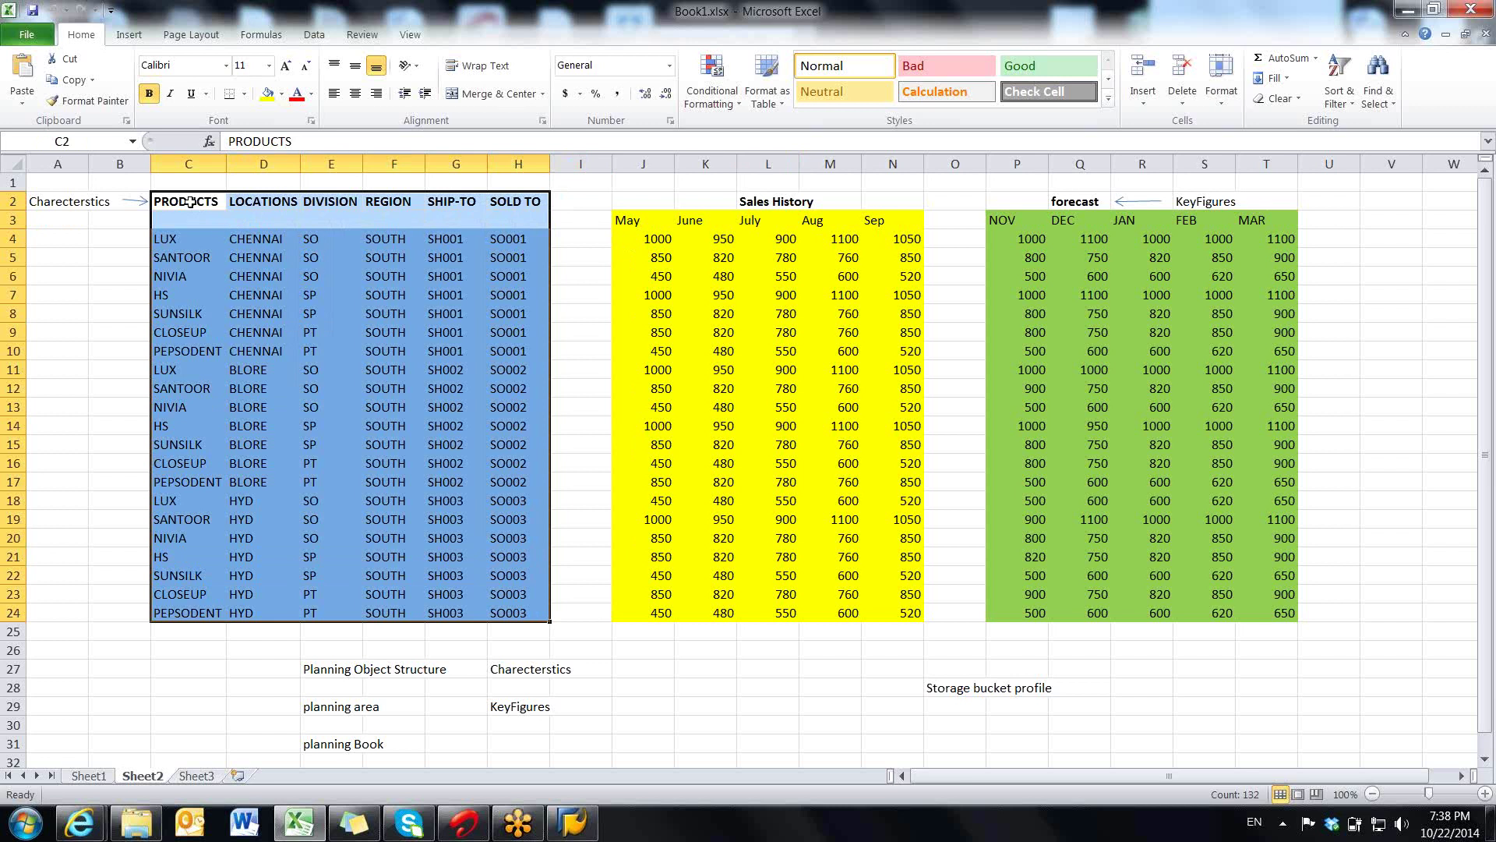
pyautogui.click(289, 201)
pyautogui.click(323, 200)
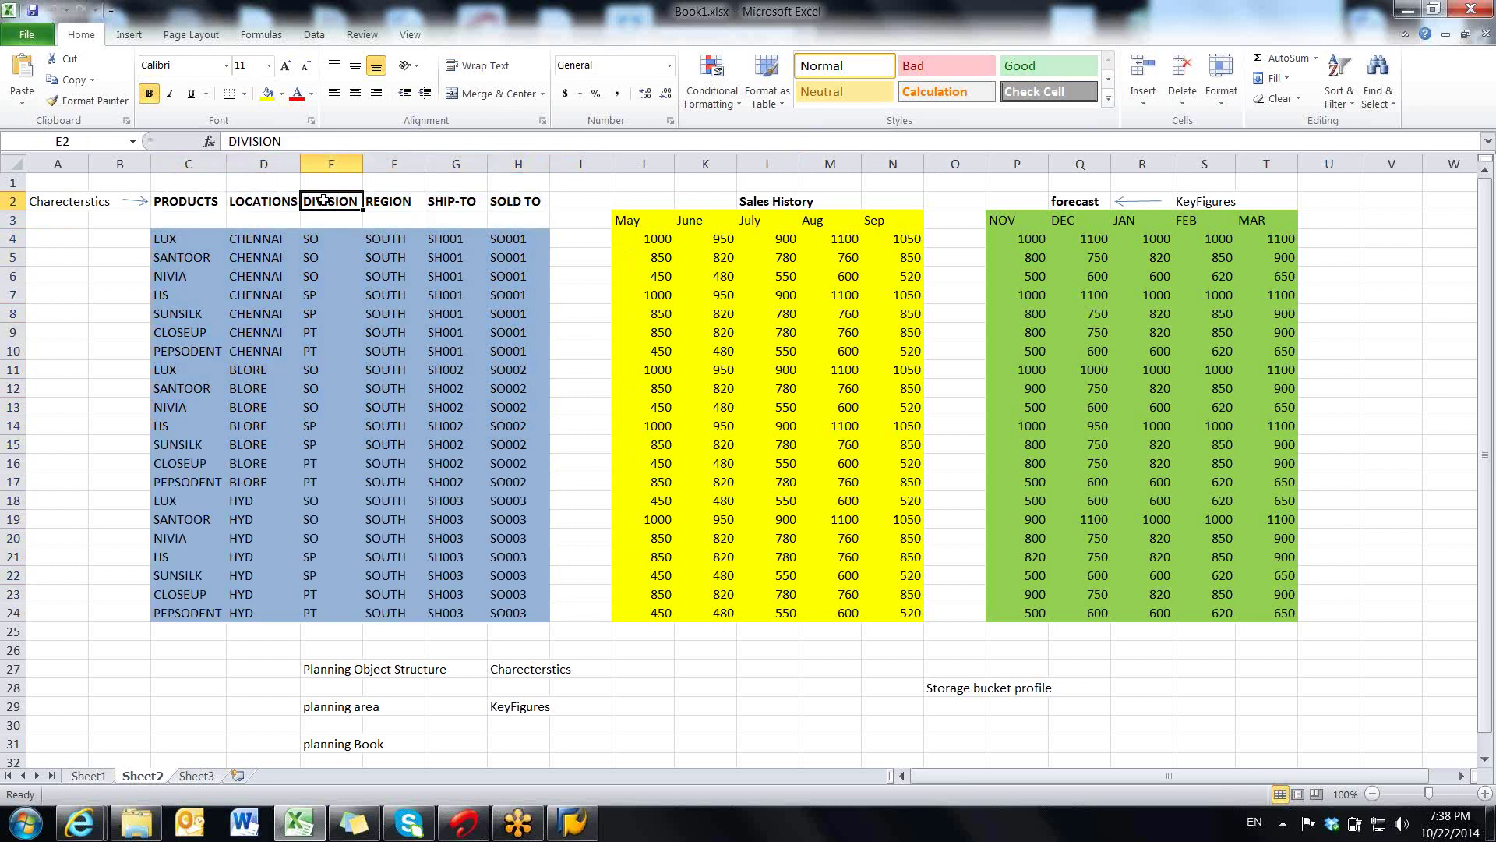
pyautogui.click(373, 199)
pyautogui.click(452, 202)
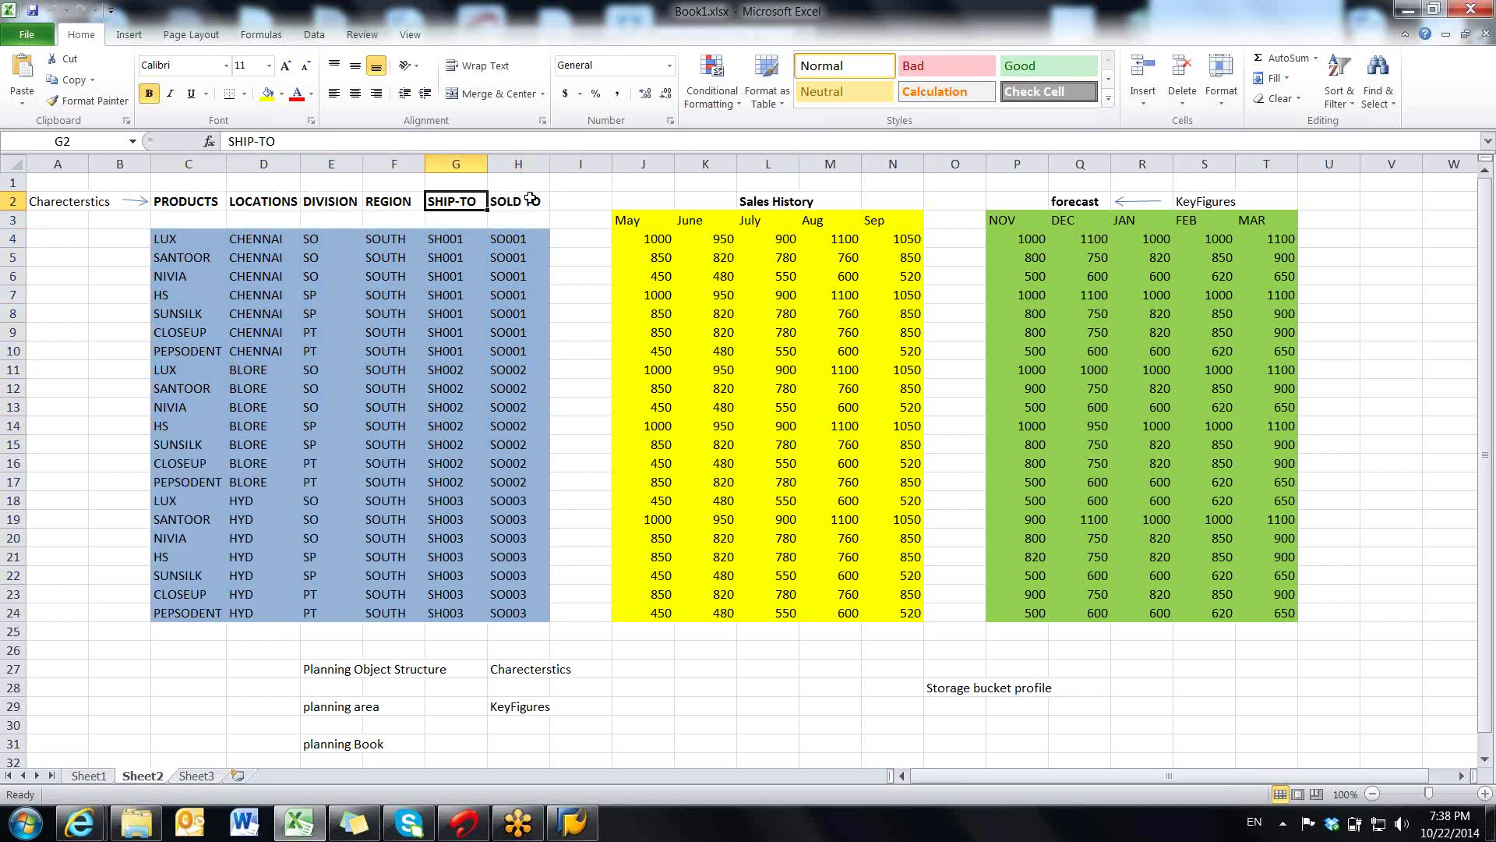
pyautogui.click(530, 200)
pyautogui.moveTo(212, 205); pyautogui.dragTo(530, 202)
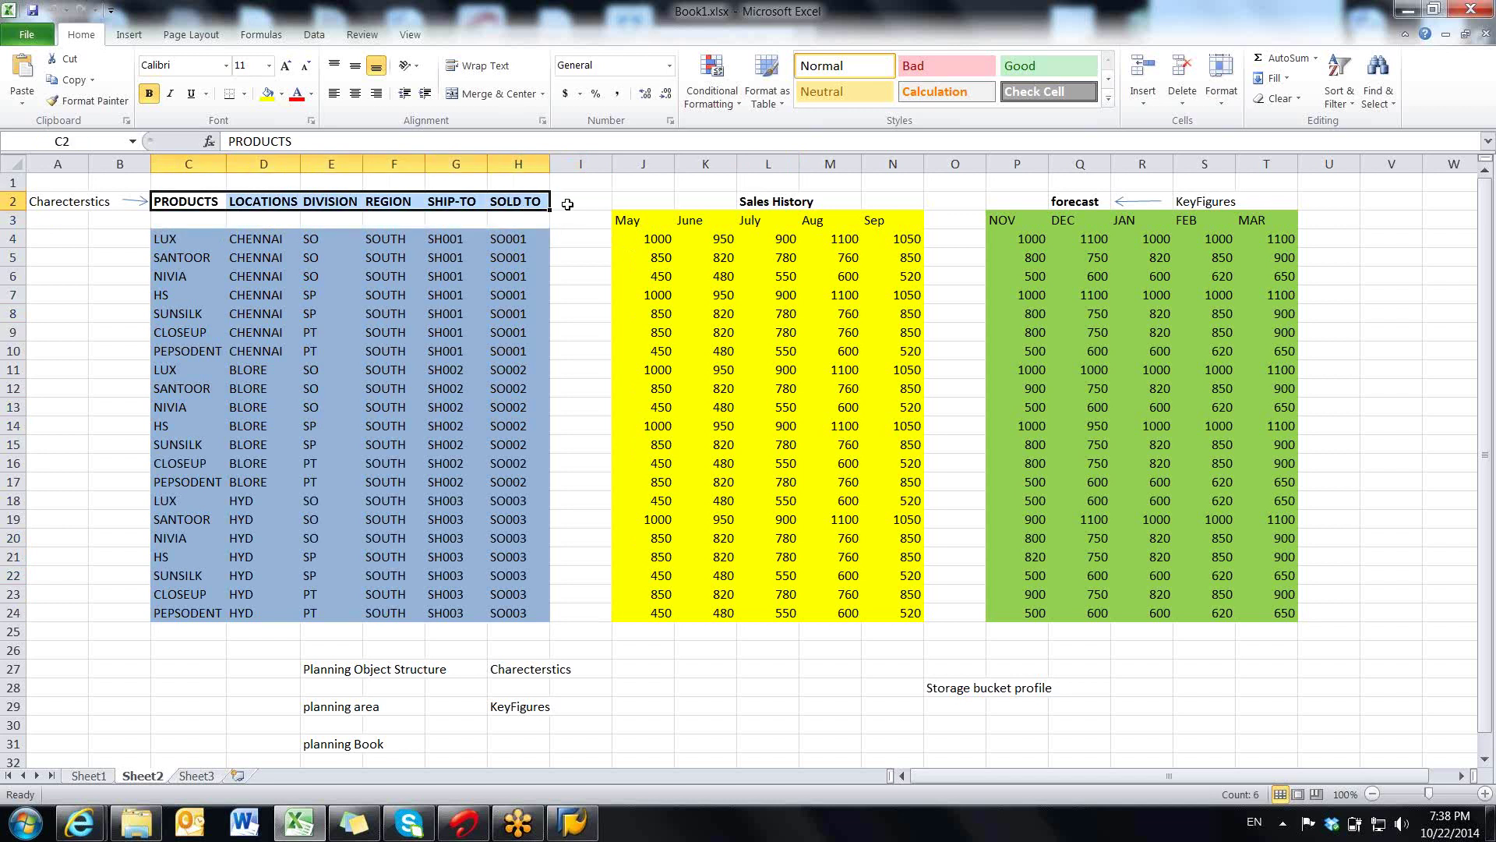
pyautogui.click(568, 204)
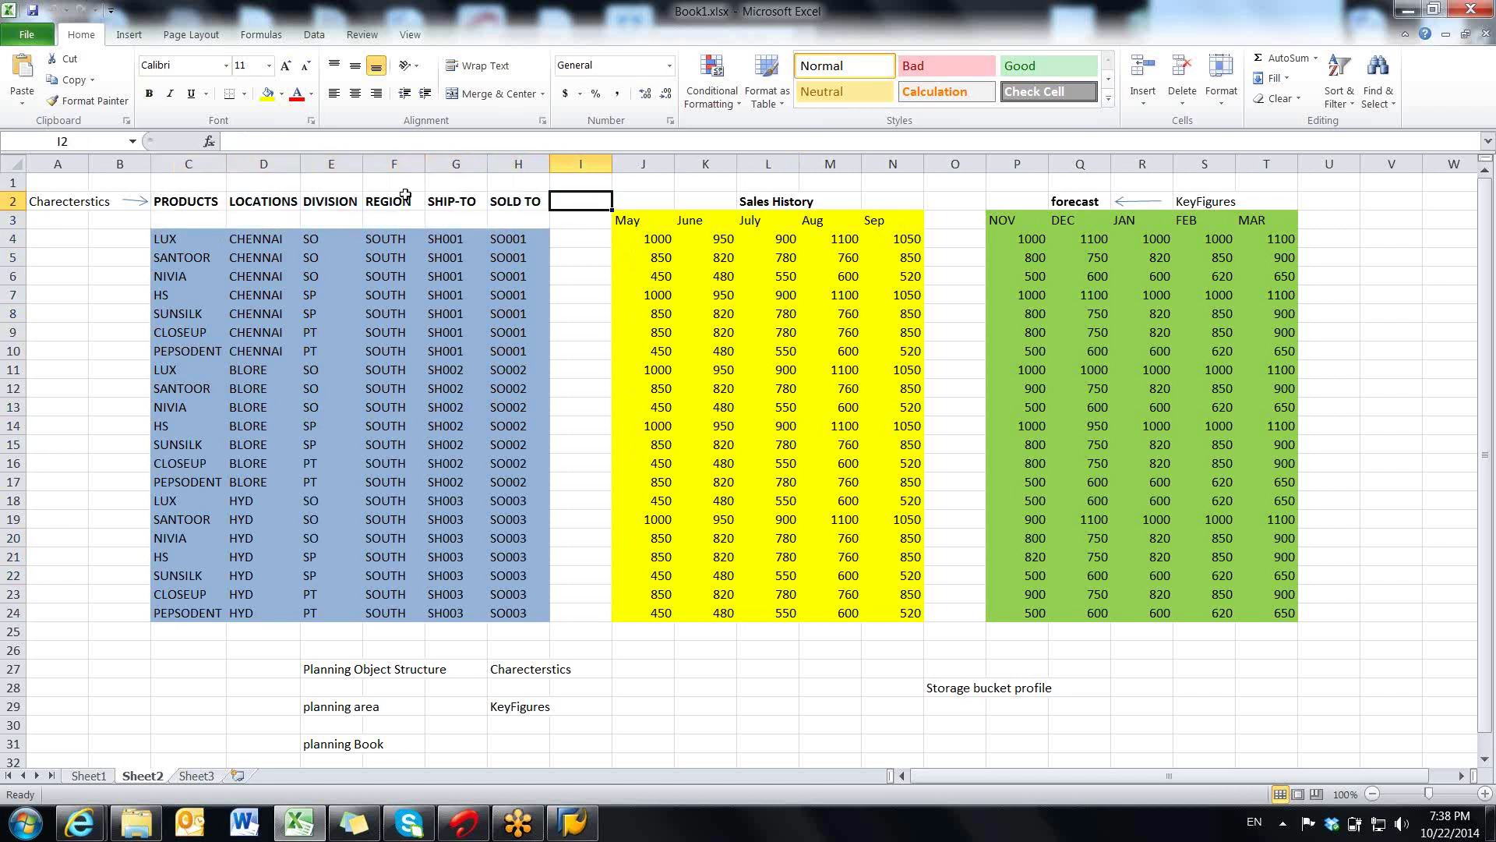
pyautogui.click(204, 202)
pyautogui.moveTo(301, 202); pyautogui.dragTo(513, 189)
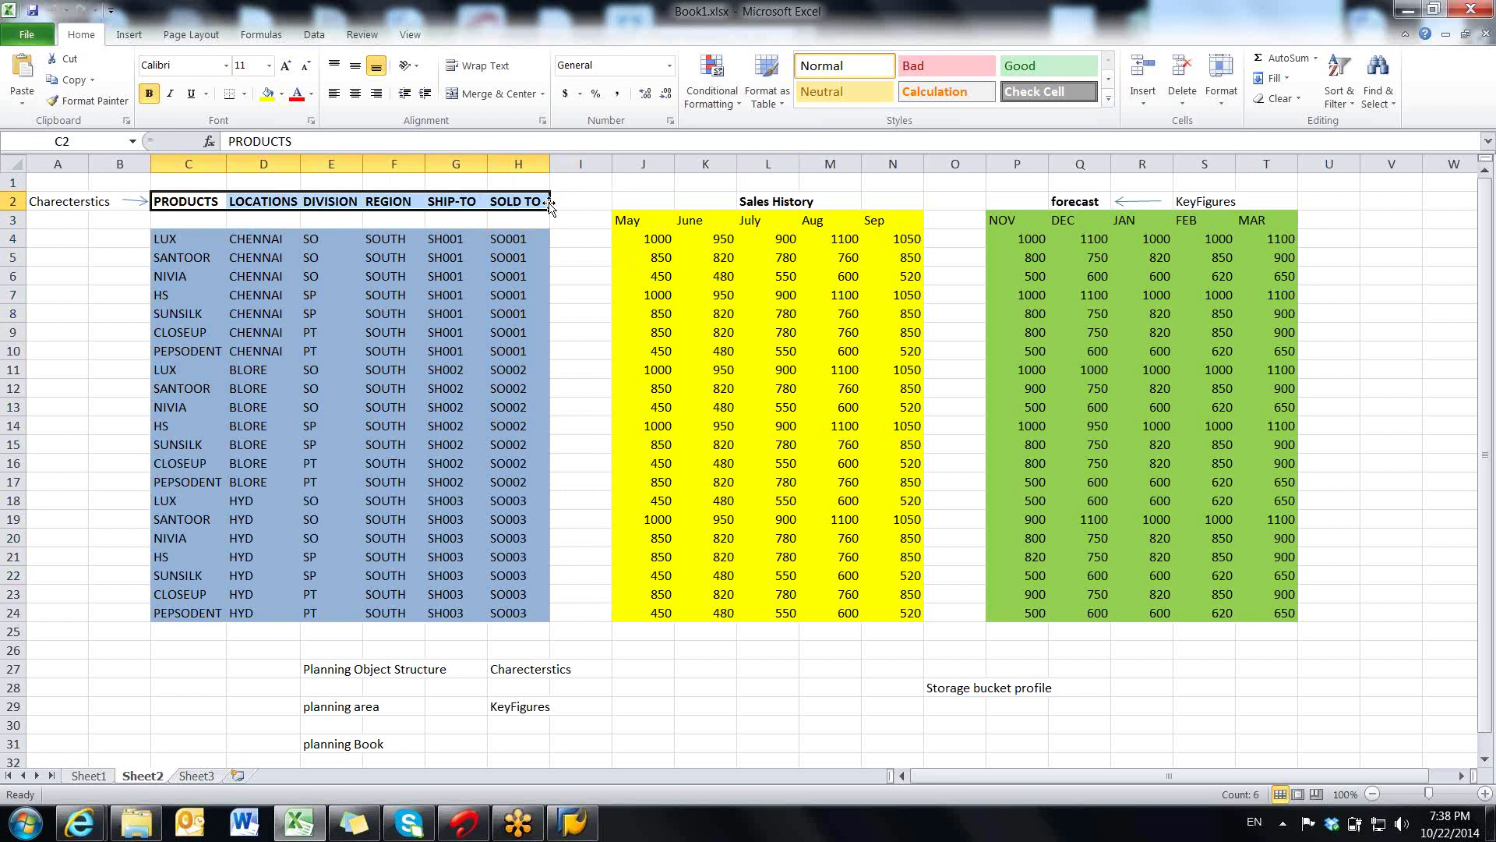
pyautogui.click(572, 204)
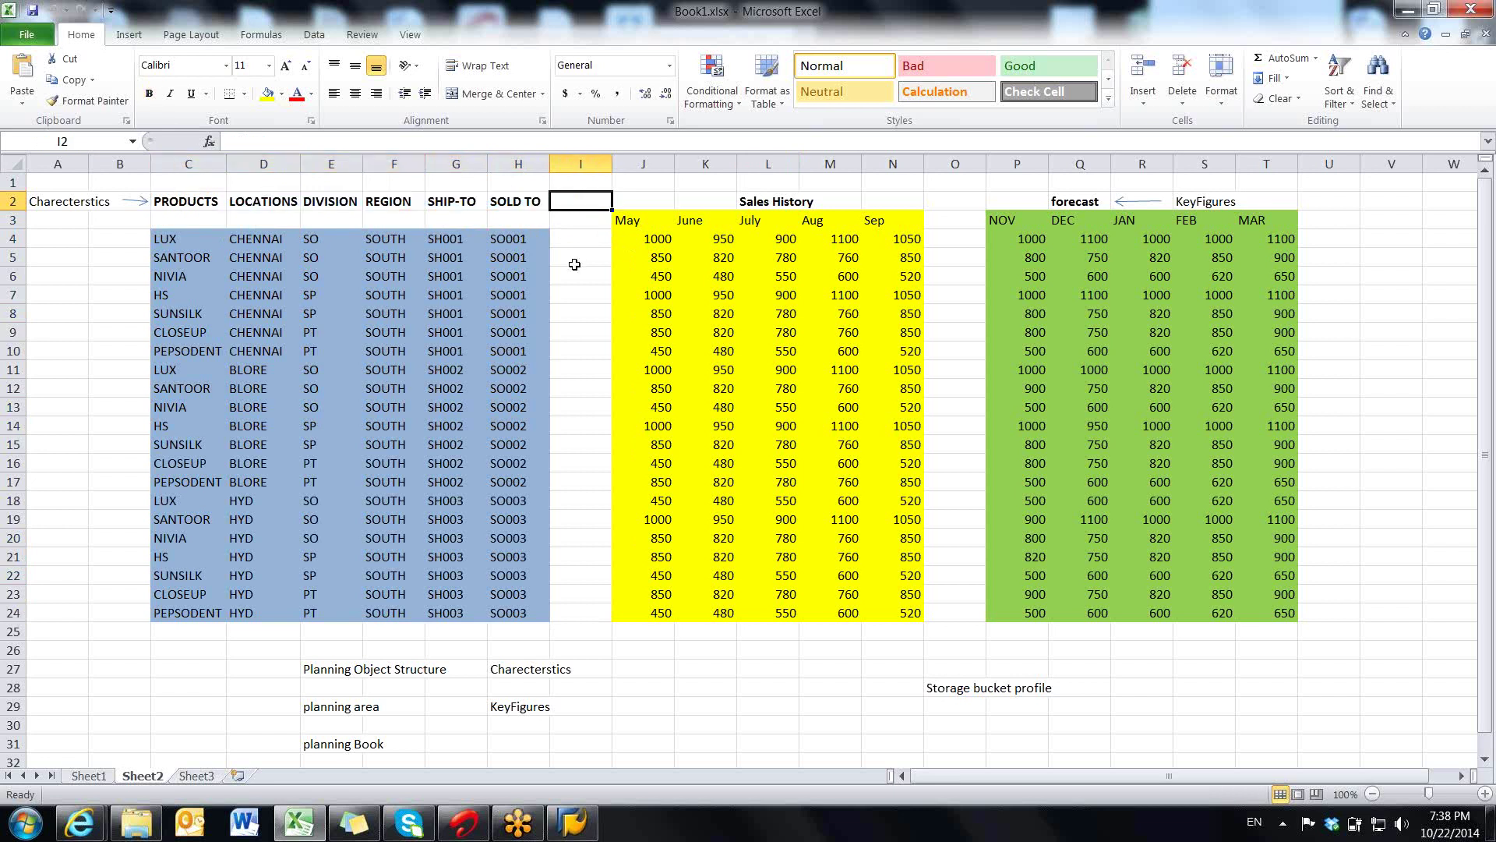
pyautogui.moveTo(574, 240); pyautogui.dragTo(568, 614)
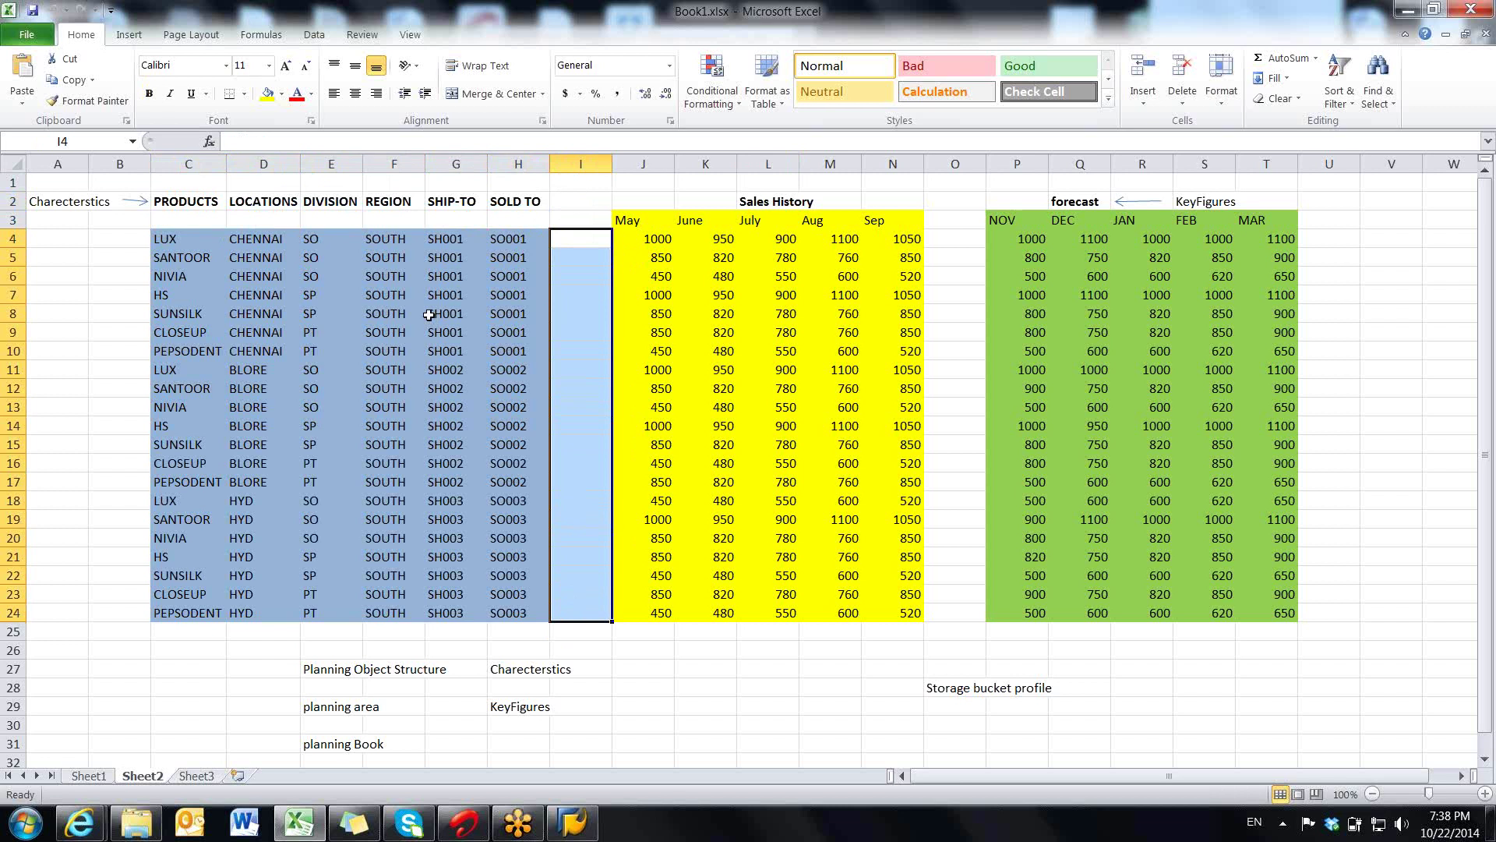
pyautogui.moveTo(394, 242); pyautogui.dragTo(390, 298)
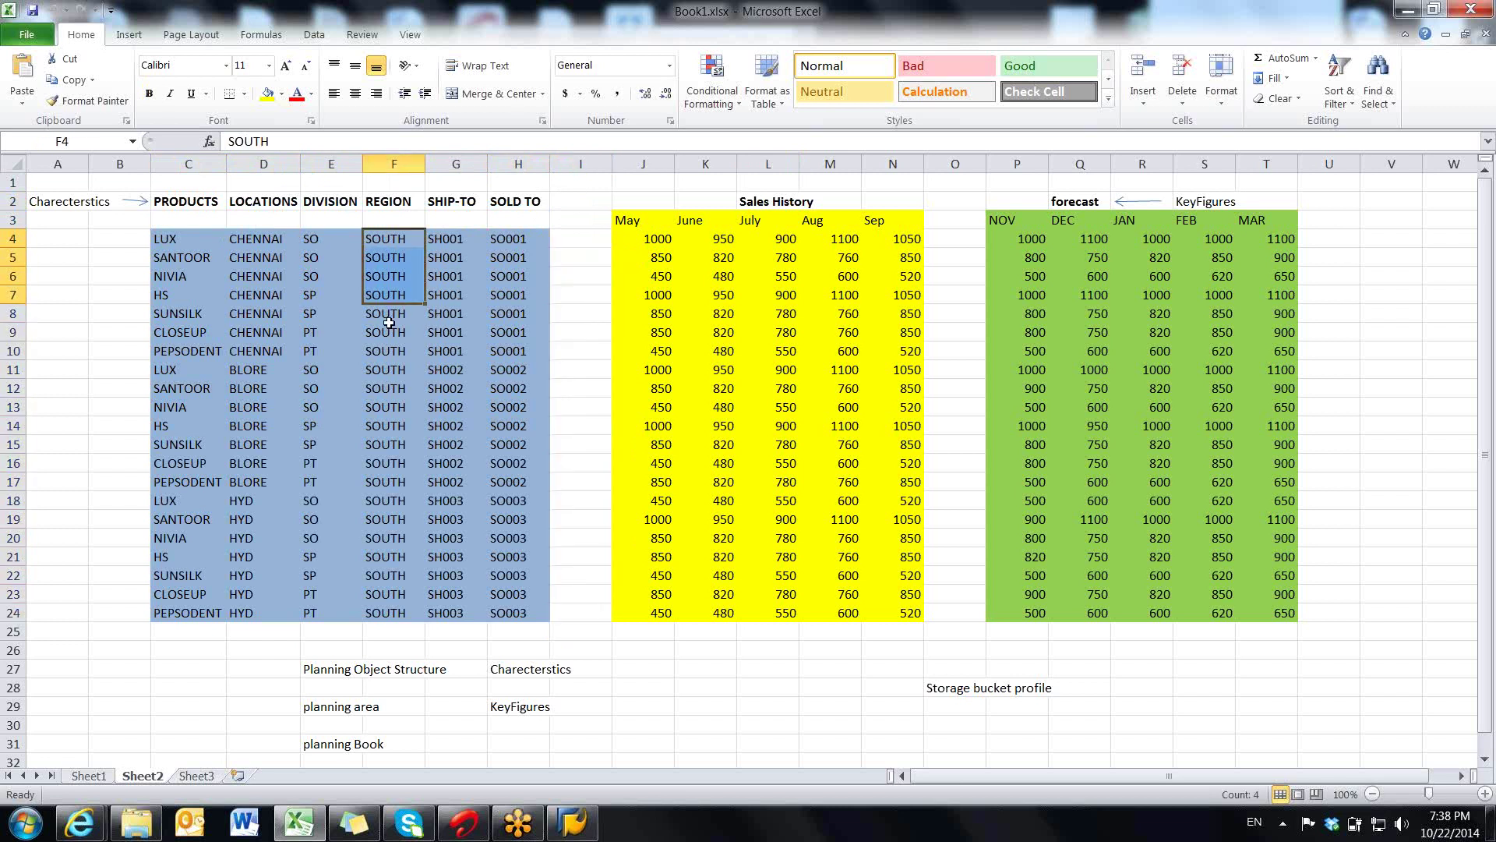
pyautogui.click(390, 204)
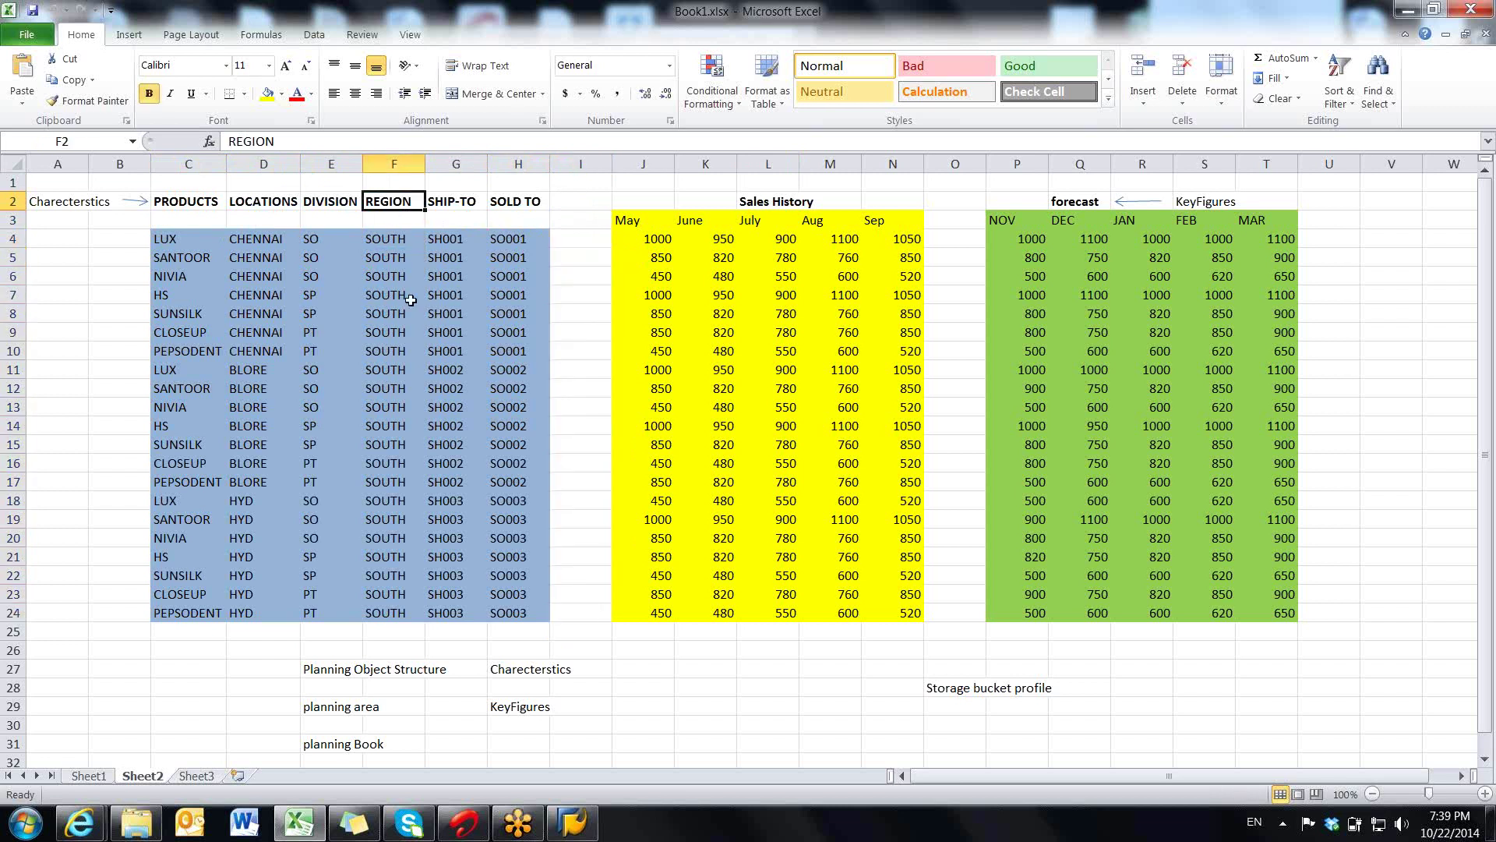
pyautogui.click(574, 200)
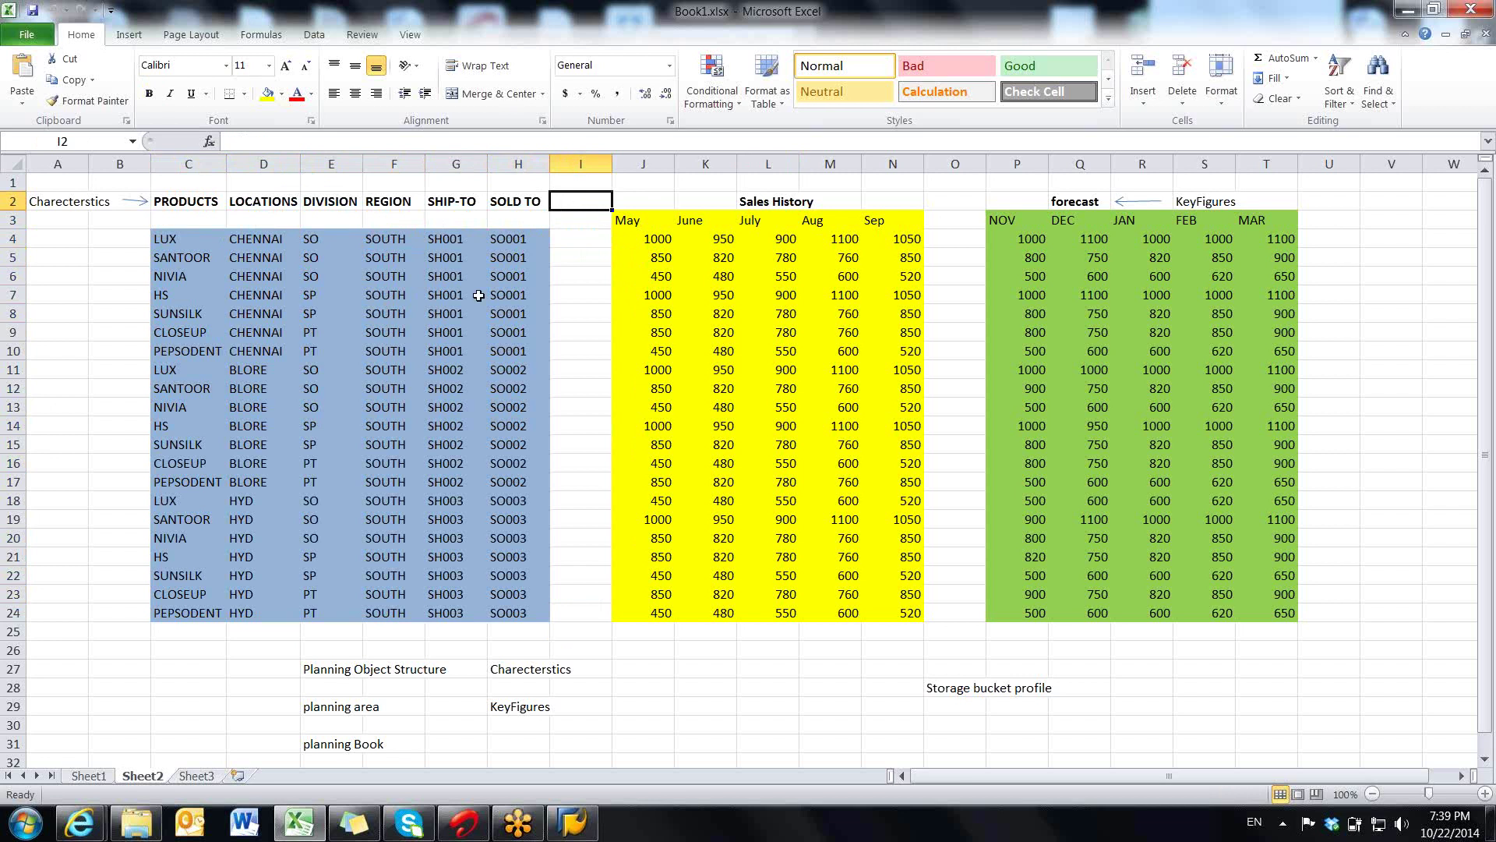
pyautogui.click(193, 235)
pyautogui.moveTo(193, 238); pyautogui.dragTo(506, 610)
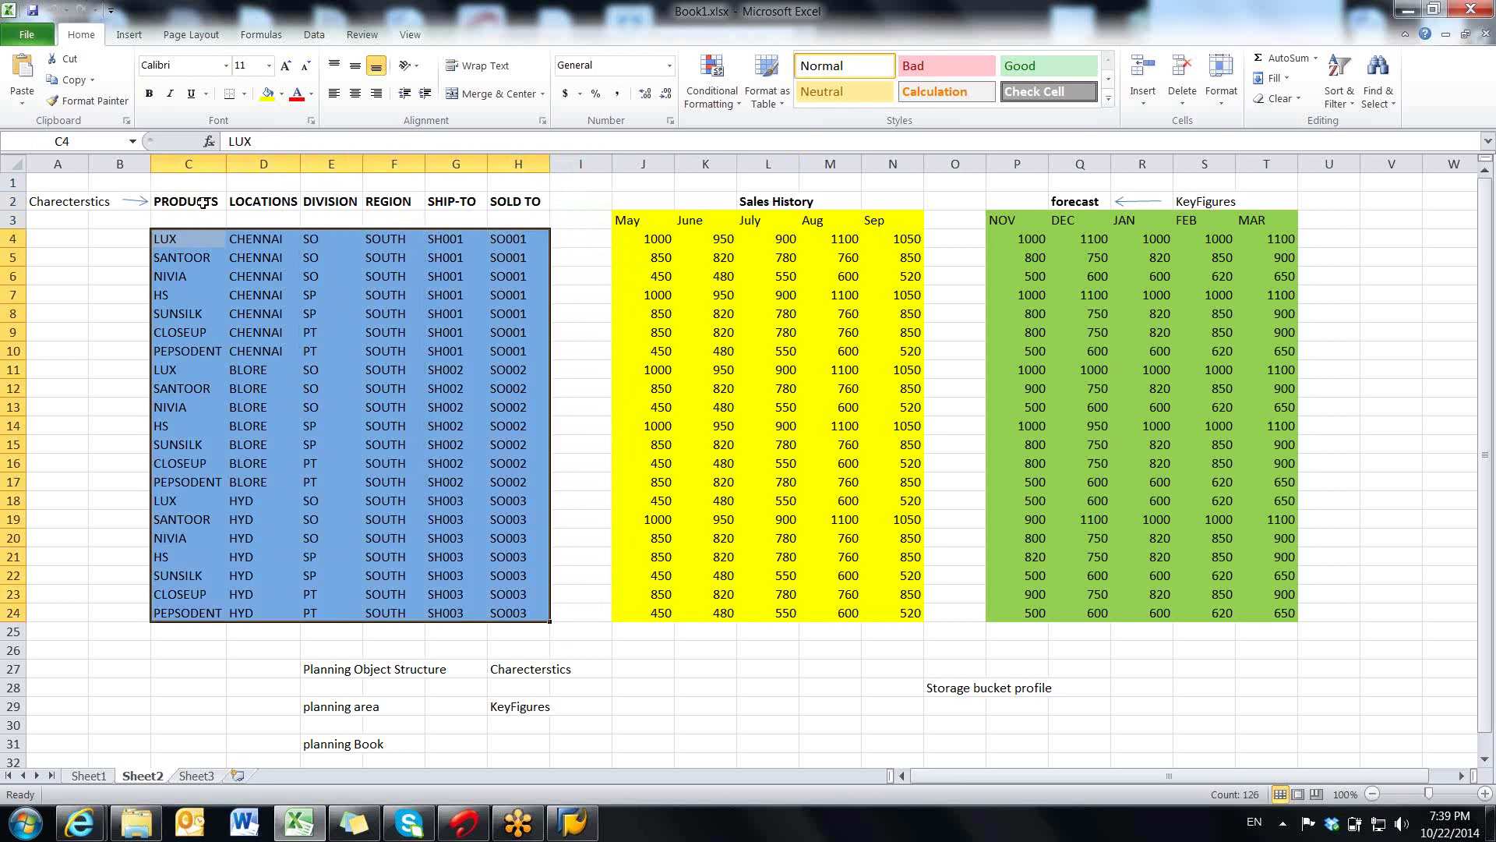
pyautogui.moveTo(203, 205); pyautogui.dragTo(514, 206)
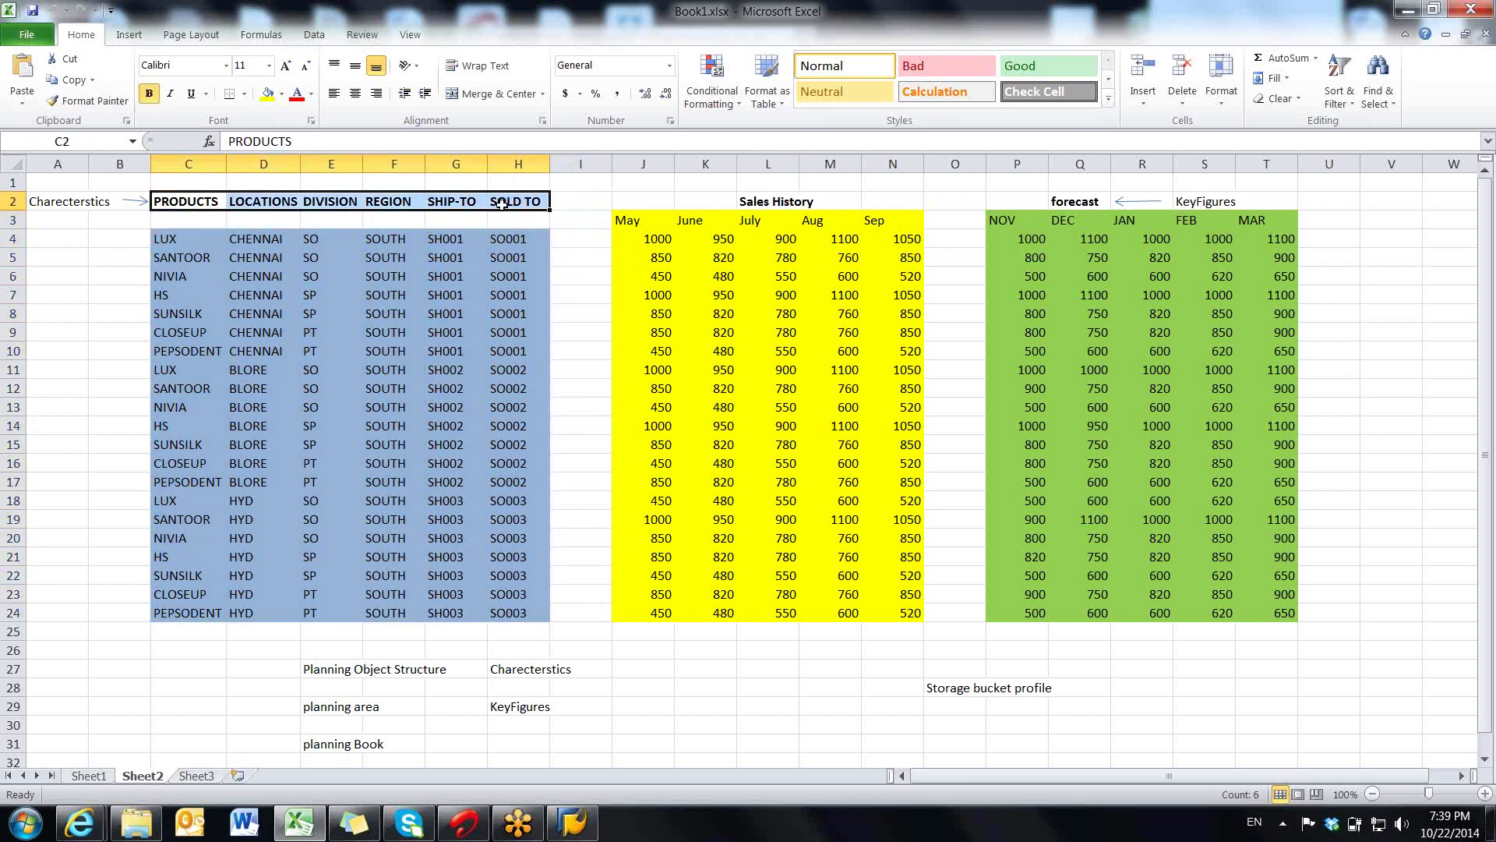
pyautogui.click(767, 201)
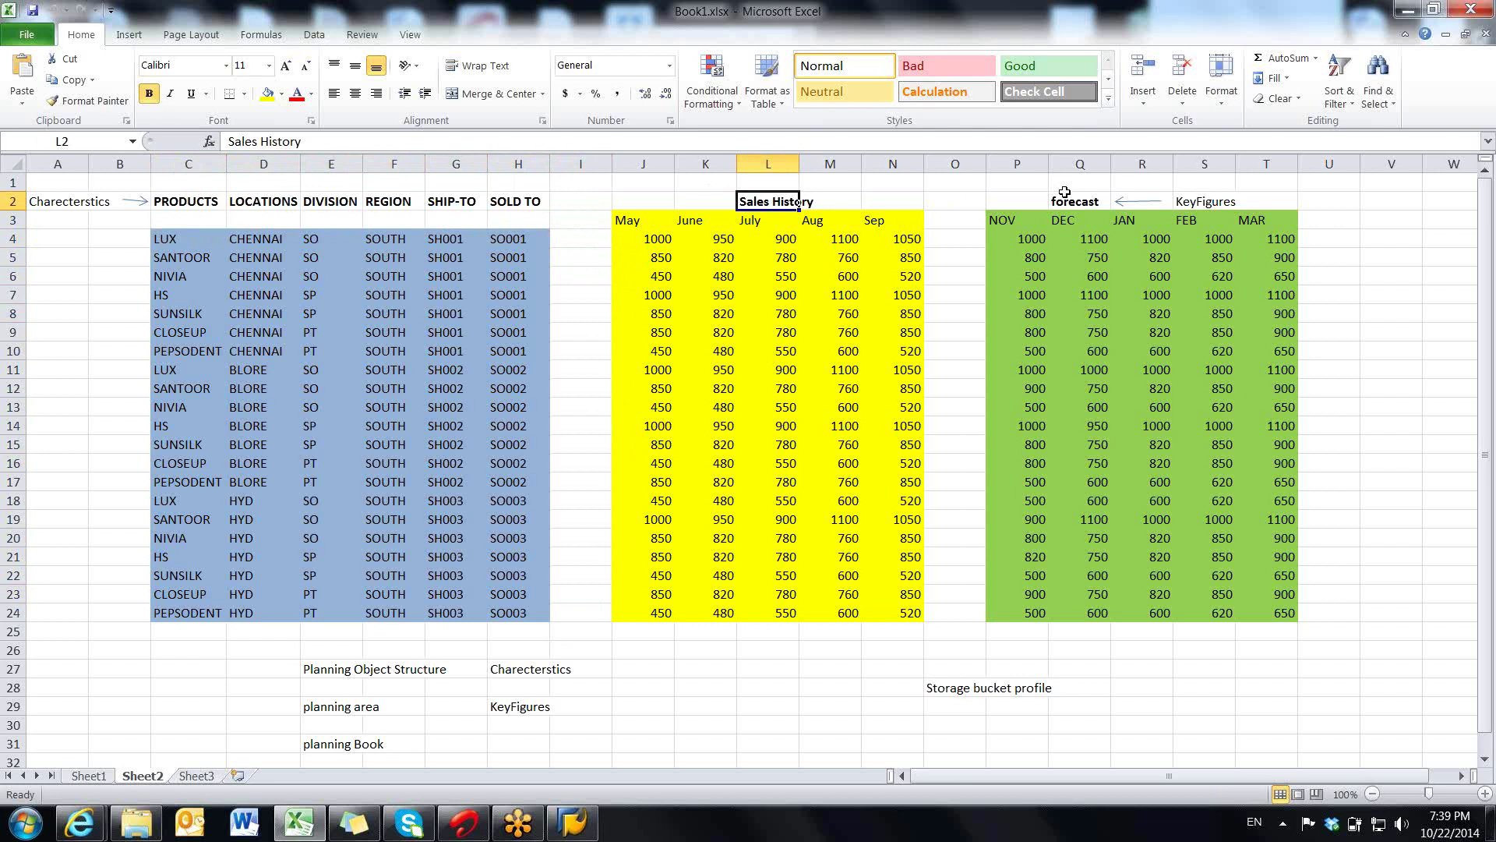
pyautogui.click(1065, 199)
pyautogui.click(791, 204)
pyautogui.click(1076, 199)
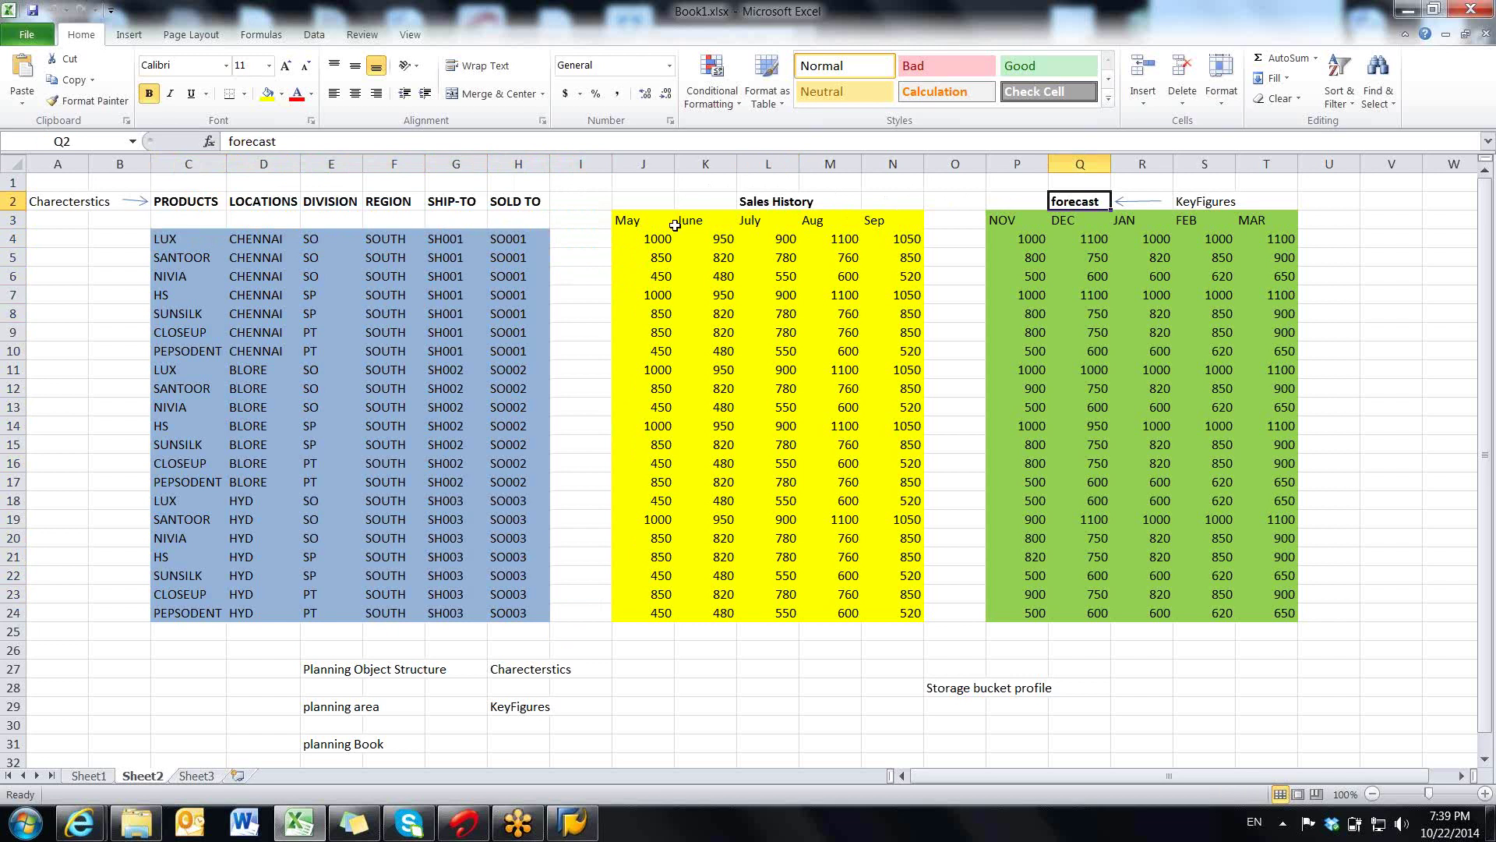
pyautogui.moveTo(187, 238); pyautogui.dragTo(518, 612)
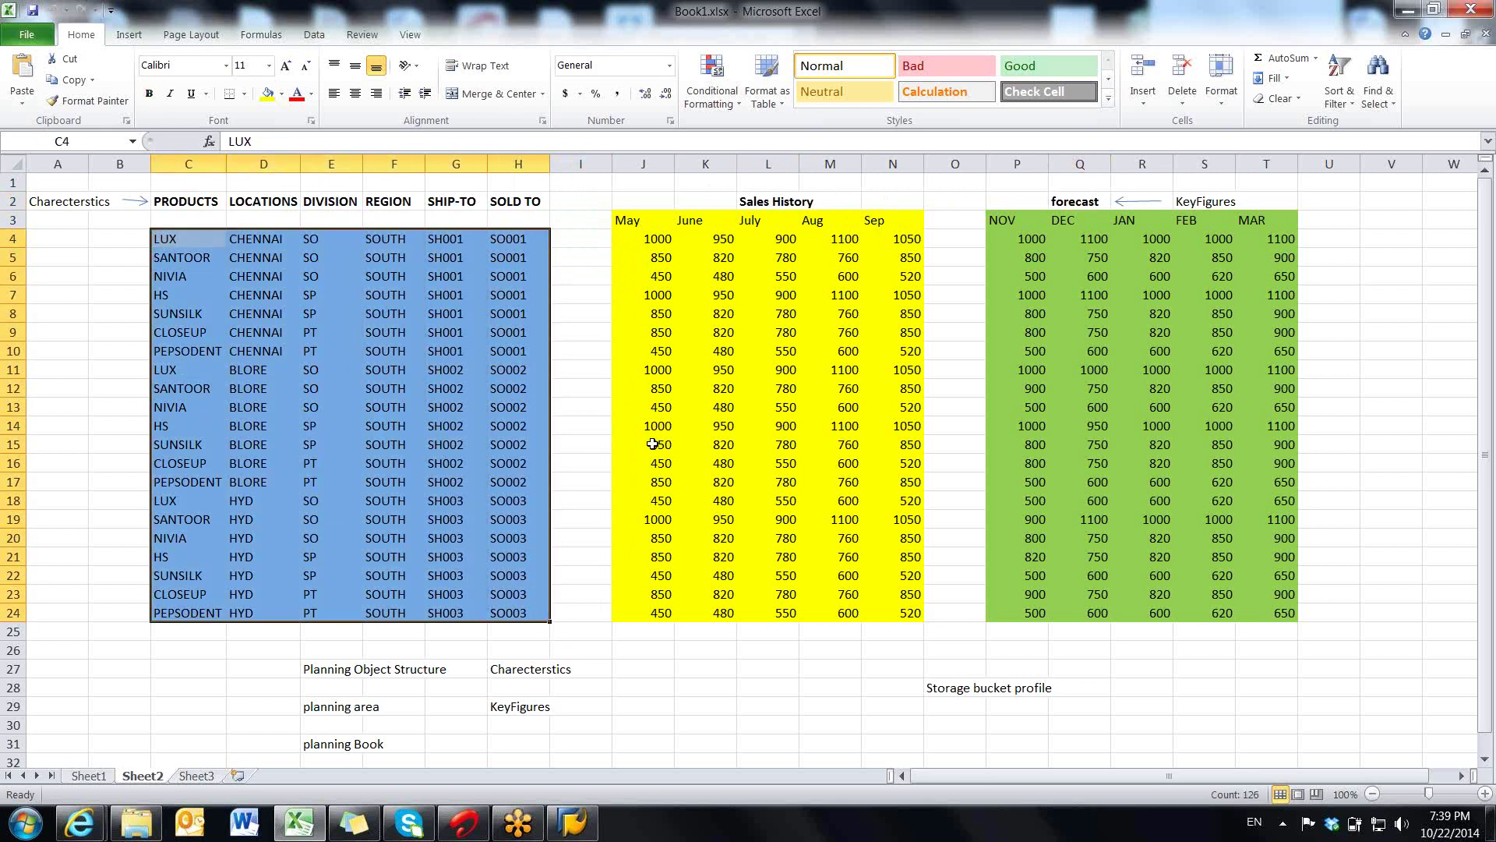
pyautogui.moveTo(651, 239); pyautogui.dragTo(1278, 614)
pyautogui.click(830, 351)
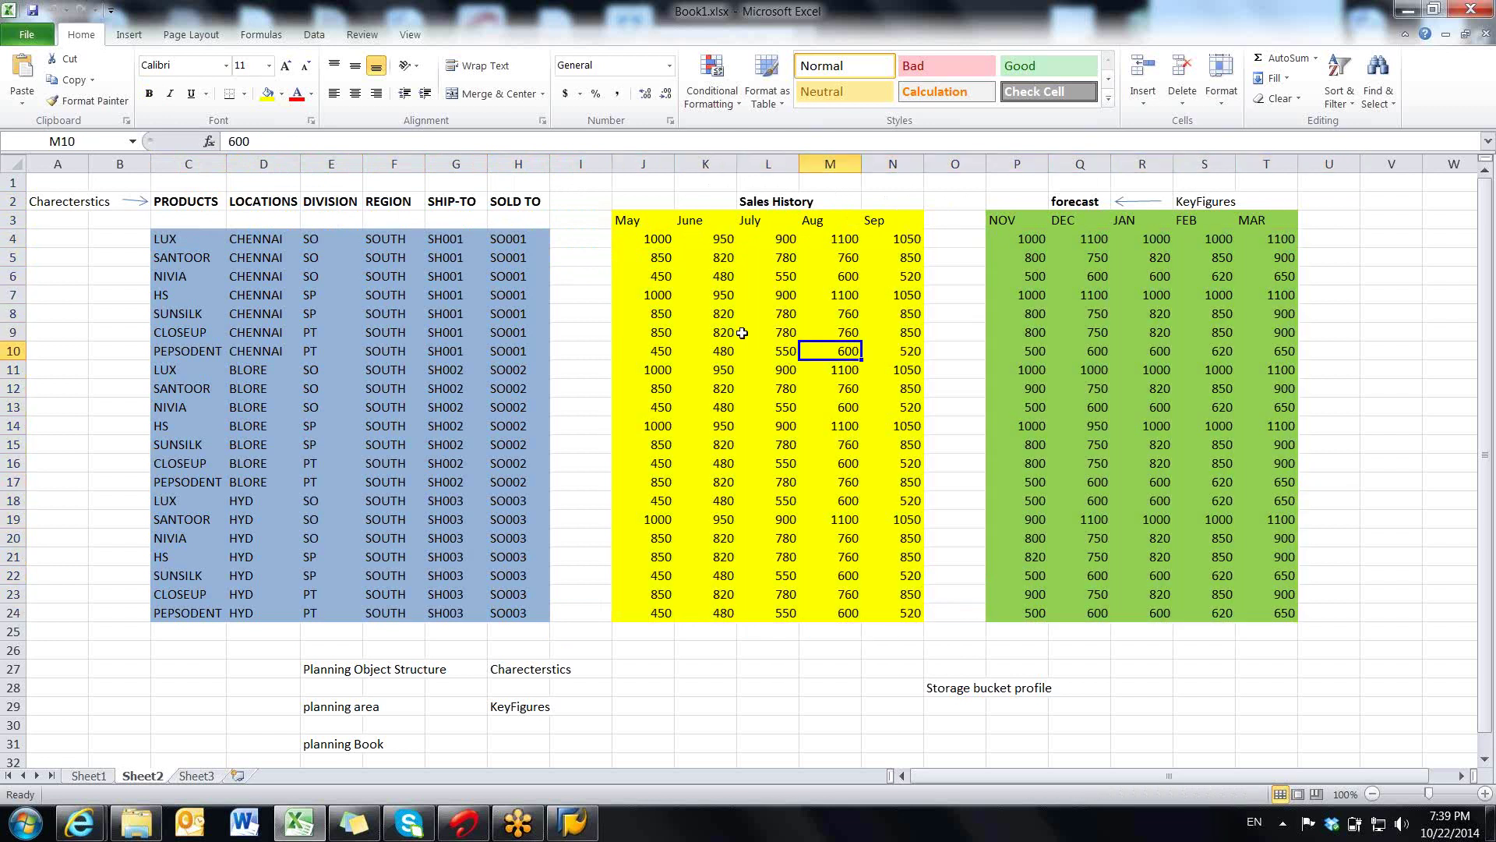
pyautogui.click(706, 332)
pyautogui.click(662, 316)
pyautogui.click(659, 272)
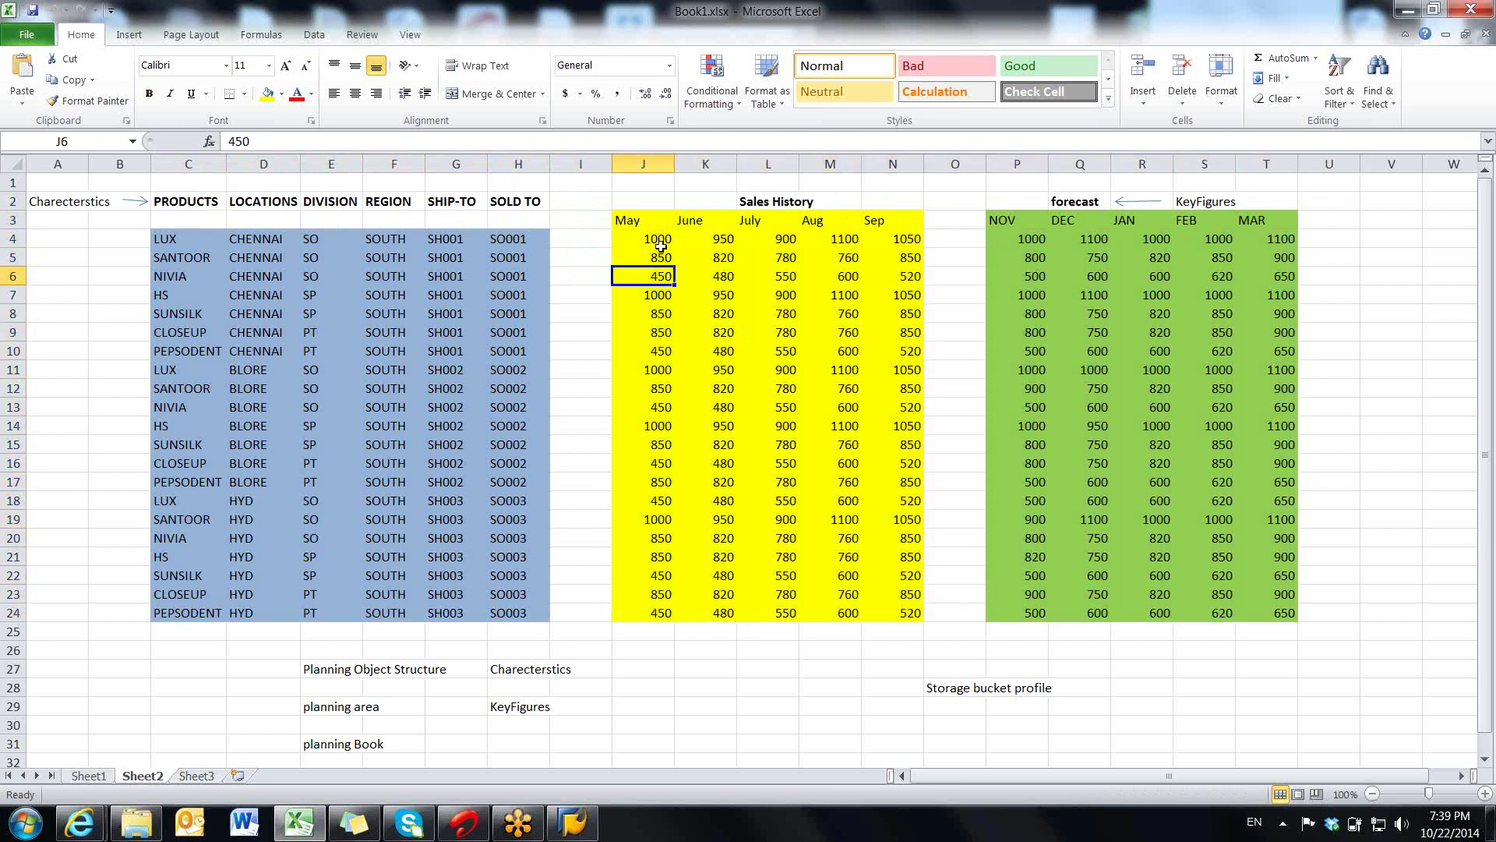
pyautogui.click(661, 243)
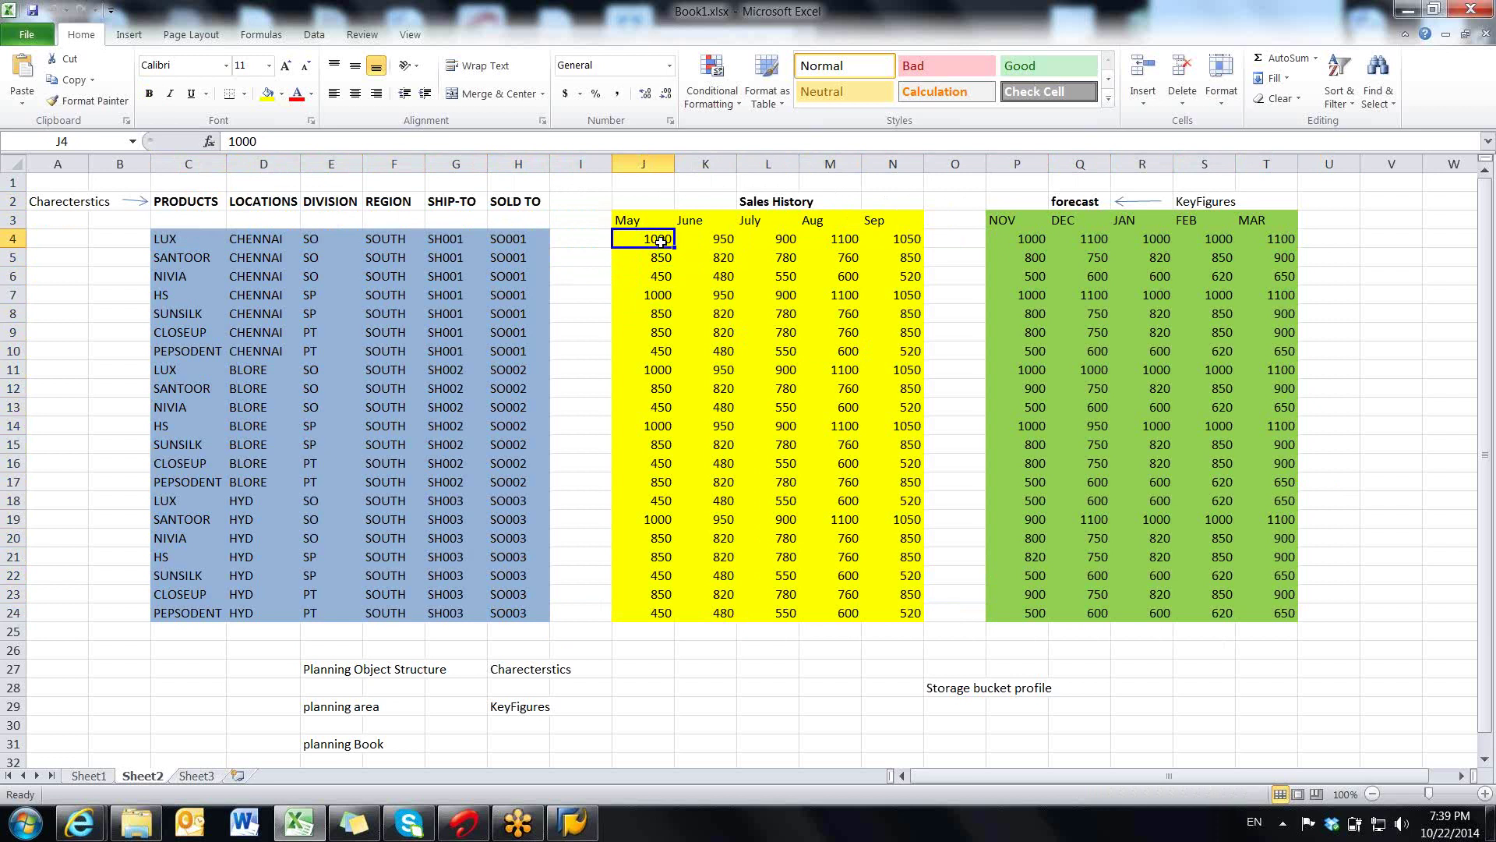
pyautogui.click(1151, 425)
pyautogui.click(1157, 482)
pyautogui.click(1090, 502)
pyautogui.click(1091, 539)
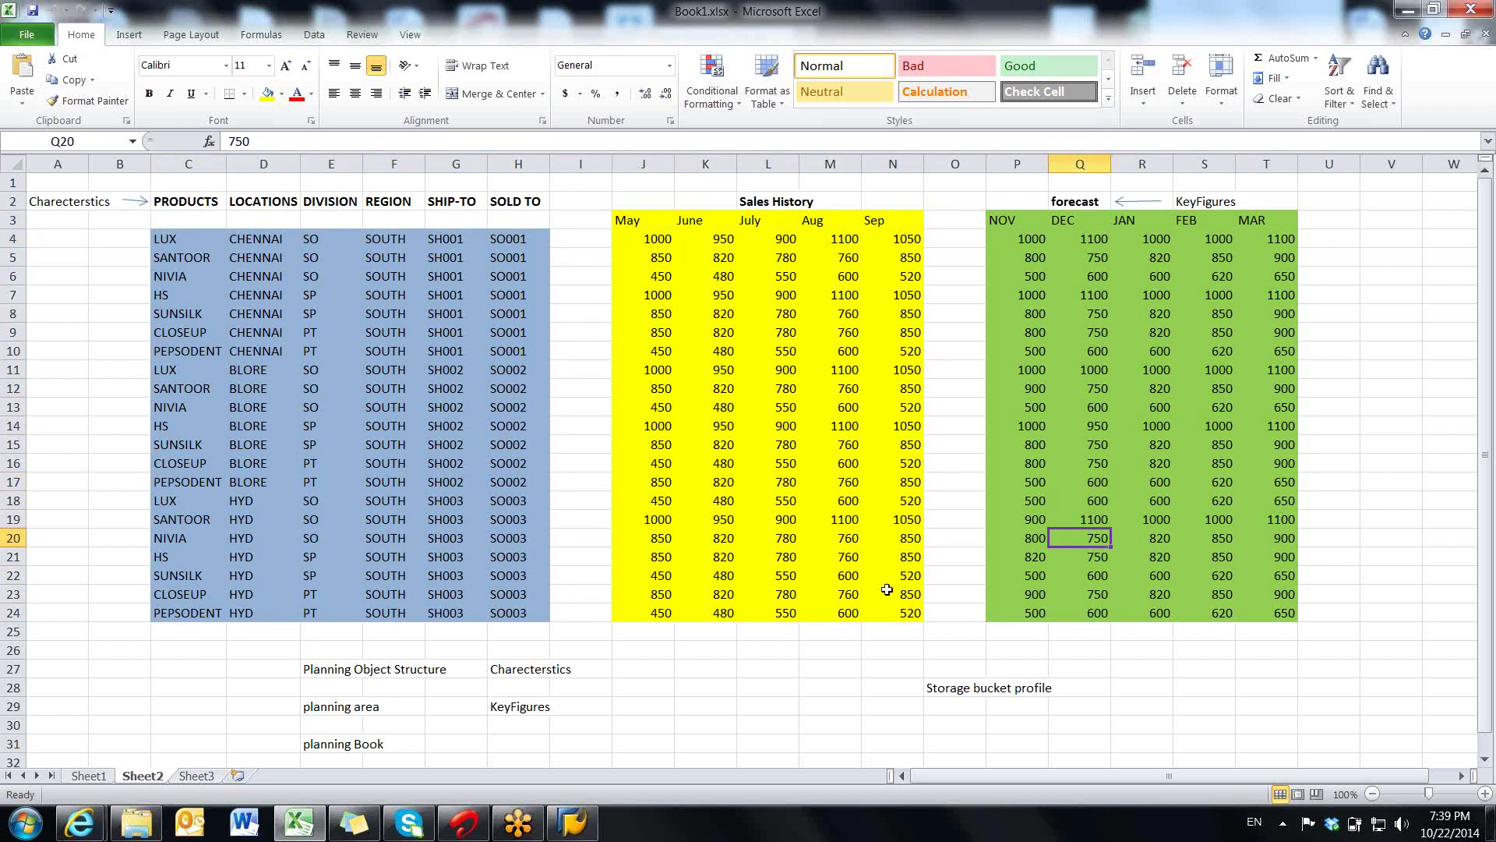
pyautogui.click(766, 198)
pyautogui.click(1057, 203)
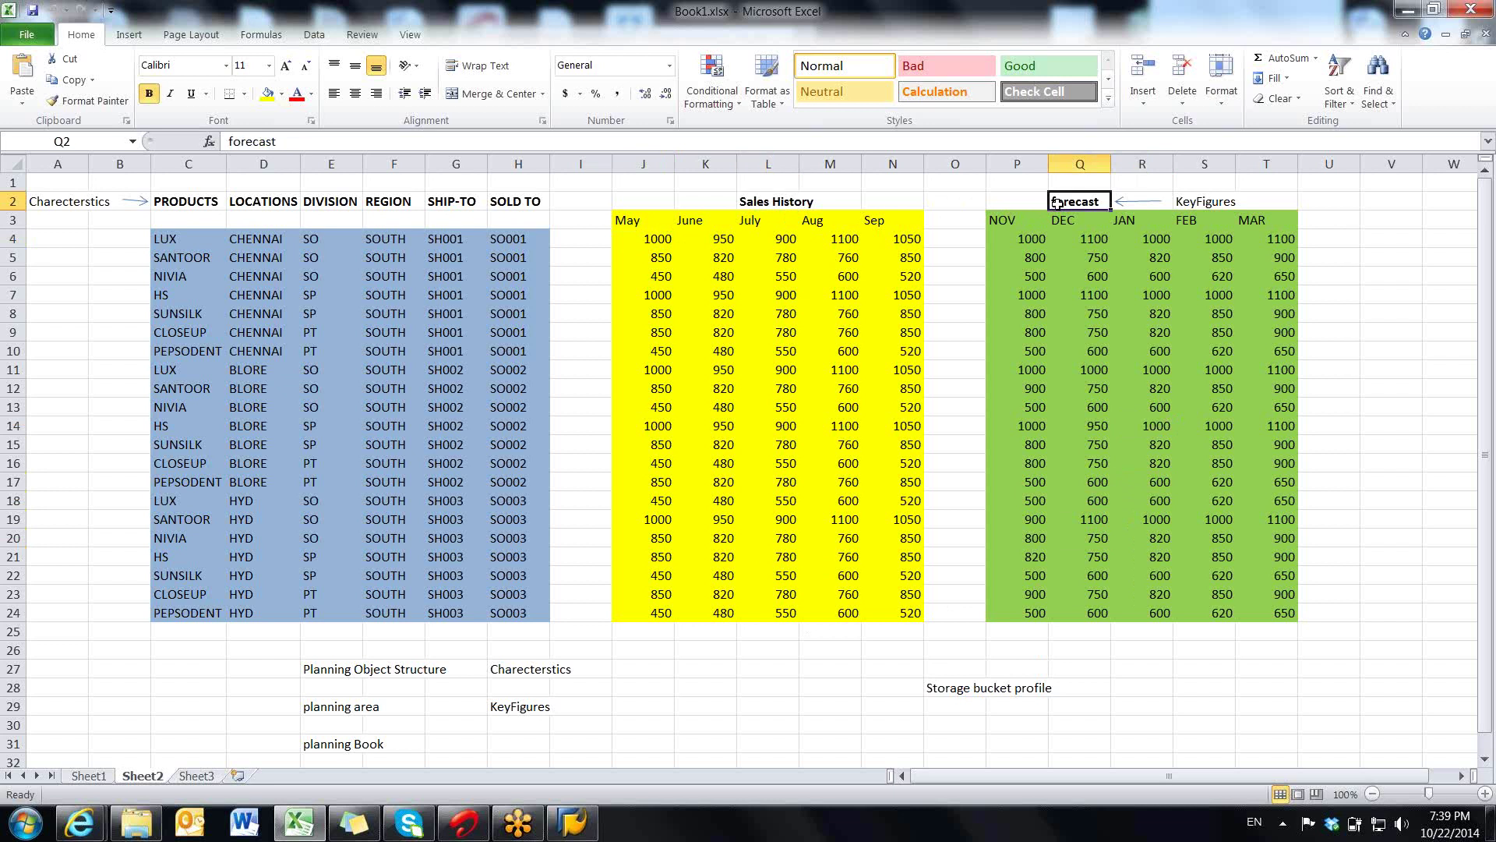
pyautogui.click(790, 204)
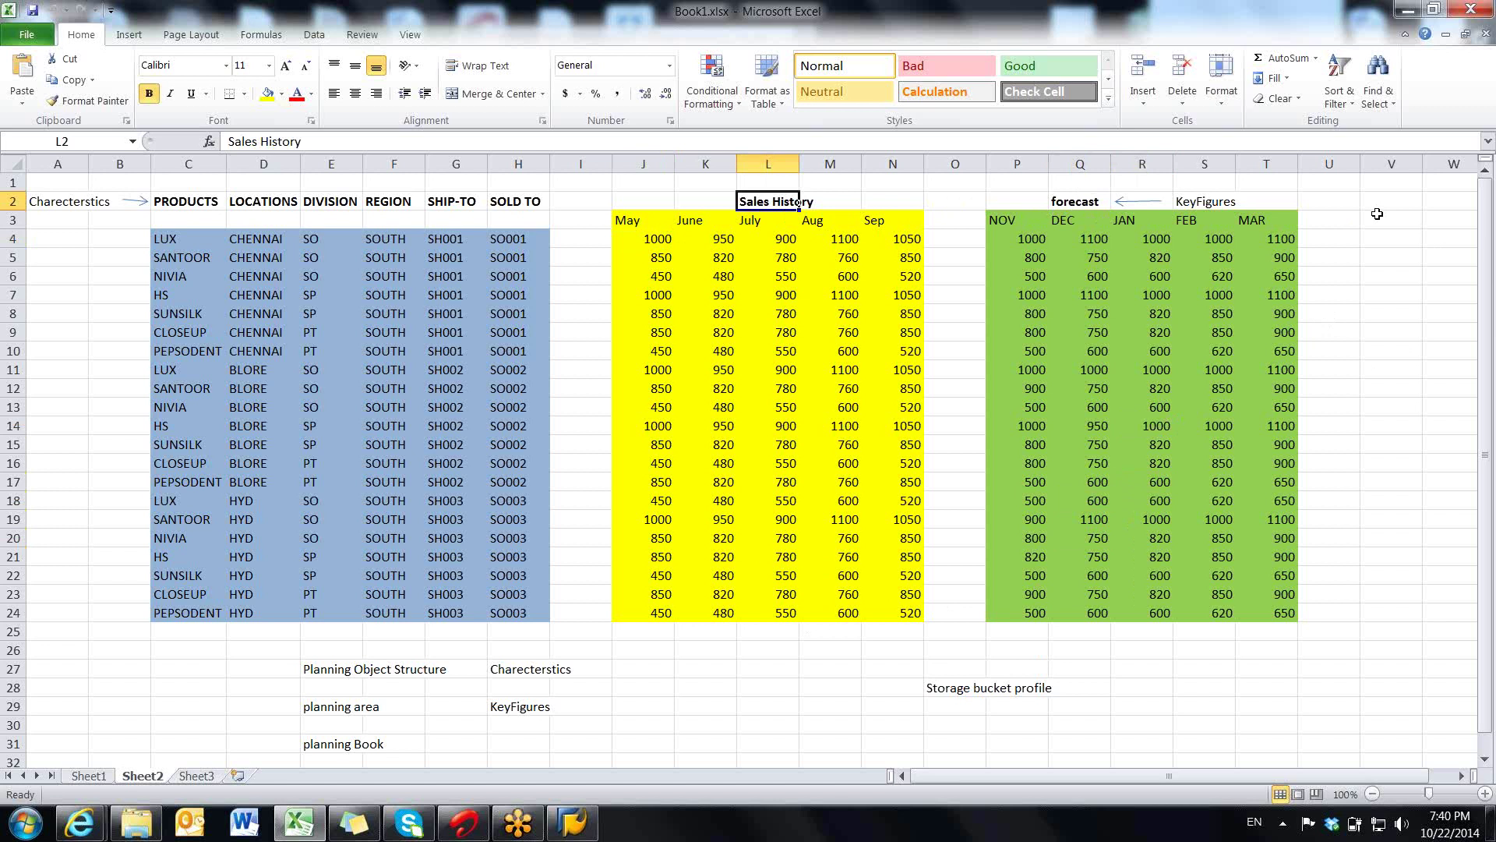
pyautogui.click(1377, 214)
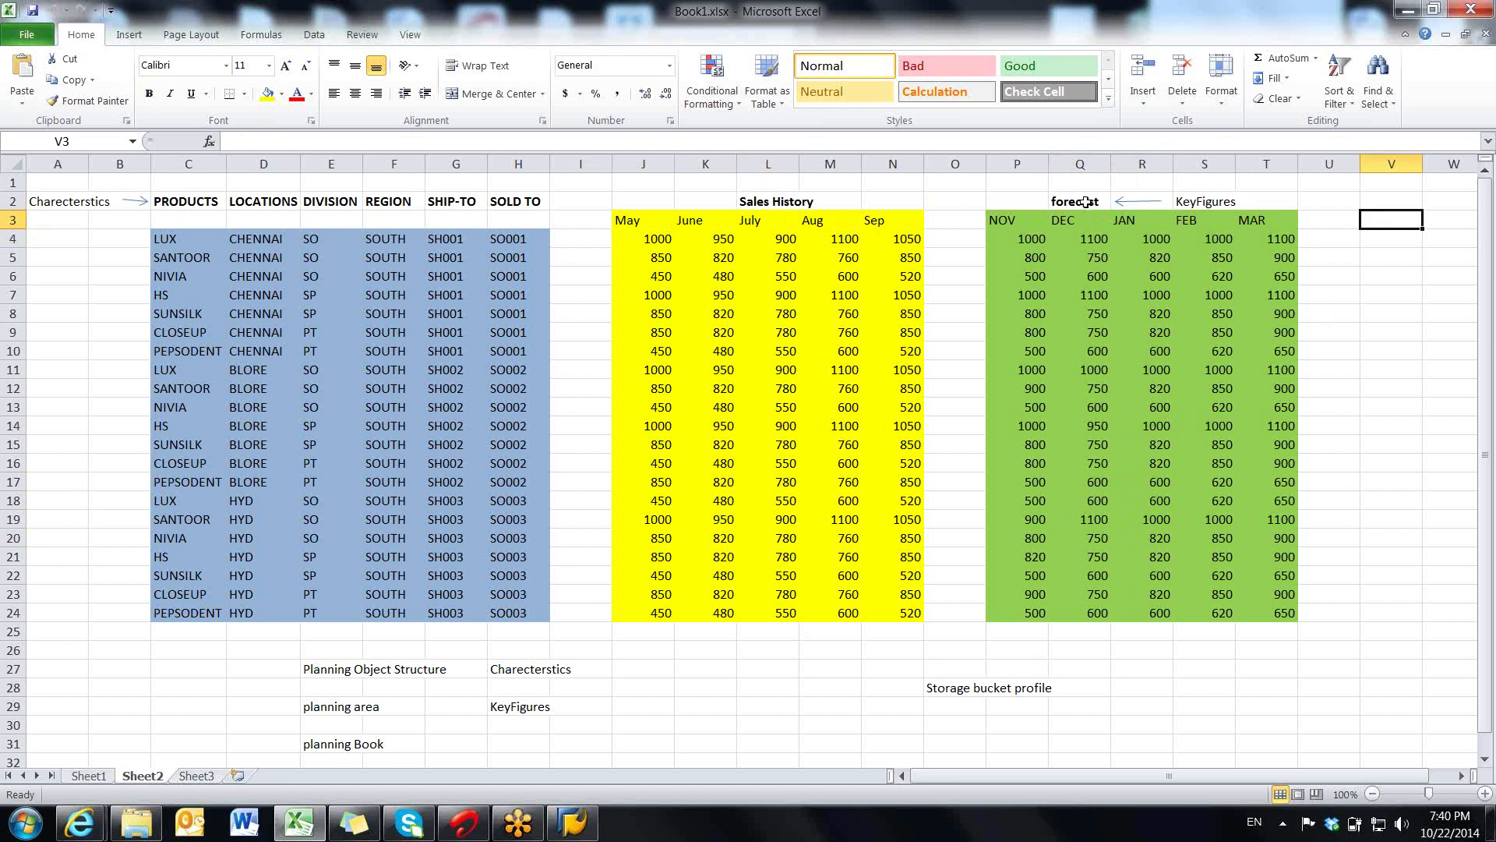
pyautogui.click(1086, 203)
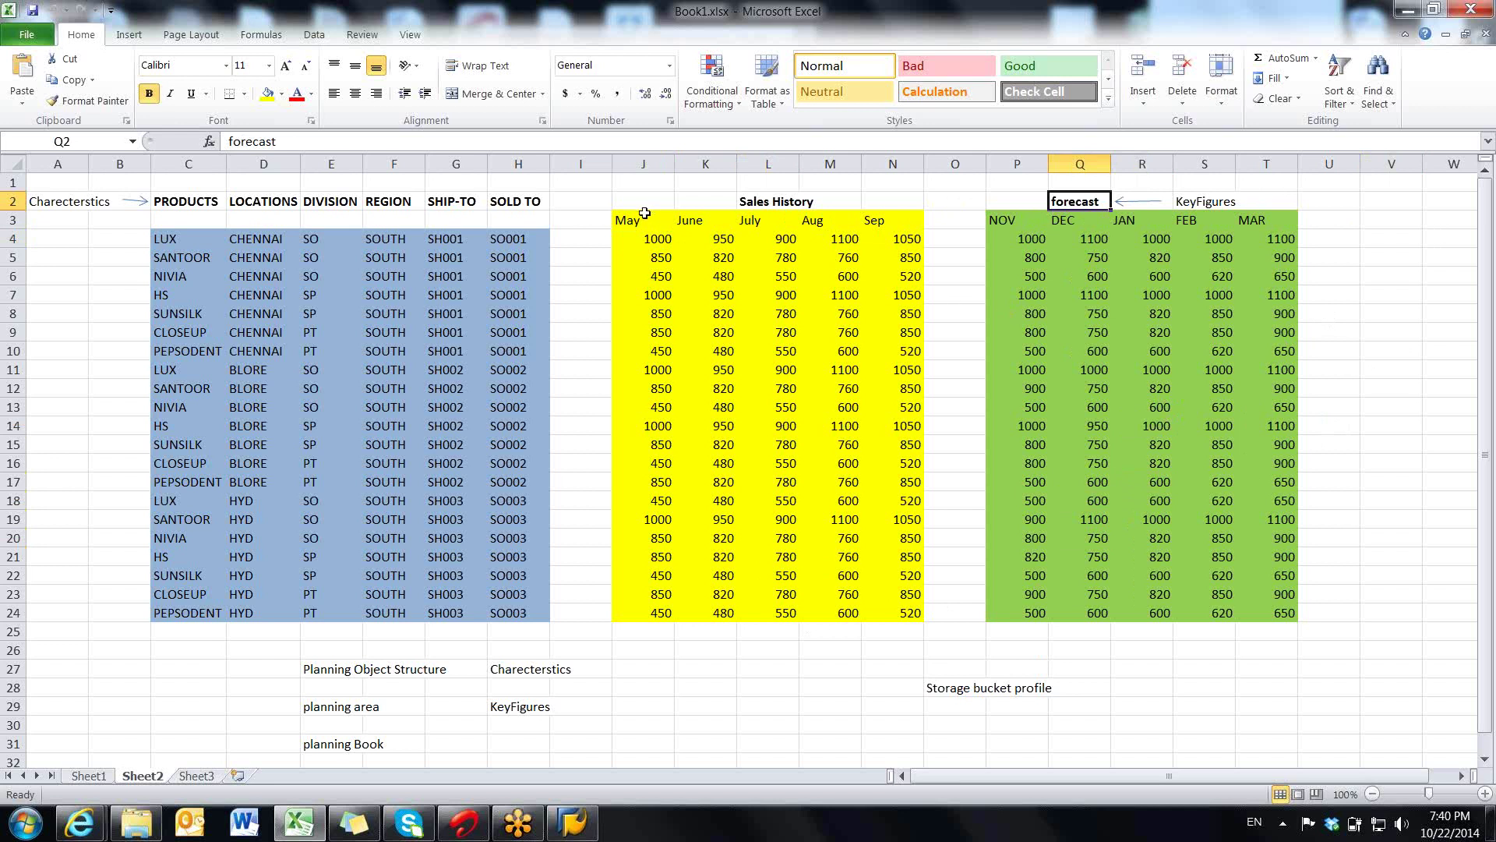
pyautogui.moveTo(645, 213); pyautogui.dragTo(1259, 600)
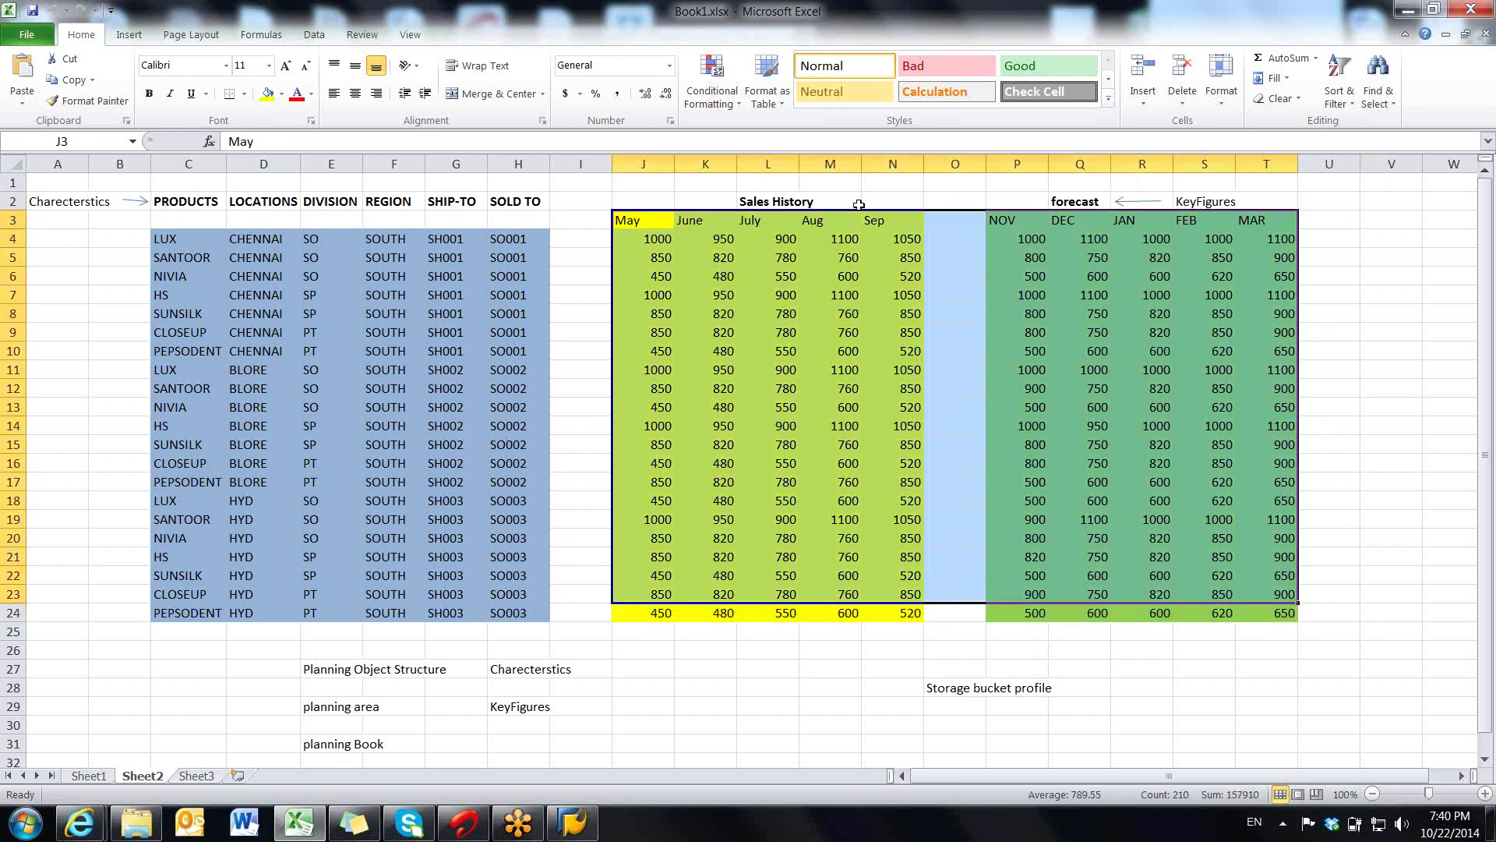
pyautogui.click(806, 201)
pyautogui.click(1073, 201)
pyautogui.click(772, 202)
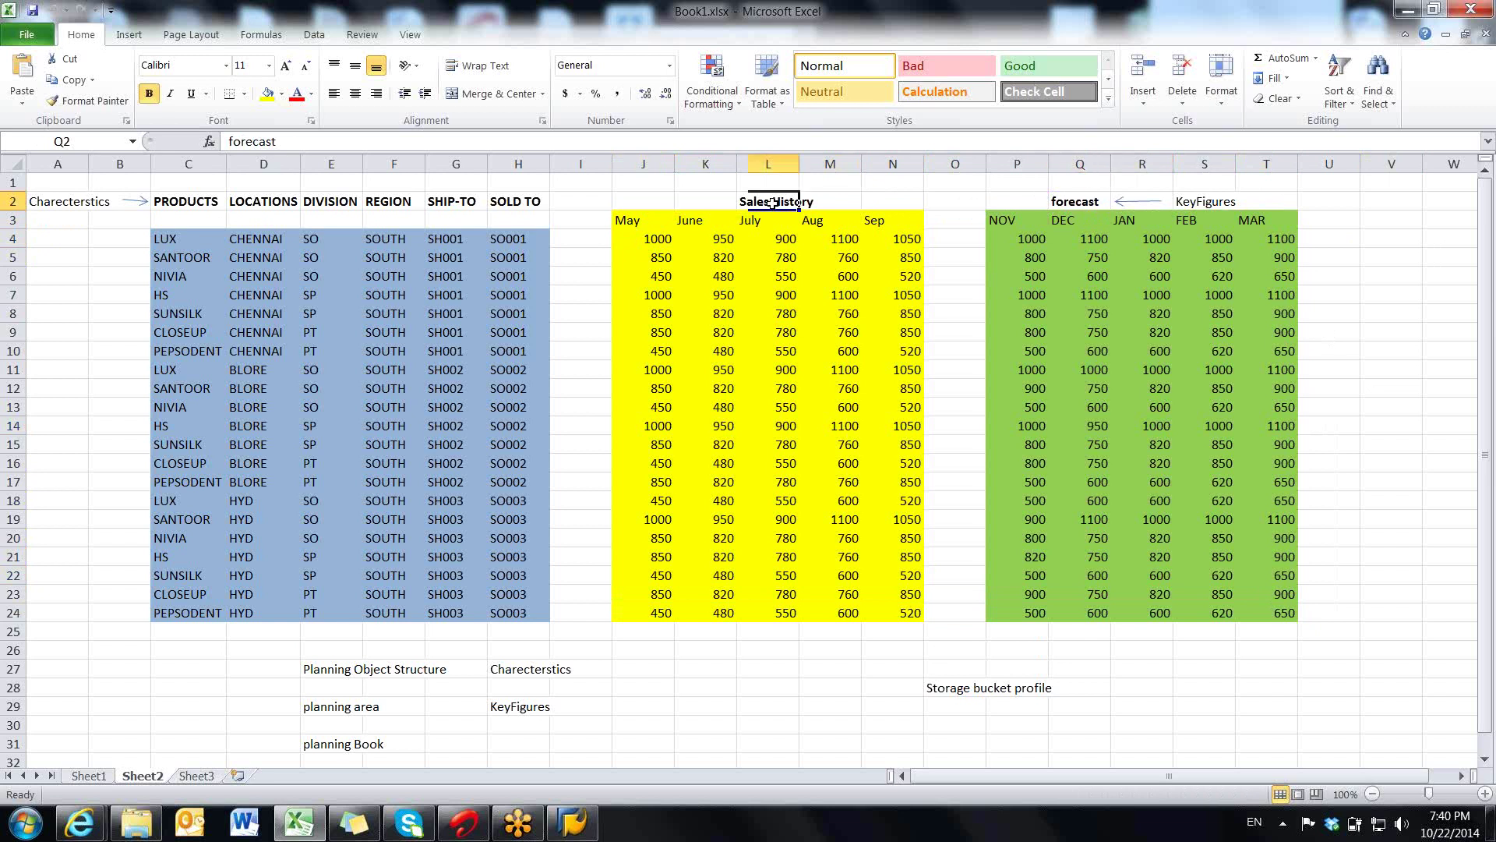
pyautogui.click(335, 707)
pyautogui.moveTo(185, 201); pyautogui.dragTo(456, 219)
pyautogui.click(322, 670)
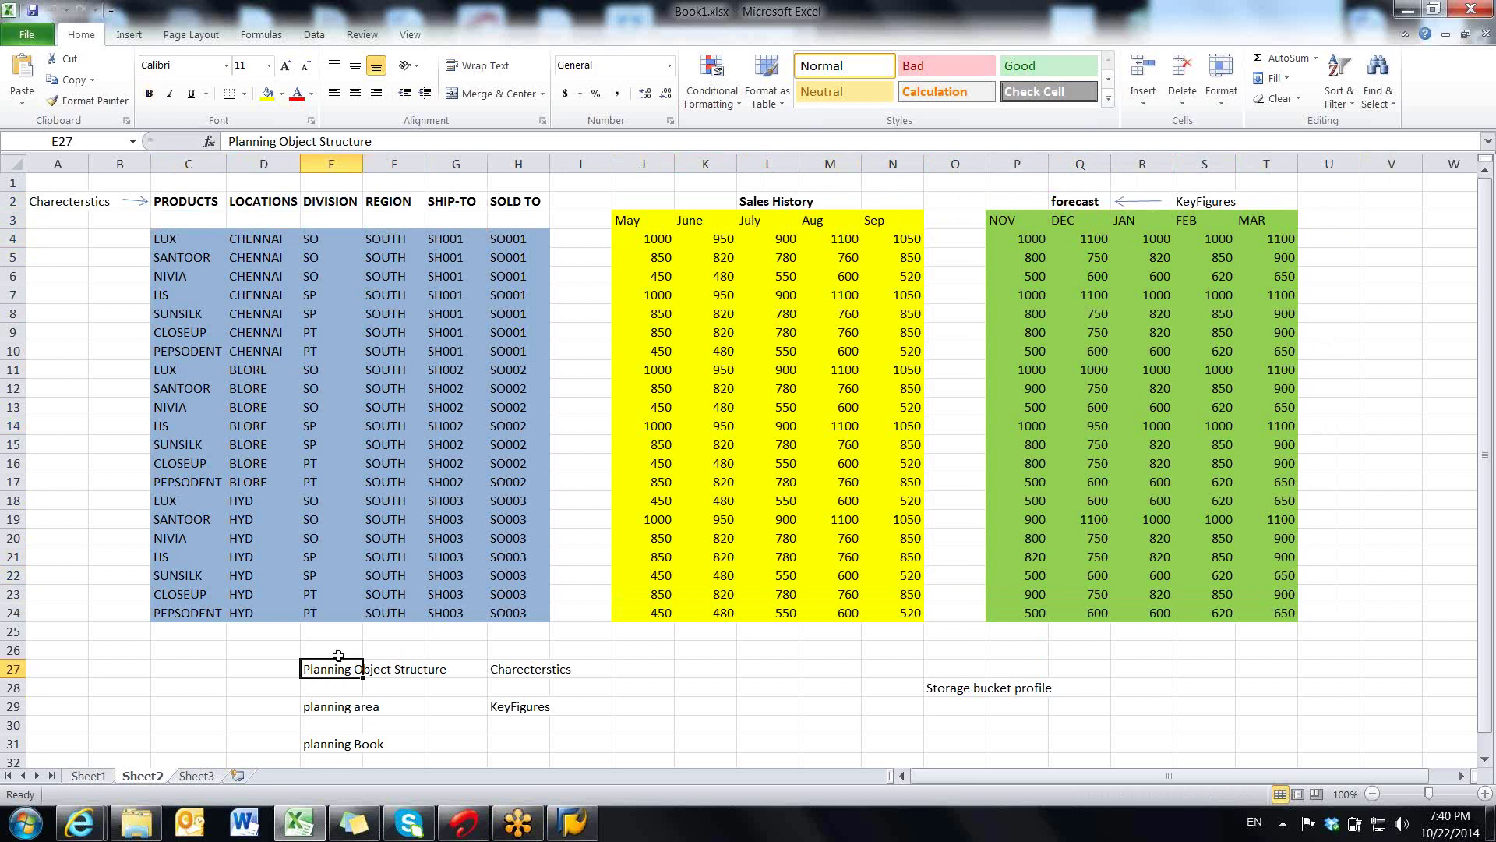
pyautogui.moveTo(337, 646); pyautogui.dragTo(384, 709)
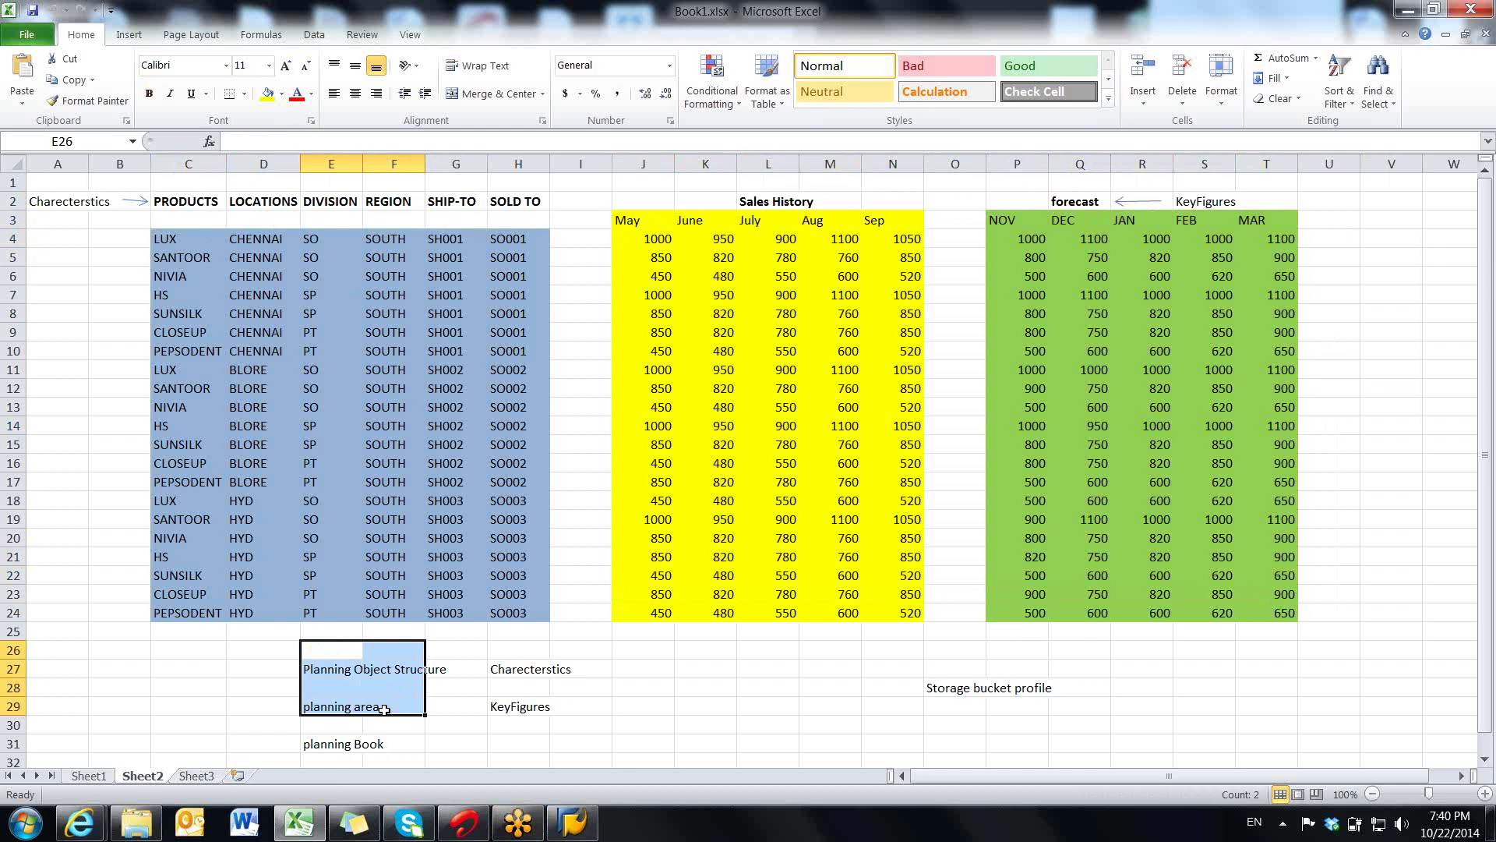
pyautogui.moveTo(320, 749); pyautogui.dragTo(469, 755)
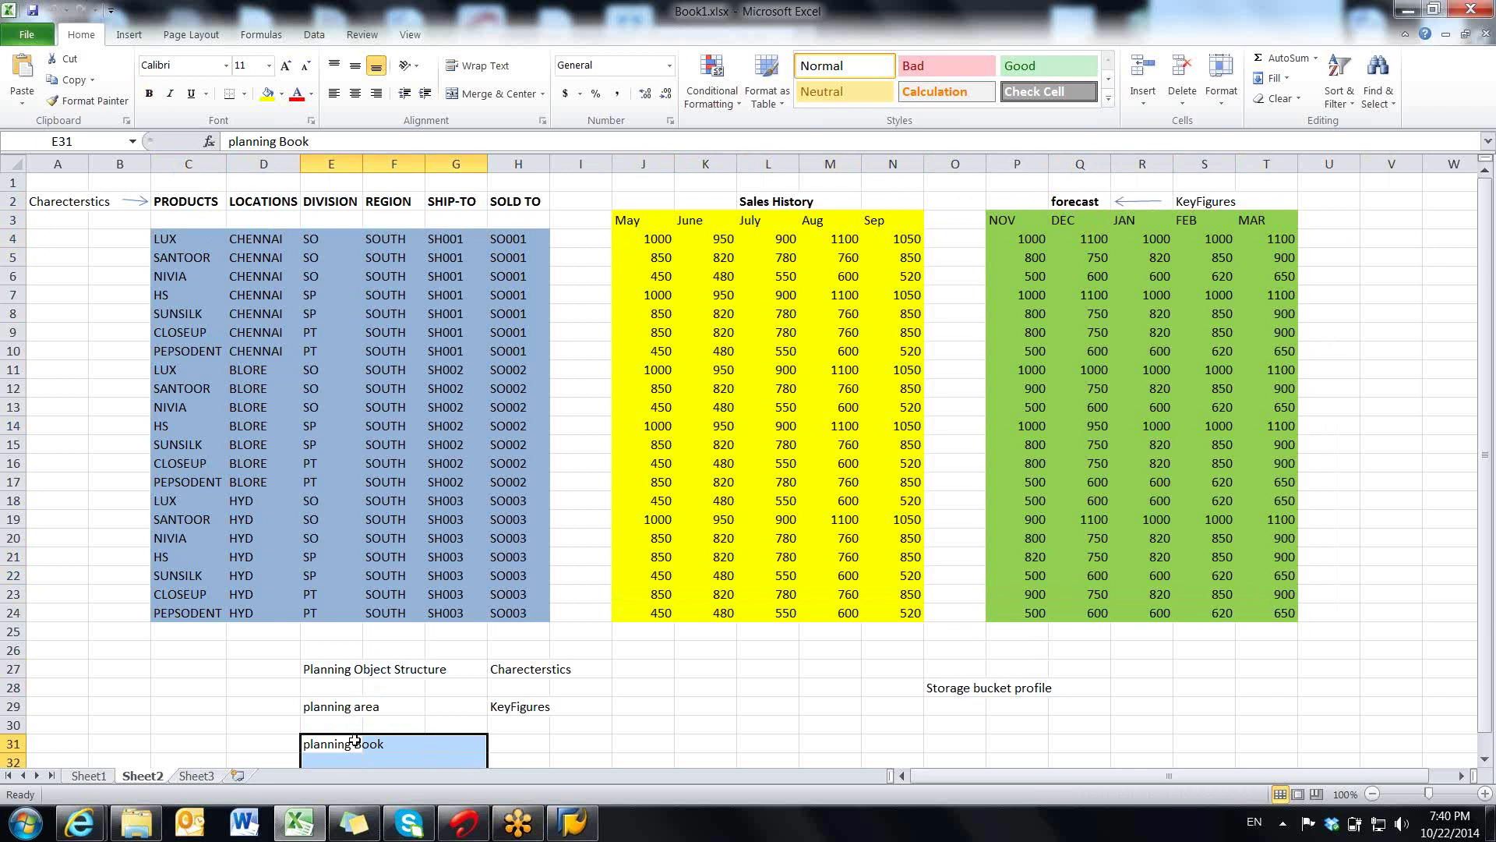
pyautogui.moveTo(176, 431); pyautogui.dragTo(515, 426)
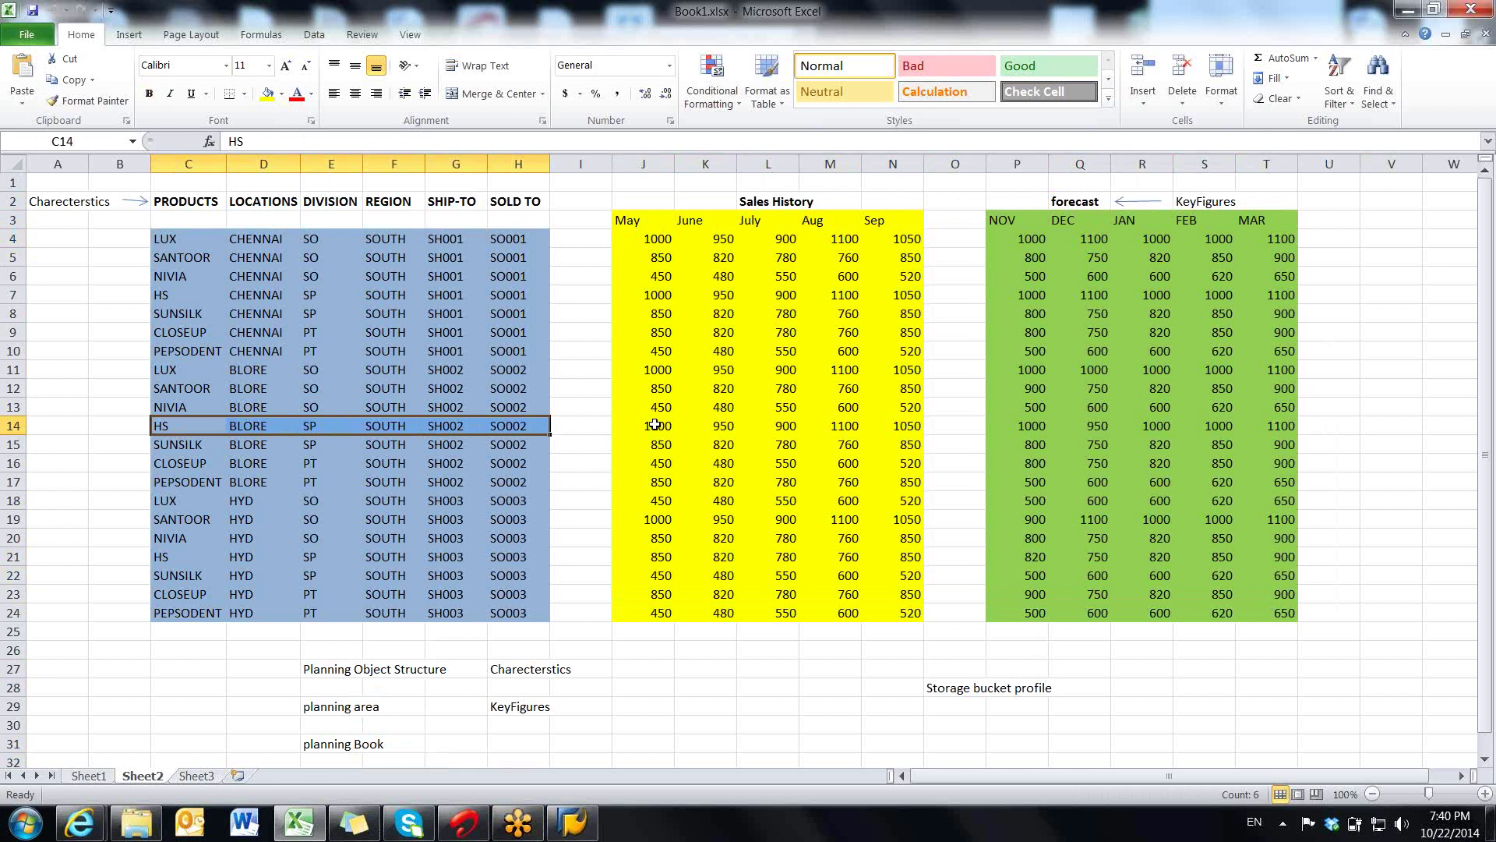
pyautogui.moveTo(655, 426); pyautogui.dragTo(1281, 428)
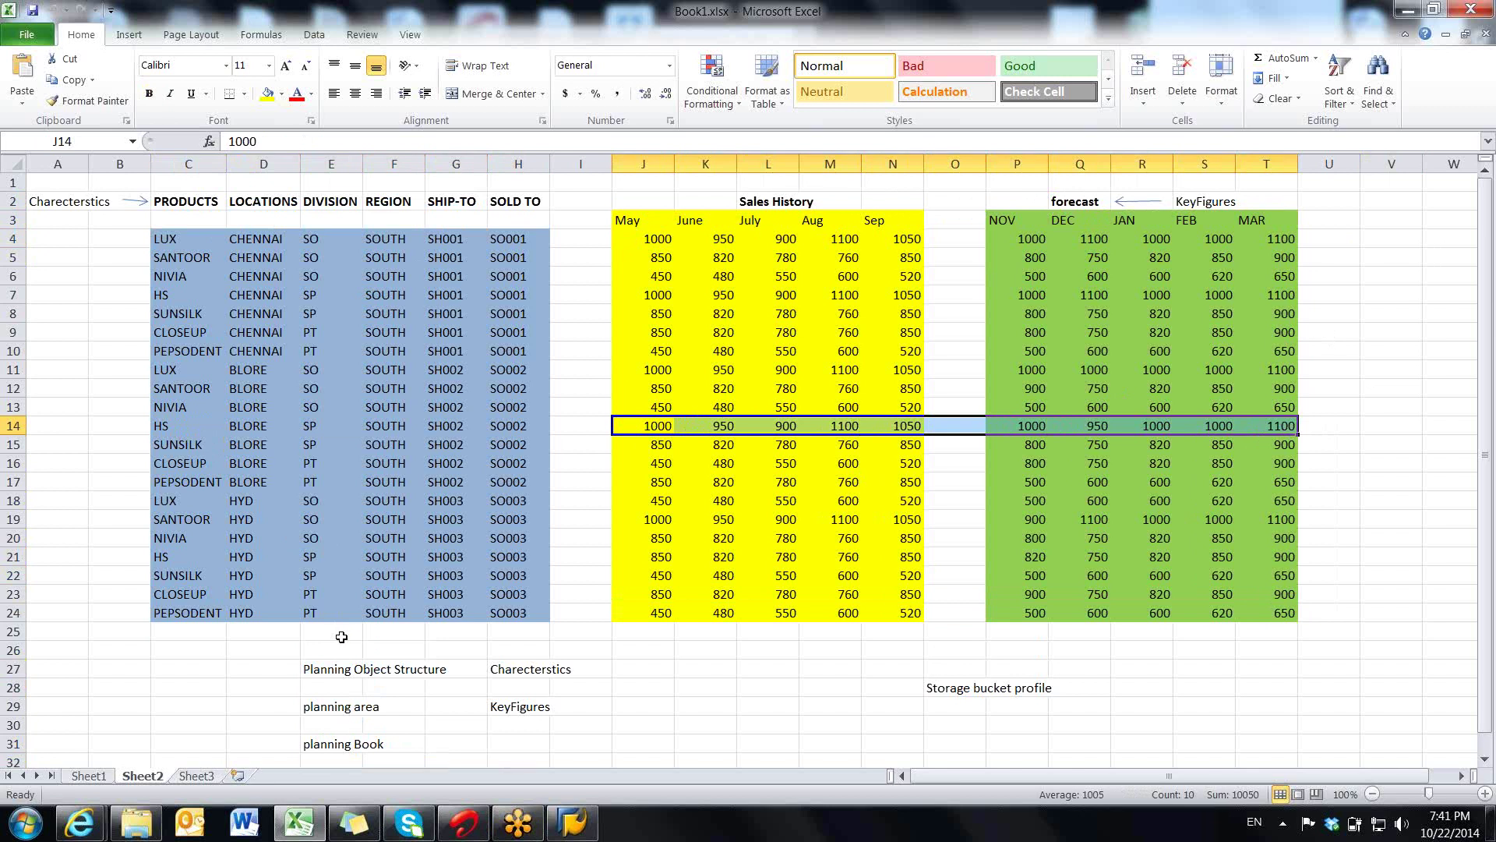
pyautogui.click(338, 662)
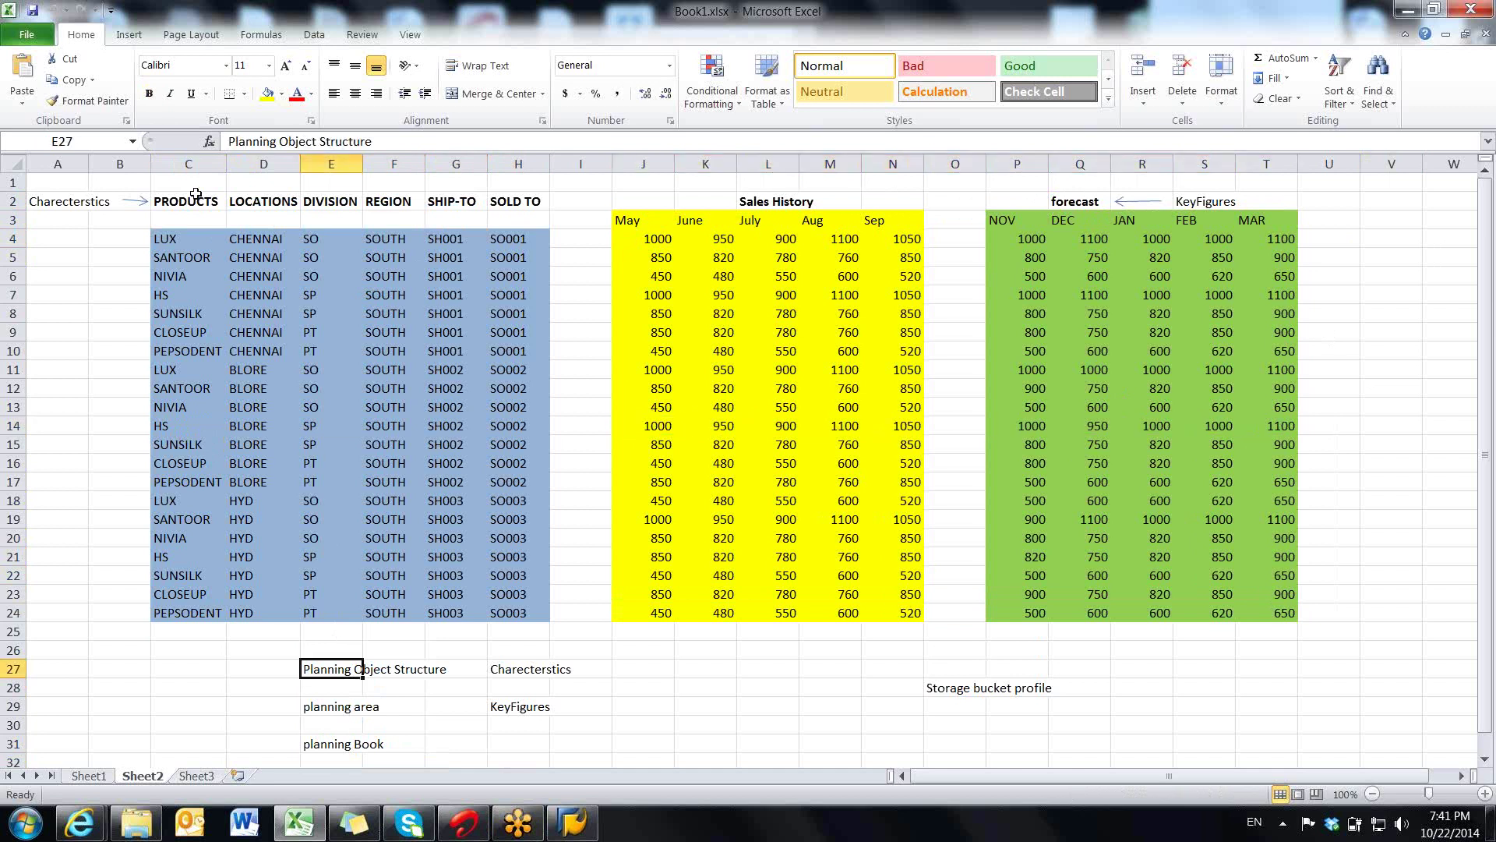
pyautogui.click(211, 201)
pyautogui.moveTo(210, 201); pyautogui.dragTo(534, 202)
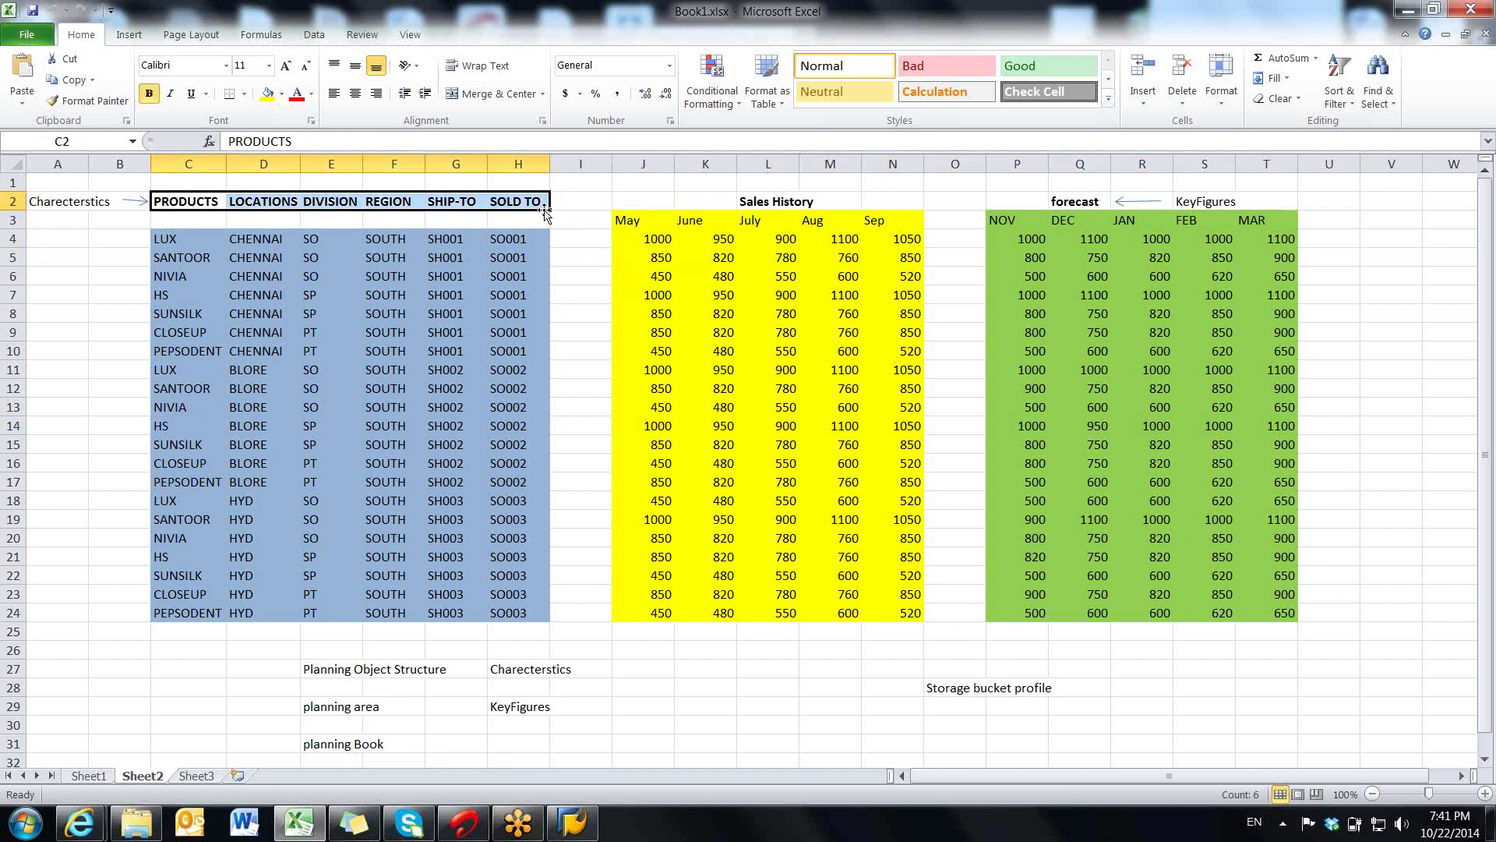
pyautogui.click(347, 708)
pyautogui.click(794, 204)
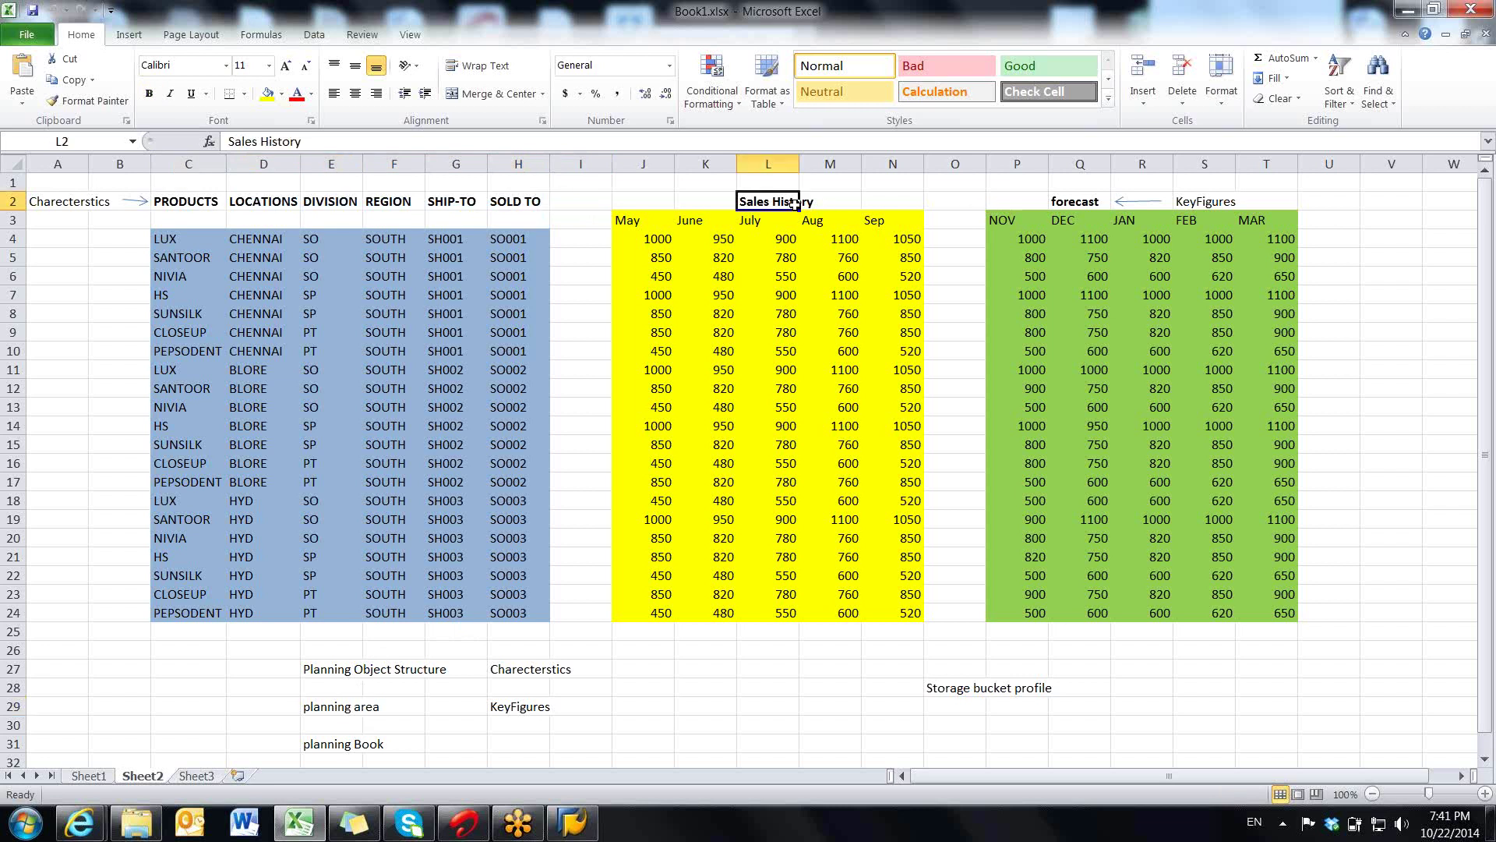
pyautogui.click(1066, 202)
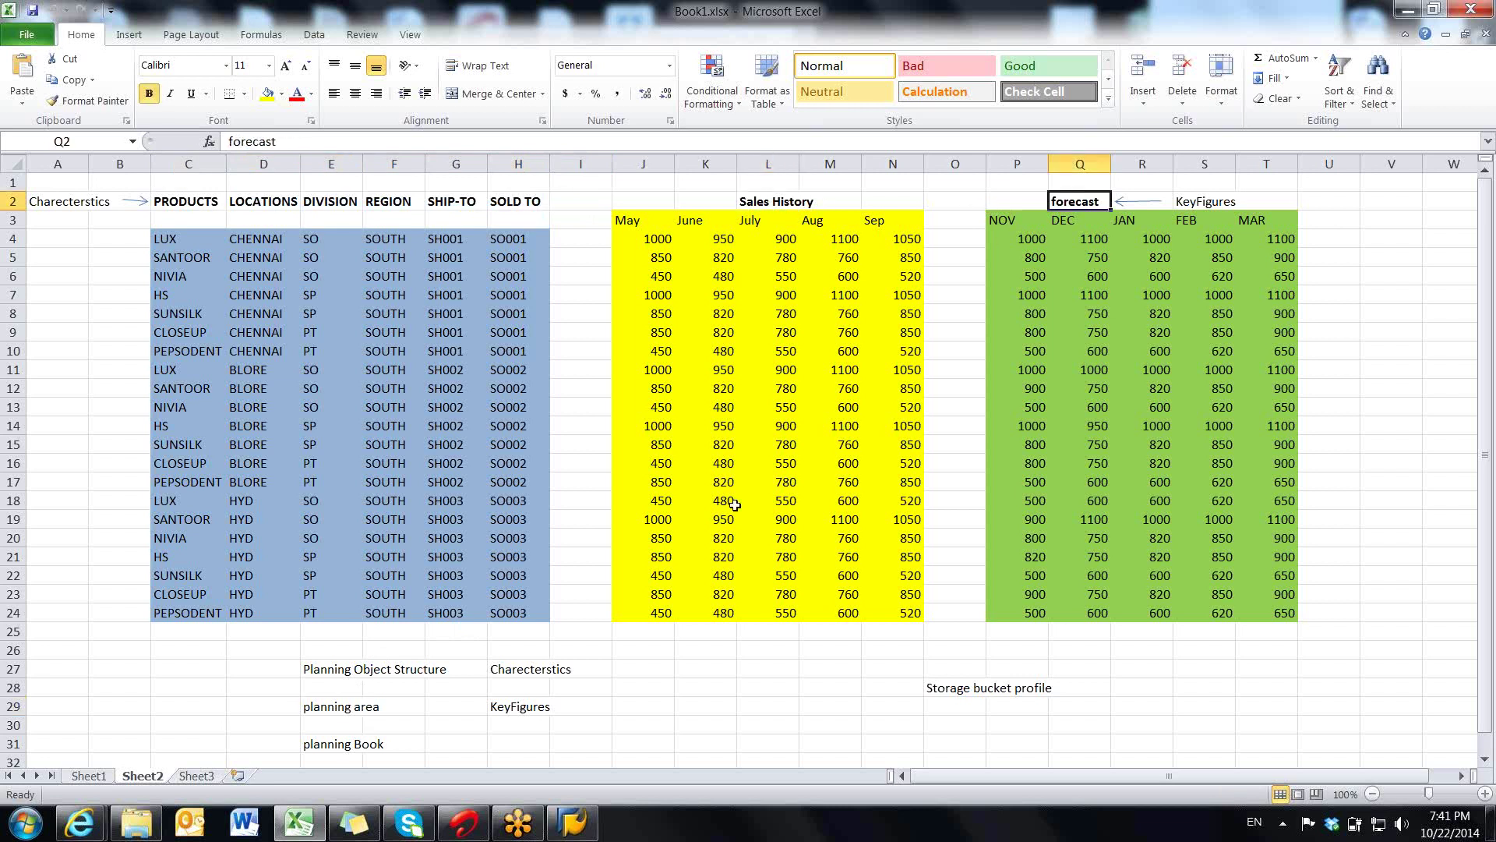
pyautogui.click(350, 711)
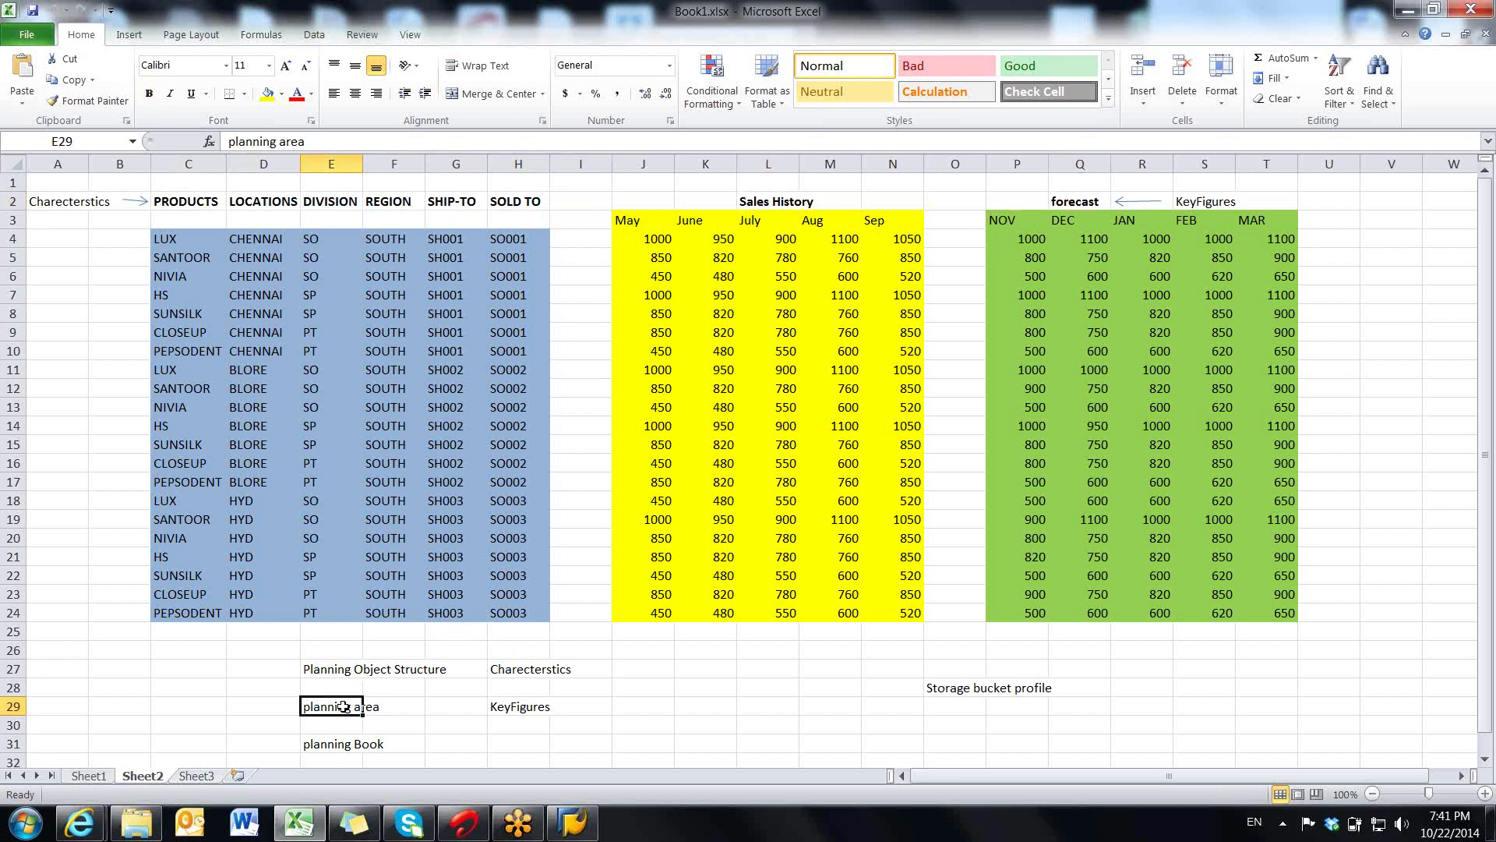
pyautogui.click(328, 673)
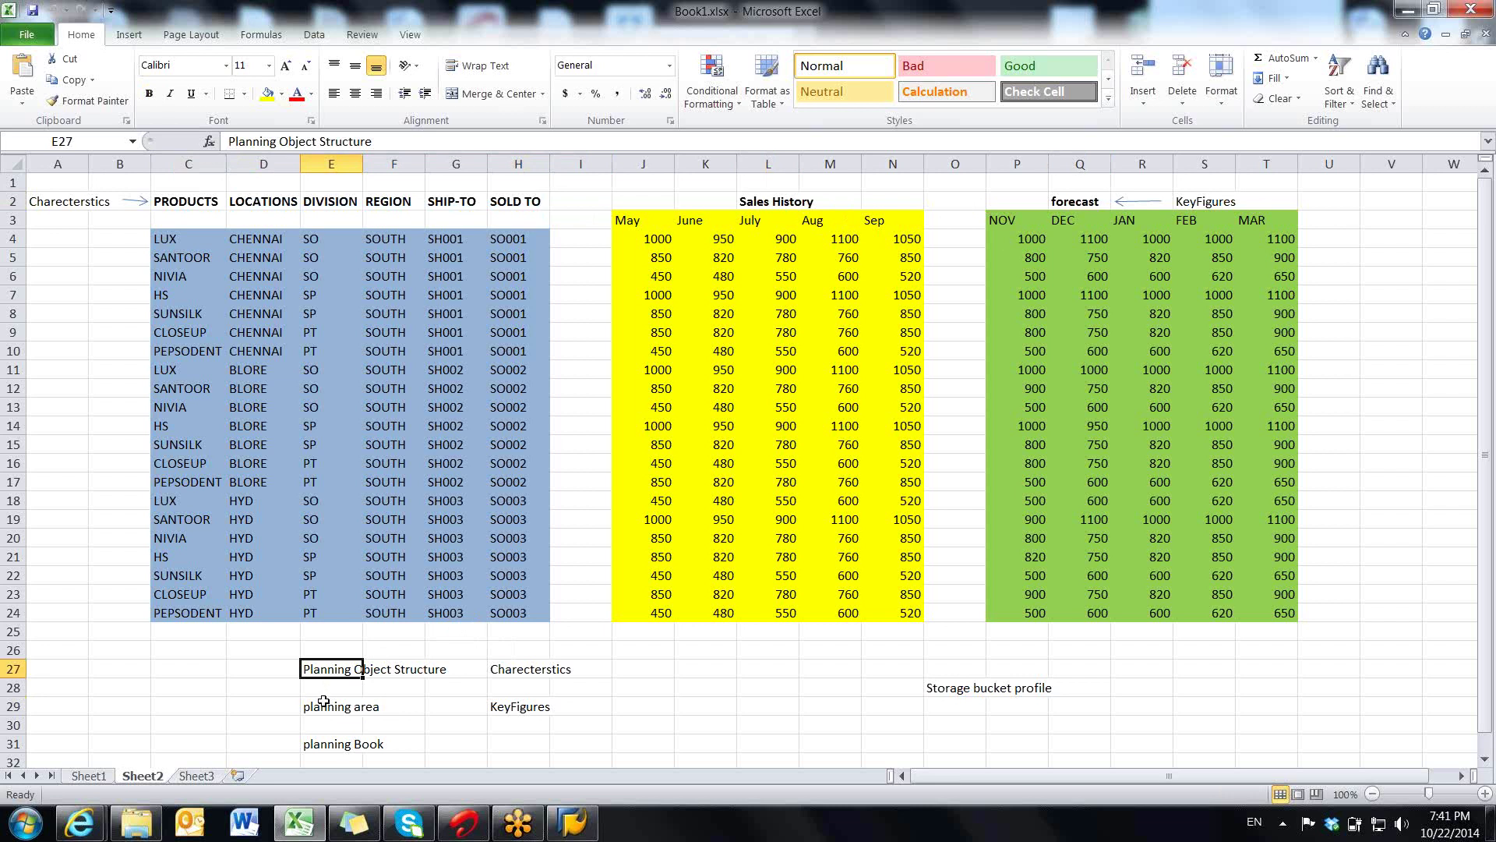
pyautogui.click(326, 704)
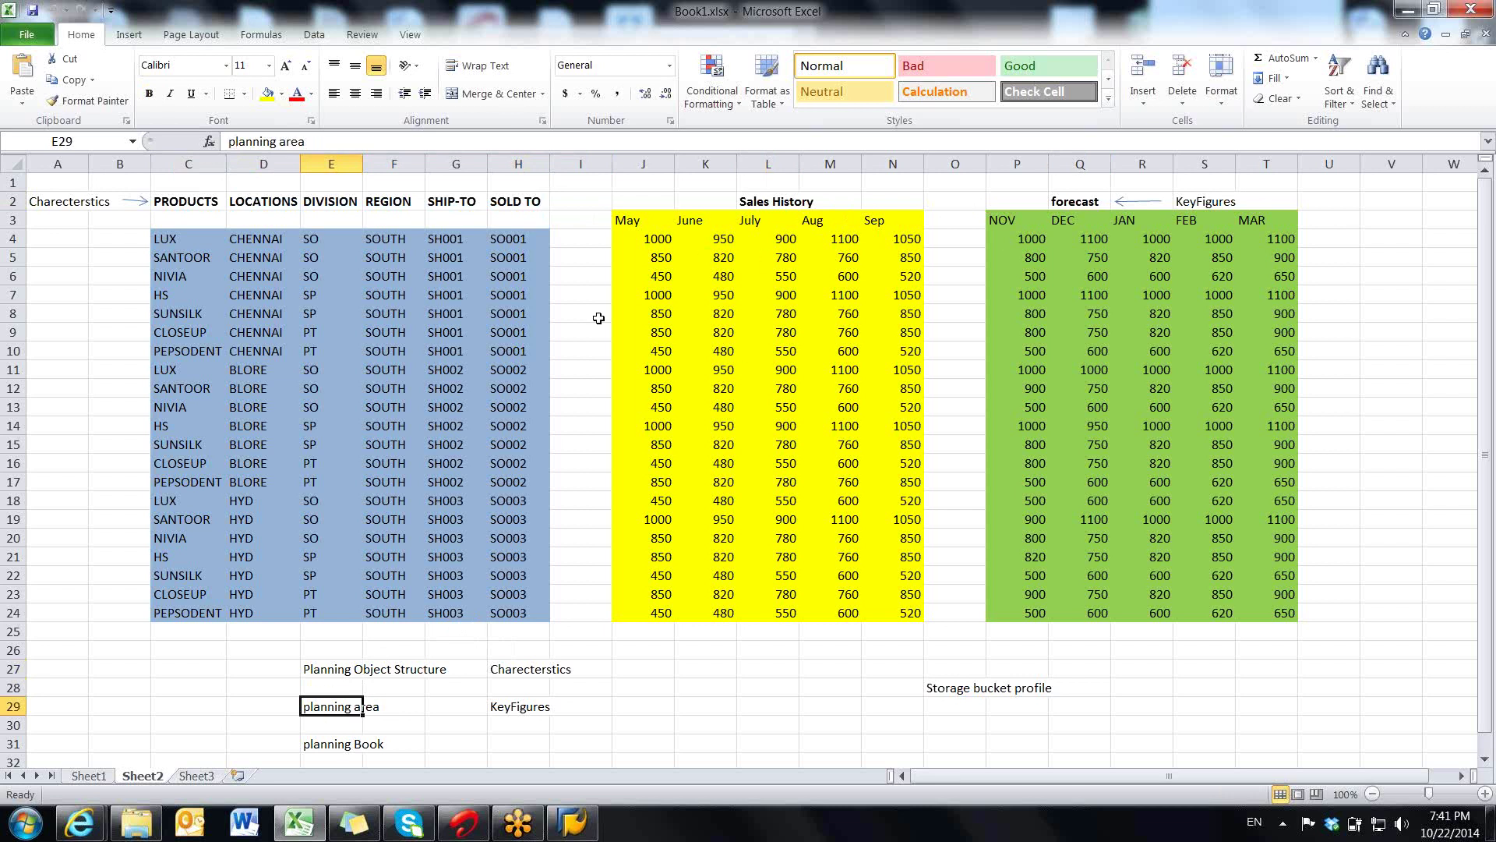
pyautogui.click(332, 743)
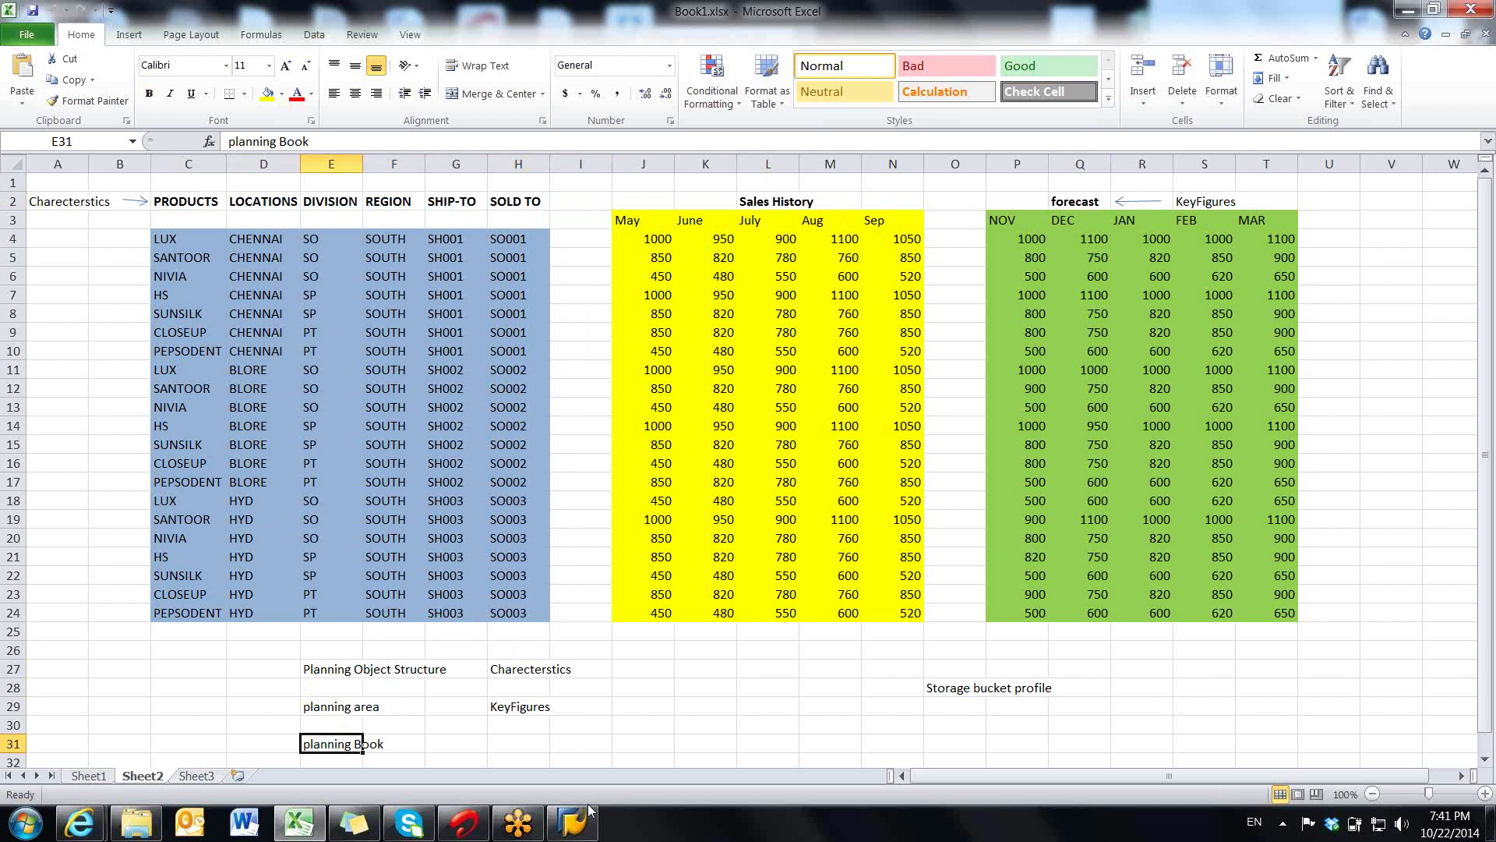
pyautogui.click(573, 822)
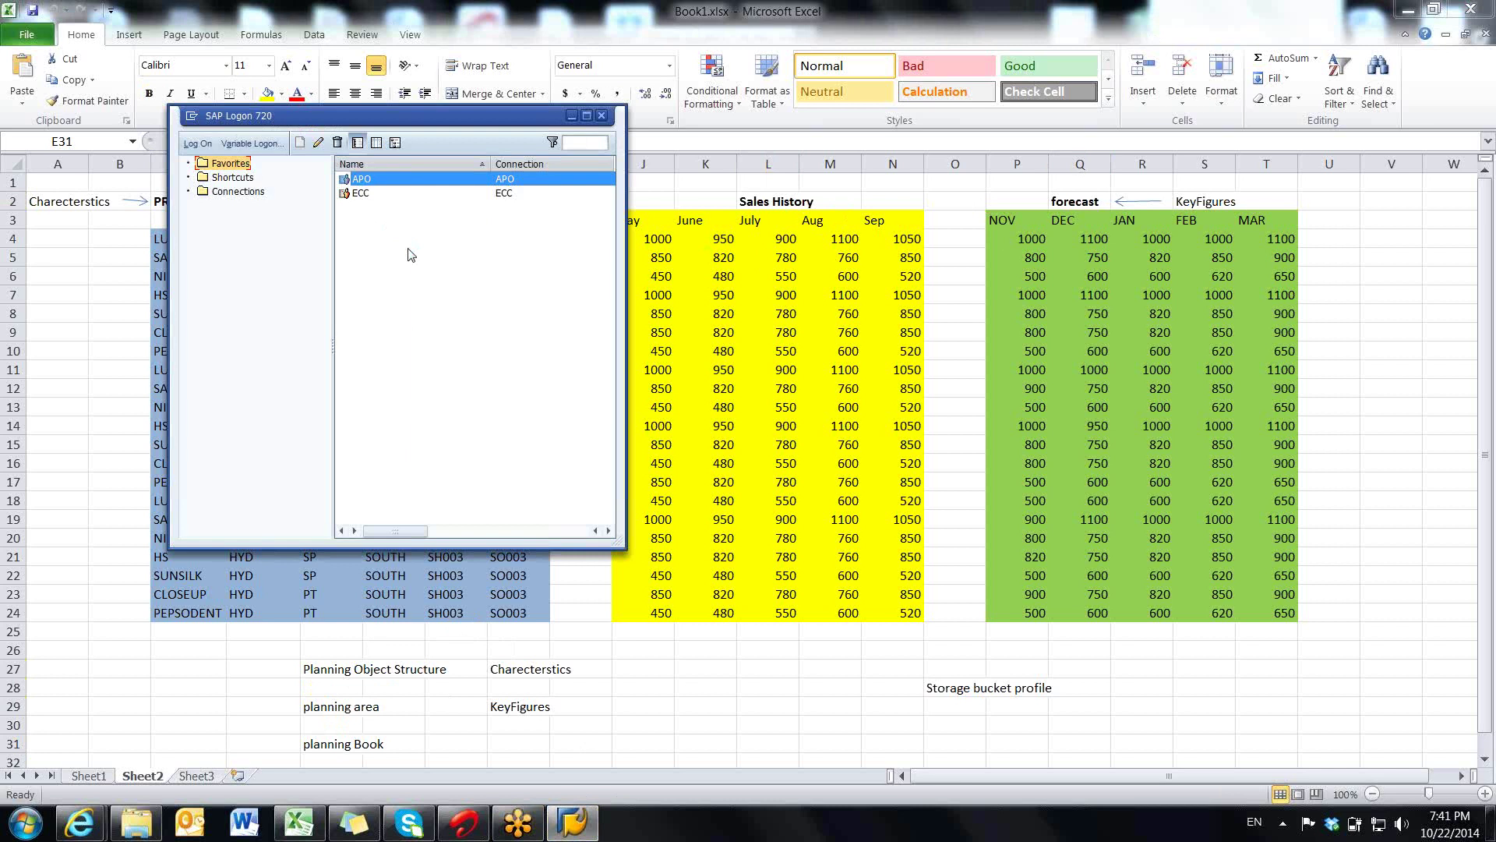
pyautogui.press('Return')
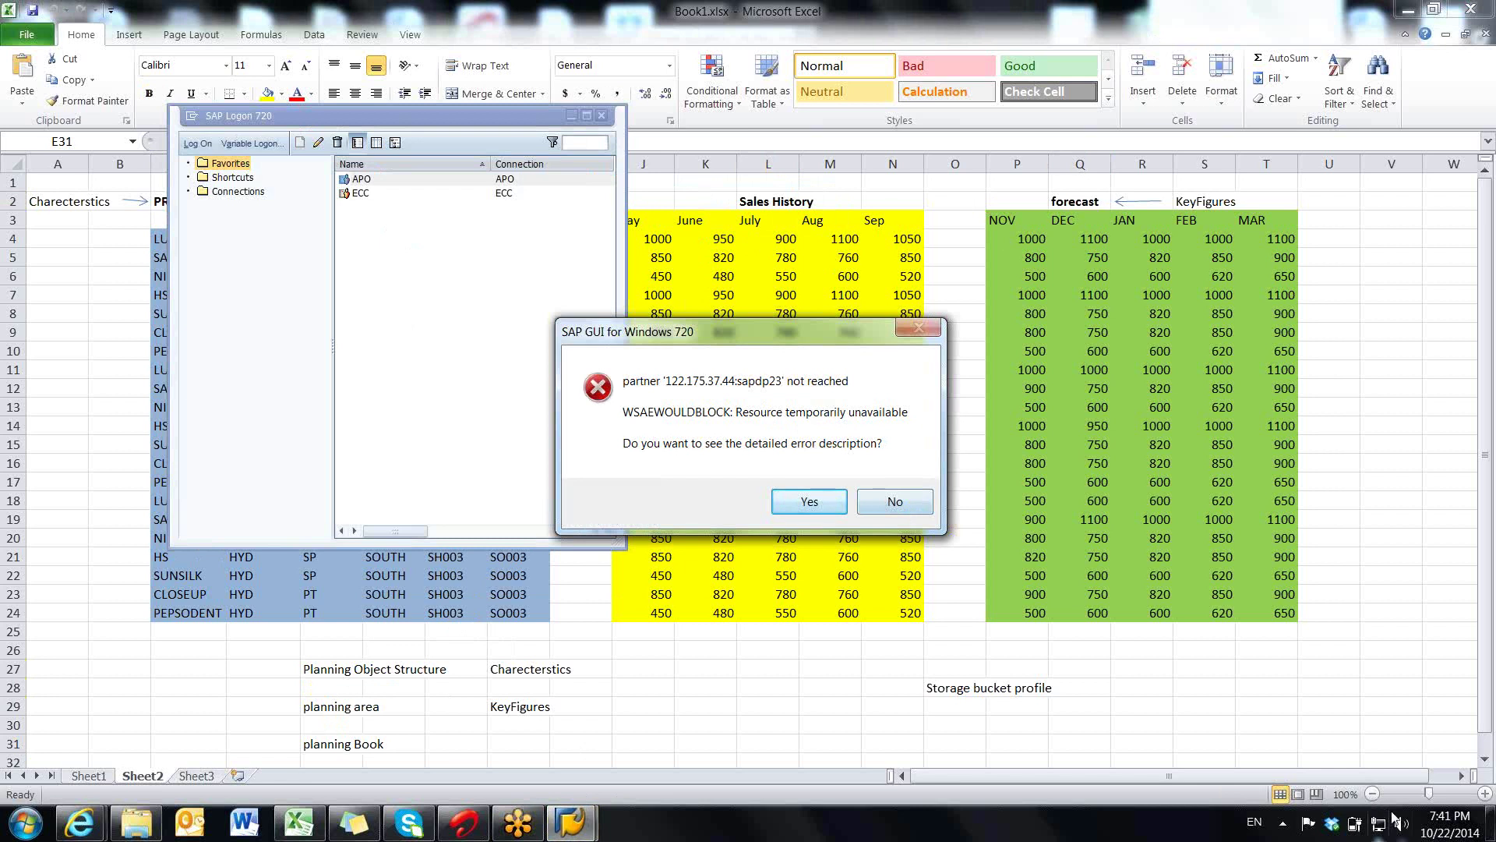
pyautogui.click(890, 508)
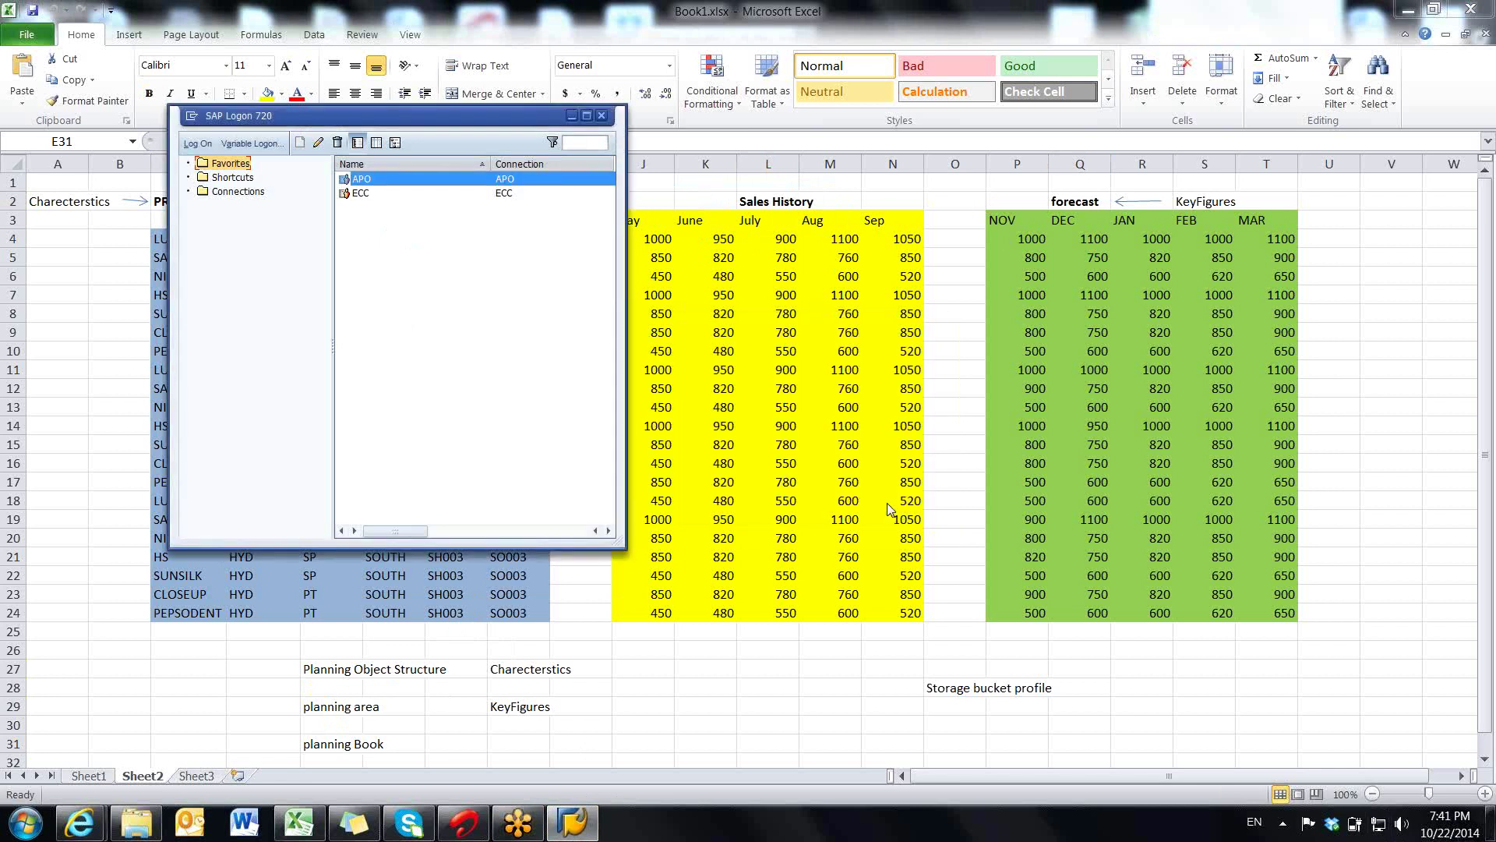
pyautogui.click(642, 744)
pyautogui.click(608, 671)
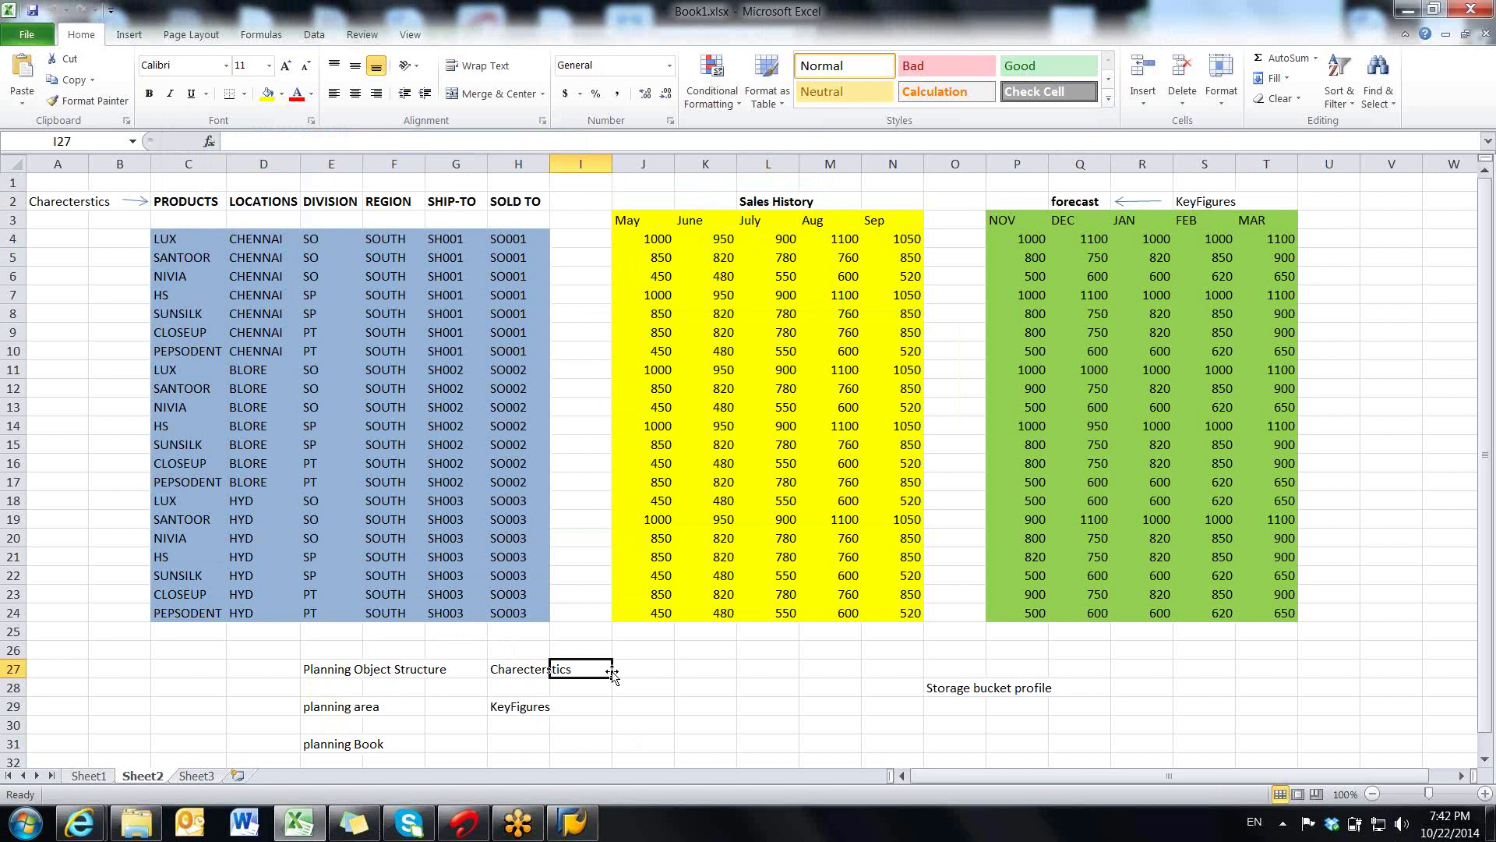
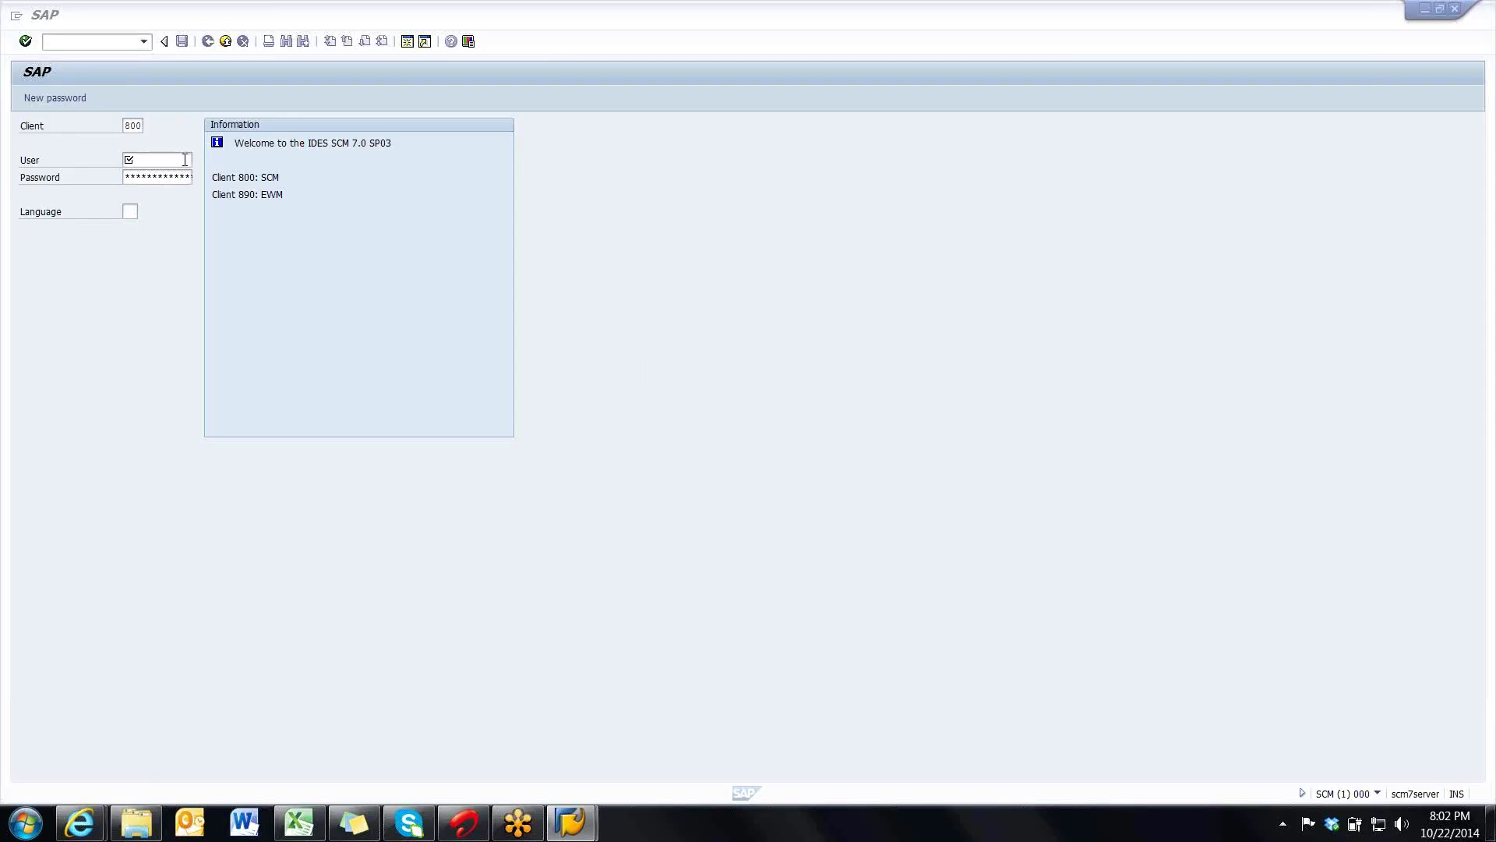
# - Log on to SCM client 800 with the saved user from history and the account password
pyautogui.moveTo(583, 835)
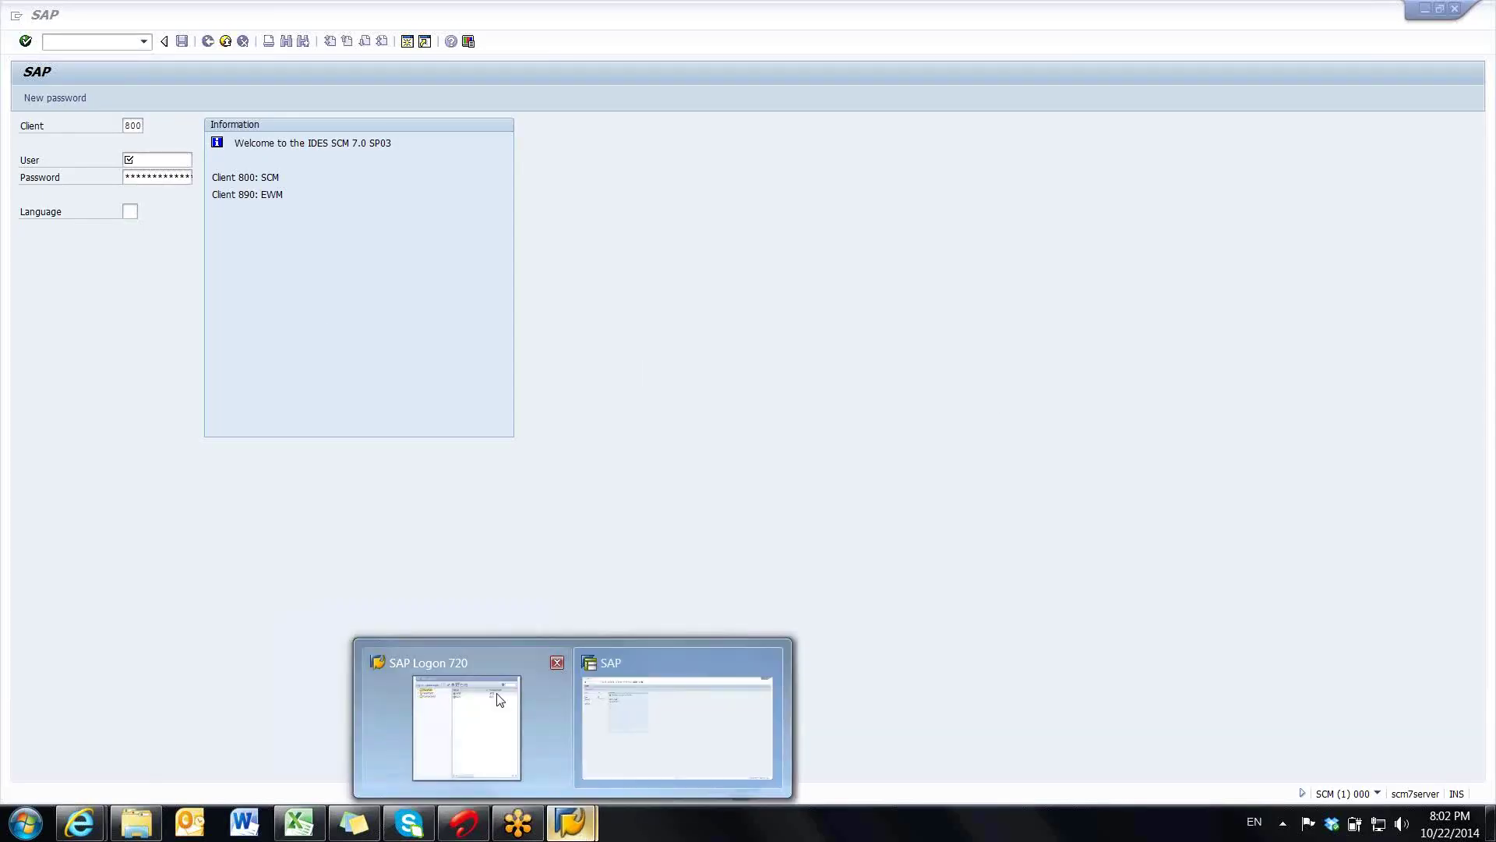
pyautogui.click(501, 670)
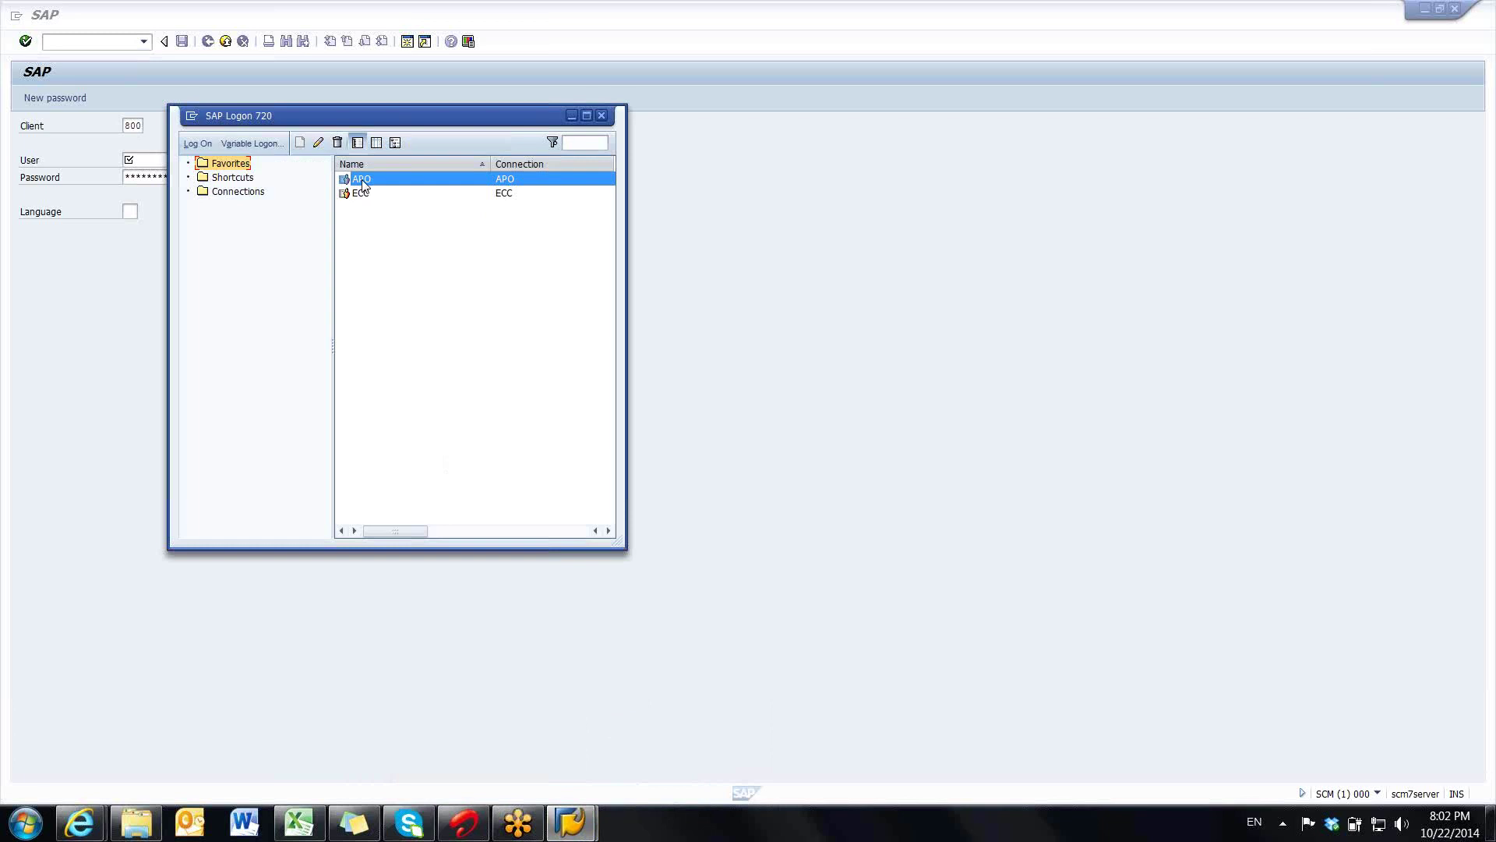
pyautogui.click(153, 251)
pyautogui.click(153, 162)
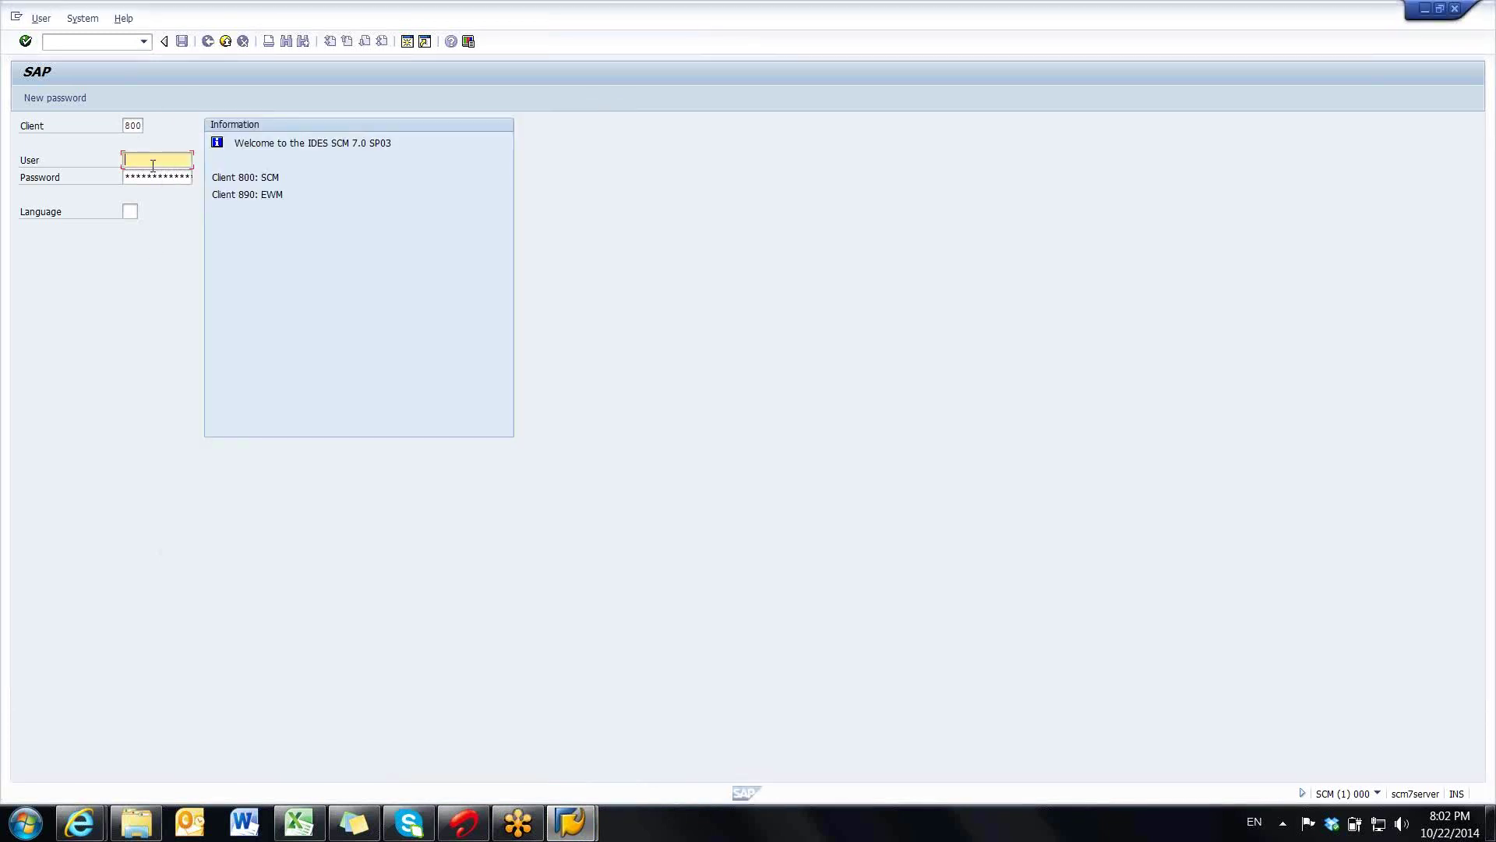
pyautogui.doubleClick(152, 165)
pyautogui.click(148, 174)
pyautogui.click(148, 175)
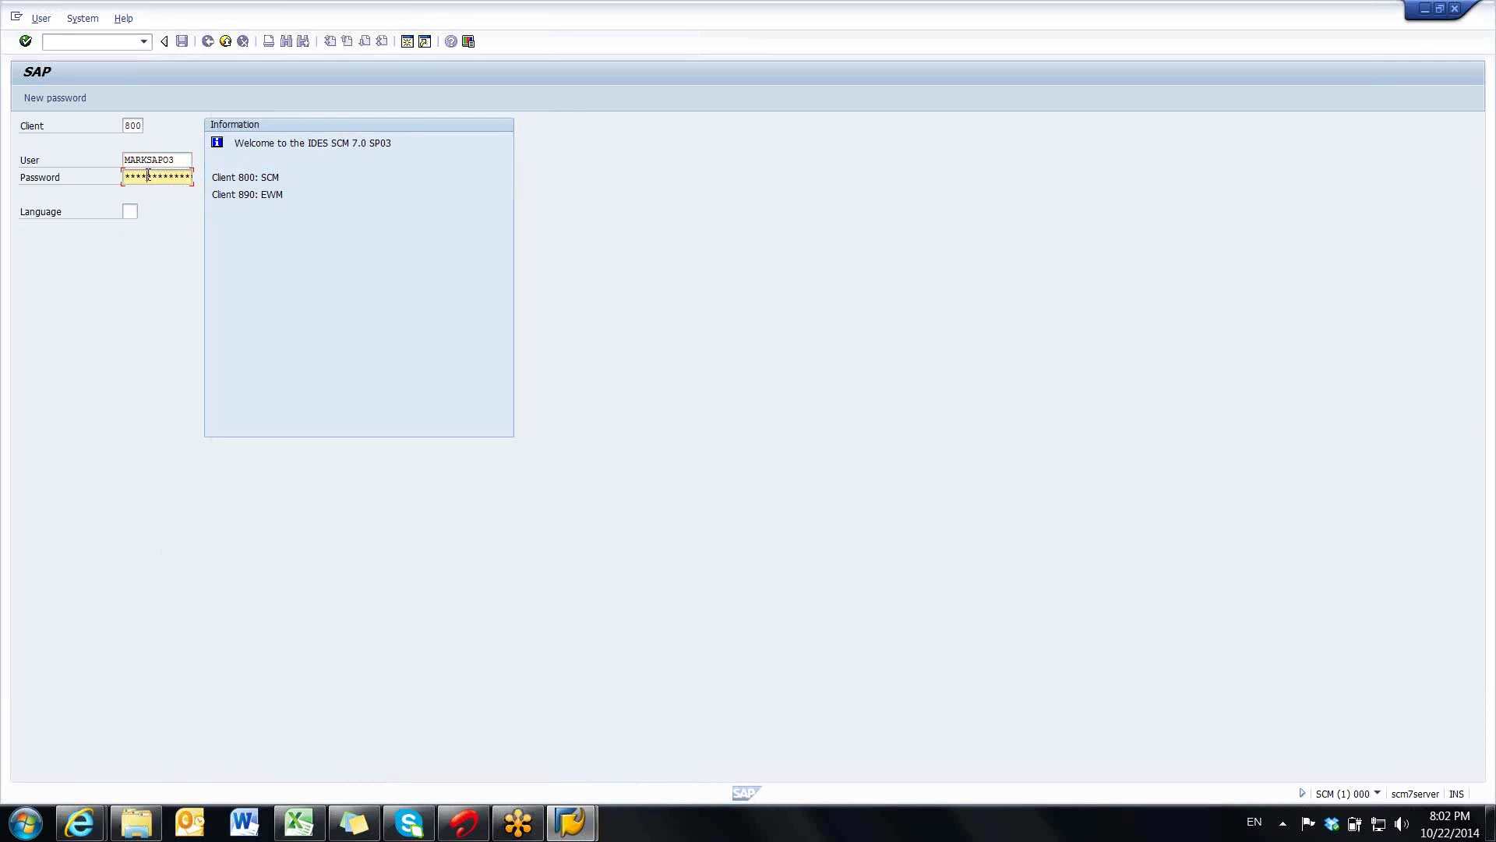
pyautogui.press('Return')
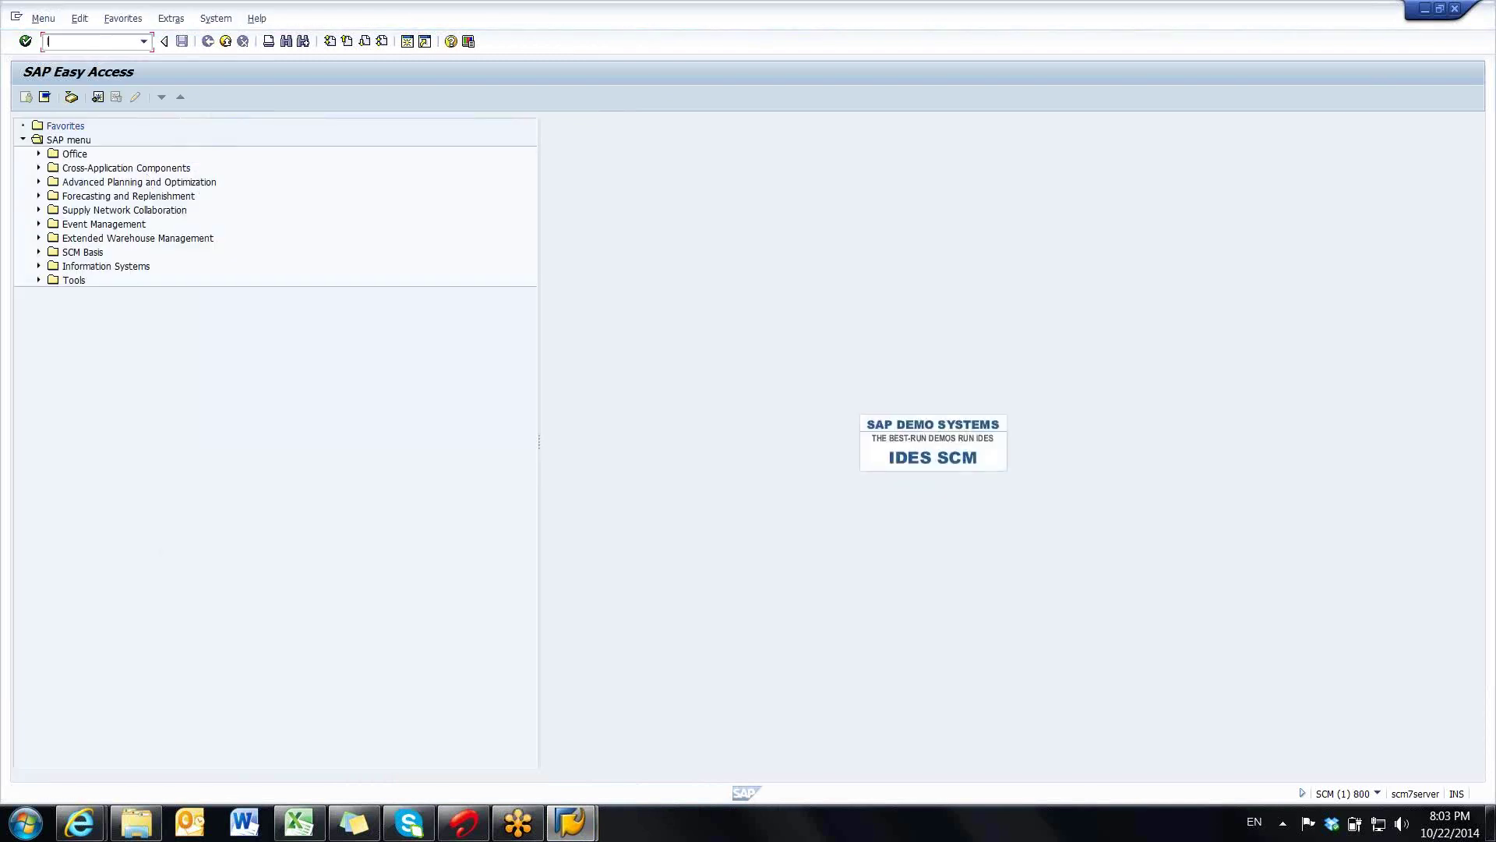
# - Run LC10 for connection LCA and open the liveCache Administration > Operating page
pyautogui.write('lc10')
pyautogui.press('Return')
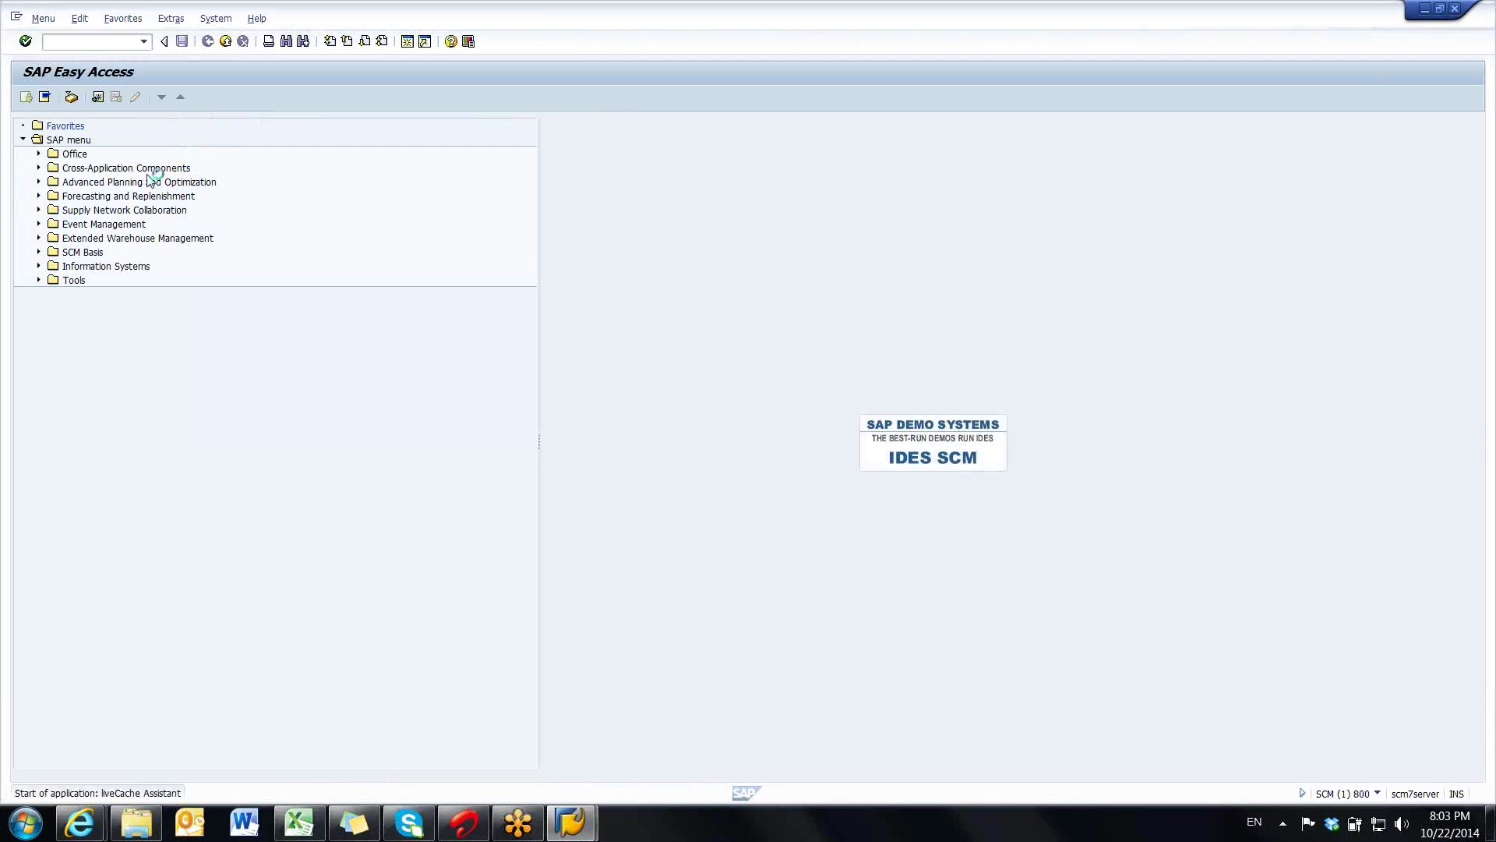
pyautogui.write('lc')
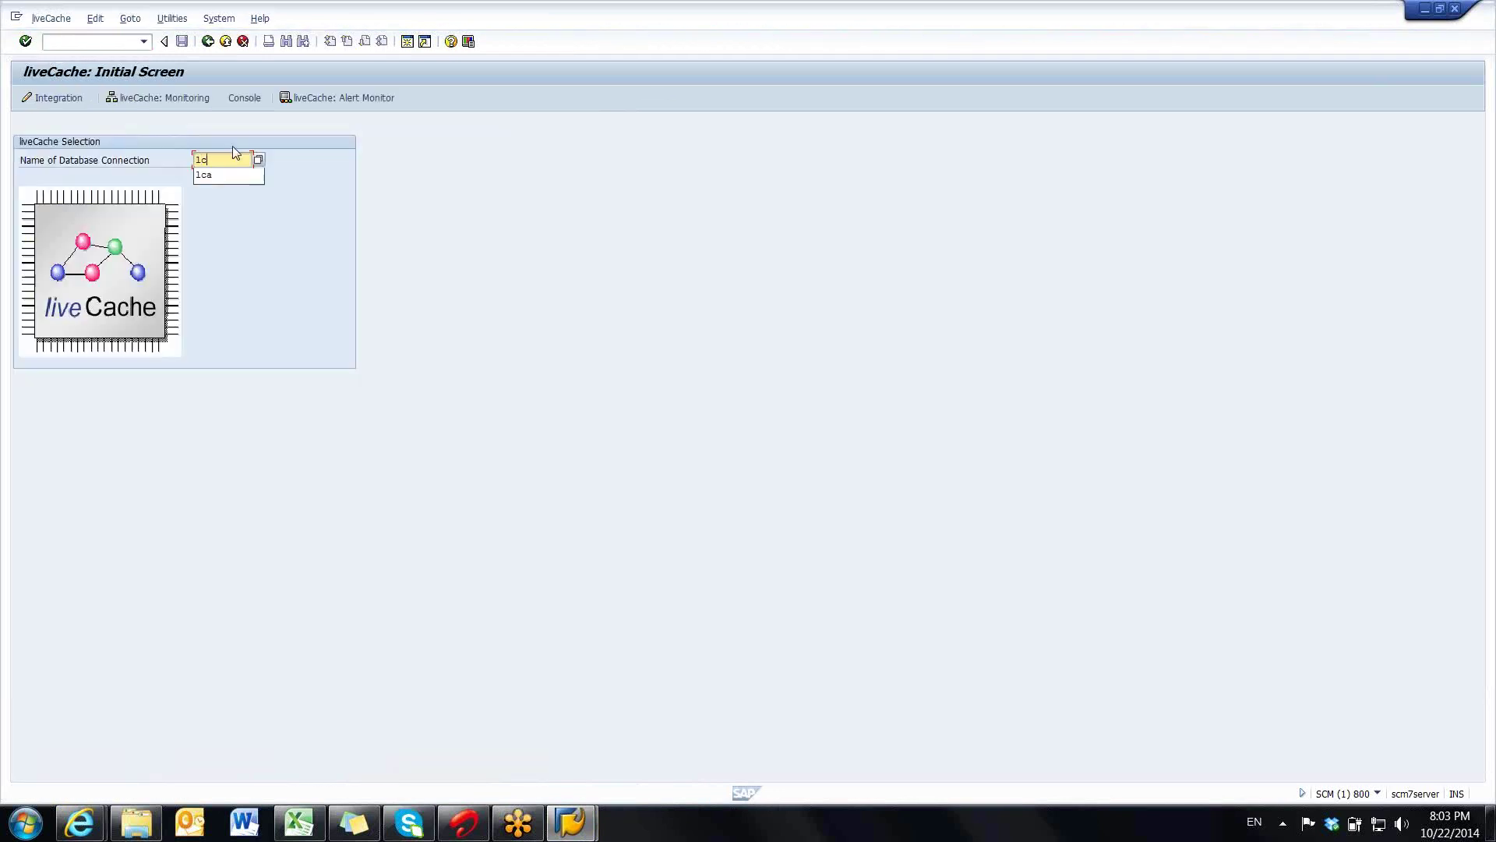
pyautogui.write('a')
pyautogui.click(170, 100)
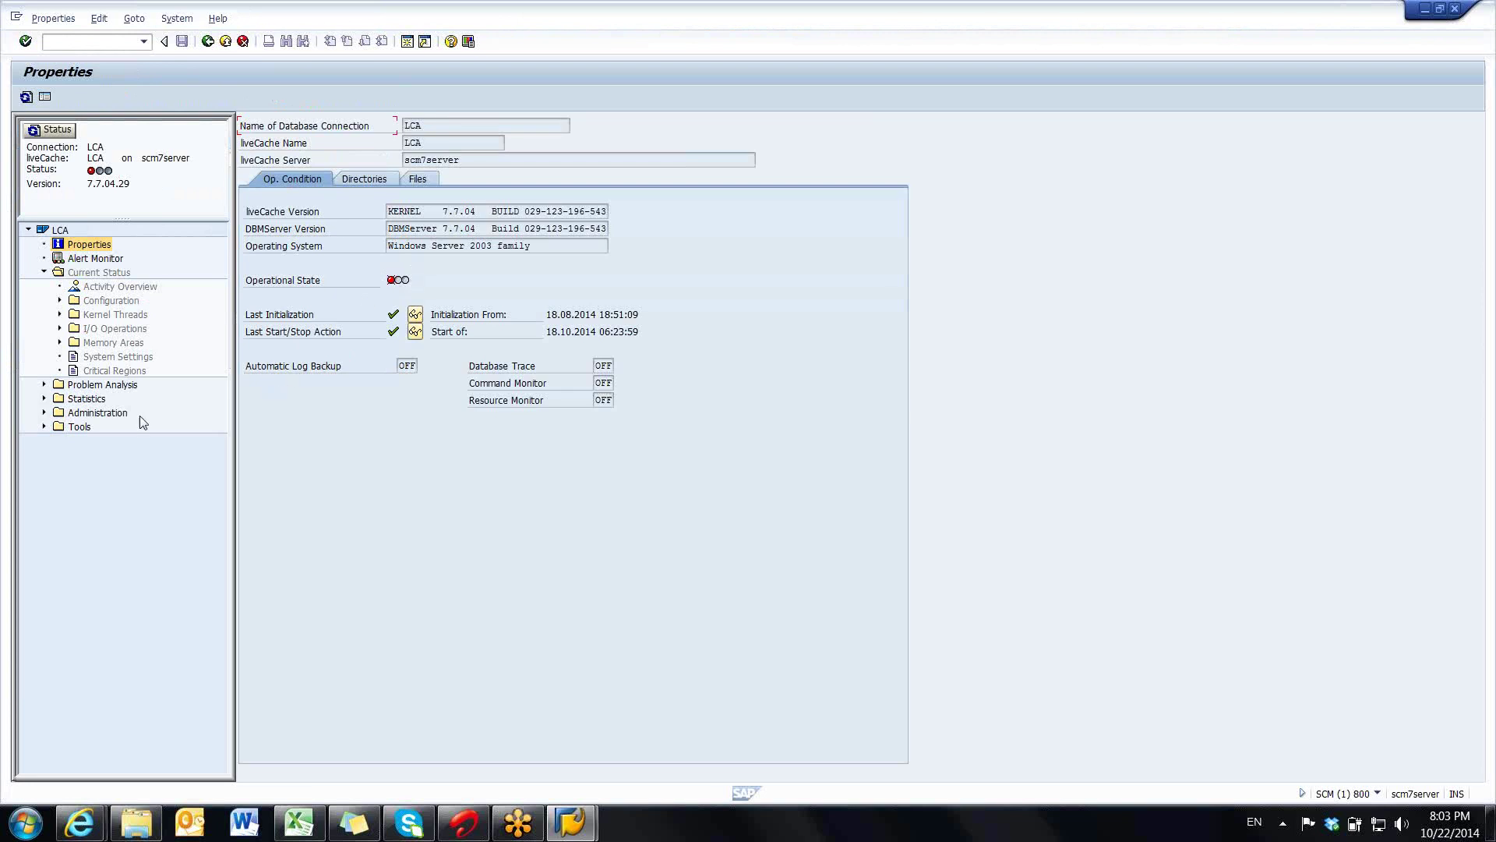
pyautogui.click(44, 413)
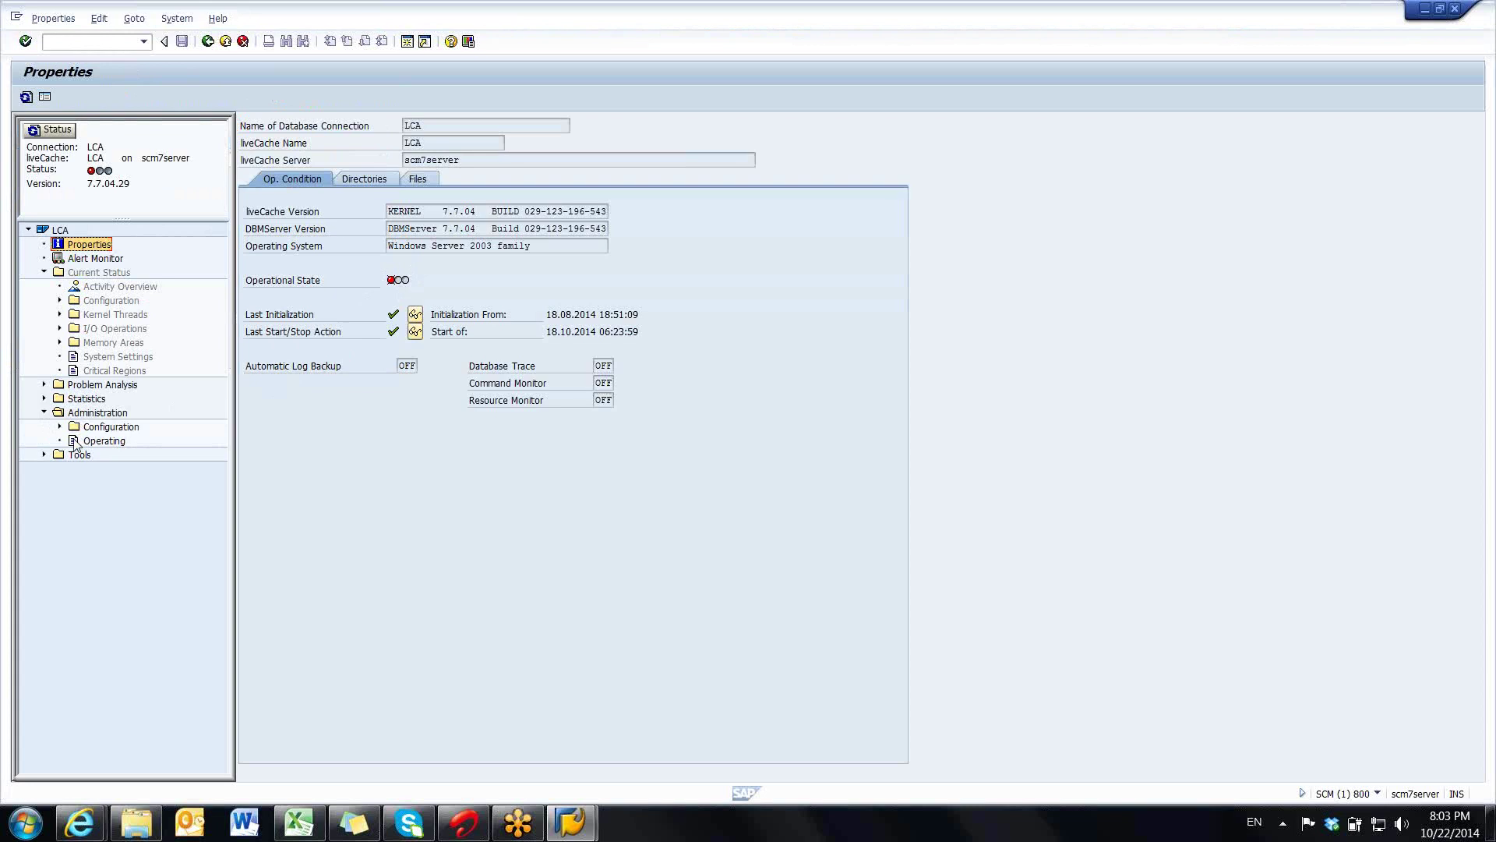
pyautogui.click(88, 443)
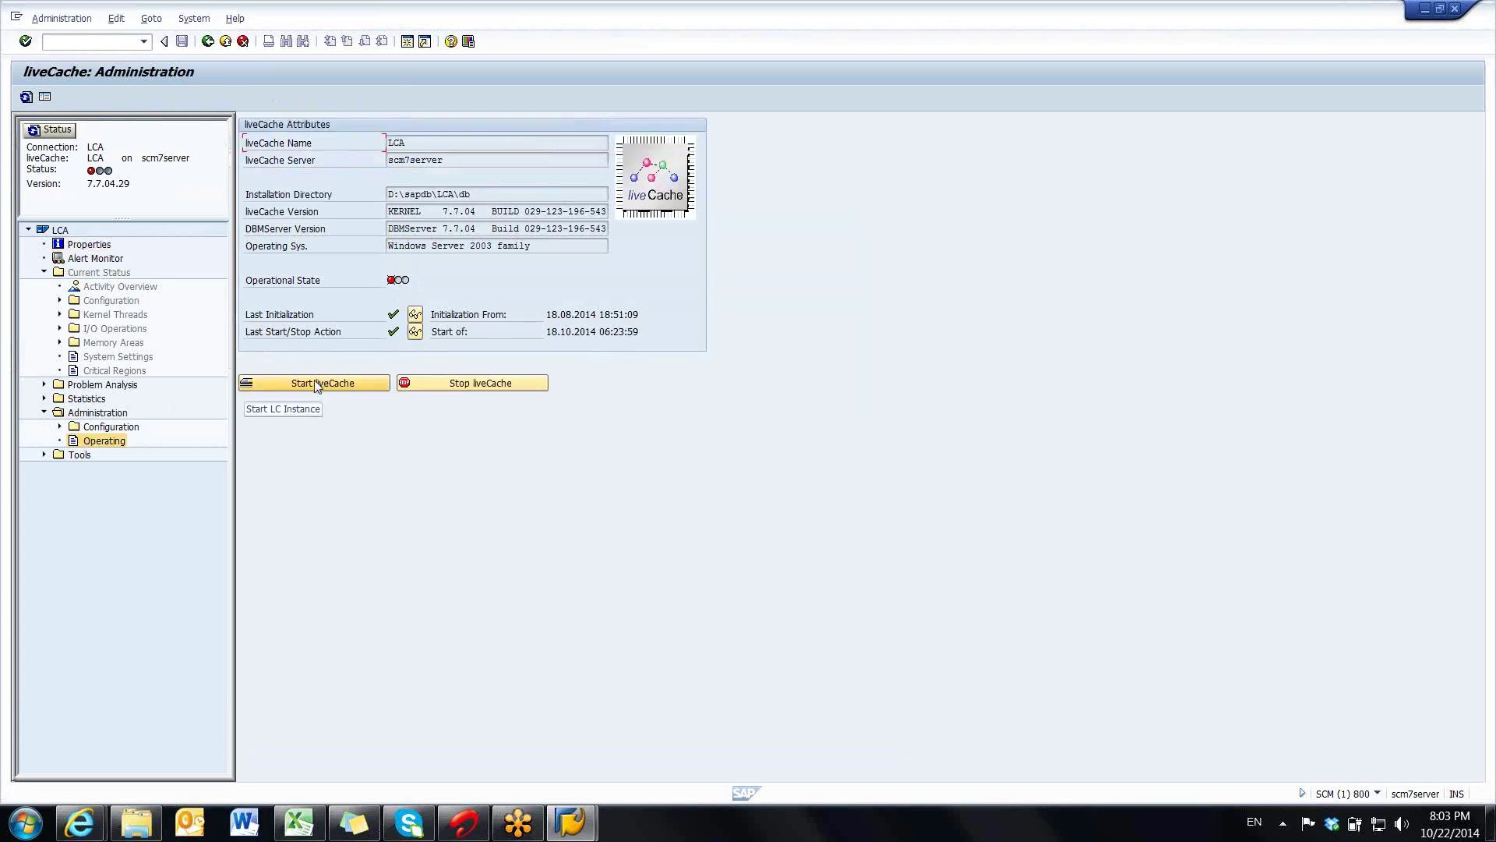
# - Start the LCA liveCache, confirm it, dismiss the session-closed error, and reopen the APO logon
pyautogui.click(317, 383)
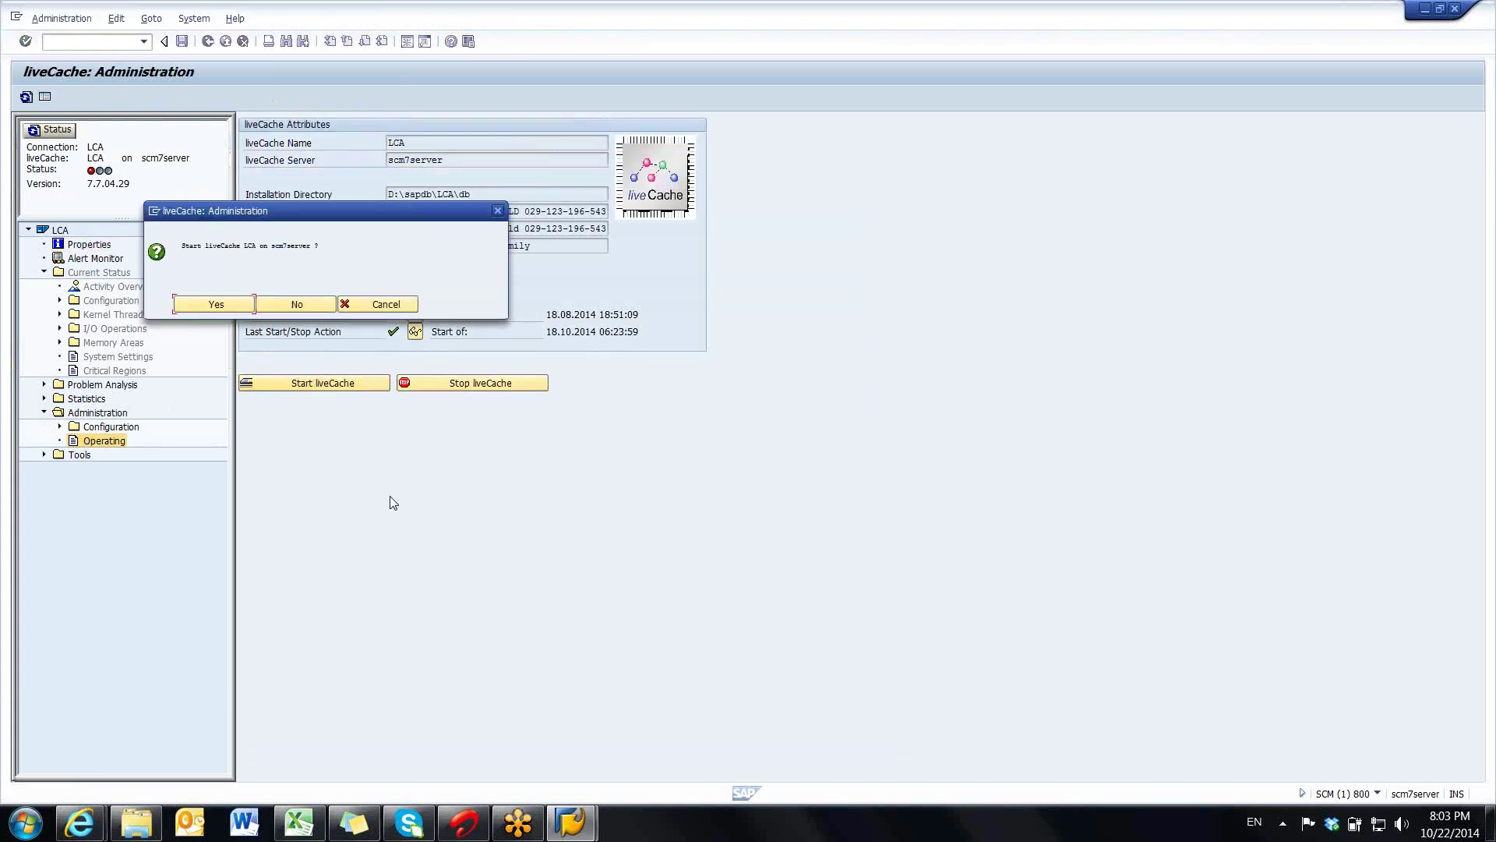
pyautogui.click(209, 306)
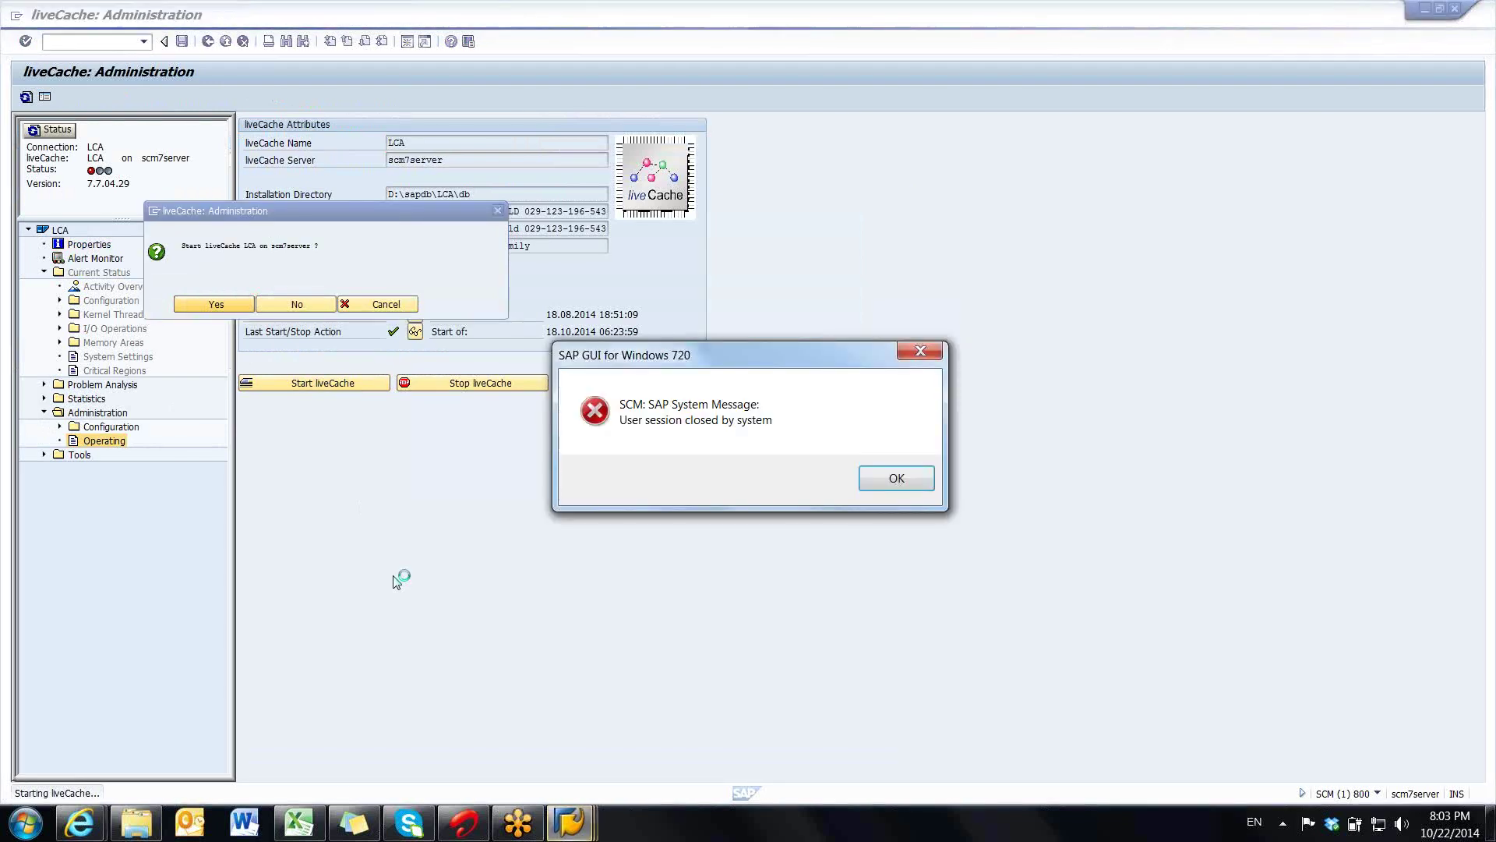
pyautogui.click(863, 484)
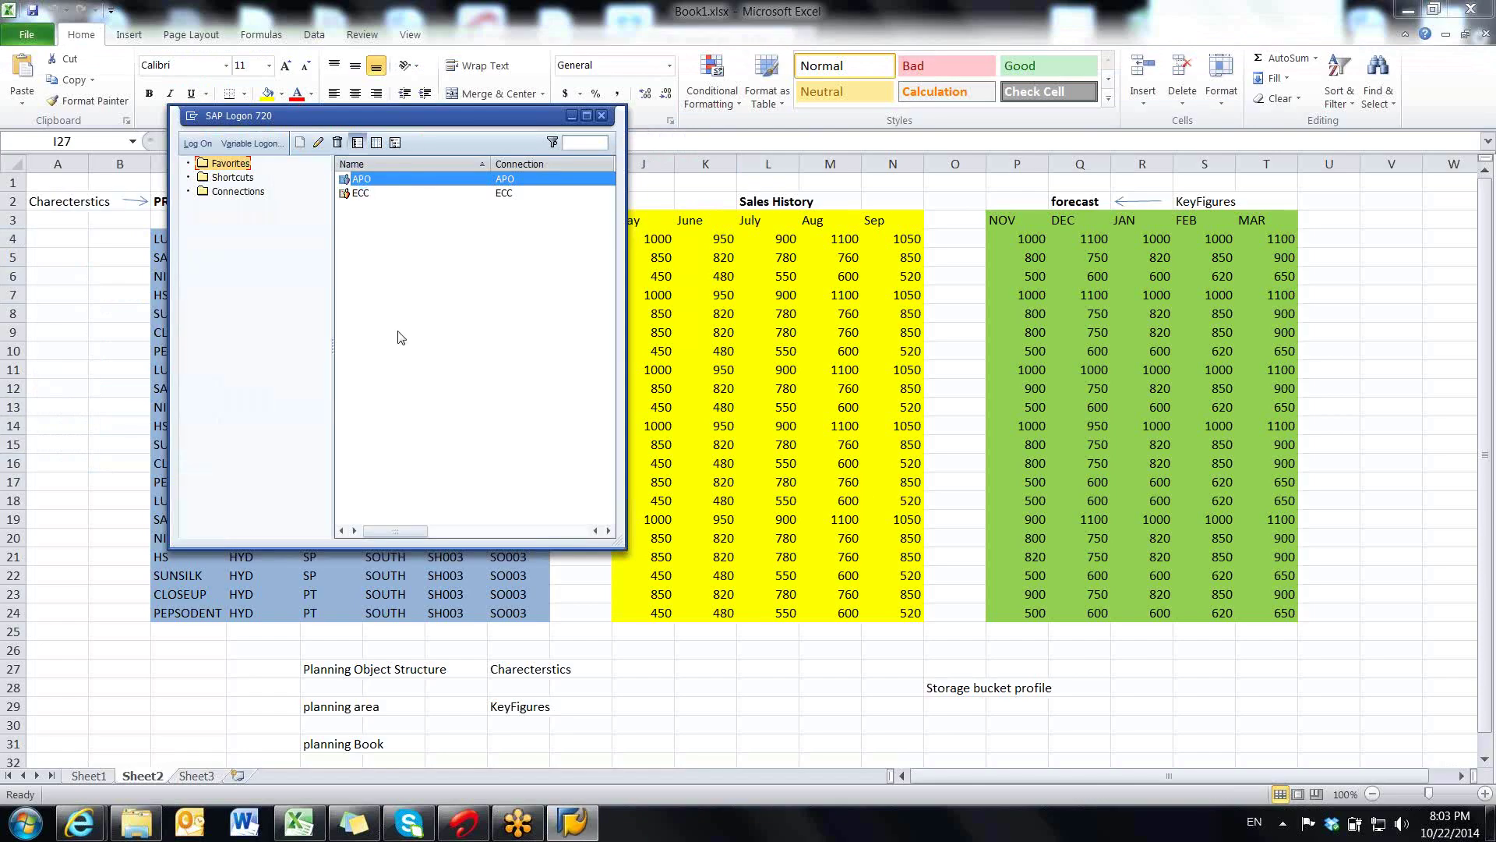
pyautogui.press('Return')
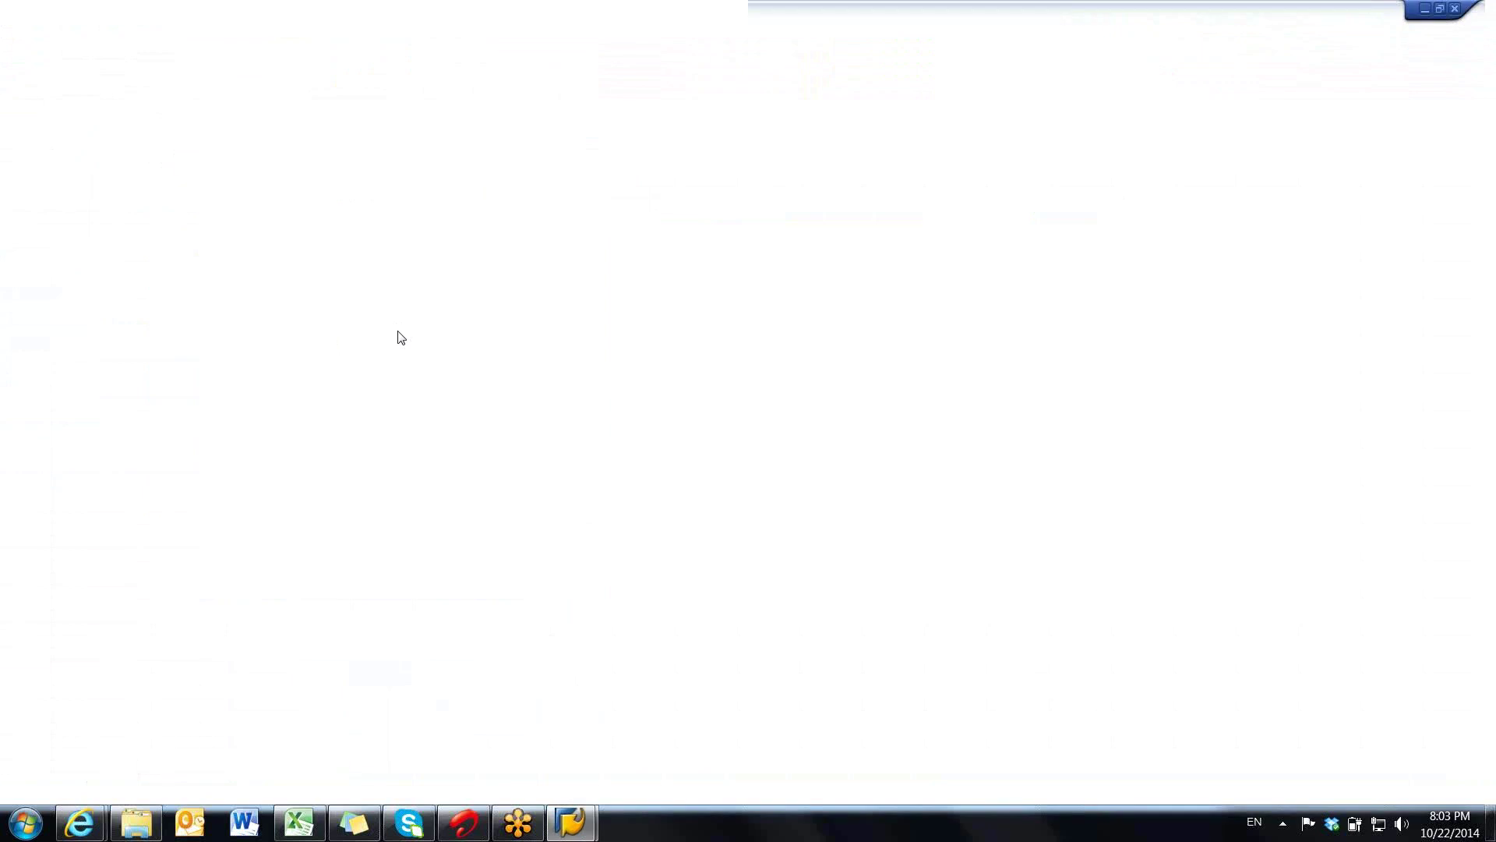
# - Re-log on with the saved user and password, continue this logon, then switch to Excel's Book1
pyautogui.click(180, 179)
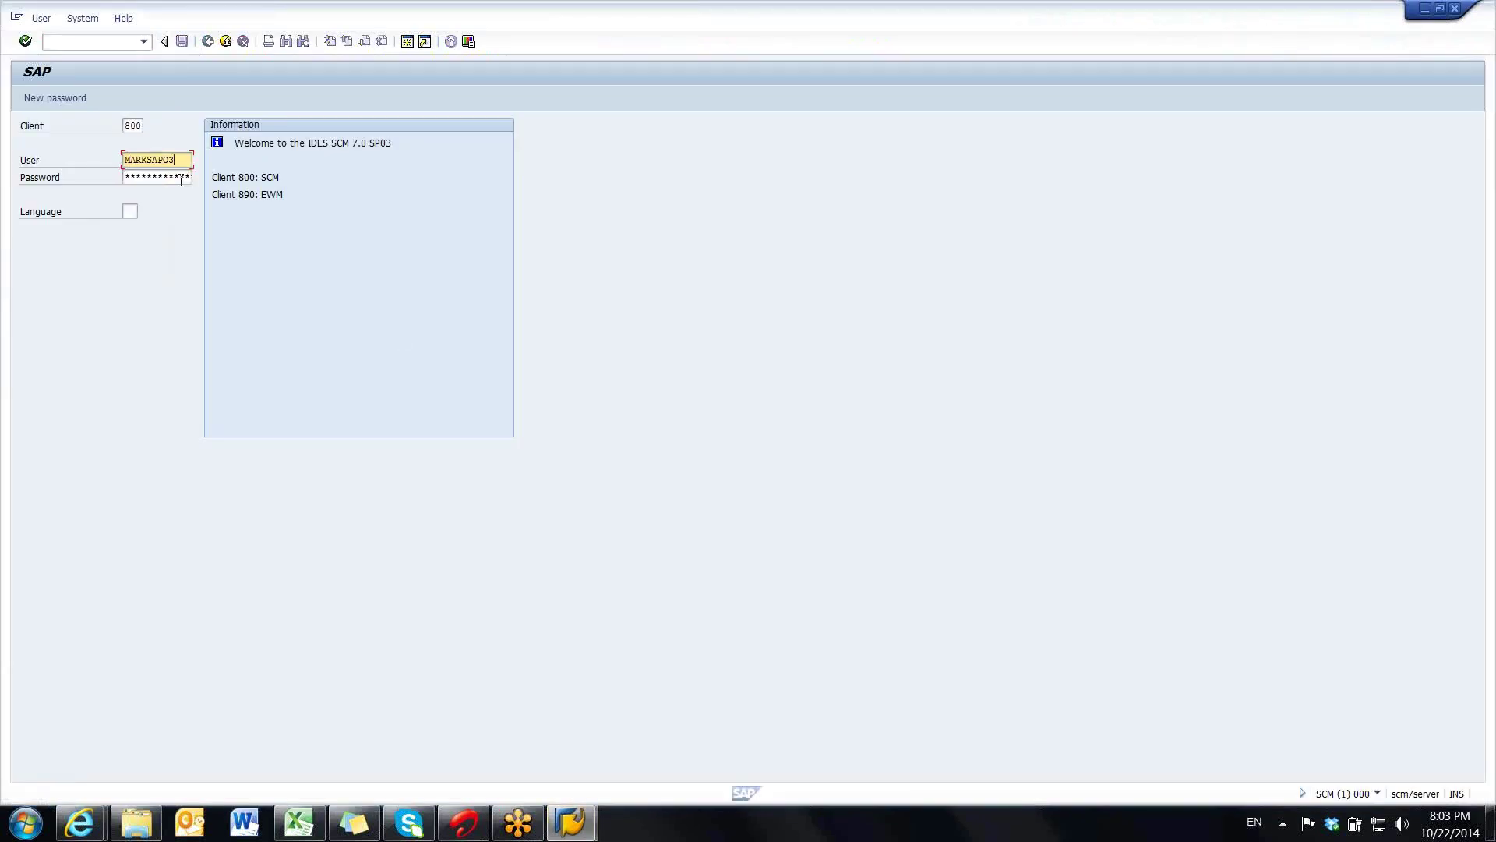
pyautogui.hotkey('ctrl', 'v')
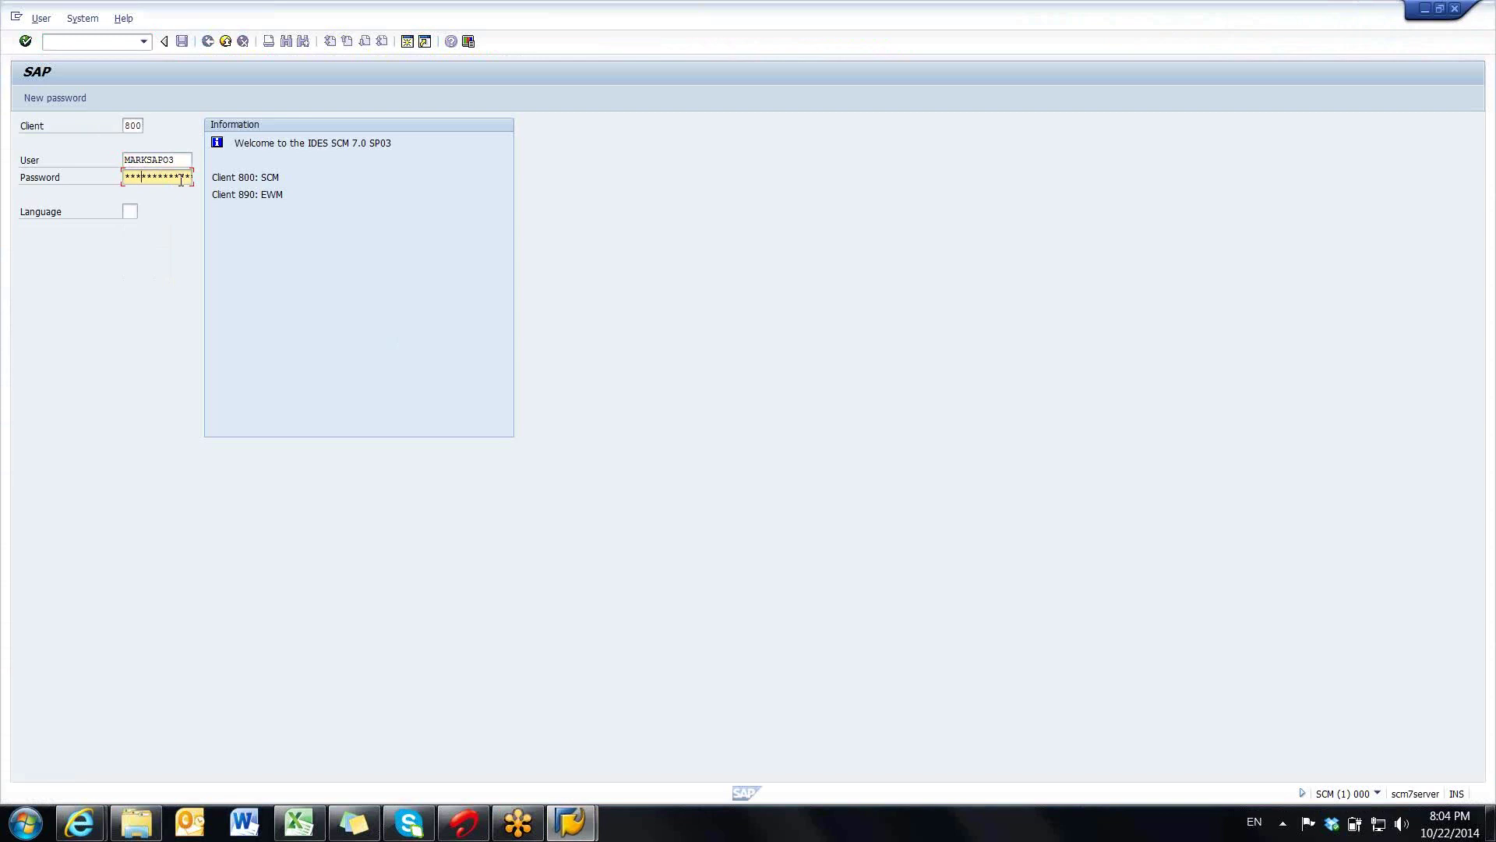
pyautogui.press('Return')
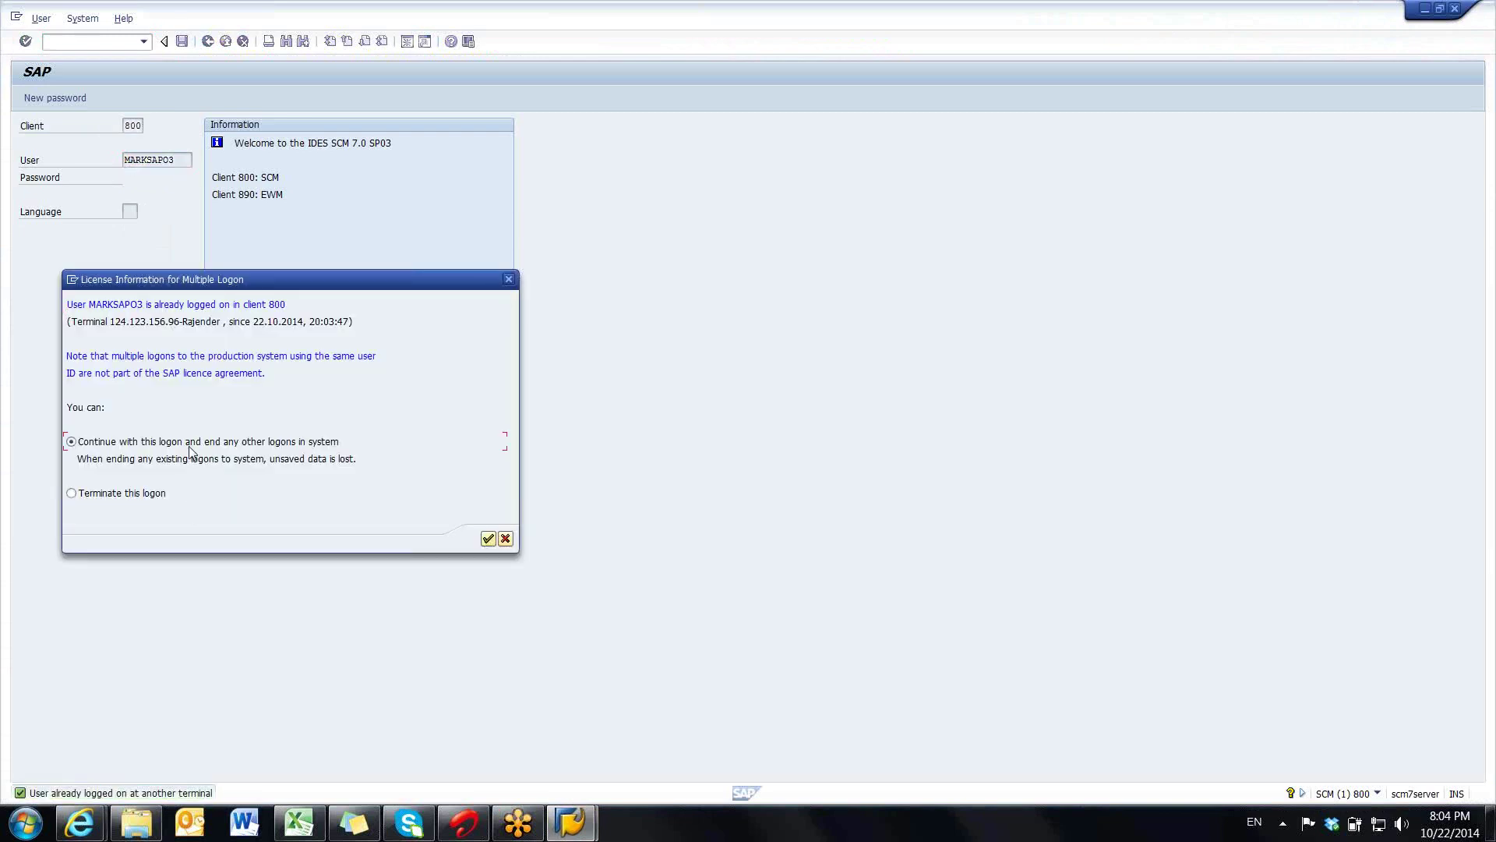
pyautogui.press('Return')
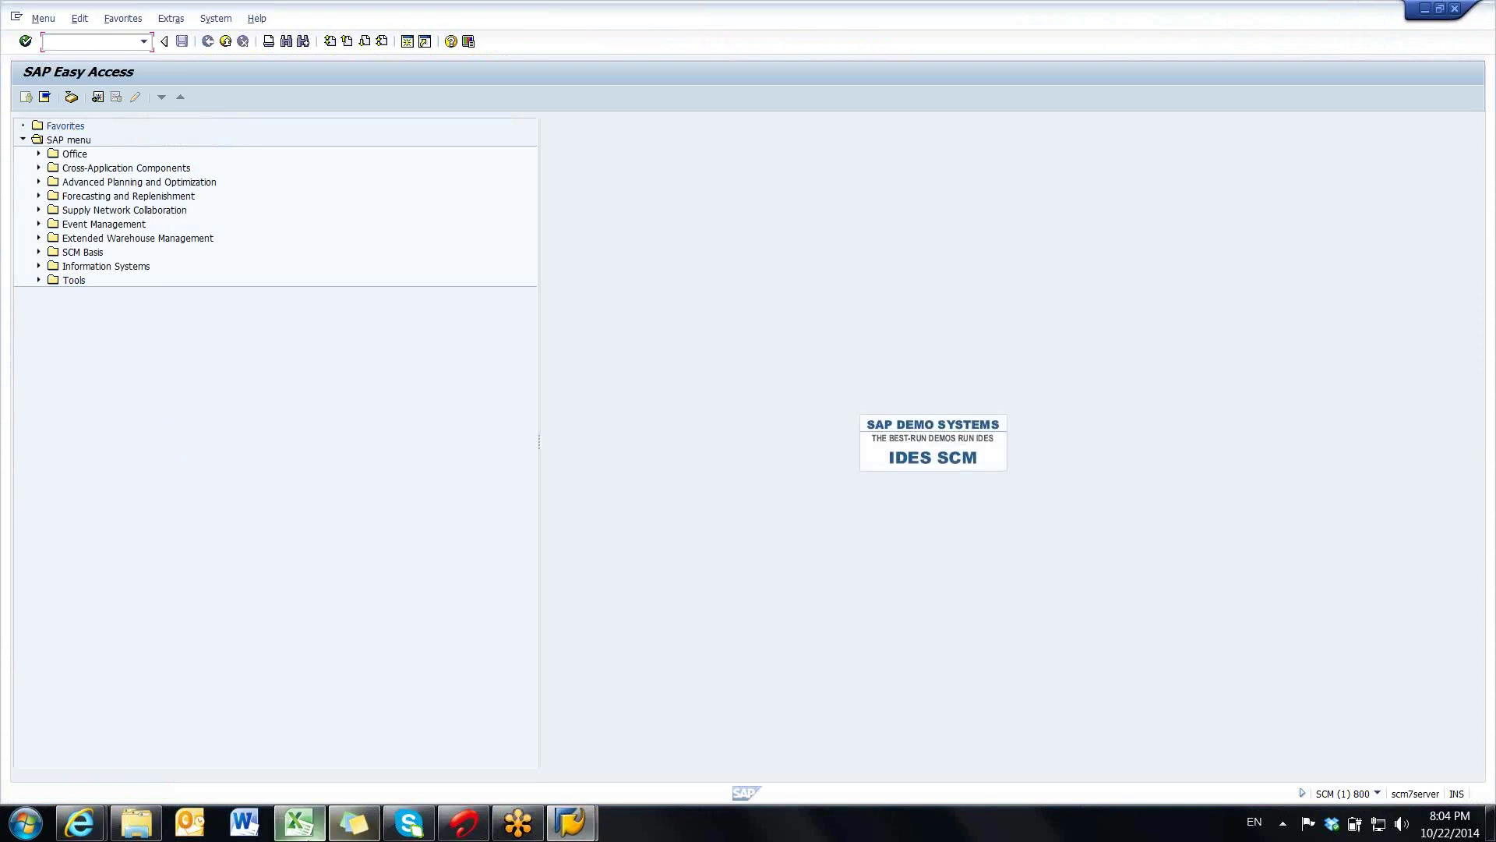
pyautogui.click(299, 824)
pyautogui.click(734, 710)
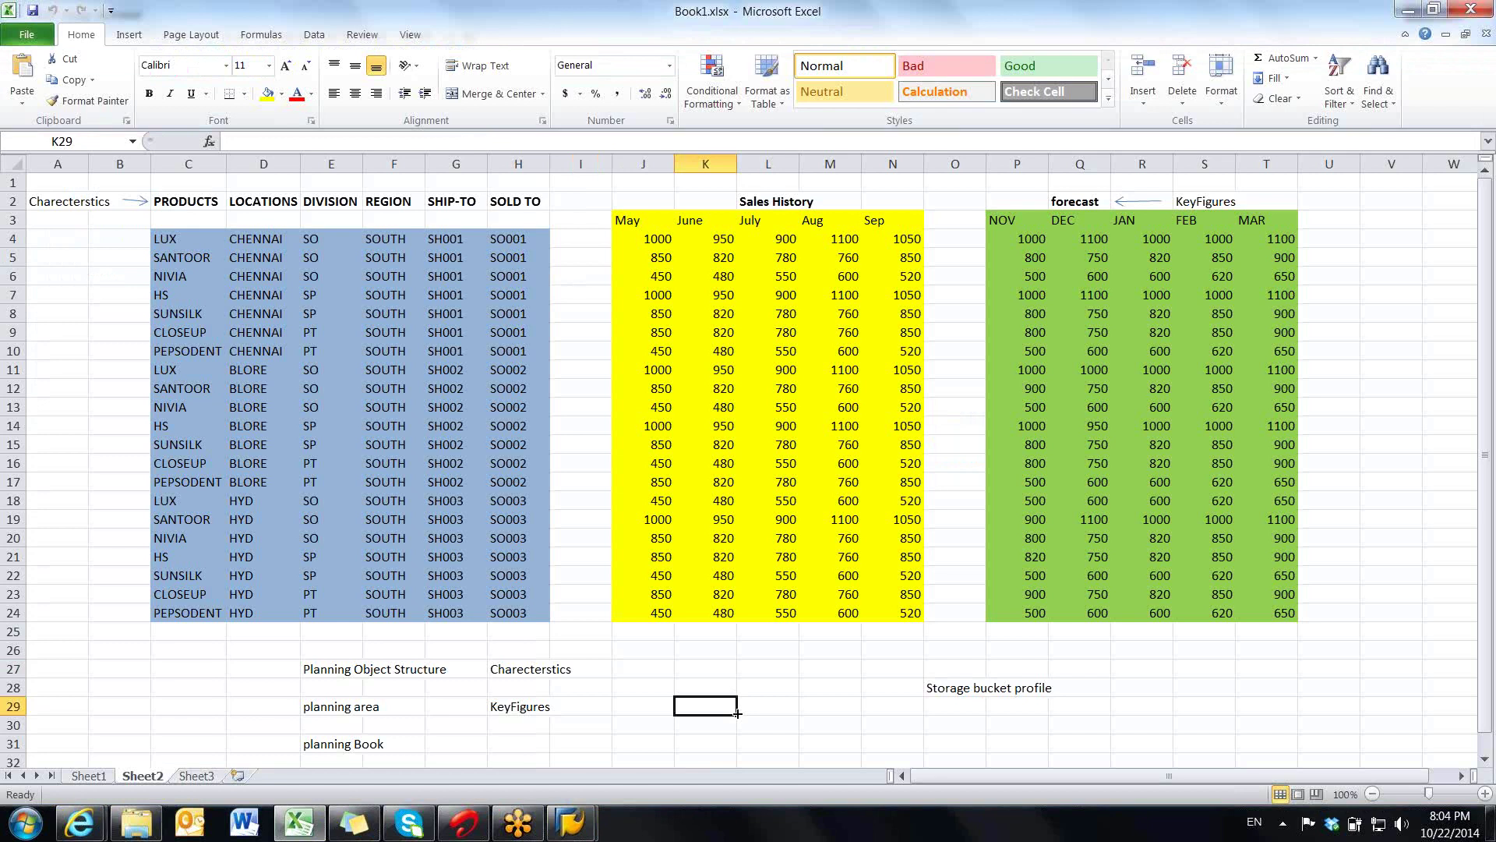
# - Review the PRODUCTS to SOLD TO characteristic headers in Book1, then return to SAP Easy Access
pyautogui.click(346, 672)
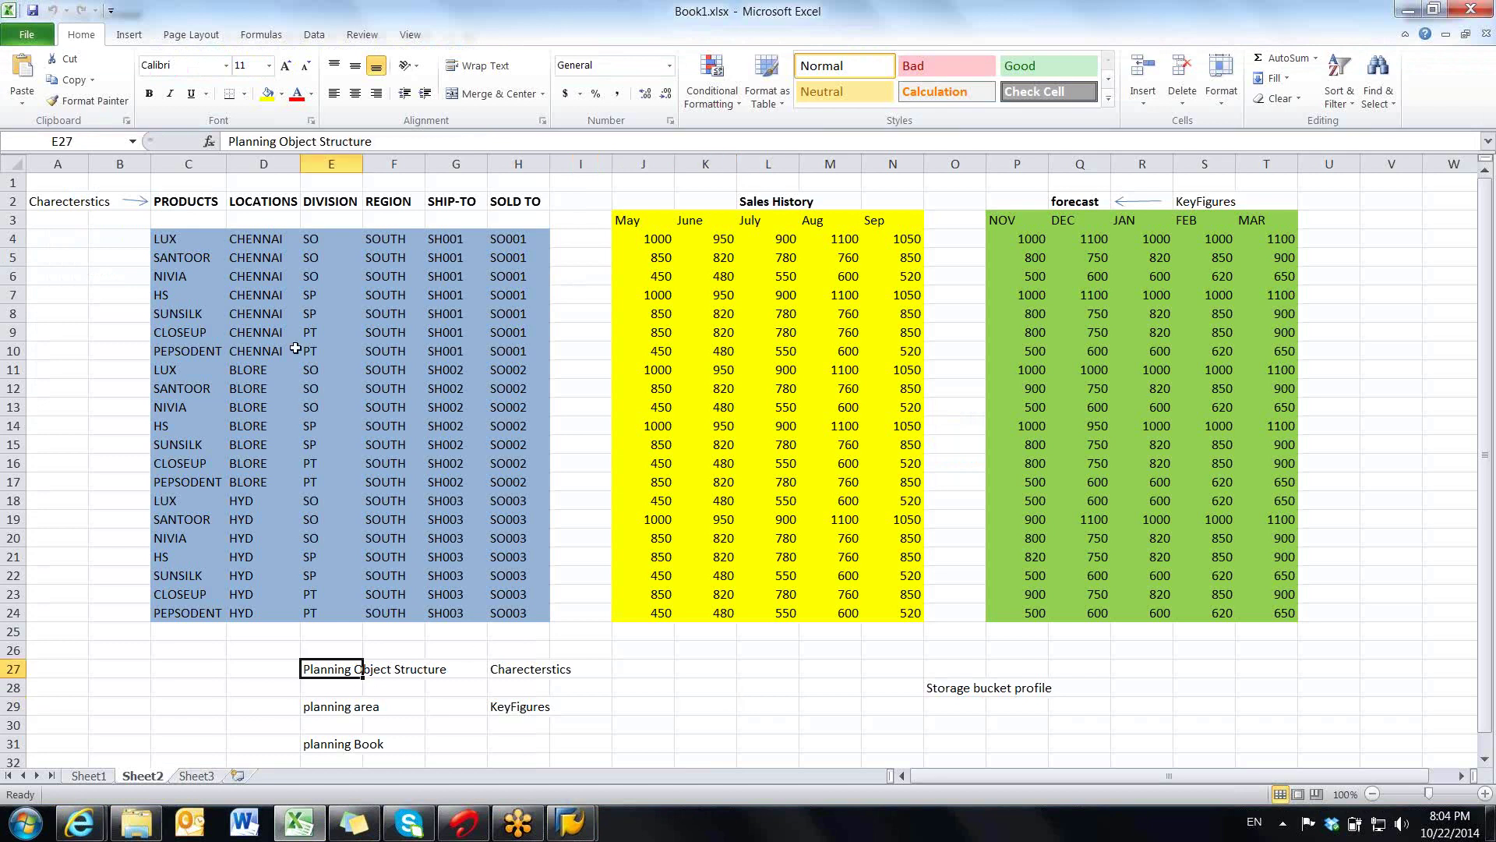
pyautogui.moveTo(191, 201); pyautogui.dragTo(522, 203)
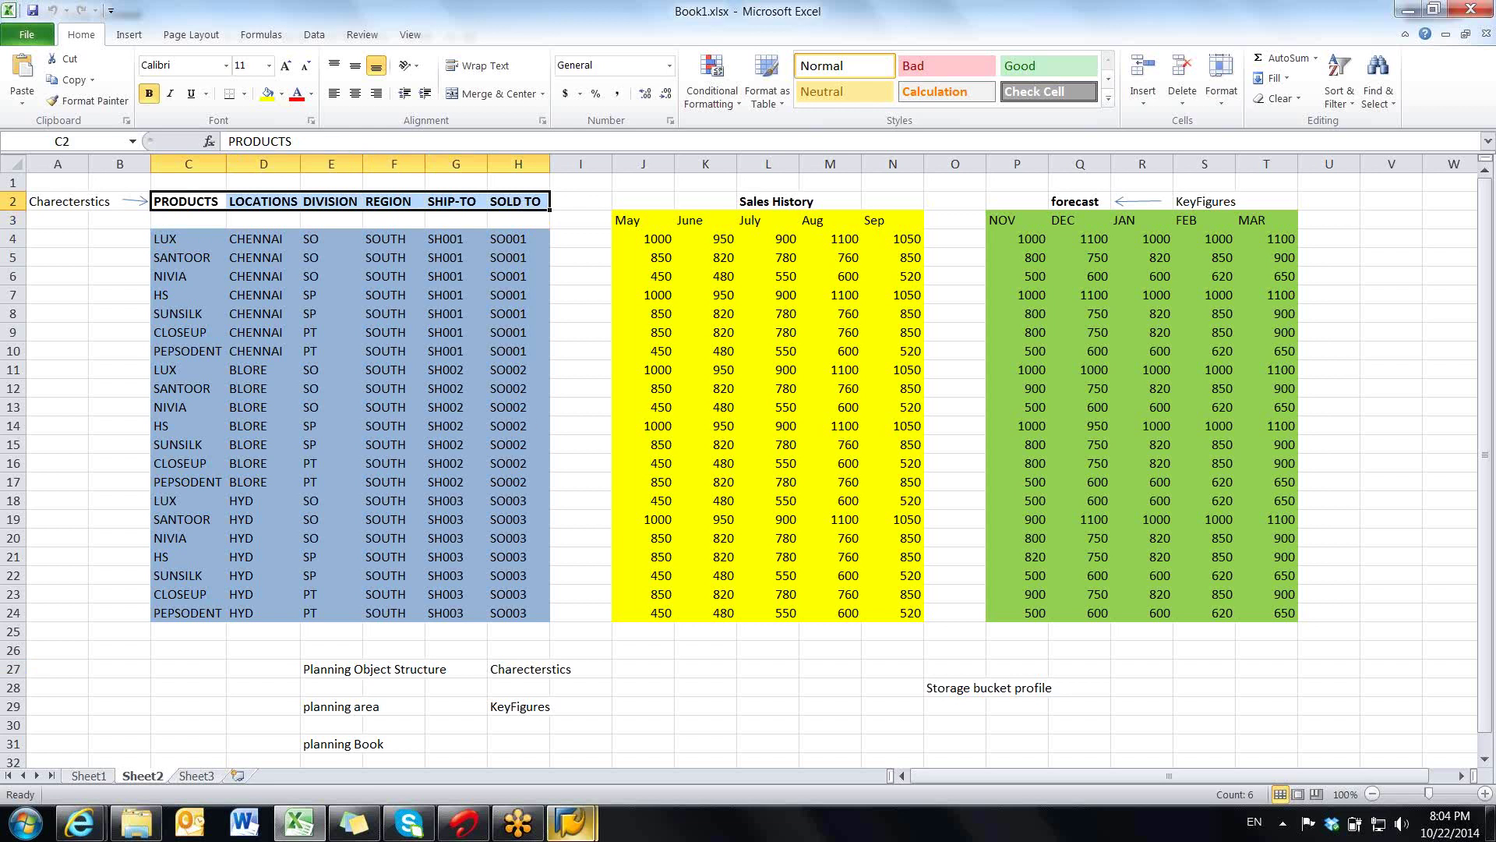
pyautogui.click(571, 822)
pyautogui.click(616, 715)
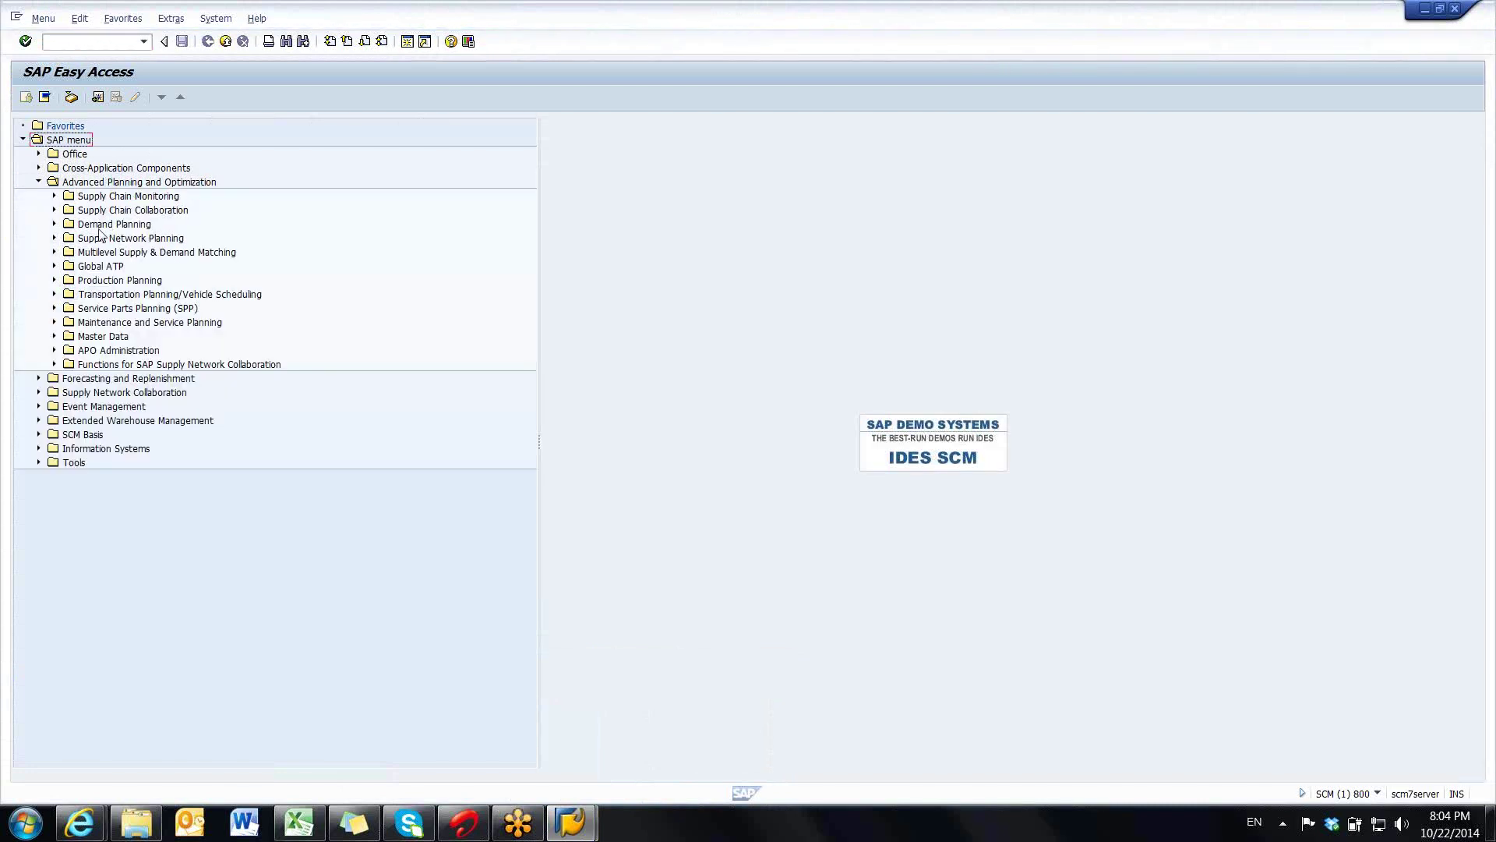
# - Expand Demand Planning > Environment and launch /SAPAPO/MSDP_ADMIN for S&DP Administration
pyautogui.click(54, 224)
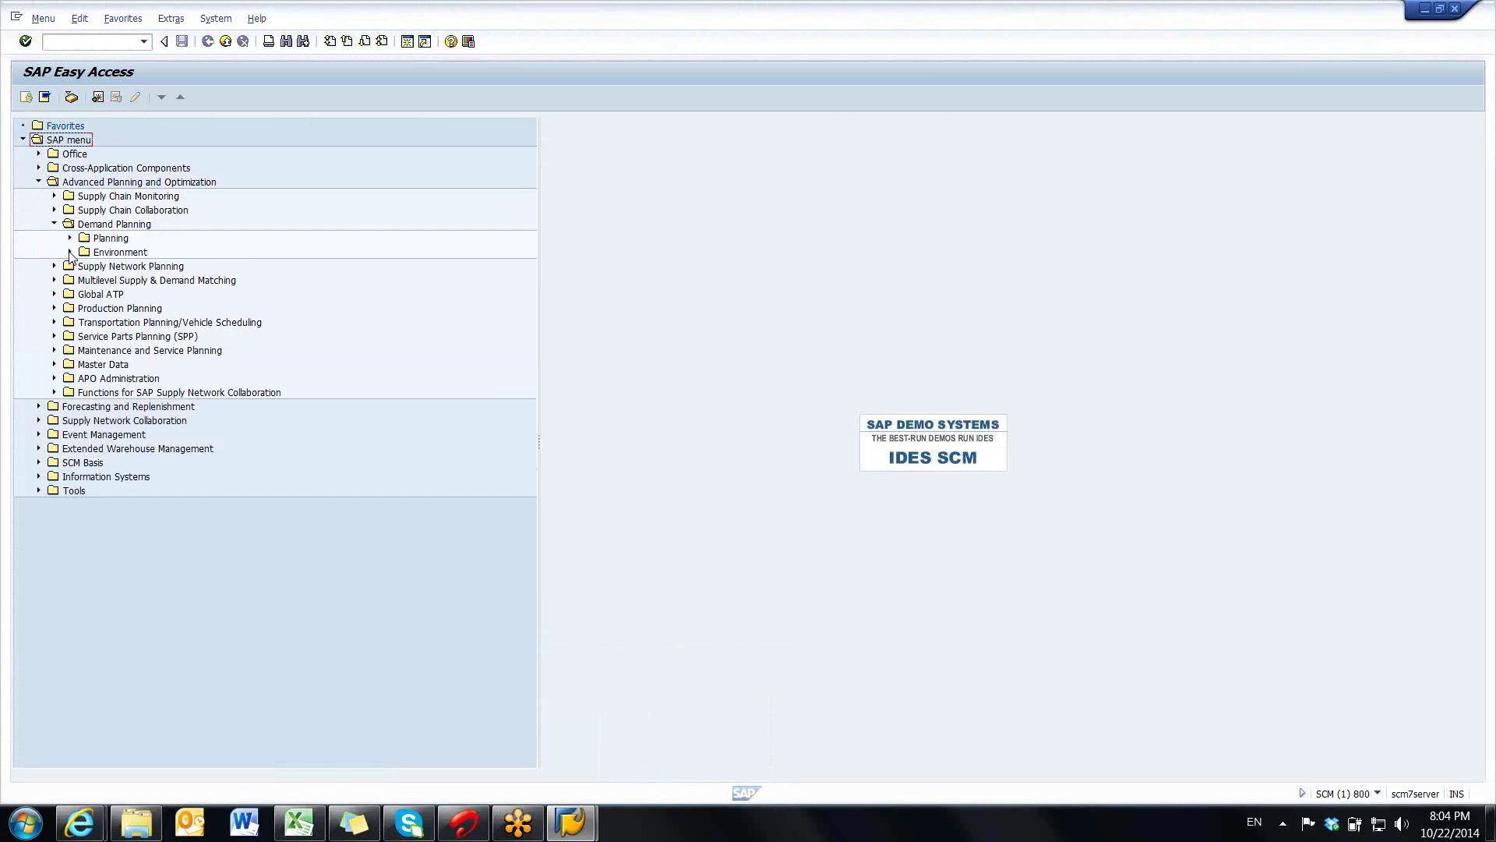
pyautogui.click(69, 252)
pyautogui.click(154, 395)
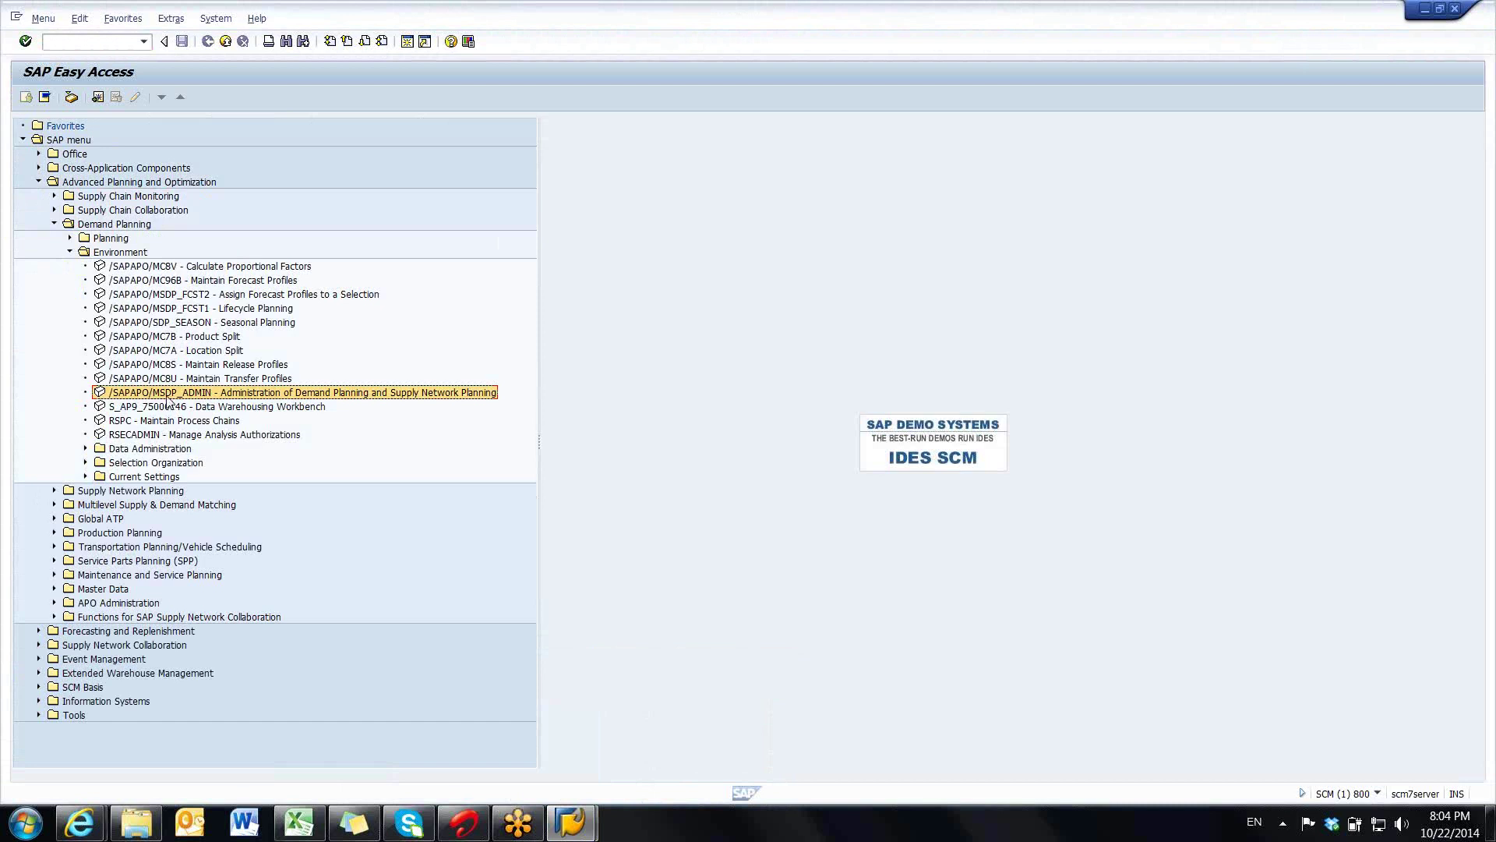
pyautogui.doubleClick(167, 396)
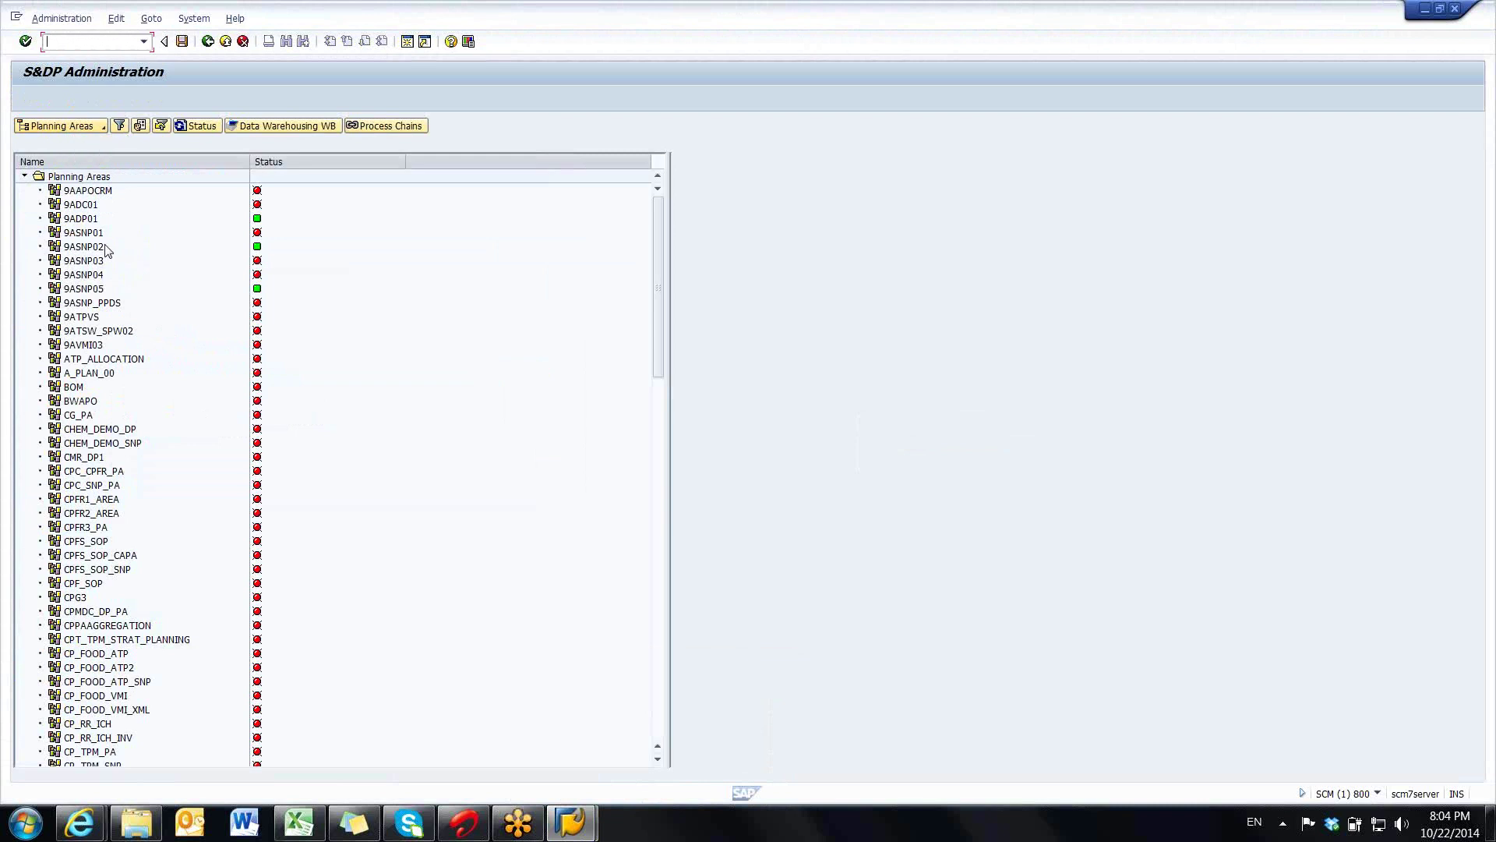
# - Glance at the Excel workbook, then switch the S&DP Administration list to Plng Object Structures
pyautogui.click(301, 823)
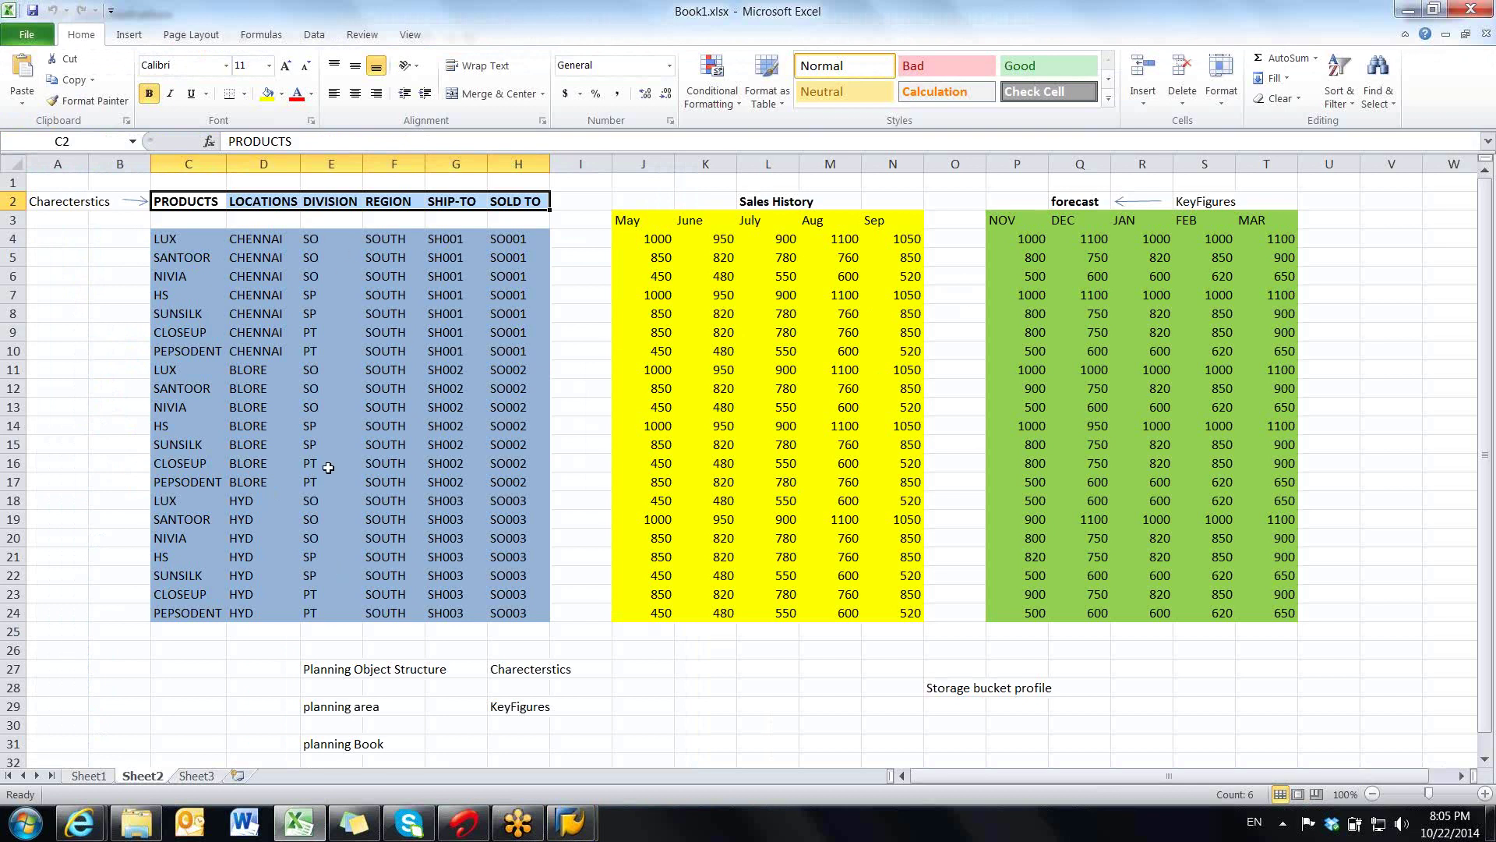
pyautogui.hotkey('alt', 'Tab')
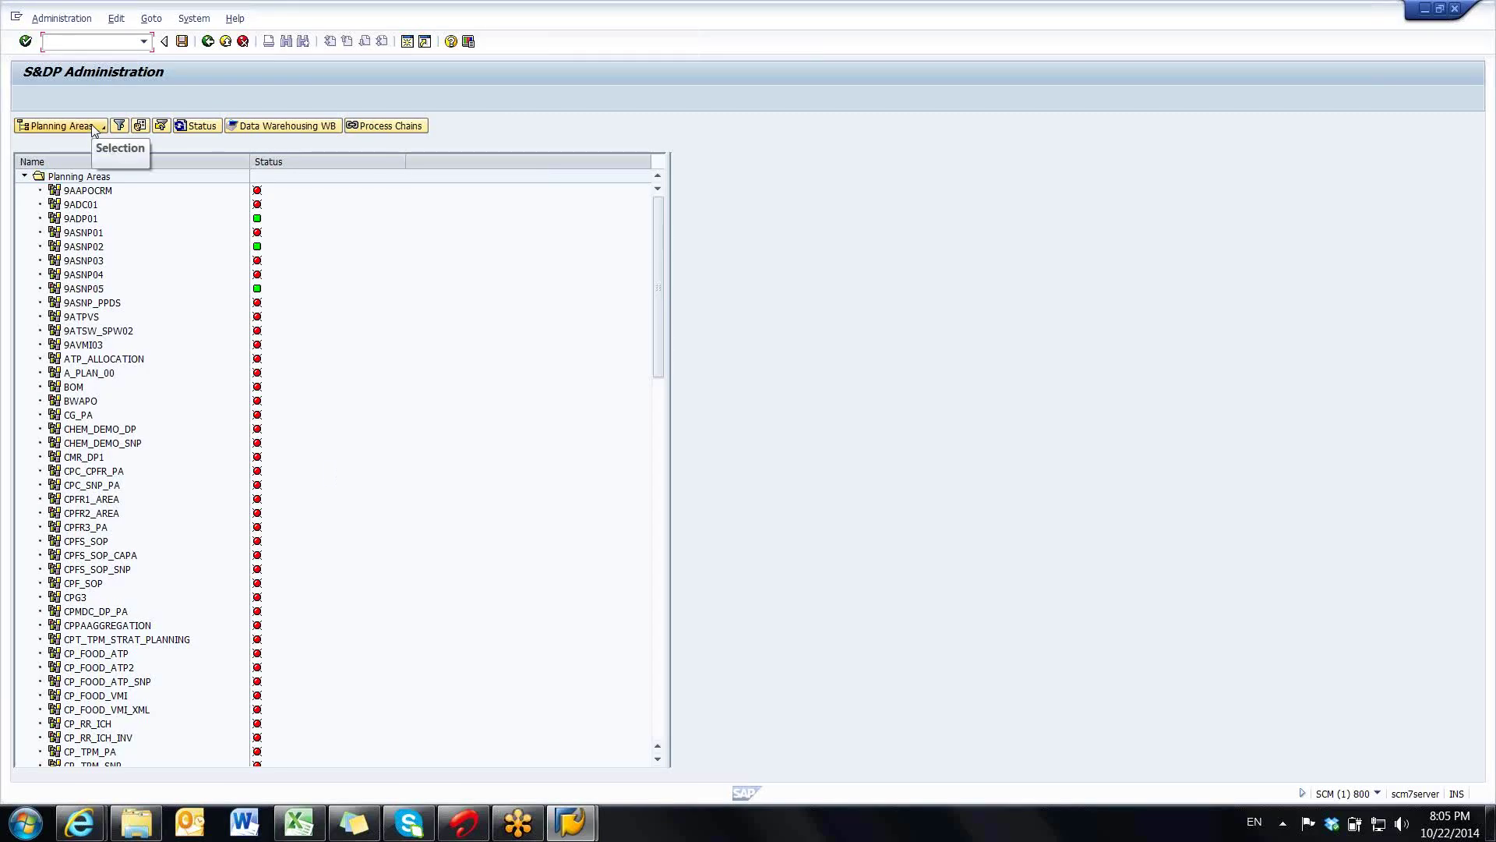
pyautogui.click(95, 127)
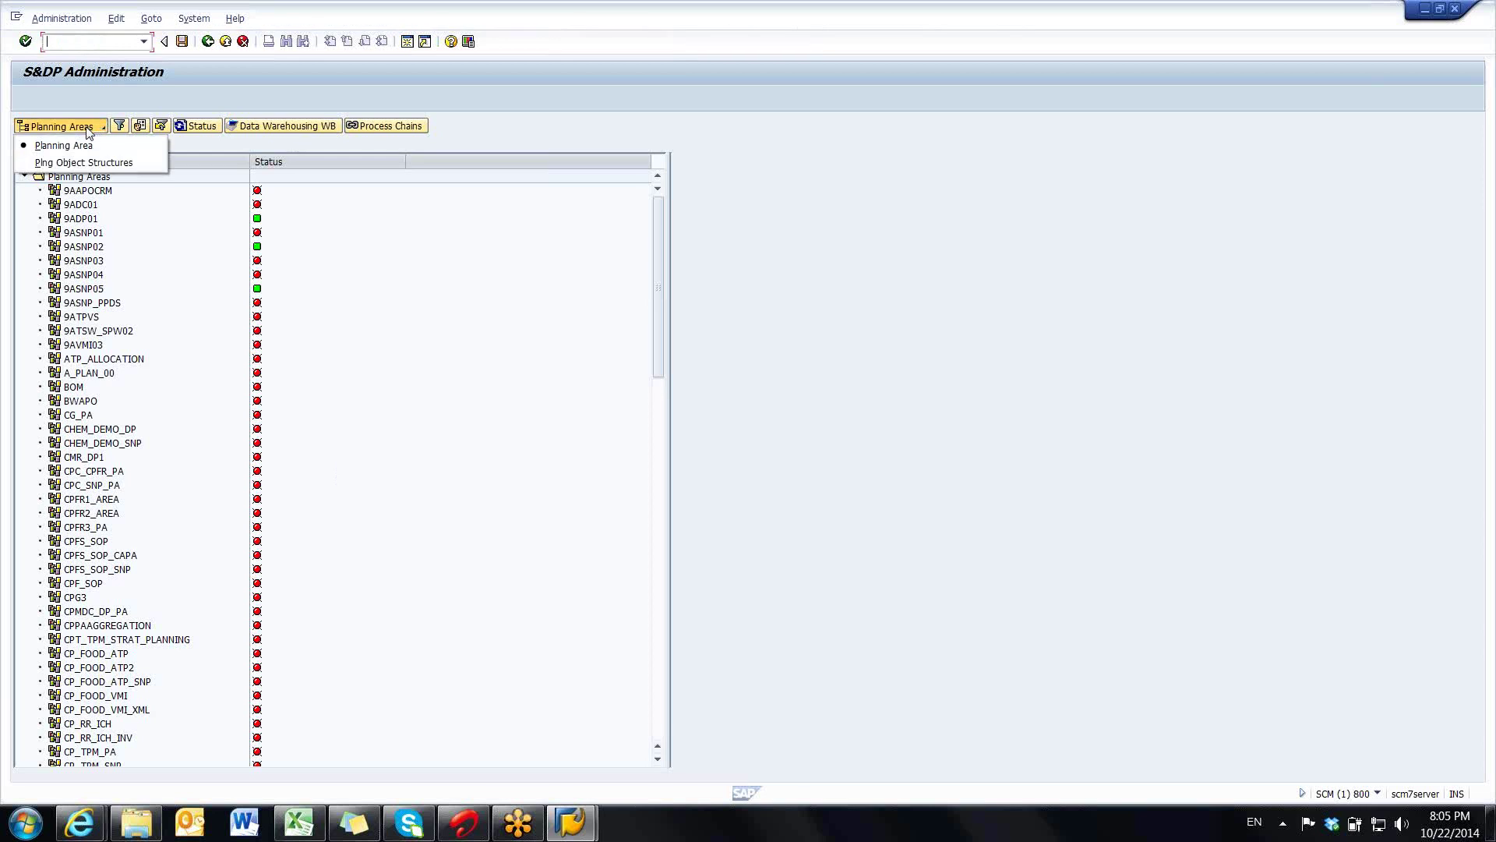
pyautogui.click(56, 163)
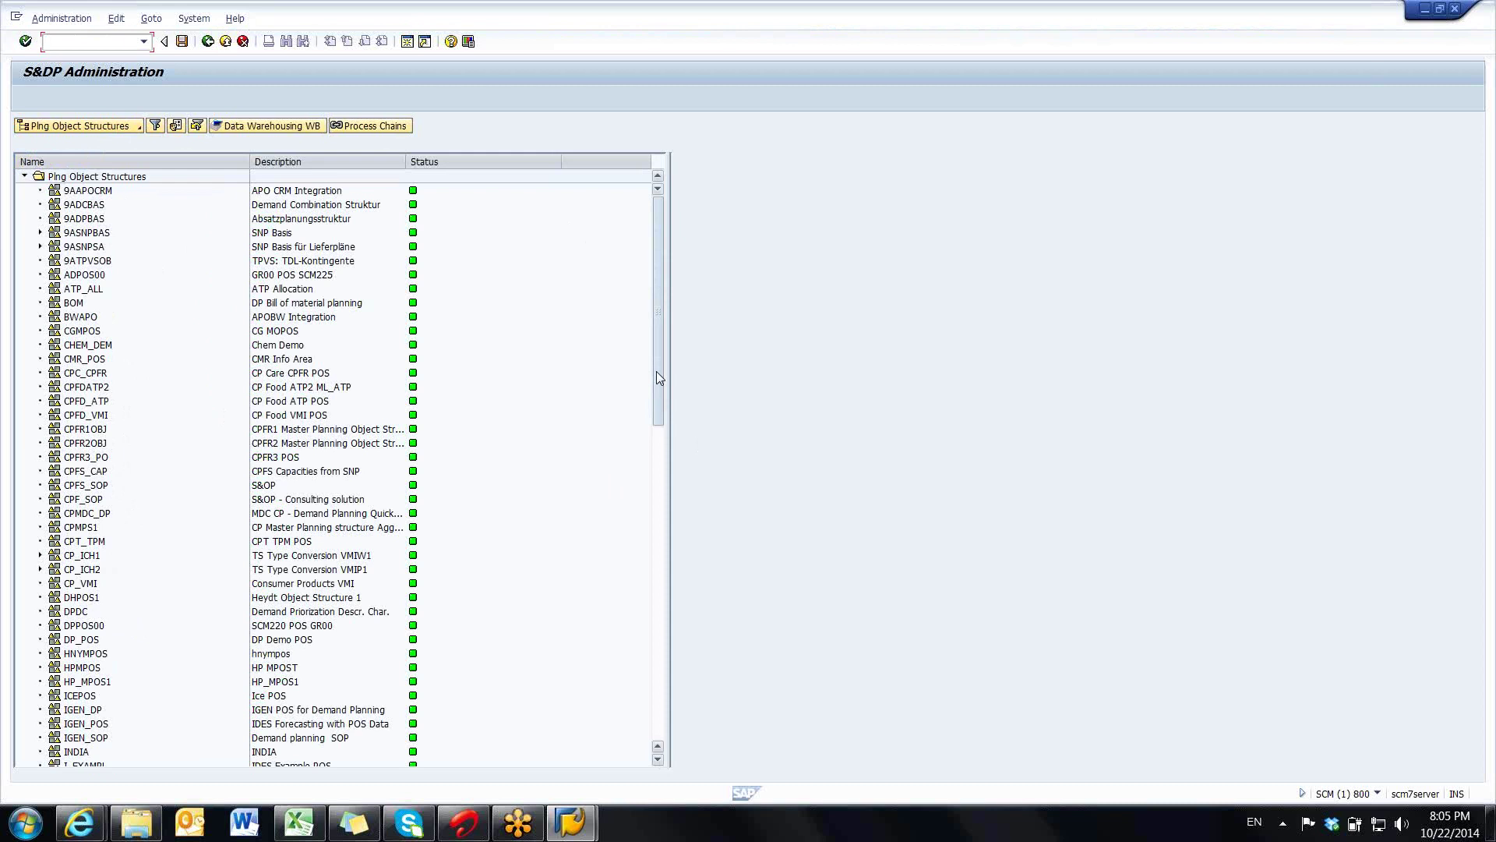
# - Choose Create Planning Object Structure from the Plng Object Structures root node's context menu
pyautogui.moveTo(656, 371)
pyautogui.mouseDown()
pyautogui.moveTo(678, 538)
pyautogui.moveTo(658, 700)
pyautogui.moveTo(644, 554)
pyautogui.moveTo(658, 384)
pyautogui.mouseUp()
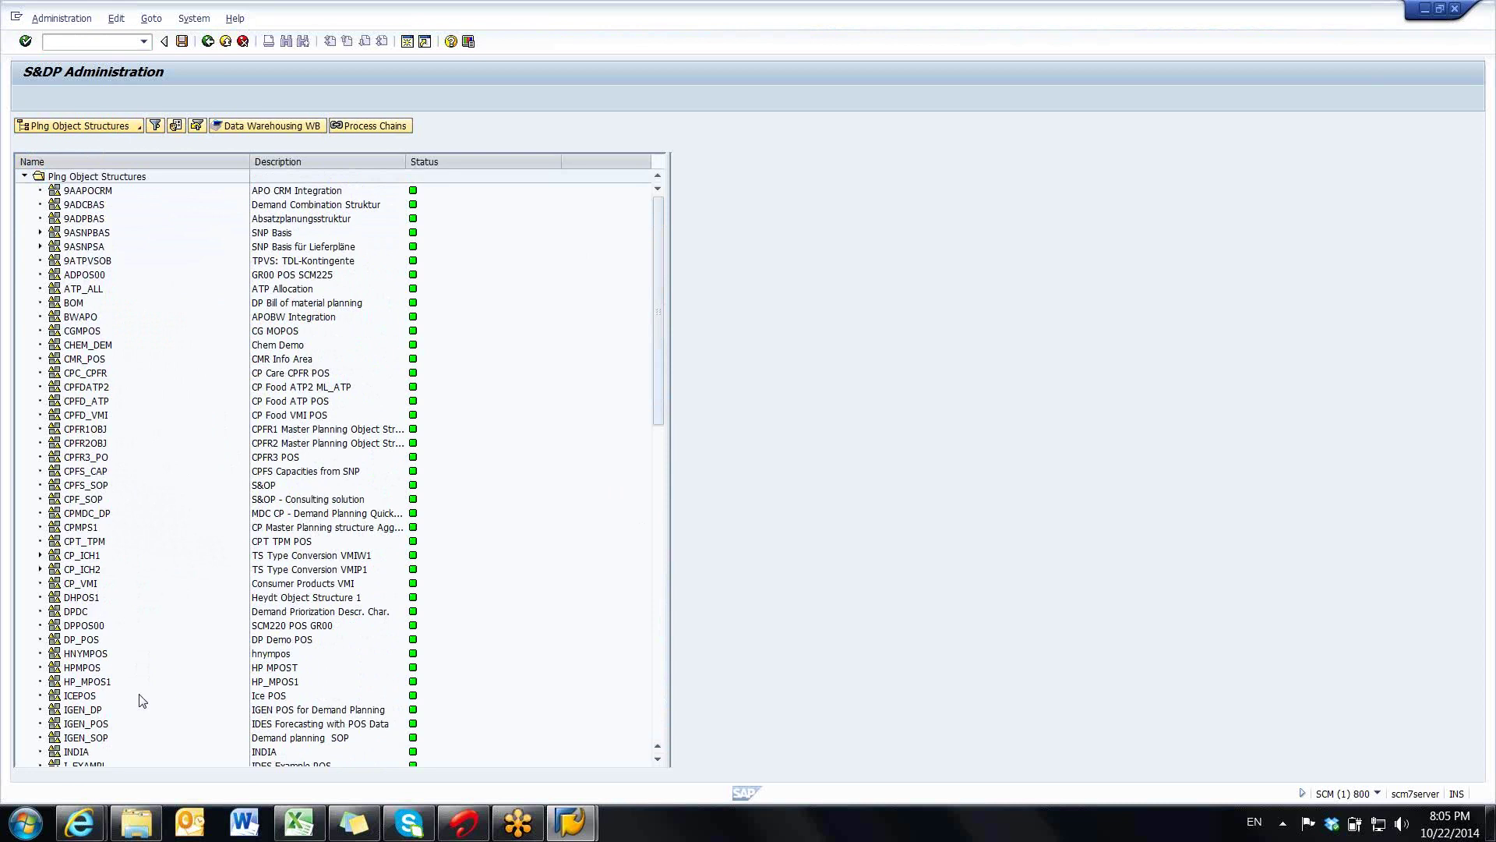
pyautogui.click(59, 178)
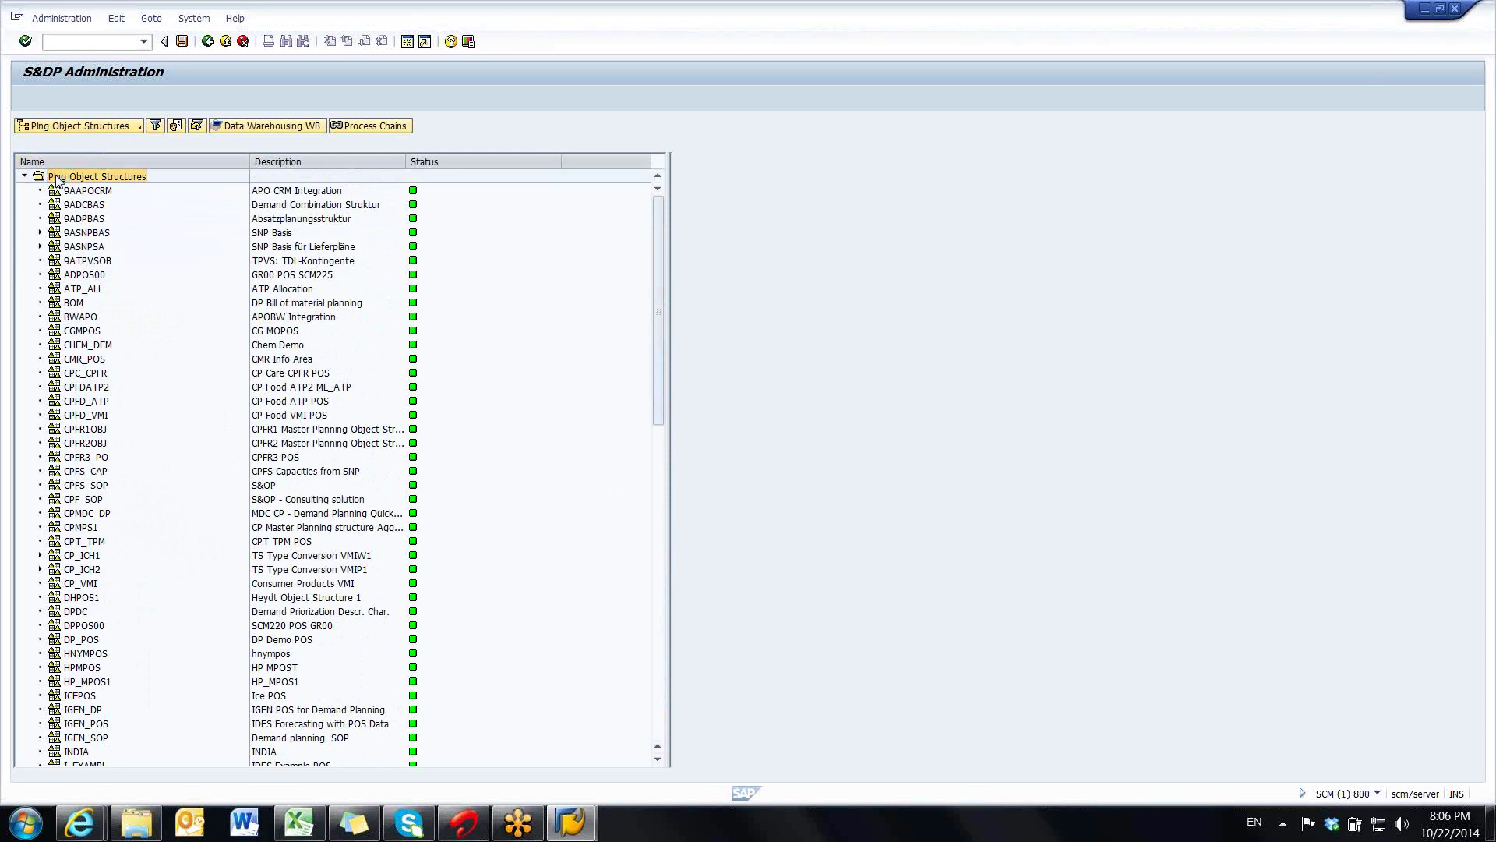
pyautogui.rightClick(56, 179)
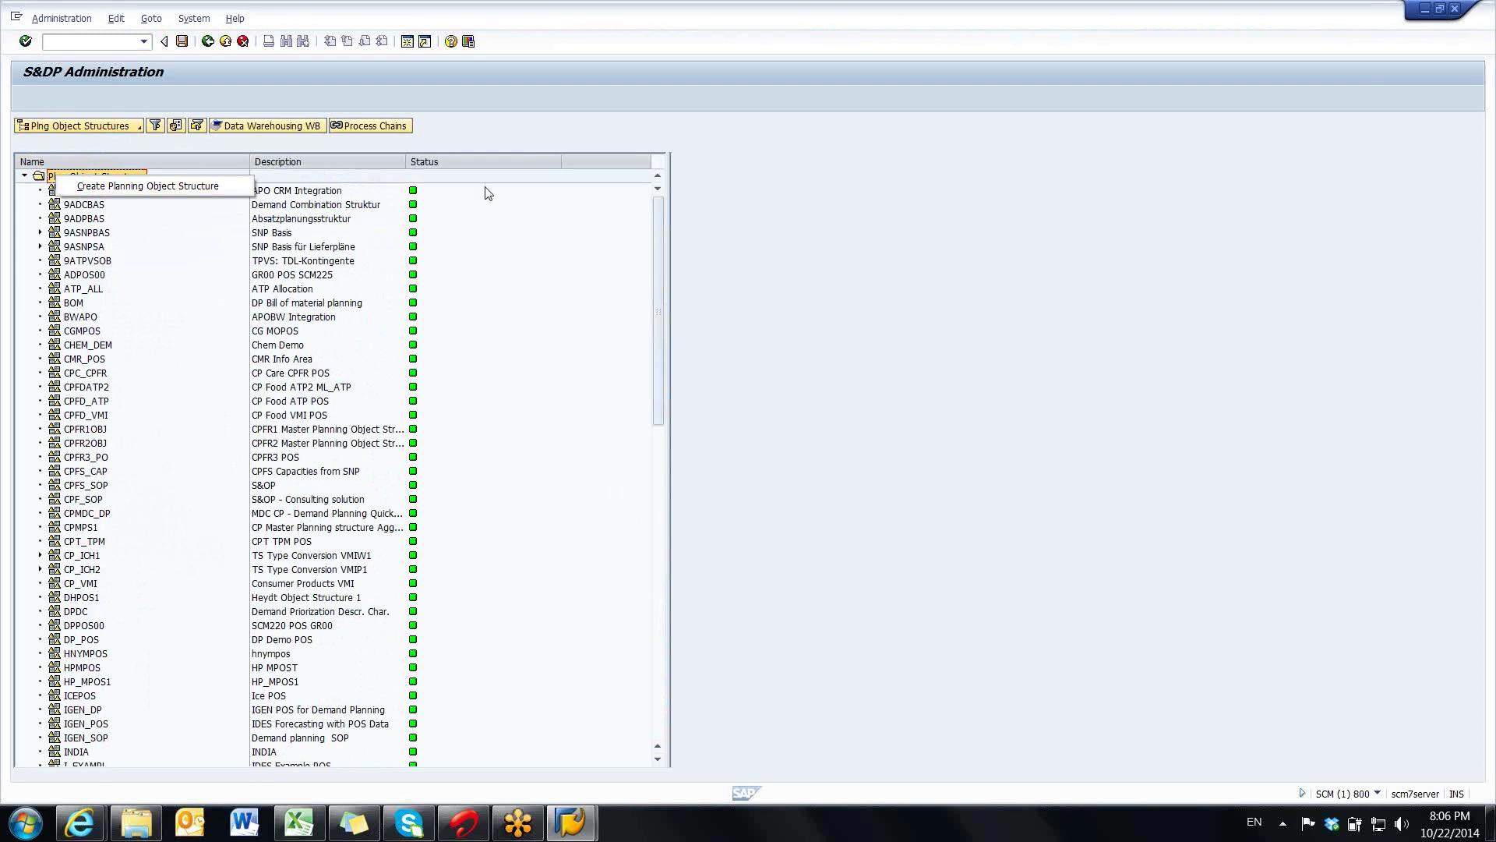
pyautogui.click(90, 188)
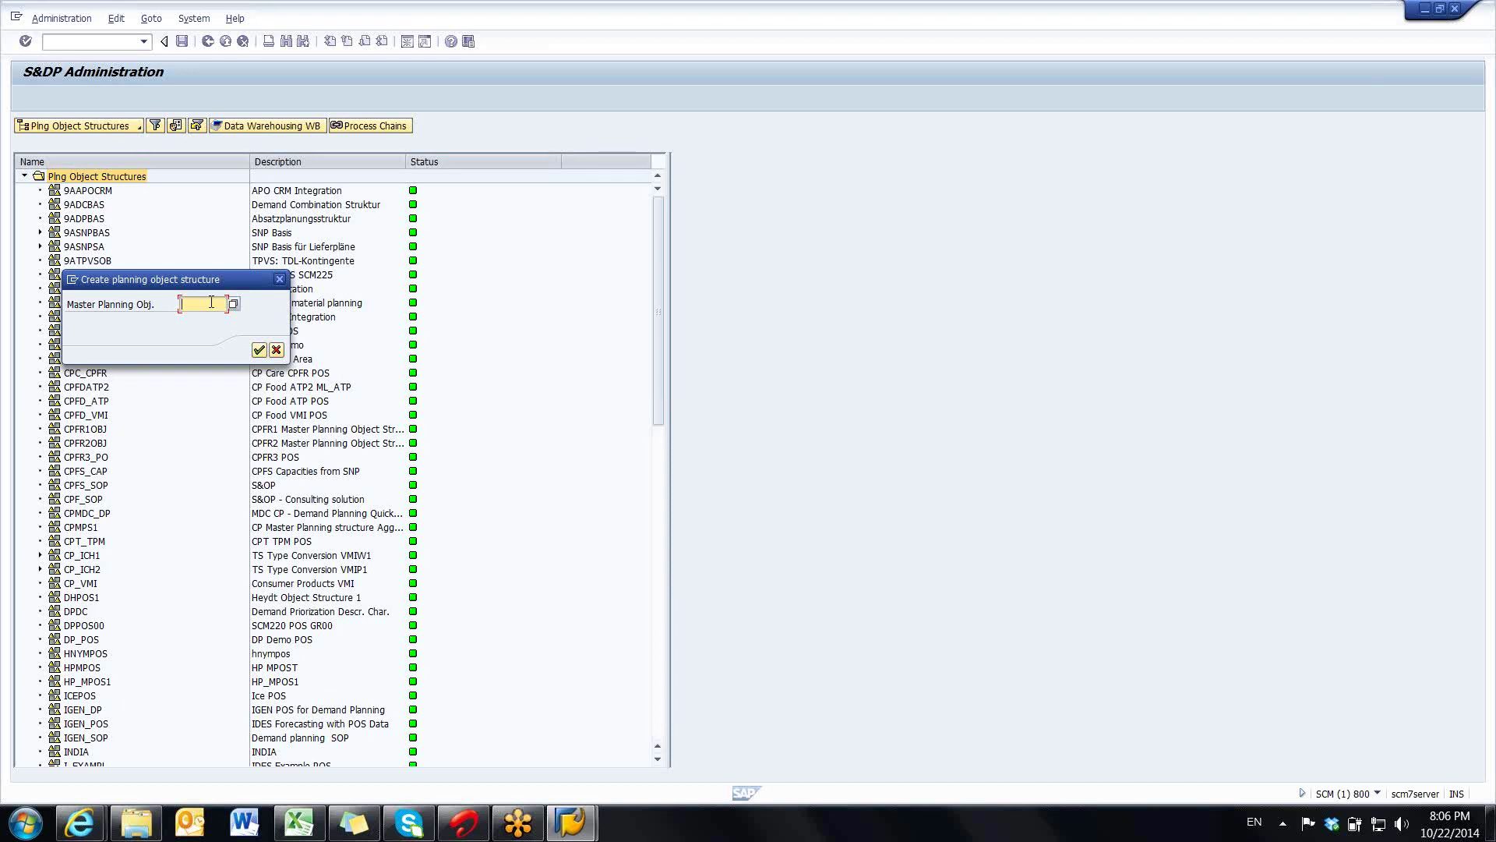
# - Enter RAJ_DP as the master planning object structure name and continue
pyautogui.write('RAJ_DP')
pyautogui.click(259, 350)
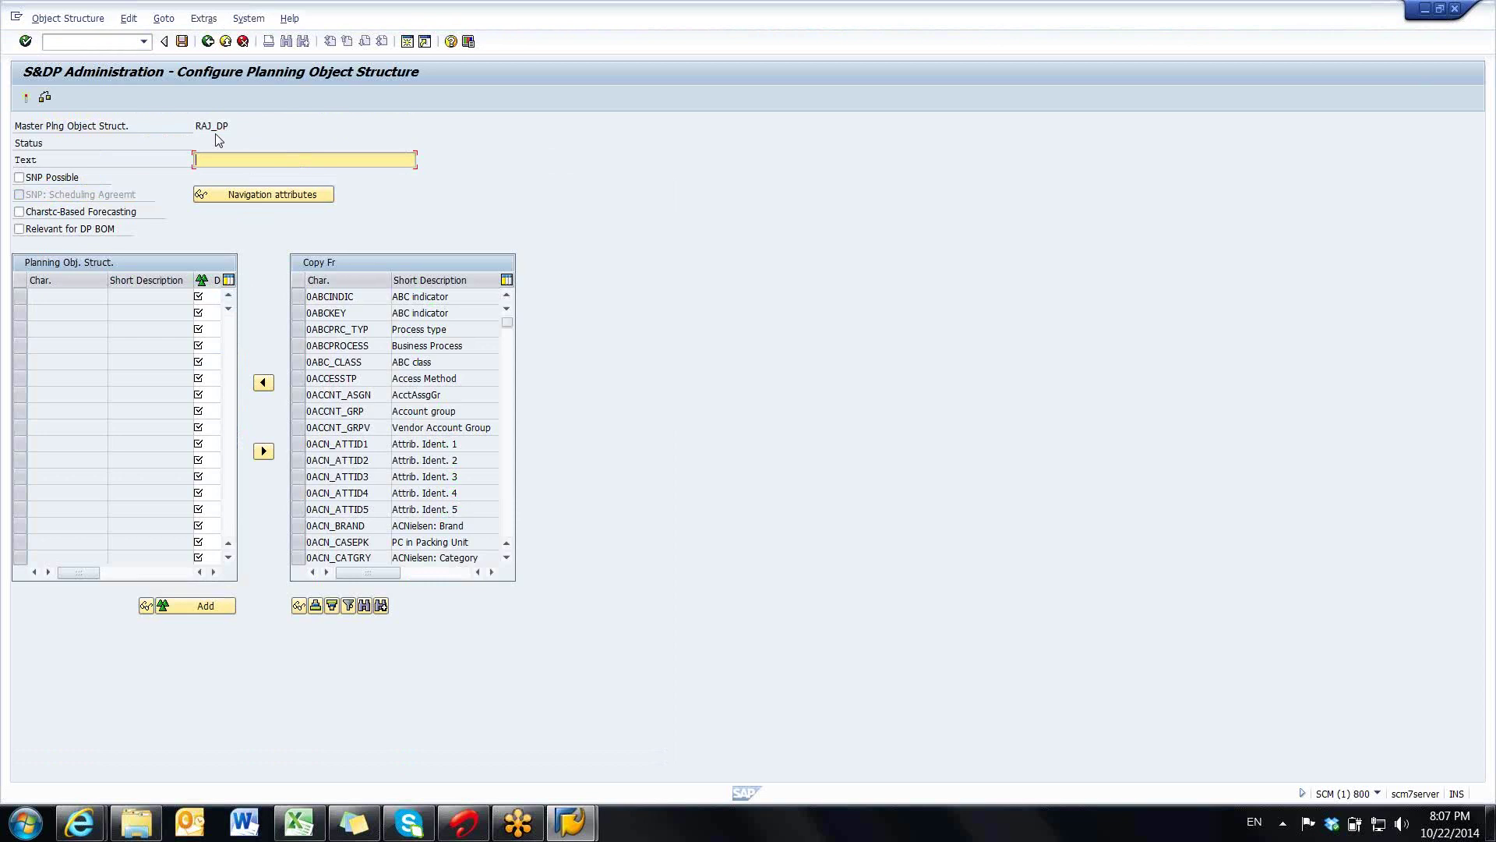
# - Copy RAJ_DP into the structure's Text field as its description, then switch to Excel
pyautogui.moveTo(198, 128); pyautogui.dragTo(229, 128)
pyautogui.hotkey('ctrl', 'c')
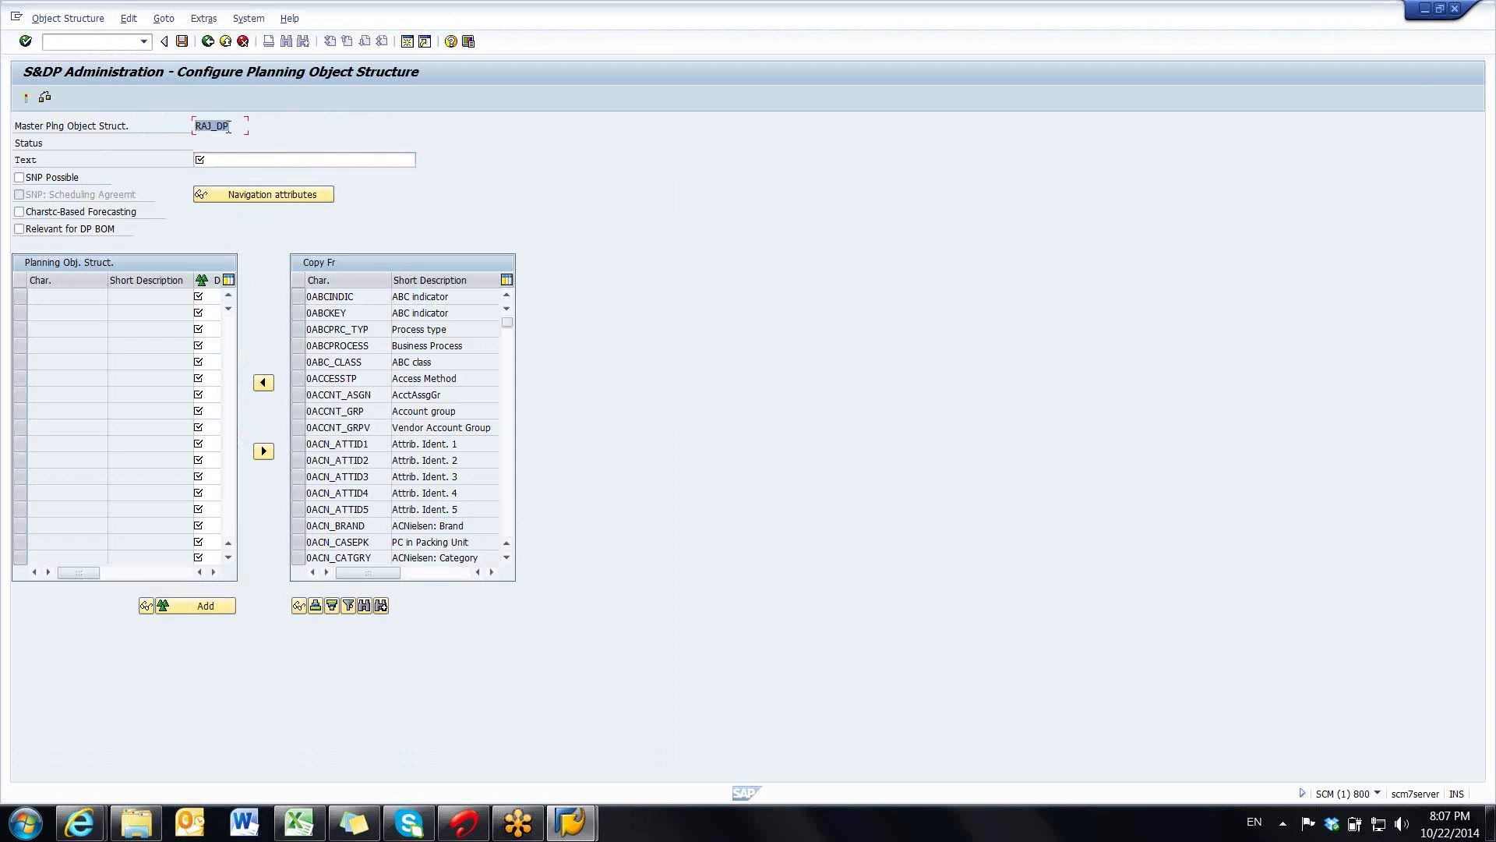
pyautogui.click(226, 129)
pyautogui.click(222, 157)
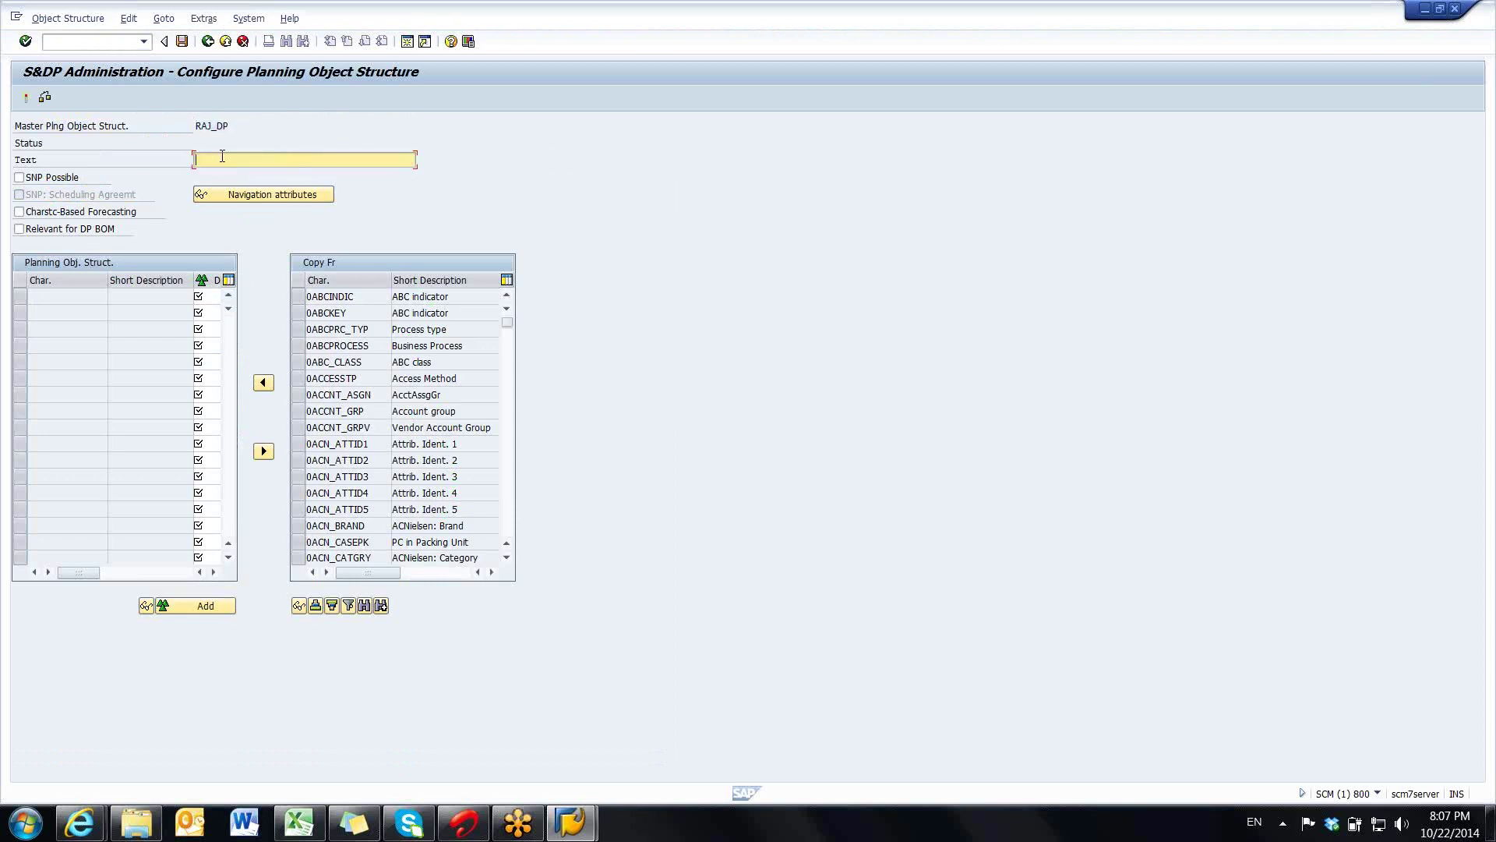
pyautogui.hotkey('ctrl', 'v')
pyautogui.click(508, 365)
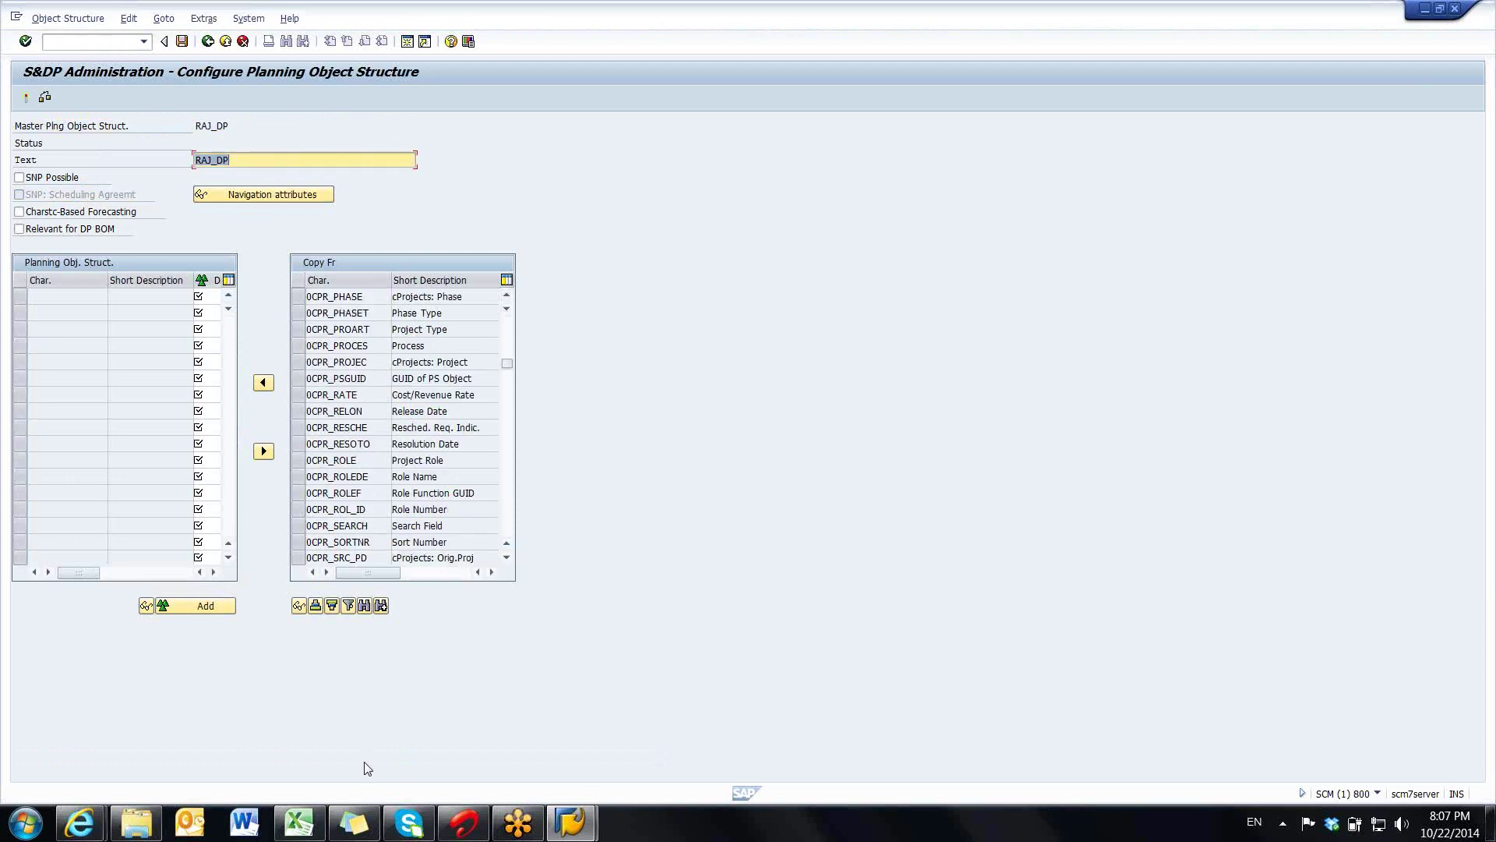
pyautogui.click(301, 822)
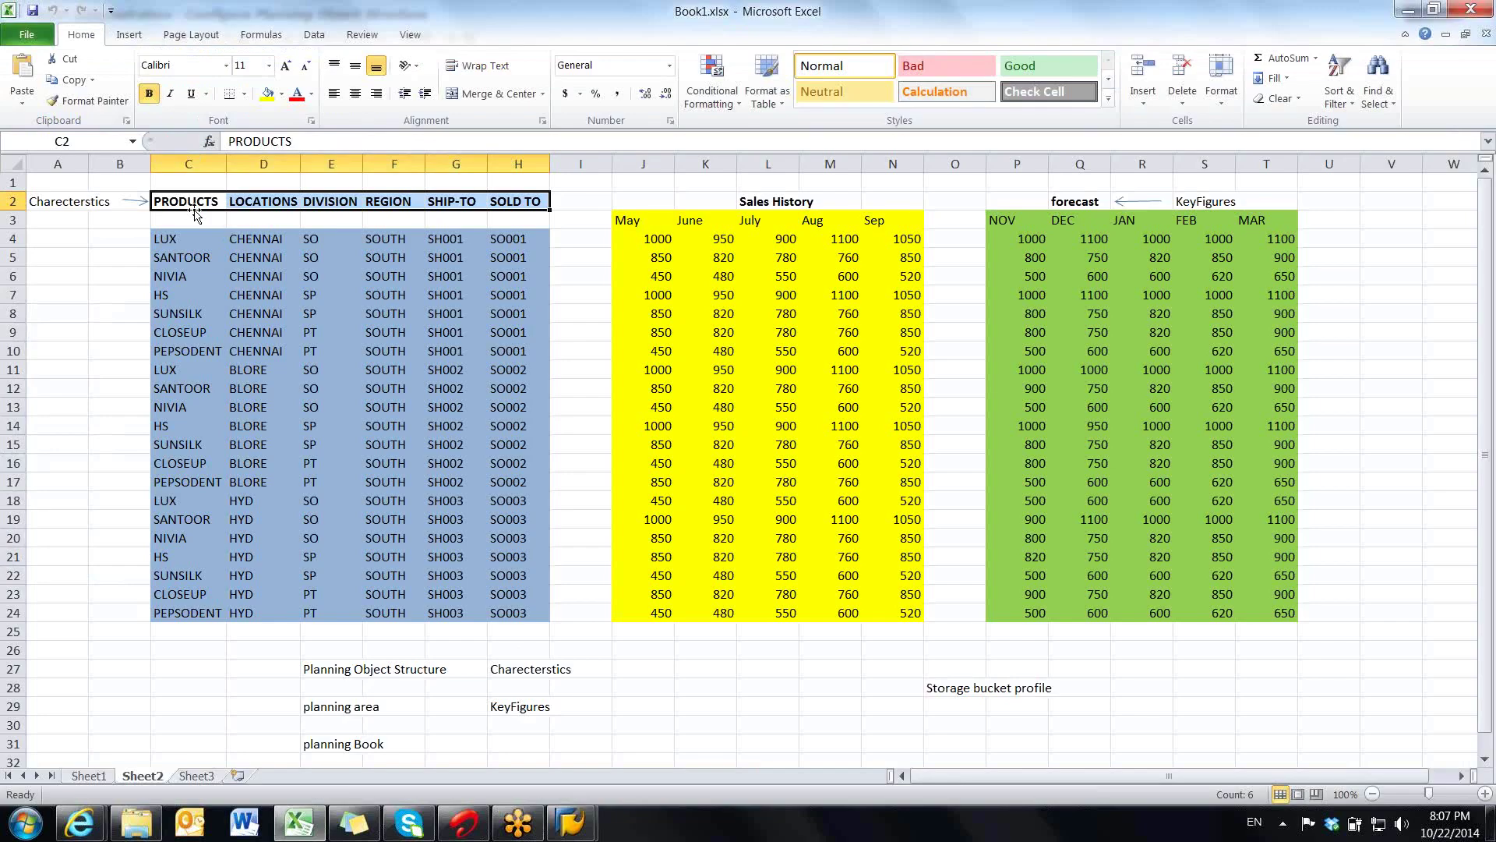
pyautogui.click(253, 204)
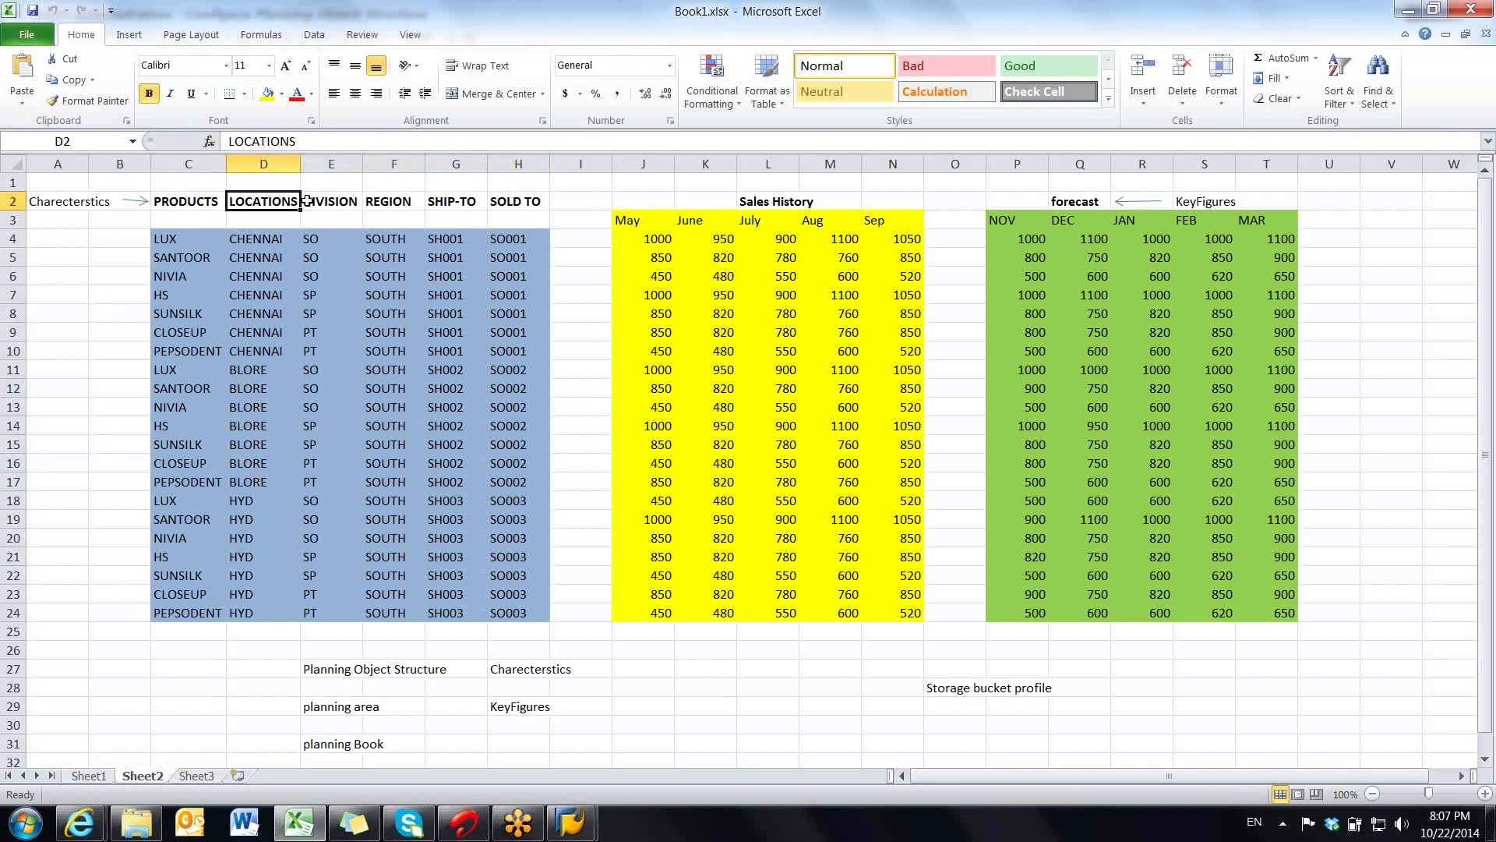
pyautogui.click(308, 202)
pyautogui.click(366, 207)
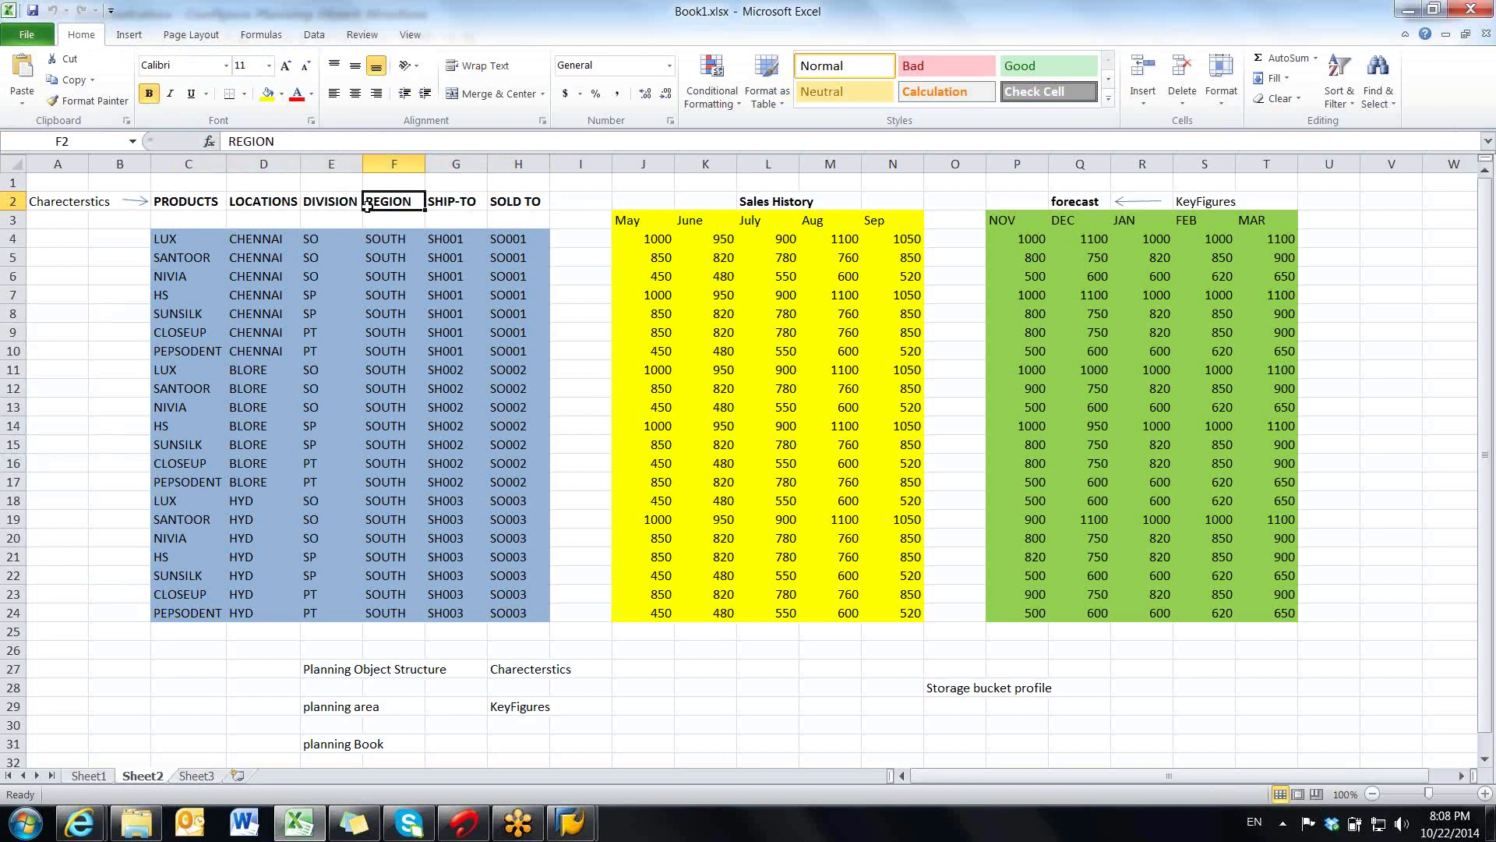
pyautogui.click(206, 201)
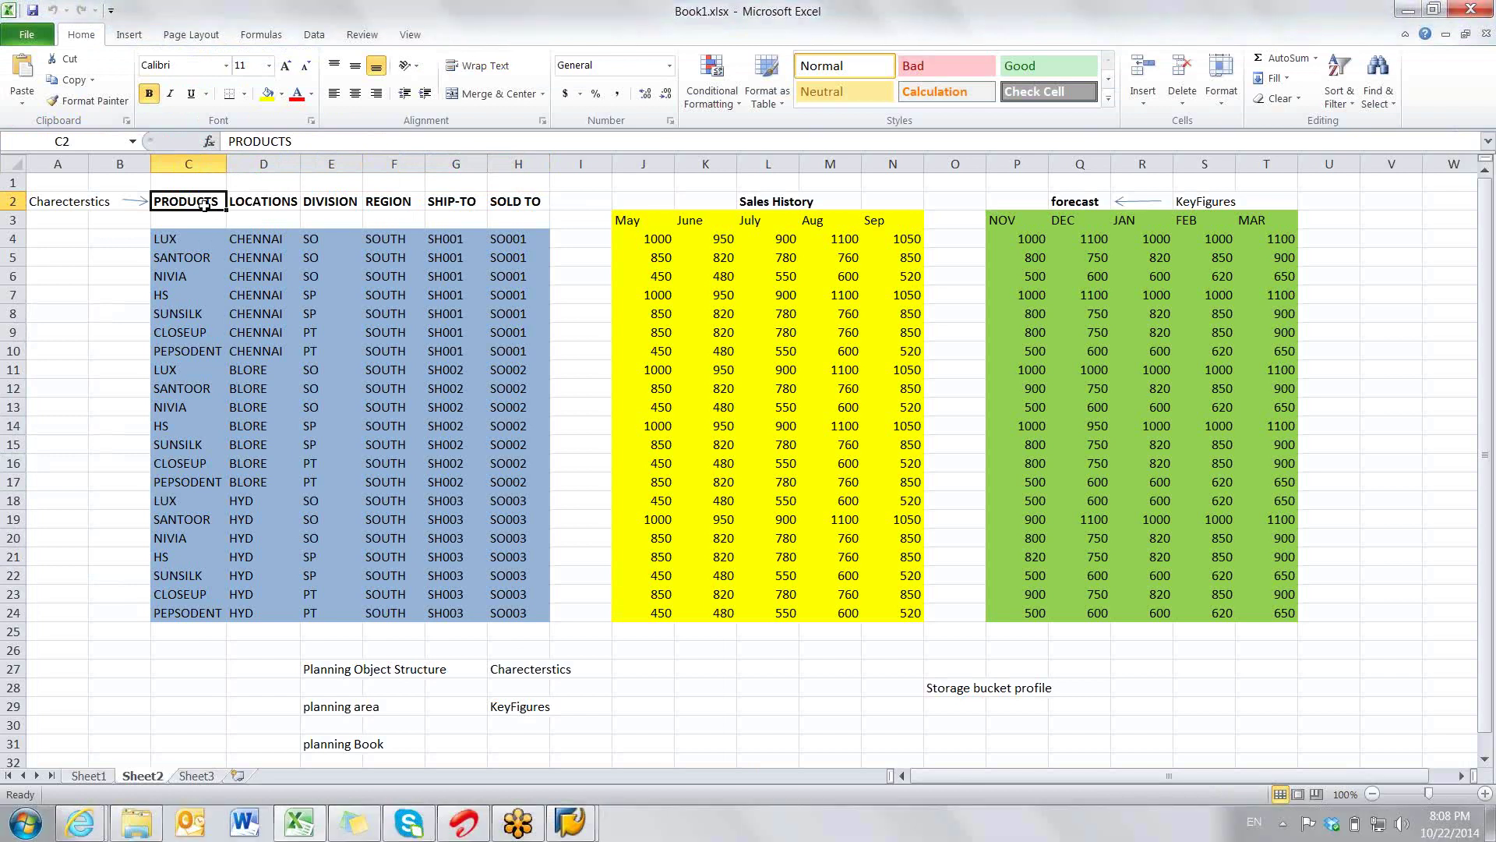
# - Back in the RAJ_DP structure screen, select 0APO_LOCNO (APO Location) in the Copy Fr list
pyautogui.hotkey('alt', 'Tab')
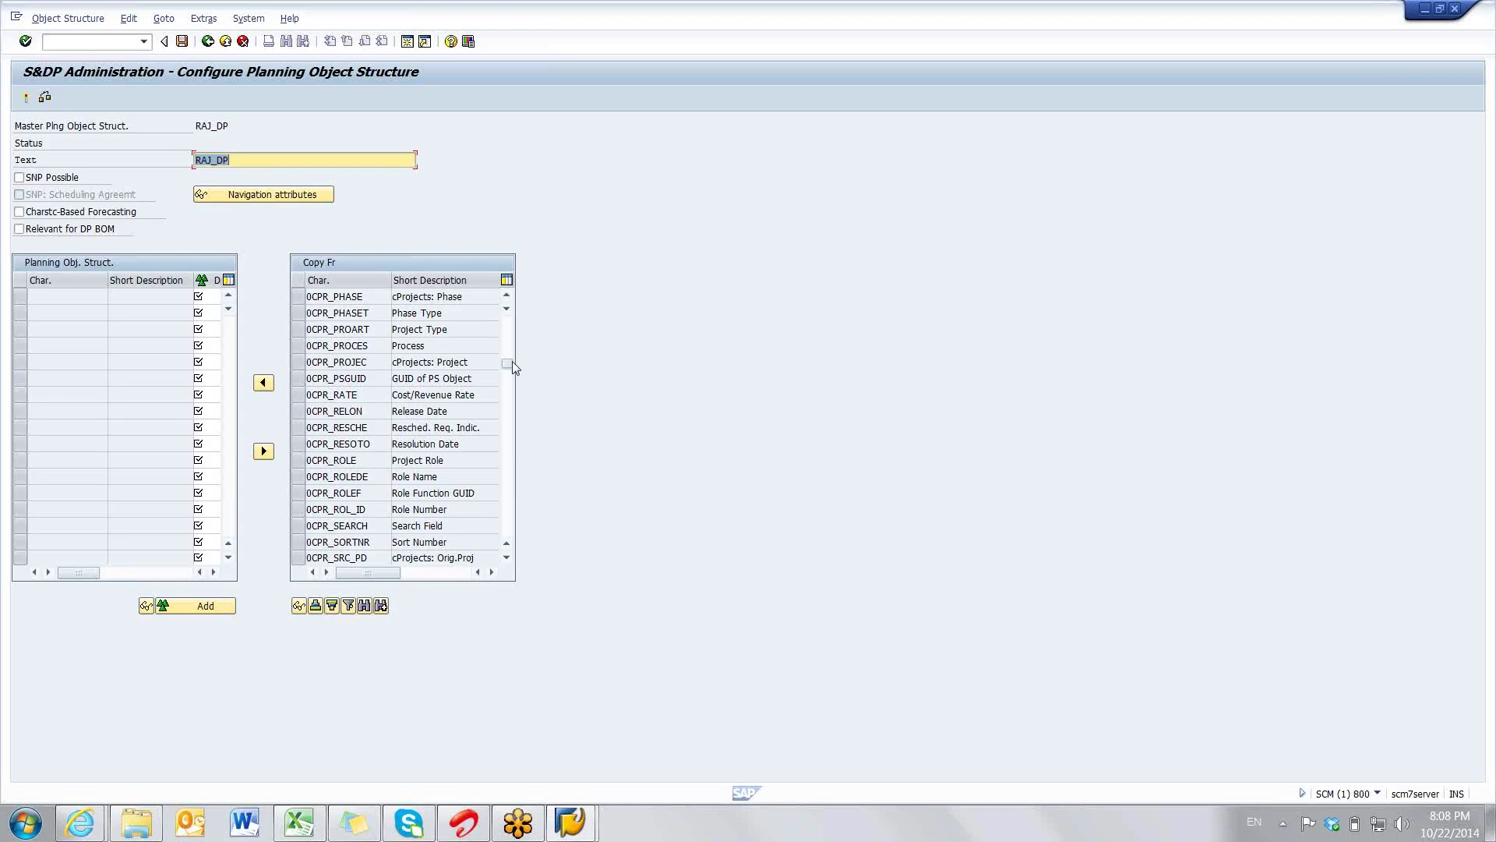
pyautogui.moveTo(511, 362)
pyautogui.mouseDown()
pyautogui.moveTo(508, 429)
pyautogui.moveTo(508, 321)
pyautogui.moveTo(510, 363)
pyautogui.mouseUp()
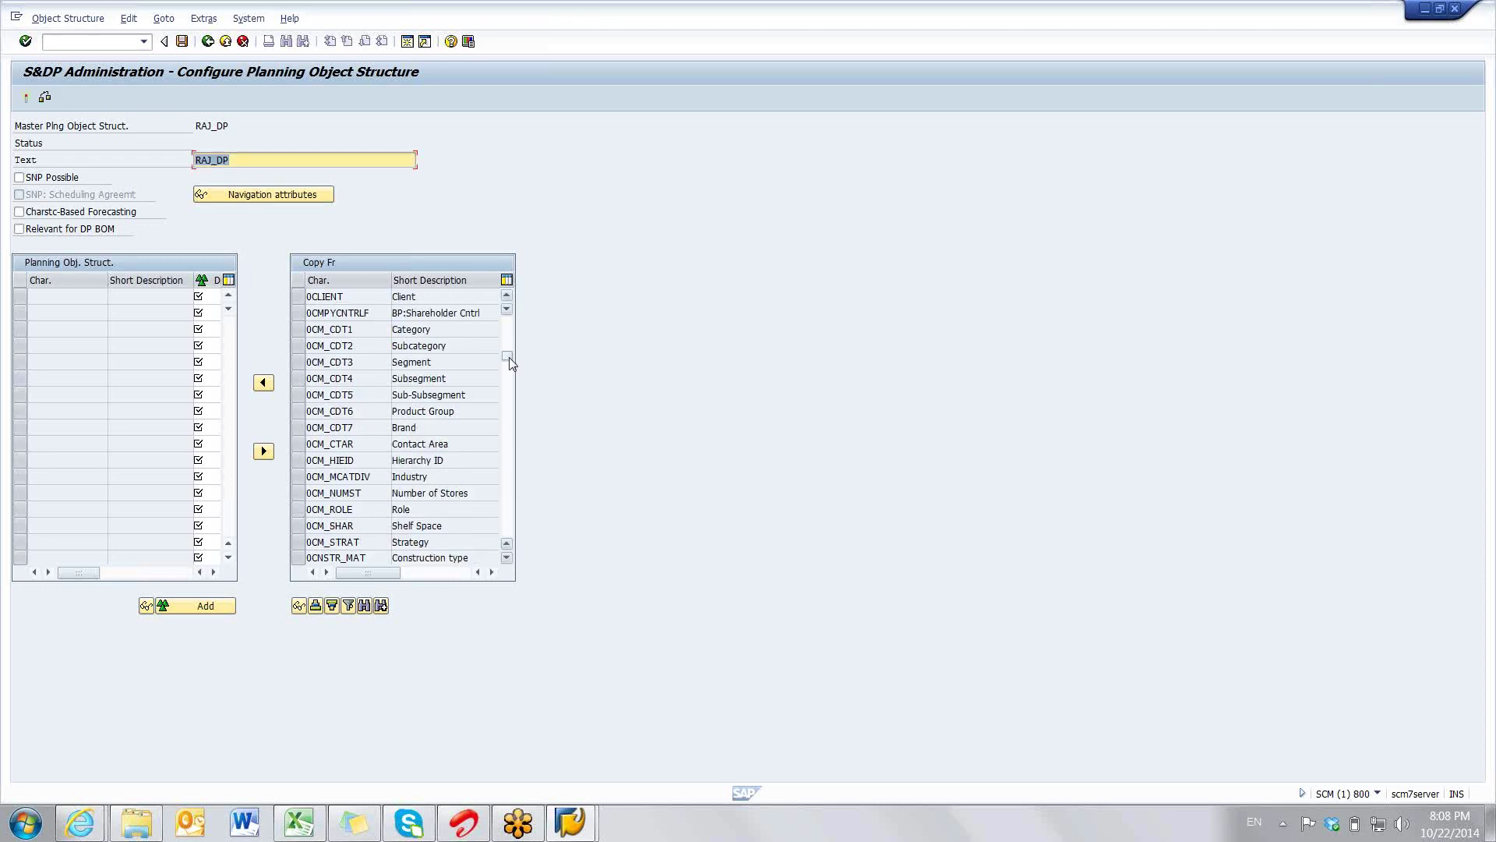
pyautogui.click(509, 362)
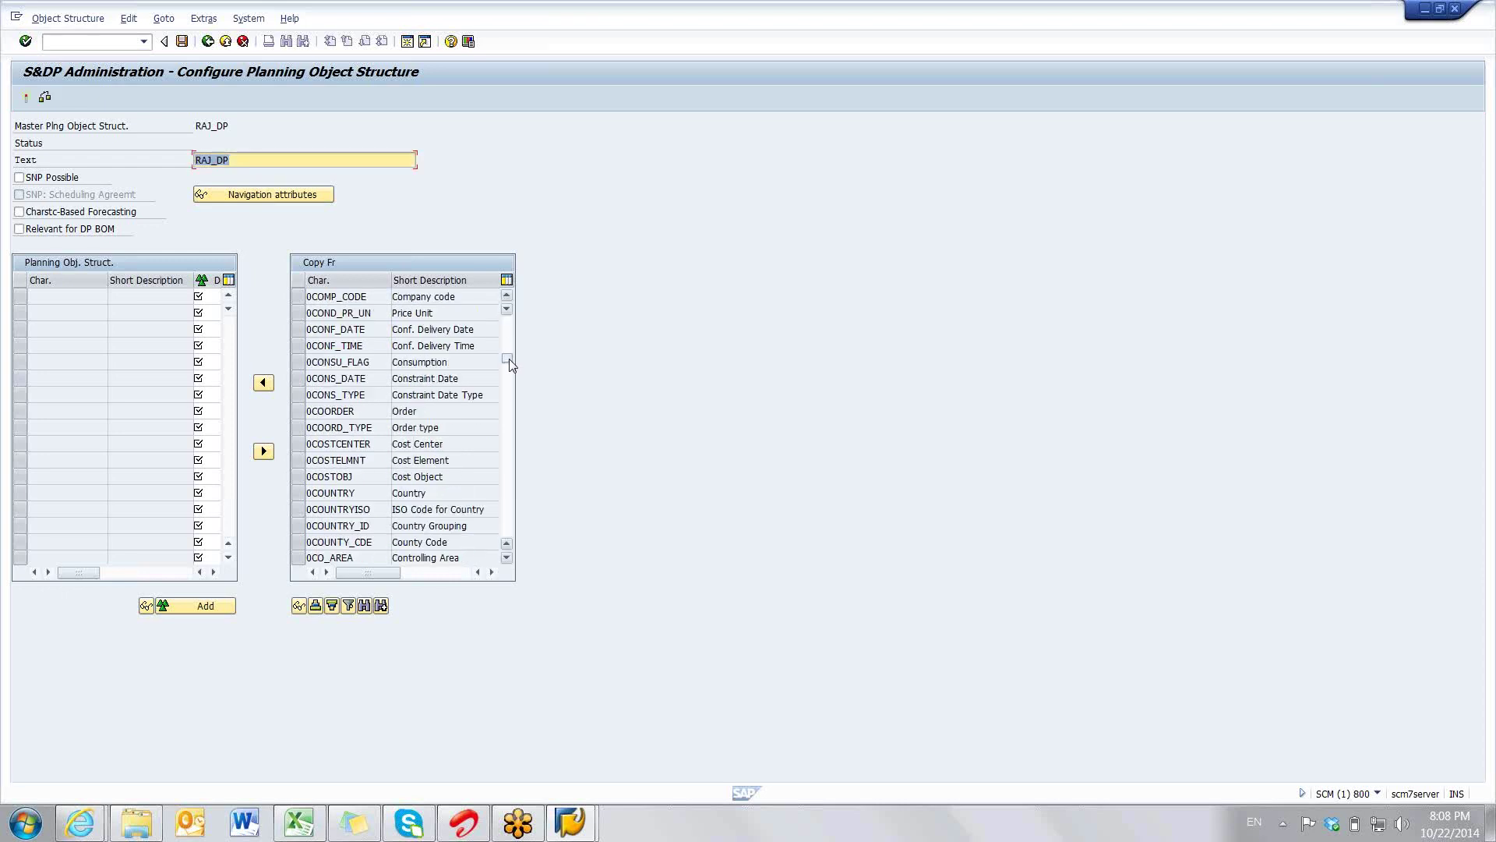
pyautogui.click(508, 343)
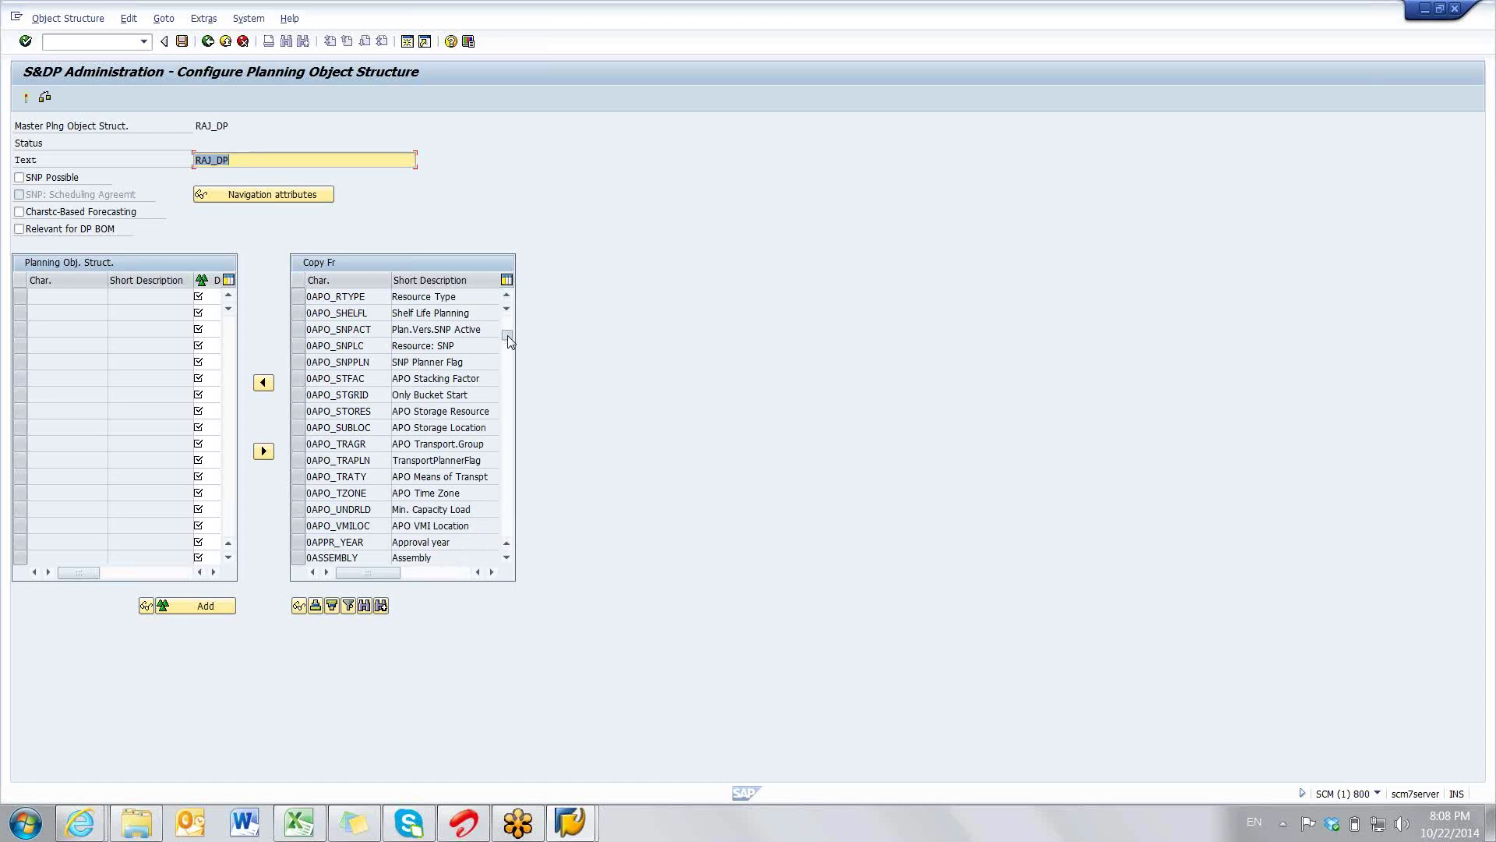
pyautogui.click(508, 339)
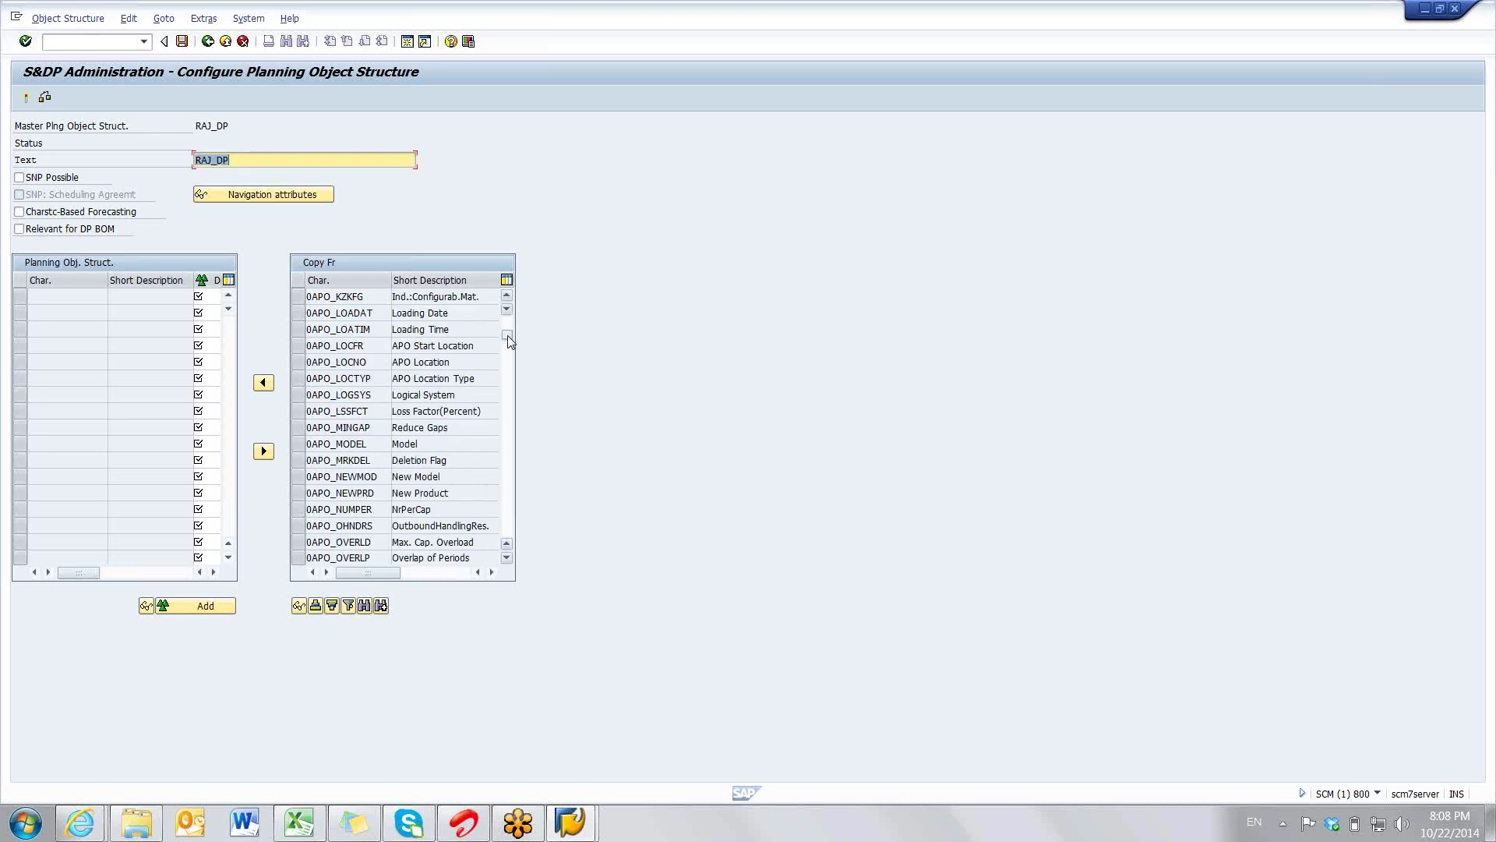
pyautogui.click(307, 365)
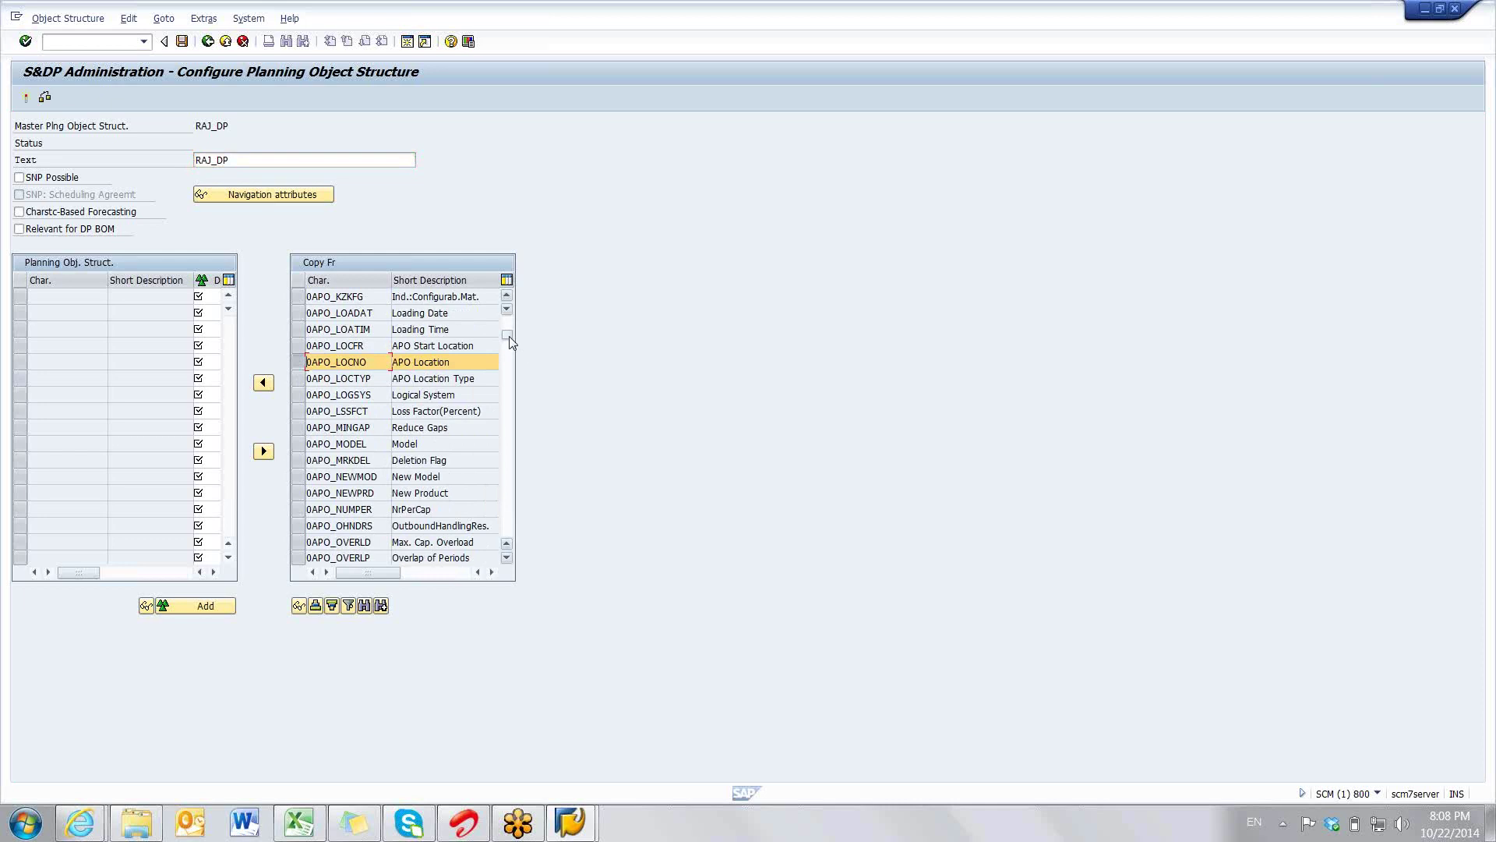
pyautogui.moveTo(511, 341); pyautogui.dragTo(506, 480)
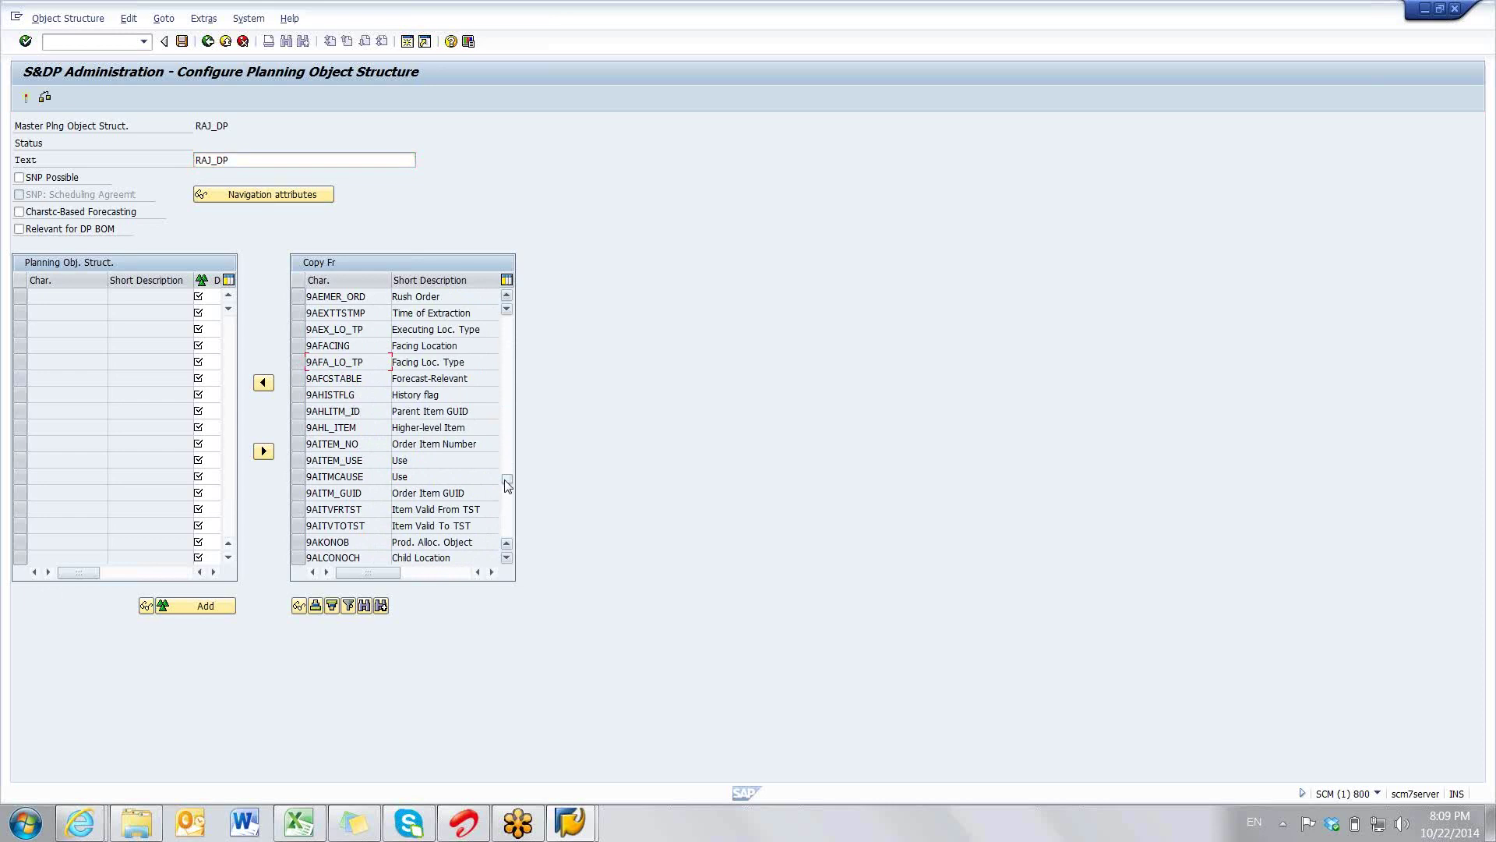
# - Select 9AMATNR (APO Product) in the Copy Fr list and mark 0APO_LOCNO in the structure
pyautogui.click(508, 489)
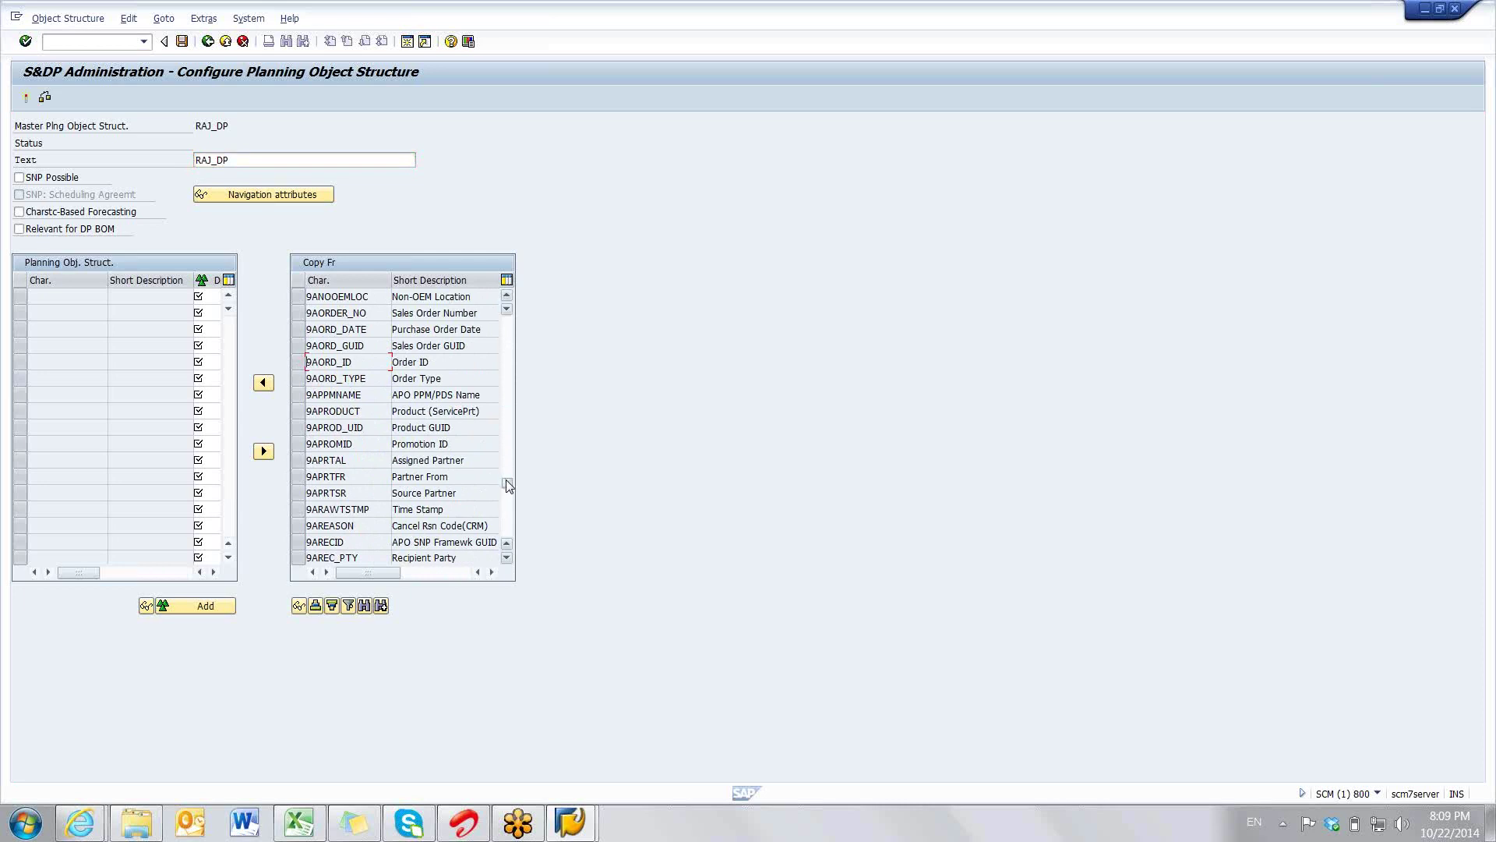
pyautogui.moveTo(508, 484); pyautogui.dragTo(507, 491)
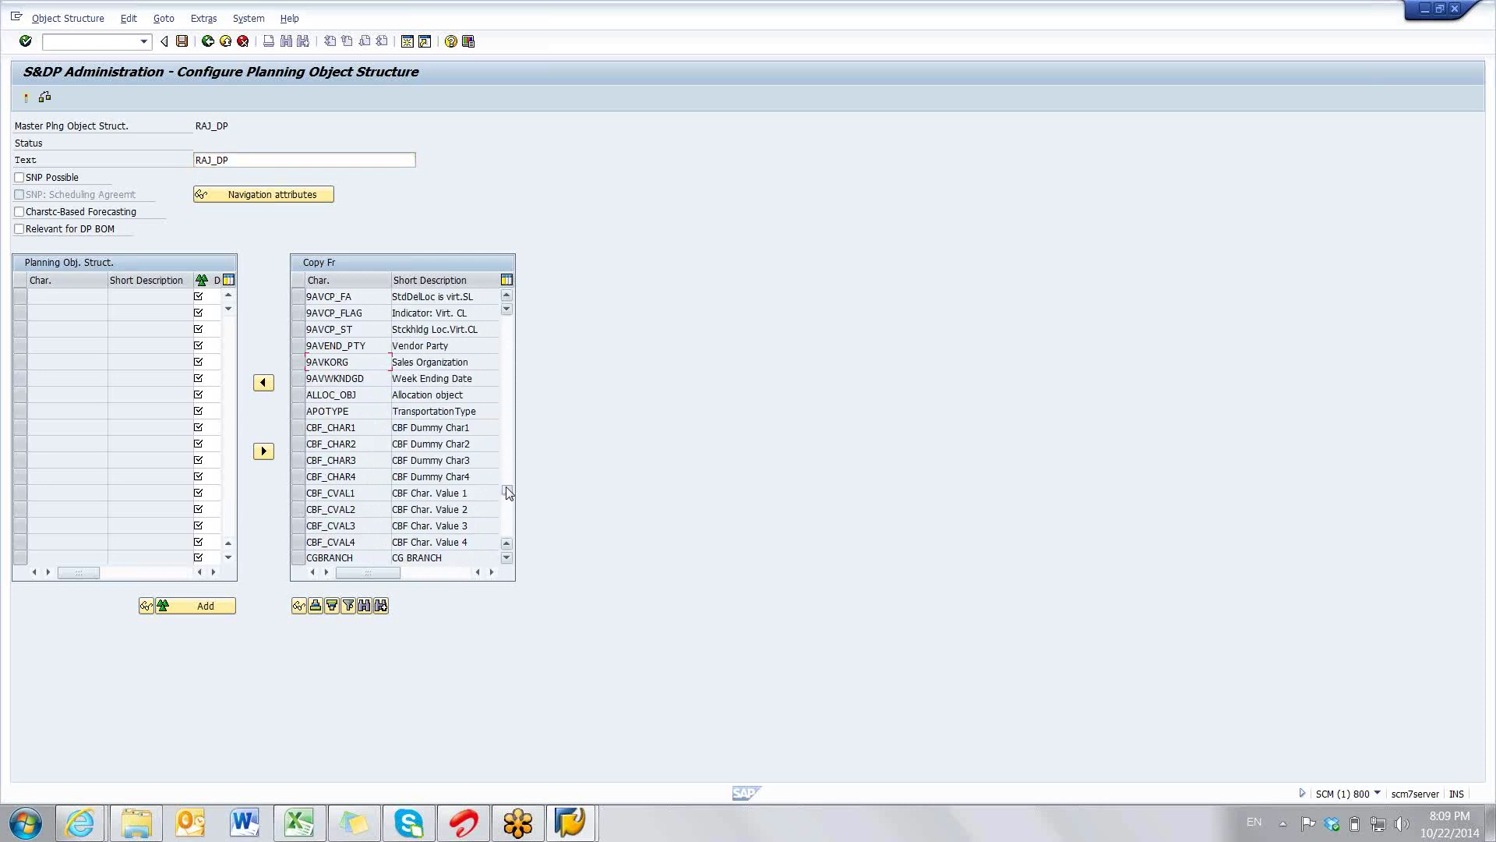
pyautogui.click(357, 542)
pyautogui.moveTo(511, 489); pyautogui.dragTo(512, 484)
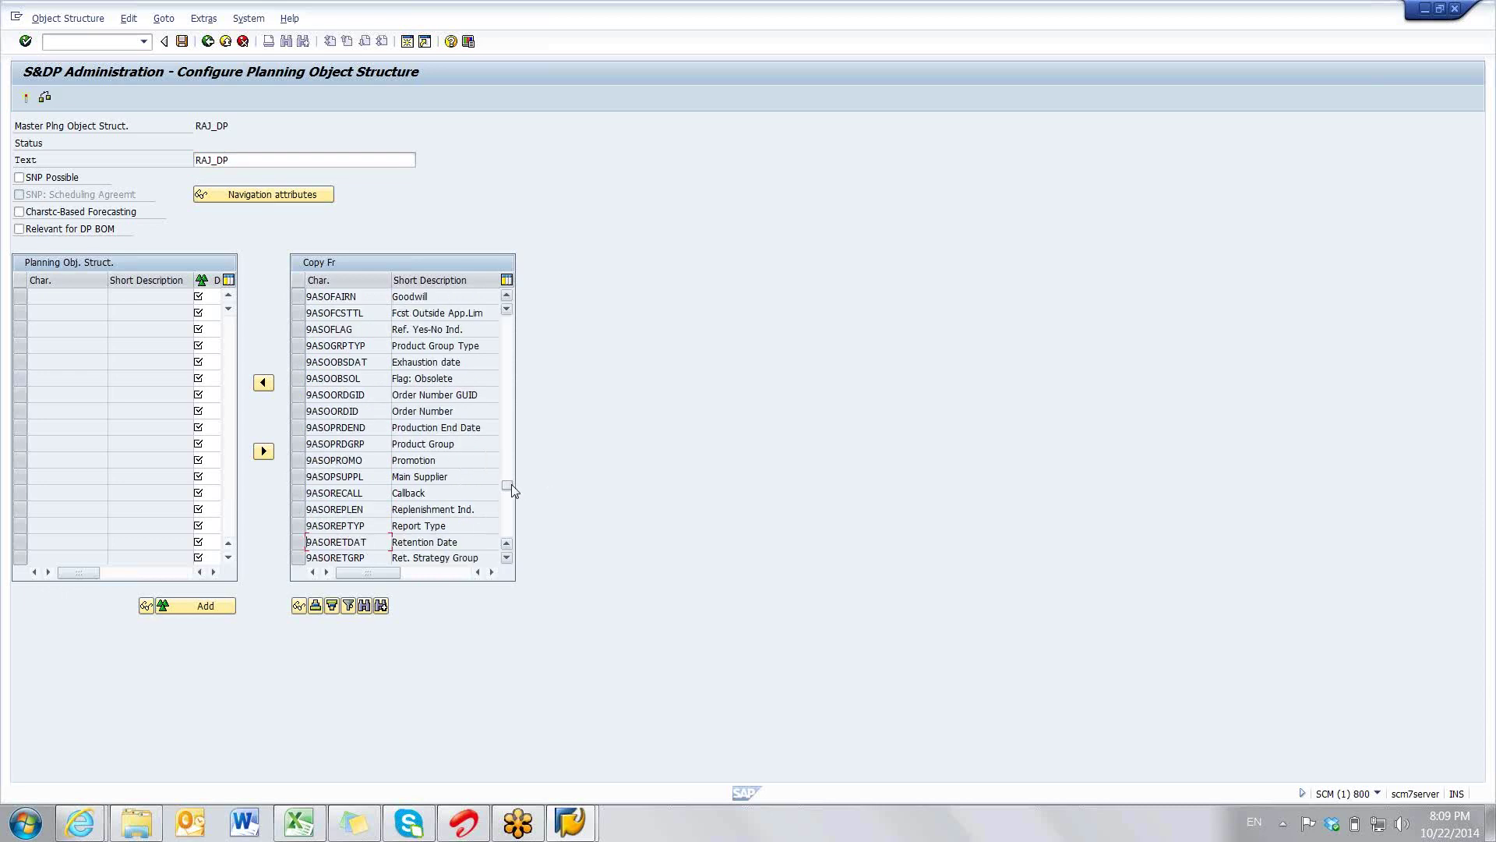
pyautogui.moveTo(511, 486); pyautogui.dragTo(512, 483)
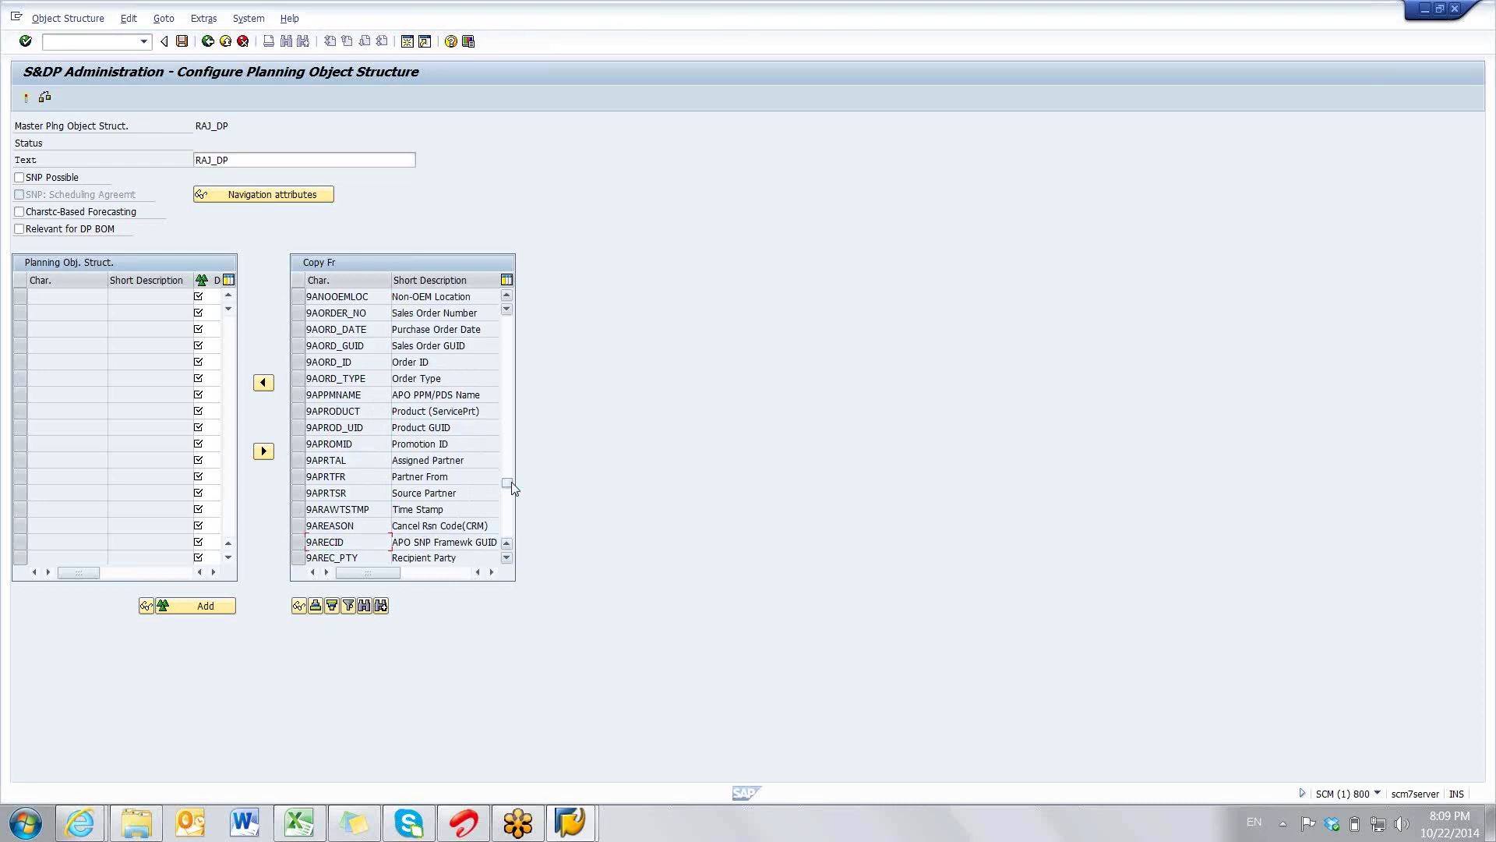
pyautogui.moveTo(513, 488); pyautogui.dragTo(513, 486)
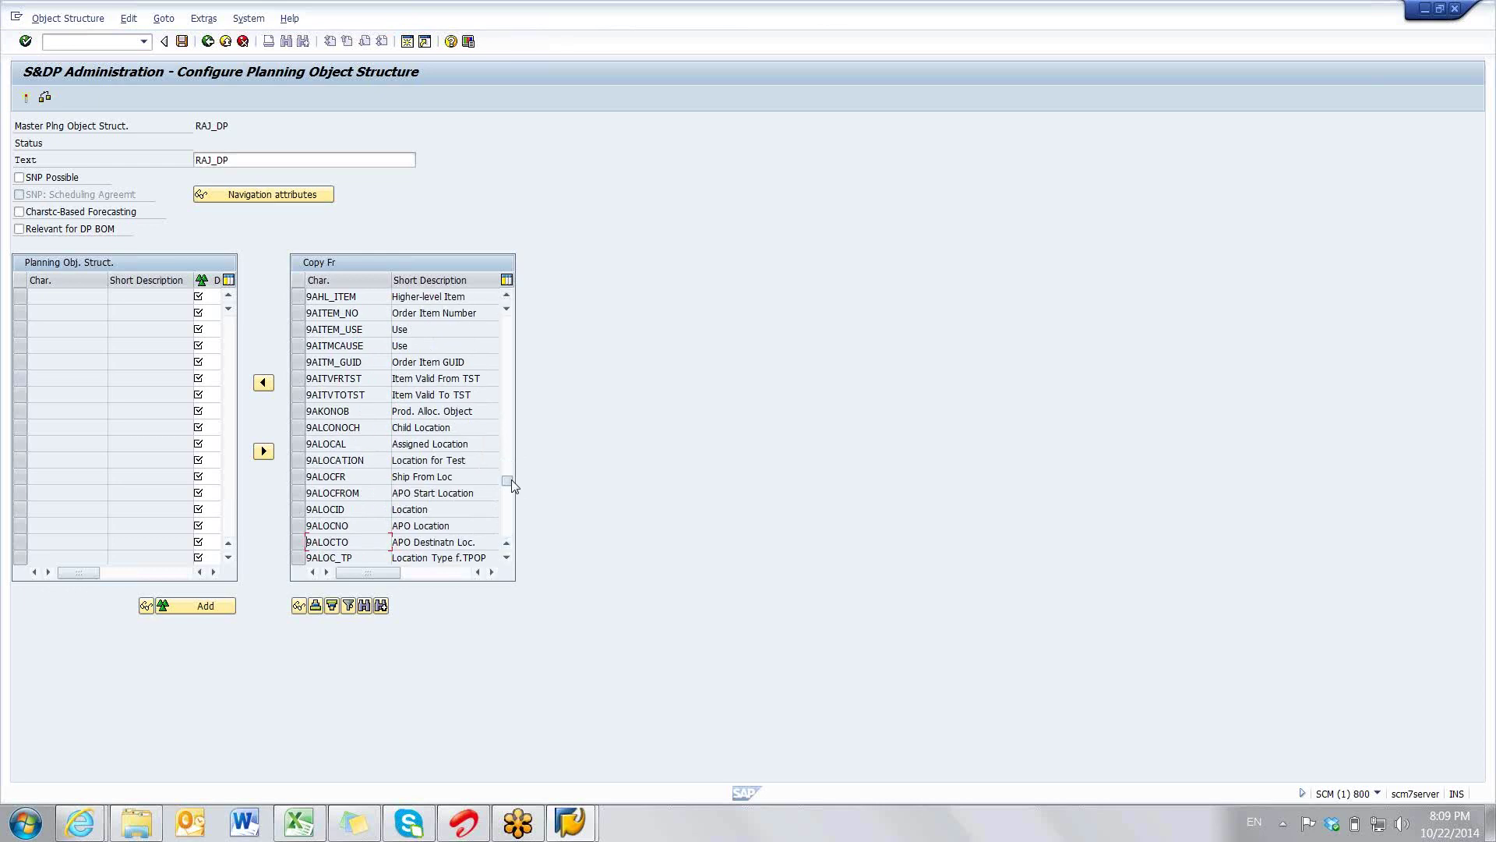
pyautogui.scroll(-5, 497, 465)
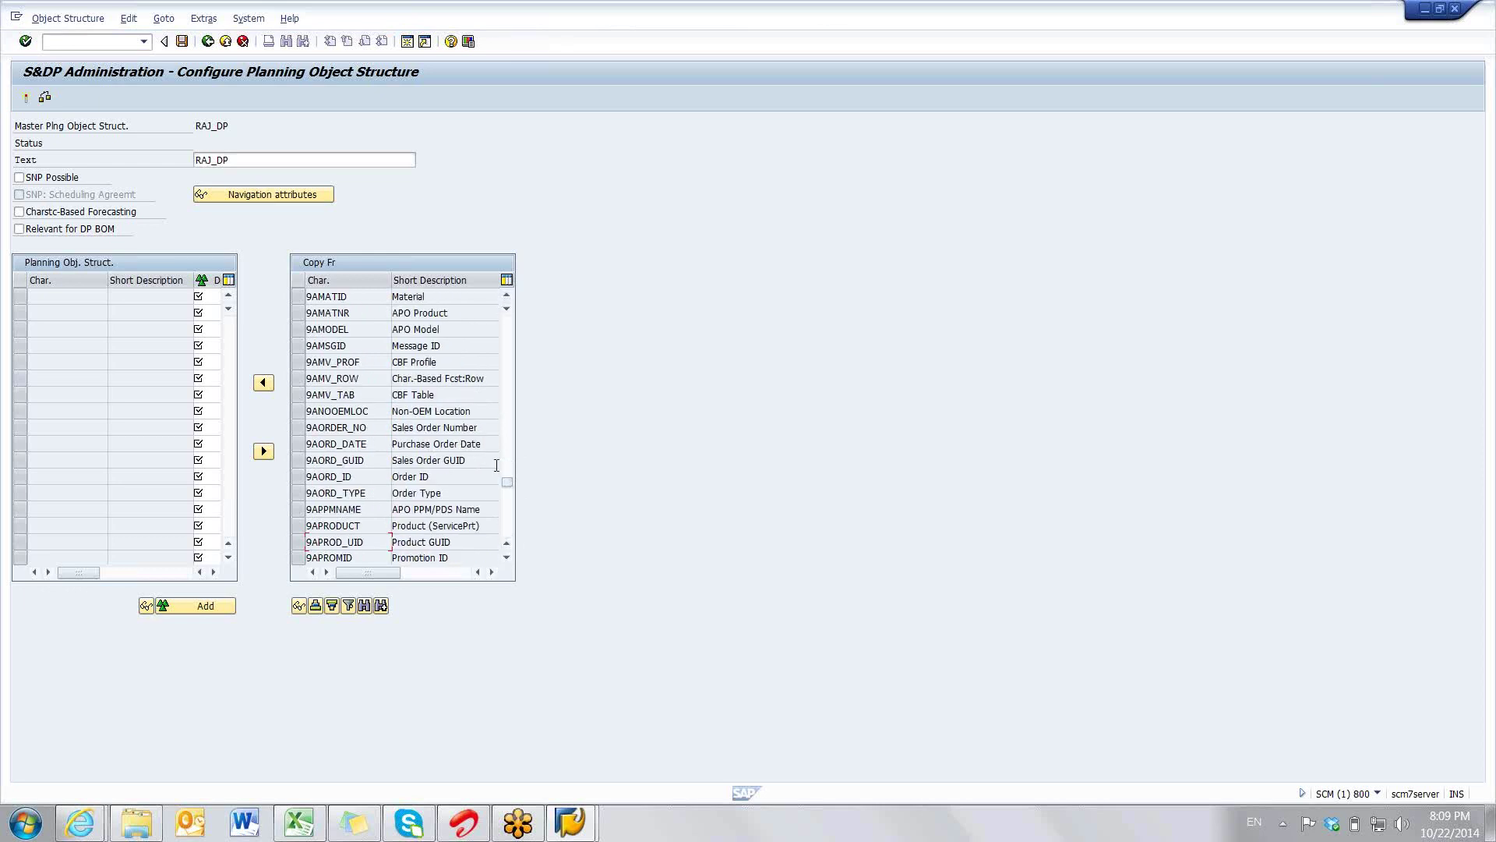
pyautogui.click(298, 315)
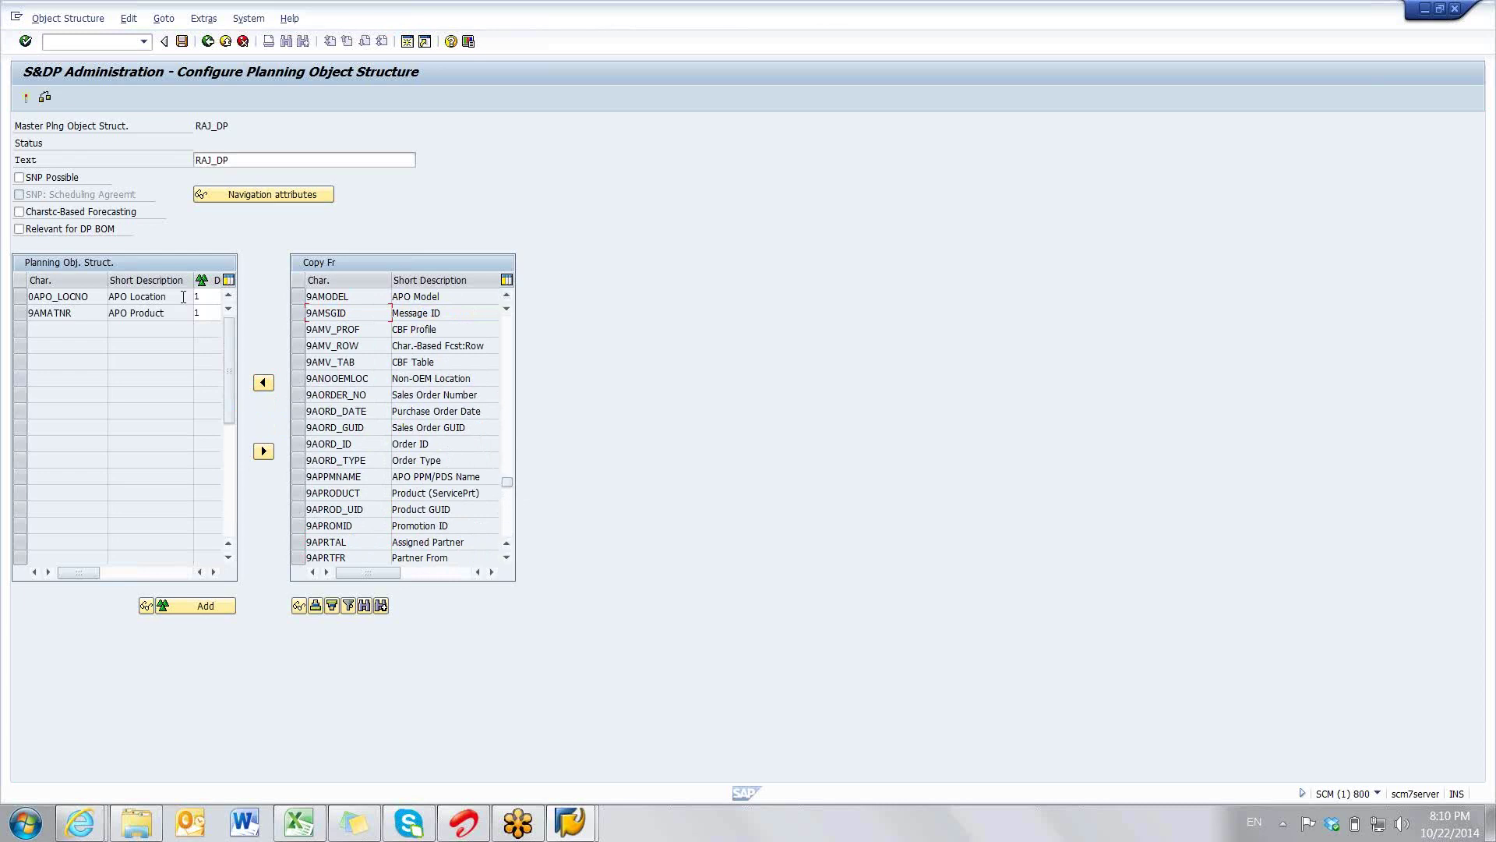
pyautogui.click(20, 296)
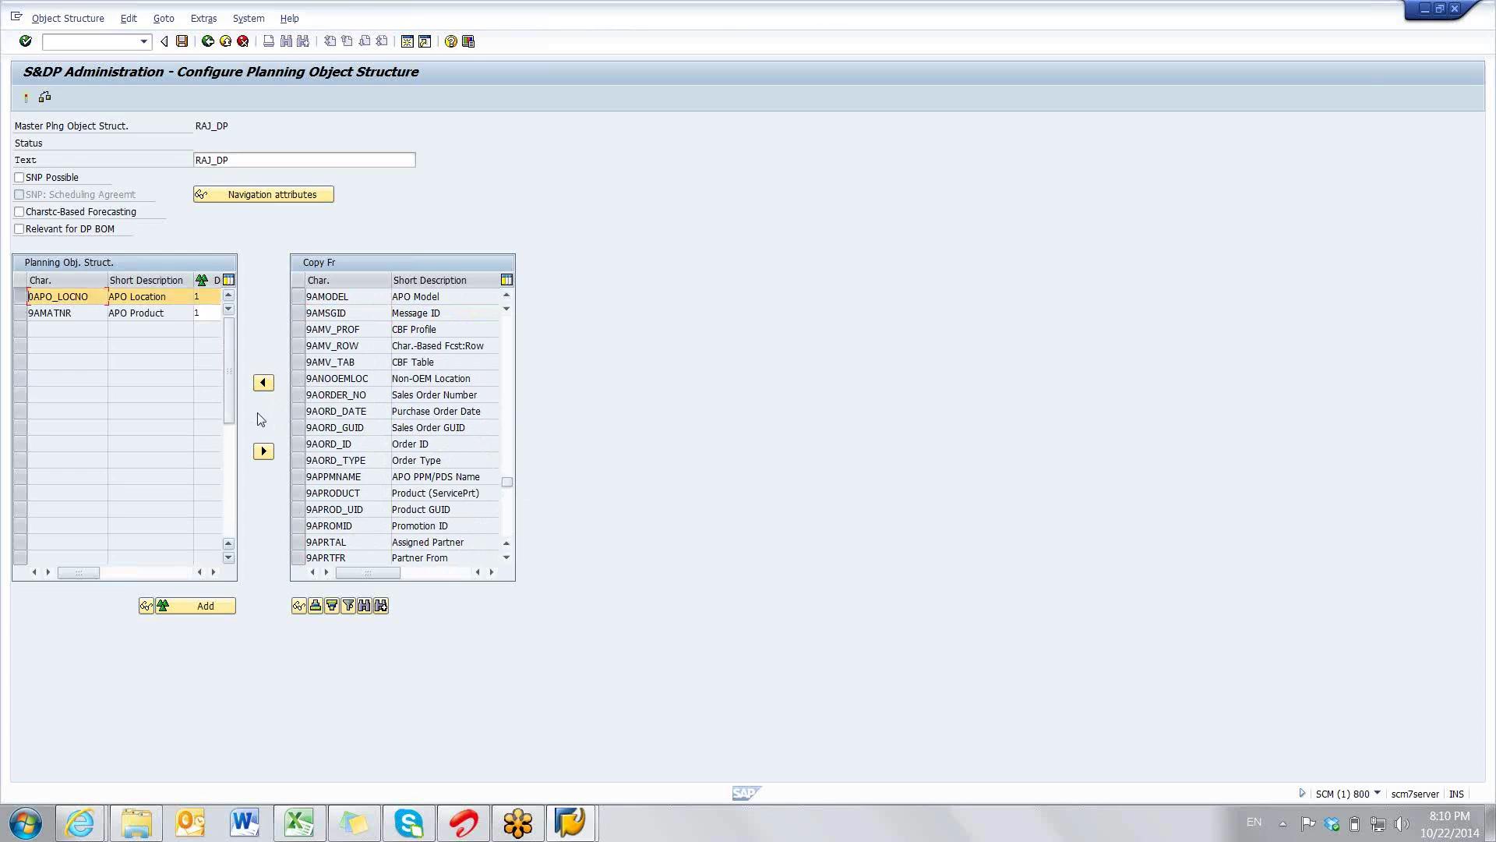
# - Remove 0APO_LOCNO from the structure and add 9ALOCNO (APO Location) instead
pyautogui.click(264, 452)
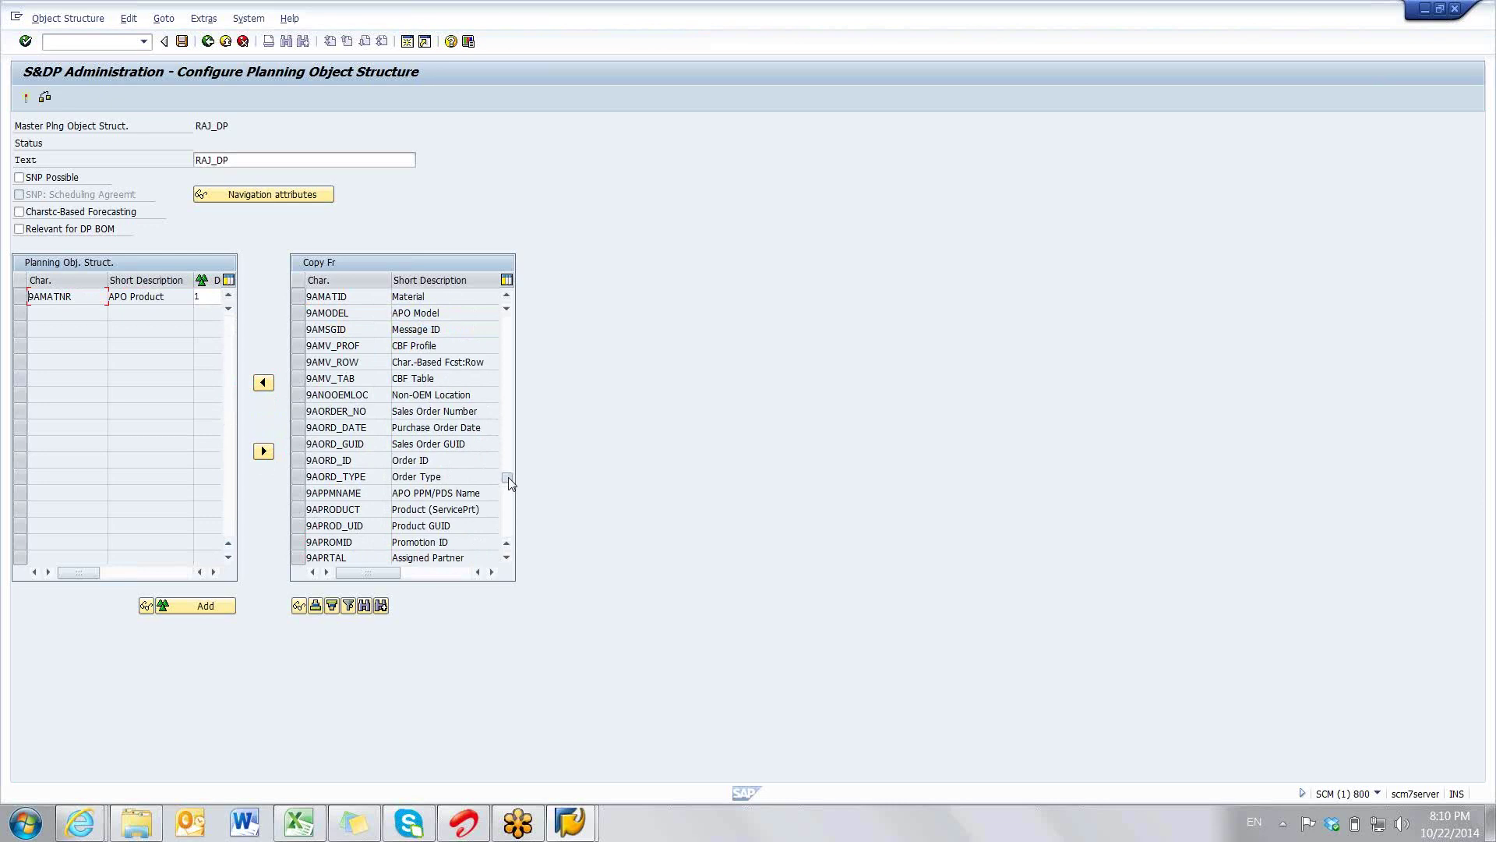
pyautogui.scroll(10, 511, 482)
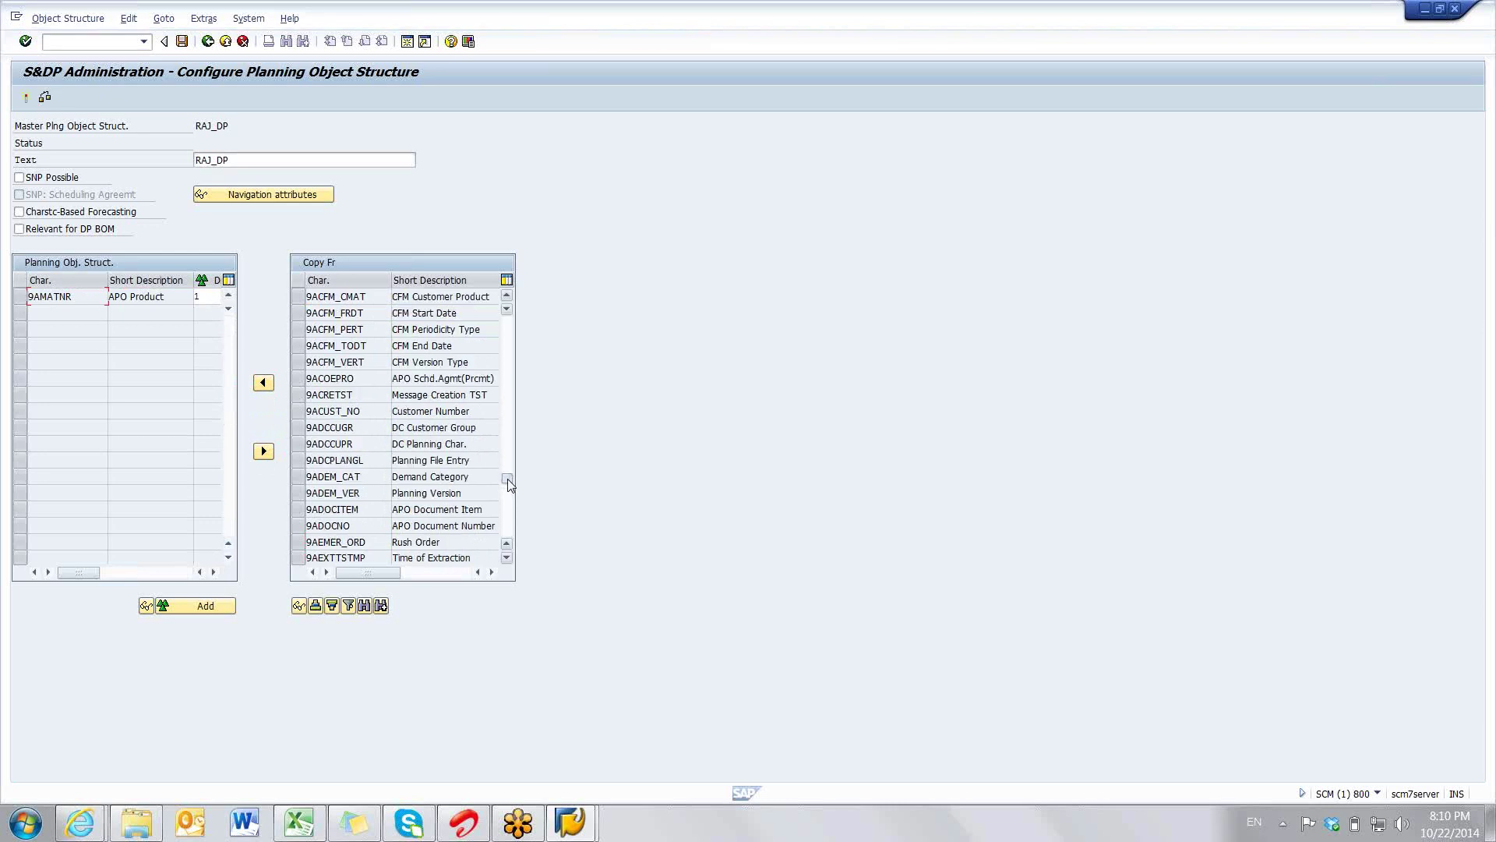
pyautogui.scroll(-5, 510, 482)
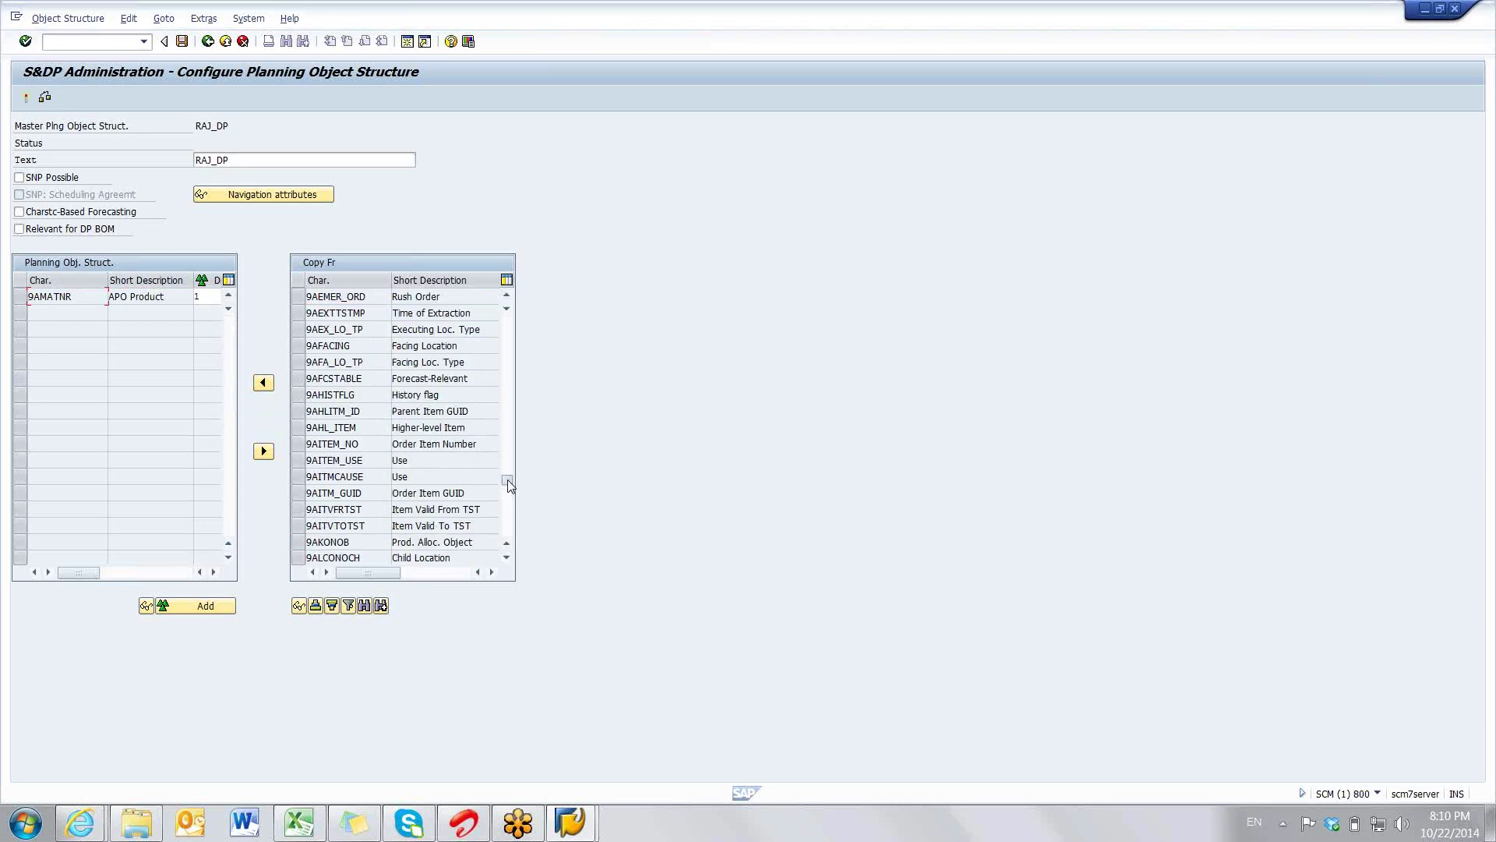
pyautogui.scroll(-2, 508, 537)
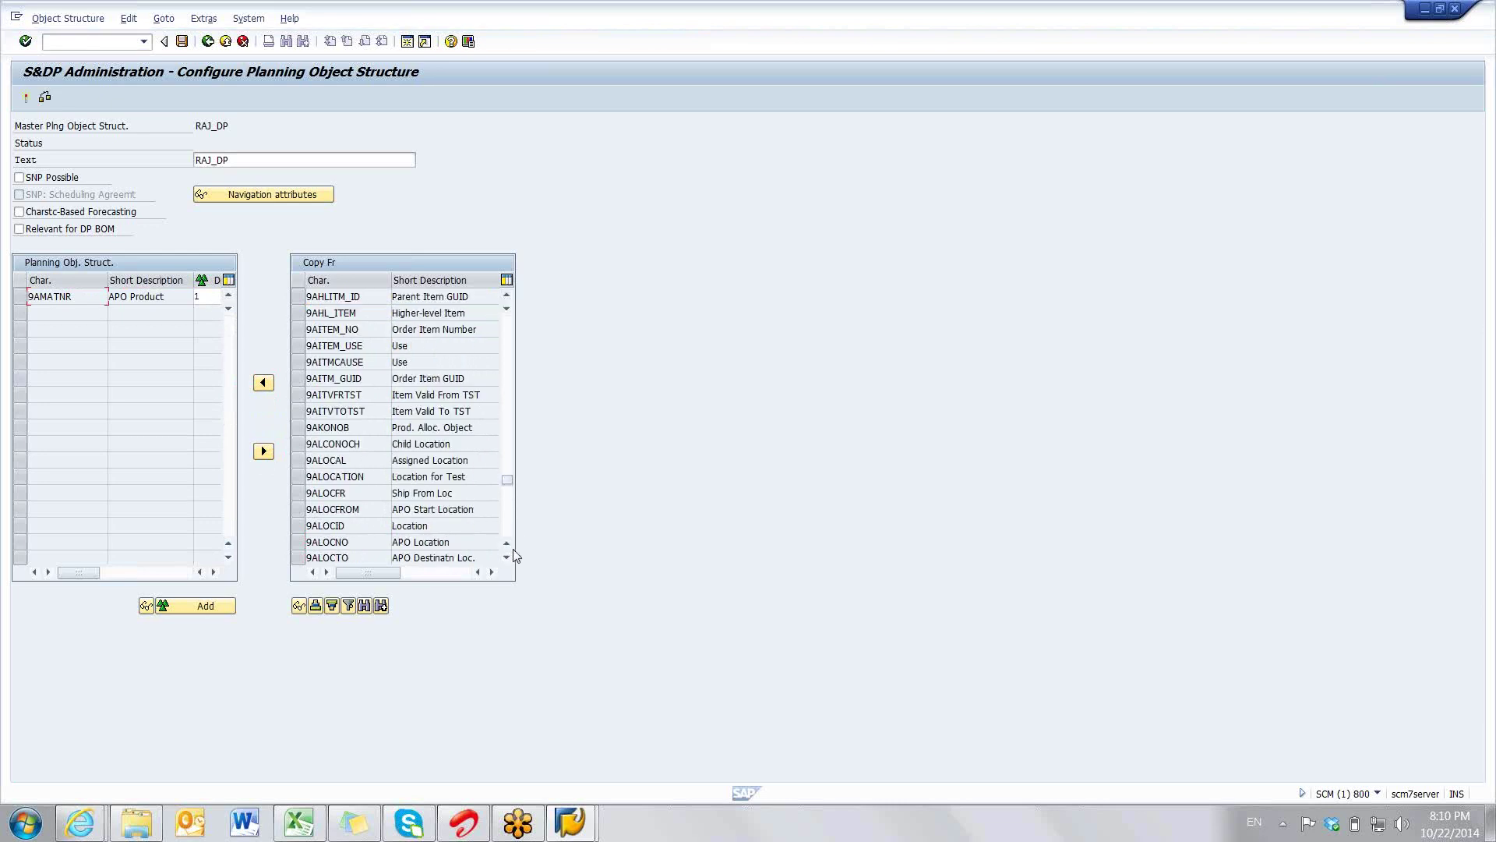
pyautogui.click(297, 542)
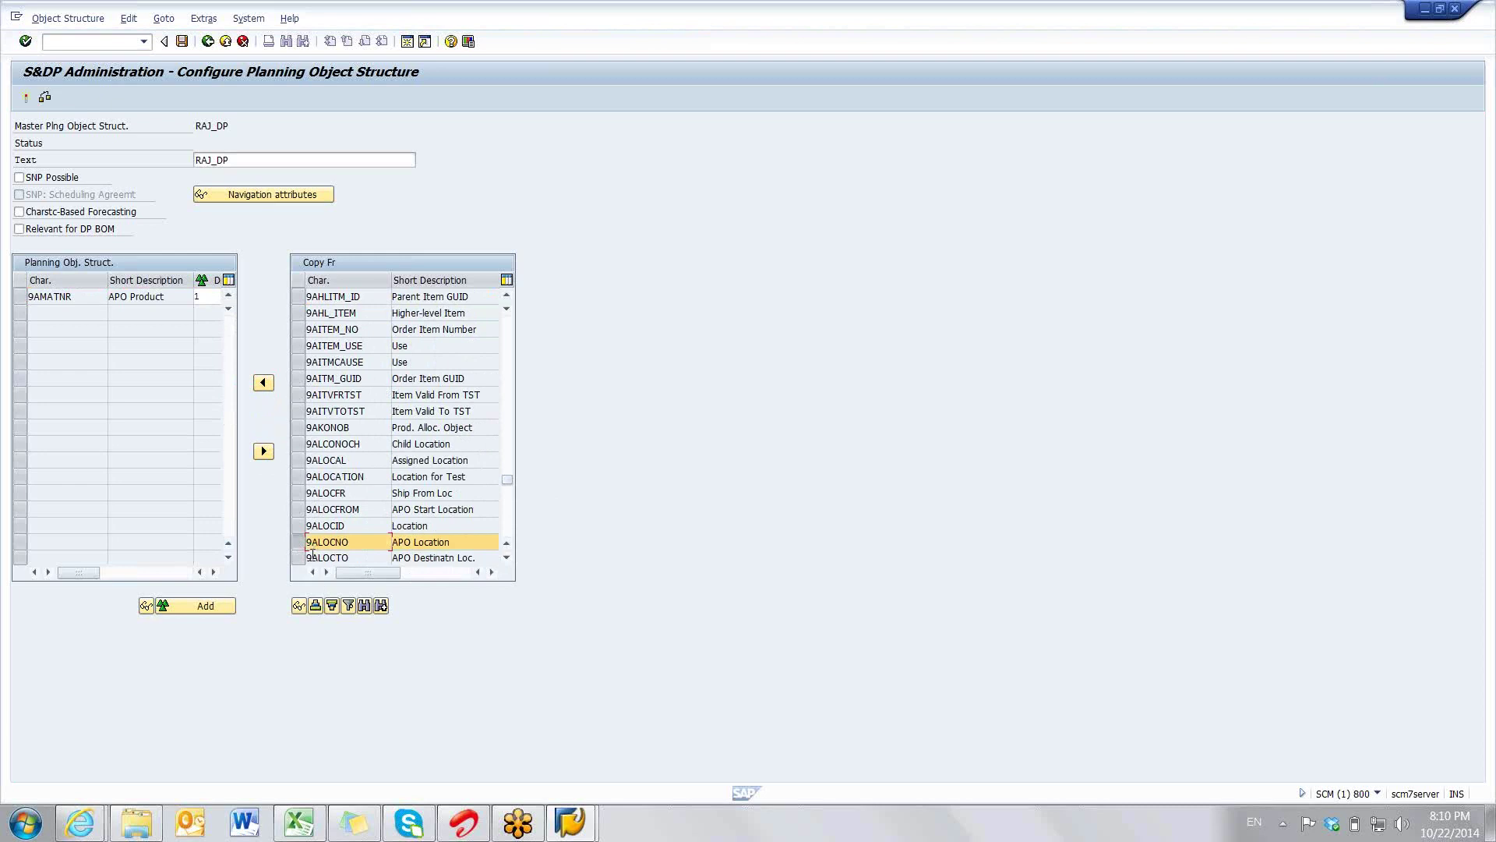
pyautogui.click(263, 383)
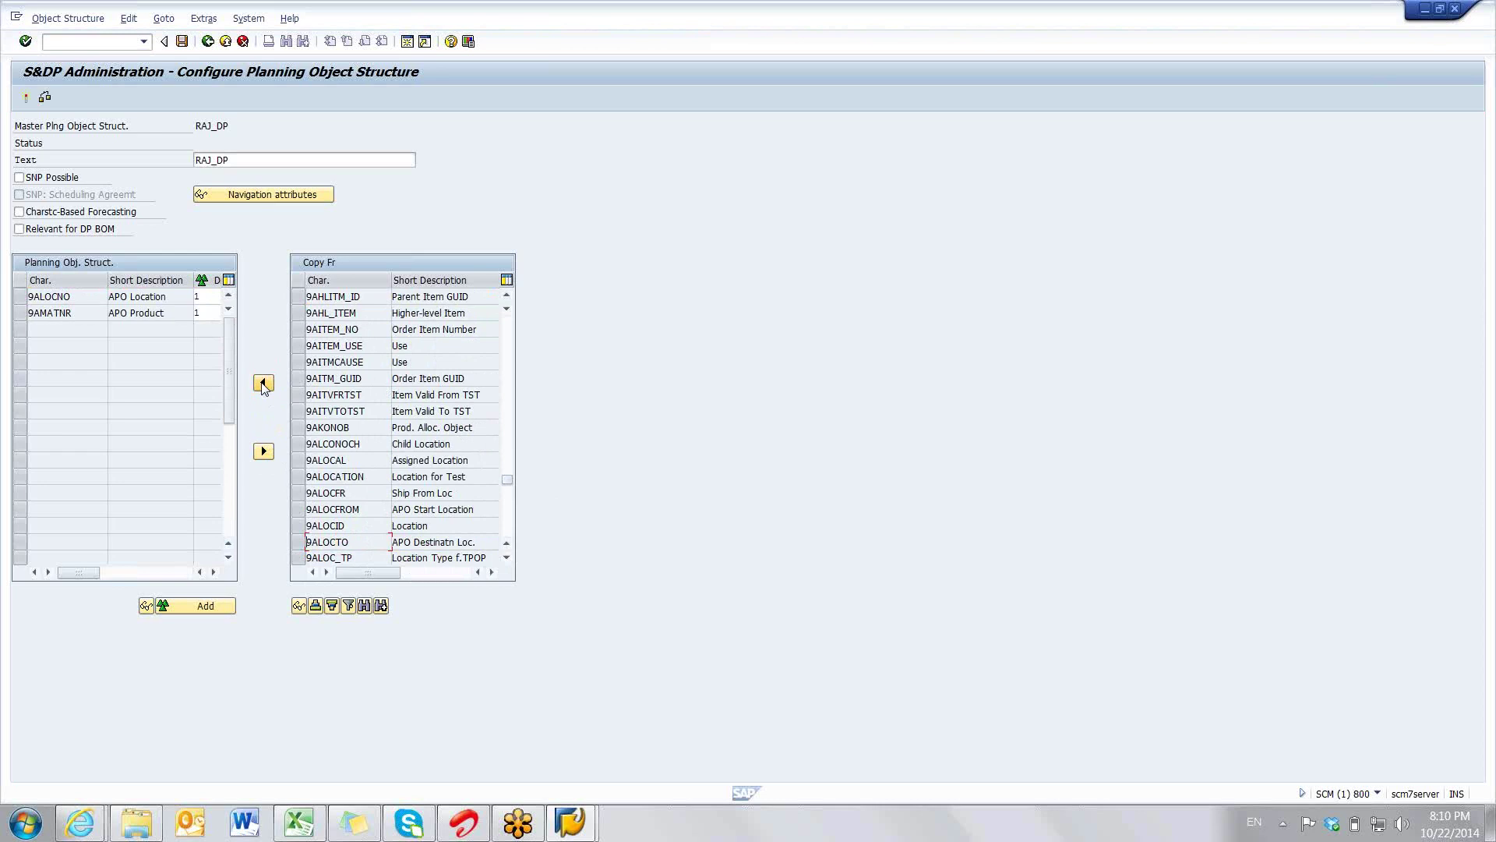
# - Check the DIVISION column in the Excel workbook, then return to the structure setup
pyautogui.click(510, 495)
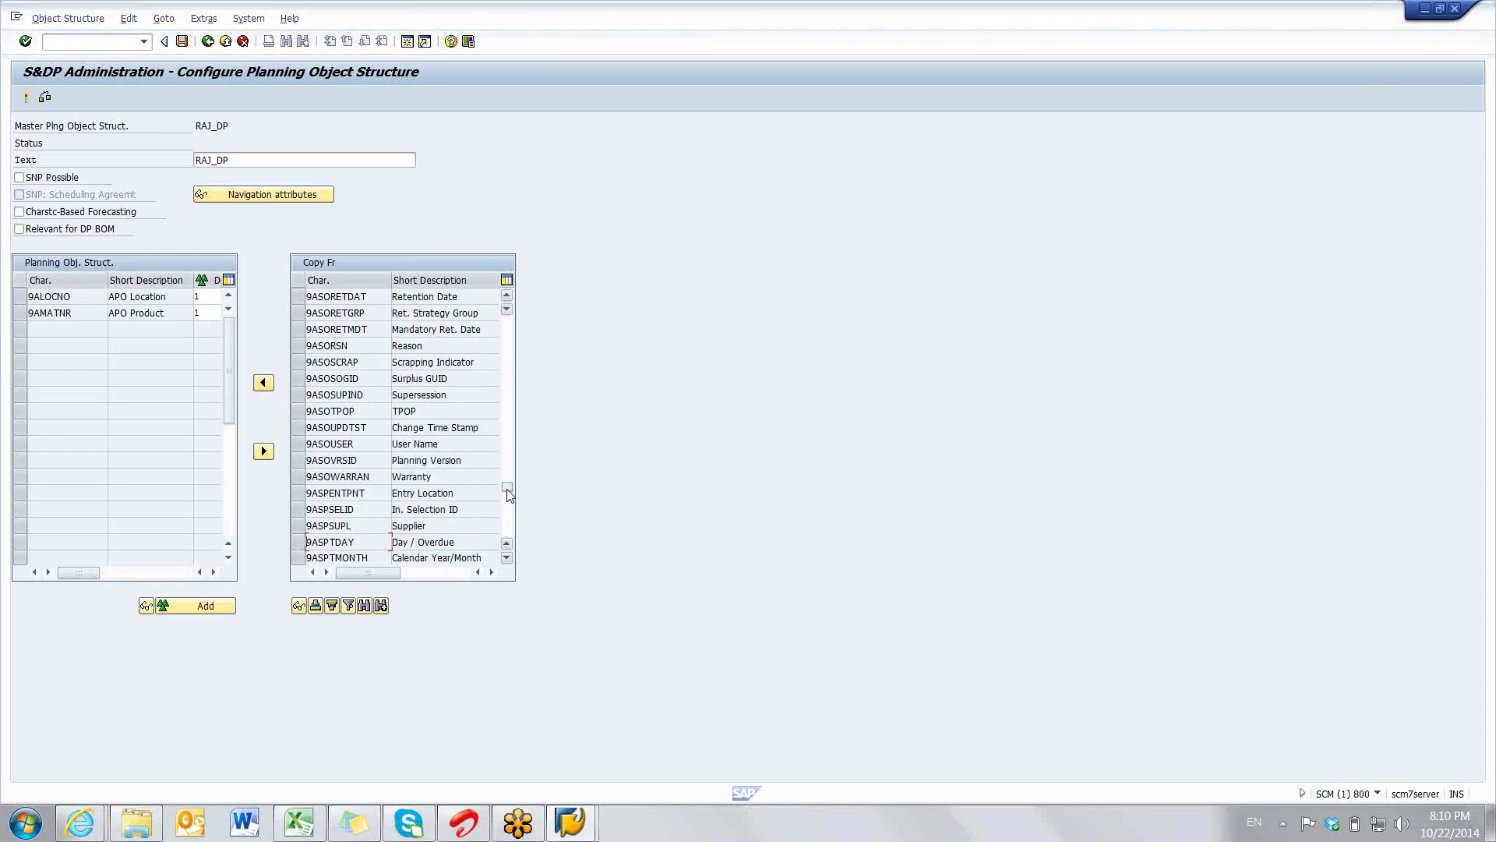
pyautogui.hotkey('alt', 'Tab')
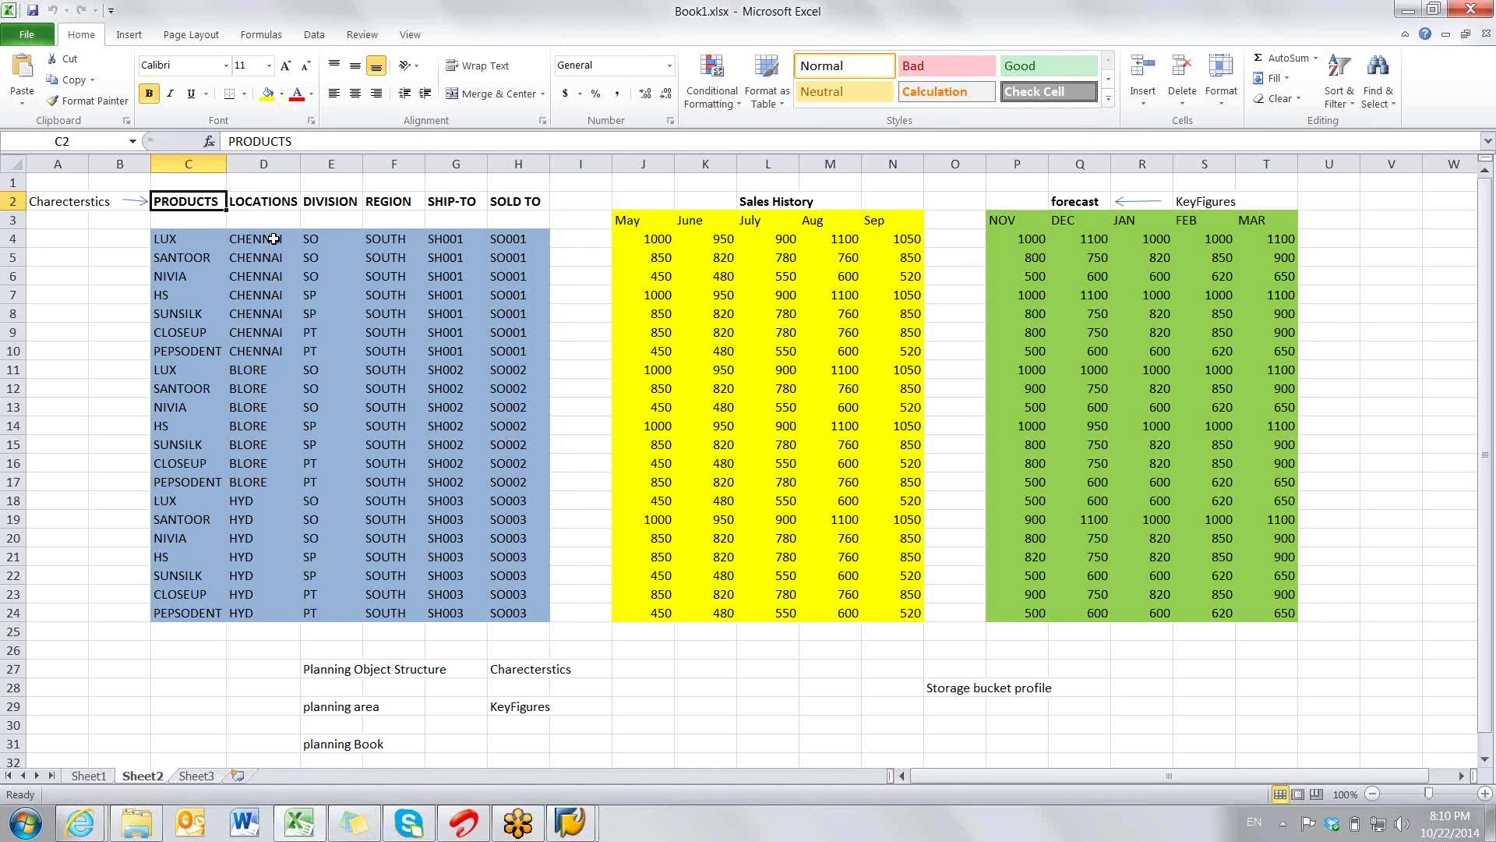
pyautogui.click(334, 208)
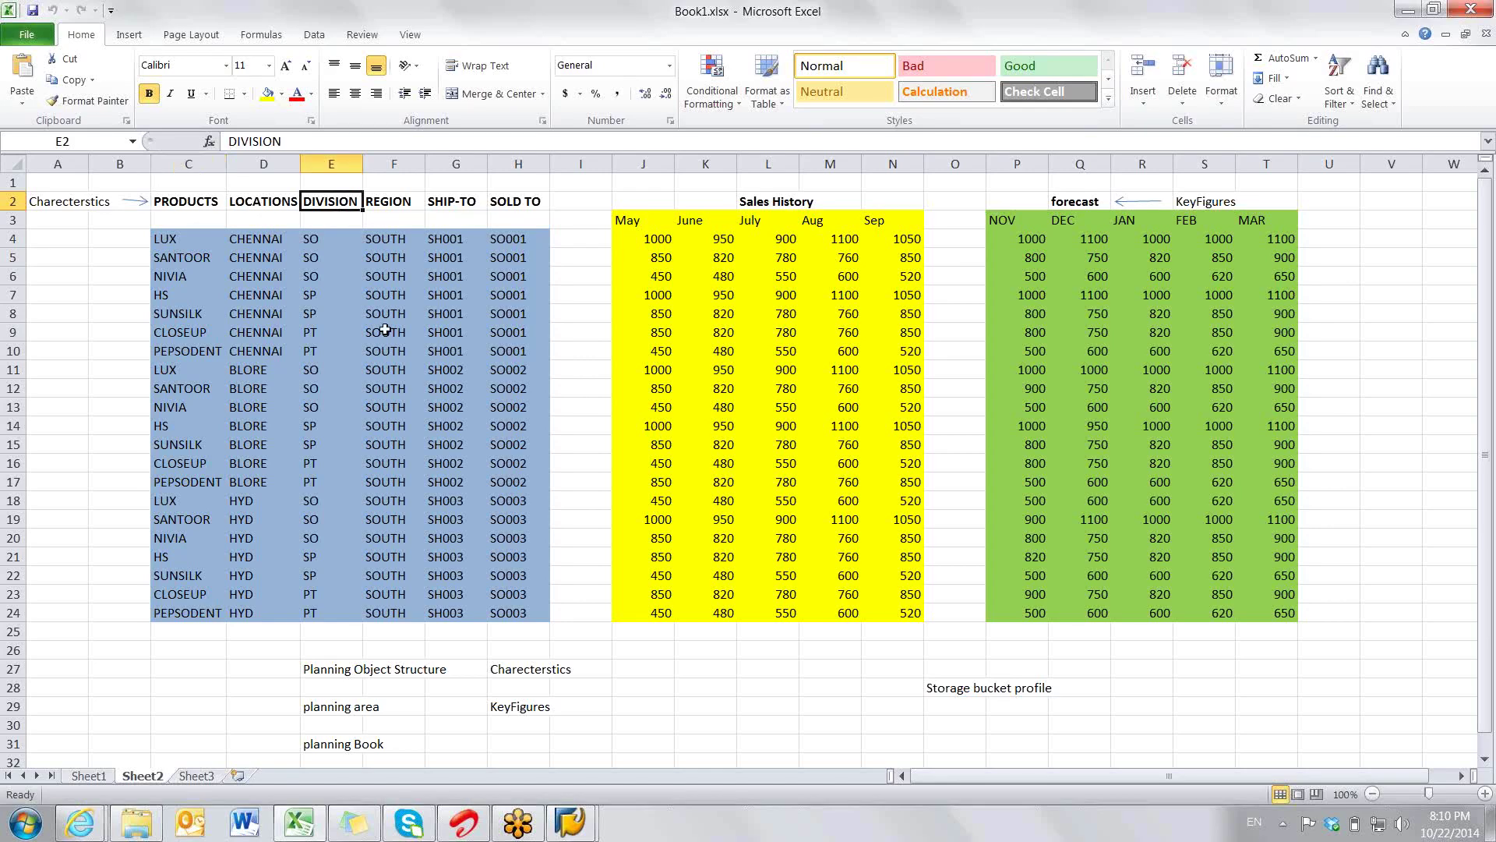
pyautogui.hotkey('alt', 'Tab')
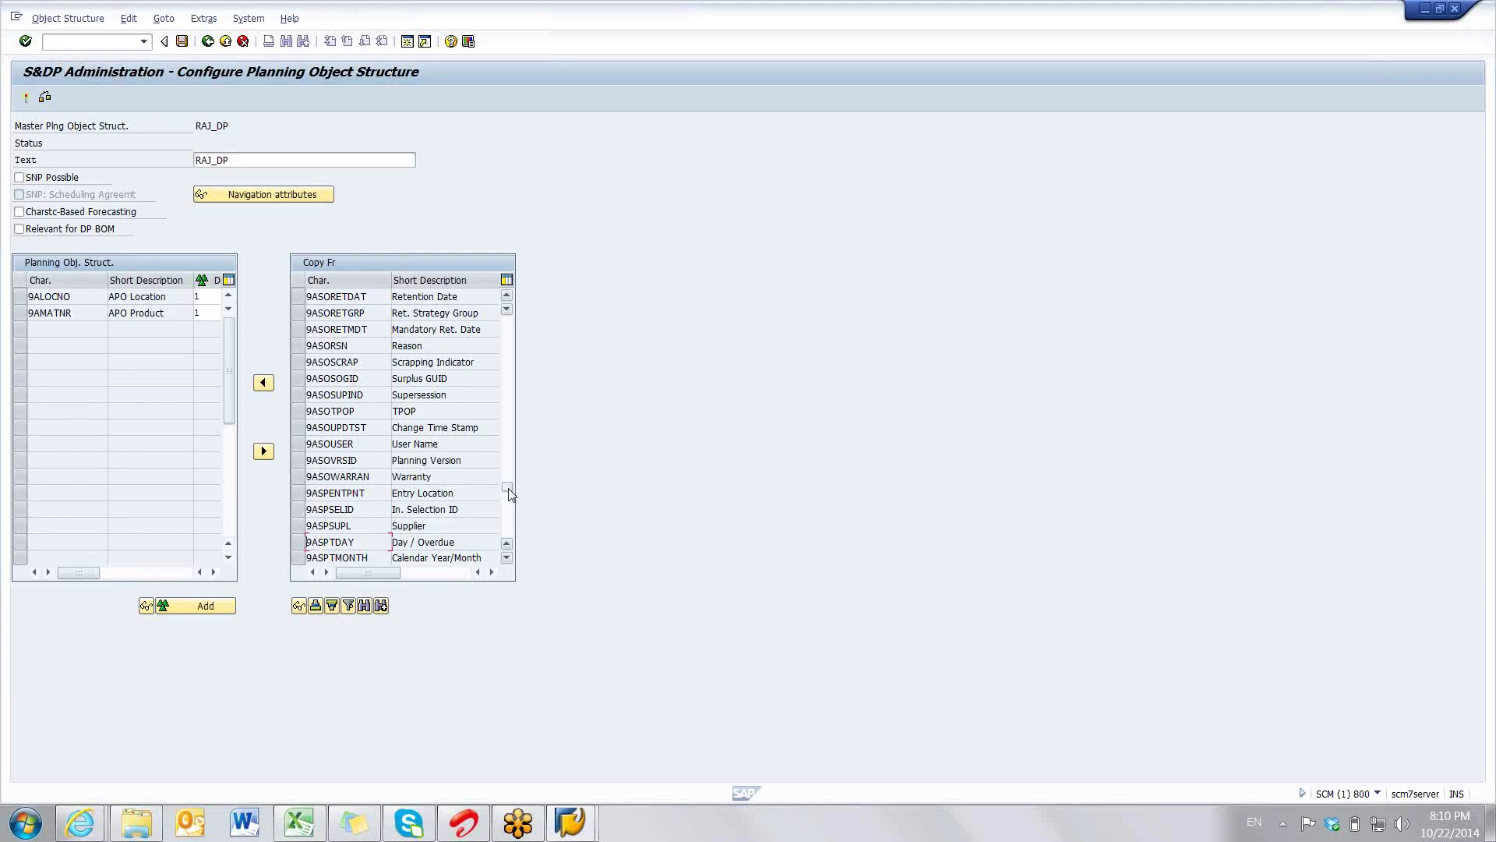
# - Transfer I_REGION and then LOCNO from the Copy Fr list into the RAJ_DP structure
pyautogui.click(511, 506)
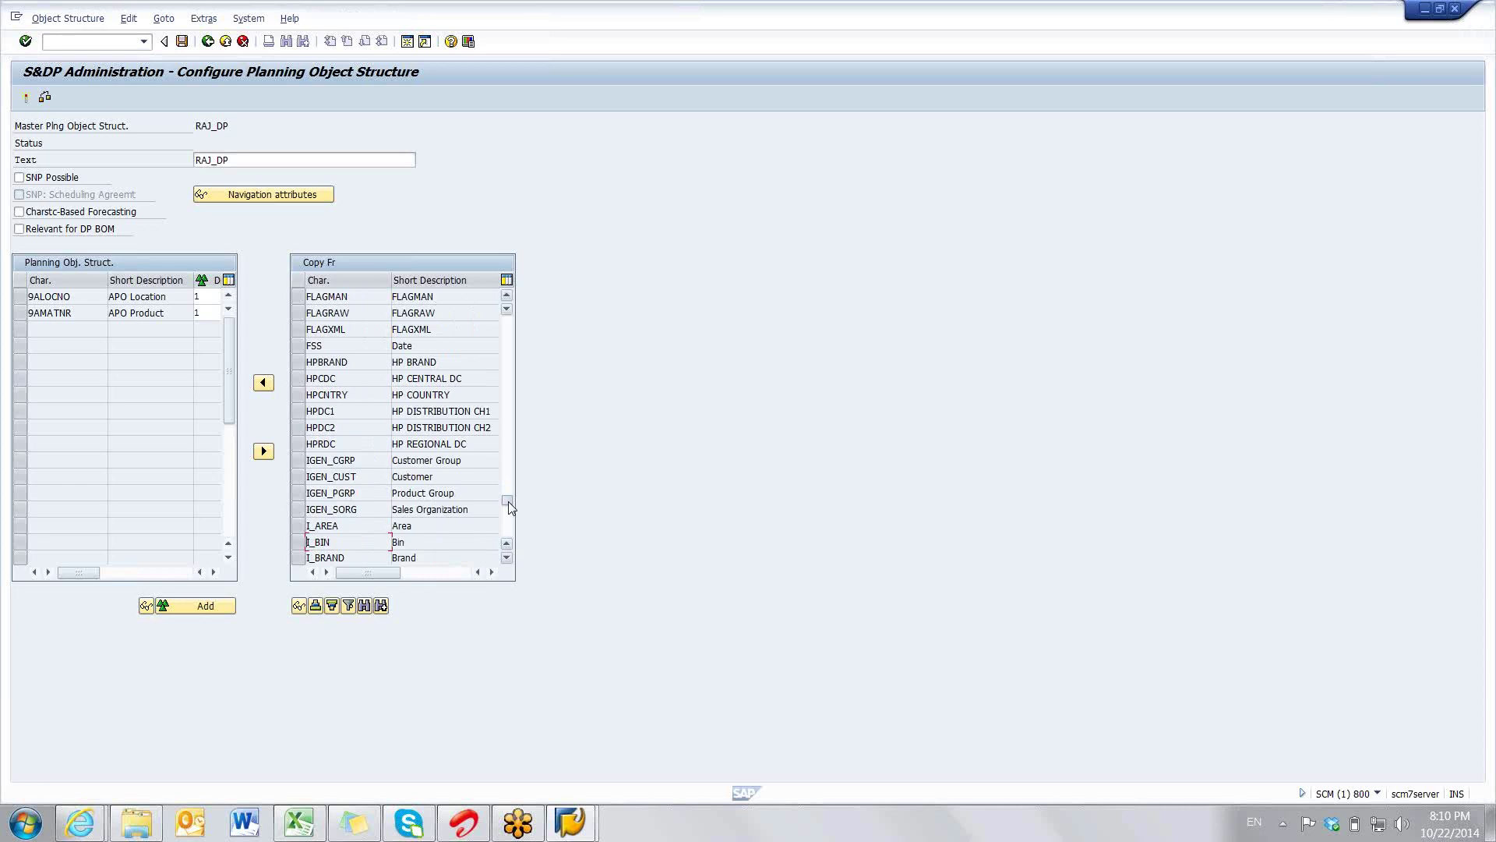
pyautogui.moveTo(510, 506); pyautogui.dragTo(511, 512)
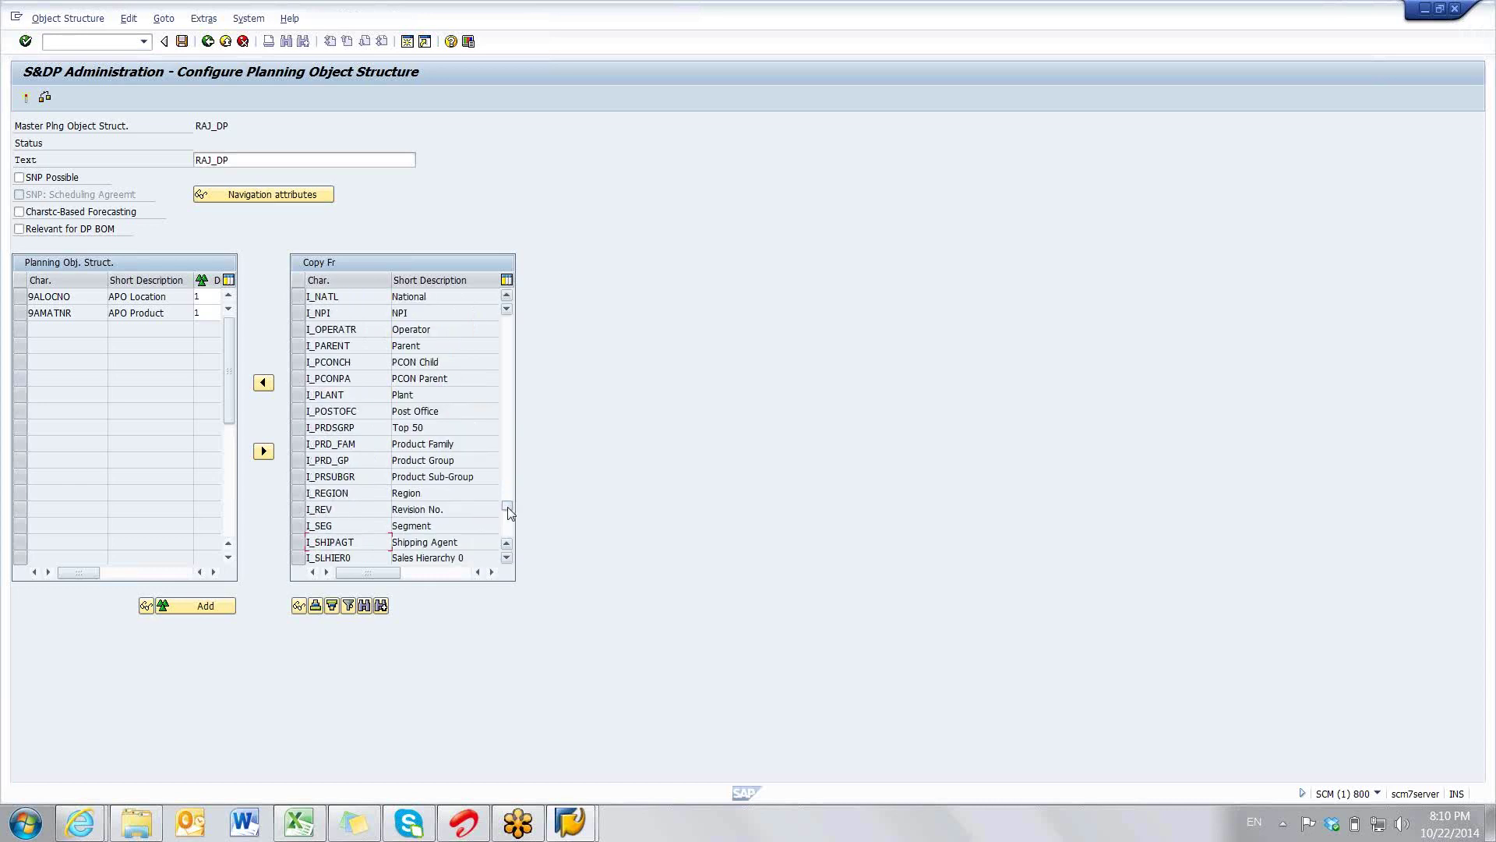
pyautogui.click(299, 492)
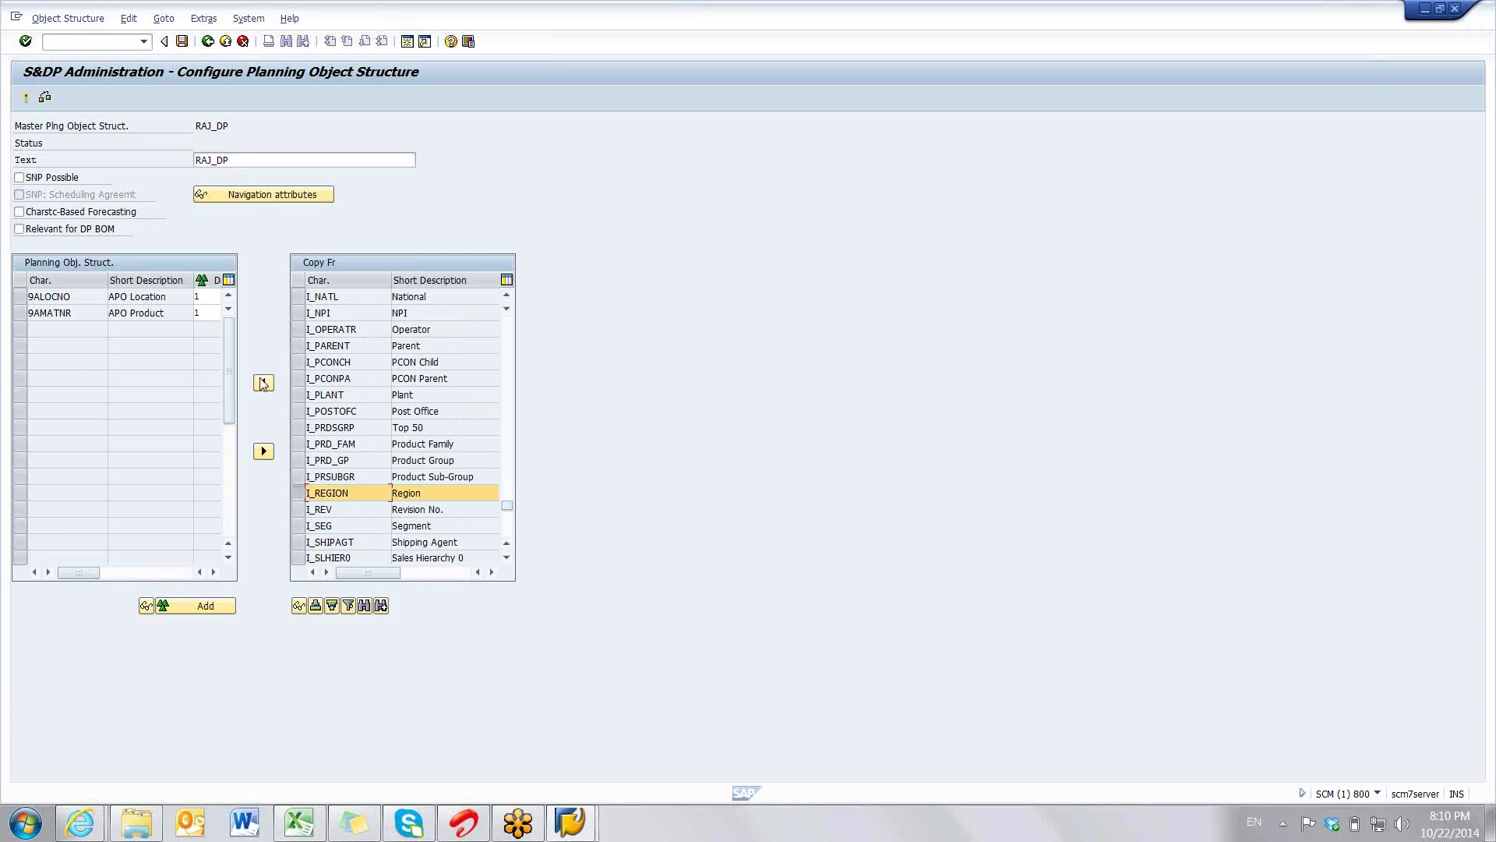
pyautogui.click(262, 382)
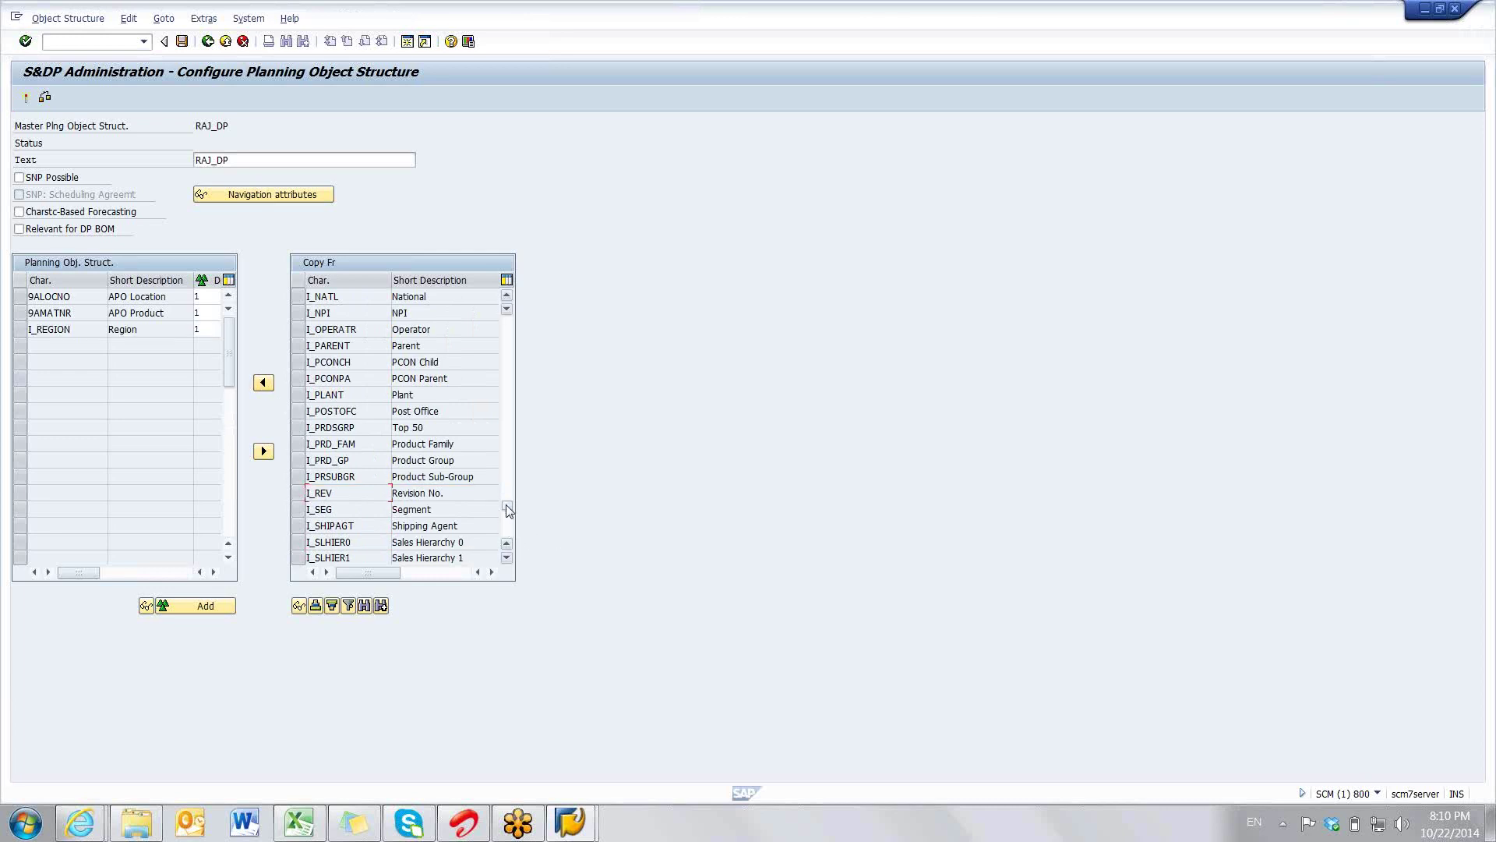
pyautogui.moveTo(508, 510); pyautogui.dragTo(508, 512)
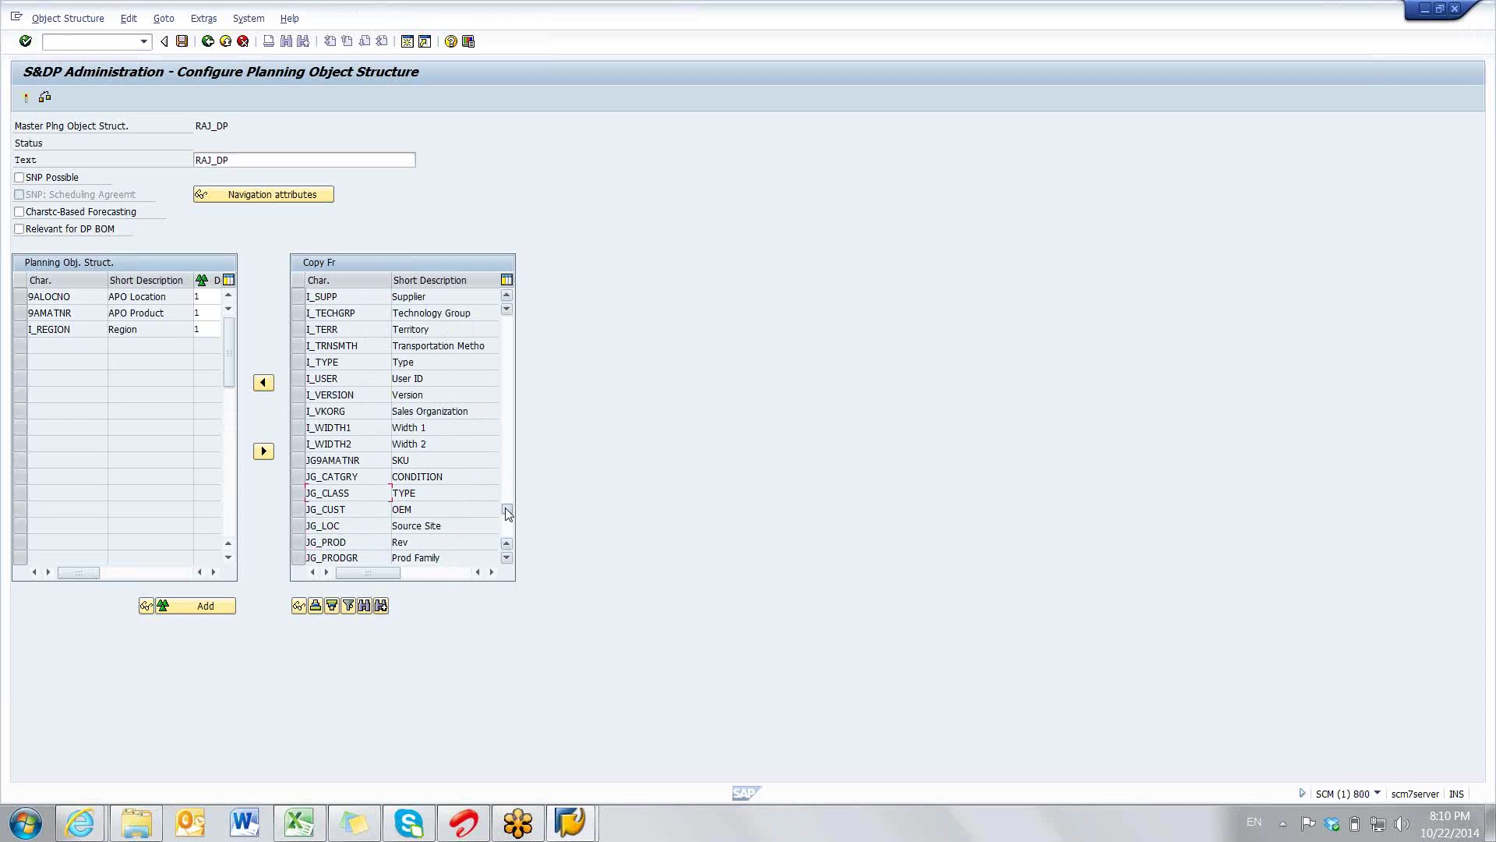
pyautogui.click(508, 512)
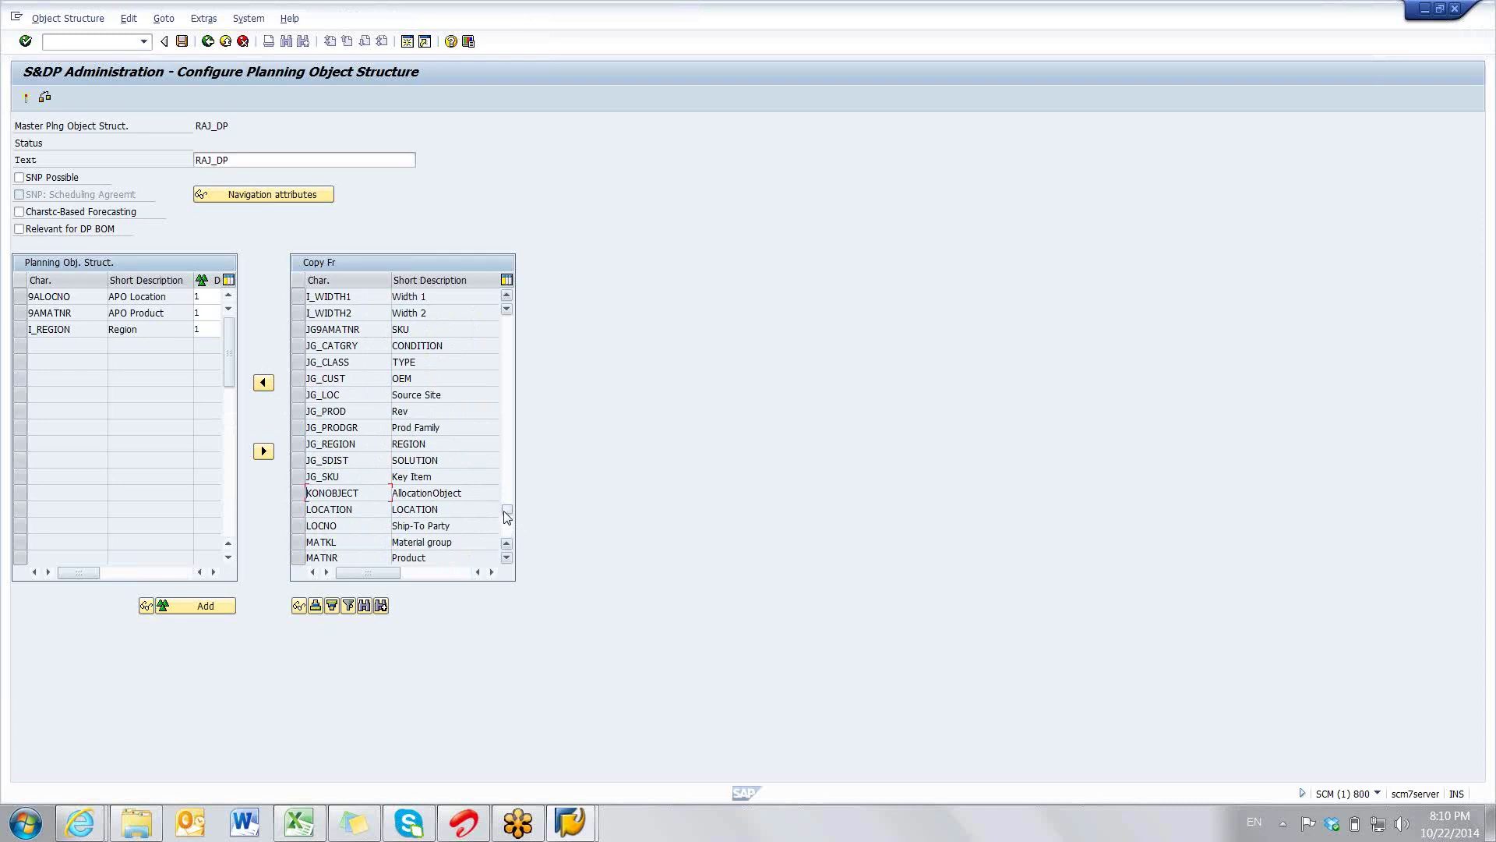
pyautogui.click(297, 525)
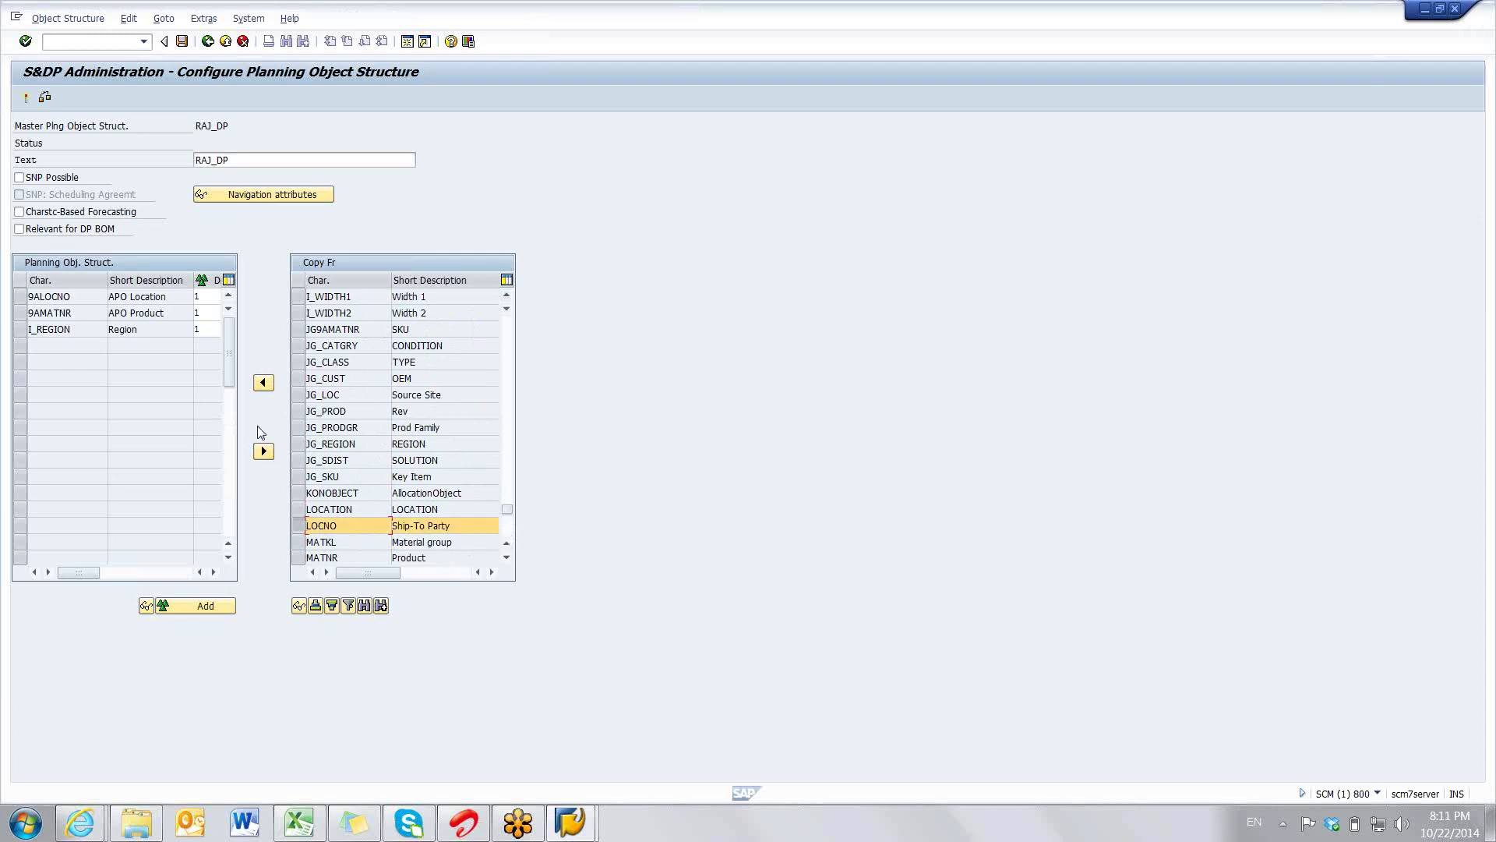
pyautogui.click(264, 381)
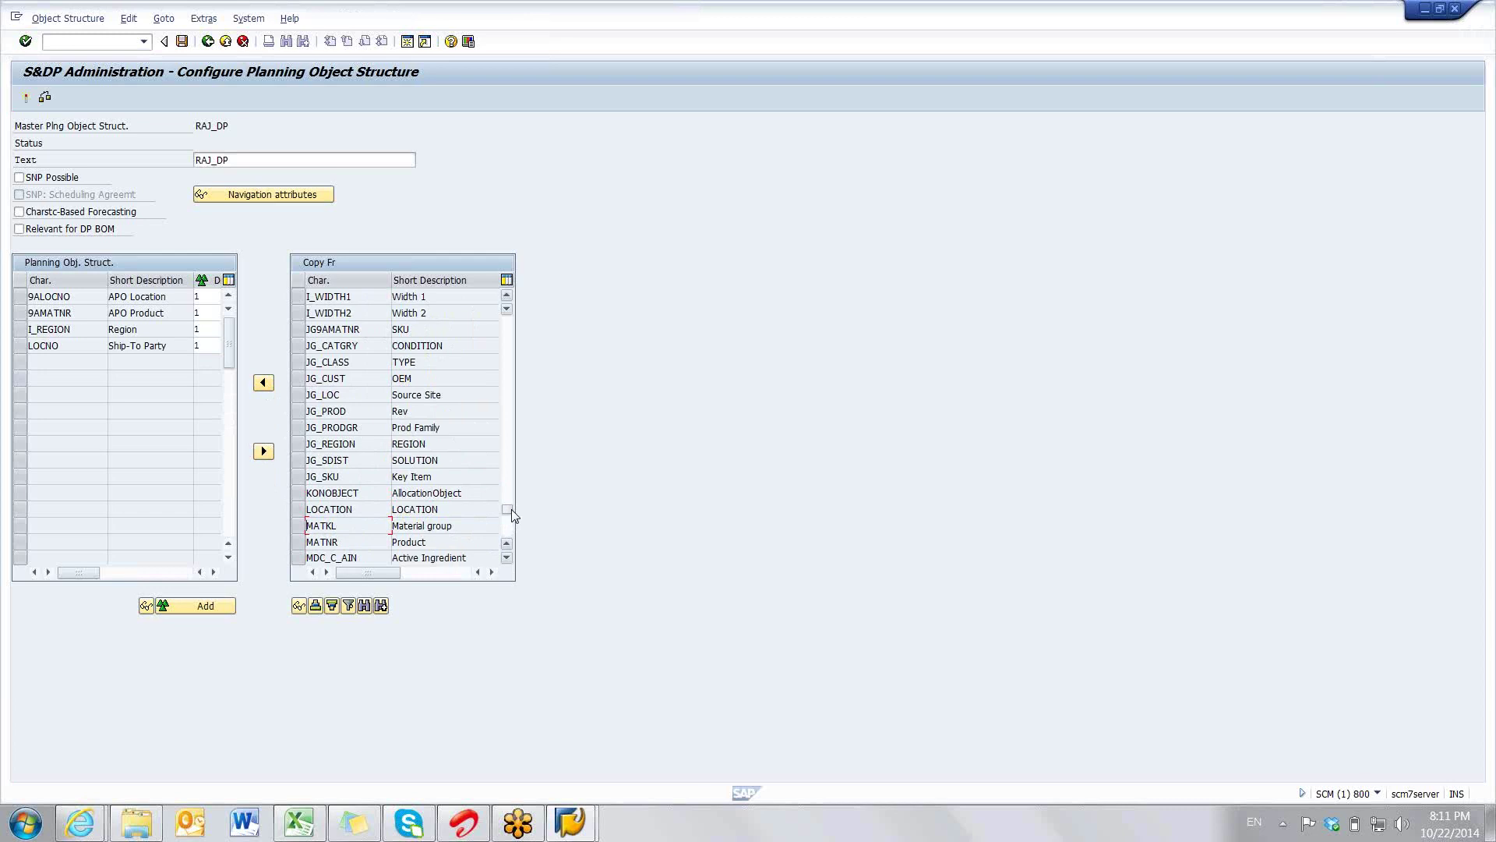
pyautogui.moveTo(512, 514)
pyautogui.moveTo(512, 508); pyautogui.dragTo(511, 517)
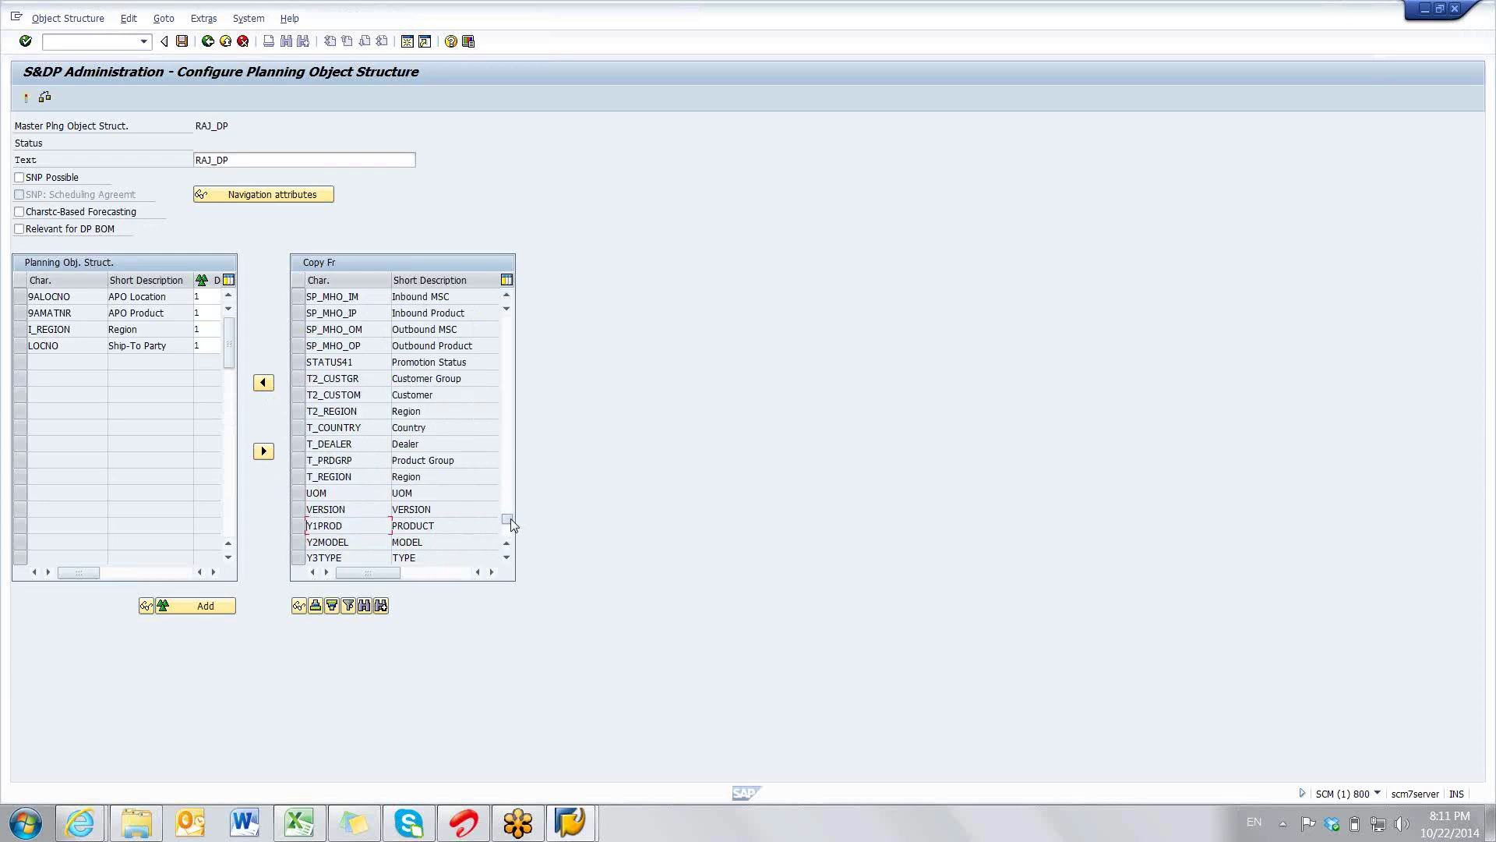
pyautogui.scroll(-2, 511, 518)
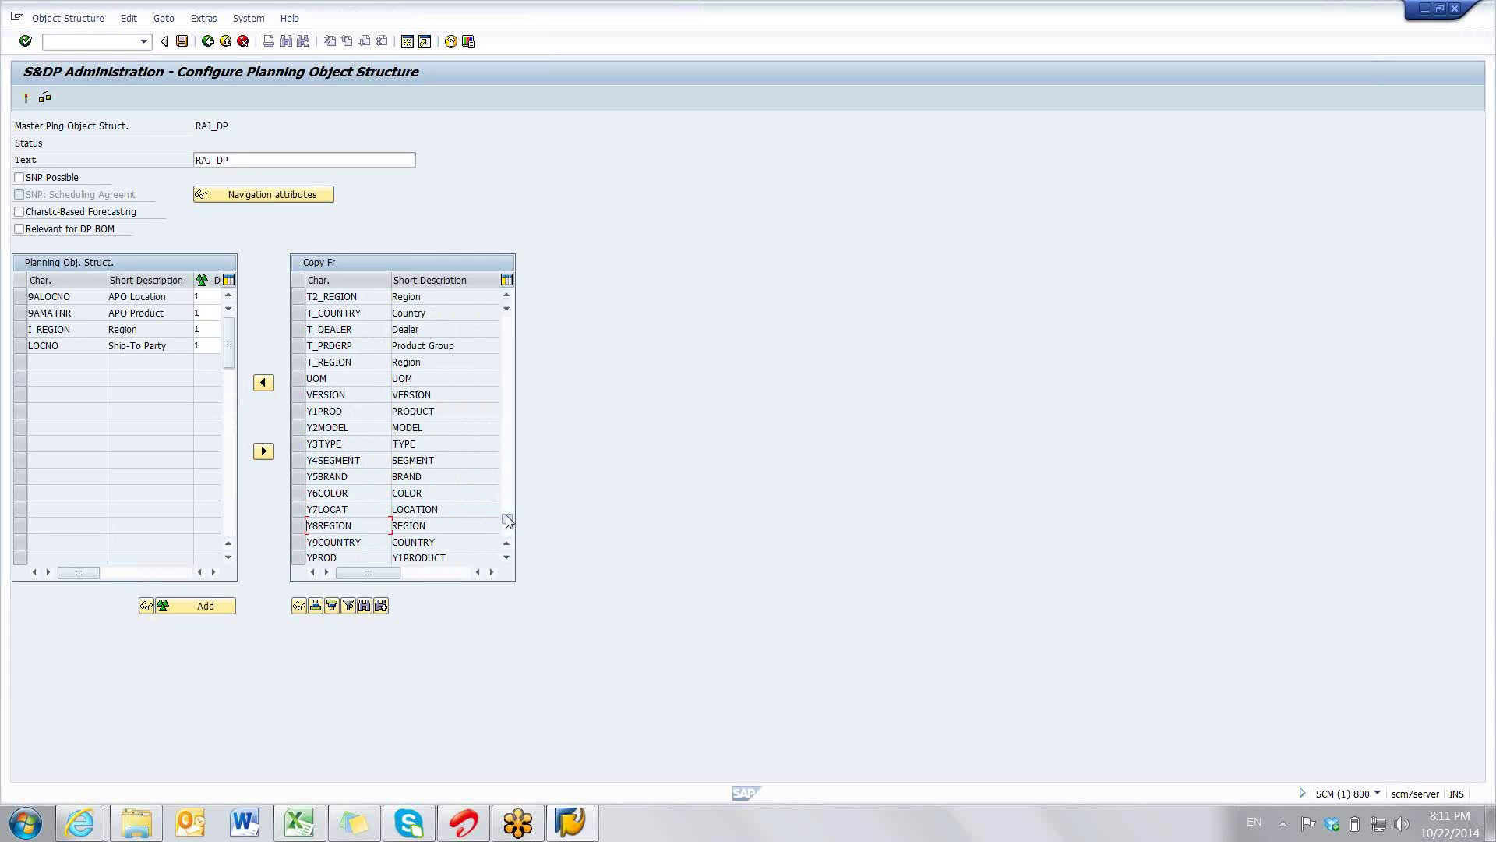
pyautogui.moveTo(507, 515); pyautogui.dragTo(507, 526)
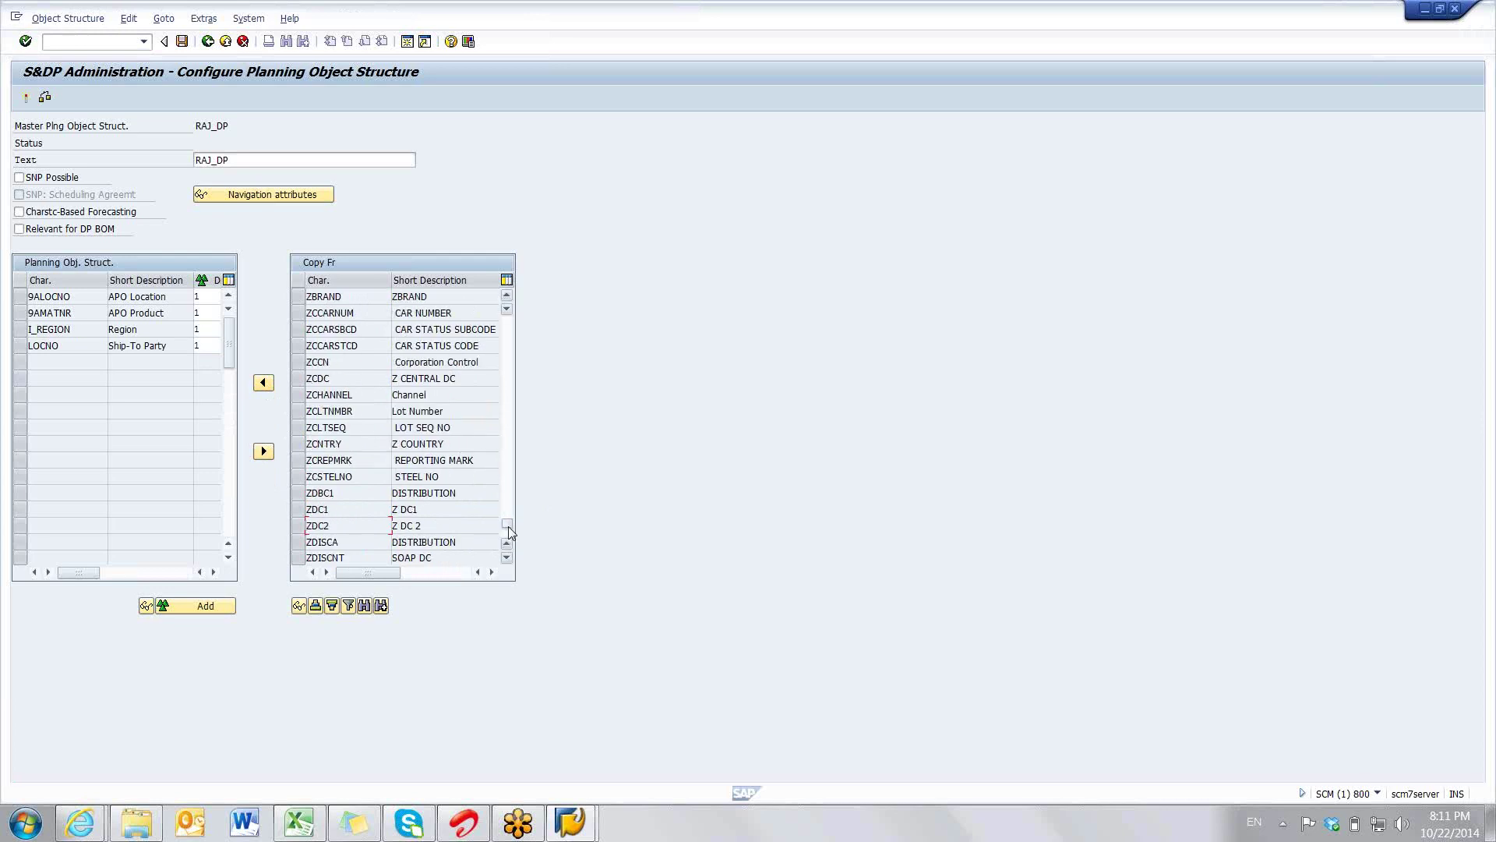
pyautogui.moveTo(508, 525)
pyautogui.moveTo(508, 522); pyautogui.dragTo(508, 526)
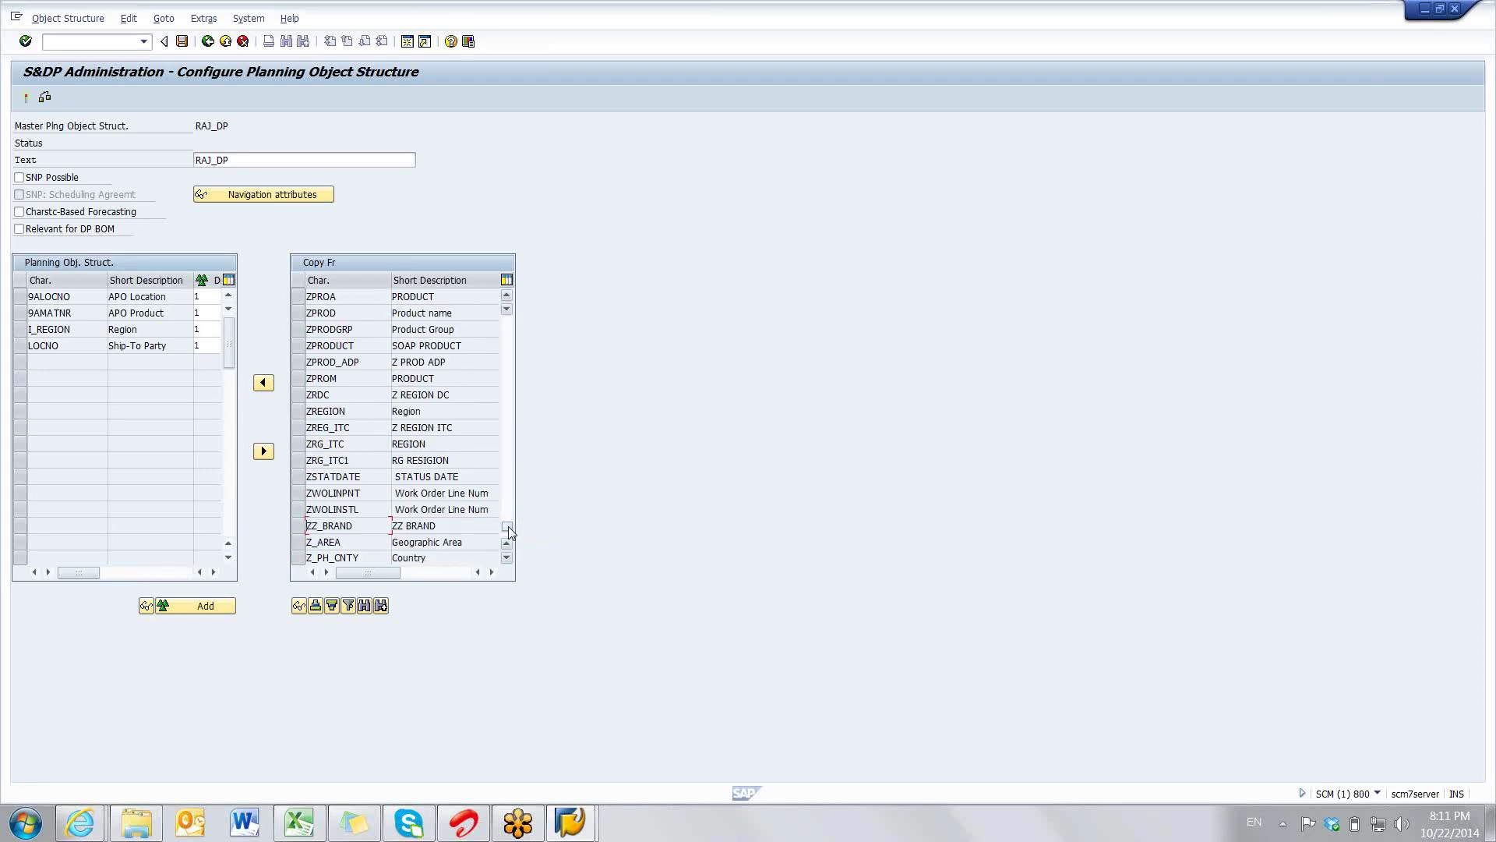
pyautogui.click(508, 529)
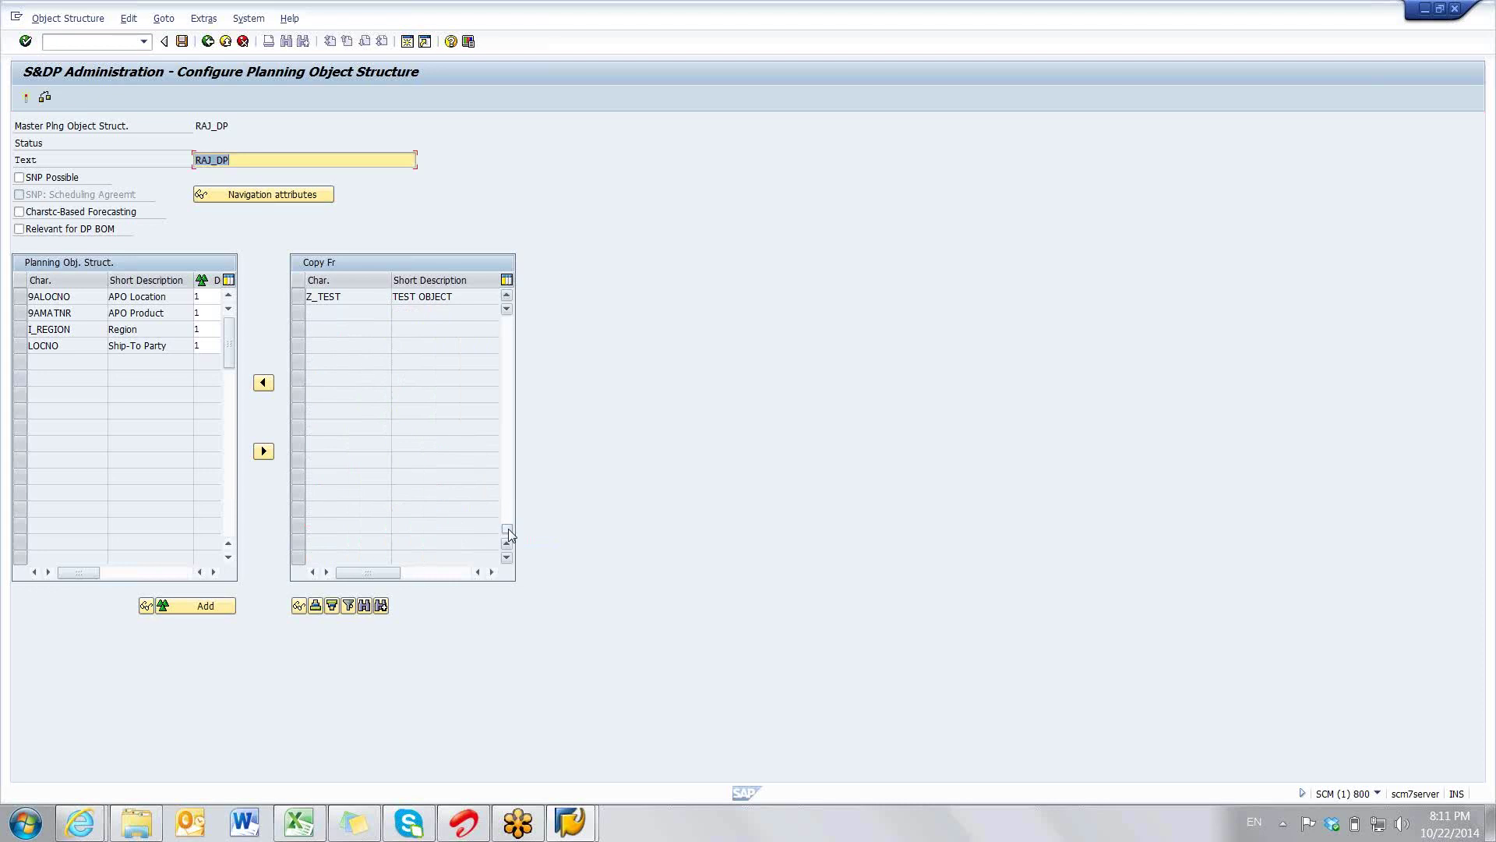
pyautogui.click(507, 296)
pyautogui.click(507, 297)
pyautogui.click(508, 296)
pyautogui.click(508, 296)
pyautogui.click(507, 296)
pyautogui.click(508, 296)
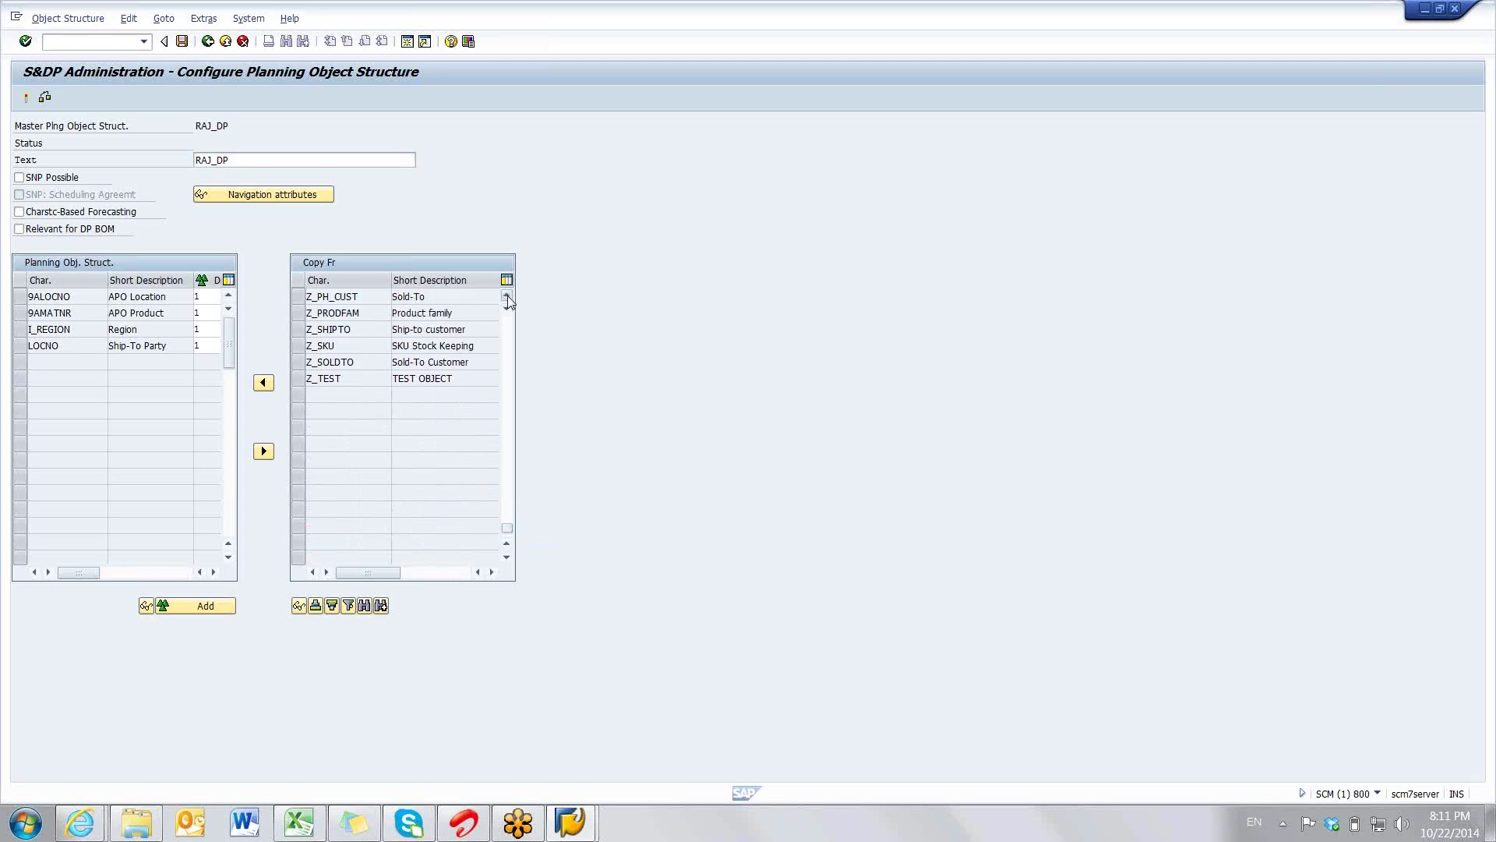
pyautogui.click(507, 297)
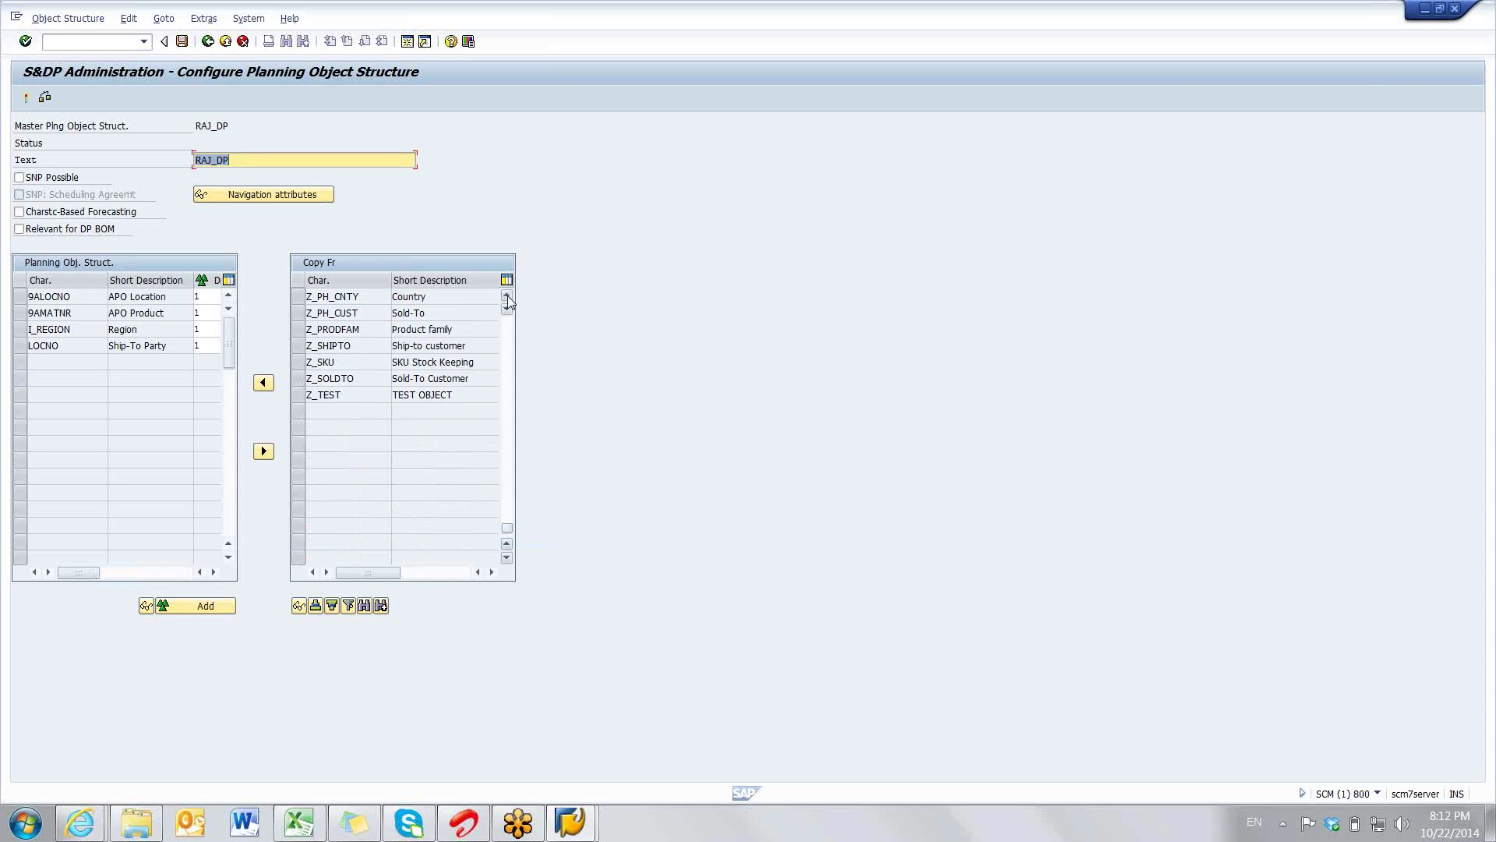
pyautogui.click(507, 296)
pyautogui.click(507, 296)
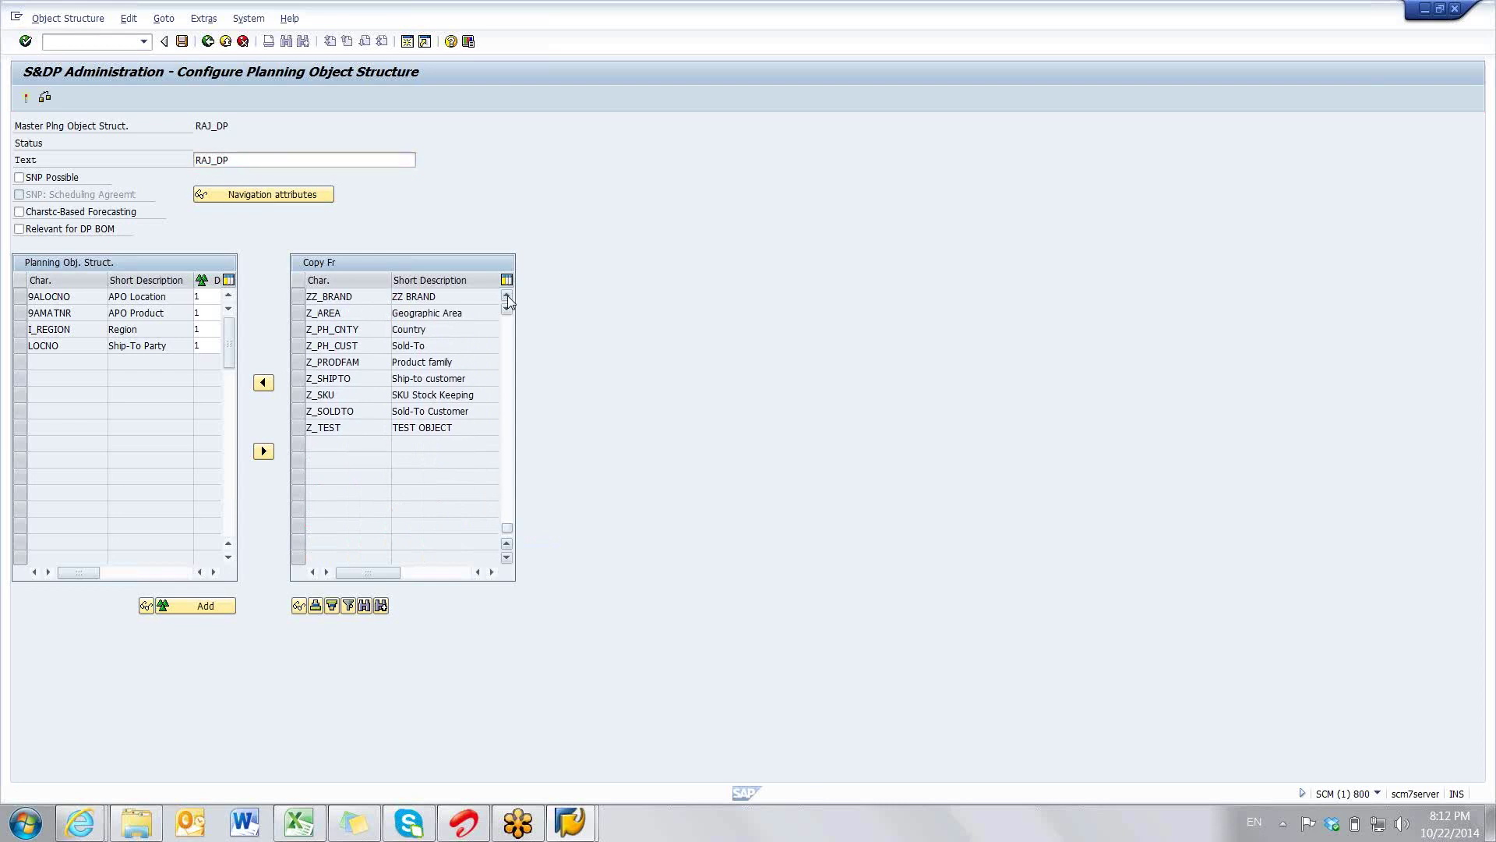
pyautogui.click(507, 296)
pyautogui.click(507, 296)
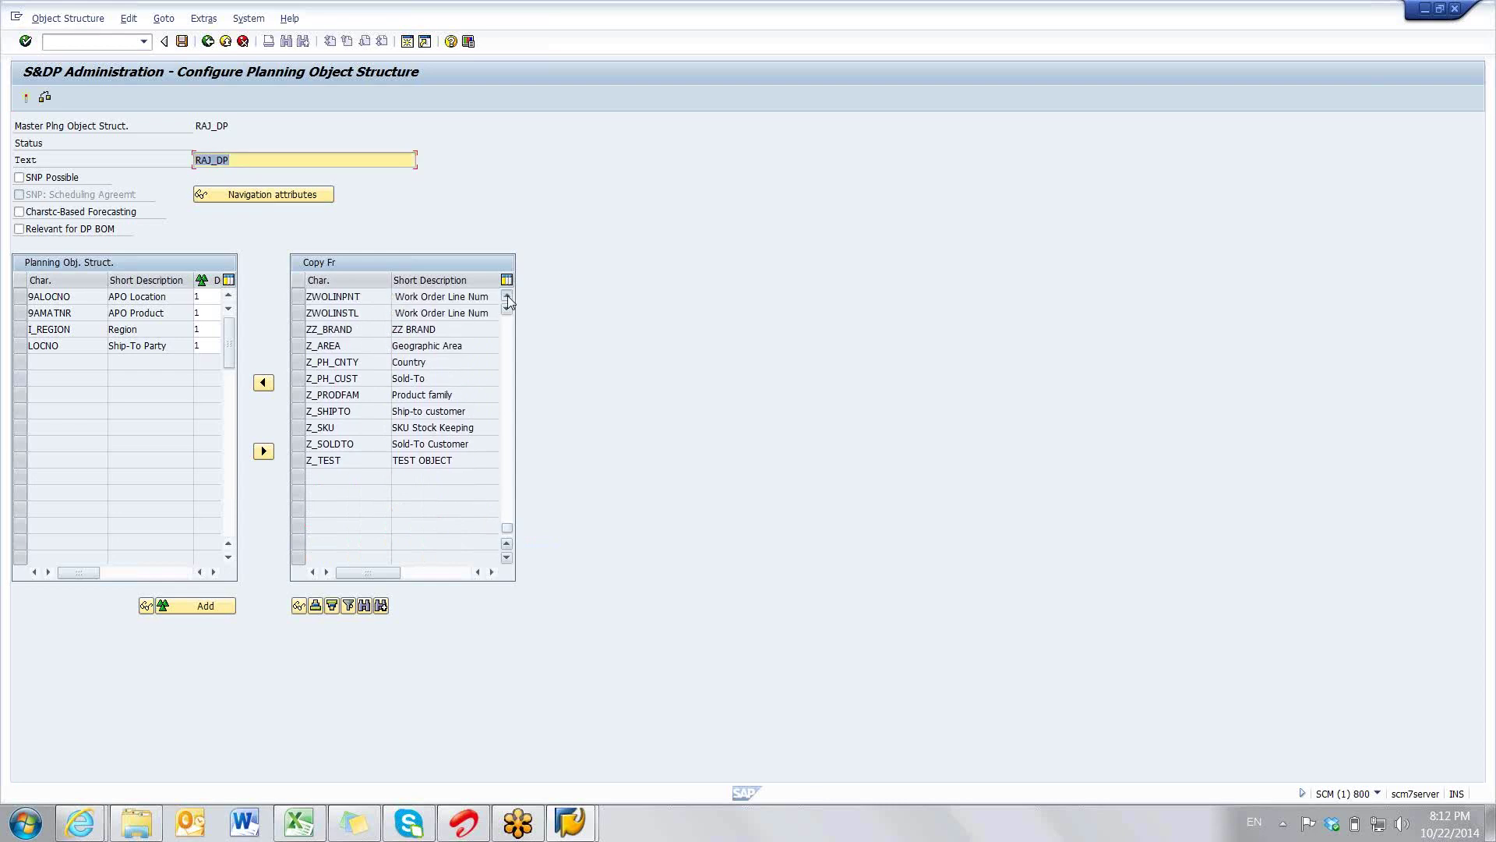
pyautogui.click(507, 296)
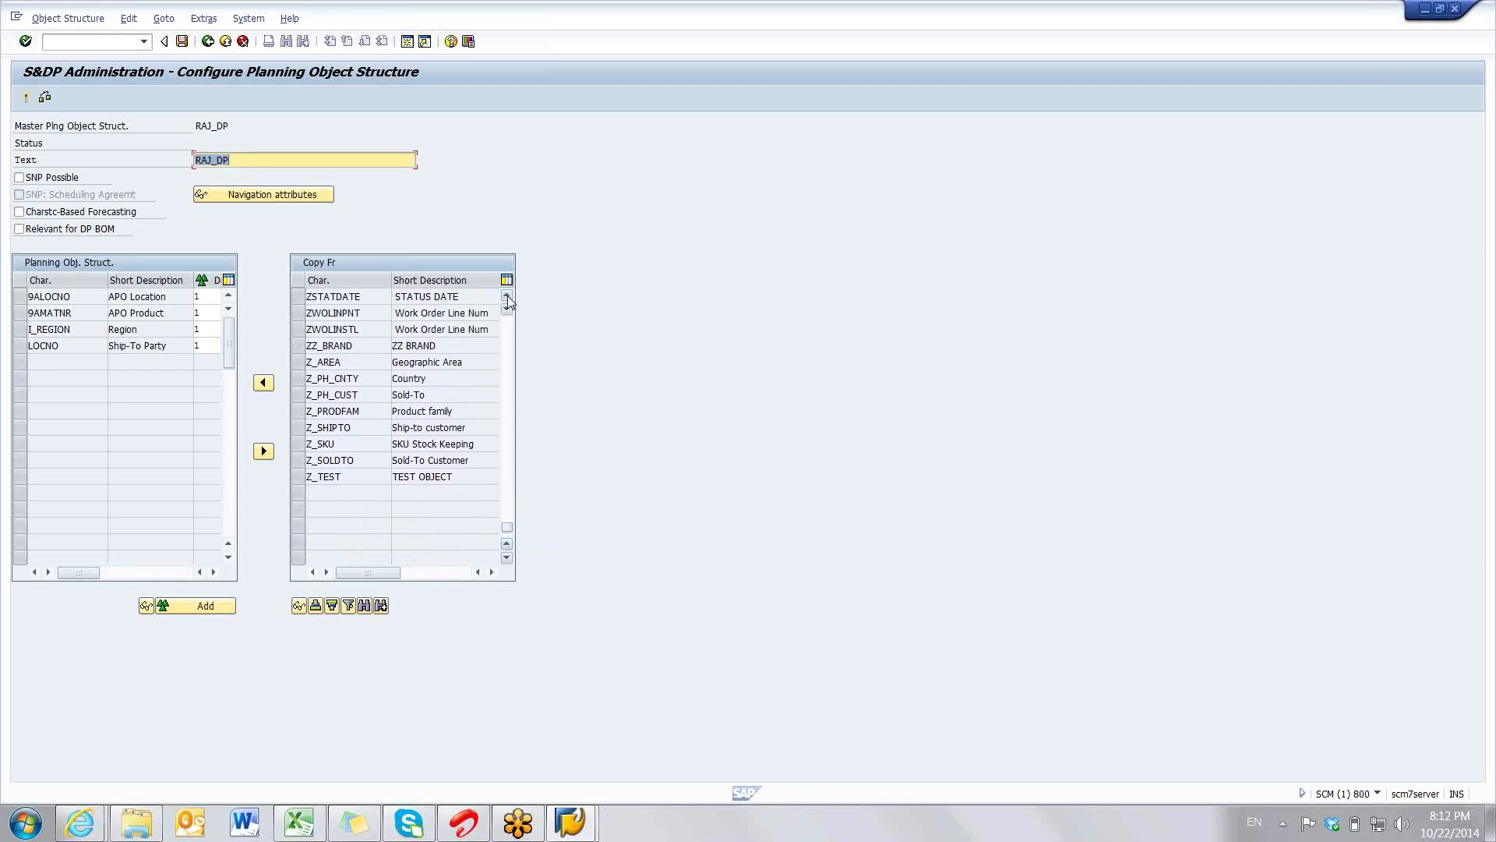
pyautogui.click(298, 394)
pyautogui.click(263, 383)
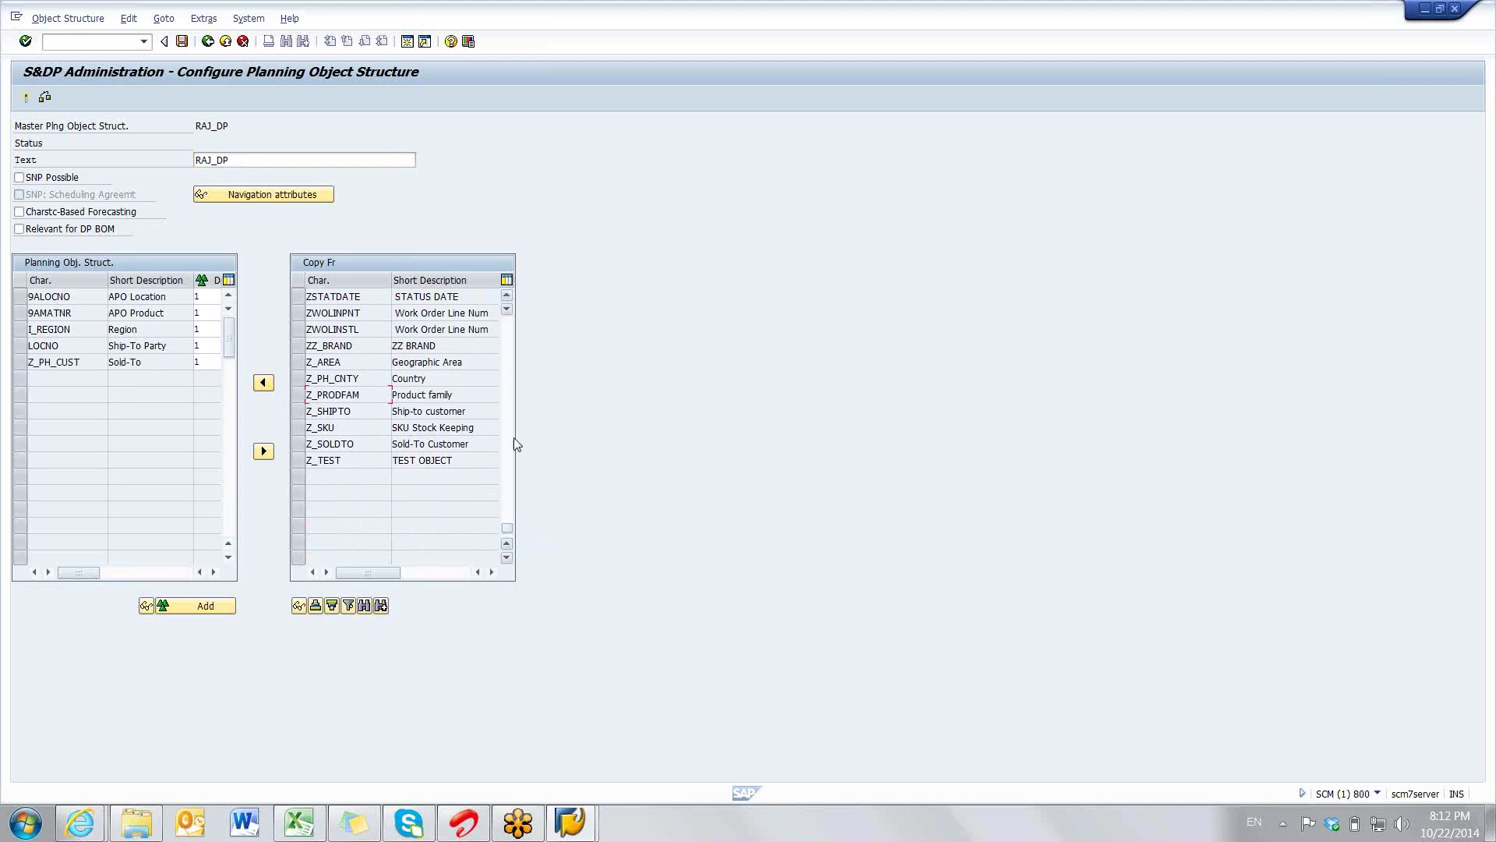
pyautogui.click(506, 522)
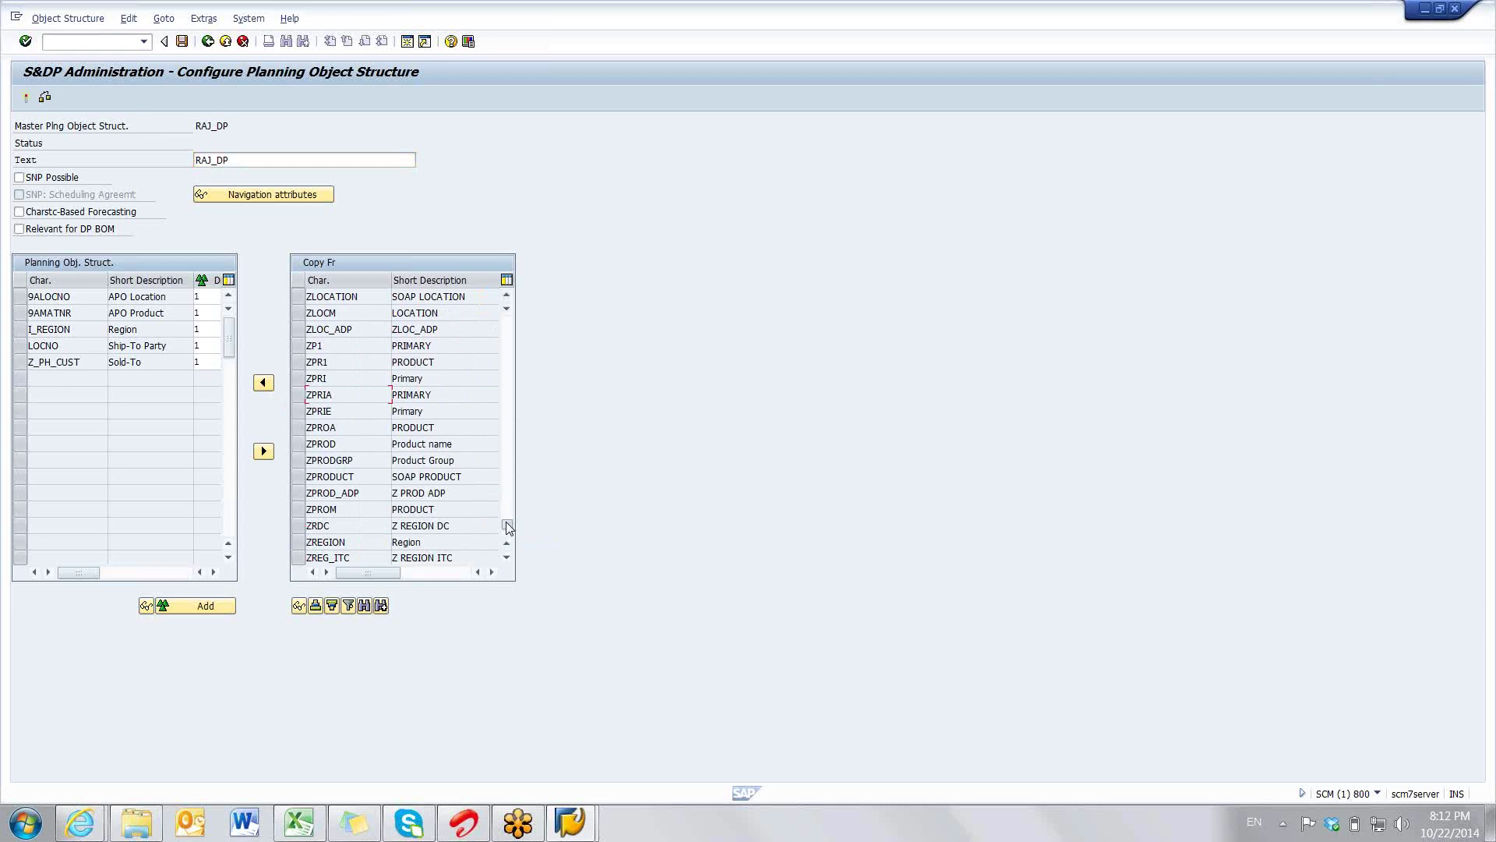
pyautogui.click(506, 525)
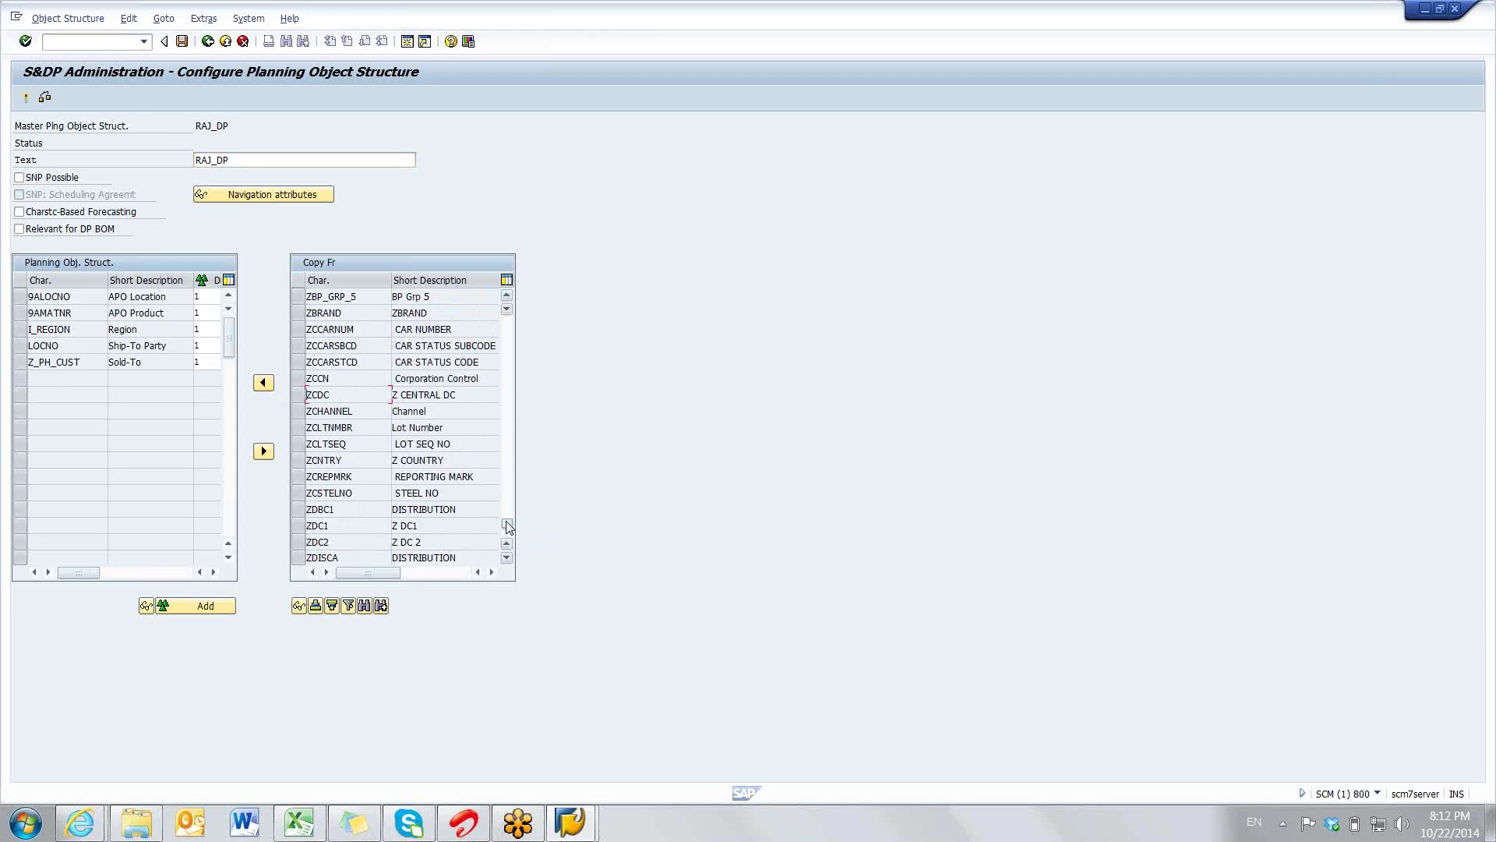
pyautogui.click(507, 516)
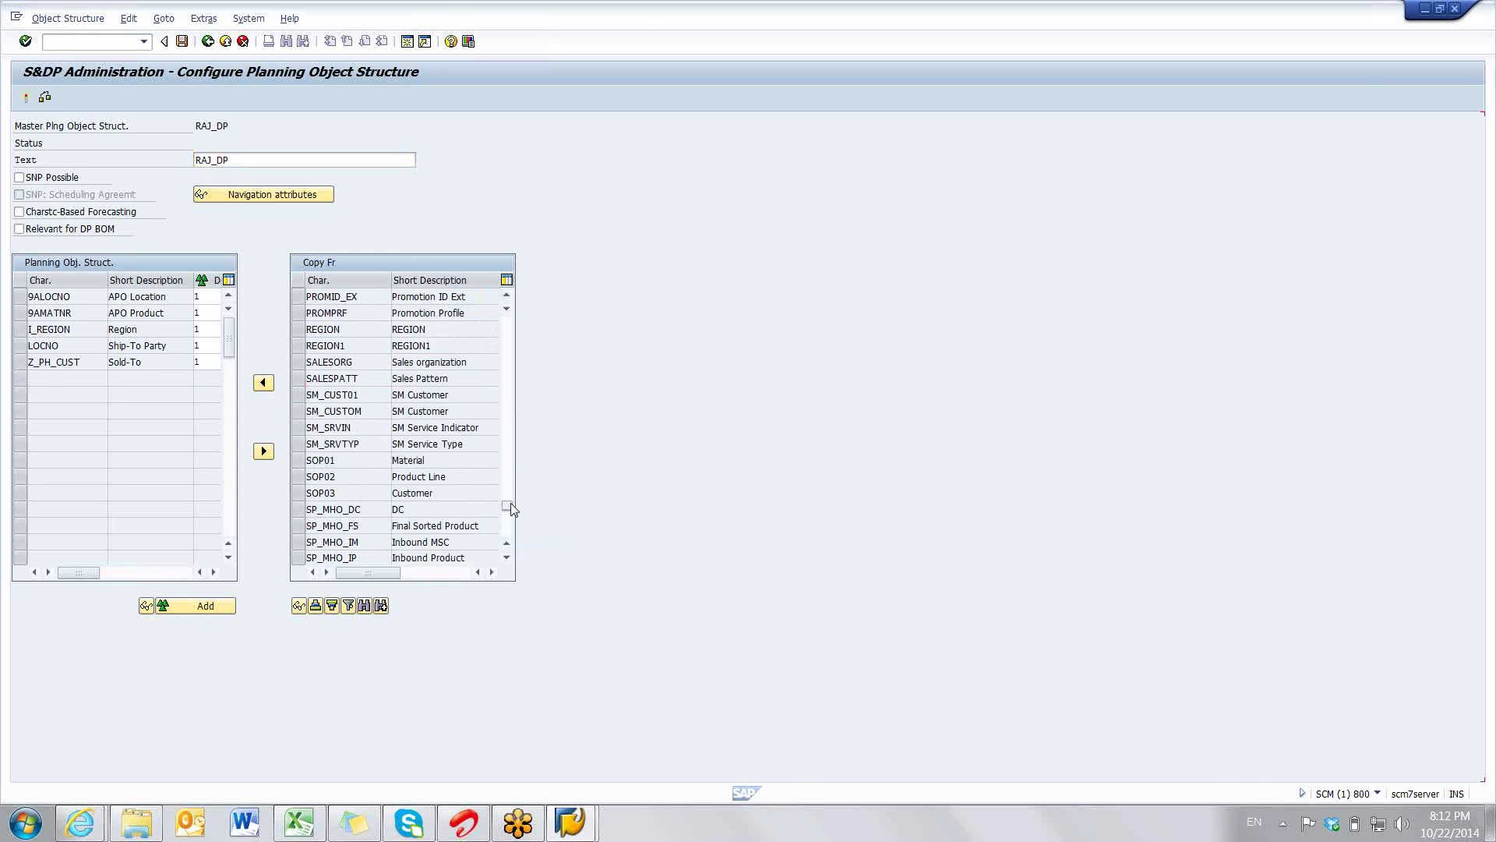
pyautogui.click(511, 505)
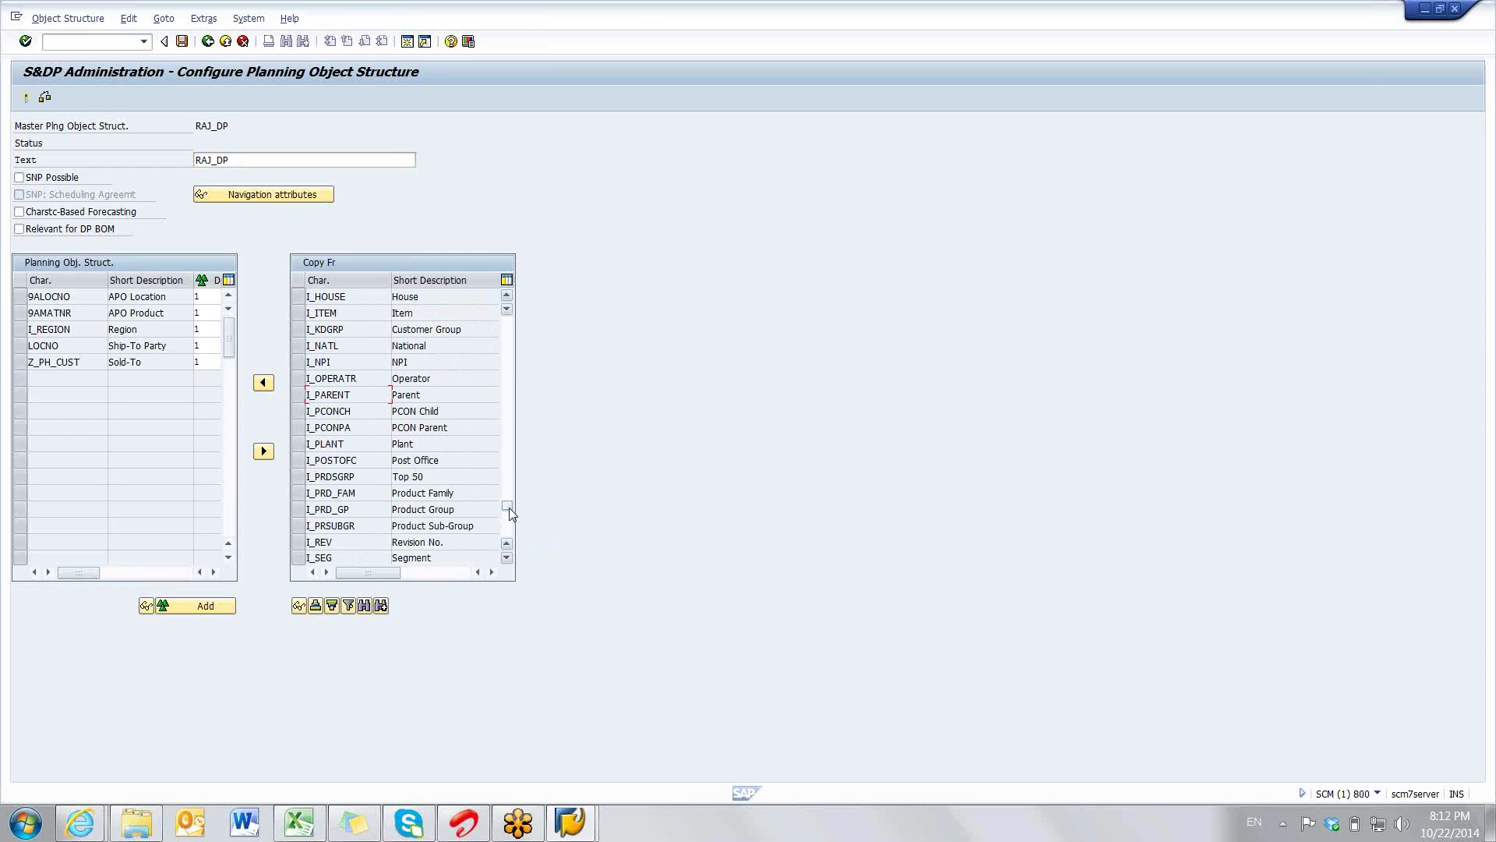
pyautogui.click(511, 504)
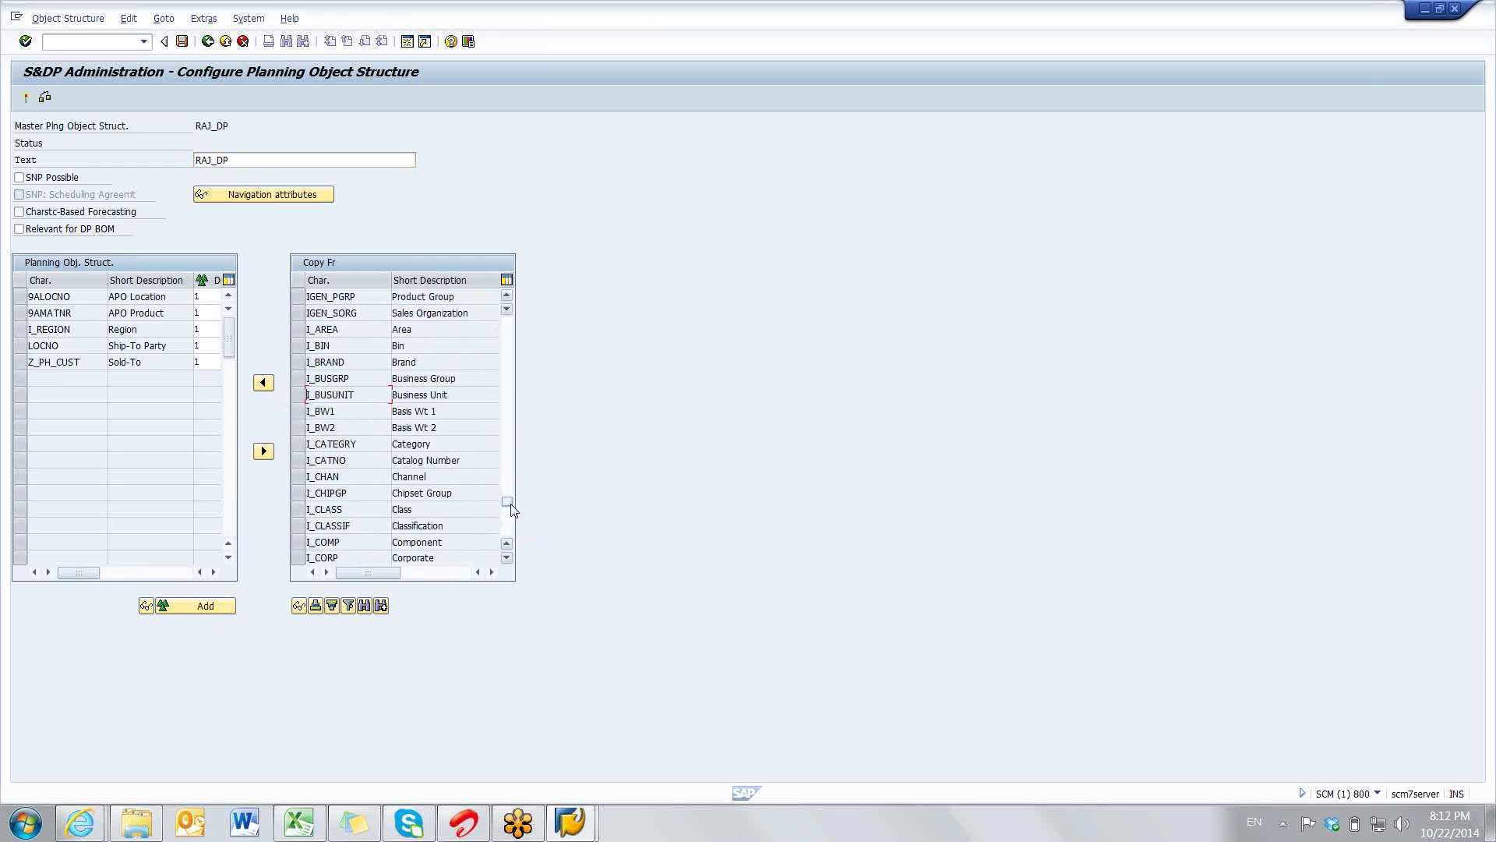
pyautogui.click(512, 503)
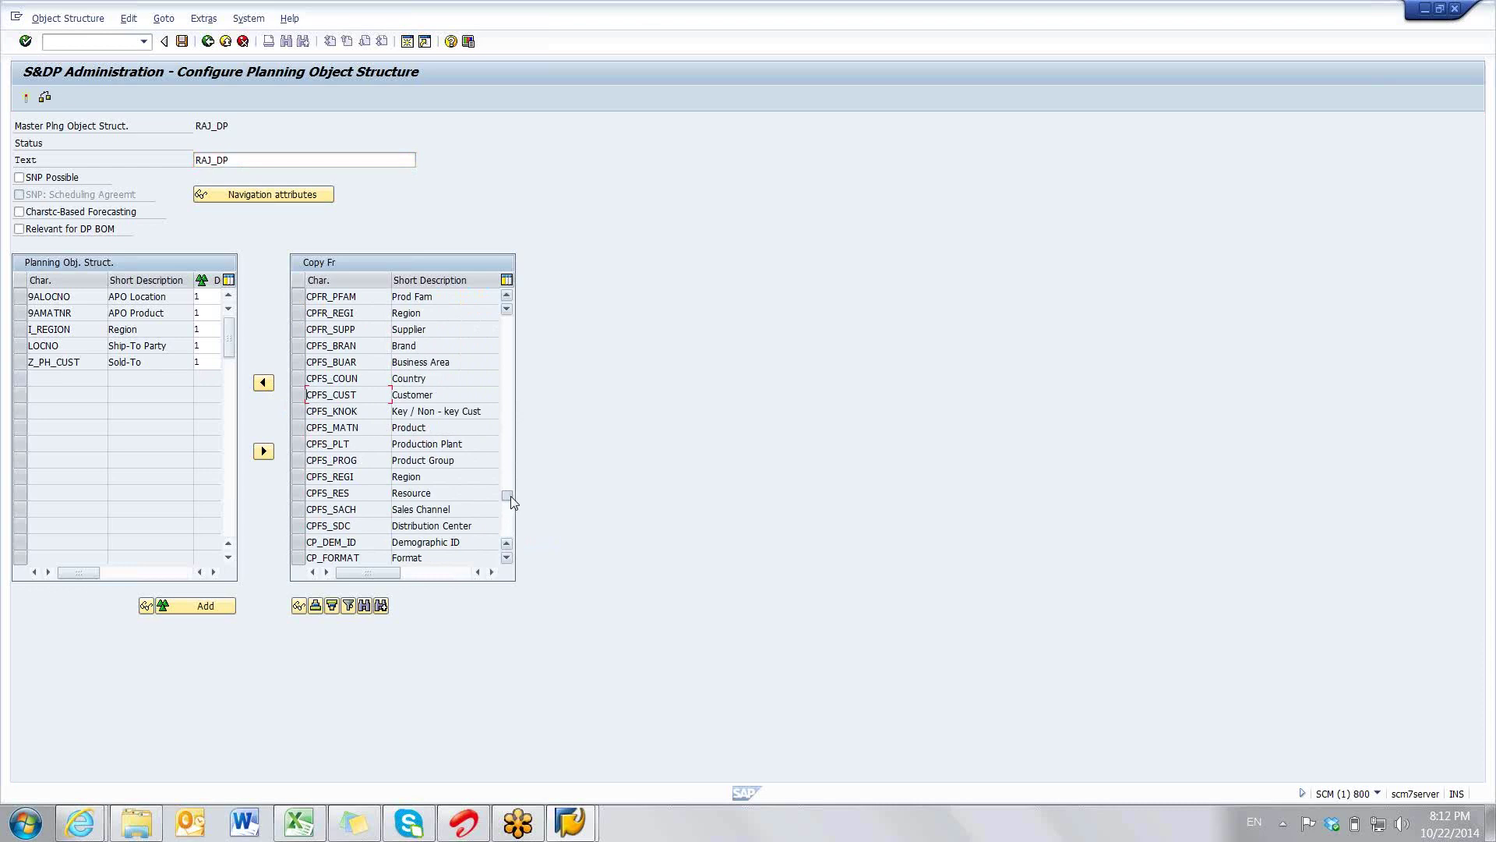
pyautogui.click(511, 497)
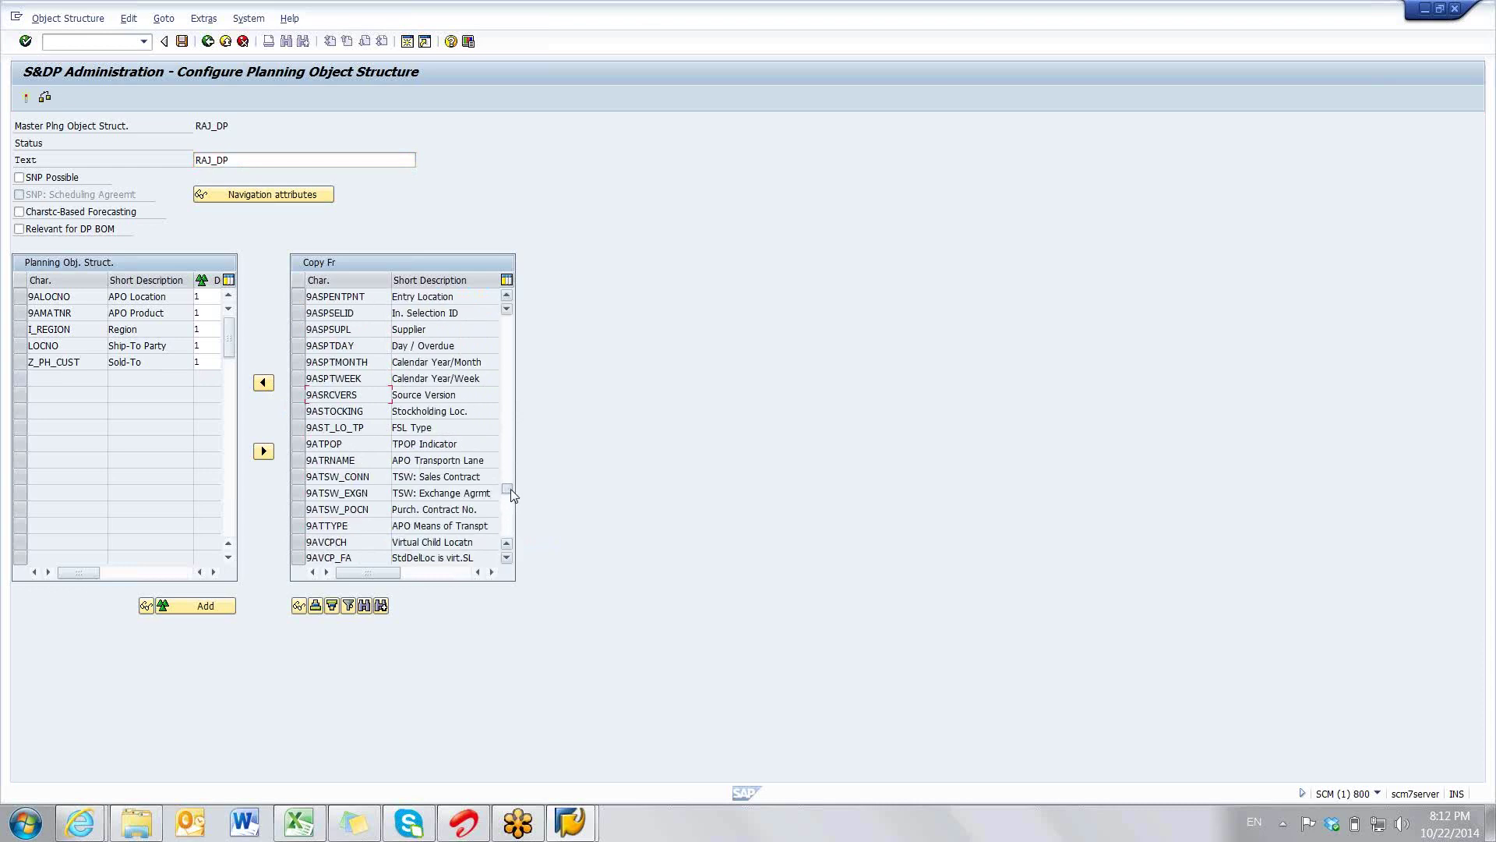
pyautogui.click(511, 492)
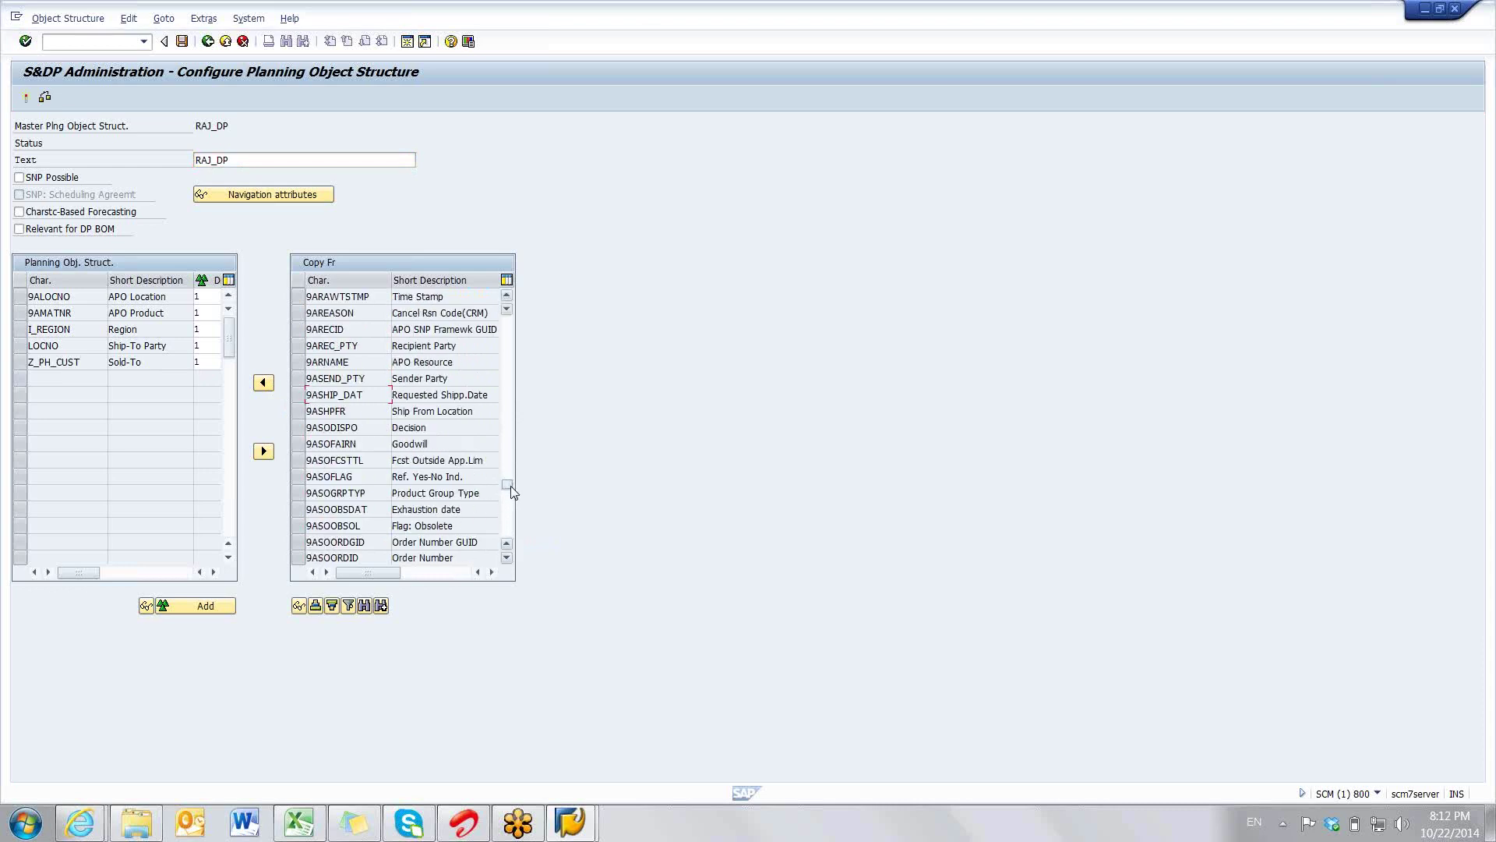
pyautogui.click(511, 486)
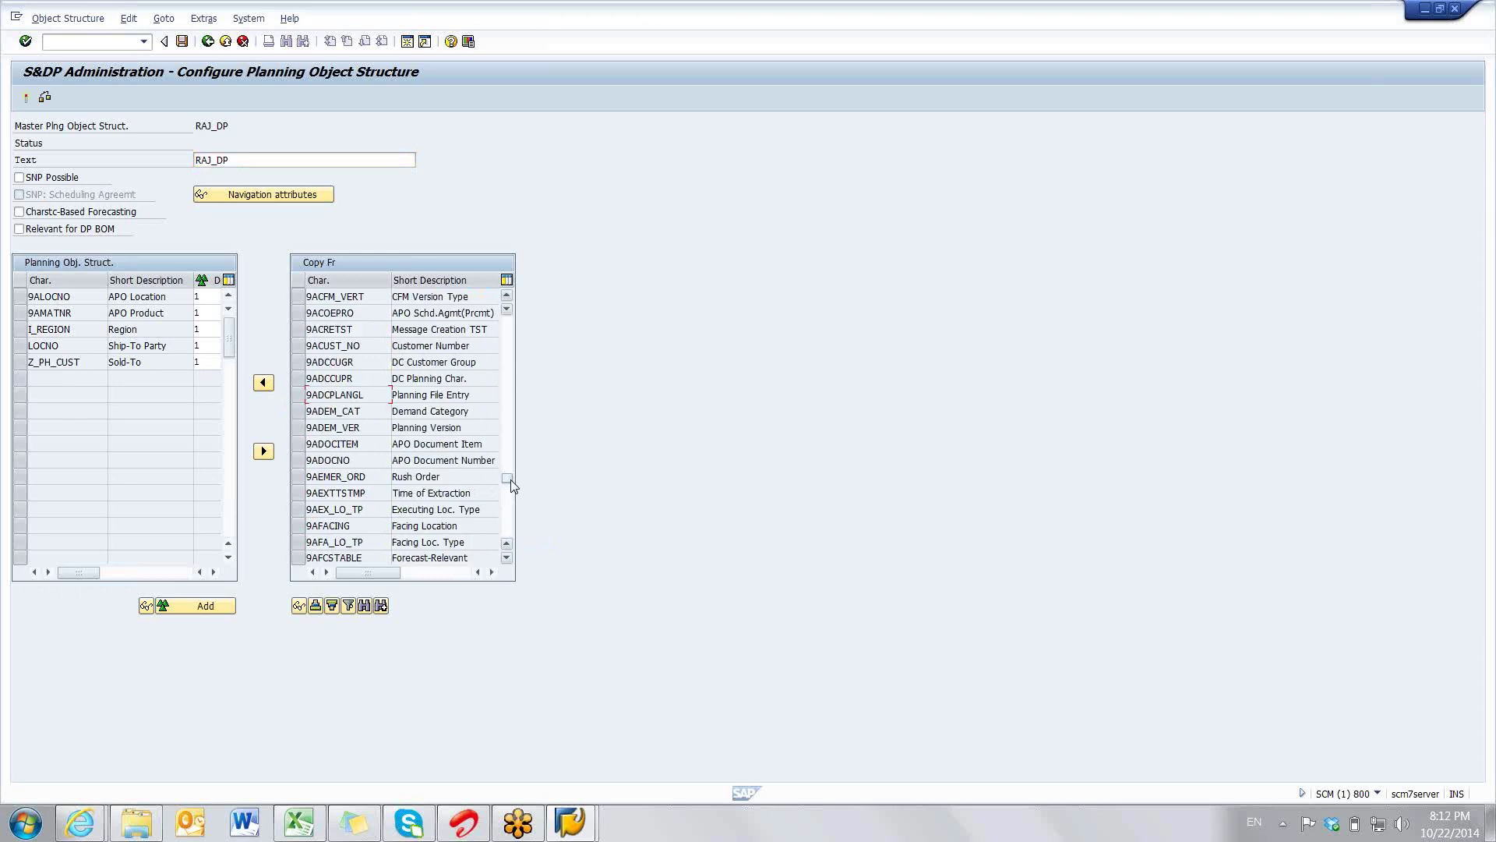
pyautogui.moveTo(512, 485); pyautogui.dragTo(510, 430)
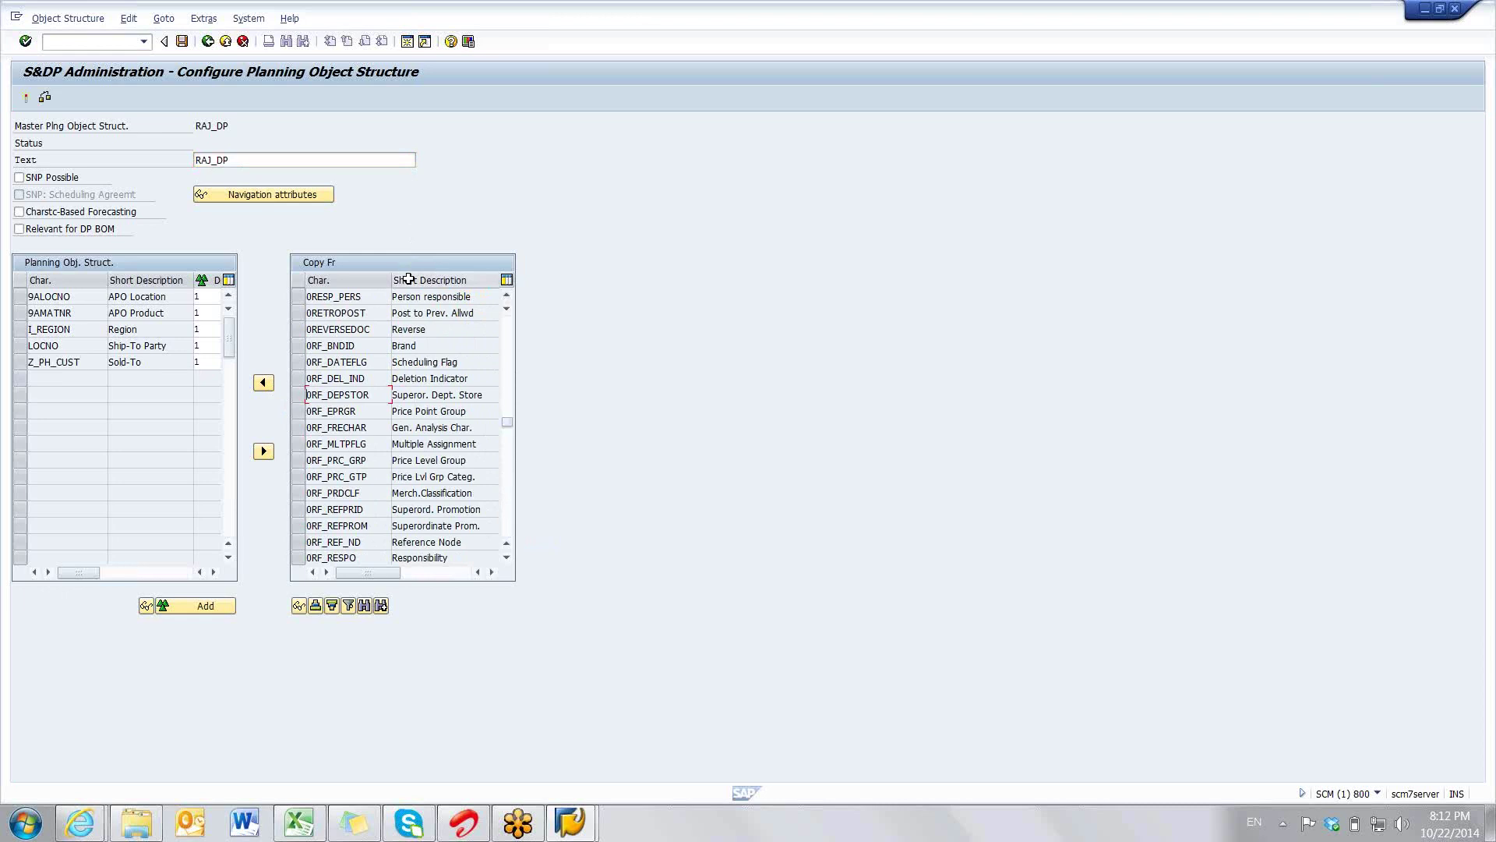
# - Search the available characteristics by description 'DIVISION' and transfer CPC_DIV into the structure
pyautogui.click(363, 606)
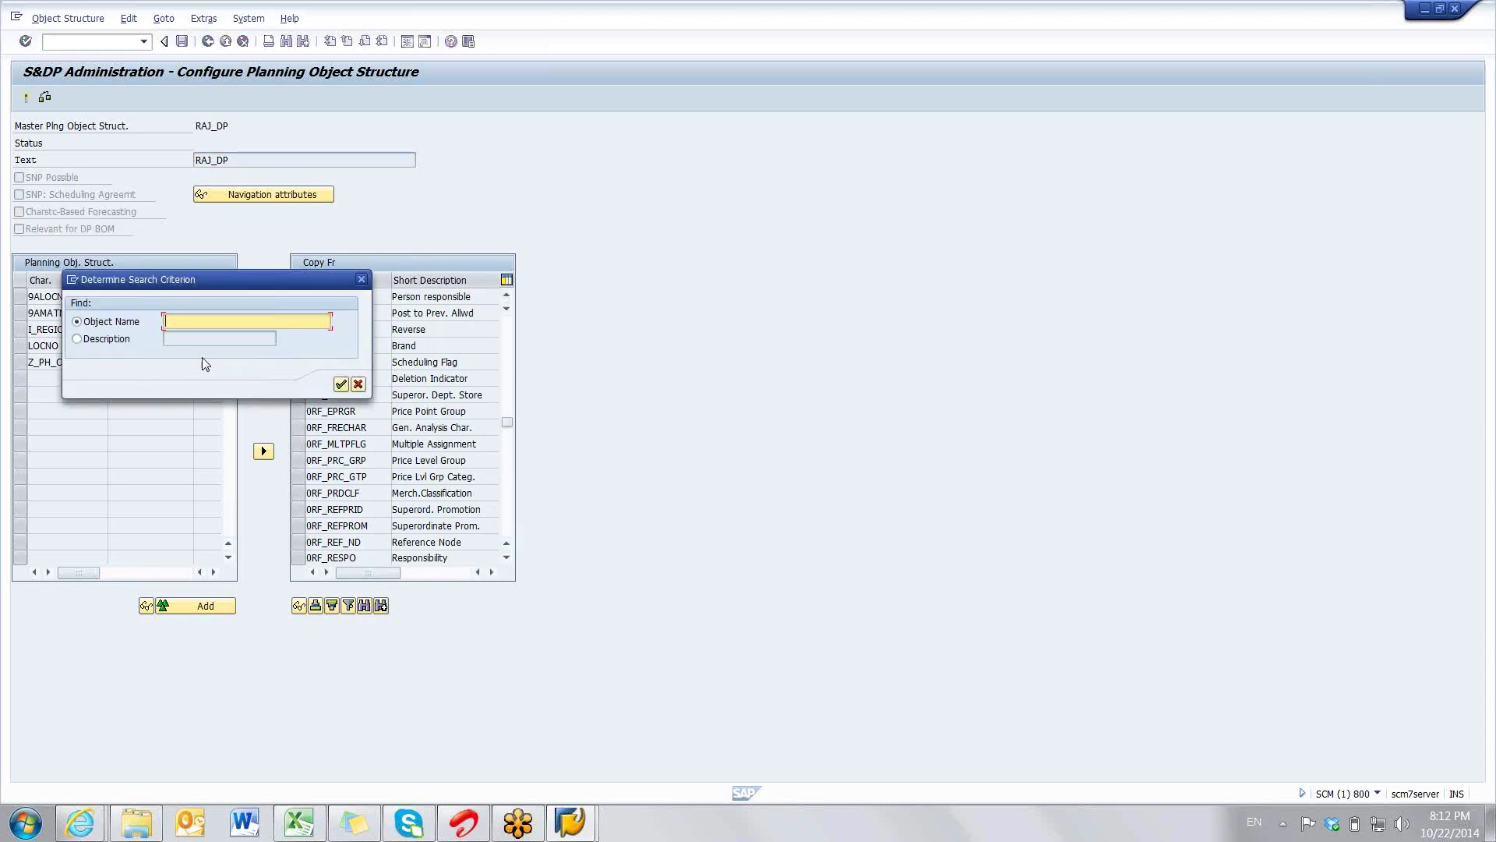
pyautogui.click(109, 339)
pyautogui.write('DIVISION')
pyautogui.press('Return')
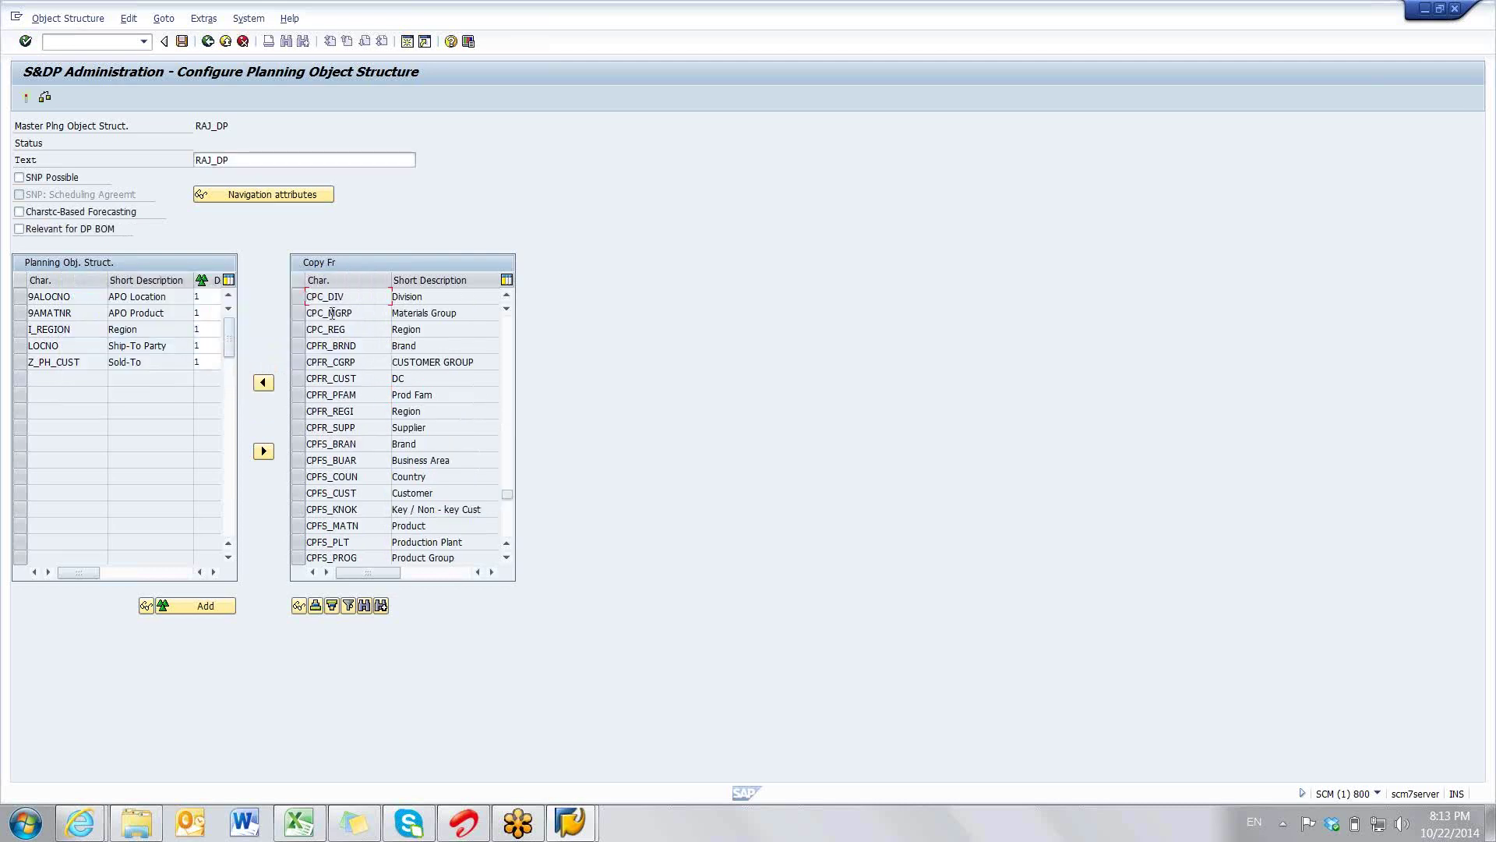
pyautogui.click(301, 295)
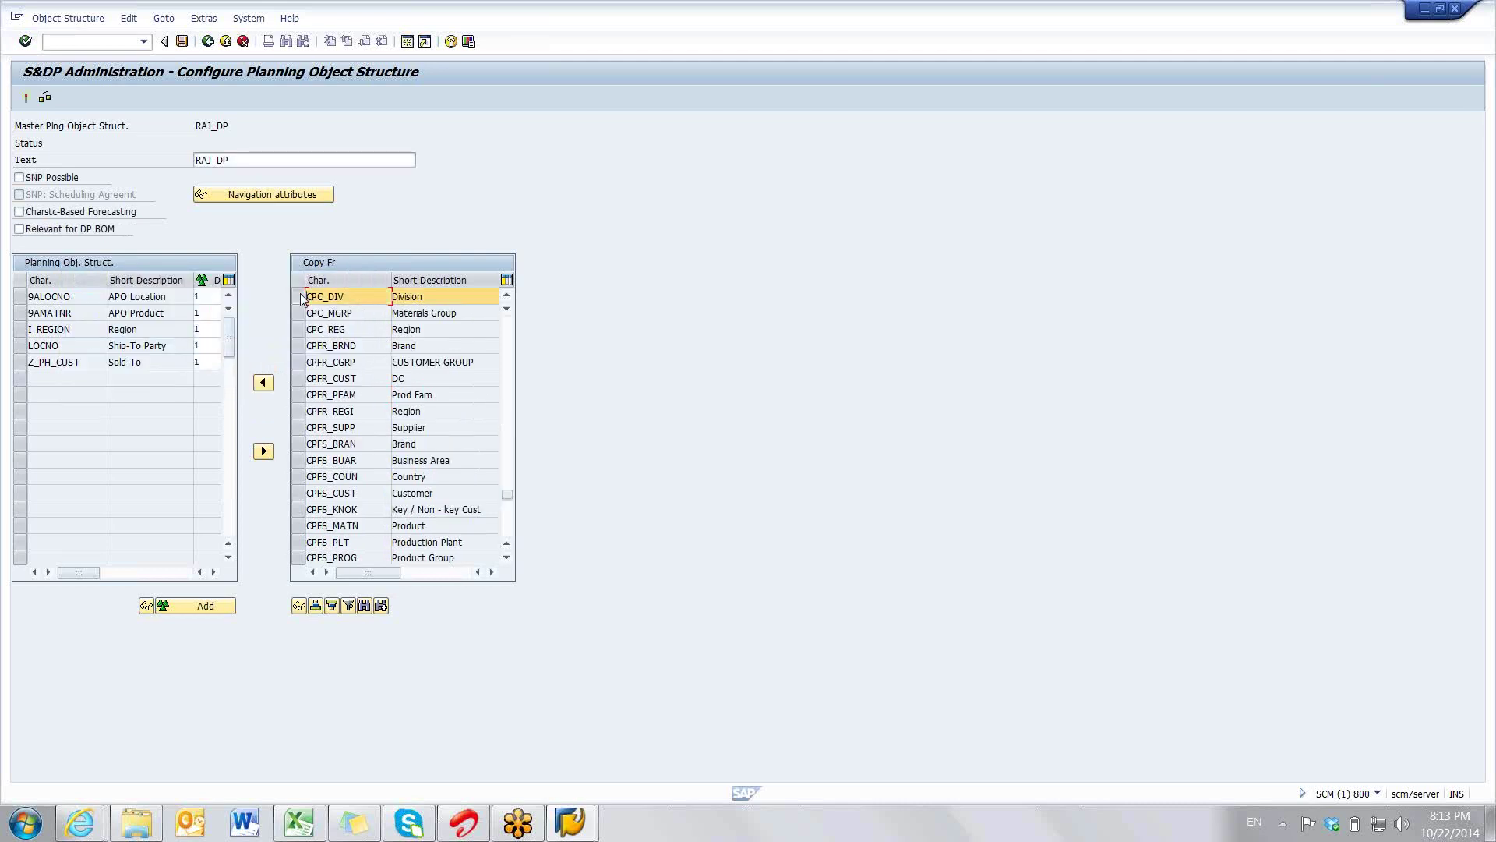
pyautogui.click(264, 383)
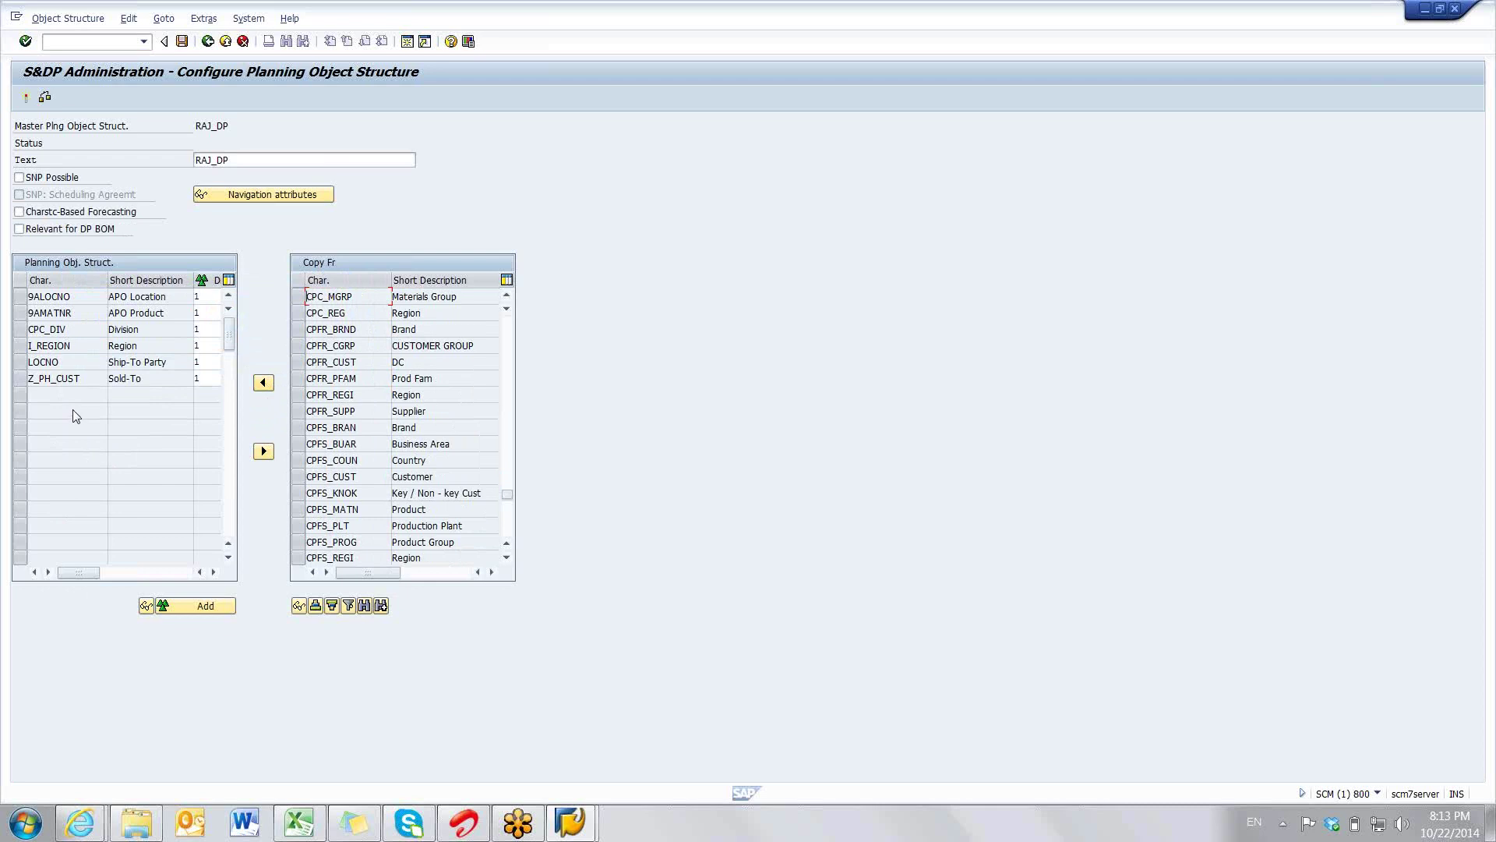
# - Save the RAJ_DP structure, go back to S&DP Administration, and select RAJ_DP in the list
pyautogui.click(182, 42)
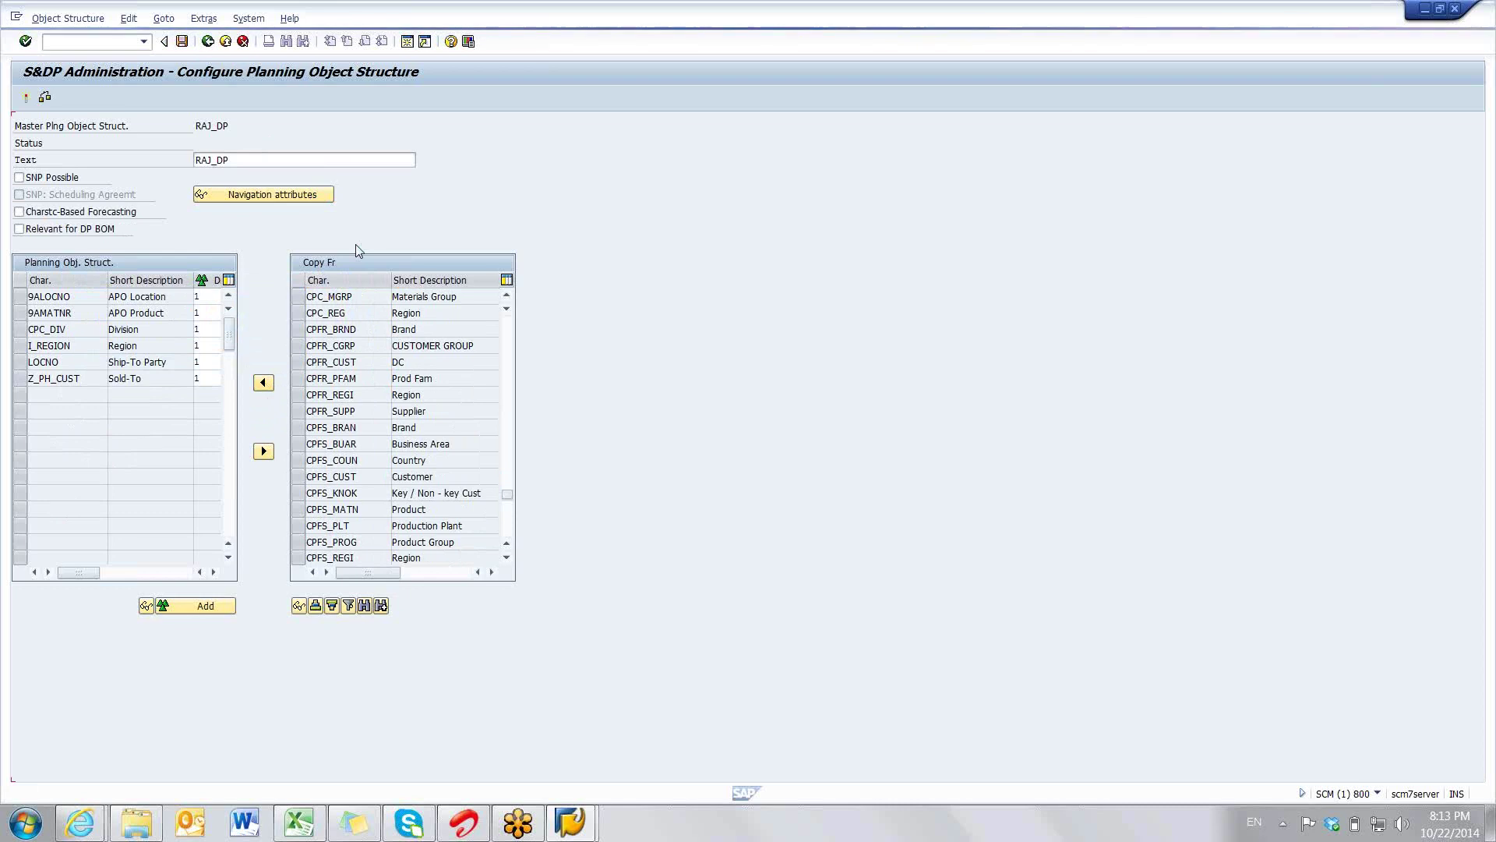
pyautogui.click(208, 41)
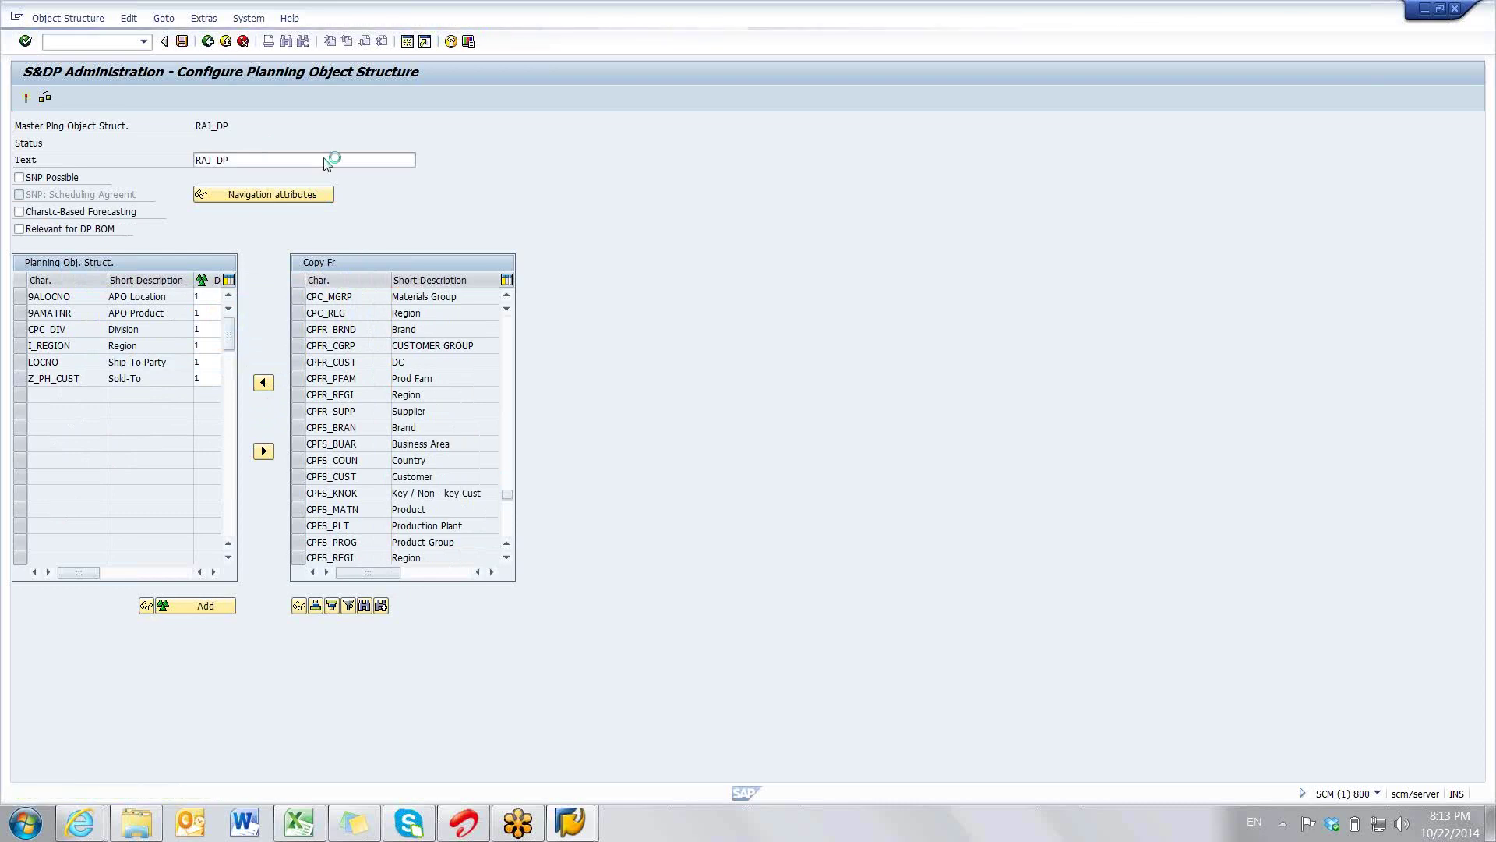
pyautogui.scroll(-9, 670, 421)
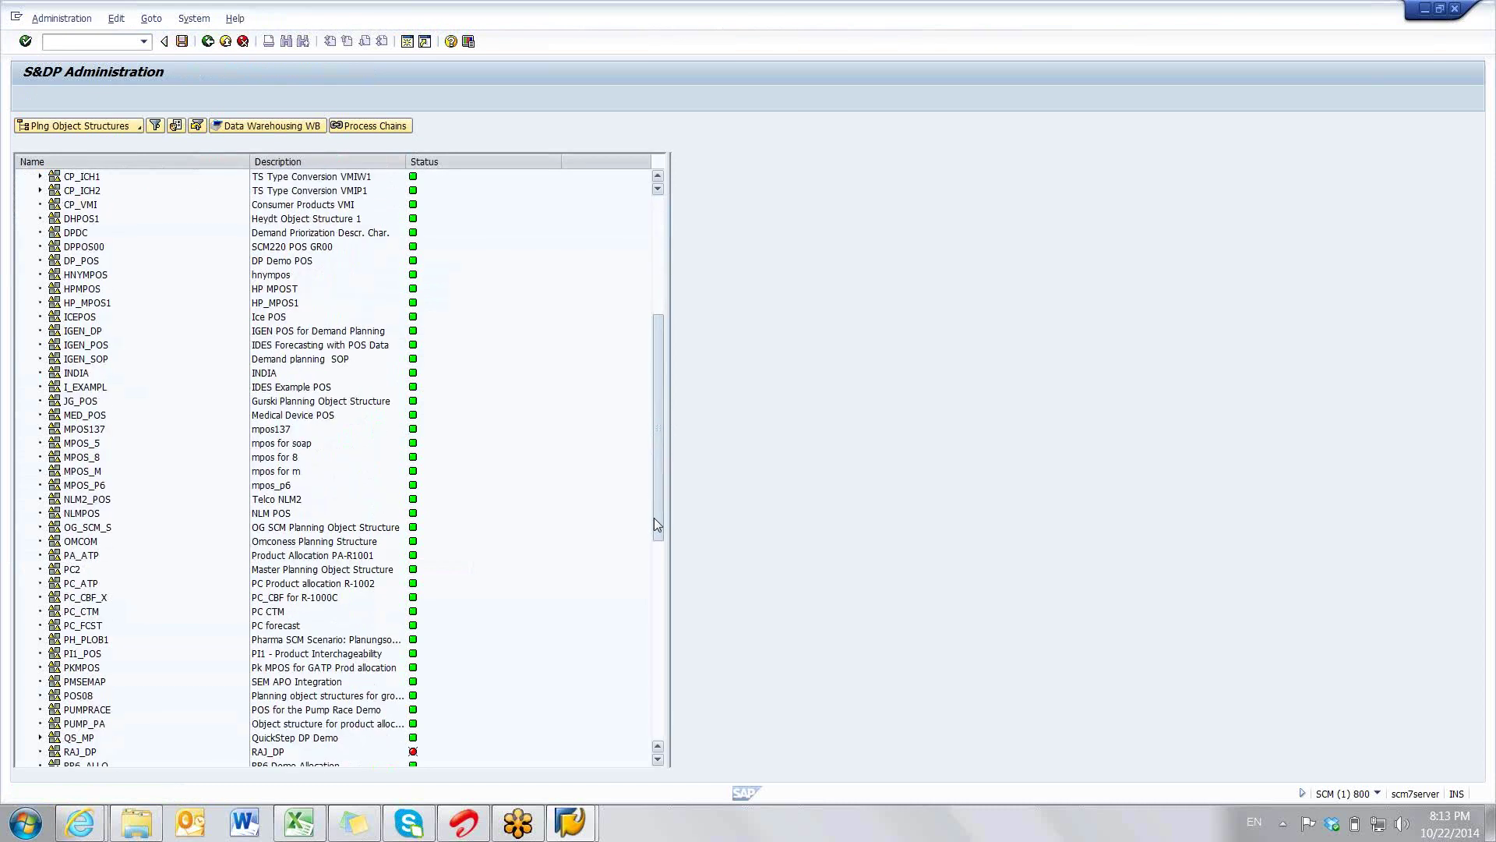
pyautogui.scroll(-5, 655, 524)
pyautogui.scroll(-2, 656, 591)
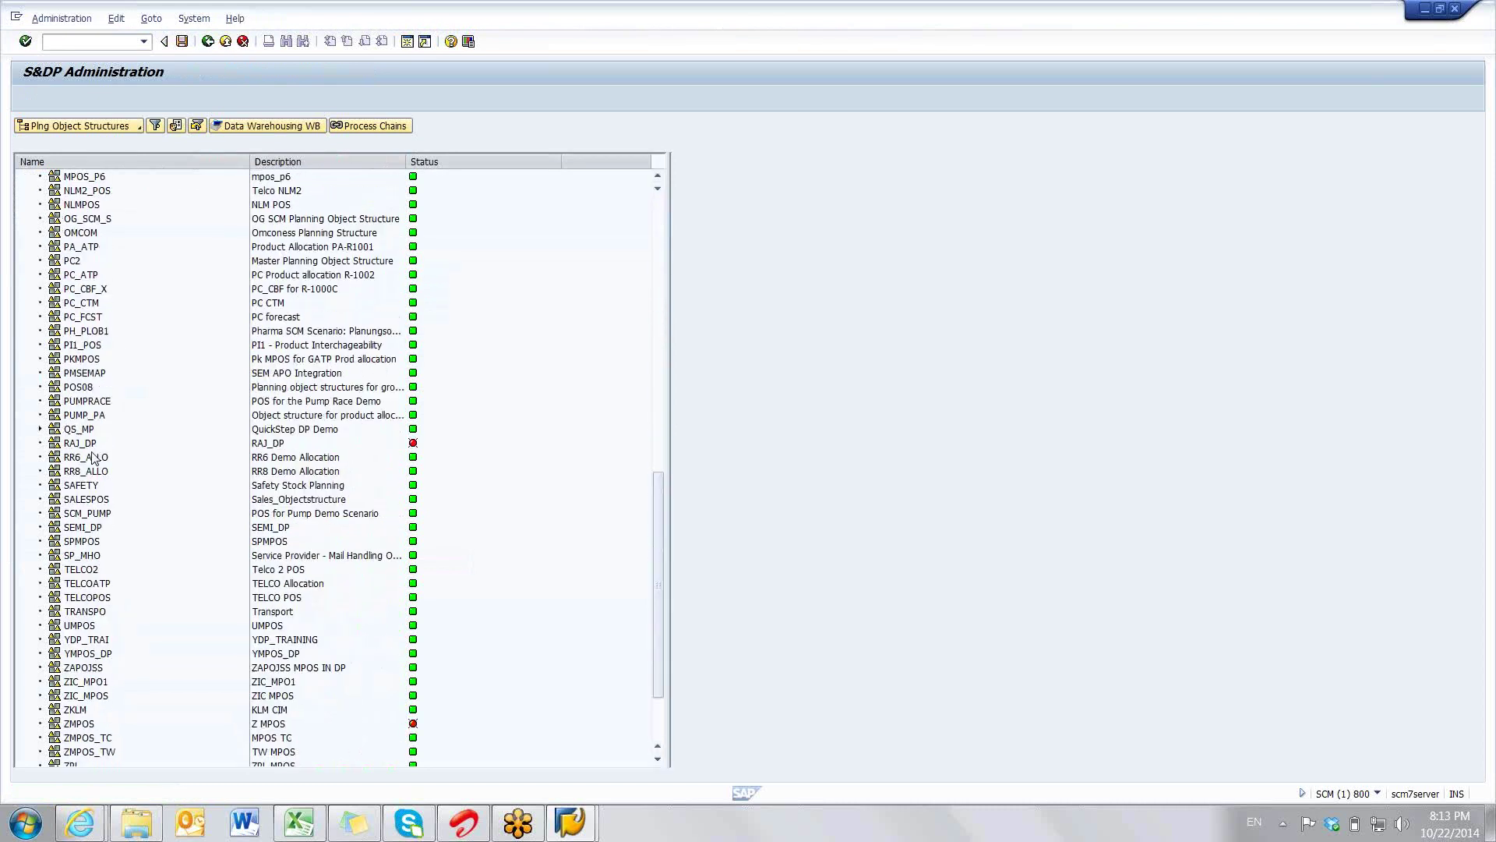
pyautogui.click(71, 444)
pyautogui.moveTo(416, 445)
# - Open RAJ_DP, activate it, and continue past the error-free activation log
pyautogui.doubleClick(72, 444)
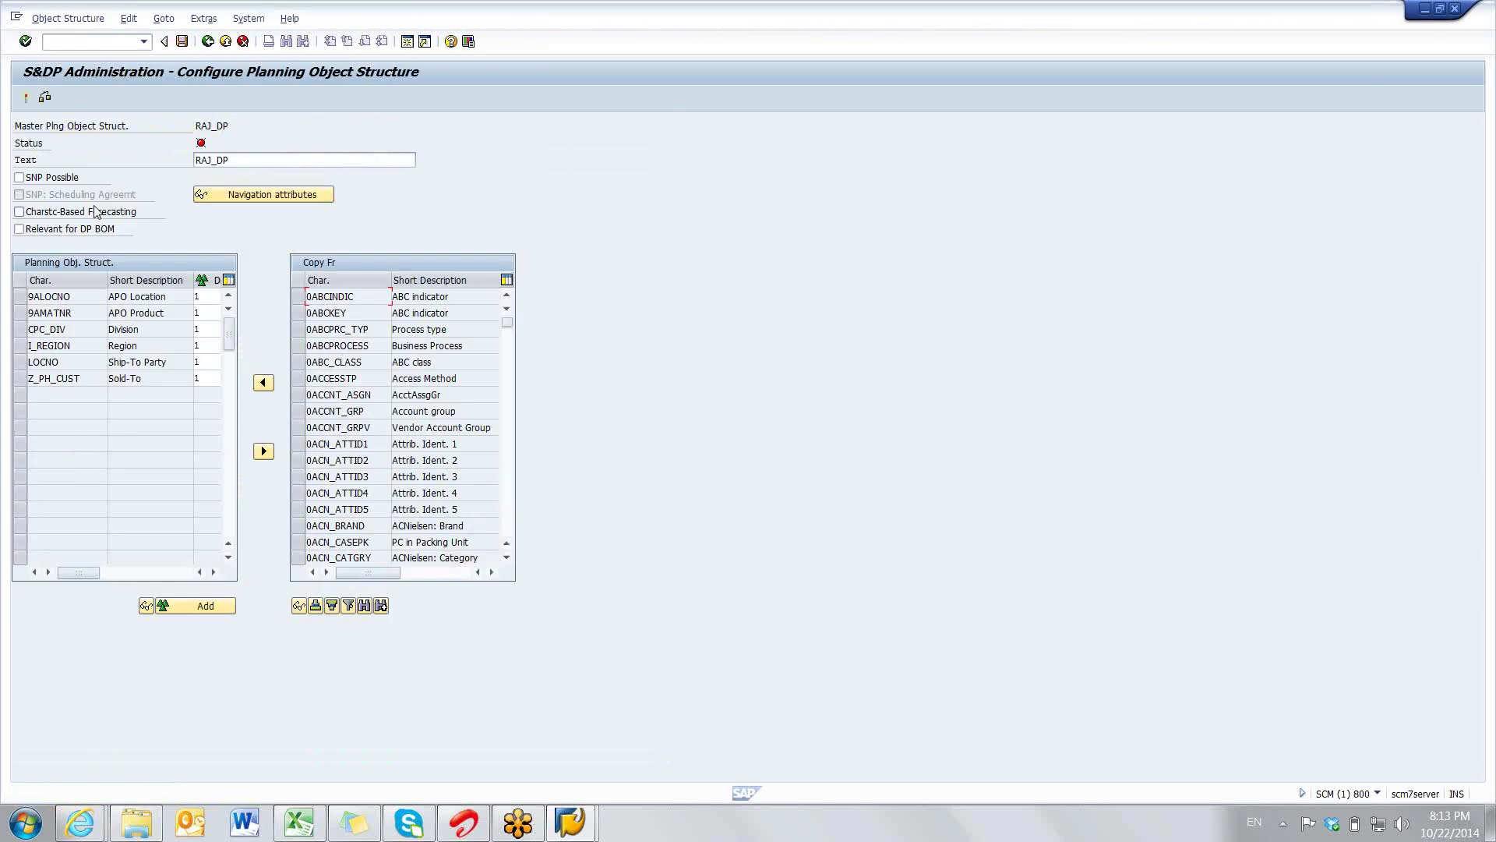
pyautogui.click(26, 99)
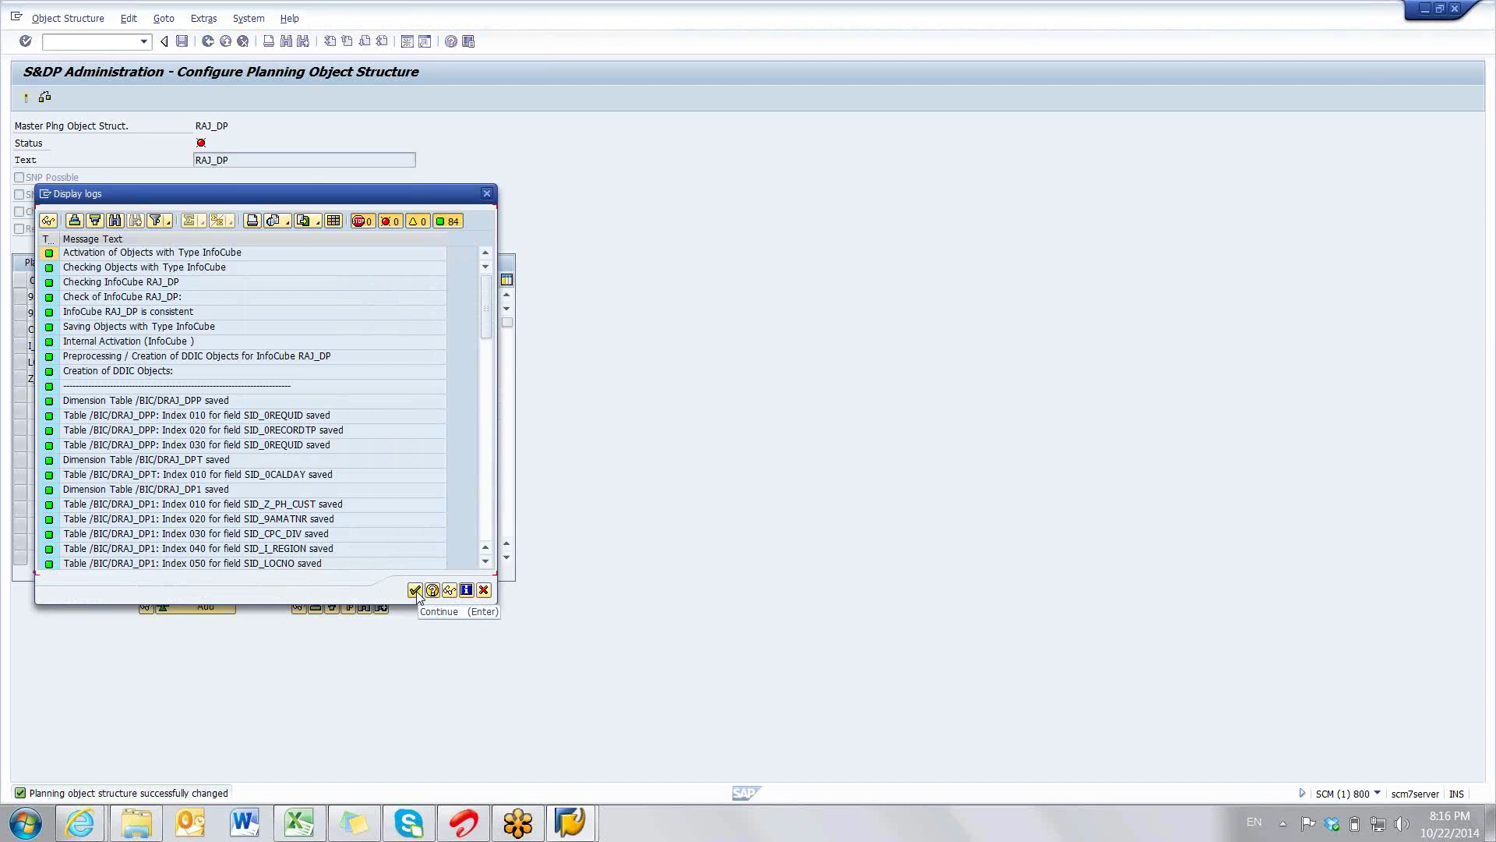
pyautogui.click(414, 590)
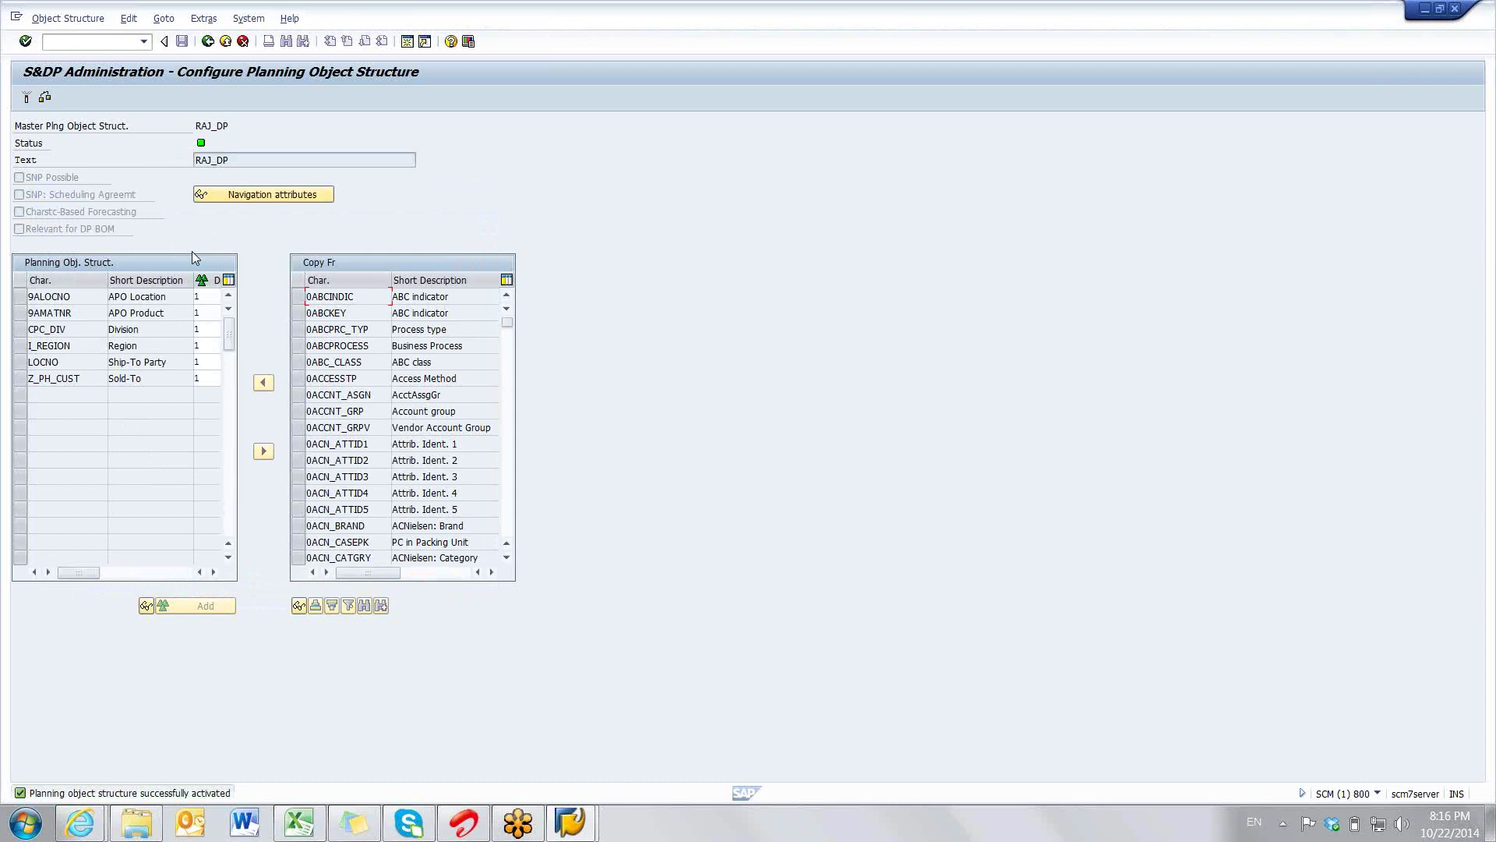
# - Switch the S&DP Administration list to Planning Areas, then open a new SAP session
pyautogui.click(208, 41)
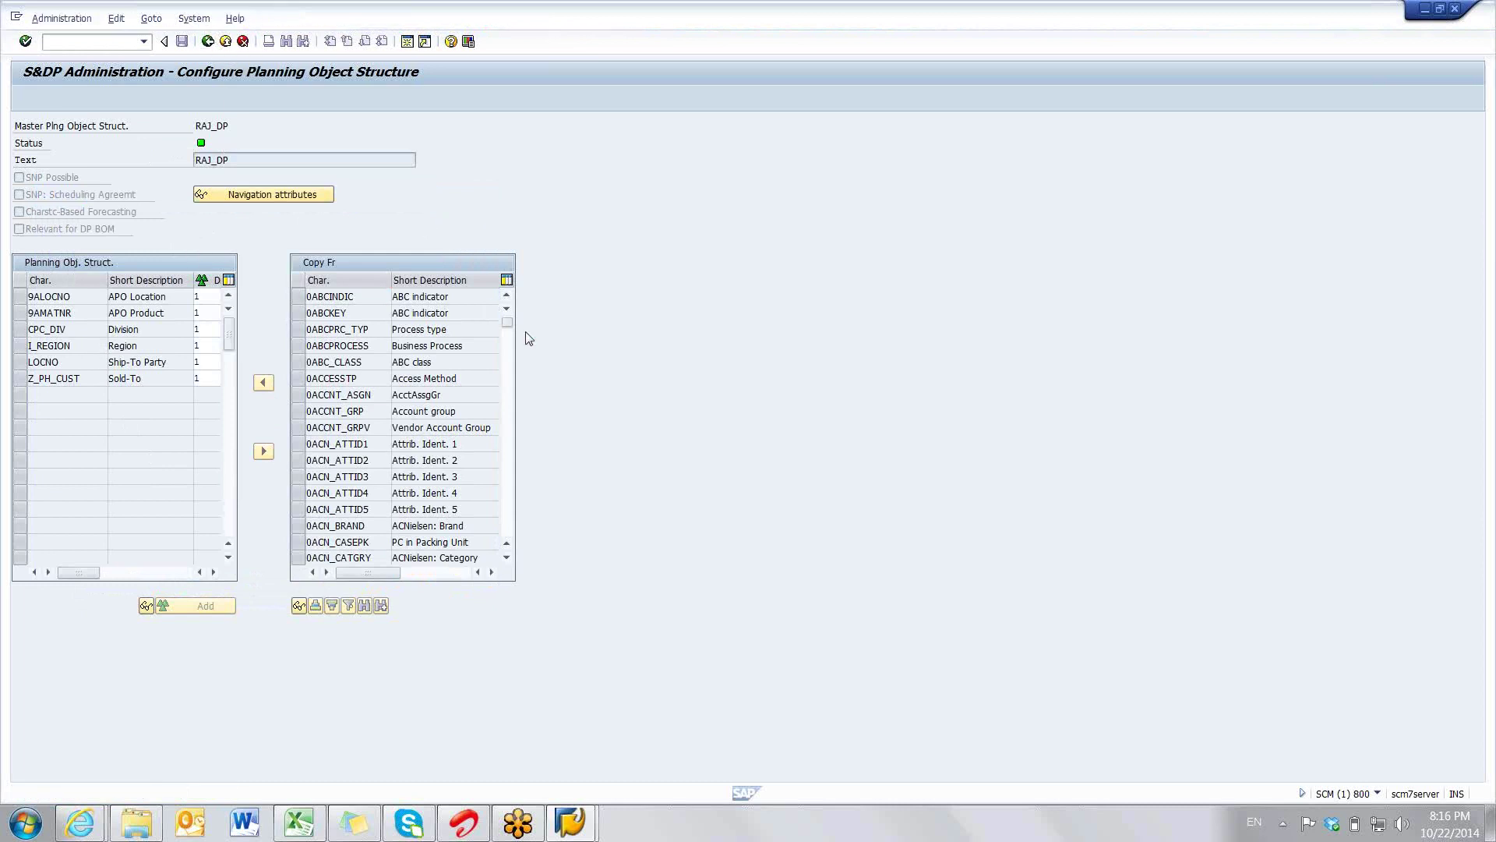
pyautogui.moveTo(653, 373)
pyautogui.mouseDown()
pyautogui.moveTo(667, 611)
pyautogui.moveTo(661, 366)
pyautogui.mouseUp()
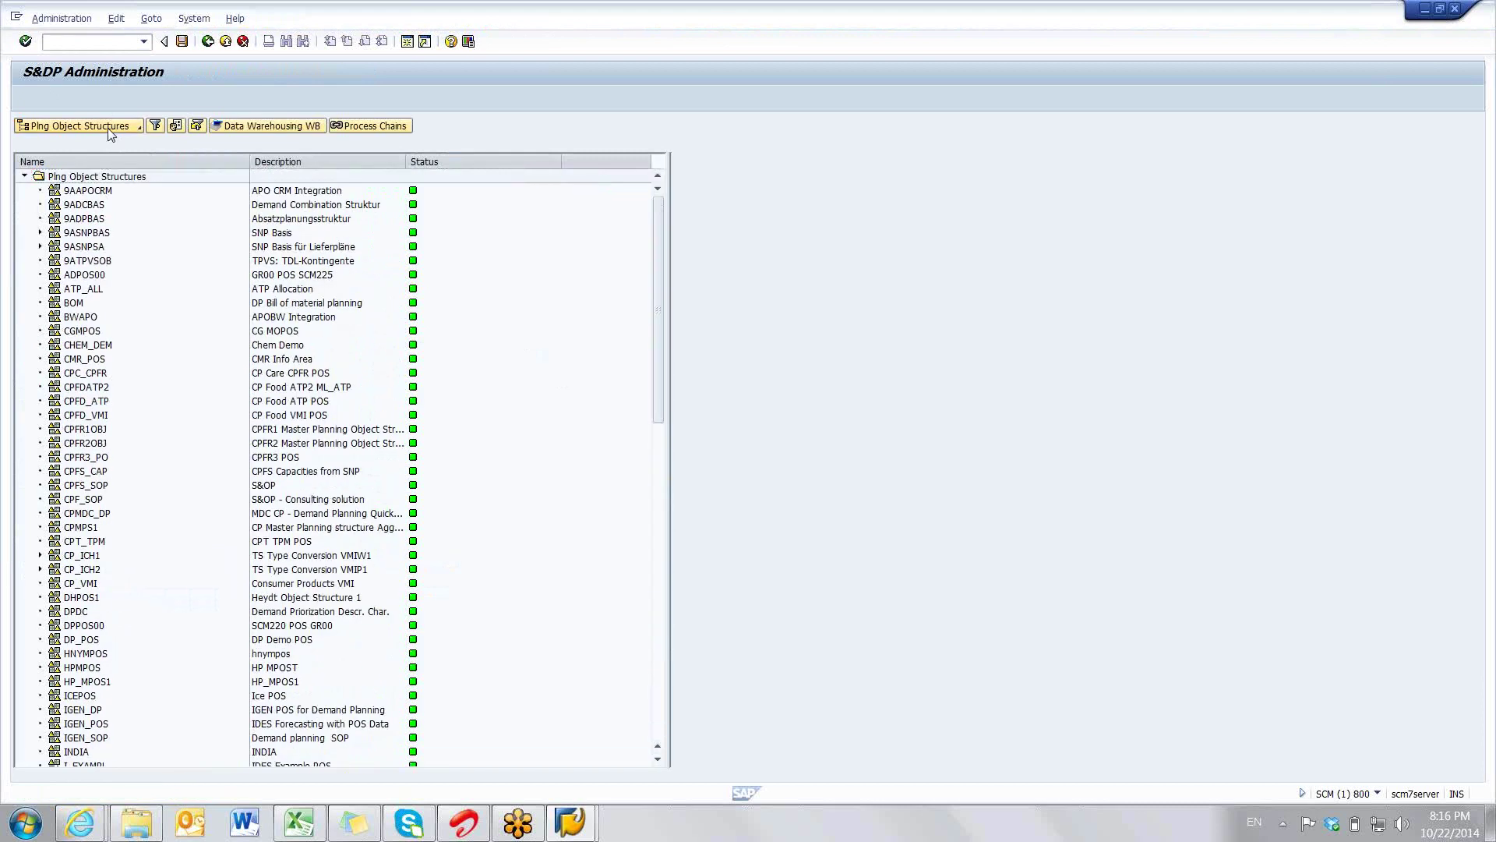
pyautogui.click(109, 130)
pyautogui.click(97, 146)
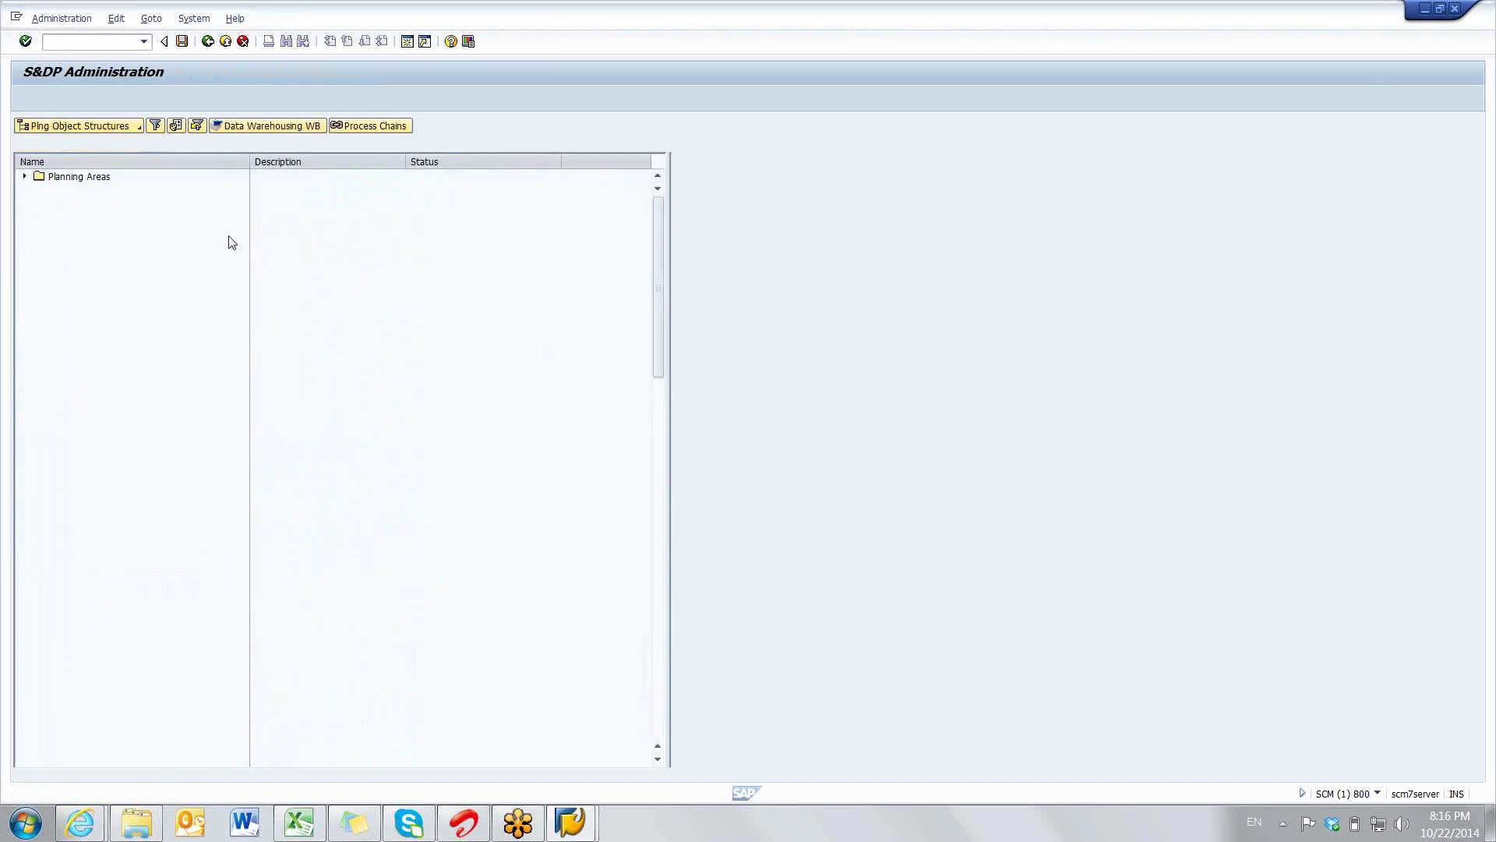
pyautogui.click(84, 180)
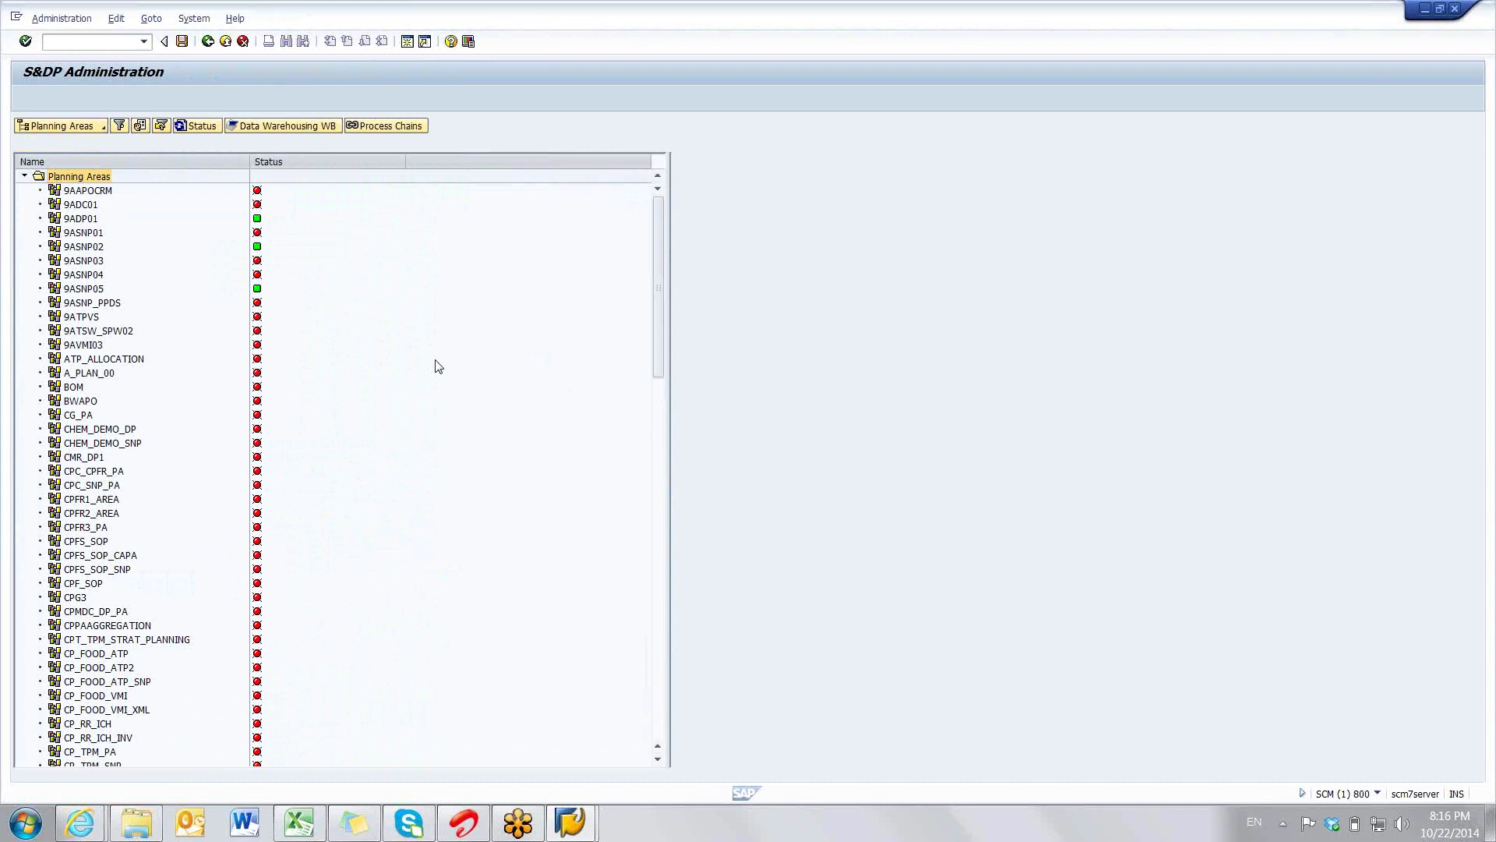
pyautogui.hotkey('ctrl', '+')
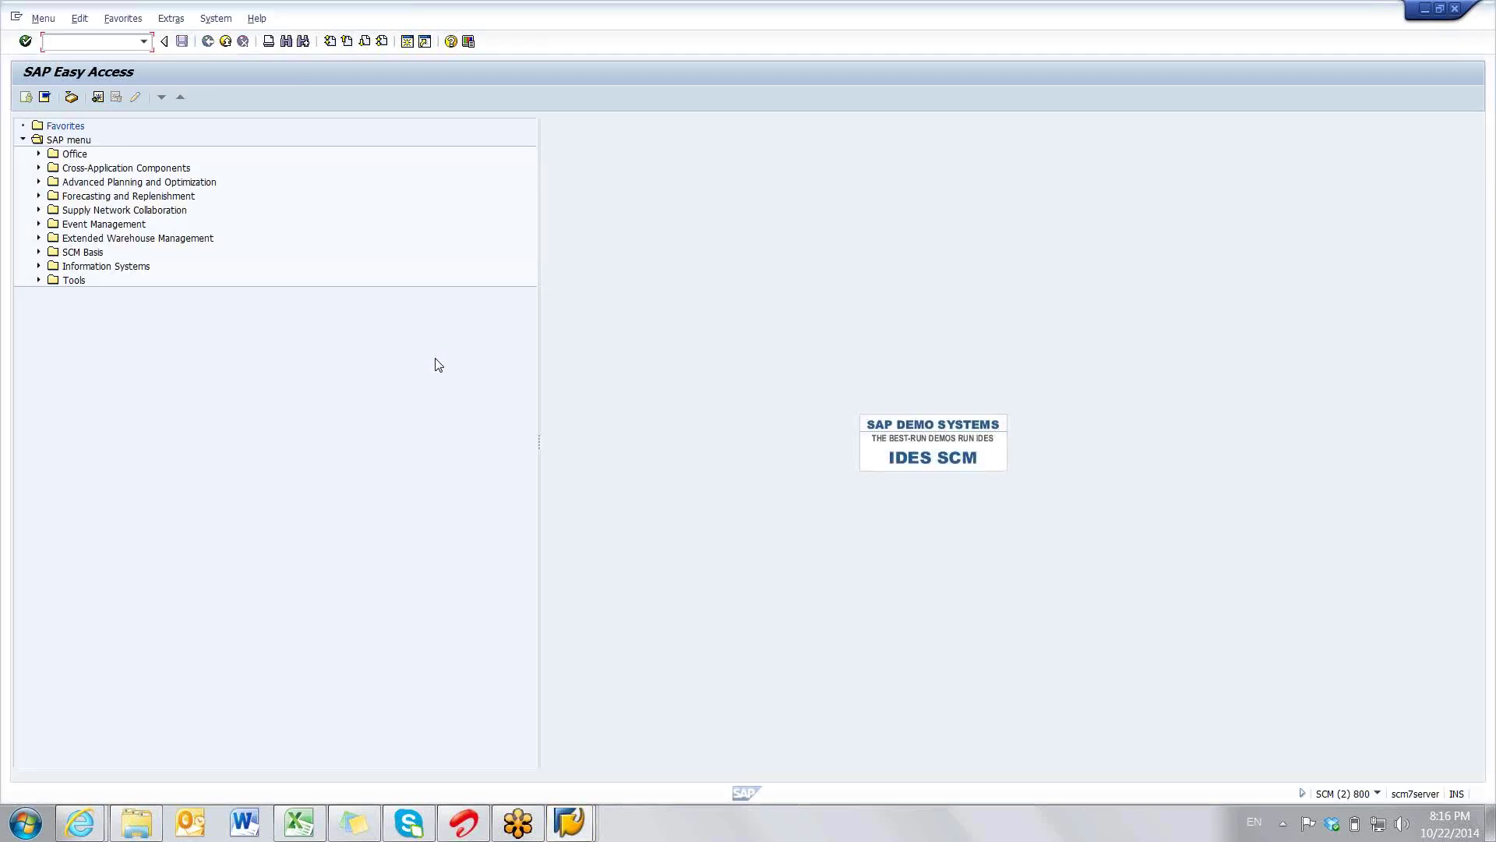
# - Open Periodicities for Planning Area (/SAPAPO/TR32) under APO > Demand Planning > Environment > Current Settings
pyautogui.click(39, 182)
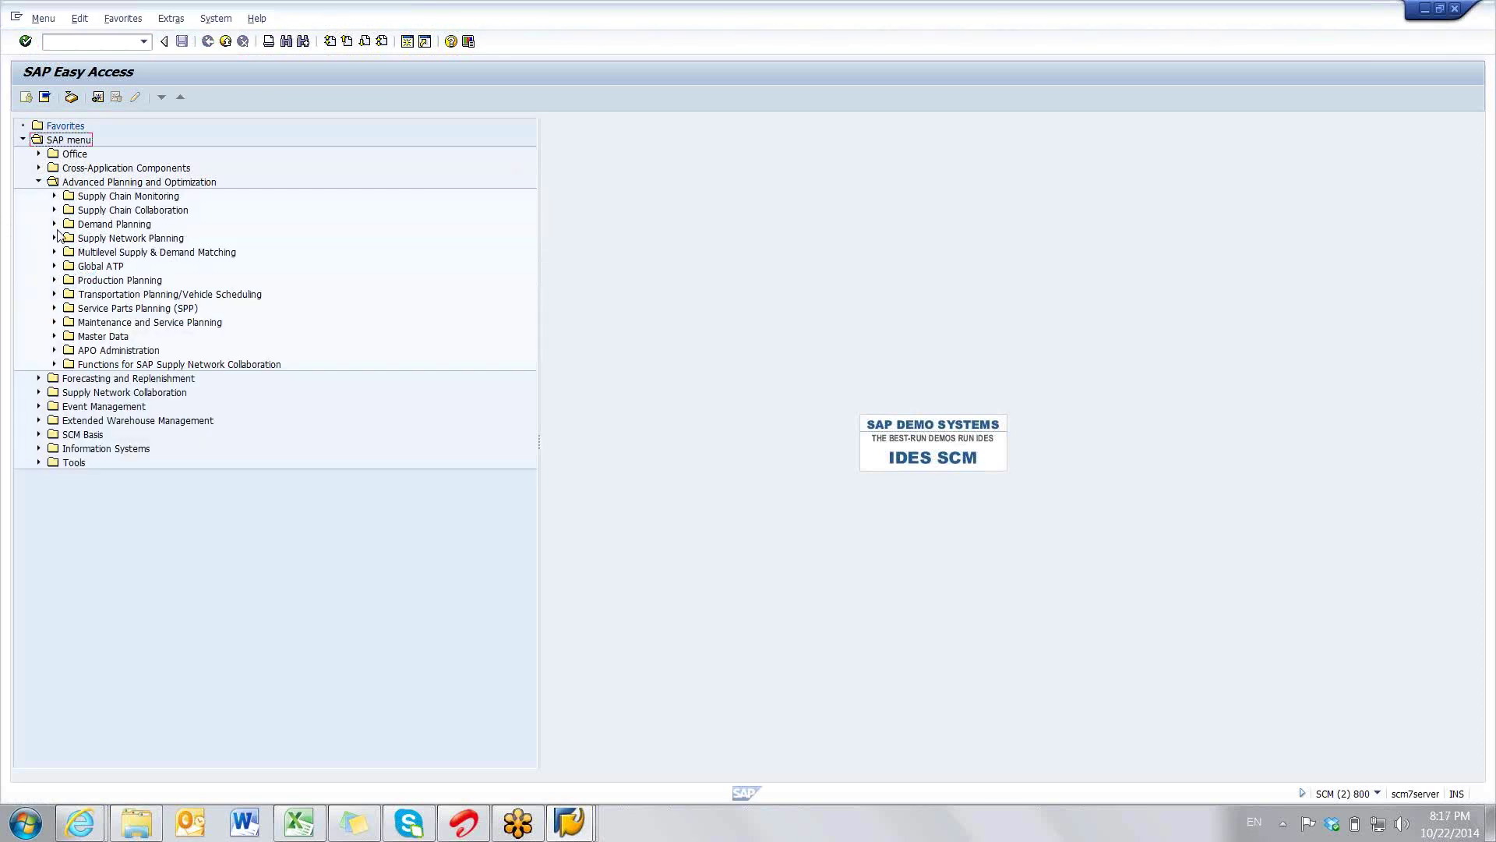
pyautogui.click(54, 225)
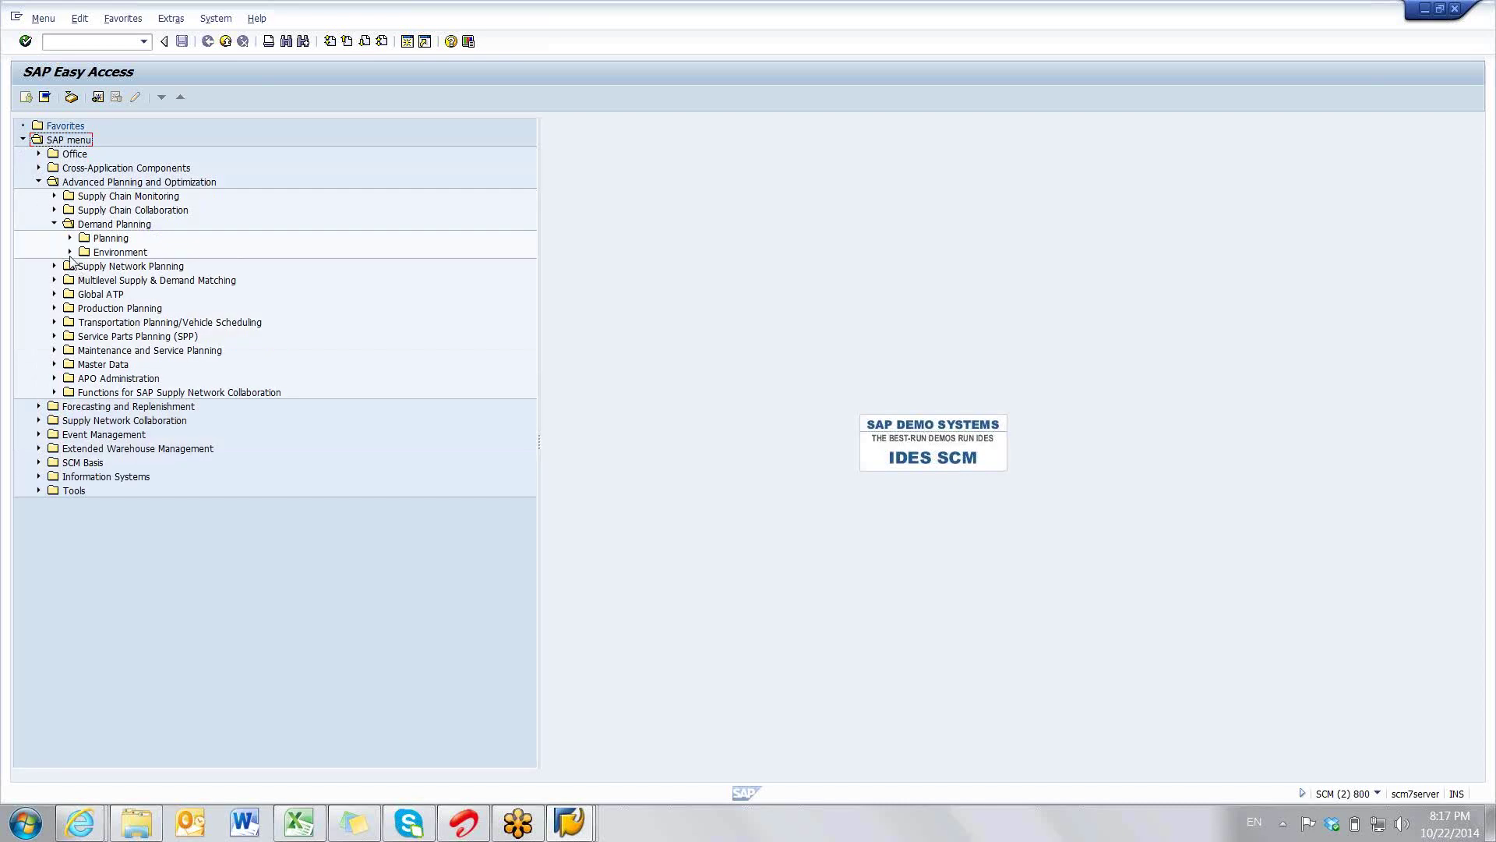
pyautogui.click(70, 254)
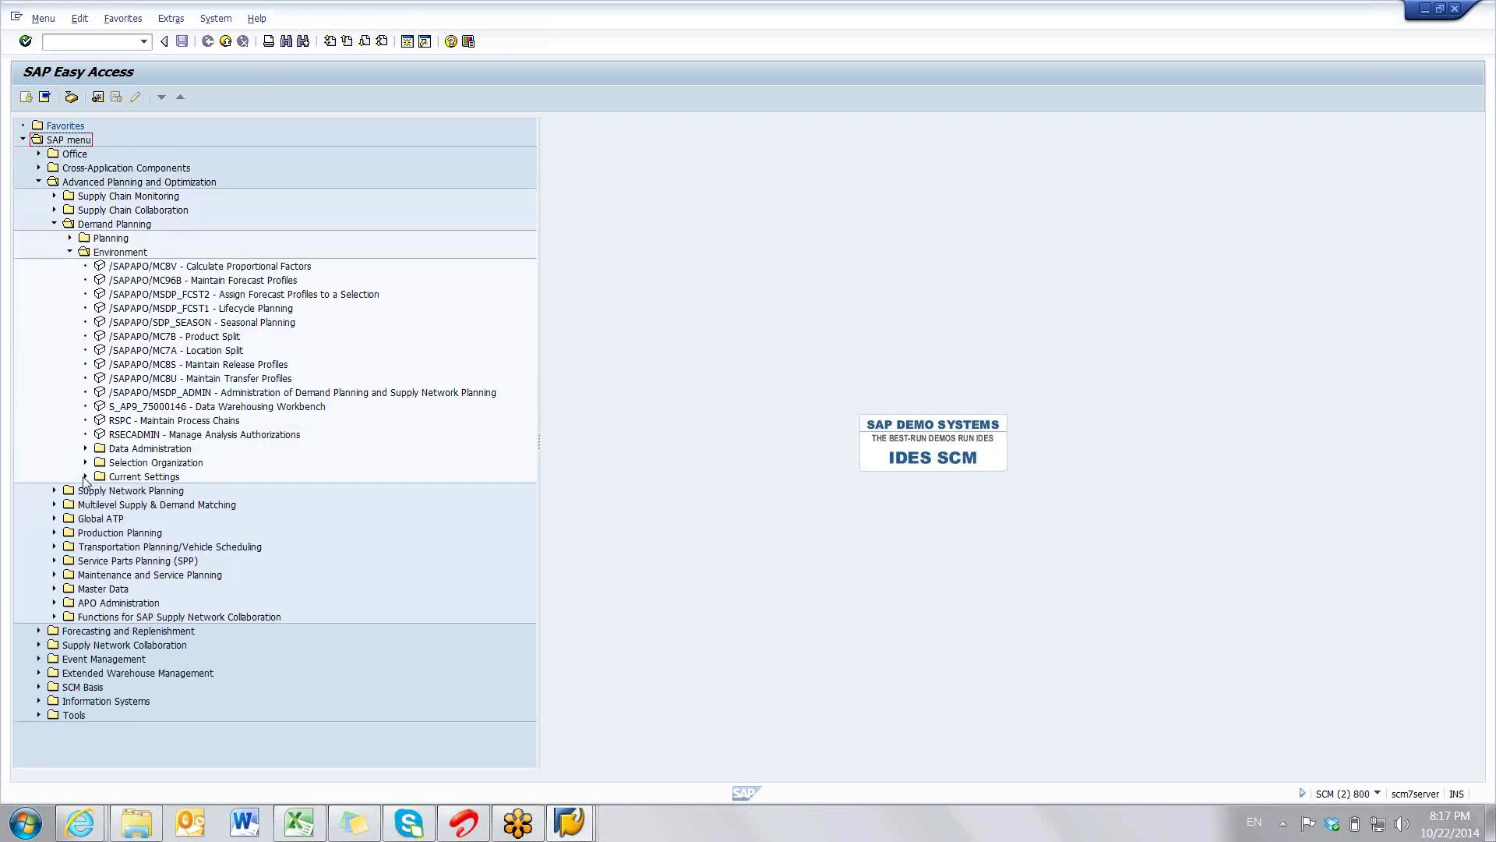
pyautogui.click(85, 477)
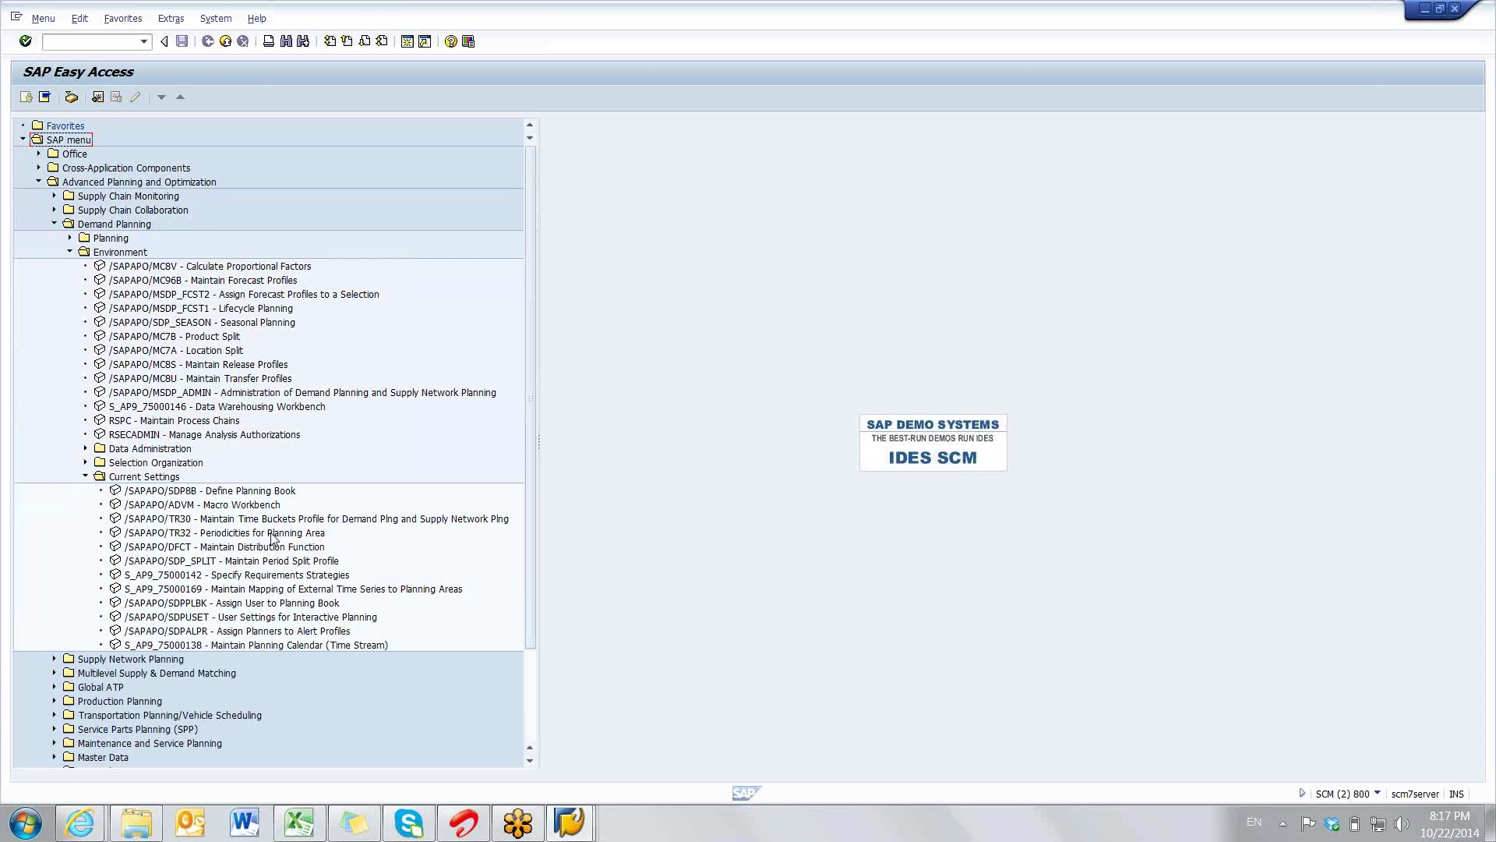
pyautogui.click(273, 533)
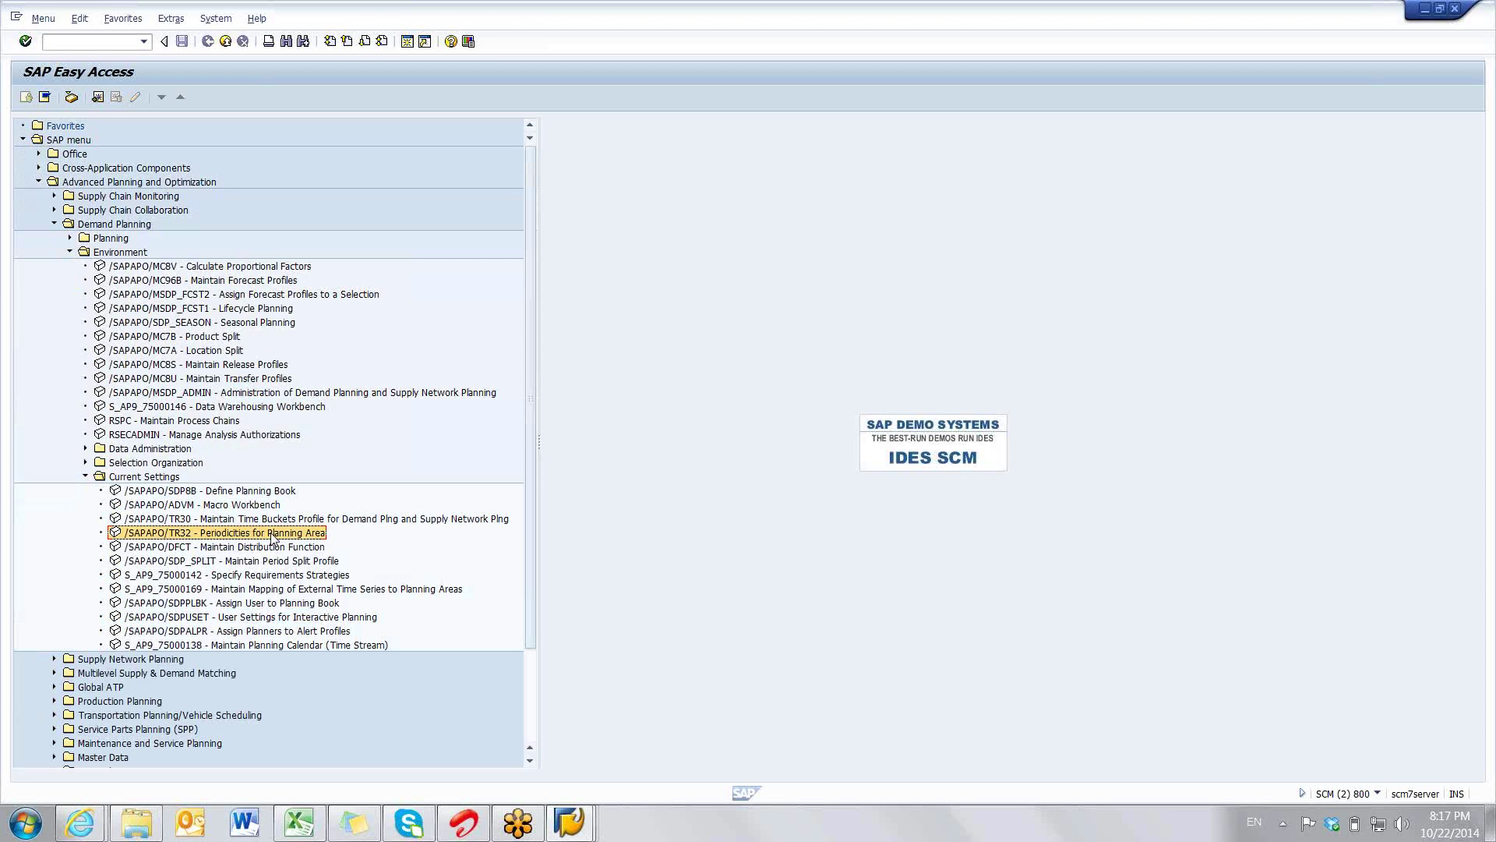
pyautogui.doubleClick(272, 534)
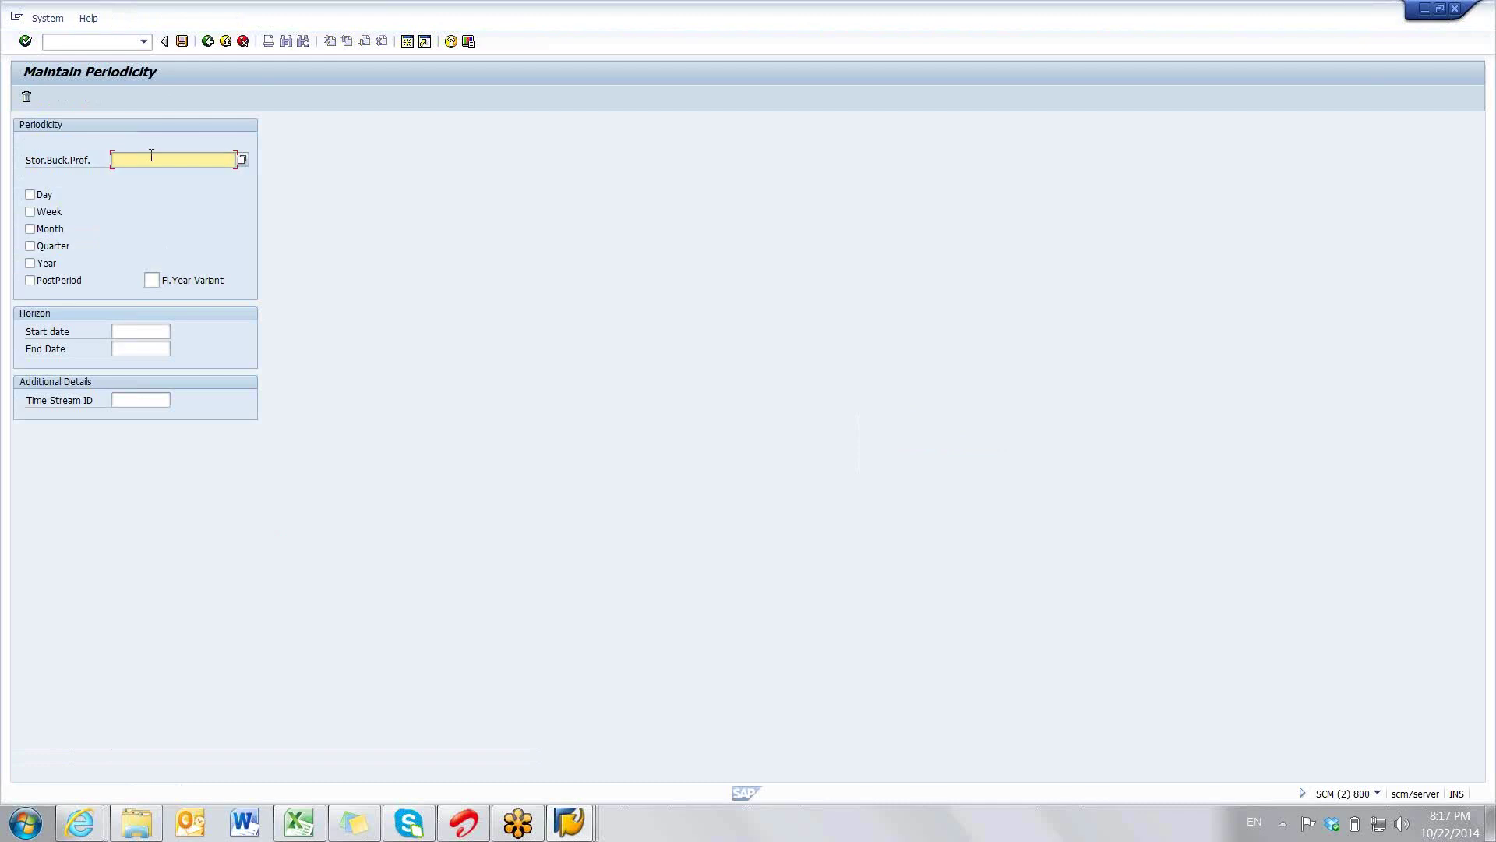
# - Define and save storage bucket profile RAJ_SBP with weekly periods from 01.01.2012 to 31.12.2025
pyautogui.write('RAJ_SBP')
pyautogui.click(31, 211)
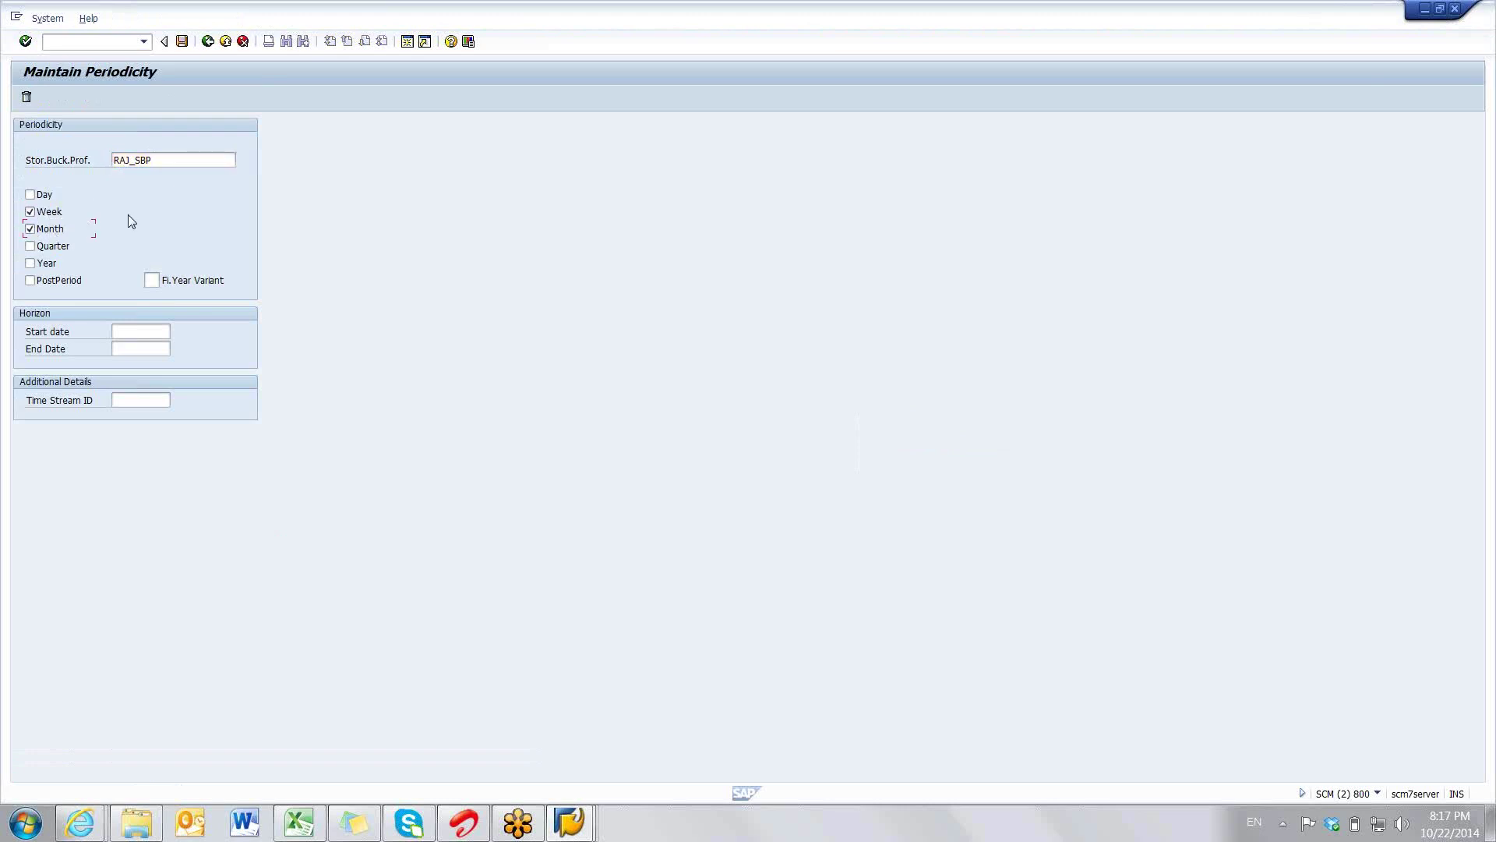
pyautogui.click(137, 329)
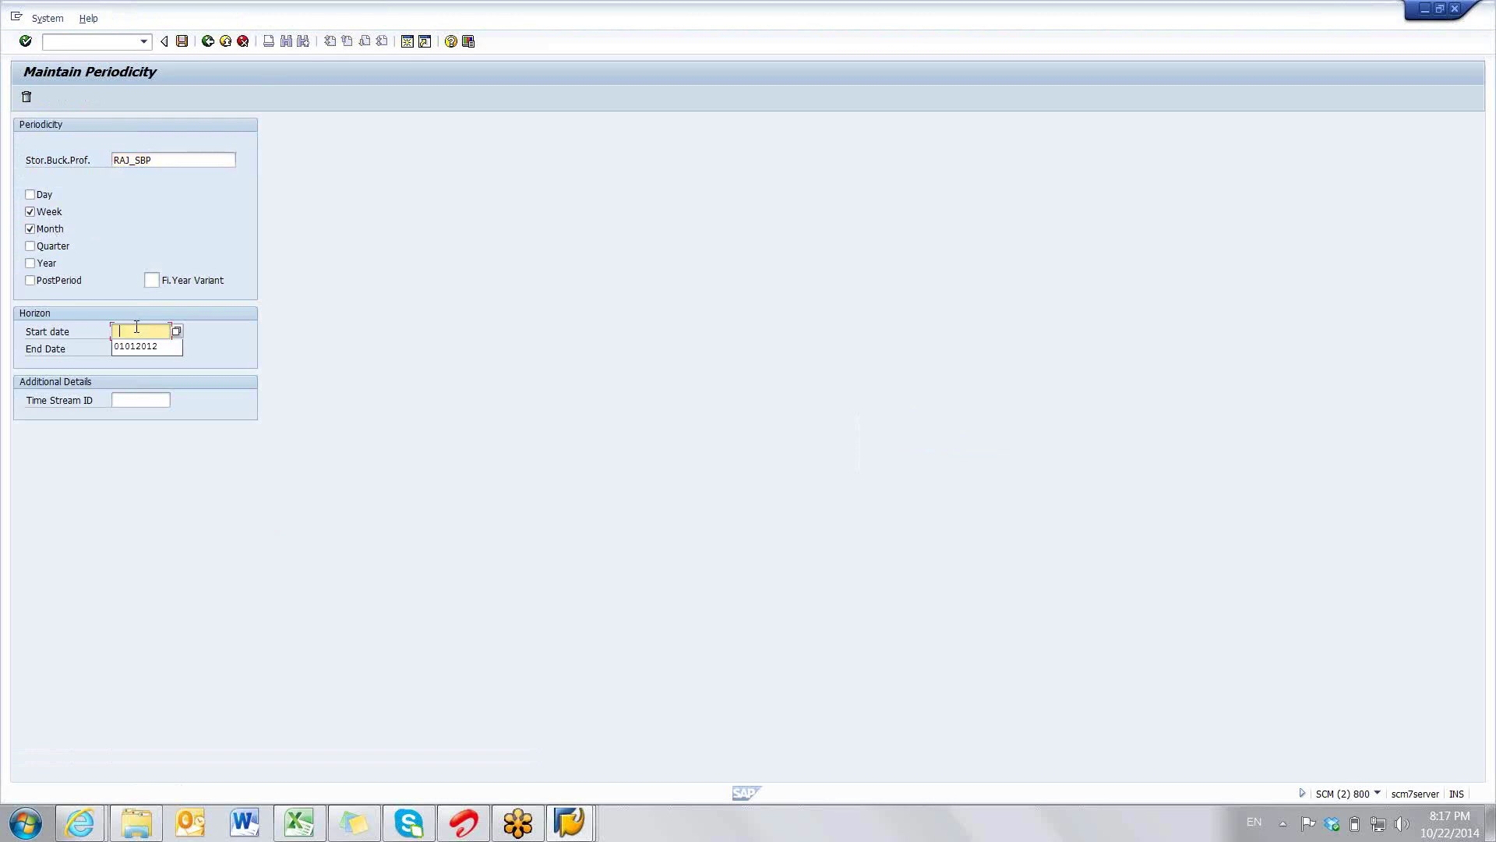
pyautogui.click(131, 346)
pyautogui.click(148, 349)
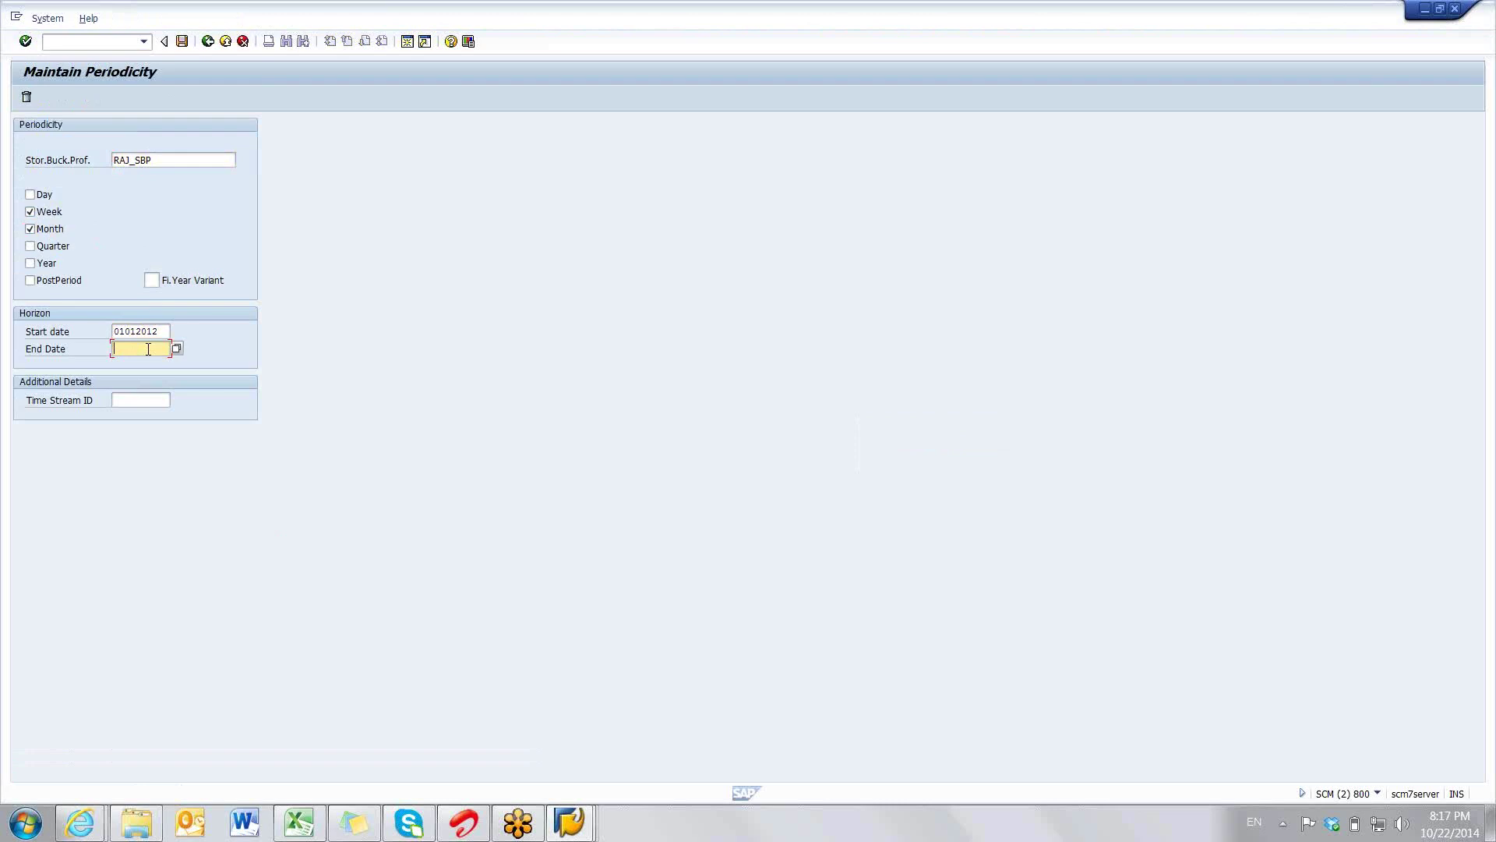
pyautogui.write('31')
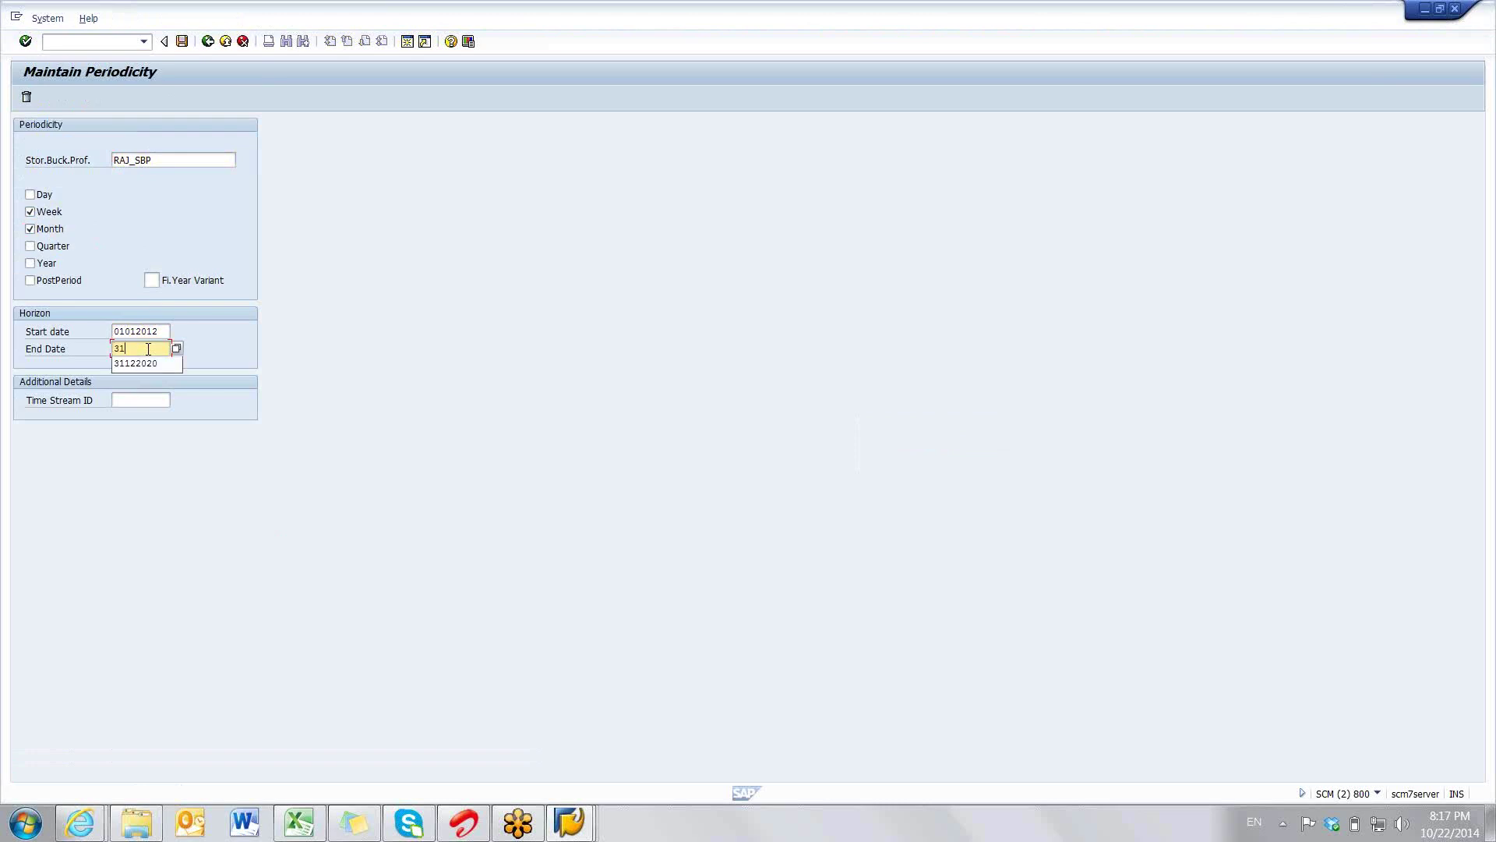
pyautogui.write('.12.2025')
pyautogui.press('Return')
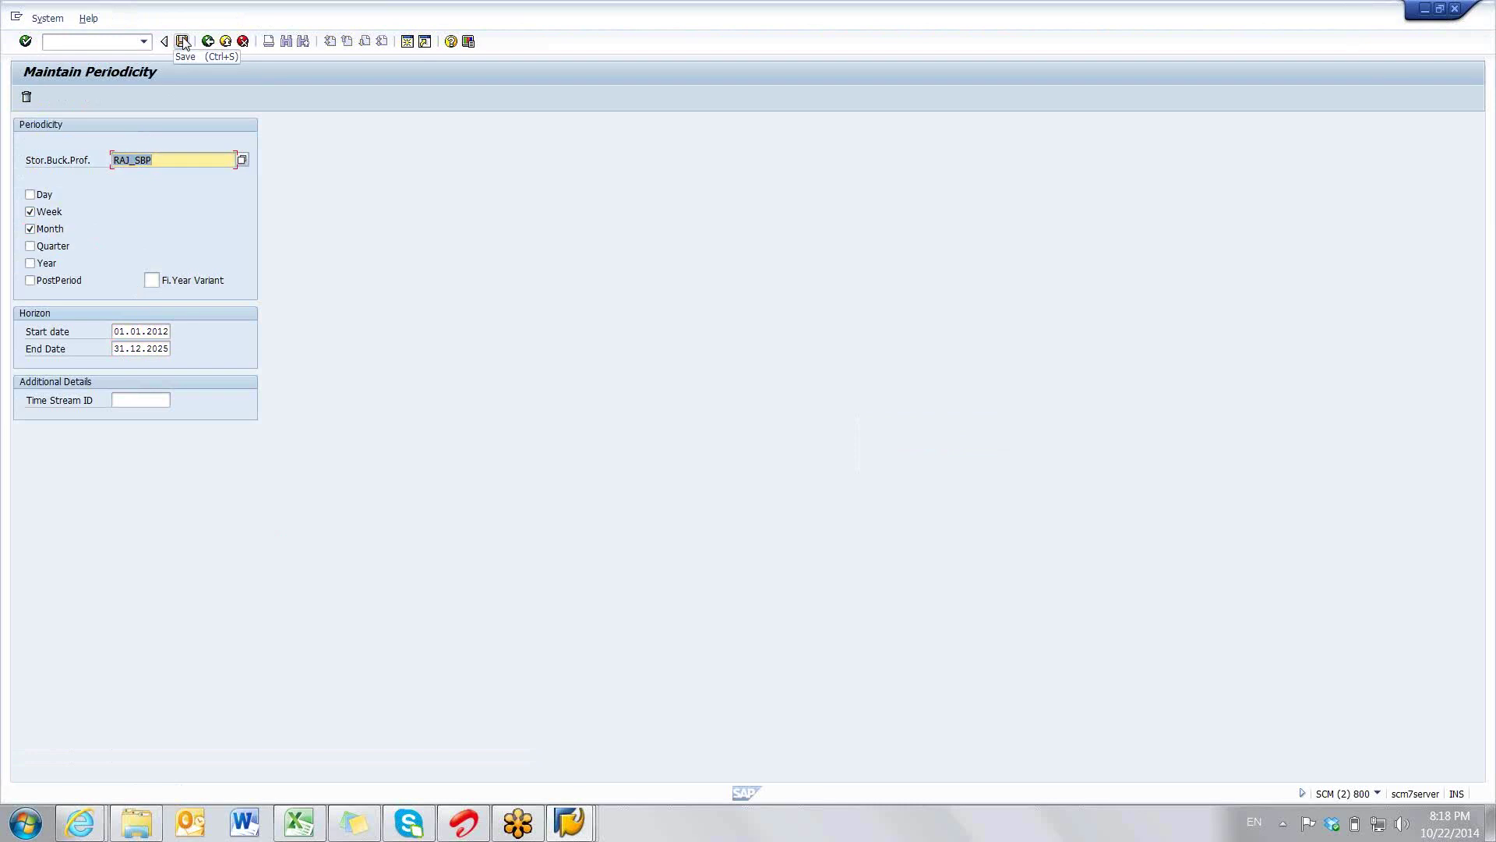
pyautogui.click(183, 41)
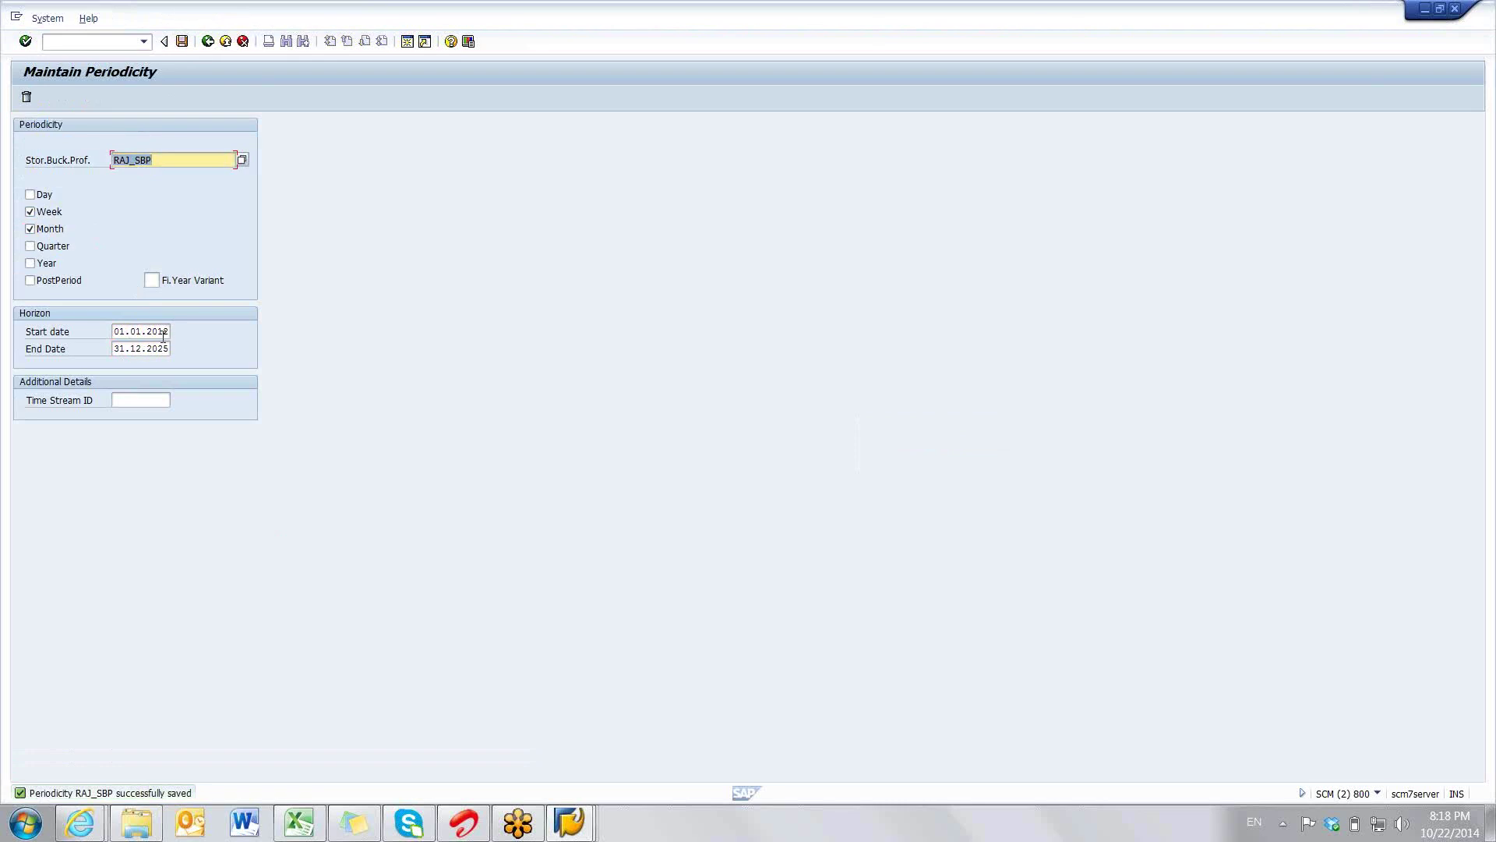
# - Check the 01.01.2012 start date, then return to the menu and open S&DP Administration
pyautogui.click(162, 333)
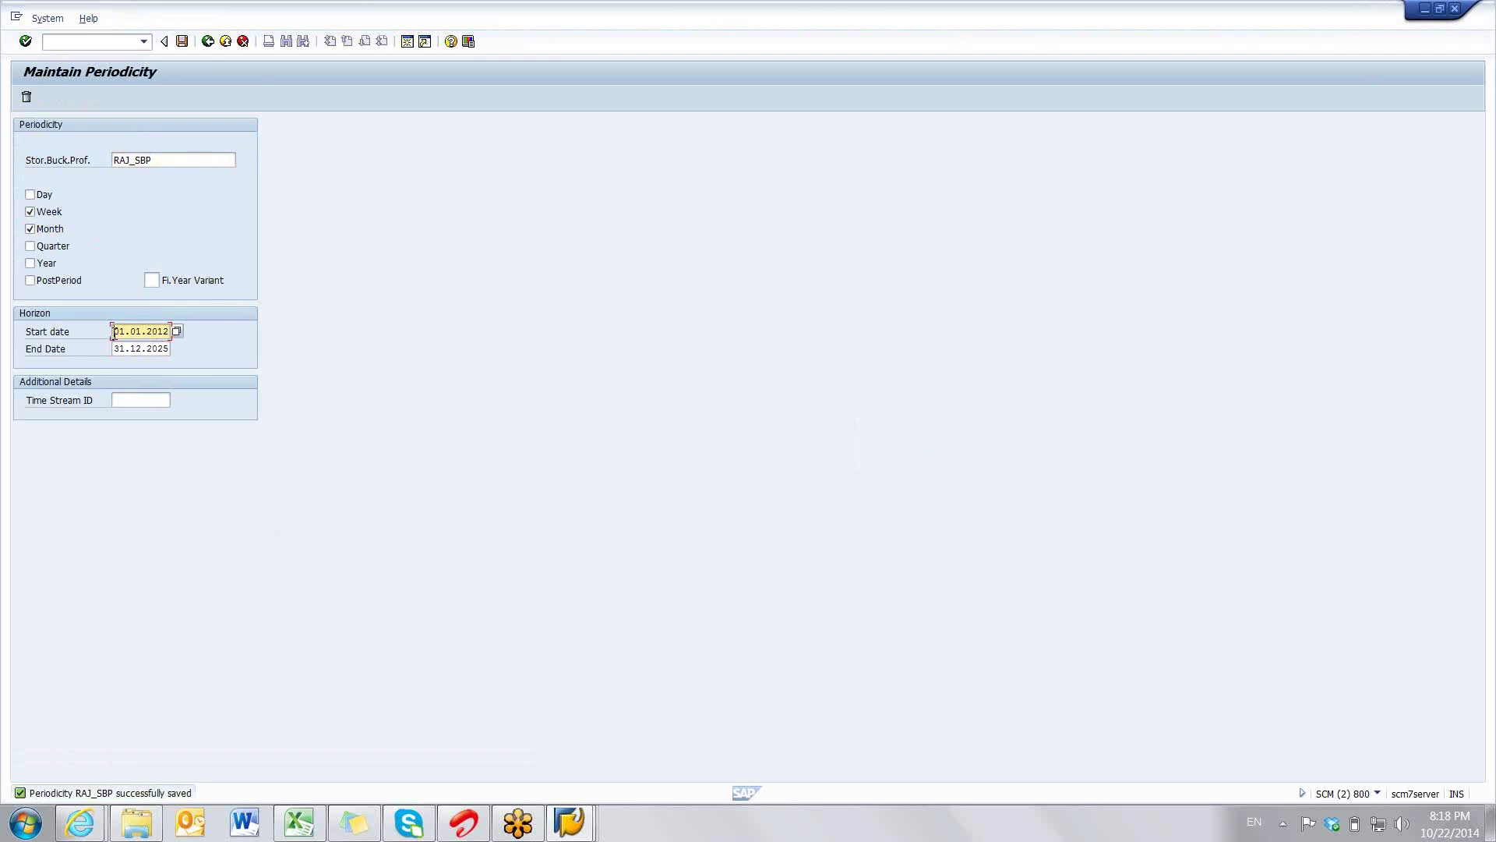
pyautogui.moveTo(113, 333); pyautogui.dragTo(167, 333)
pyautogui.click(167, 333)
pyautogui.click(207, 41)
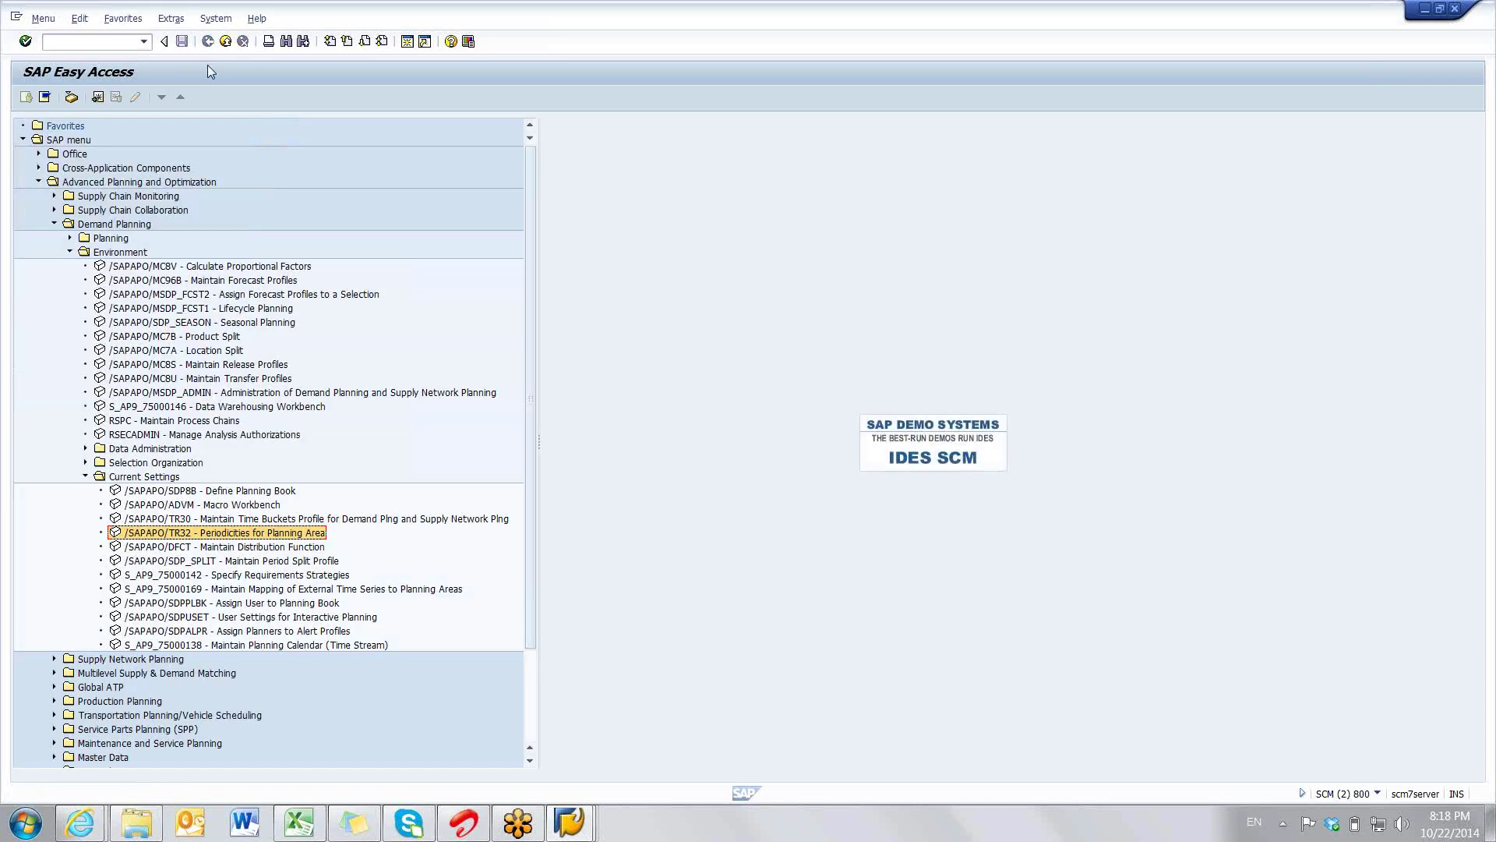
pyautogui.doubleClick(117, 392)
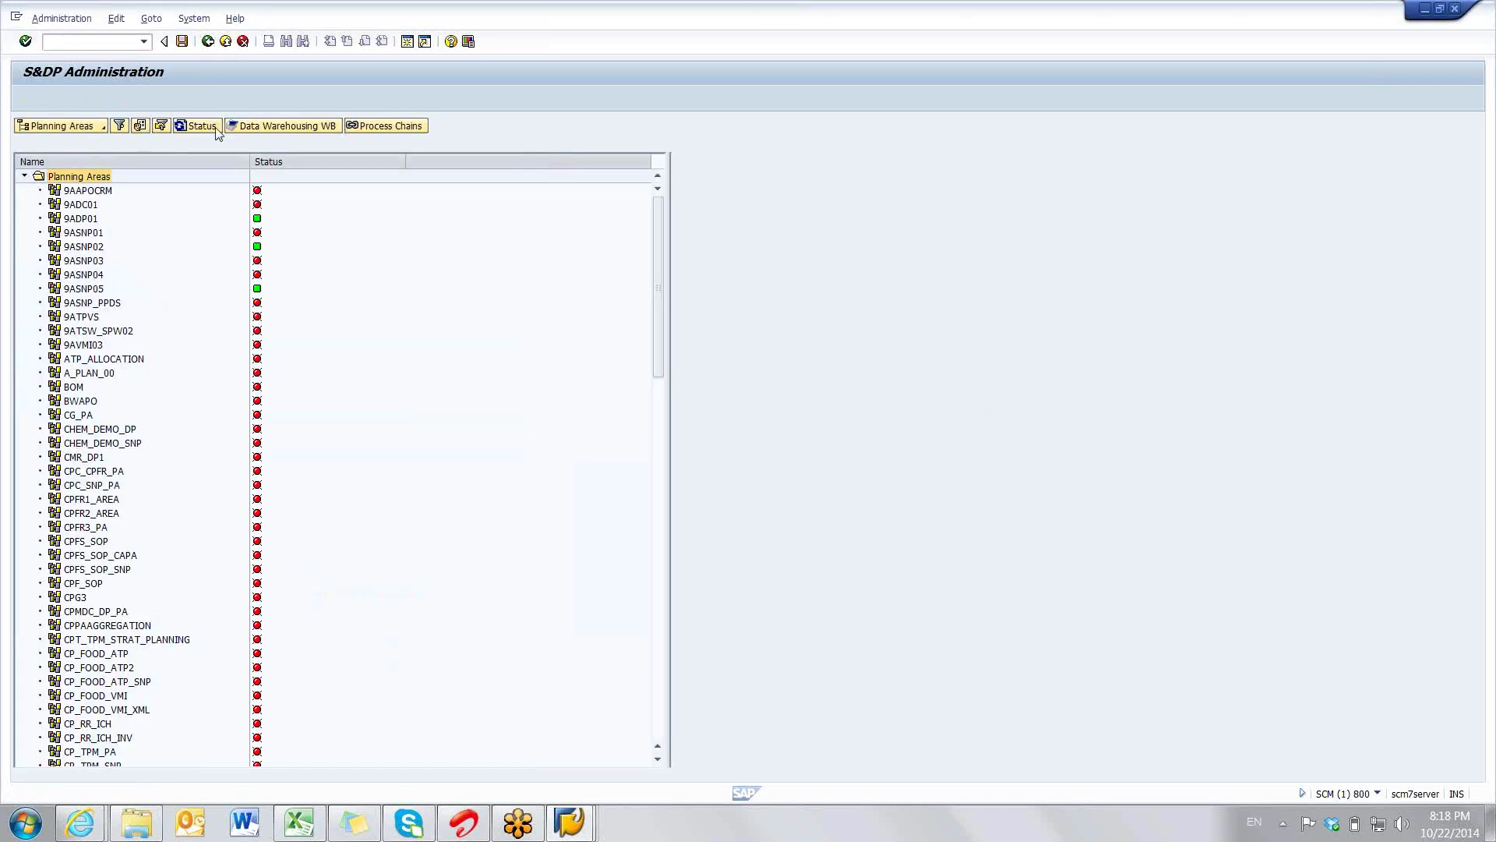
# - Return to S&DP Administration and start a new planning area from the Planning Areas node
pyautogui.press('F3')
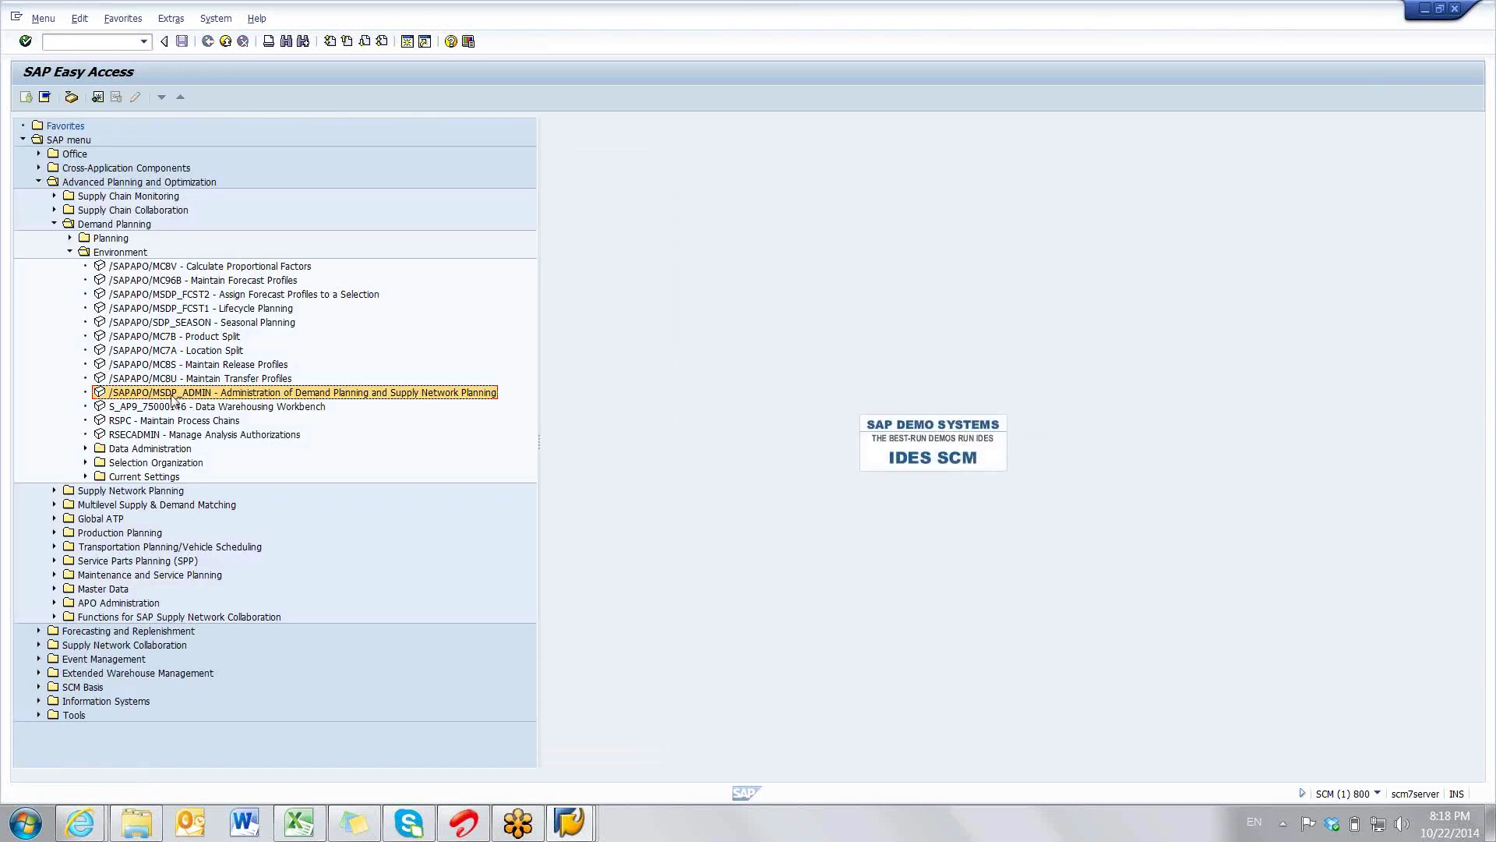
pyautogui.doubleClick(166, 393)
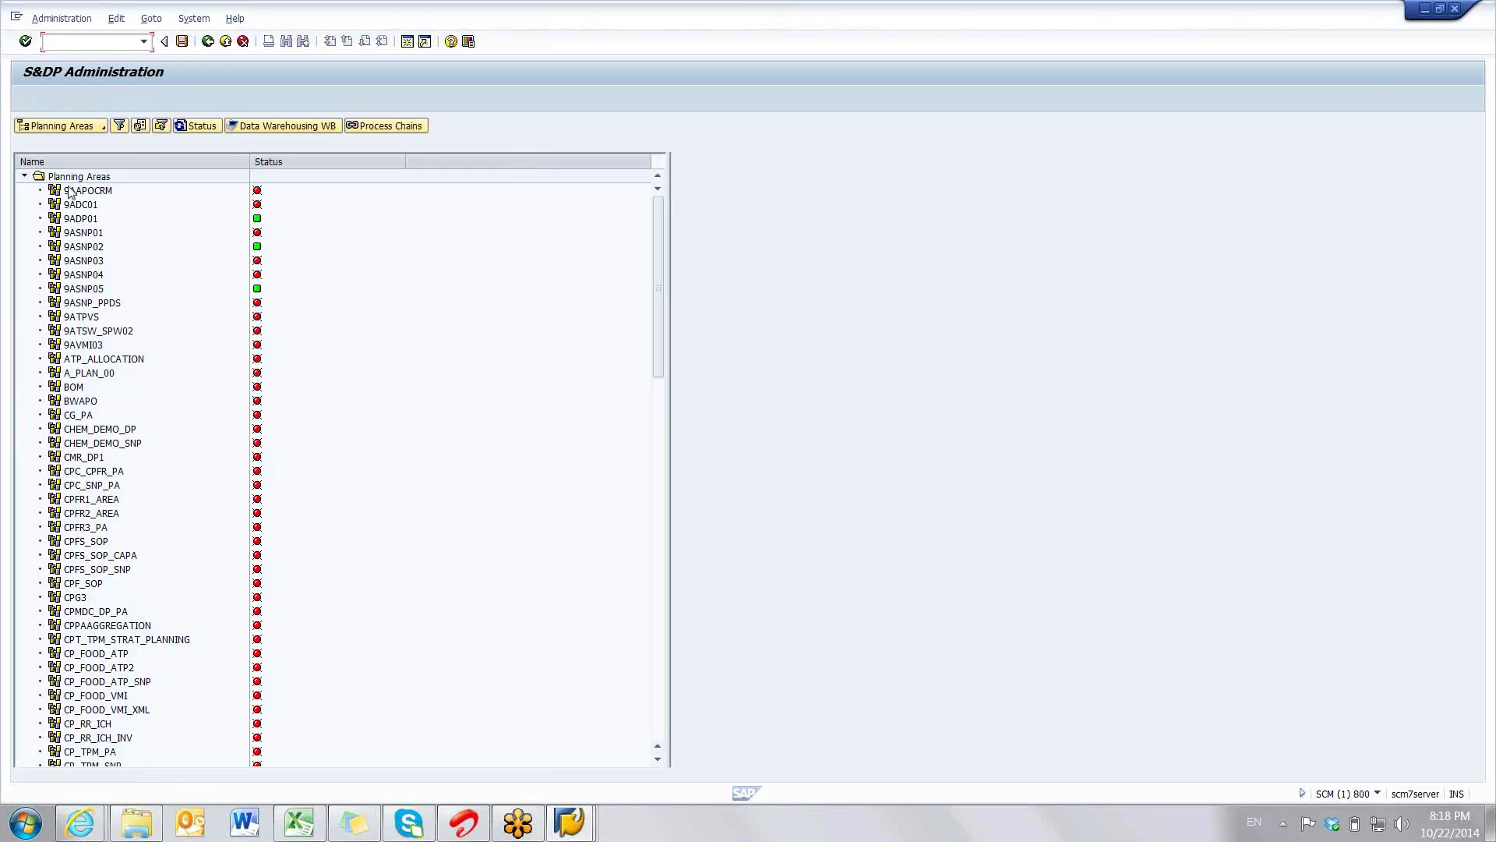
pyautogui.click(67, 179)
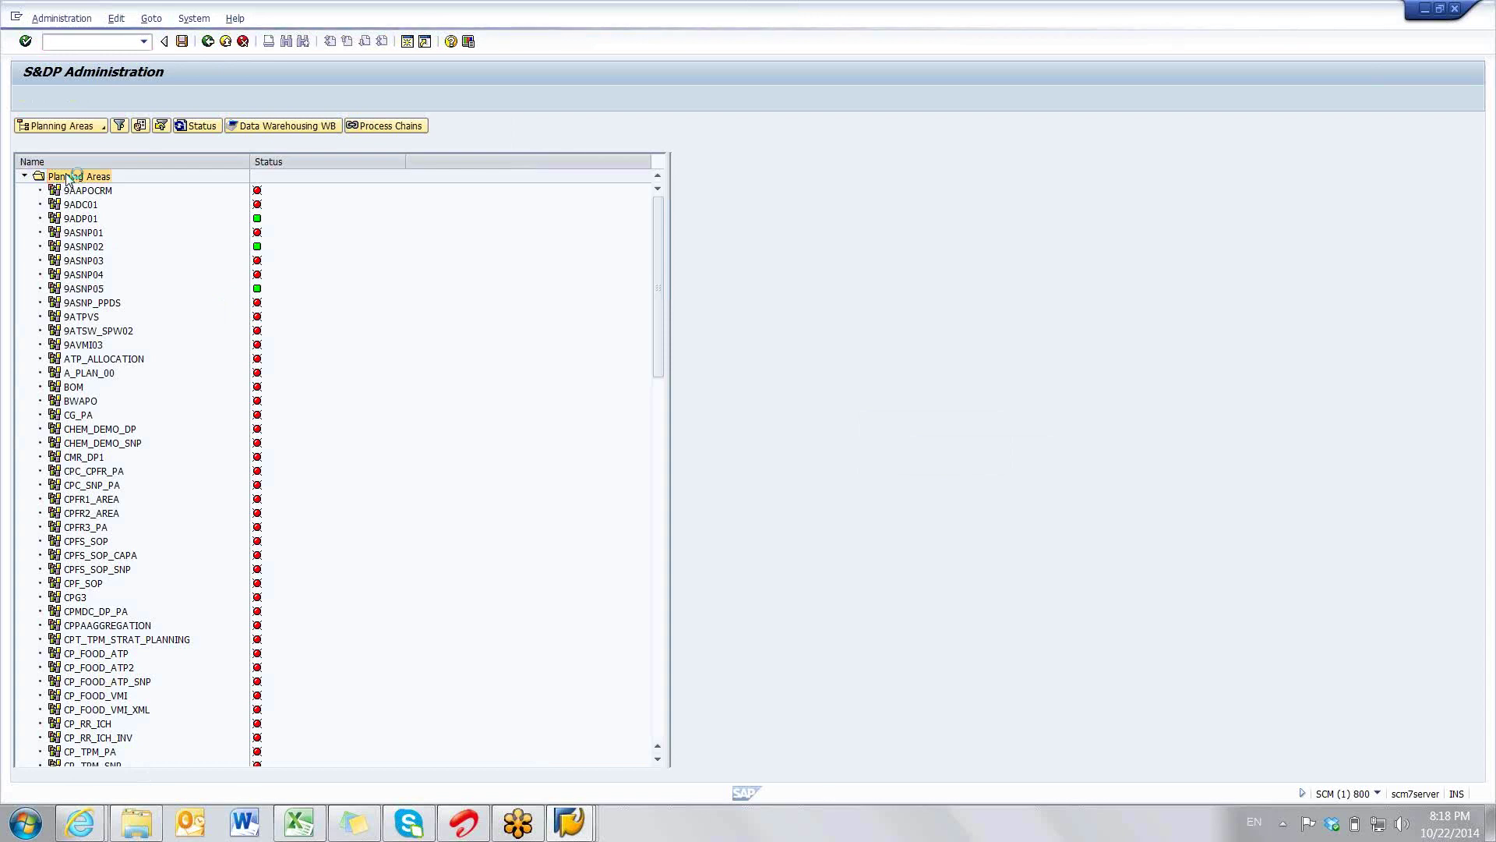
pyautogui.rightClick(68, 179)
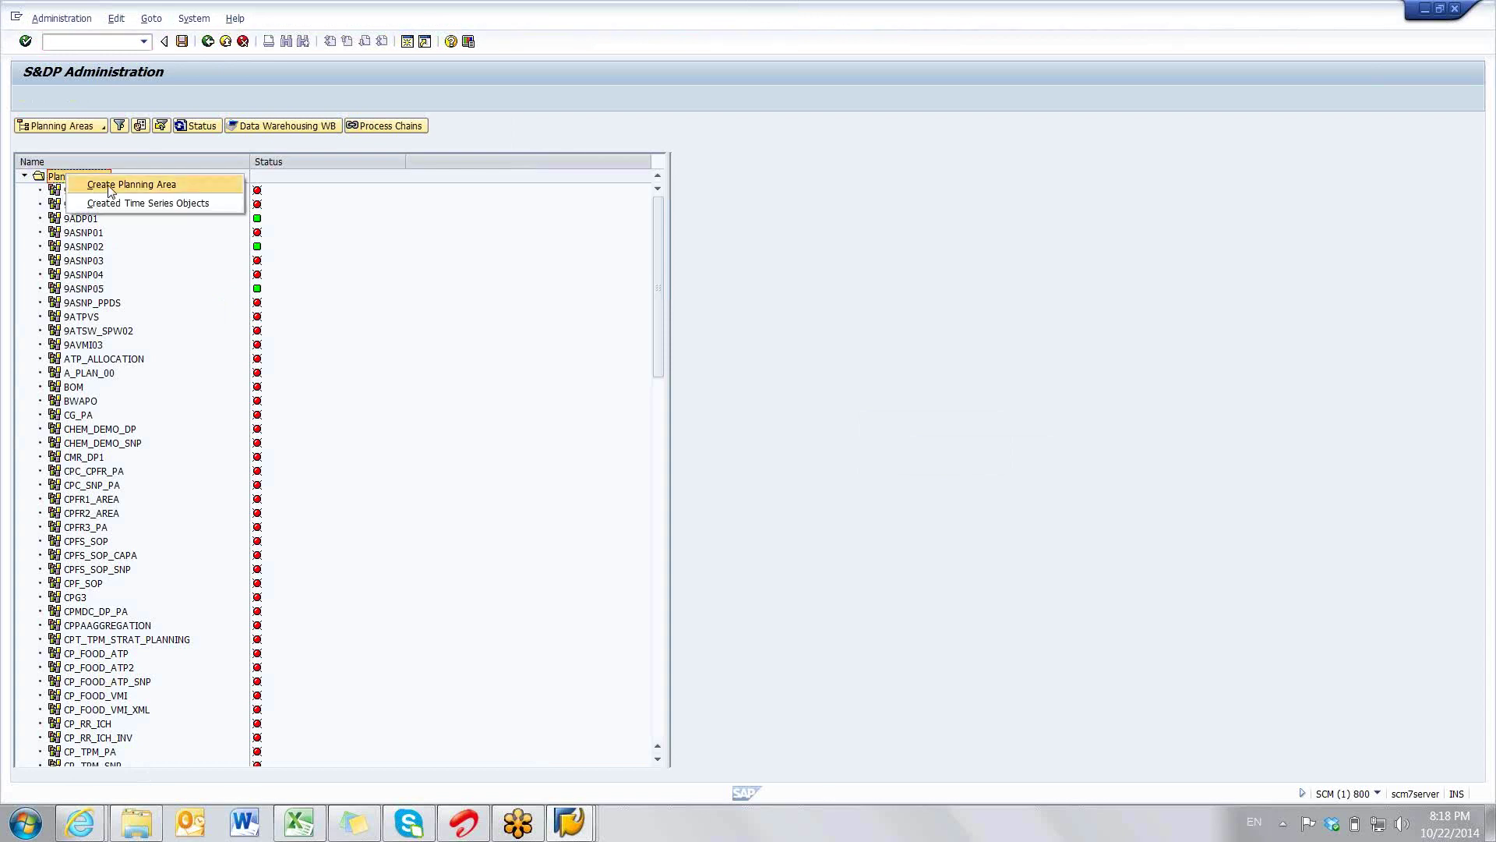
pyautogui.click(110, 191)
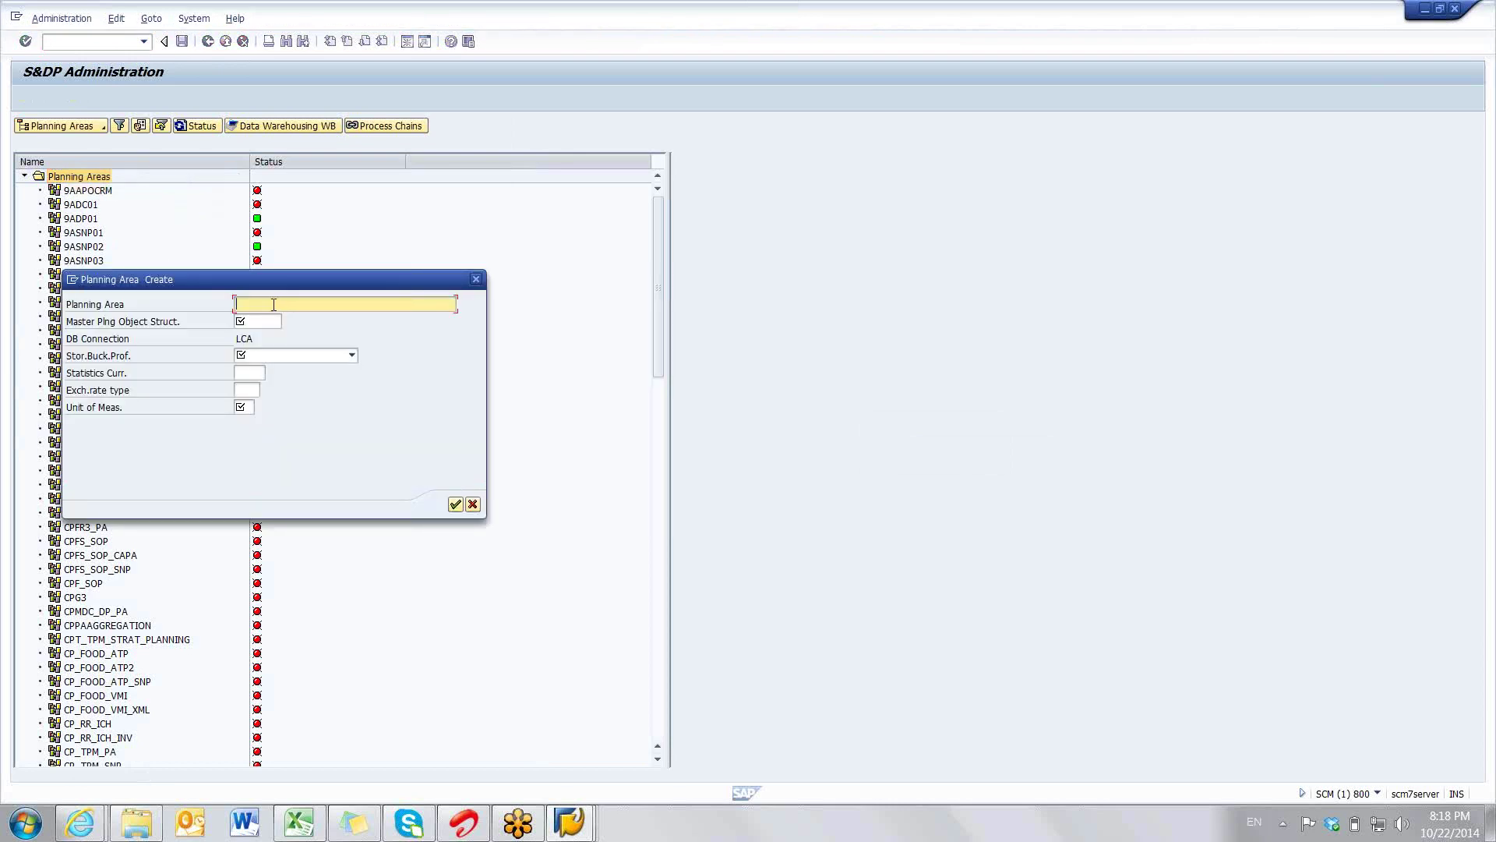
# - Enter RAJ_PA as the planning area name and switch to the Excel workbook
pyautogui.write('RAJ_PA')
pyautogui.click(265, 321)
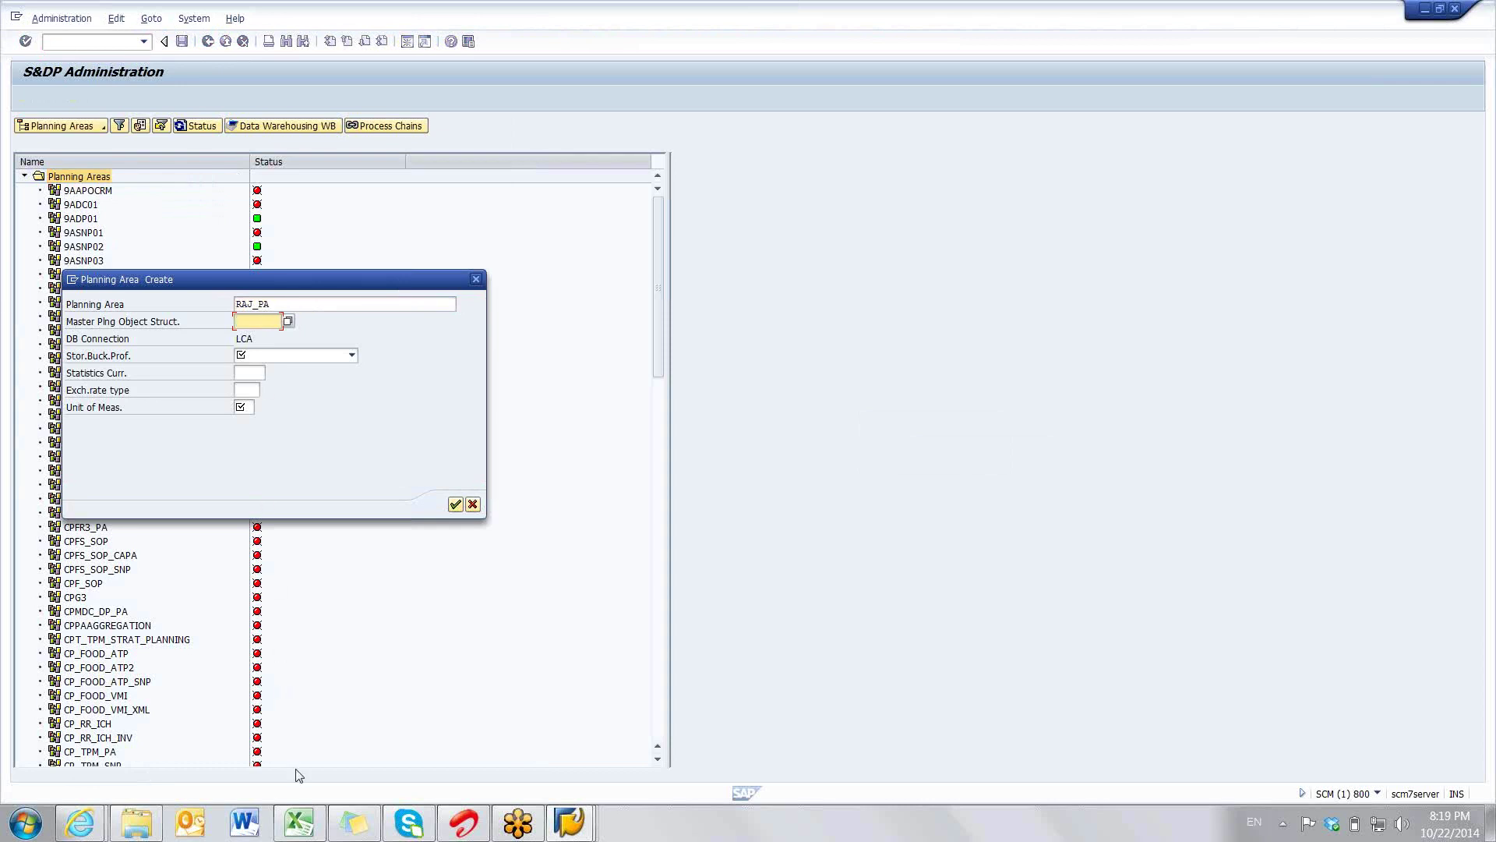
pyautogui.click(301, 823)
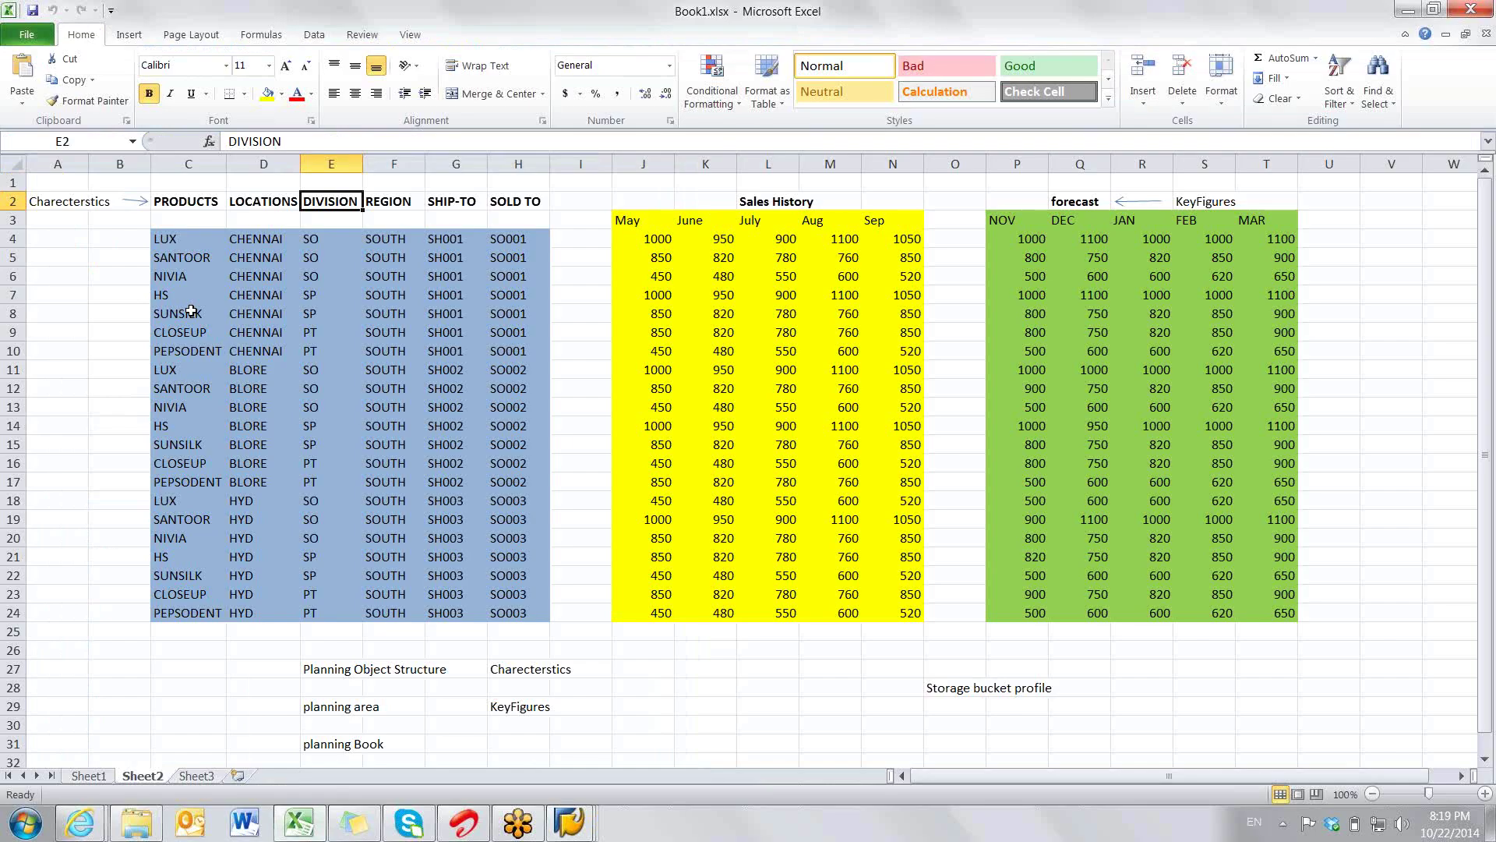
pyautogui.moveTo(180, 313); pyautogui.dragTo(527, 315)
pyautogui.moveTo(658, 313); pyautogui.dragTo(1278, 315)
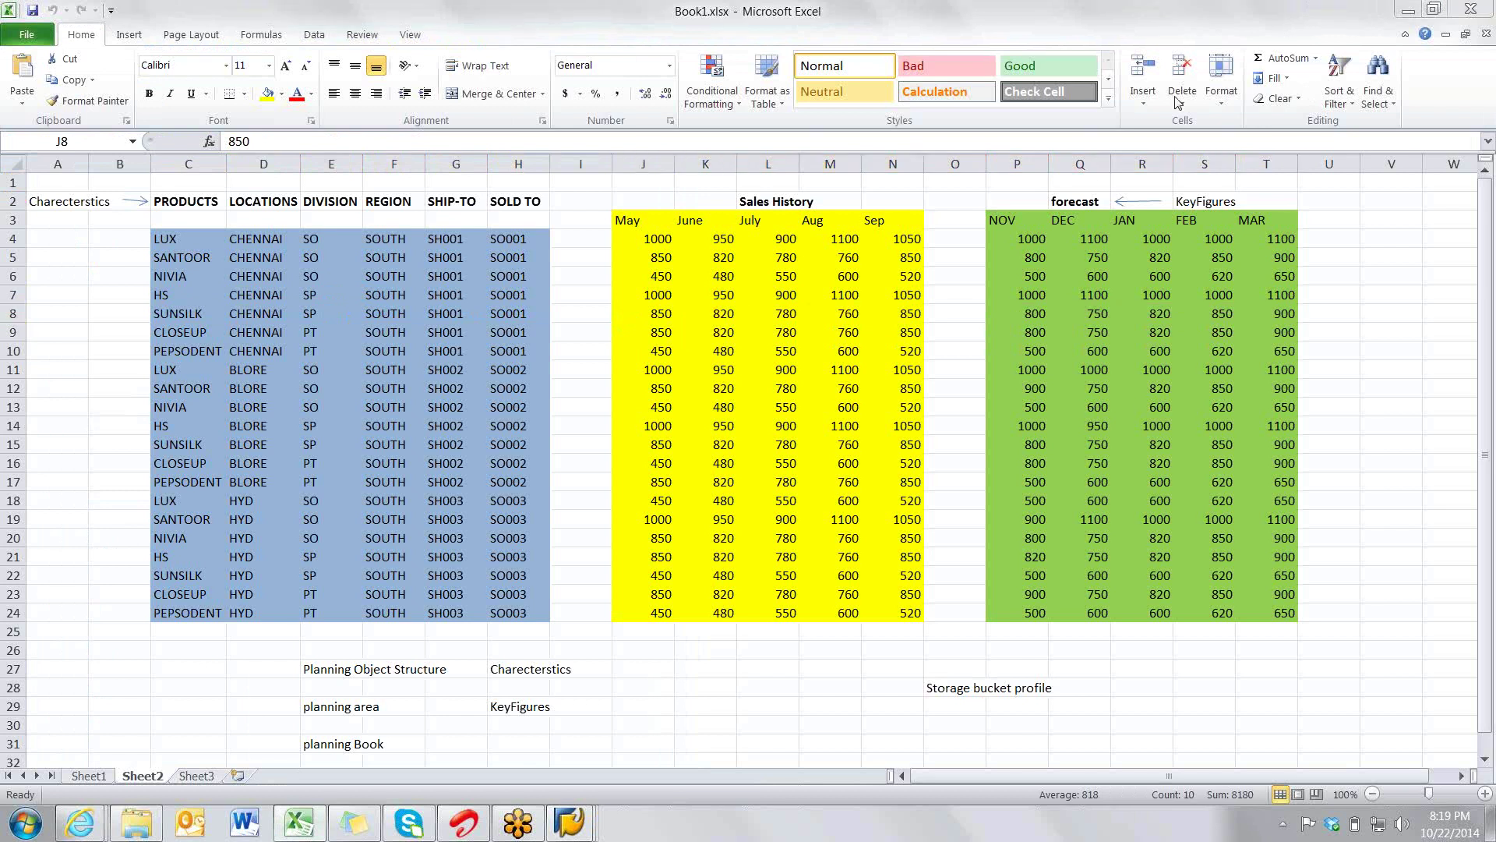
pyautogui.moveTo(187, 182); pyautogui.dragTo(538, 632)
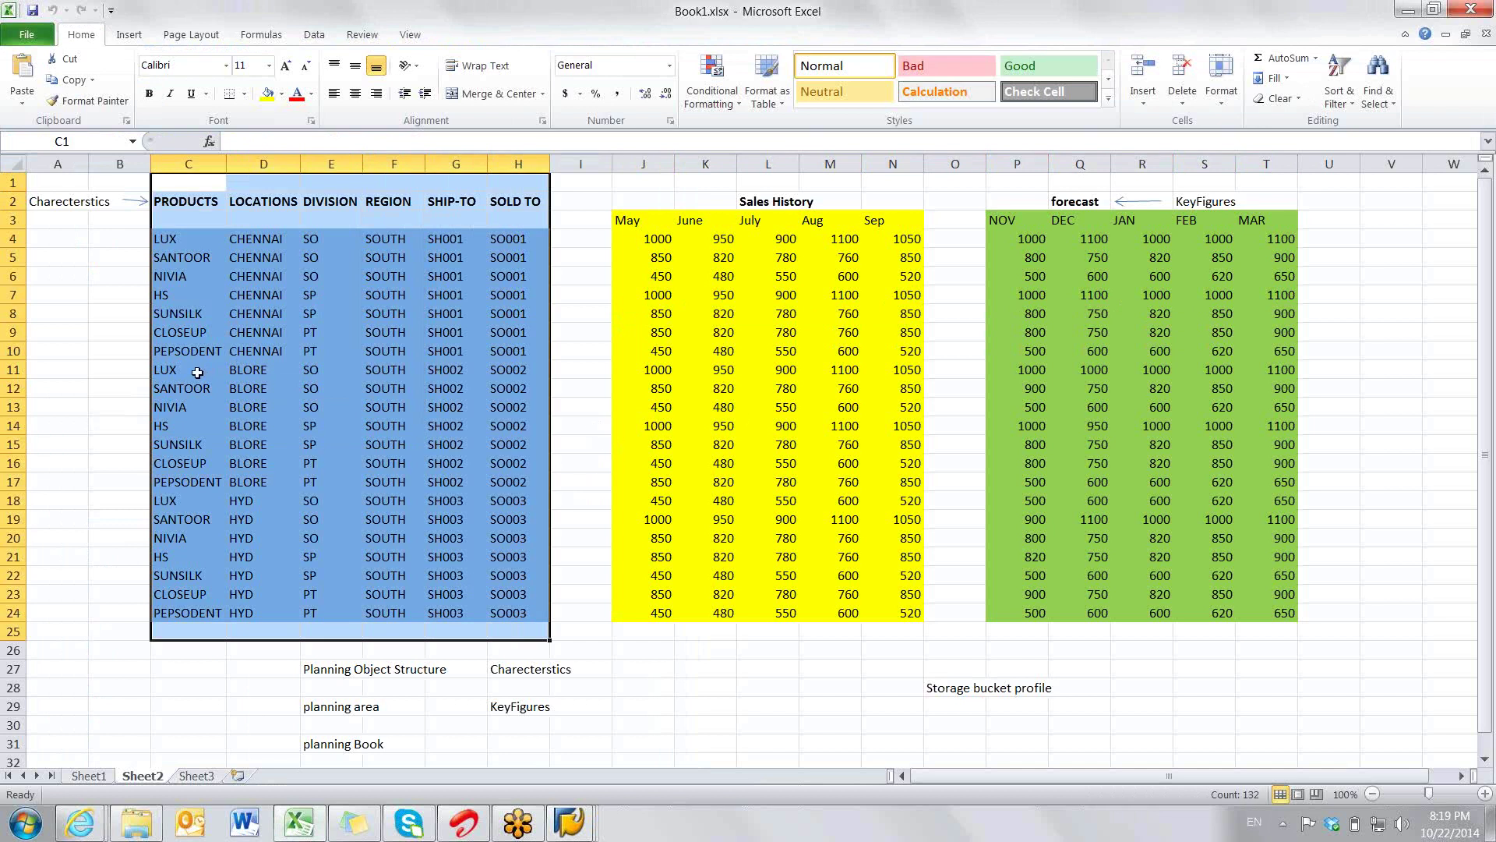
pyautogui.moveTo(197, 372); pyautogui.dragTo(510, 374)
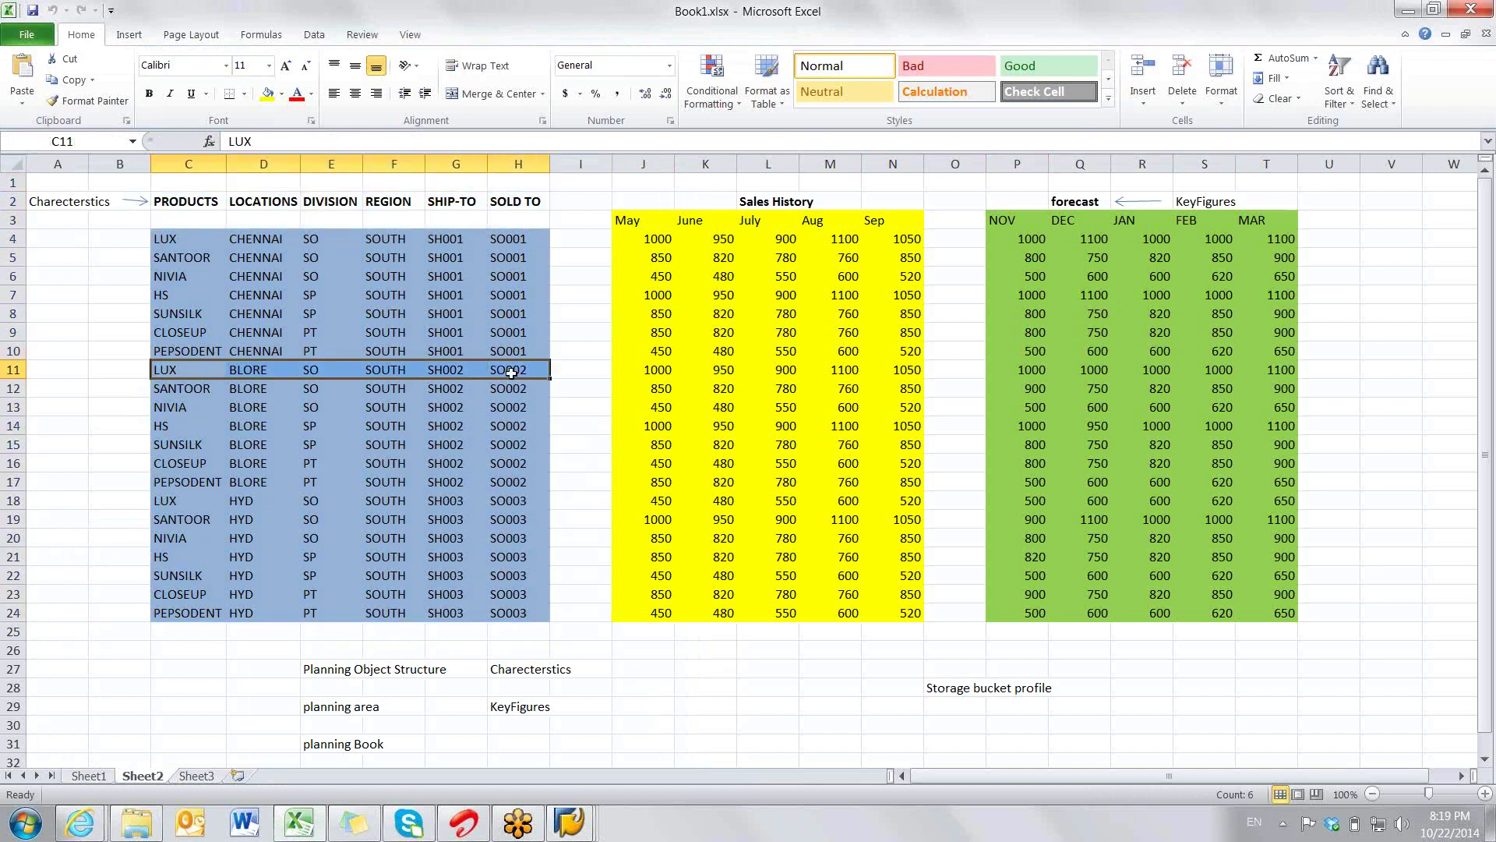
pyautogui.click(651, 370)
pyautogui.moveTo(712, 370); pyautogui.dragTo(1263, 373)
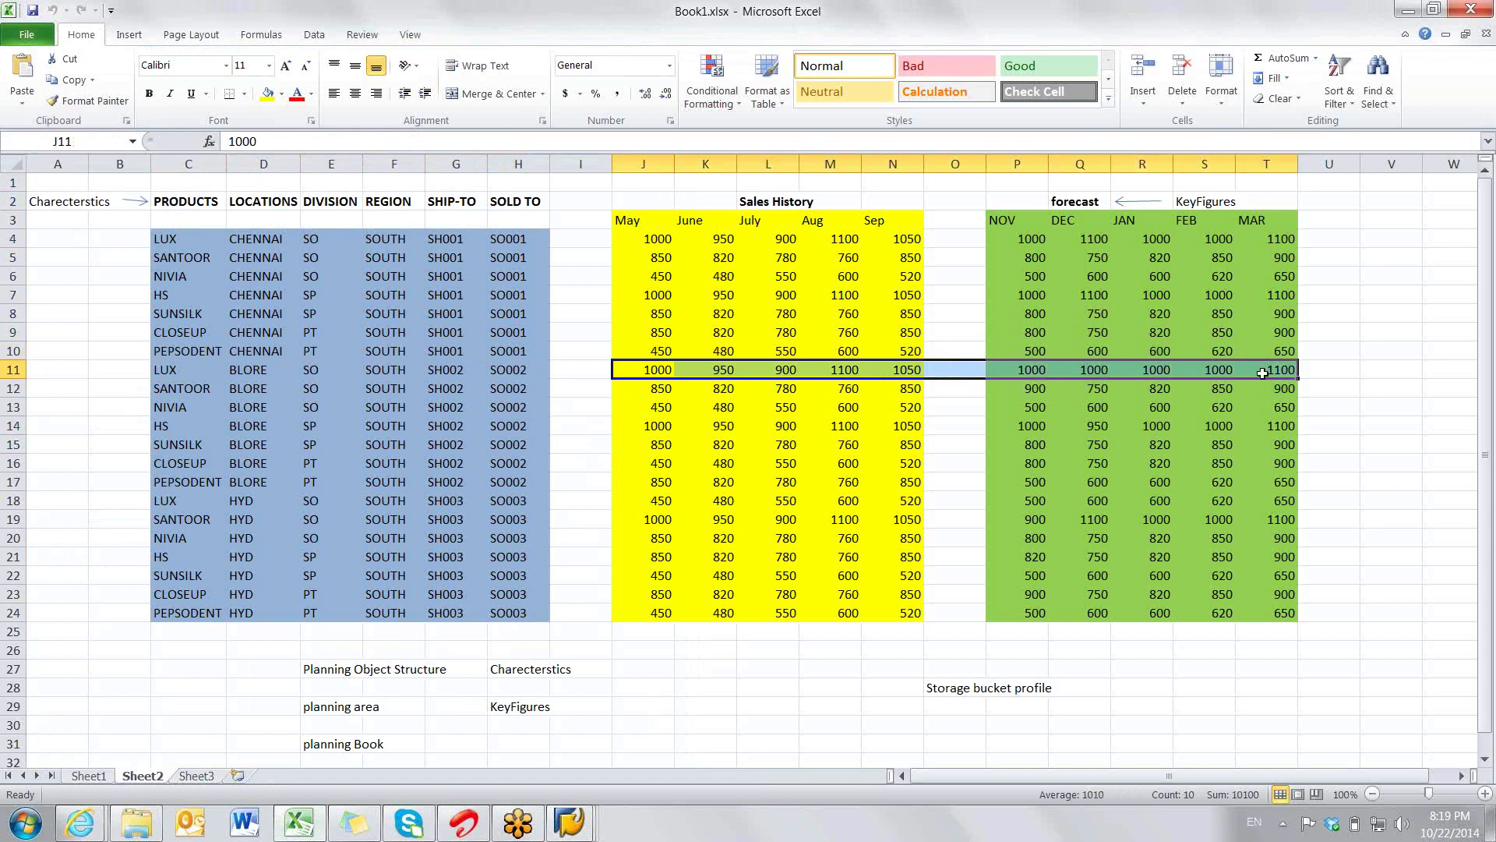
pyautogui.moveTo(662, 313); pyautogui.dragTo(1266, 314)
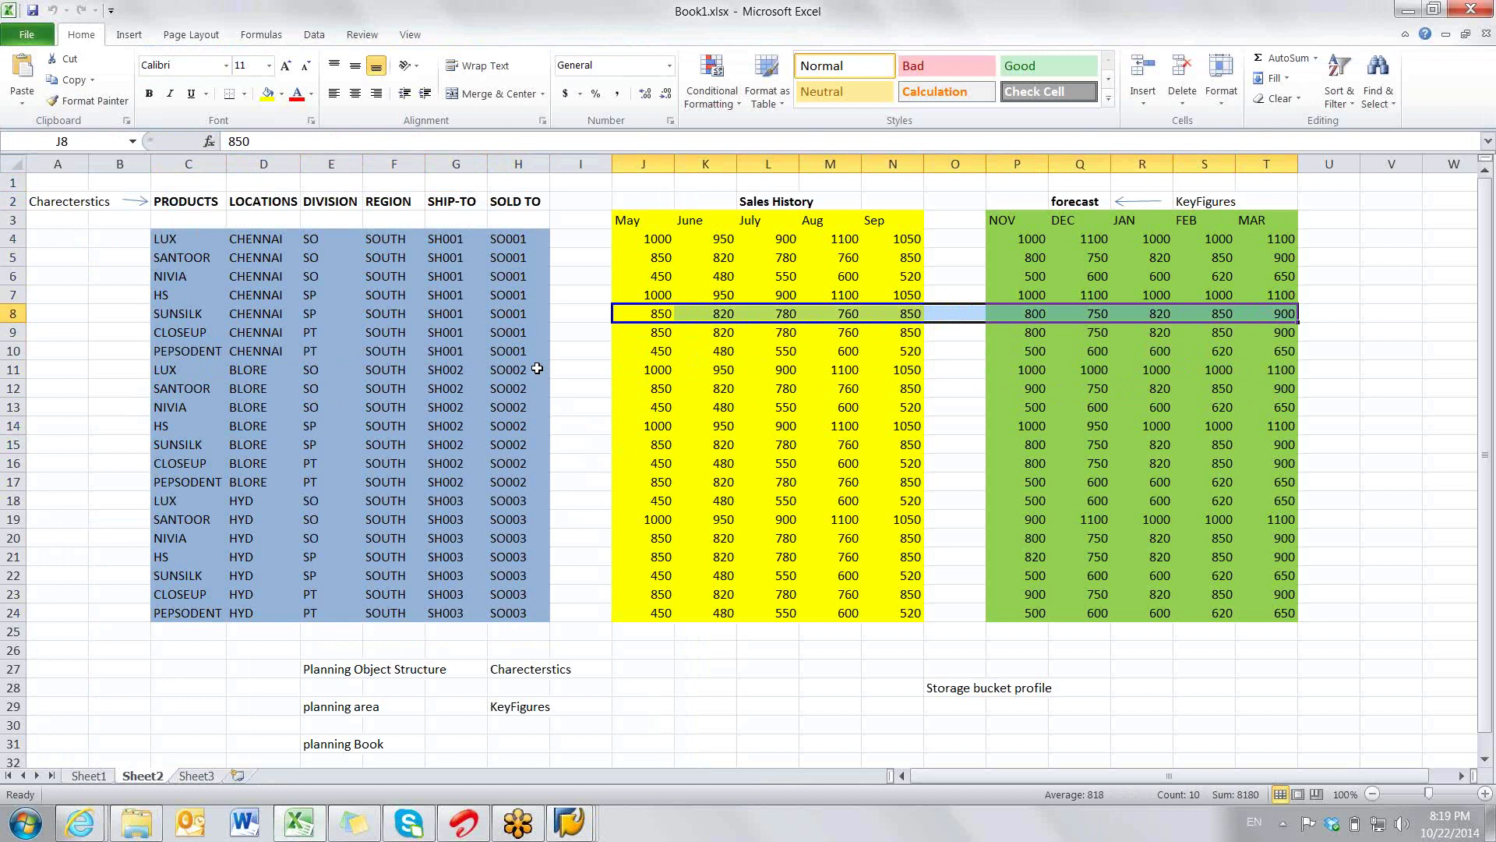
pyautogui.moveTo(522, 313); pyautogui.dragTo(184, 306)
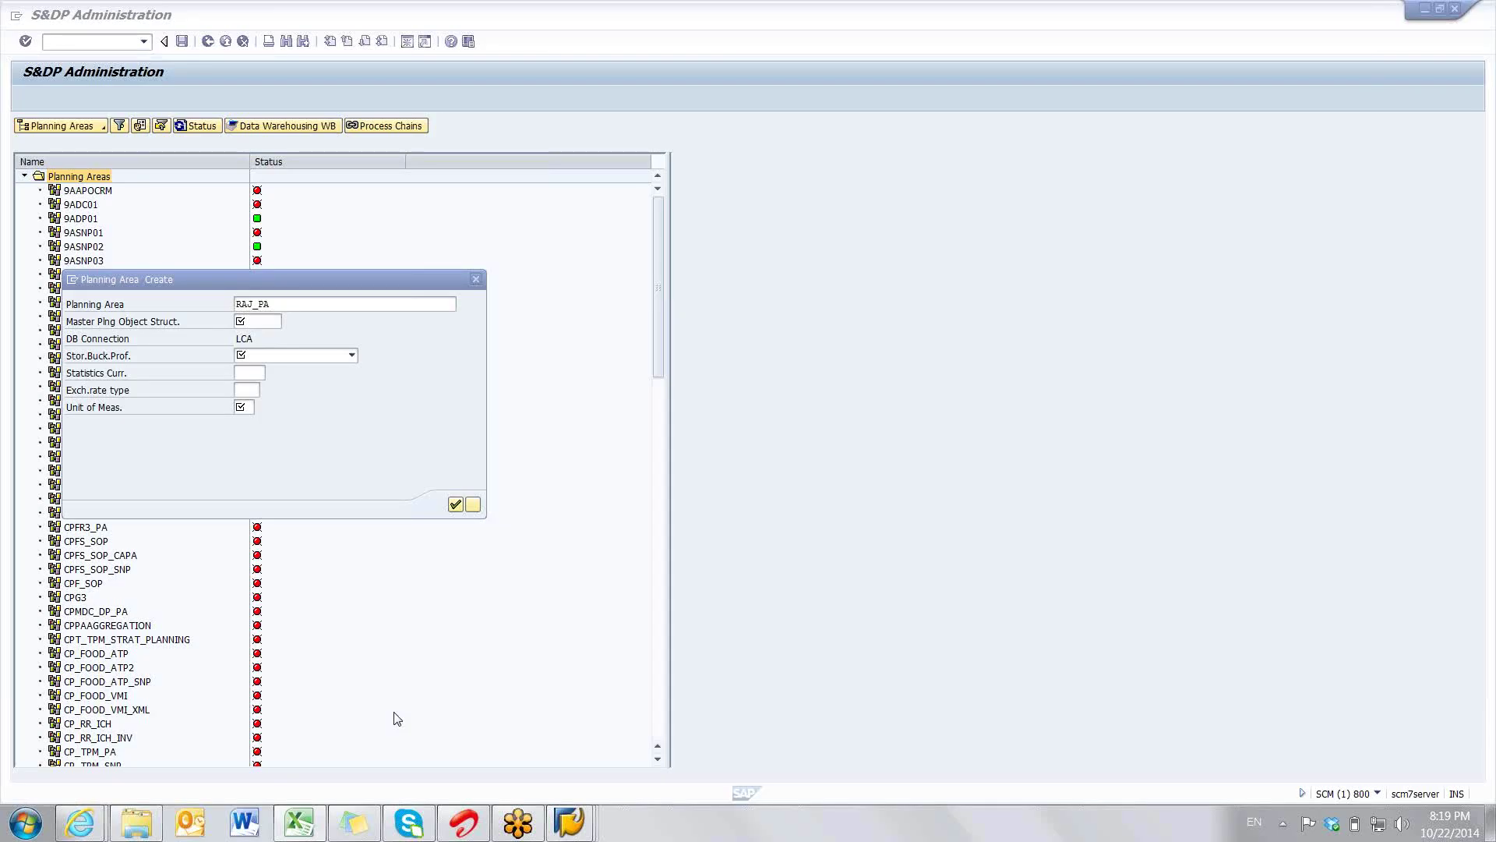
# - Enter RAJ_DP as master planning object structure, correcting the mistyped RAJ_POS after the error
pyautogui.click(270, 320)
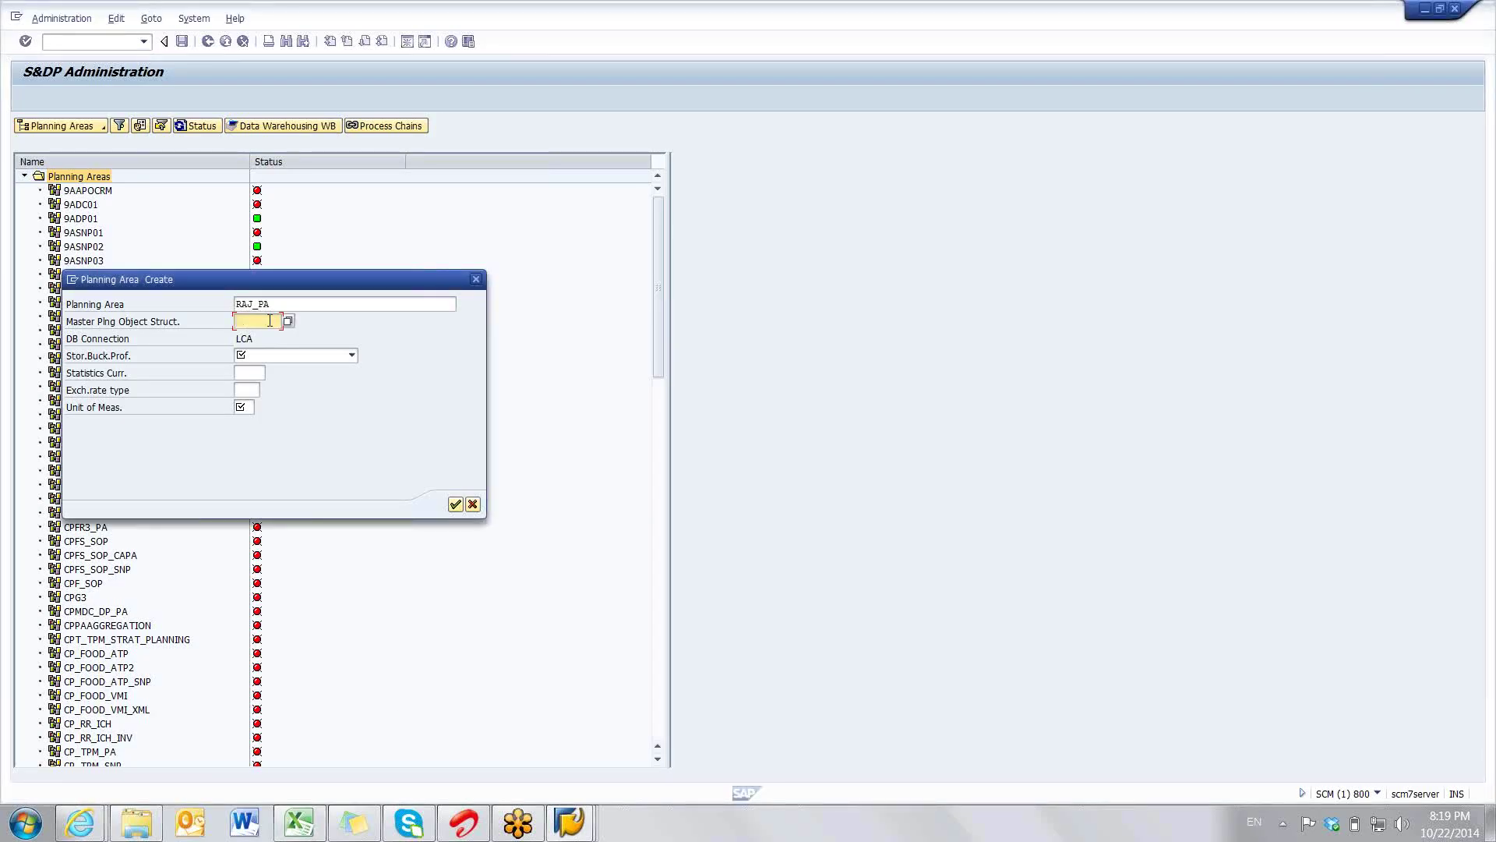
pyautogui.write('RAJ_POS')
pyautogui.press('Return')
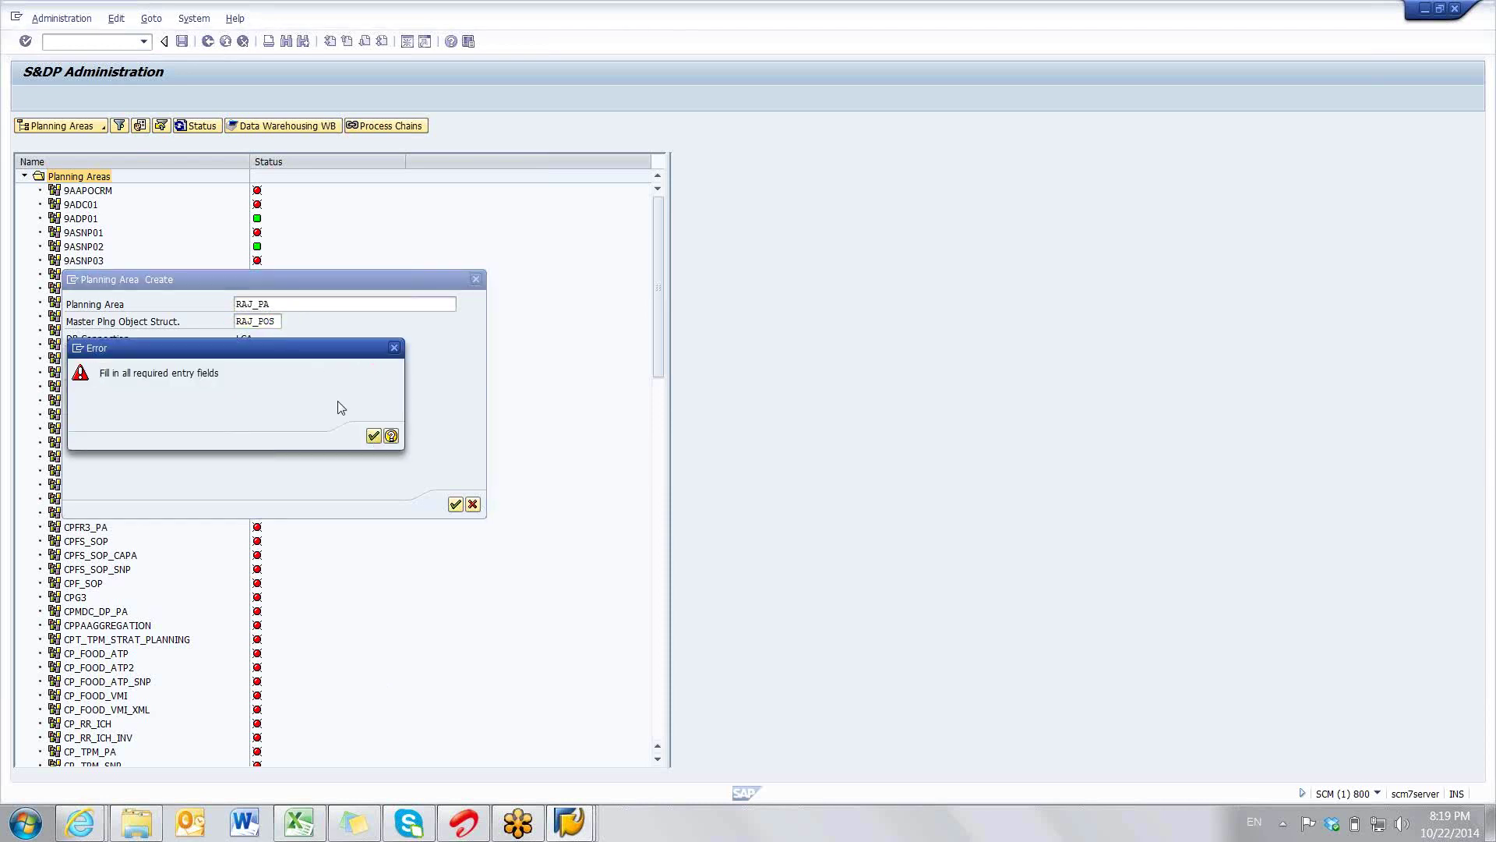
pyautogui.click(374, 436)
pyautogui.click(278, 320)
pyautogui.press('BackSpace')
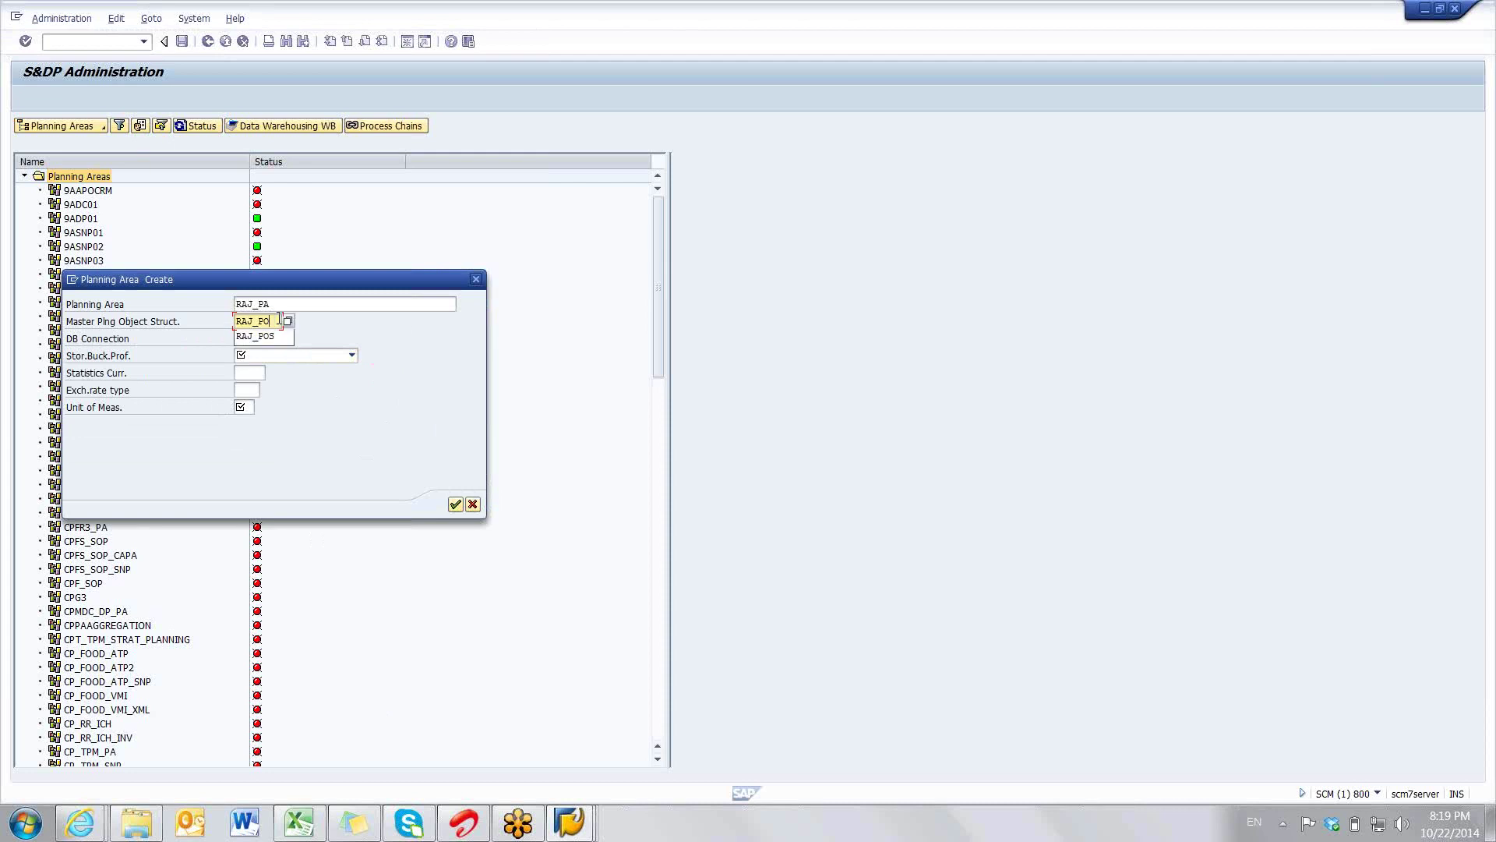
pyautogui.press('BackSpace')
pyautogui.write('DP')
# - Choose storage bucket profile RAJ_SBP and unit KG, then create the planning area
pyautogui.click(278, 357)
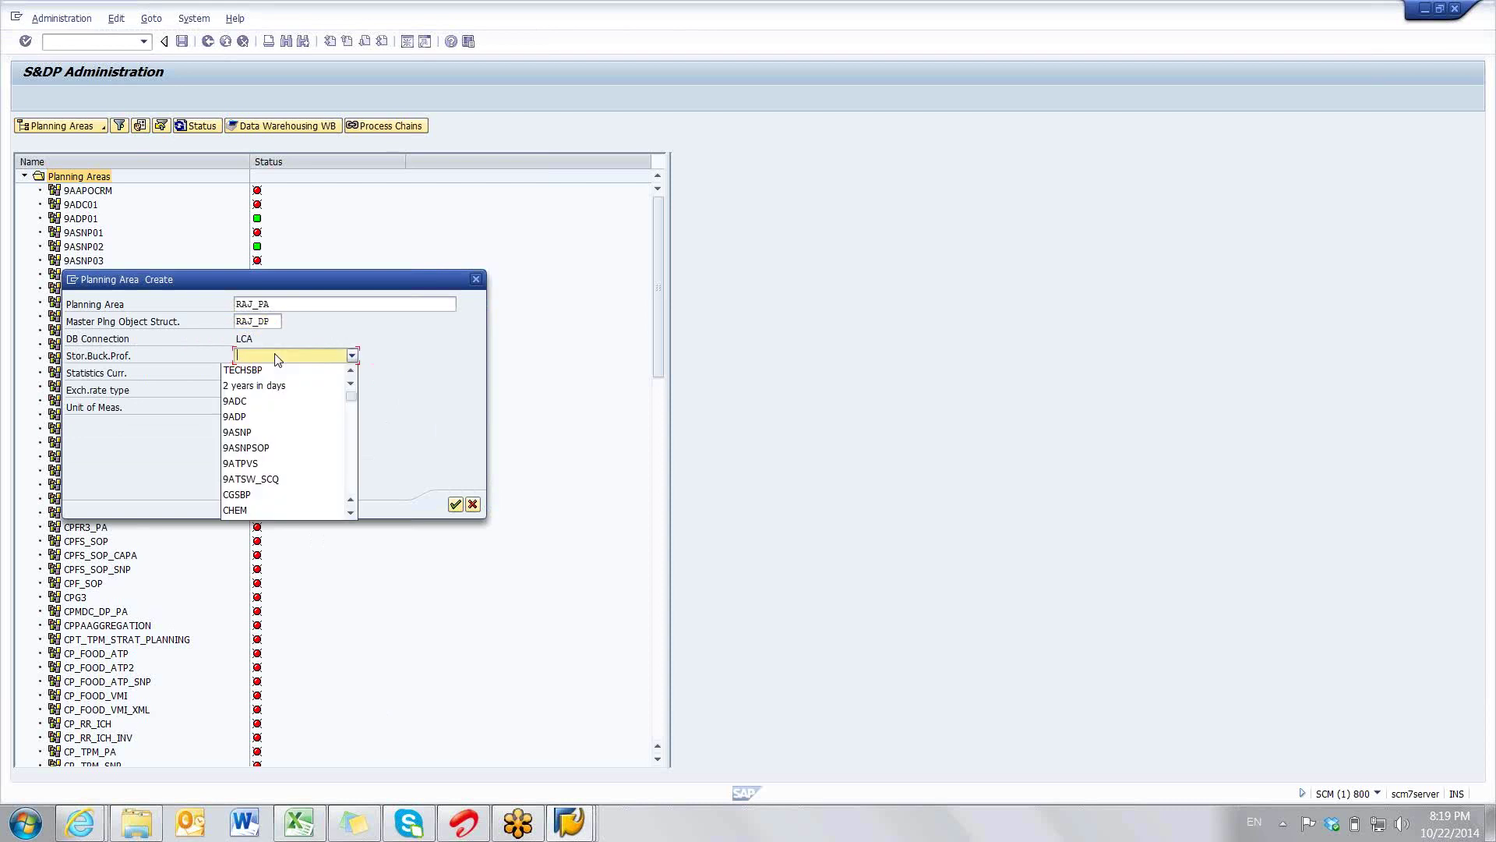
pyautogui.press('r')
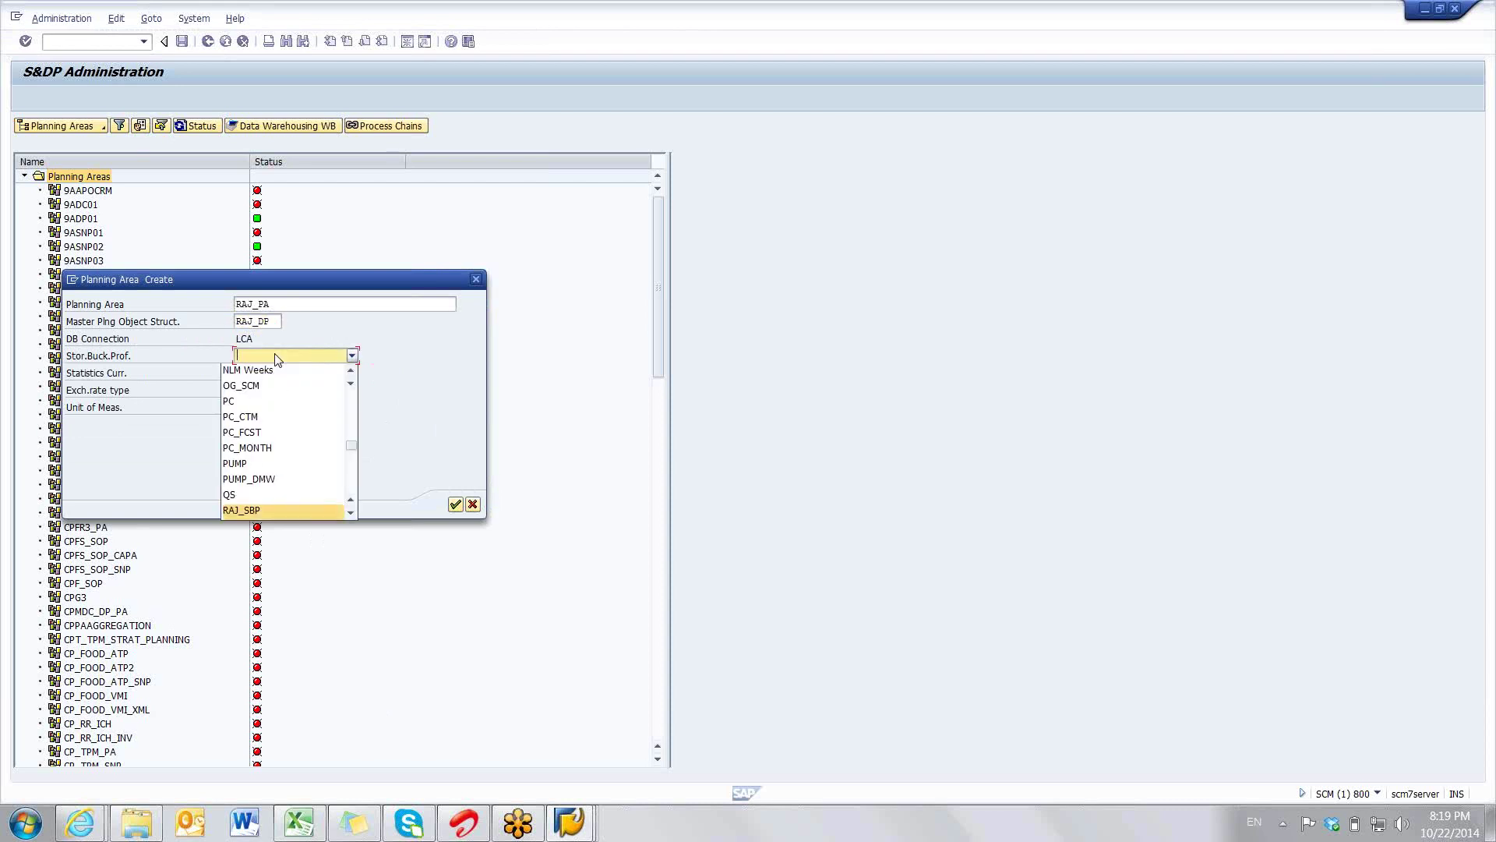
pyautogui.press('Return')
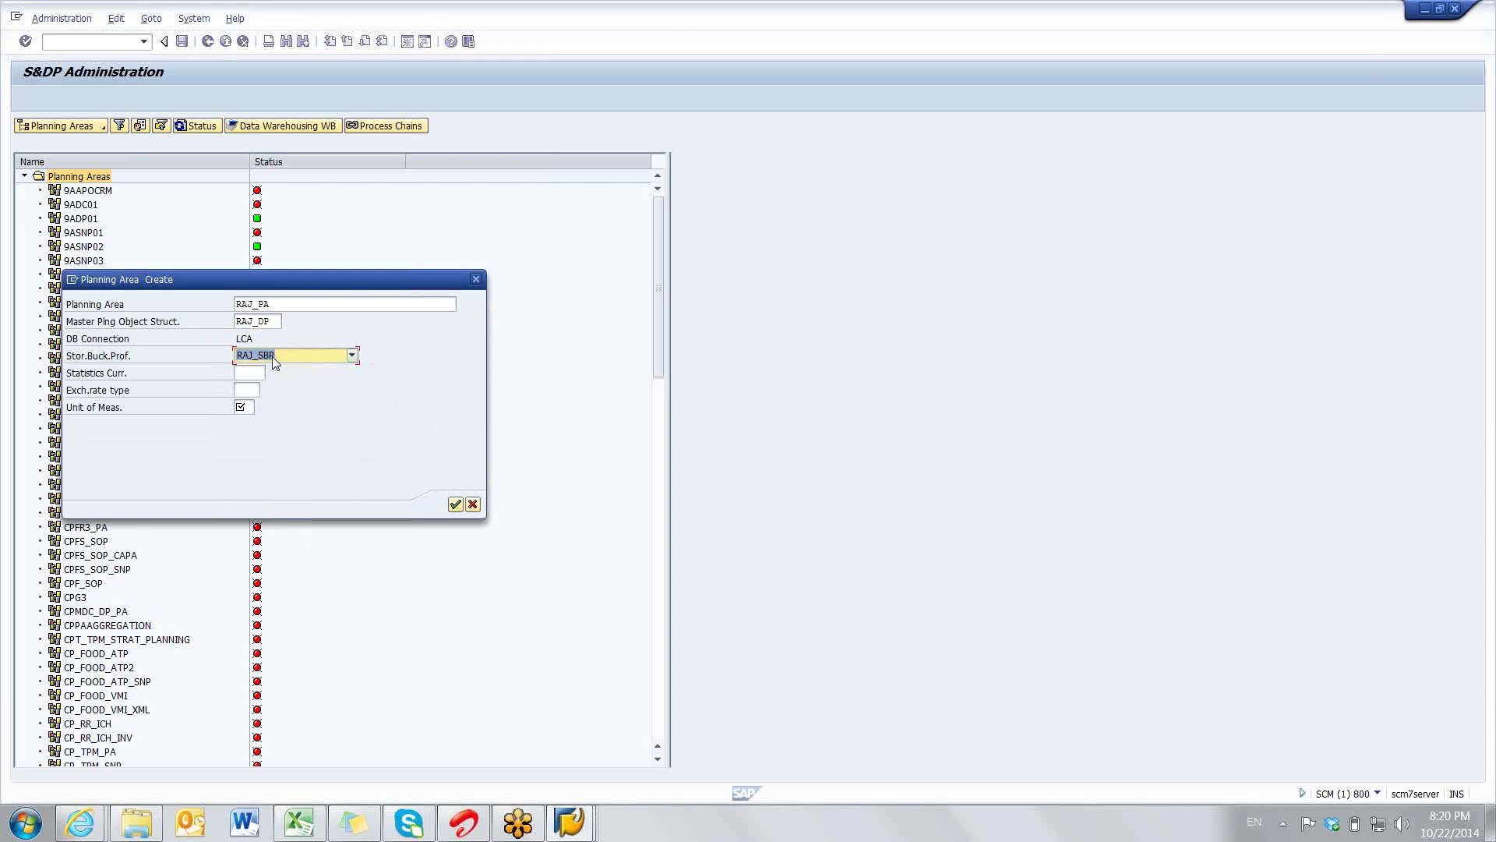
pyautogui.click(248, 405)
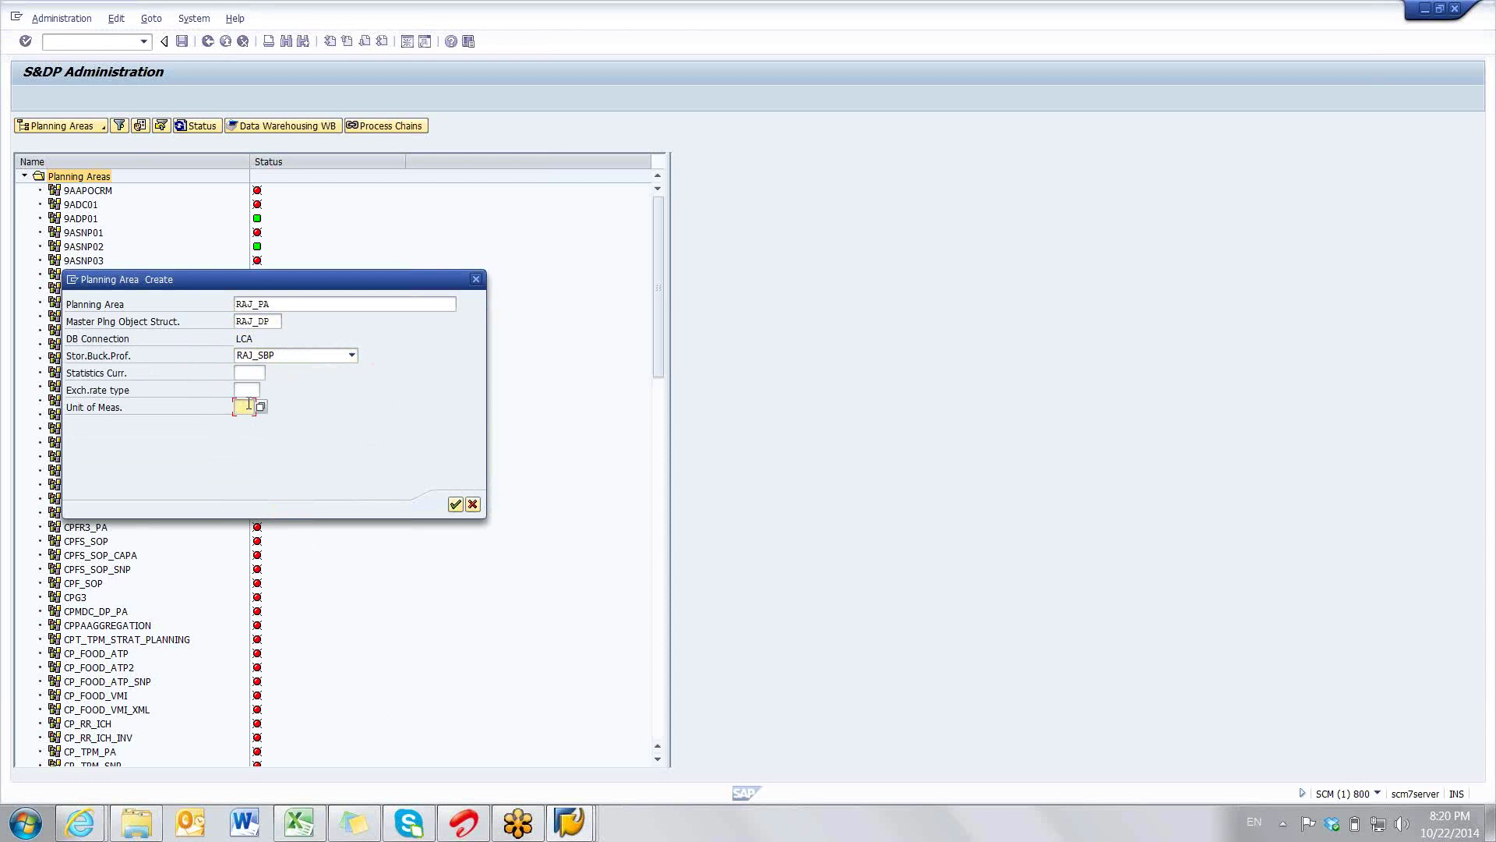
pyautogui.write('KG')
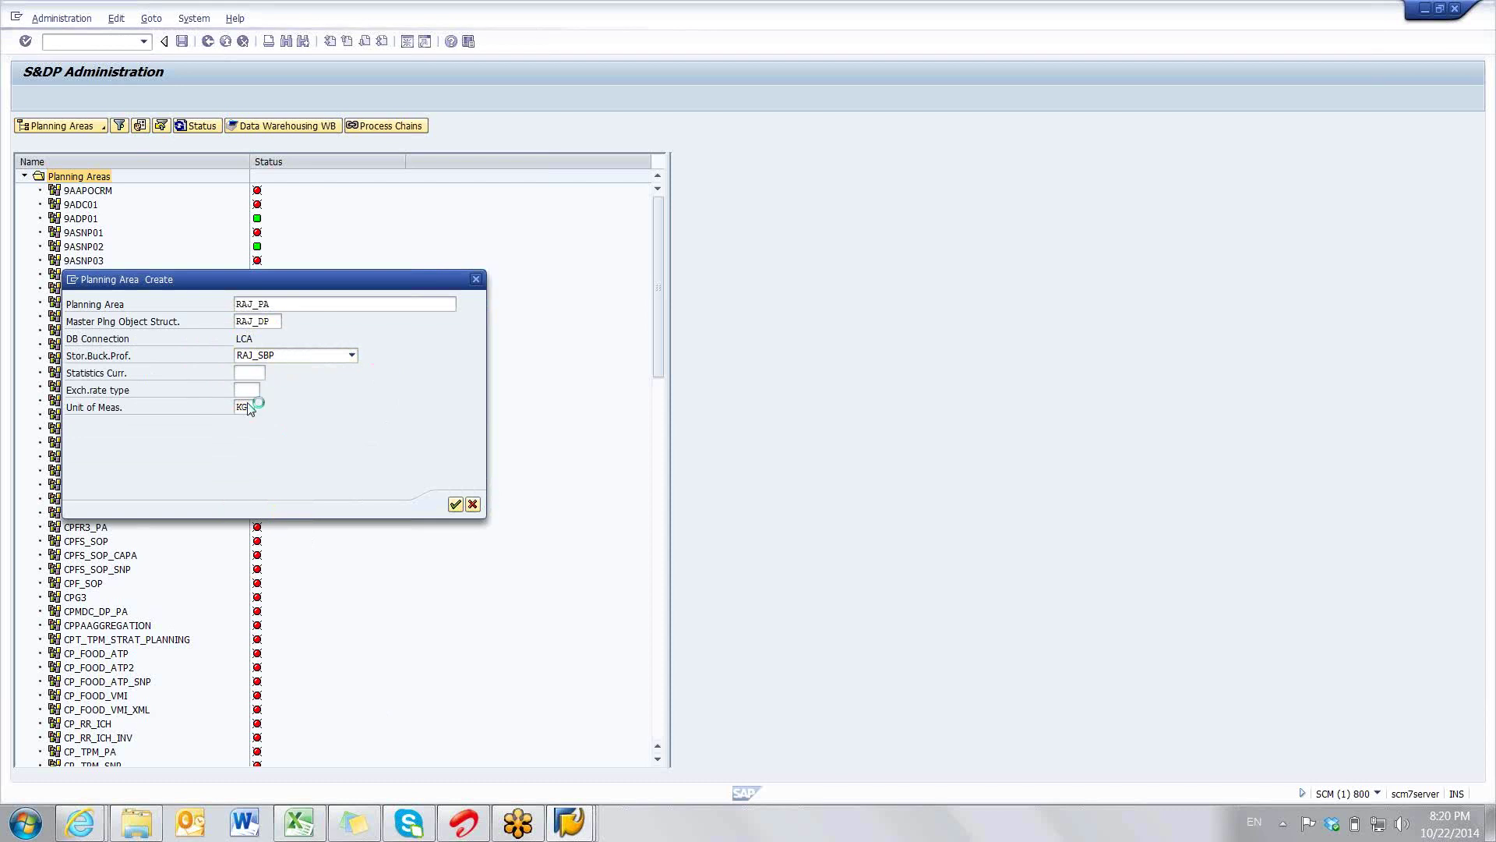
pyautogui.press('Return')
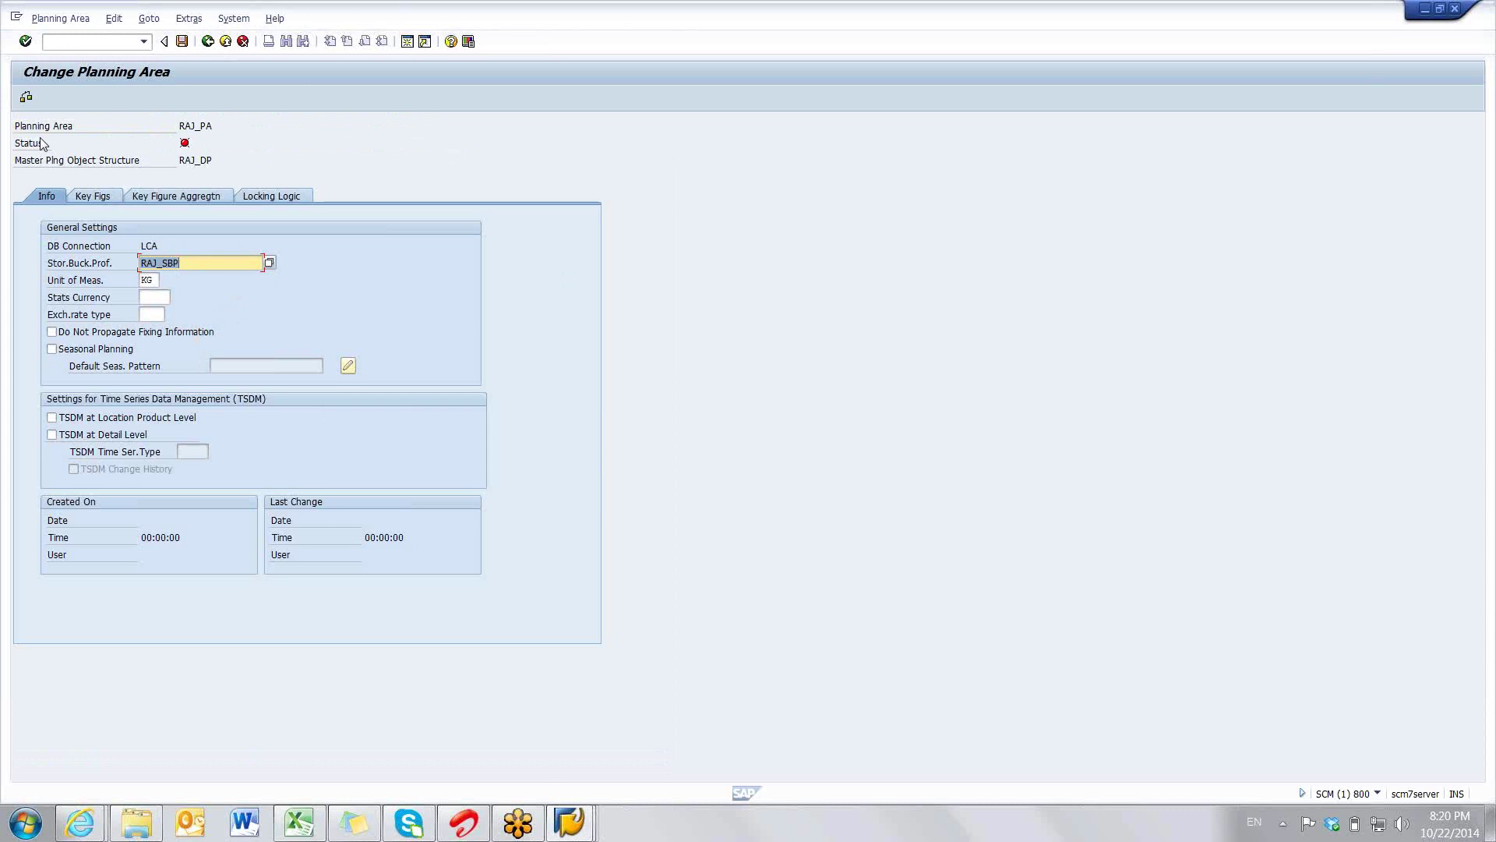
# - Add CPC_CPFRF Forecast and CPC_CORRF Corrected Fcst to RAJ_PA's key figures
pyautogui.click(101, 201)
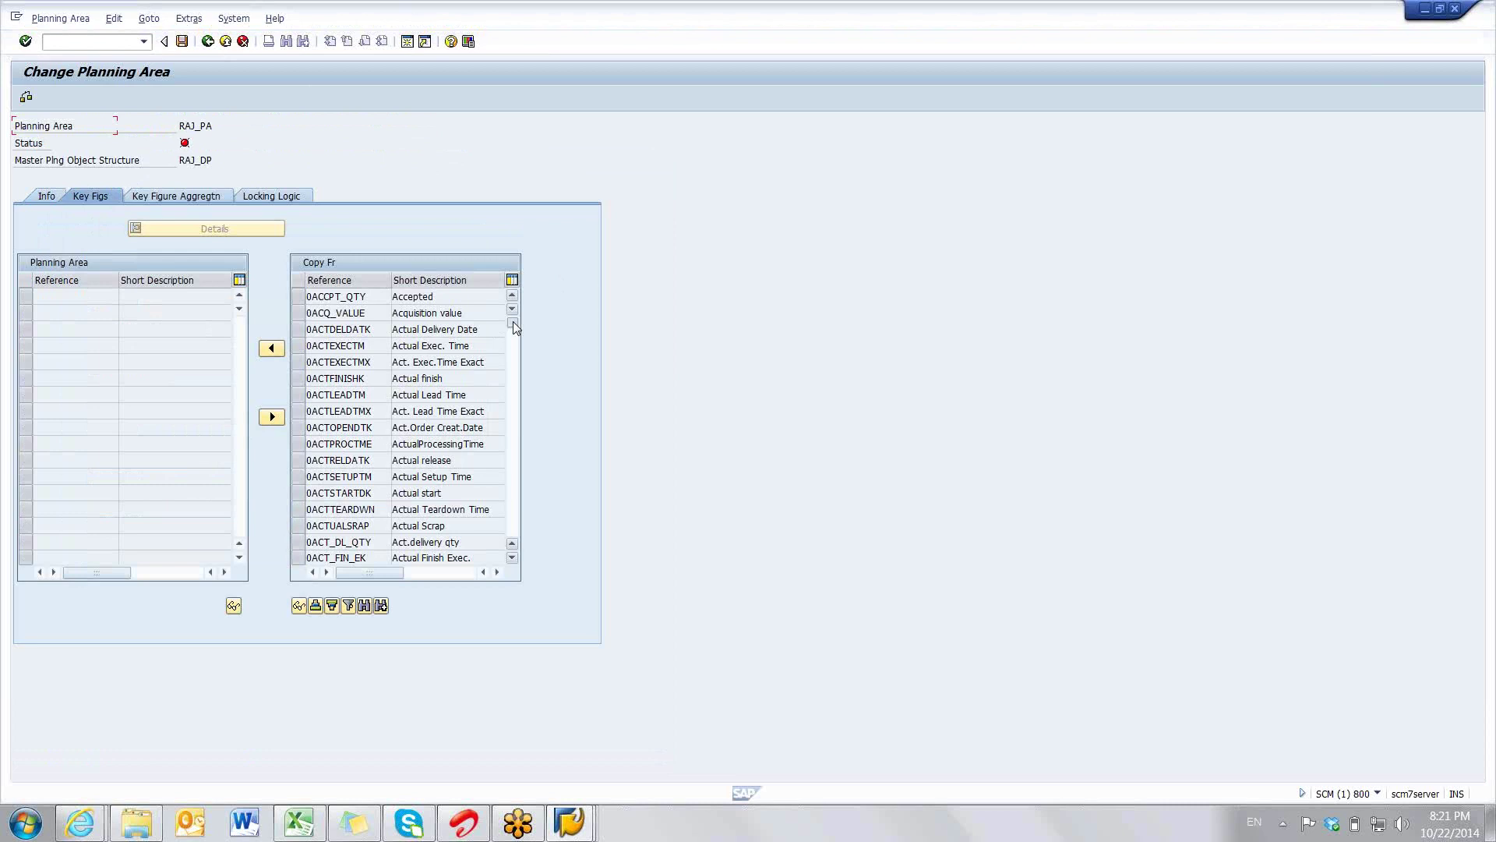
pyautogui.moveTo(513, 321); pyautogui.dragTo(513, 445)
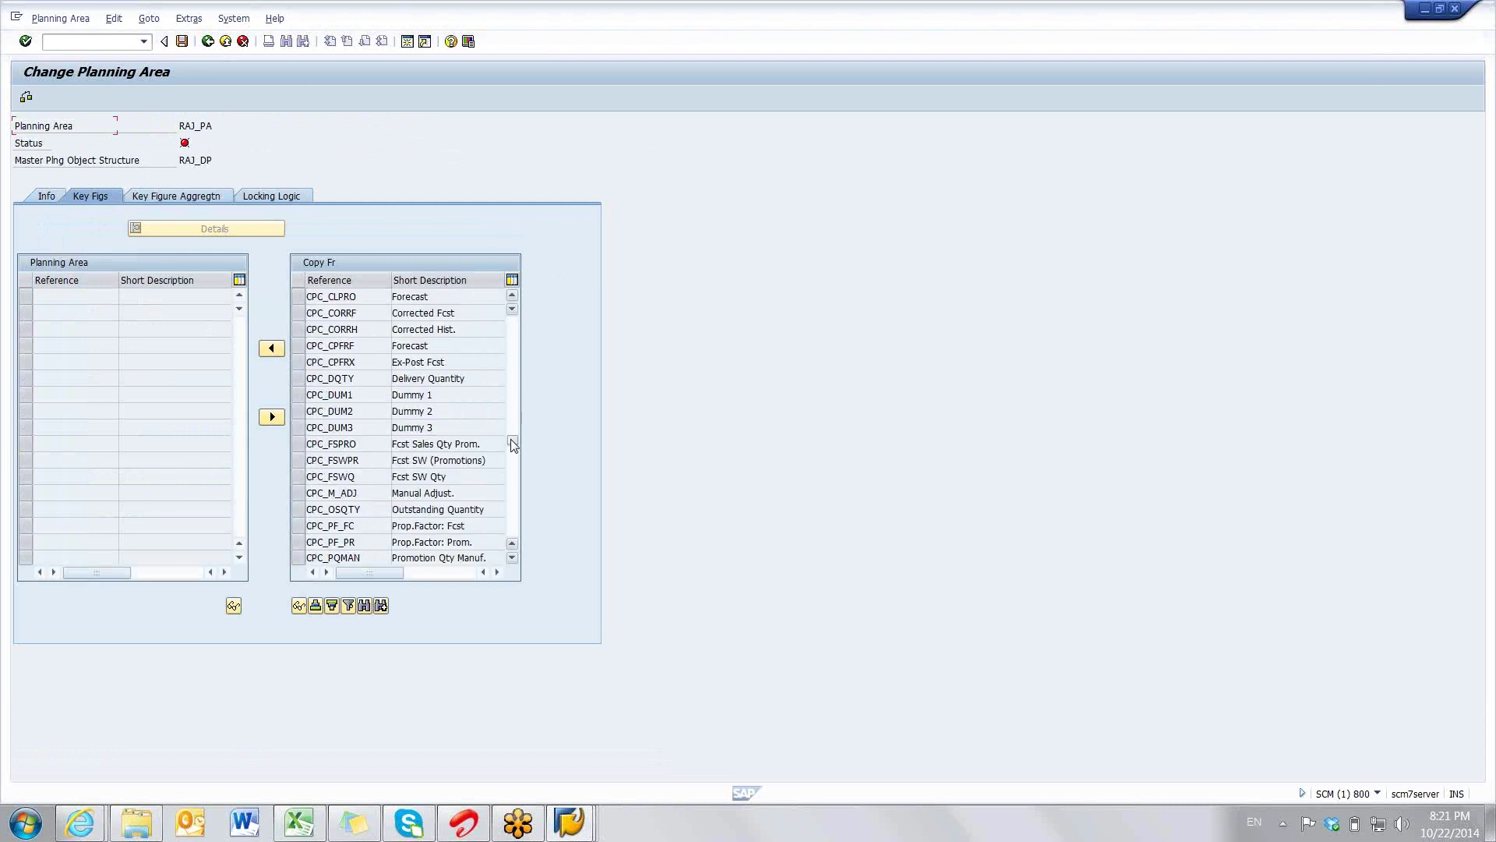
pyautogui.click(298, 349)
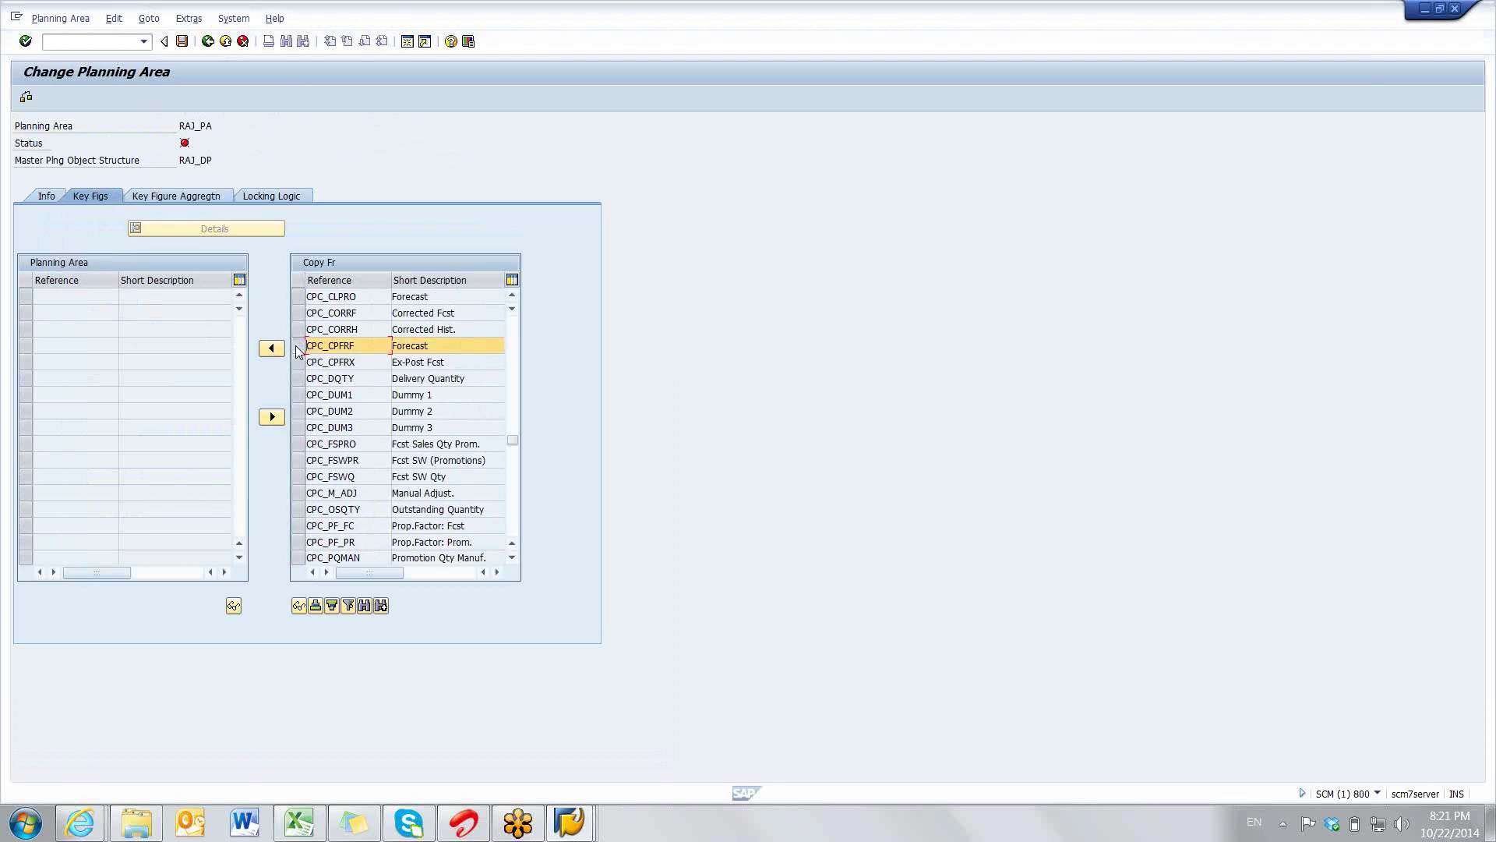
pyautogui.doubleClick(461, 415)
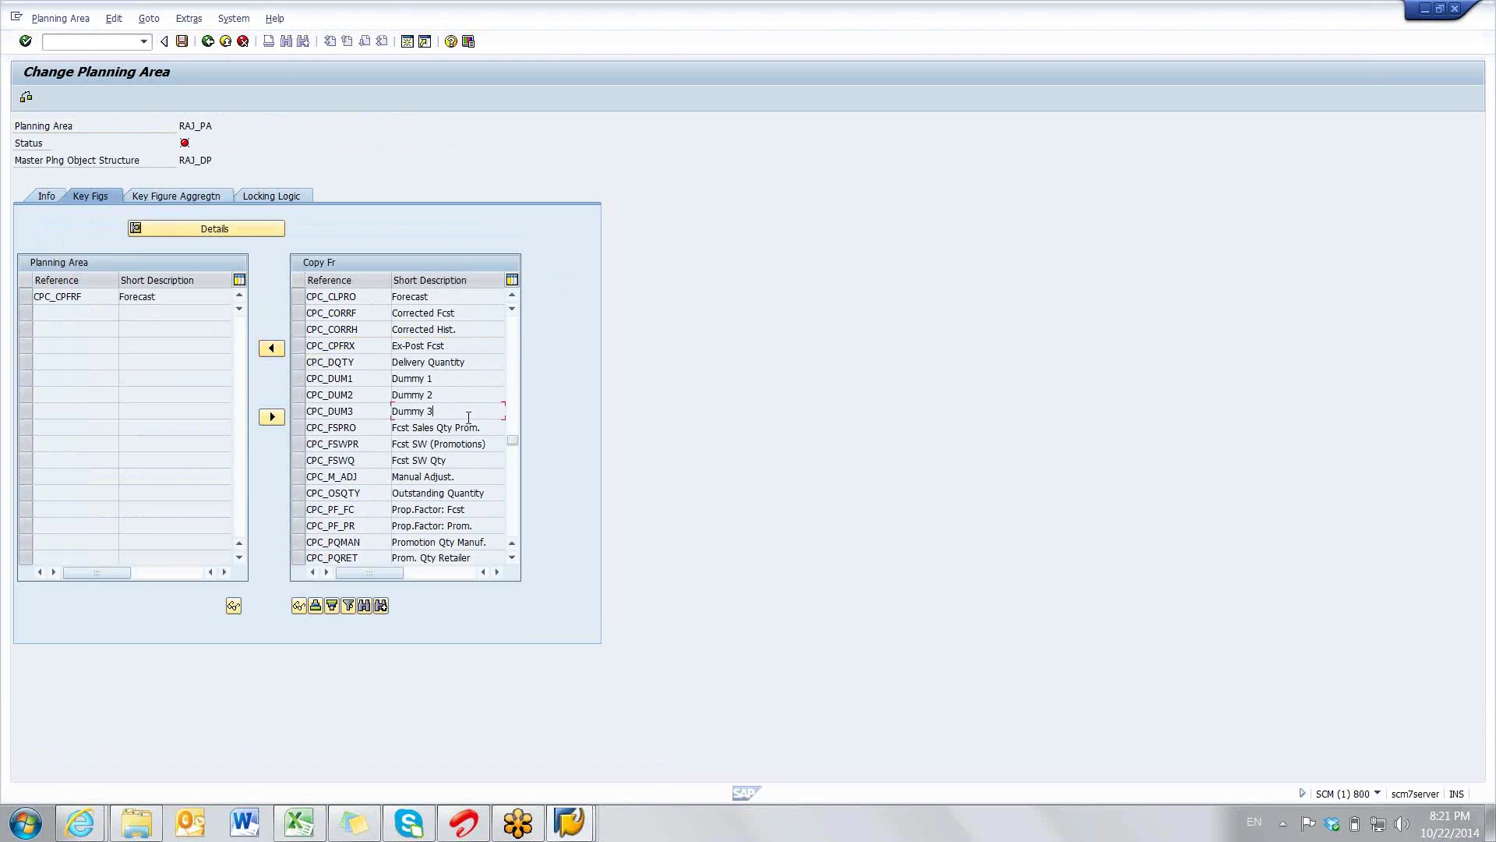
pyautogui.click(302, 314)
pyautogui.click(299, 313)
pyautogui.click(271, 348)
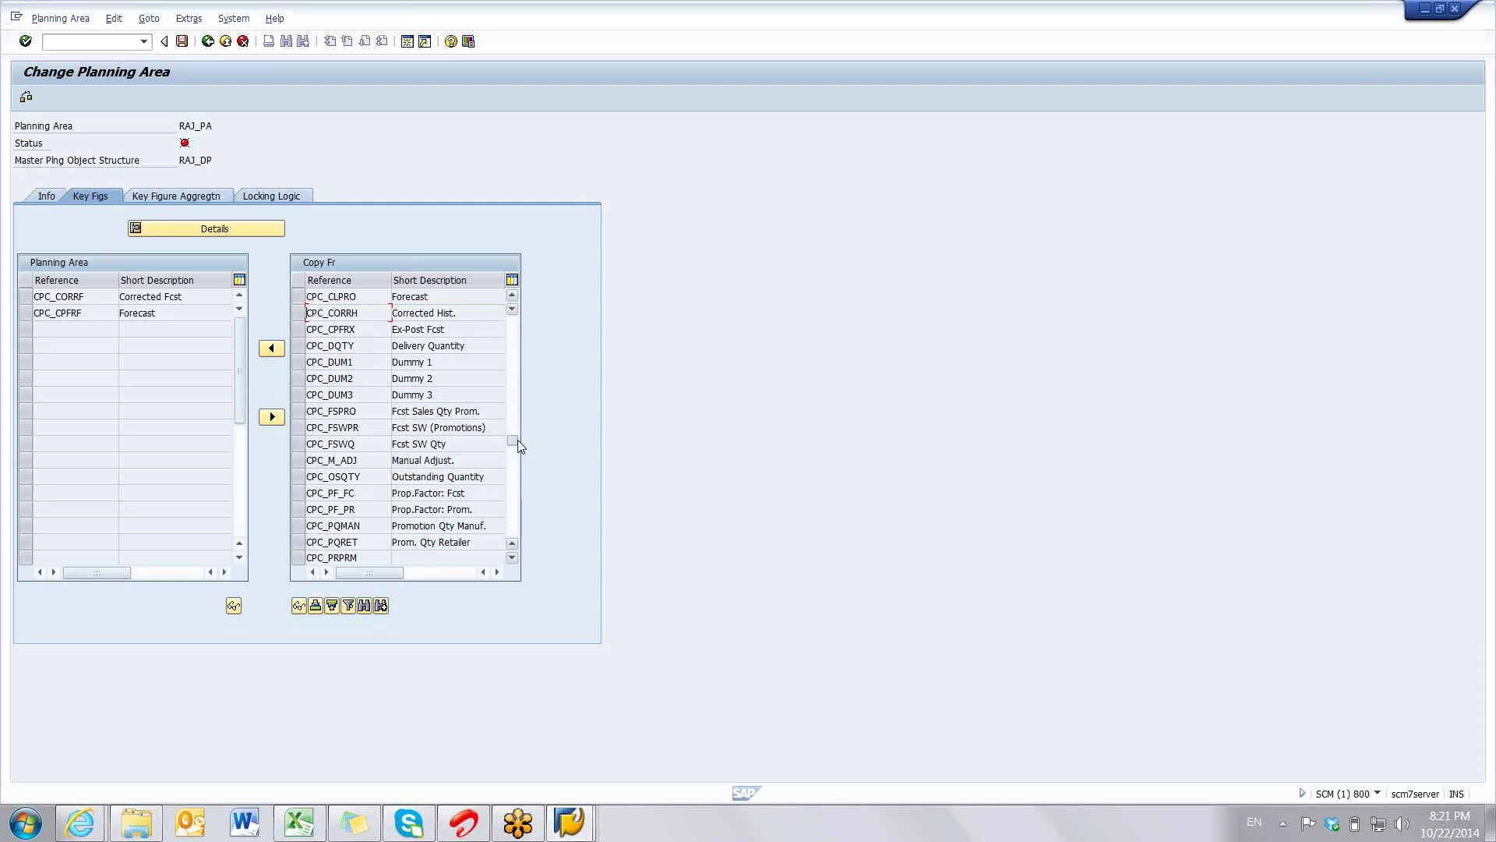
# - Add CPA_FFCST Final Forecast, CPA_HSALE Historical Sales and CPC_CORRH Corrected Hist. key figures
pyautogui.moveTo(518, 444); pyautogui.dragTo(519, 450)
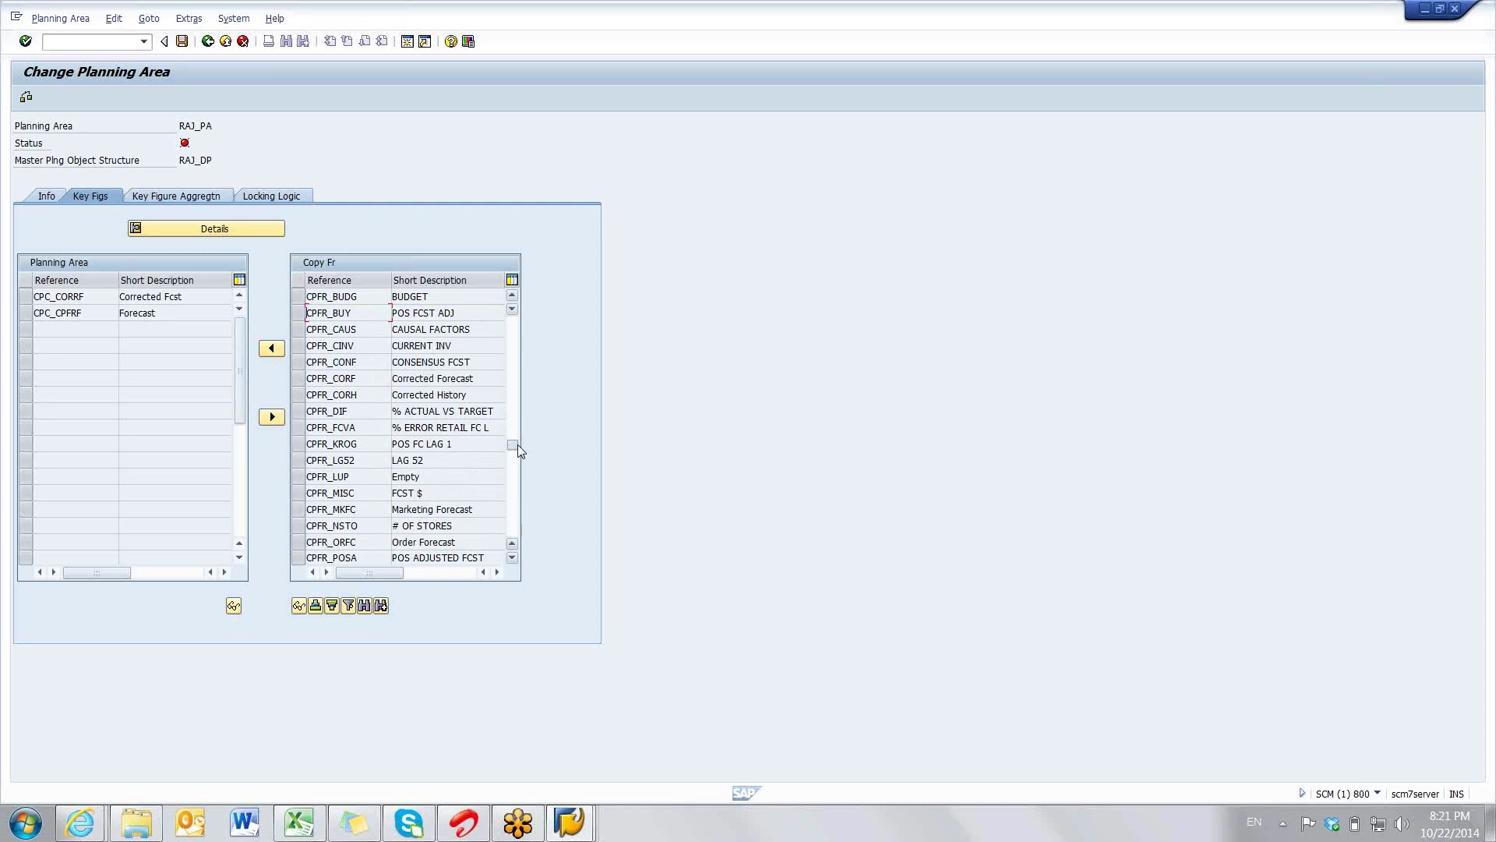
pyautogui.moveTo(518, 447); pyautogui.dragTo(518, 440)
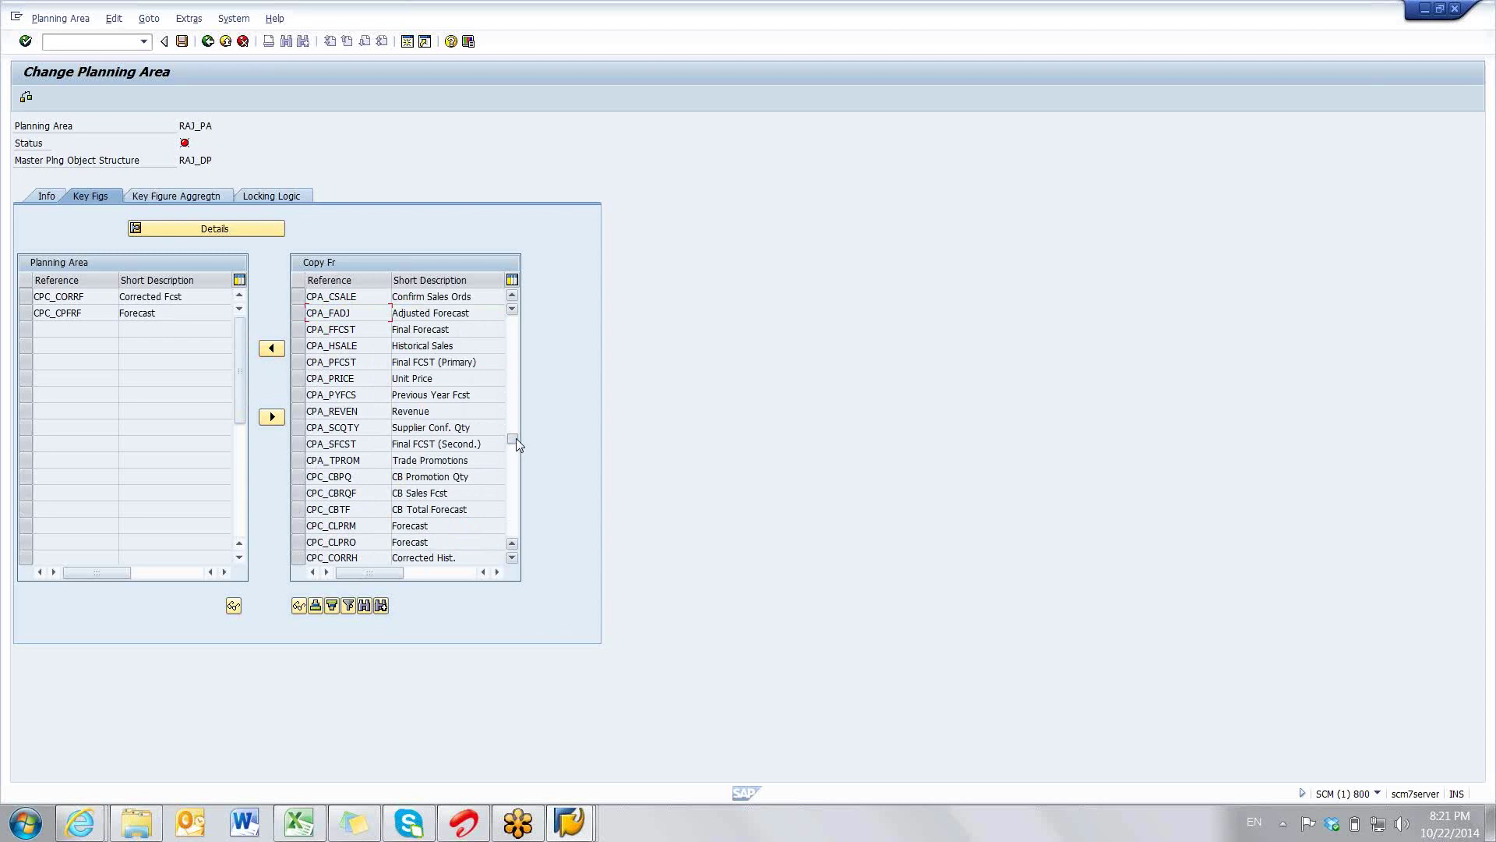
pyautogui.click(298, 330)
pyautogui.click(271, 348)
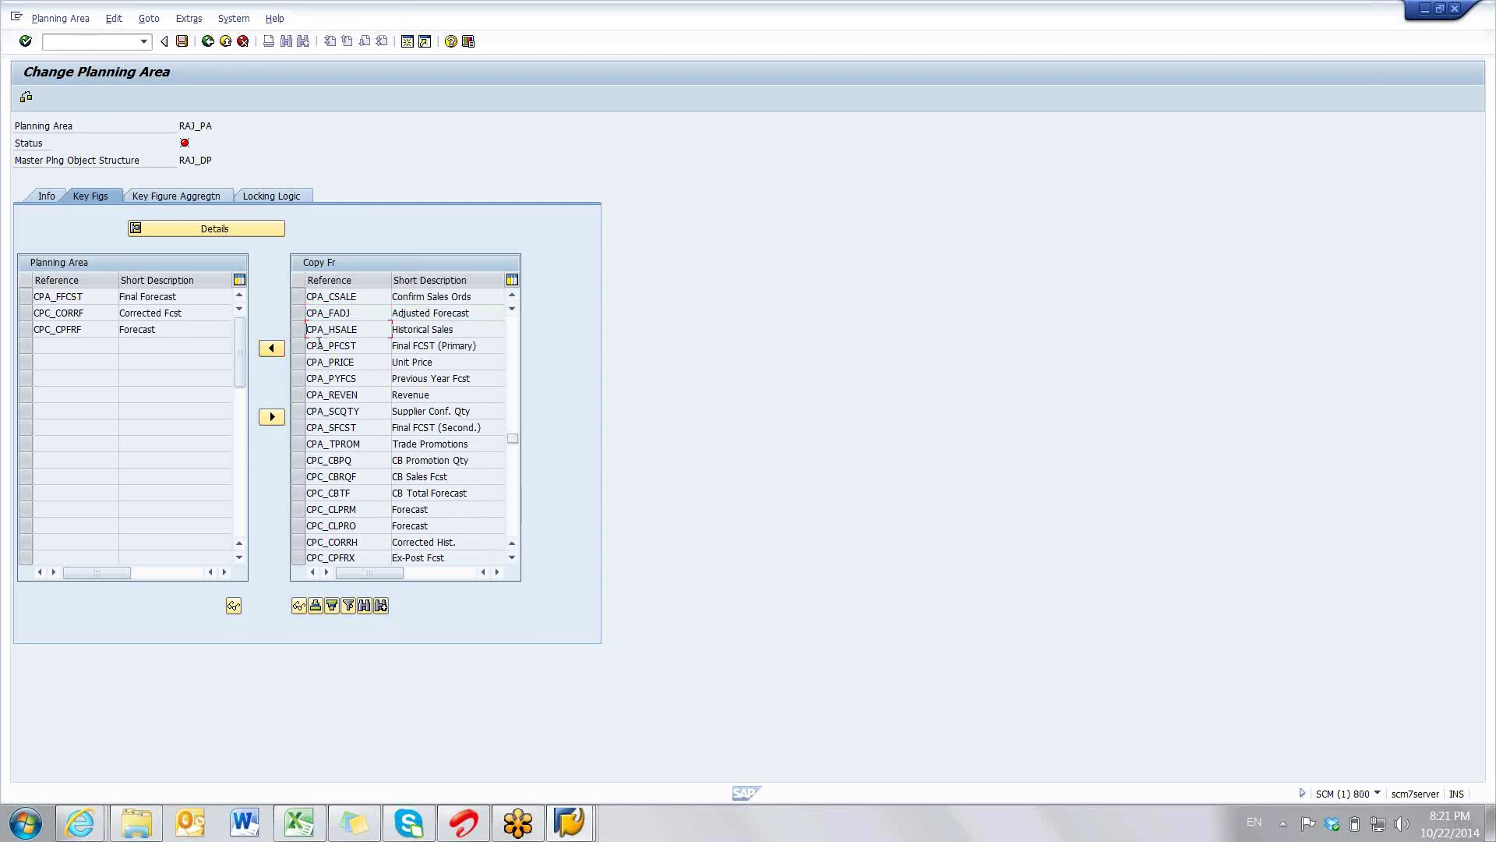
pyautogui.click(271, 350)
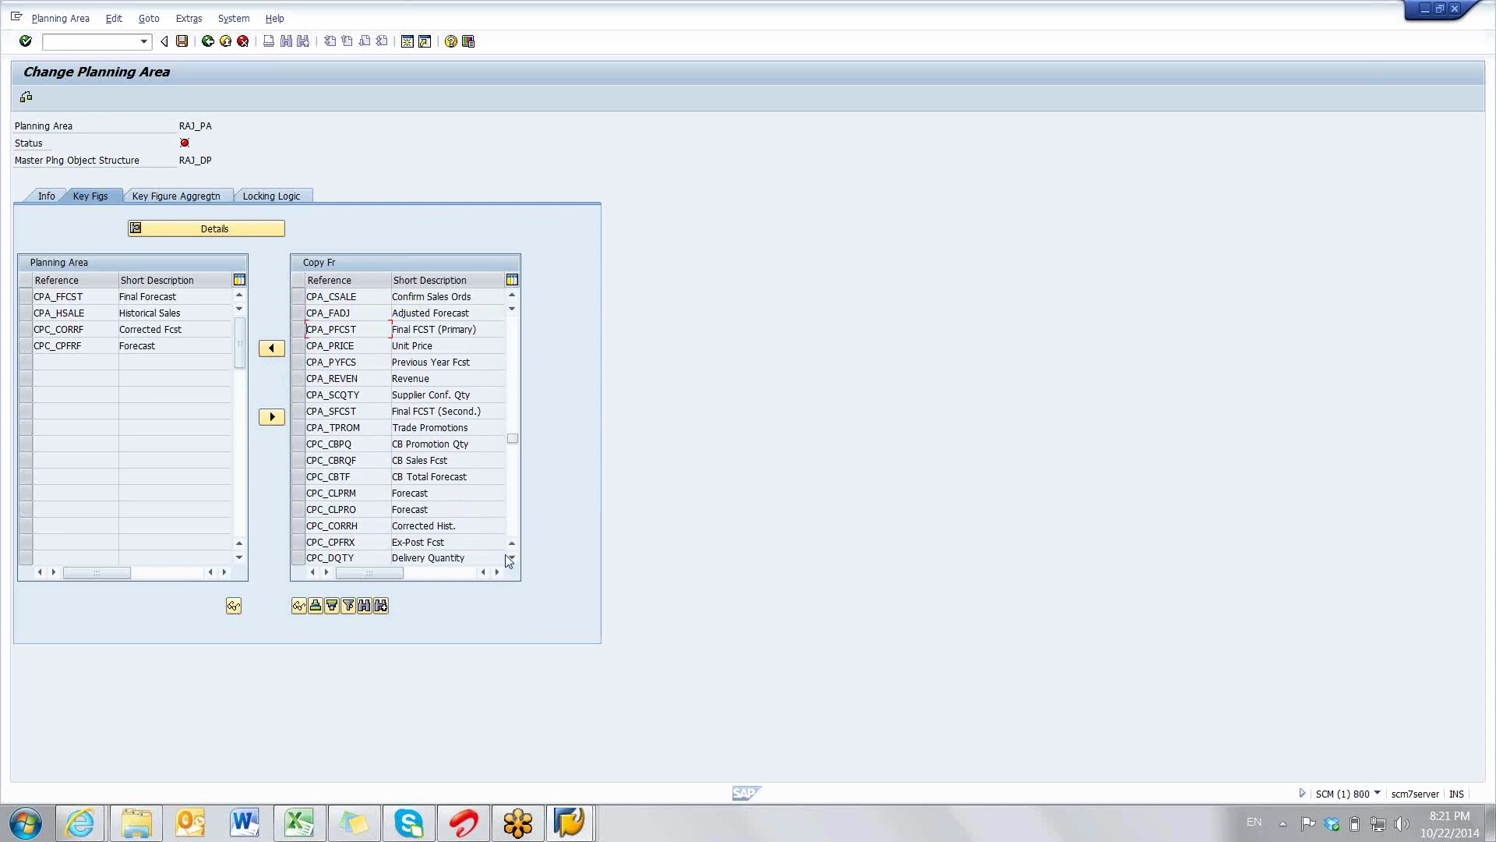
pyautogui.click(308, 525)
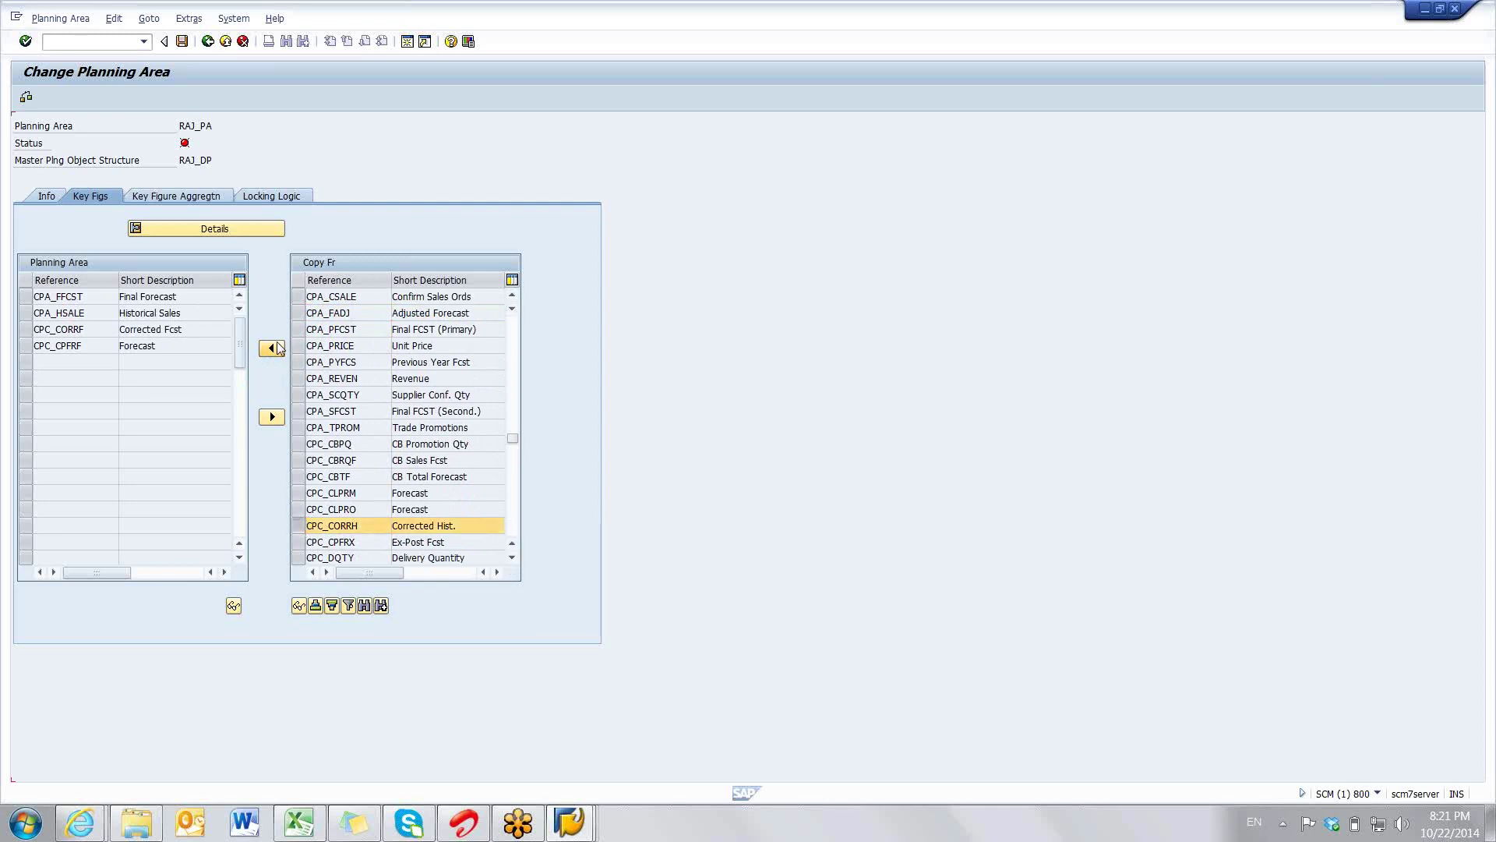
pyautogui.click(274, 348)
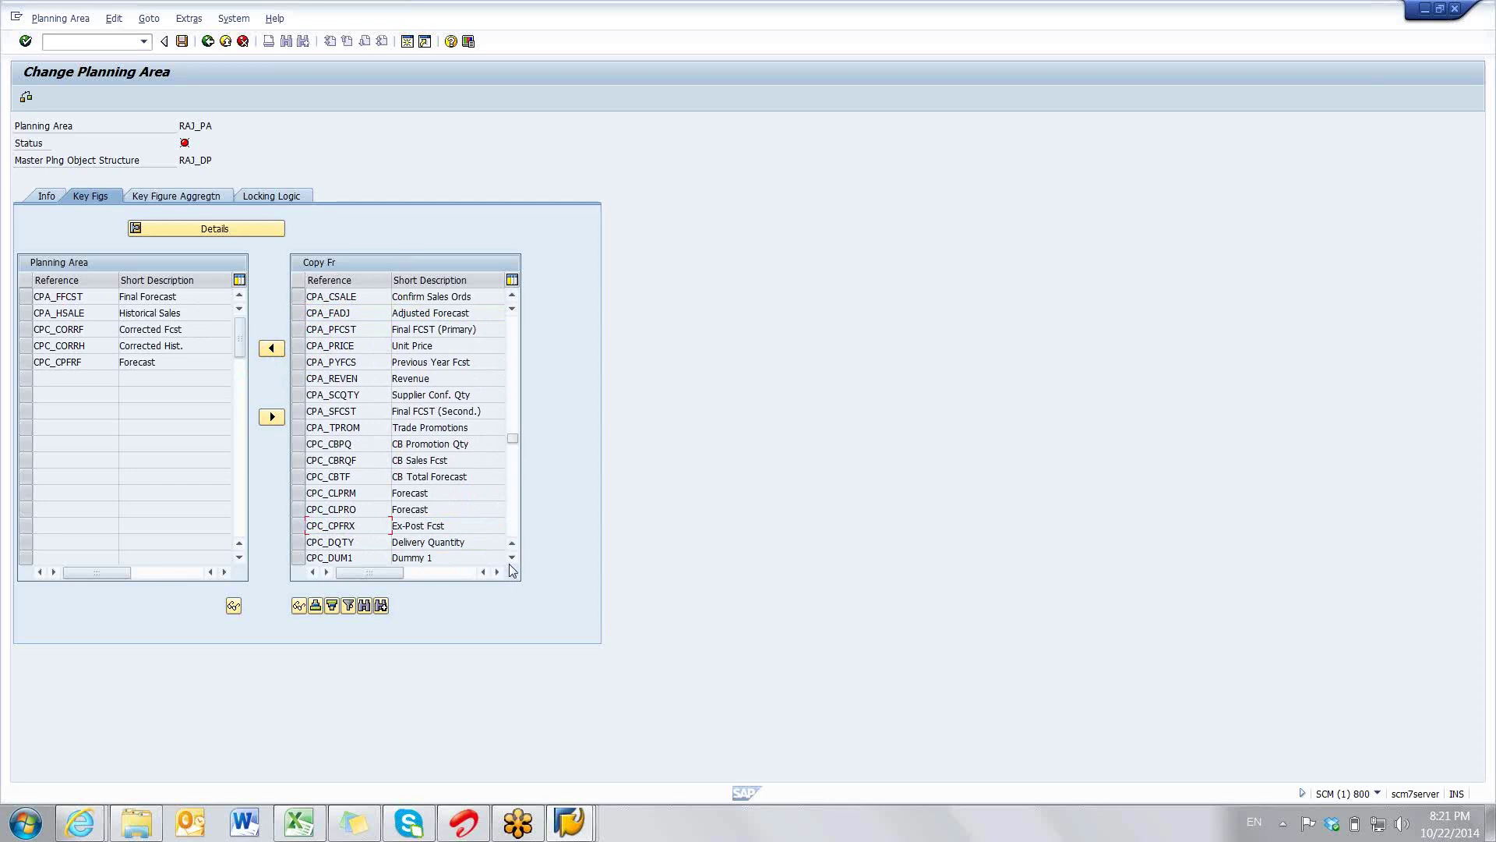
# - Add CPC_MADJ Manual Adjust. from further down the available key figures
pyautogui.click(511, 558)
pyautogui.click(511, 558)
pyautogui.click(511, 558)
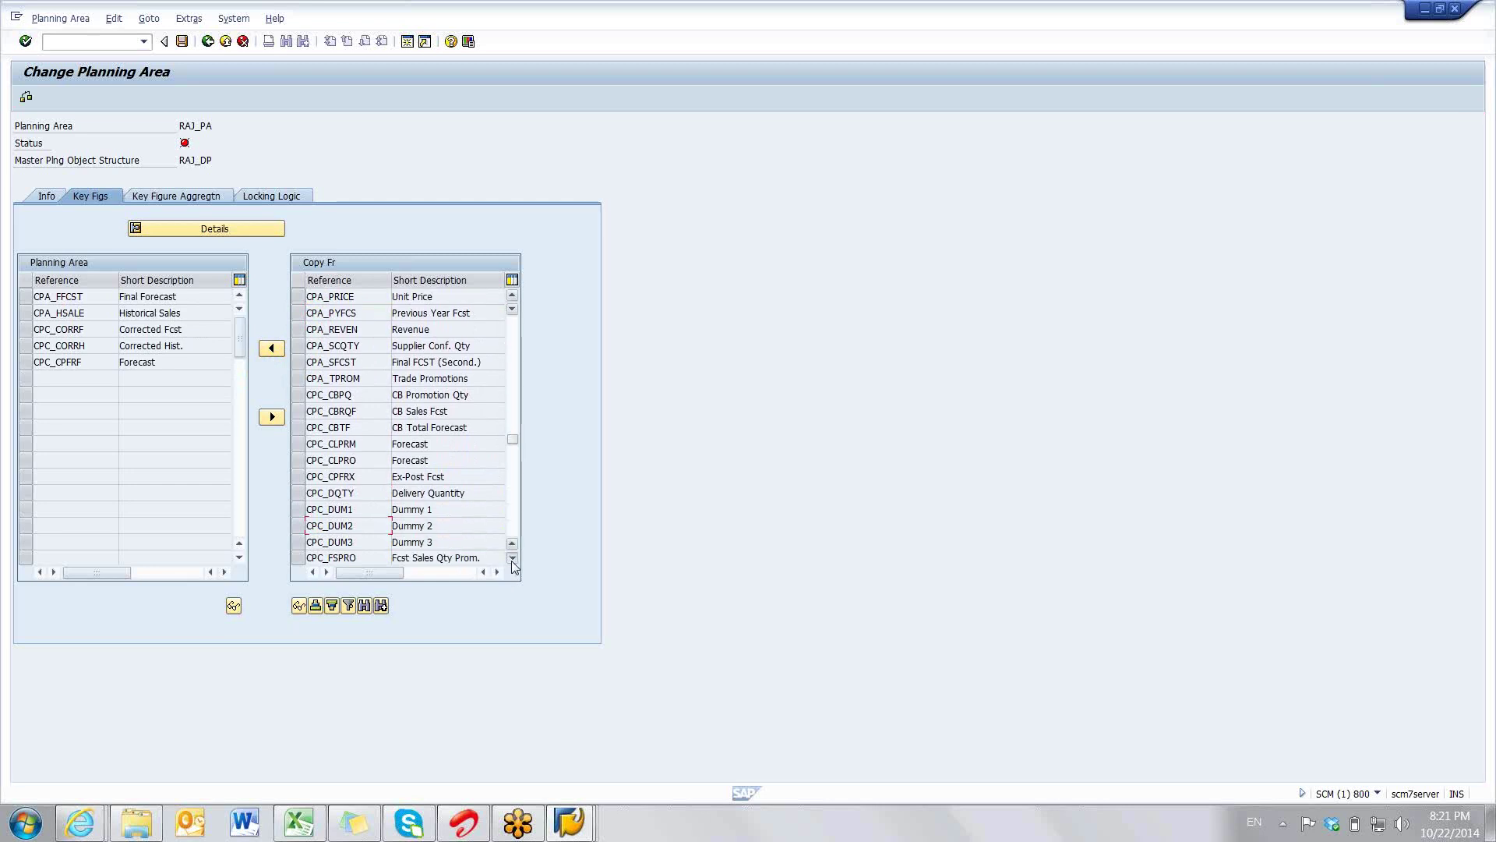
pyautogui.click(511, 558)
pyautogui.click(511, 558)
pyautogui.click(511, 558)
pyautogui.click(511, 558)
pyautogui.click(512, 558)
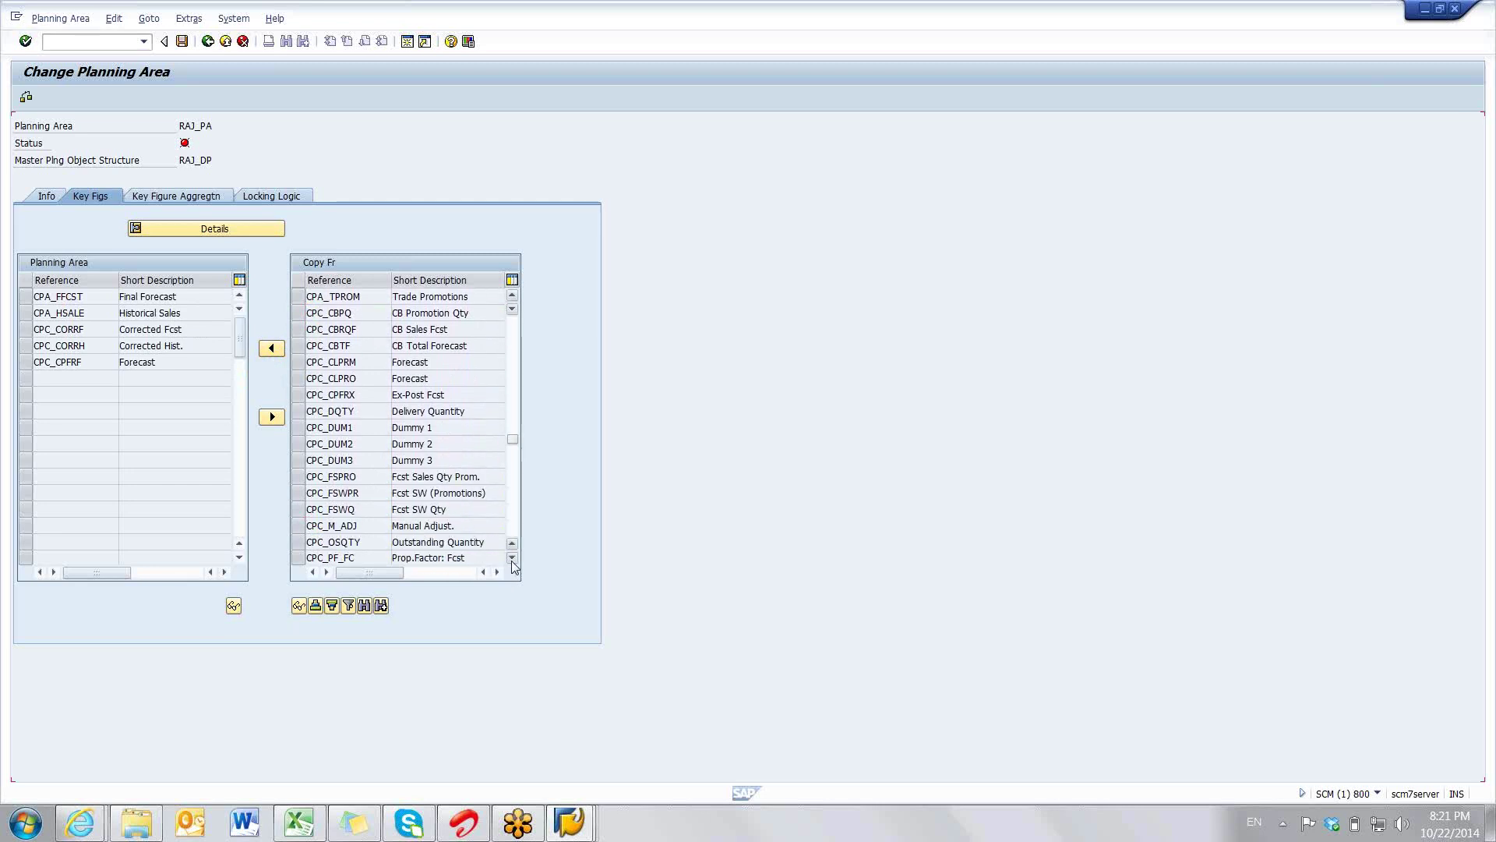
pyautogui.click(511, 558)
pyautogui.click(347, 509)
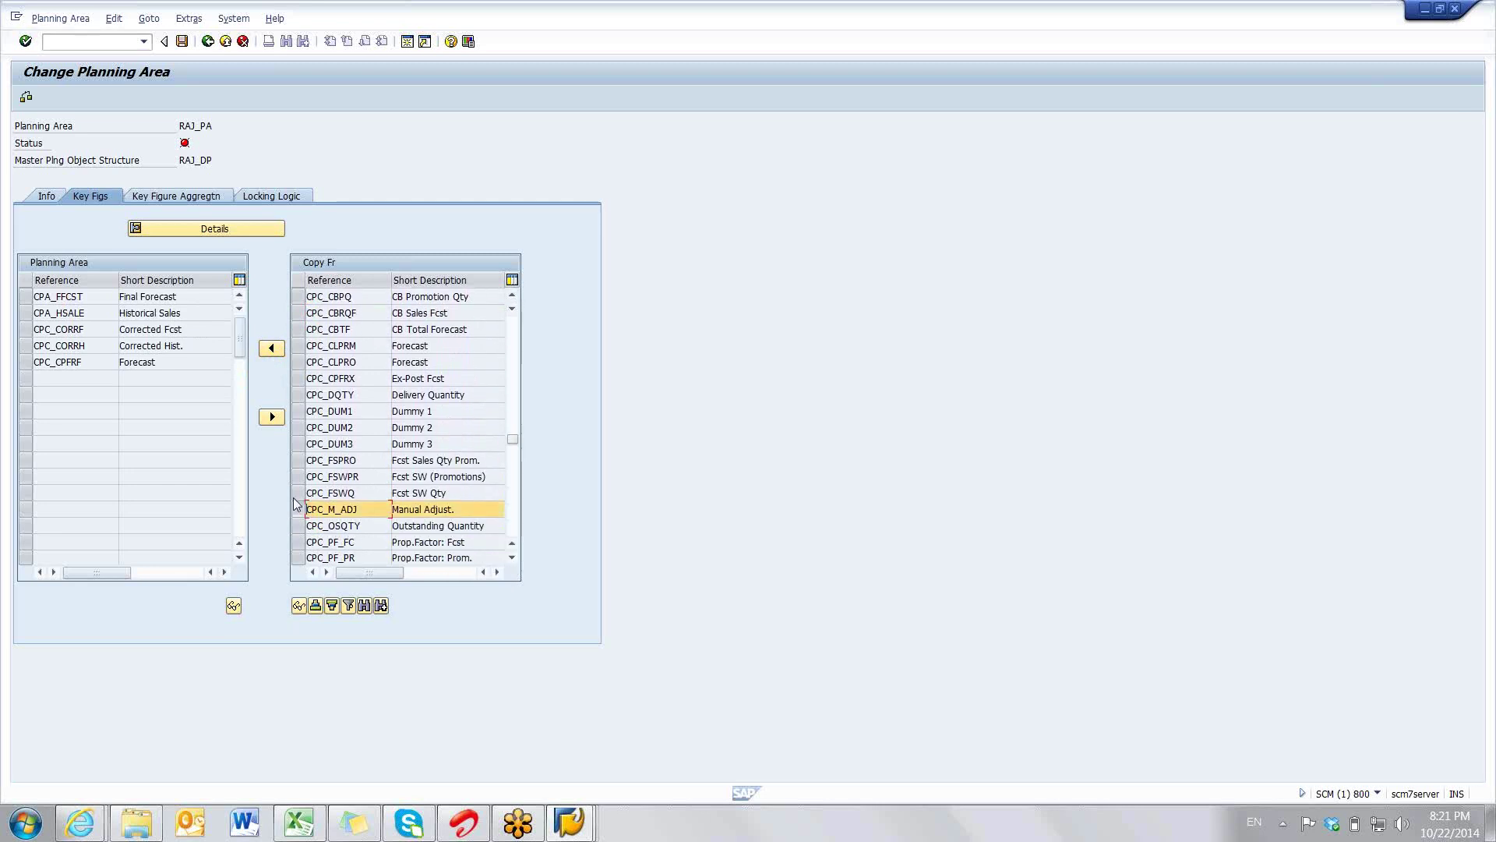
pyautogui.click(272, 350)
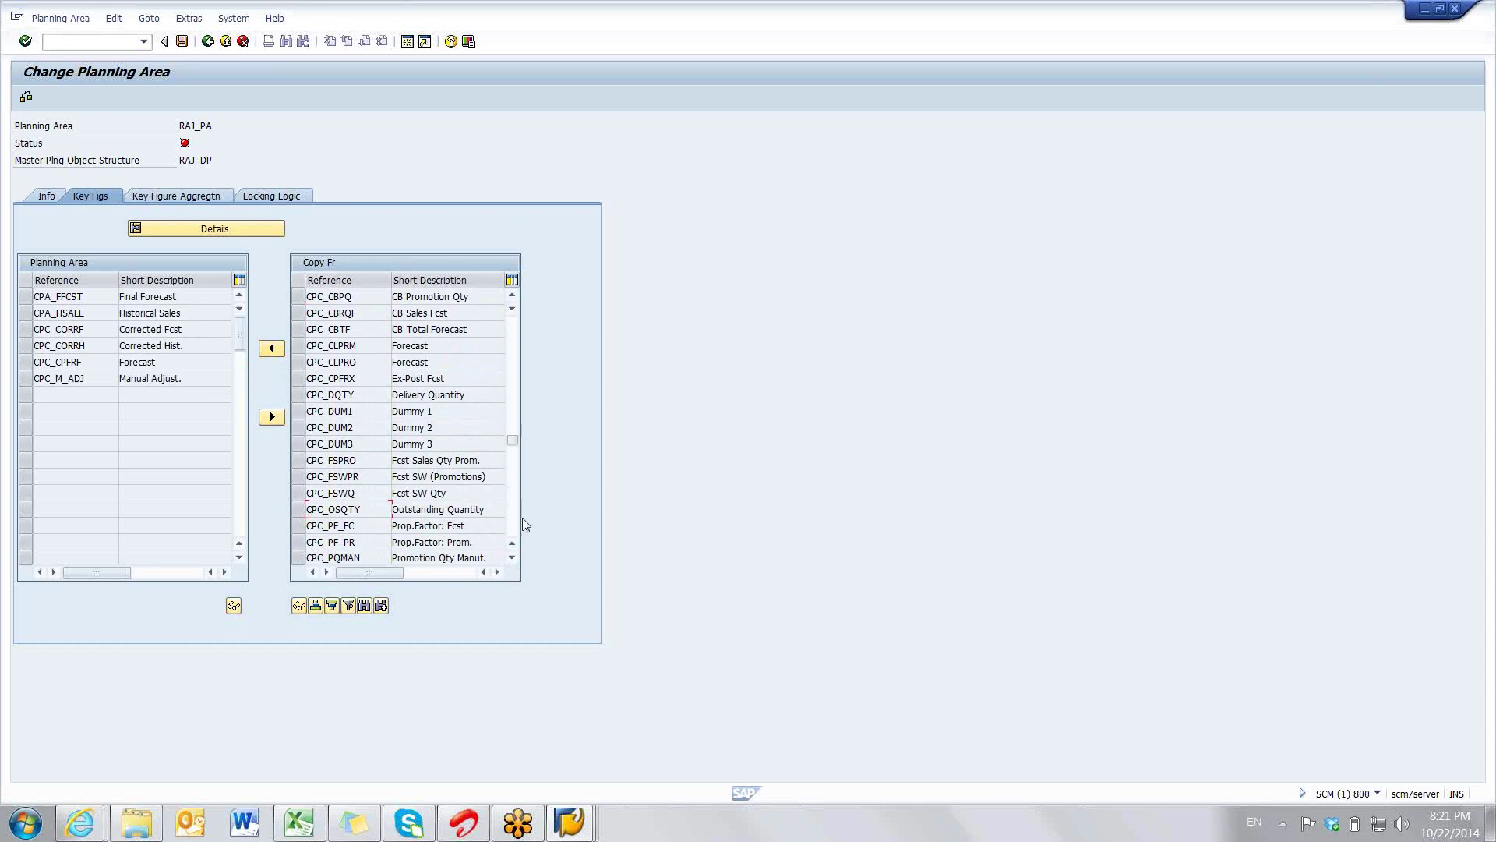
# - Select the dummy key figures CPFS_DUM1, CPFS_DUM2 and CPFS_DUM3
pyautogui.click(511, 558)
pyautogui.click(512, 558)
pyautogui.click(512, 558)
pyautogui.click(512, 558)
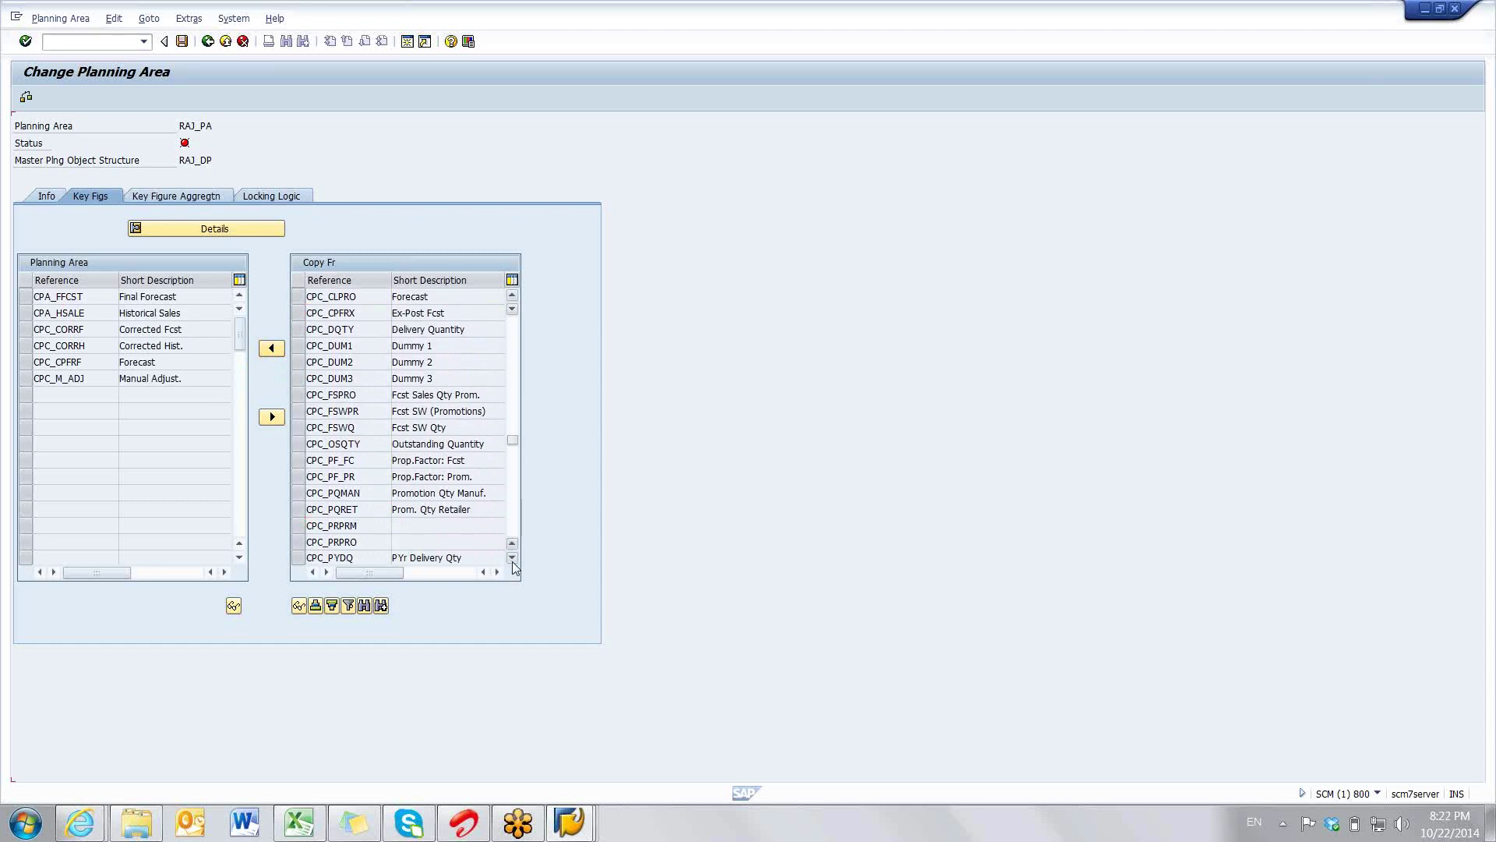
pyautogui.click(512, 558)
pyautogui.click(512, 558)
pyautogui.click(512, 558)
pyautogui.click(512, 558)
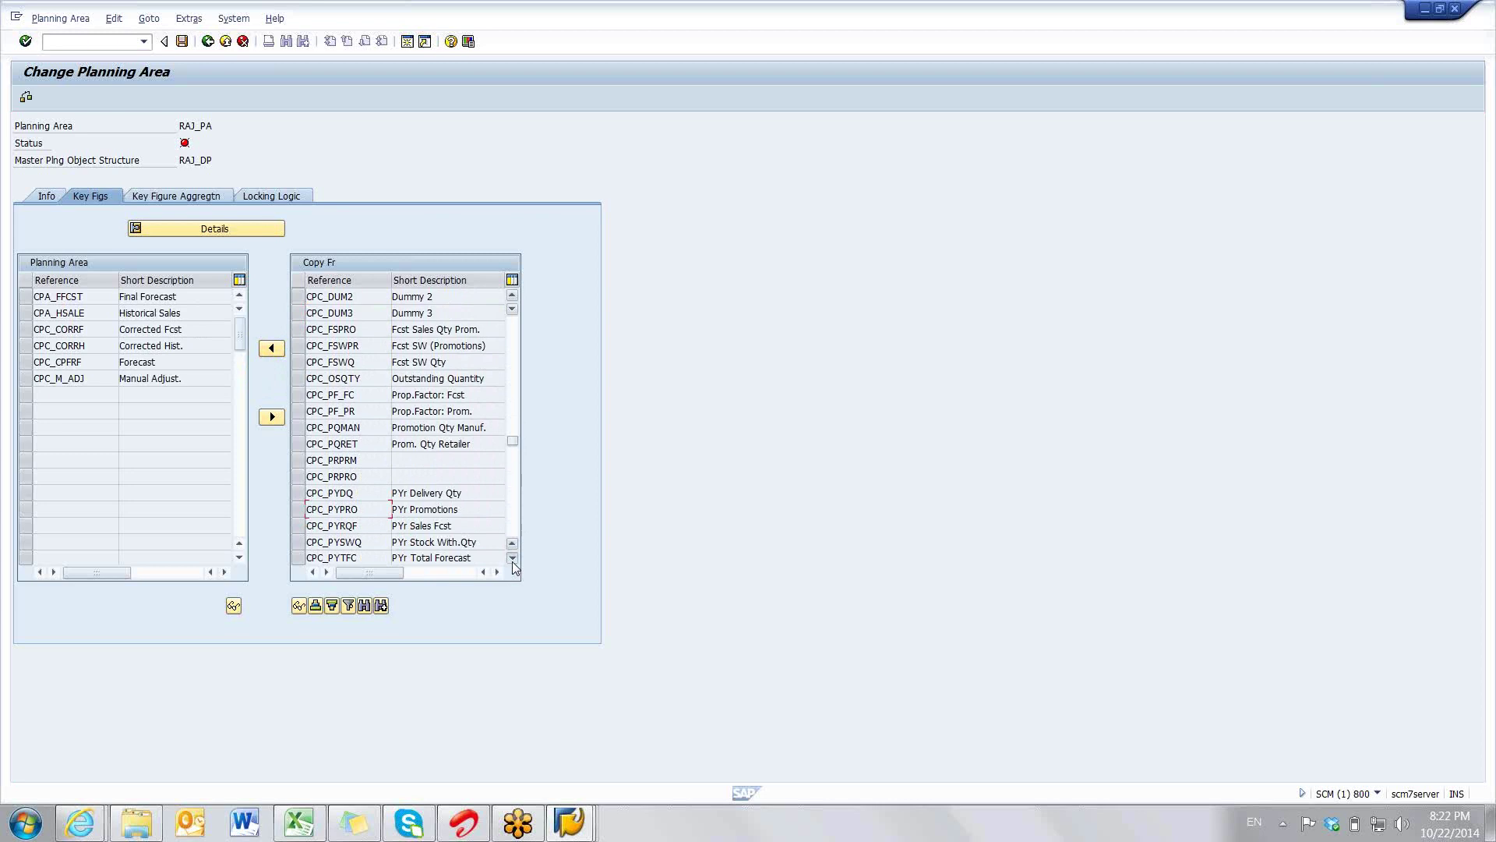
pyautogui.click(511, 558)
pyautogui.click(512, 558)
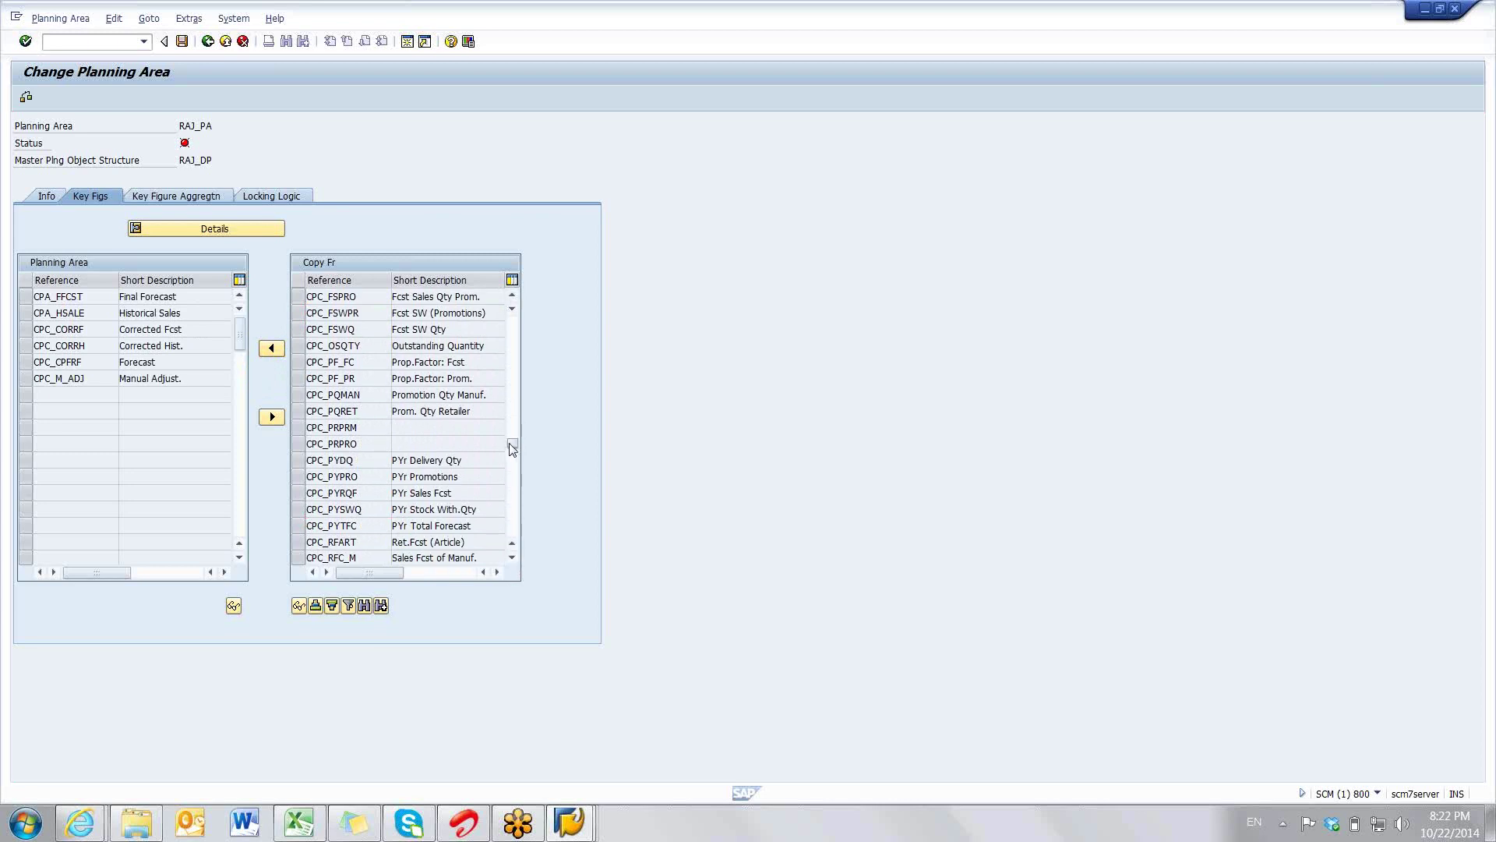
pyautogui.click(512, 447)
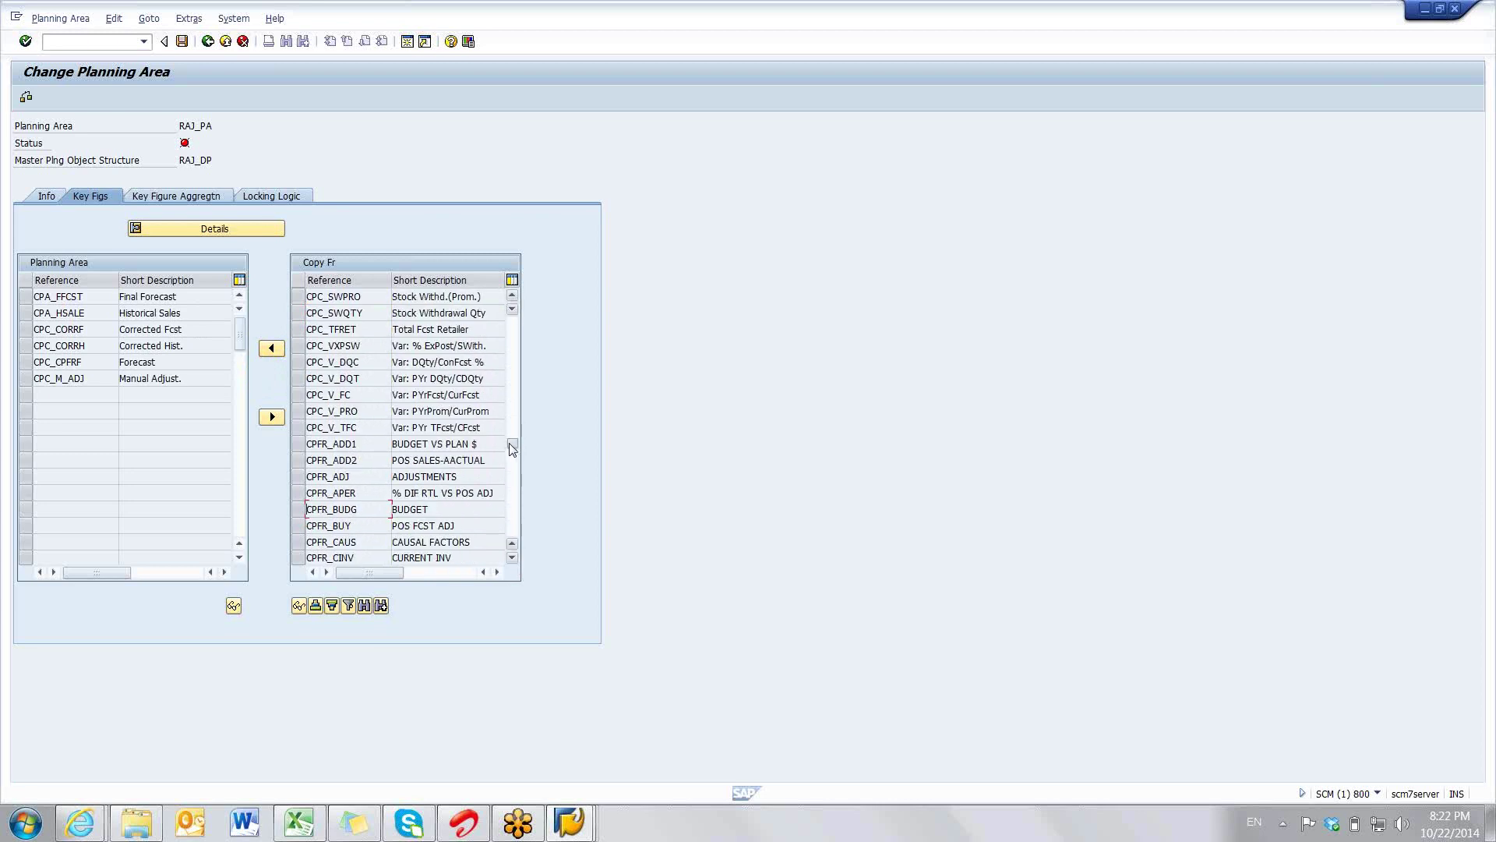
pyautogui.click(513, 447)
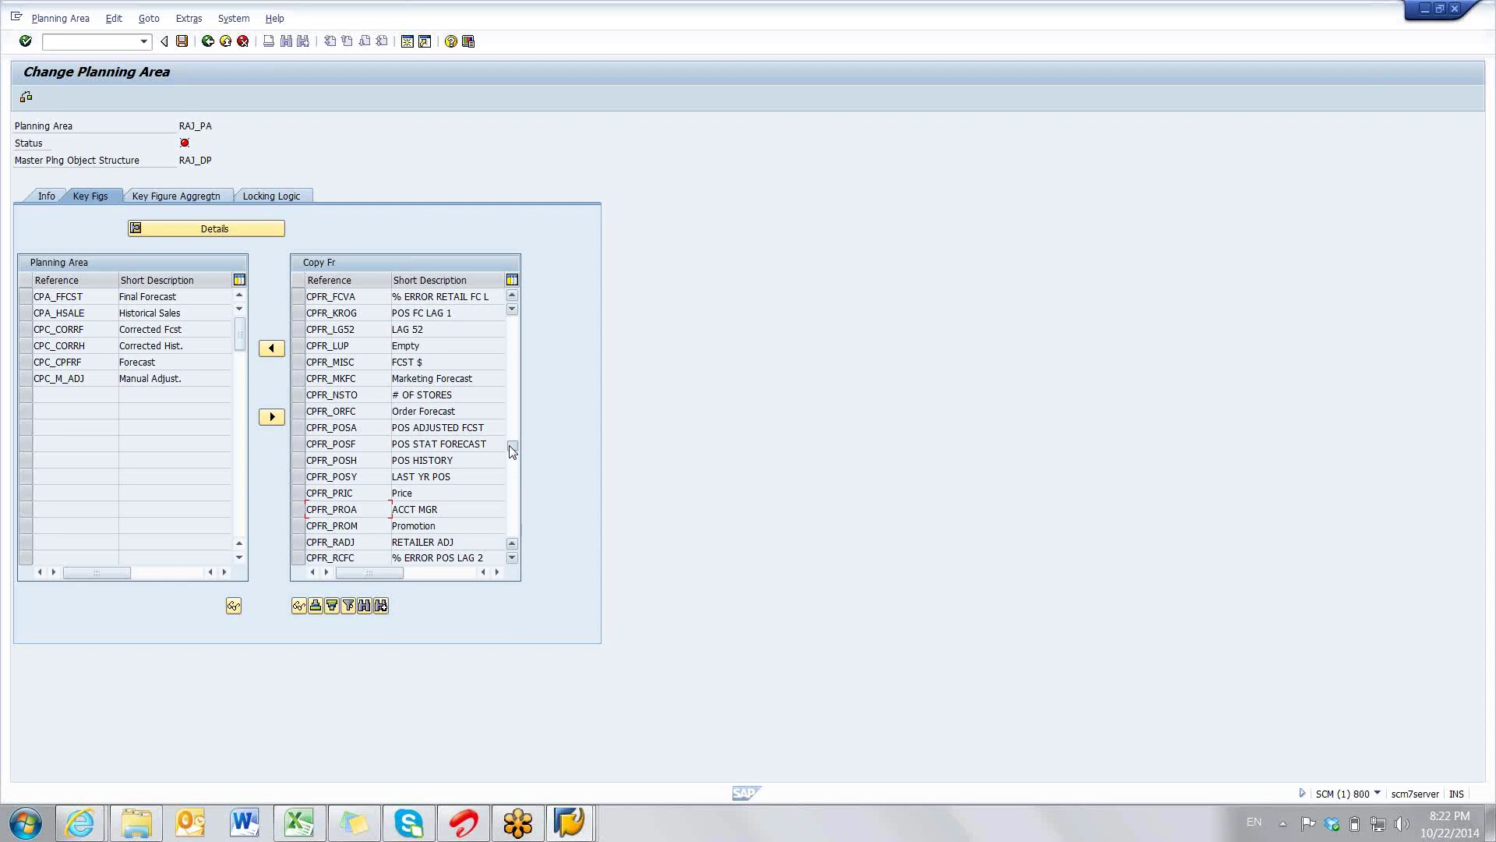
pyautogui.click(513, 450)
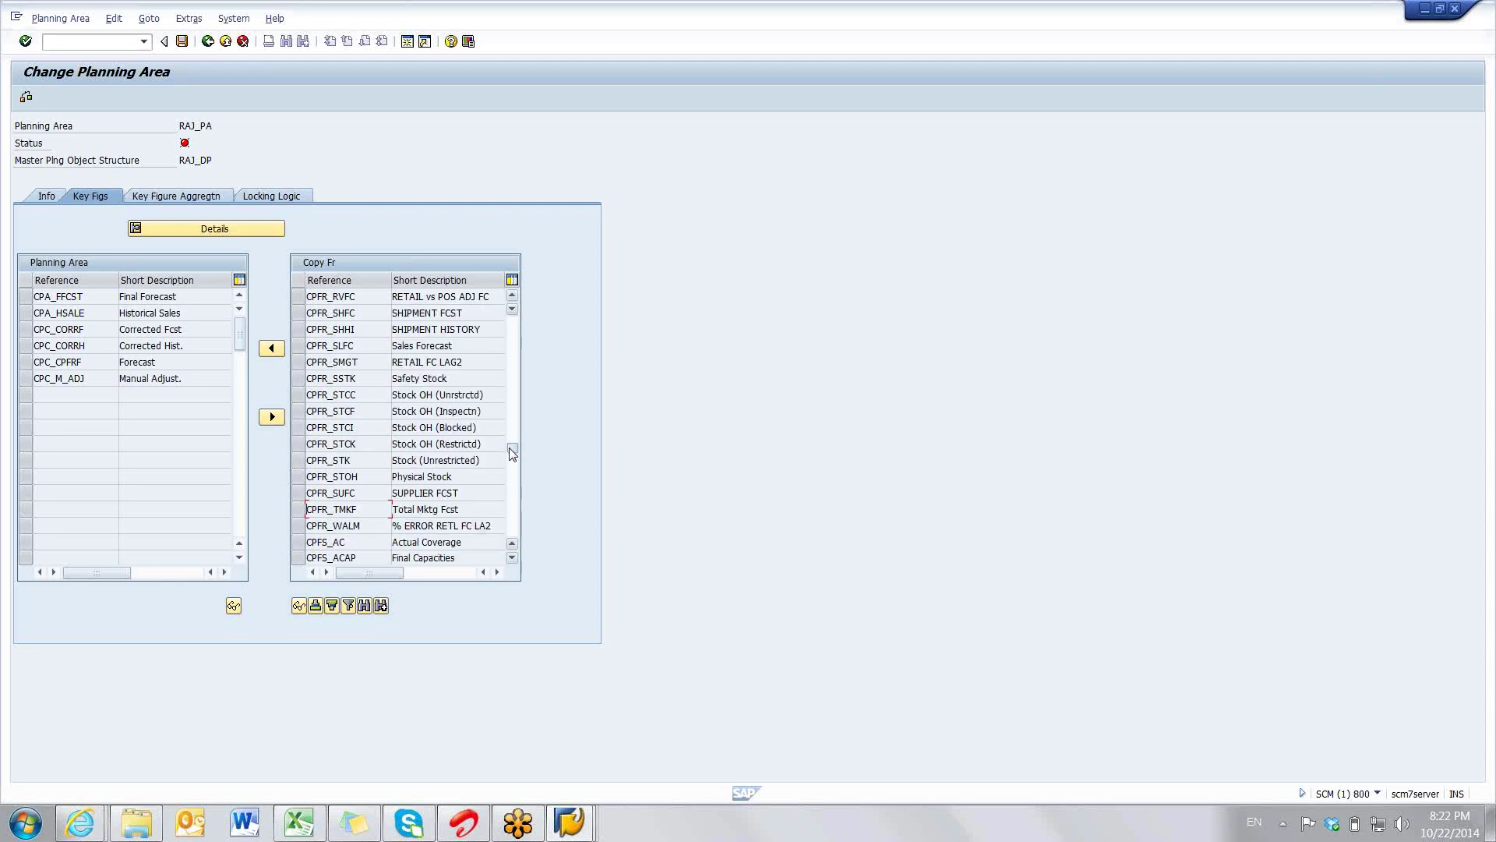
pyautogui.click(512, 452)
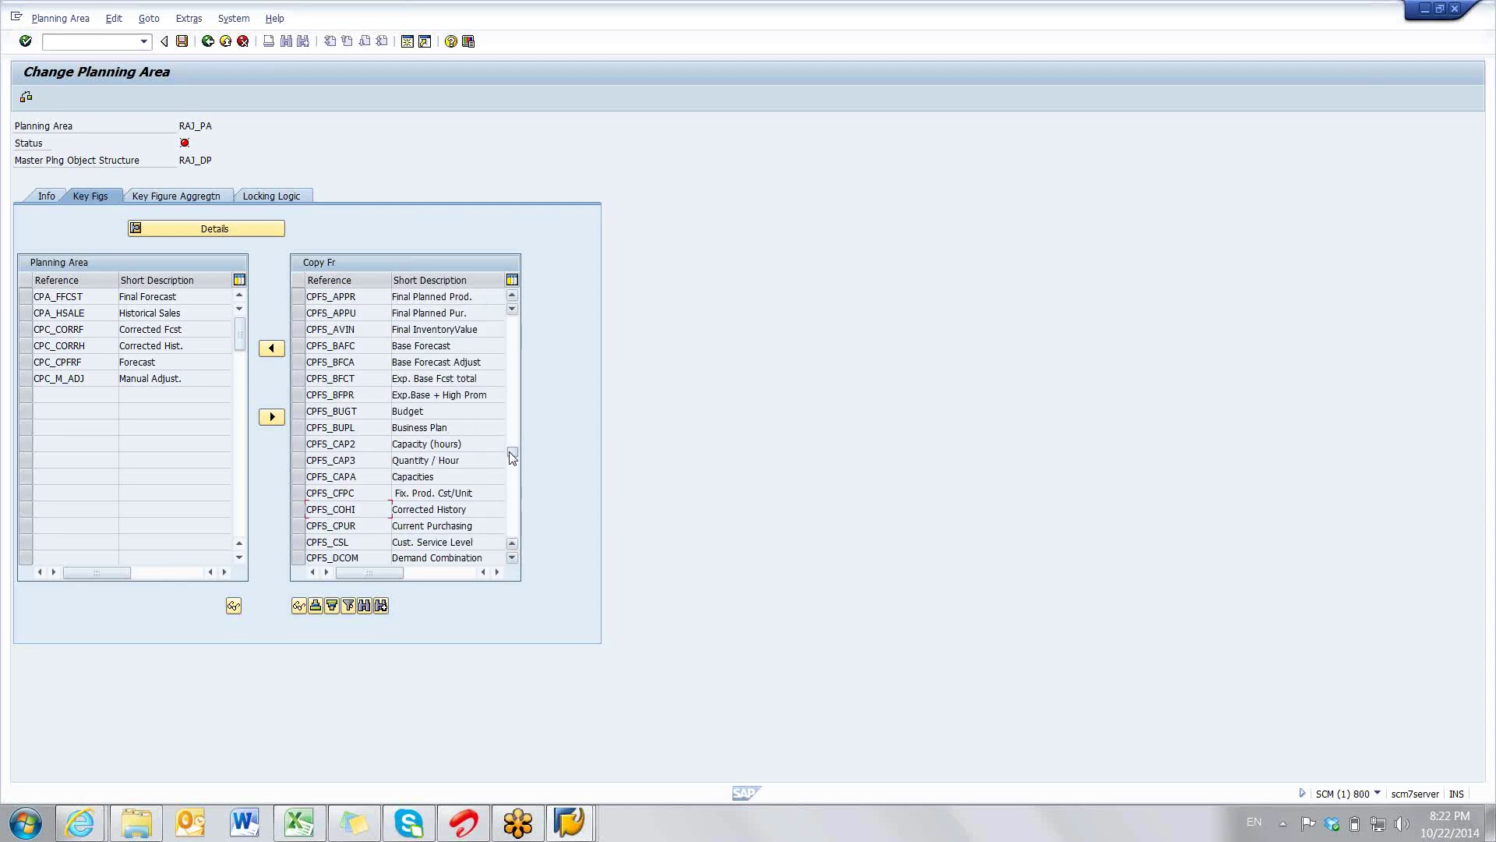
pyautogui.click(513, 456)
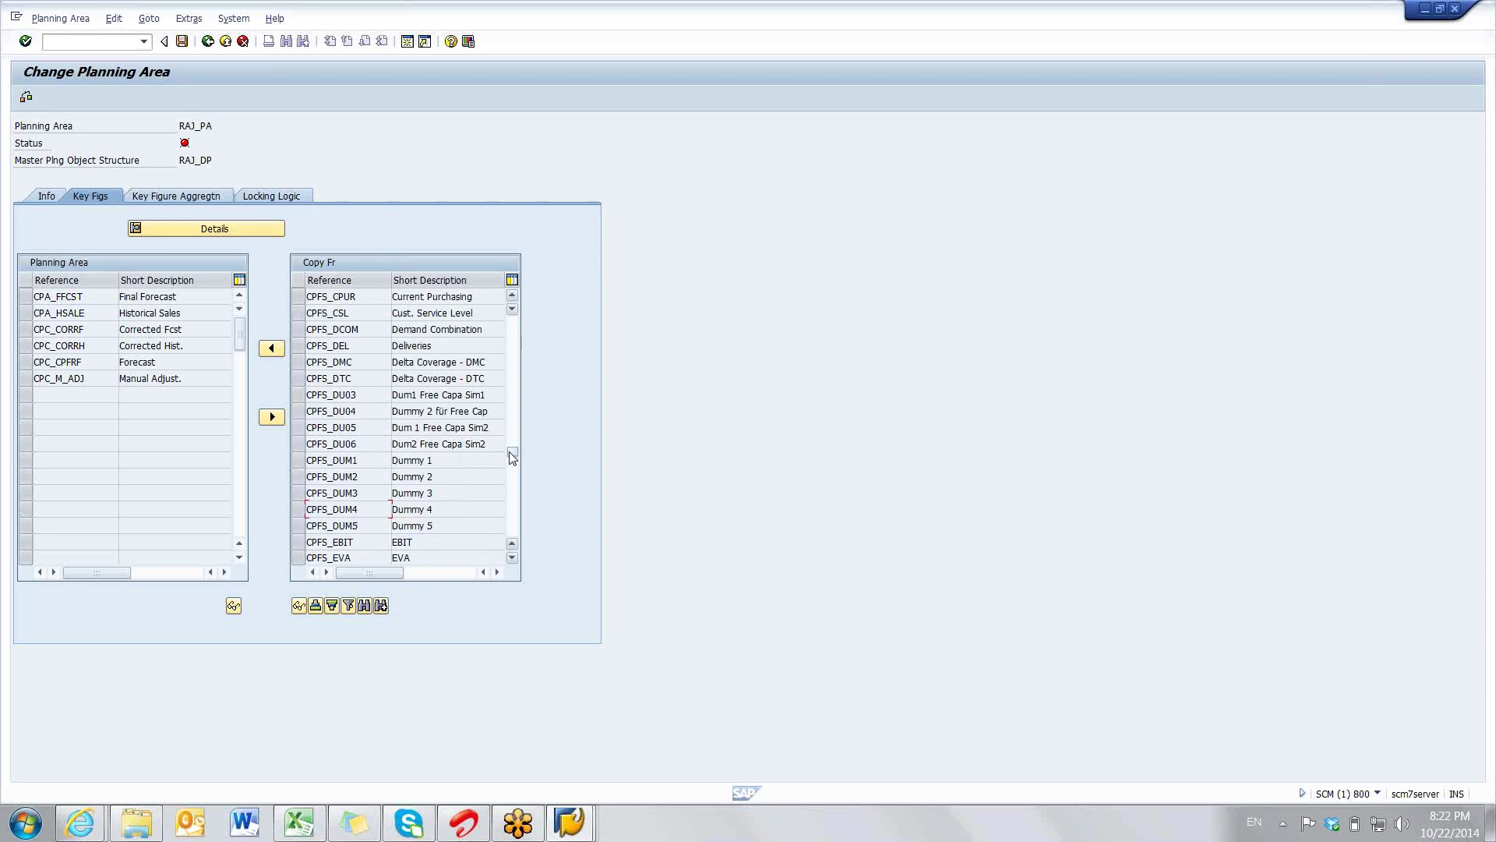
pyautogui.click(298, 464)
pyautogui.keyDown('shift'); pyautogui.click(304, 479); pyautogui.keyUp('shift')
pyautogui.keyDown('shift'); pyautogui.click(304, 493); pyautogui.keyUp('shift')
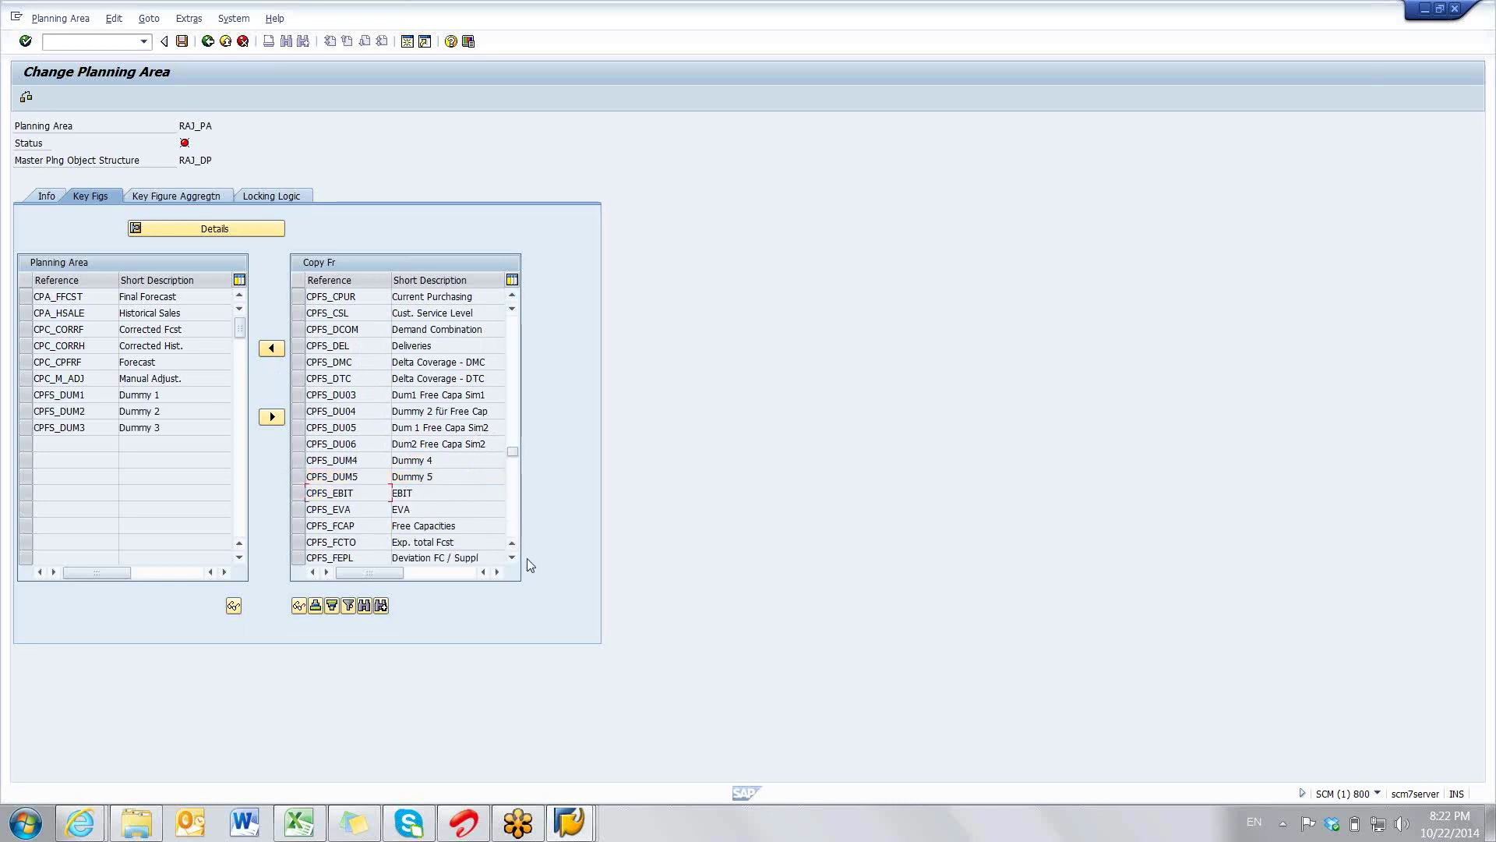
# - Page further down the list of available key figures
pyautogui.click(512, 556)
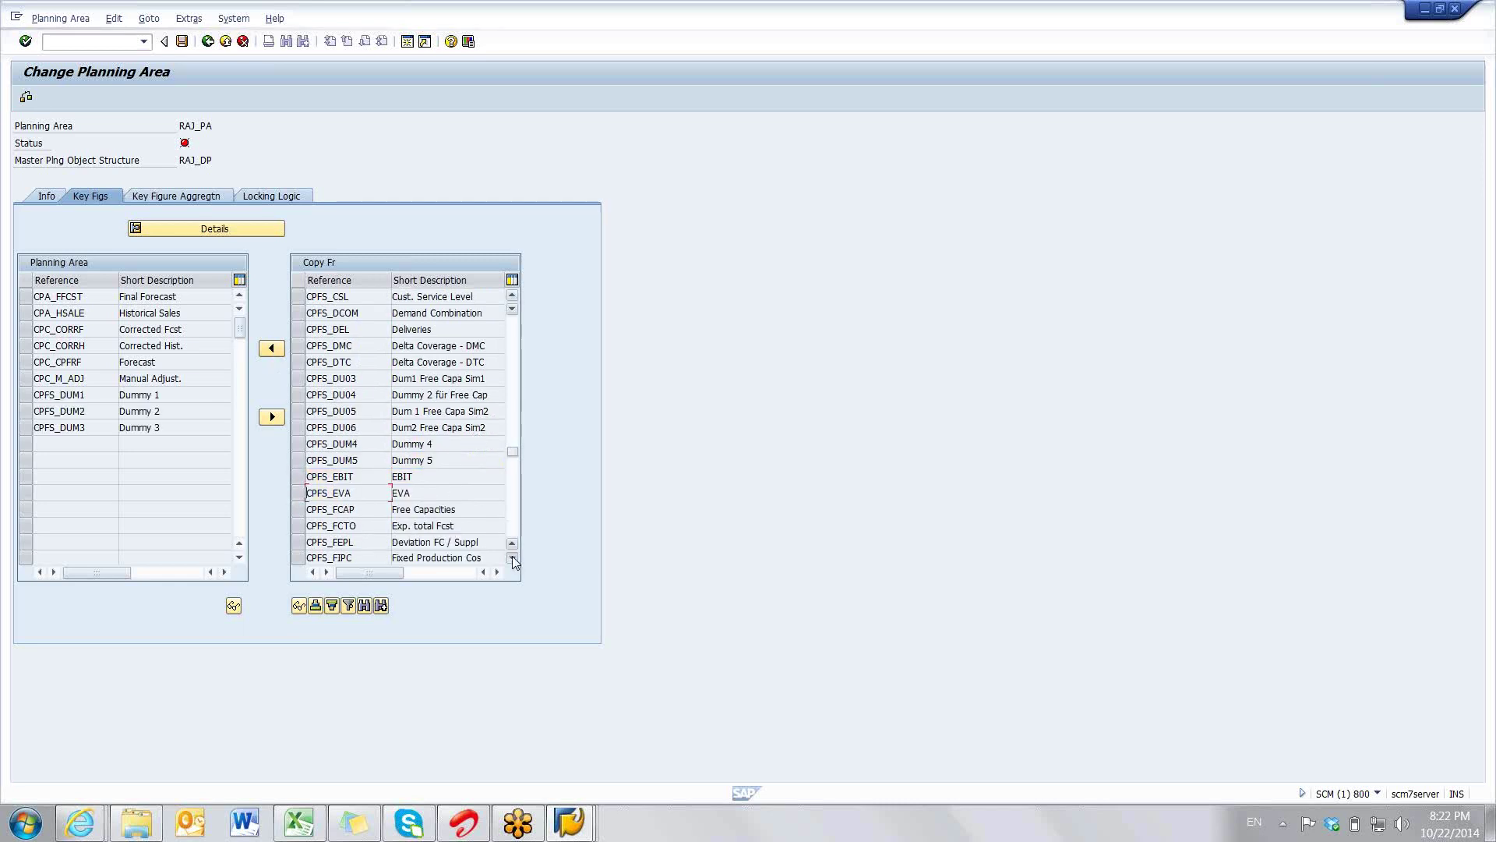
pyautogui.click(511, 556)
pyautogui.click(512, 556)
pyautogui.click(512, 556)
pyautogui.click(512, 557)
pyautogui.click(512, 557)
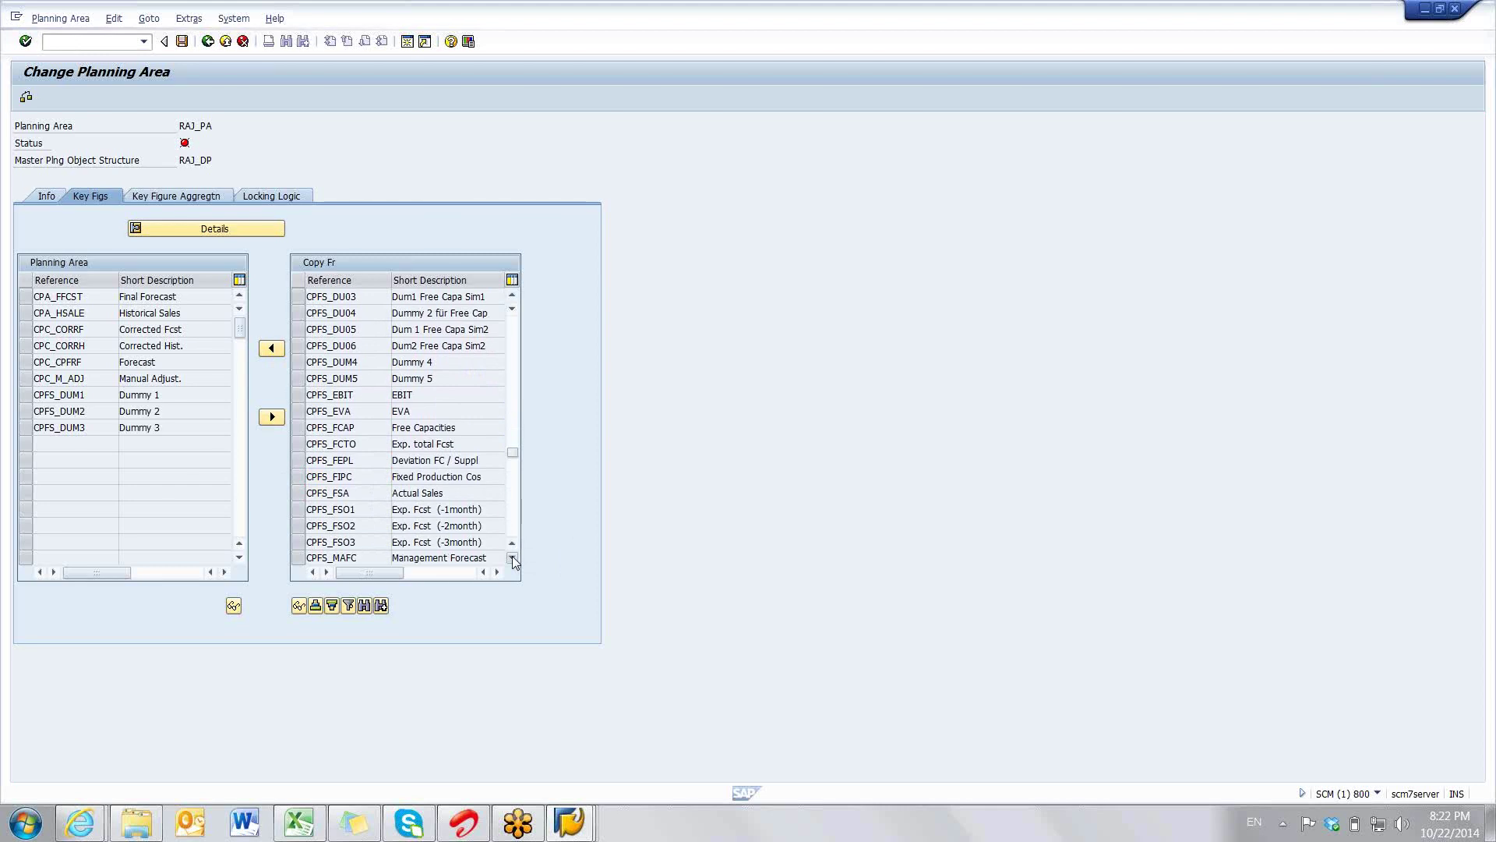
pyautogui.click(512, 556)
pyautogui.click(512, 556)
pyautogui.click(512, 557)
pyautogui.click(512, 556)
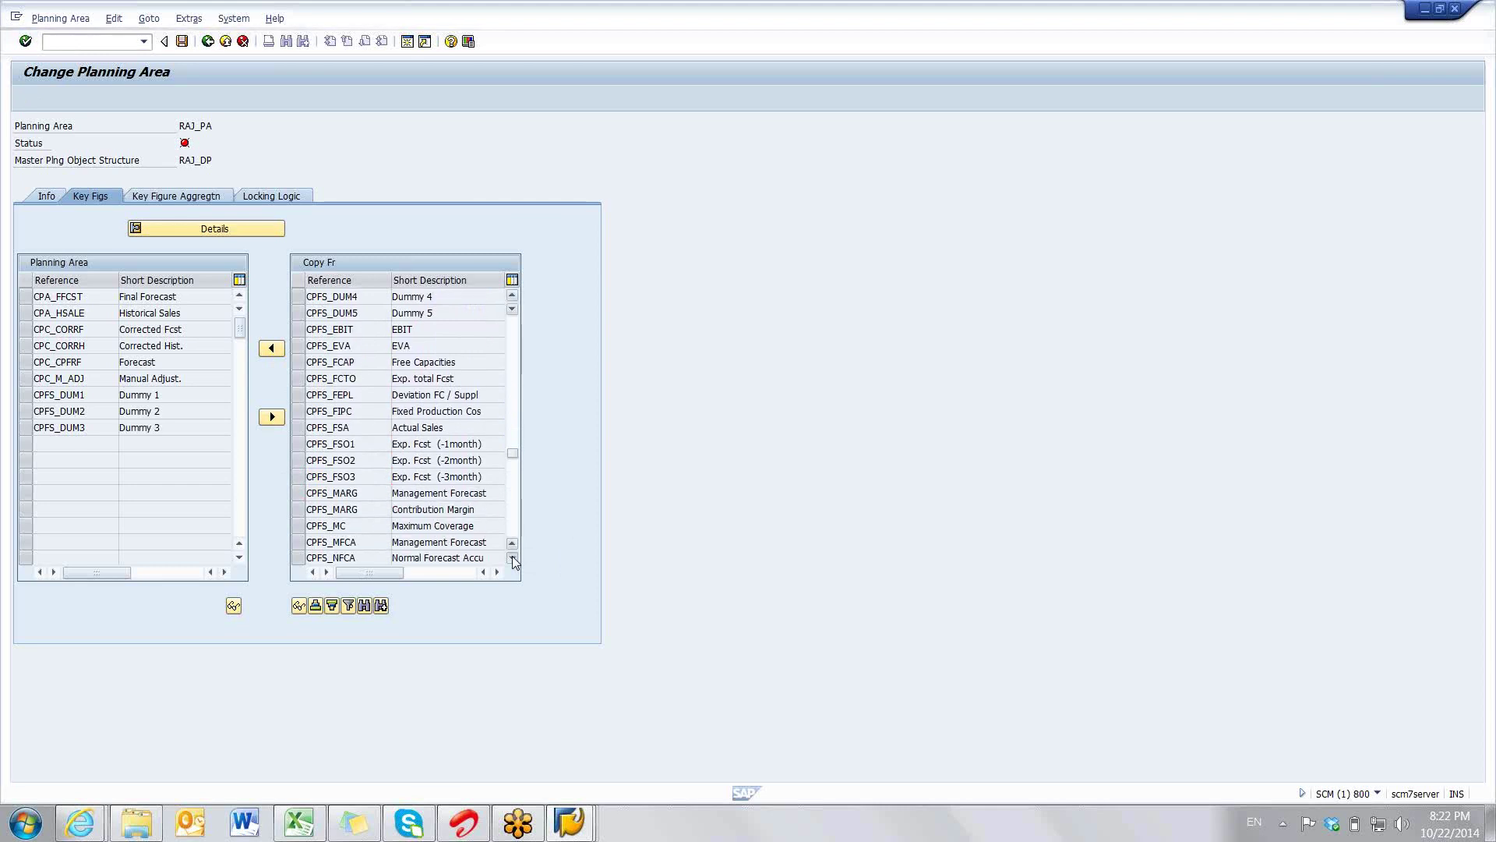
pyautogui.click(512, 557)
pyautogui.click(512, 556)
pyautogui.click(513, 461)
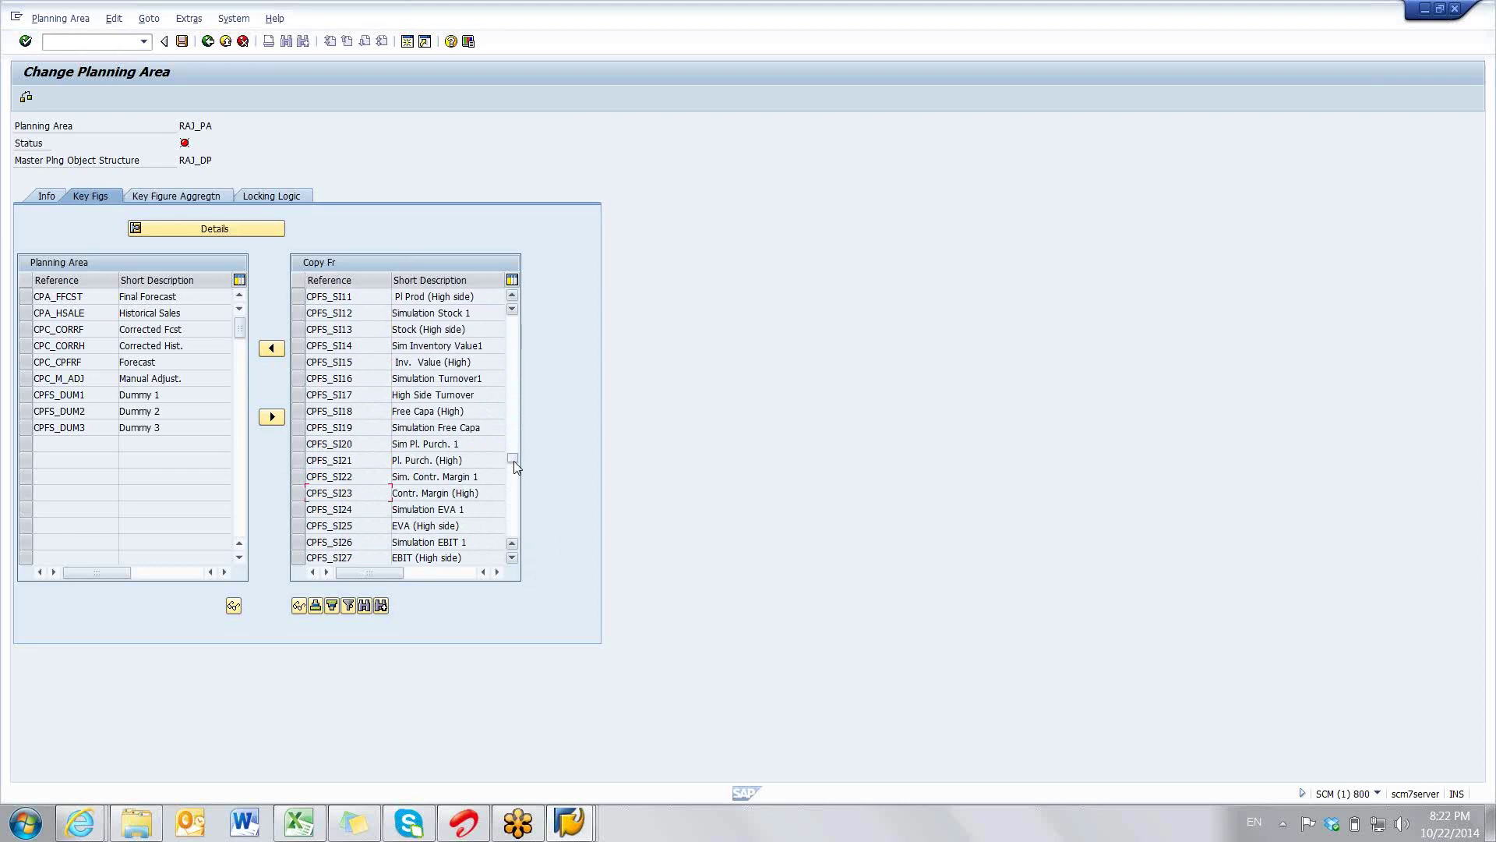
# - Find T_STATFC Statistical Forecast and drag it into RAJ_PA's key figures
pyautogui.moveTo(512, 461); pyautogui.dragTo(514, 477)
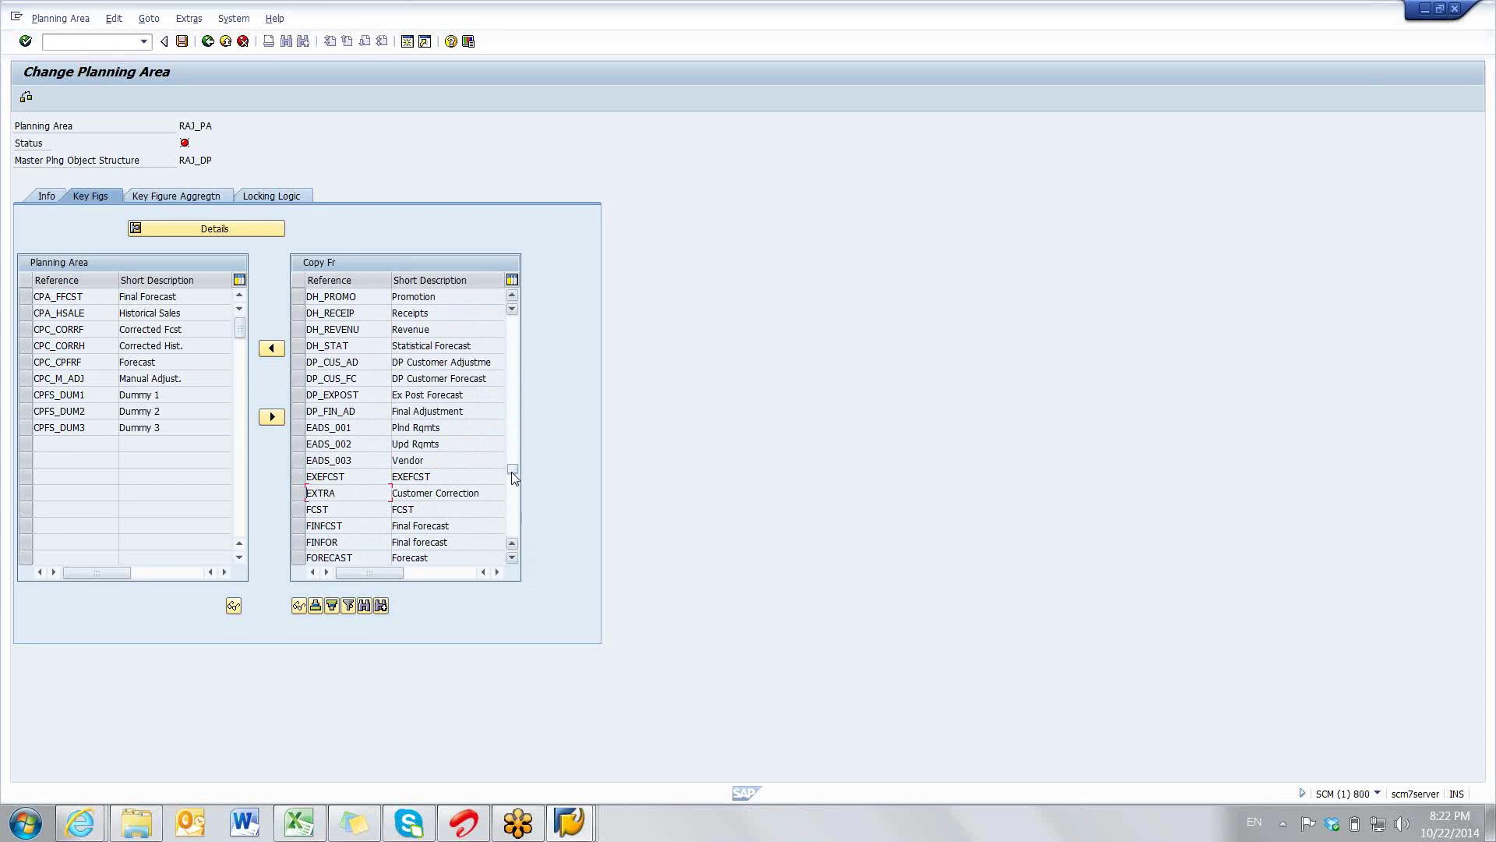
pyautogui.moveTo(512, 472); pyautogui.dragTo(512, 476)
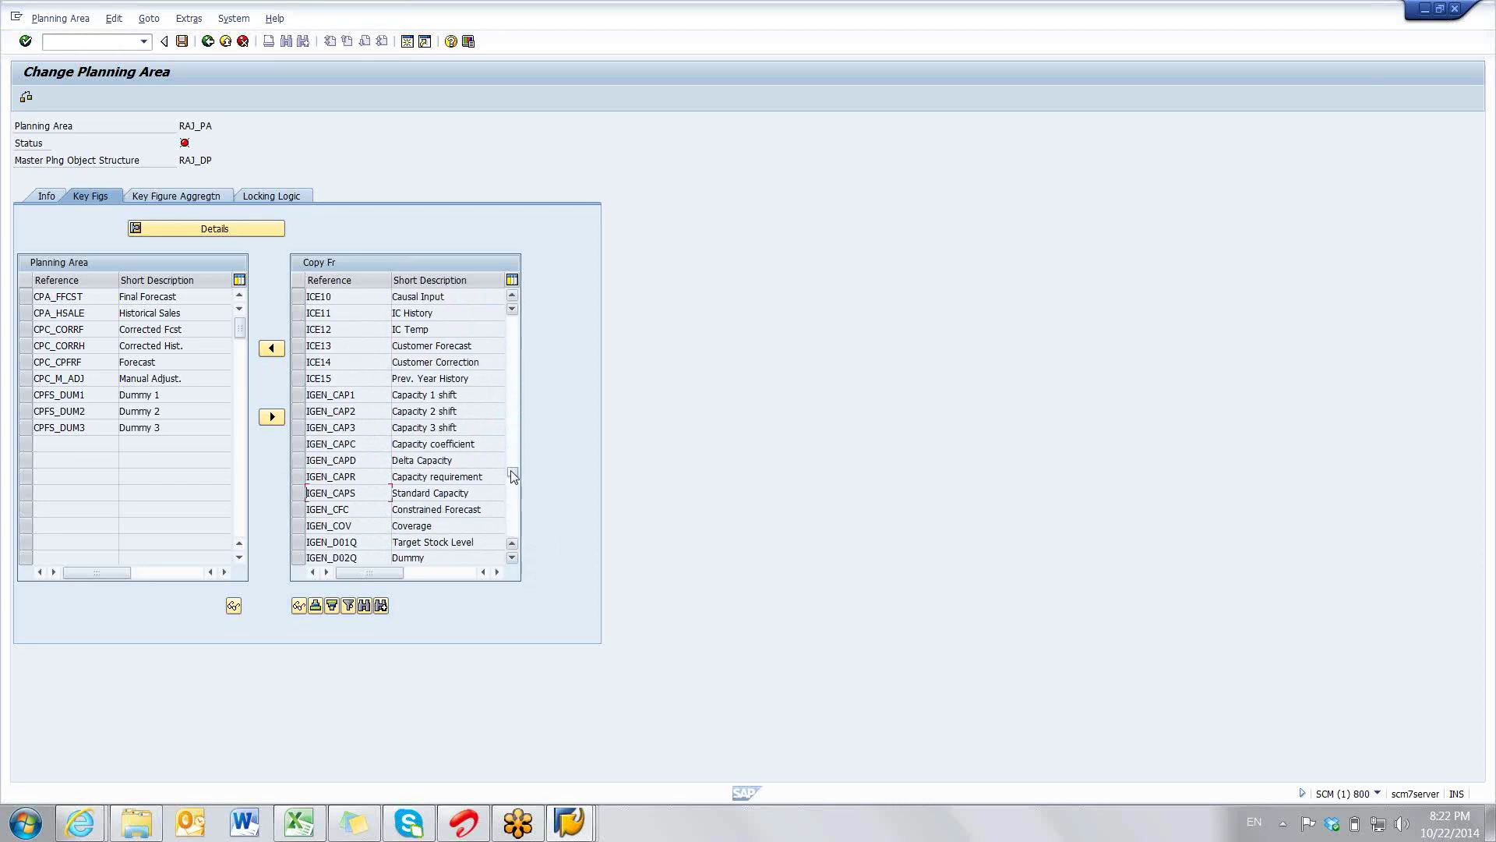
pyautogui.moveTo(511, 471); pyautogui.dragTo(513, 496)
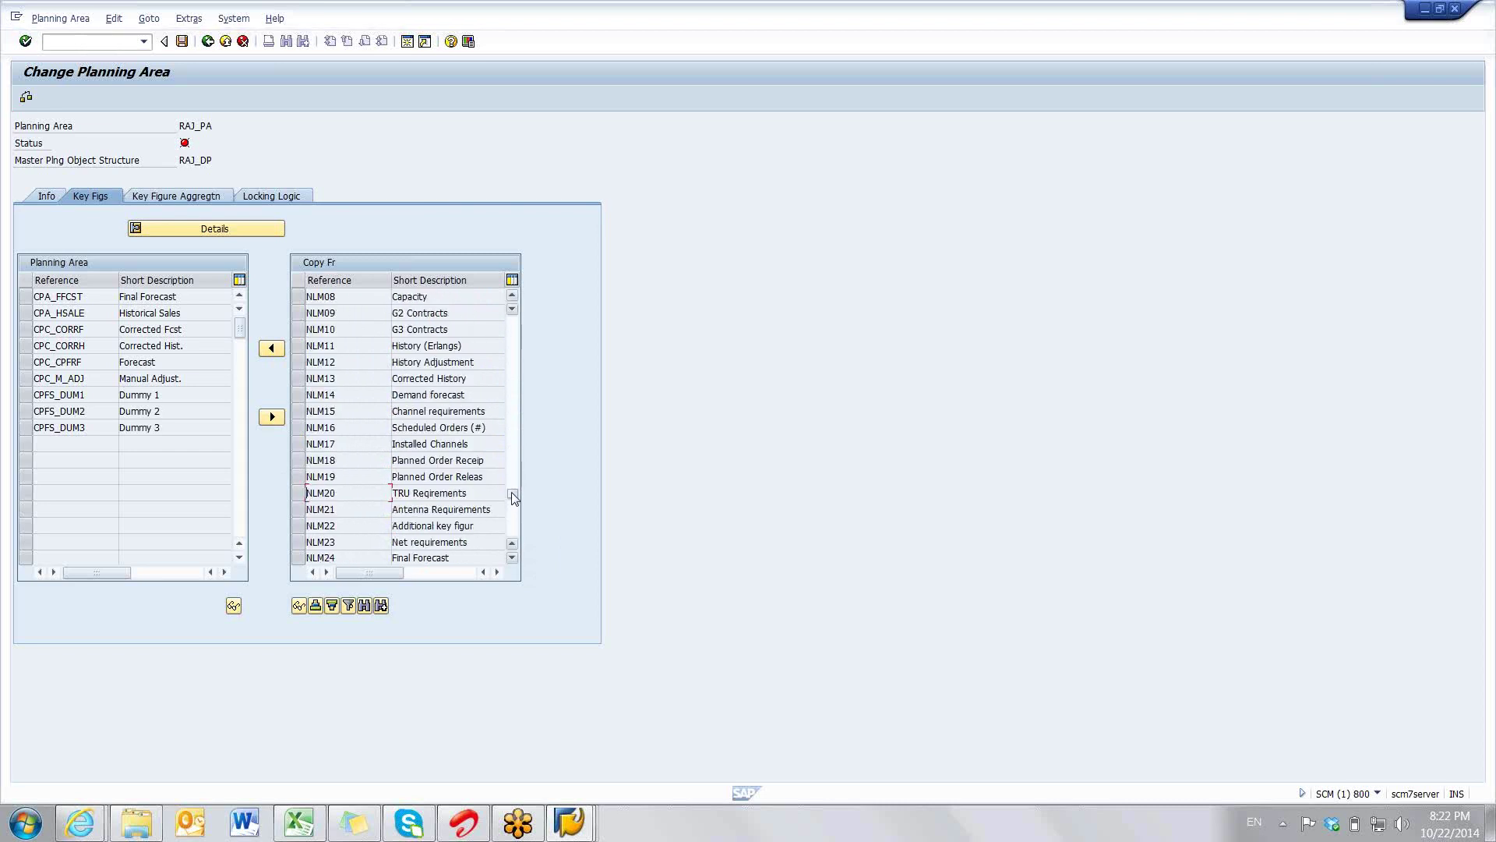
pyautogui.moveTo(513, 496); pyautogui.dragTo(515, 502)
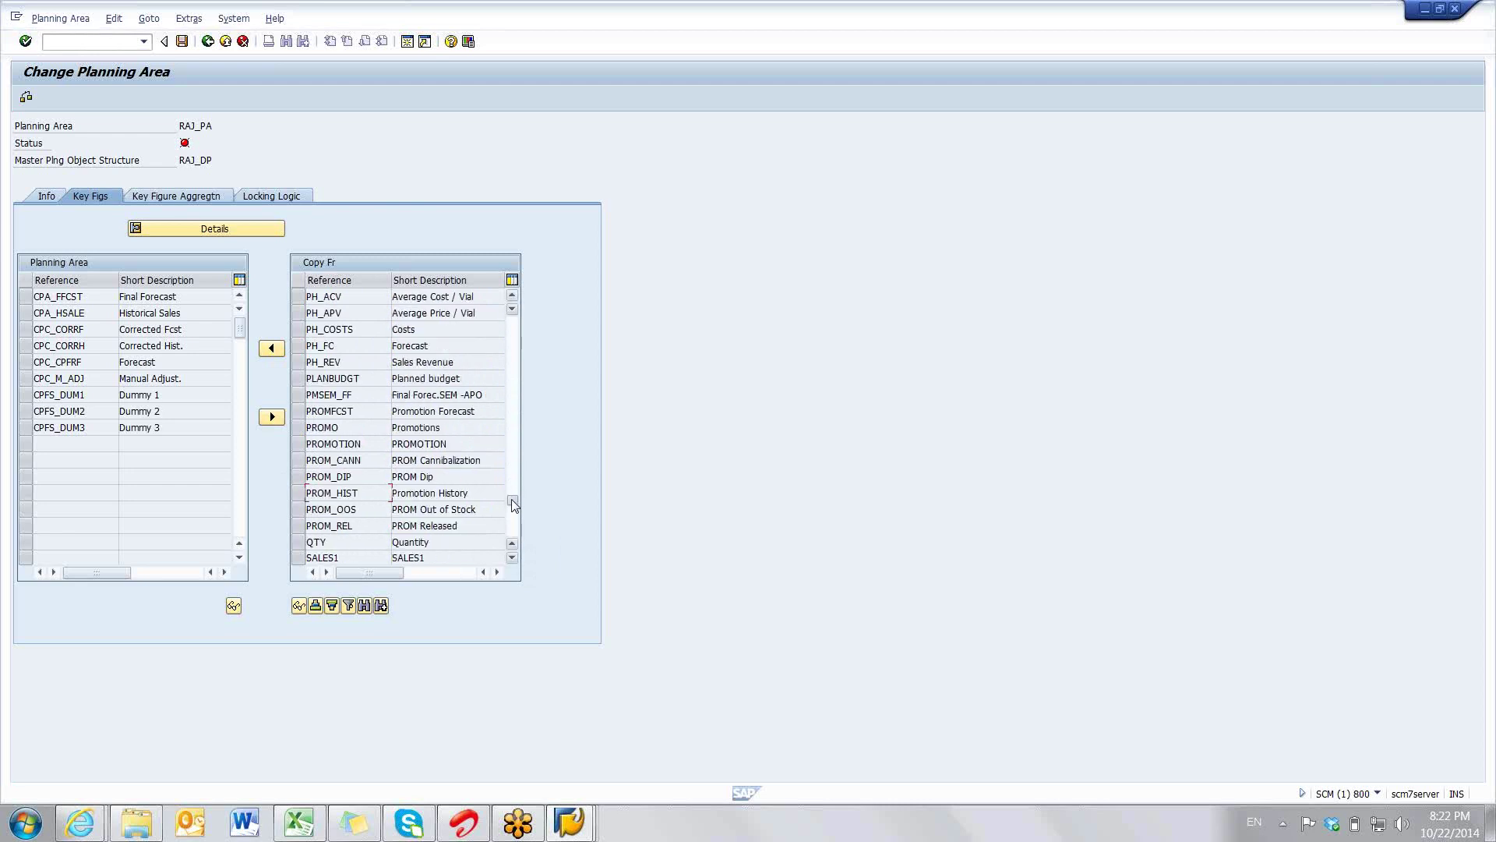
pyautogui.click(513, 508)
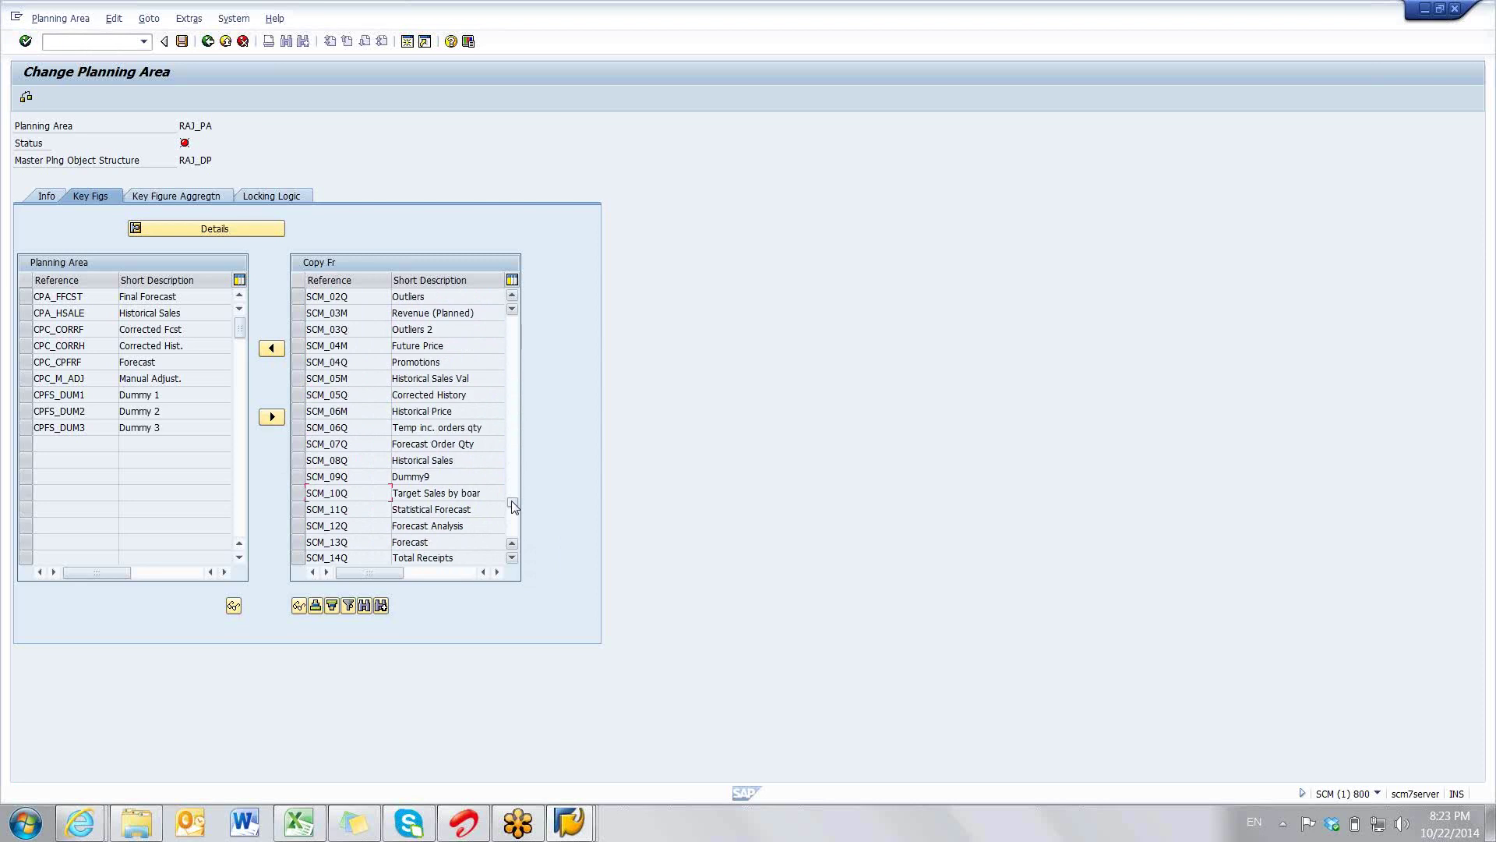
pyautogui.click(513, 507)
pyautogui.click(512, 506)
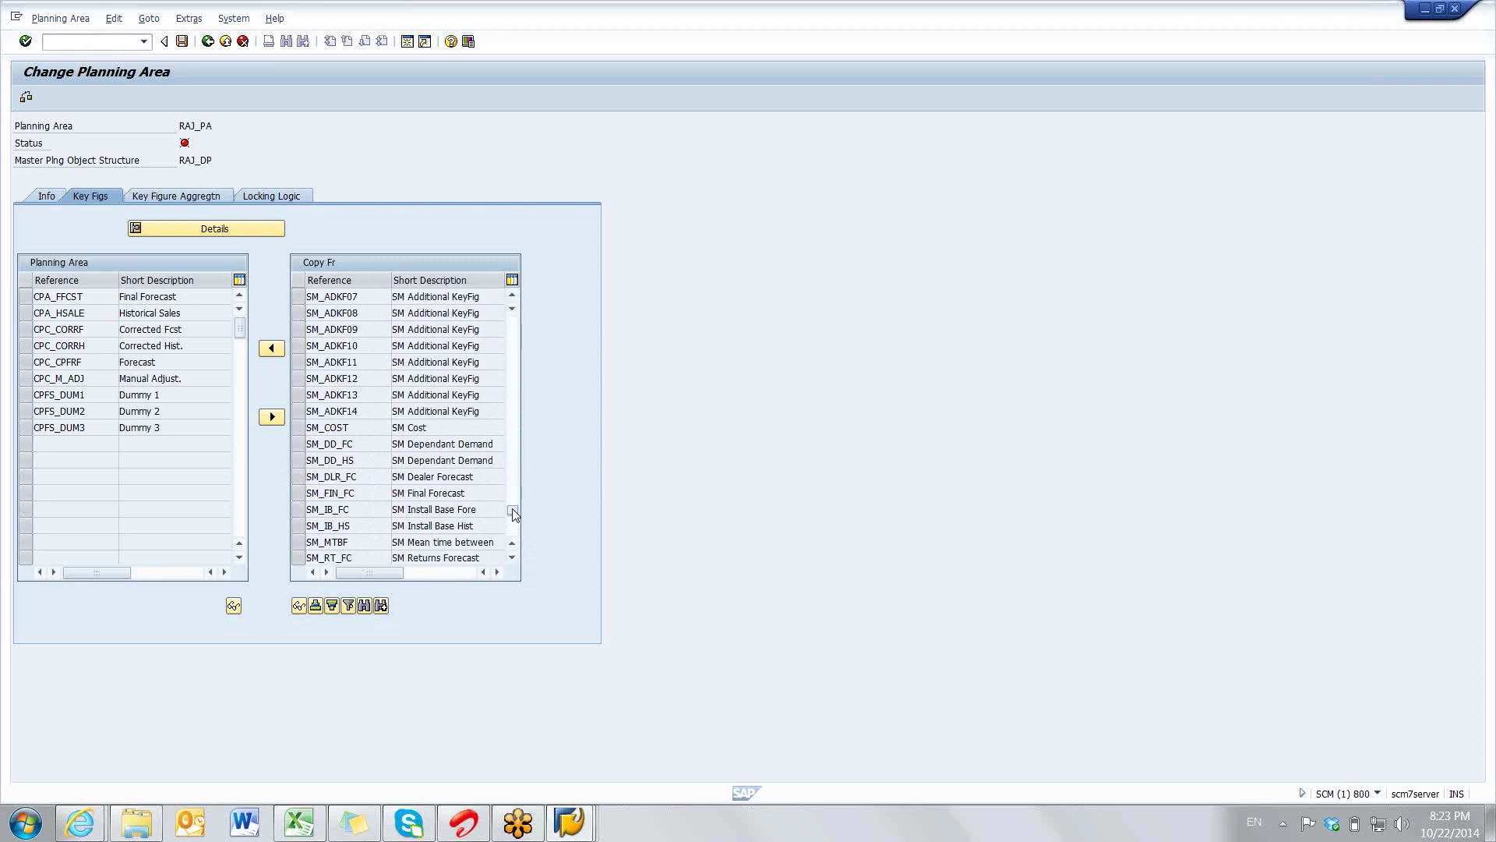
pyautogui.click(513, 512)
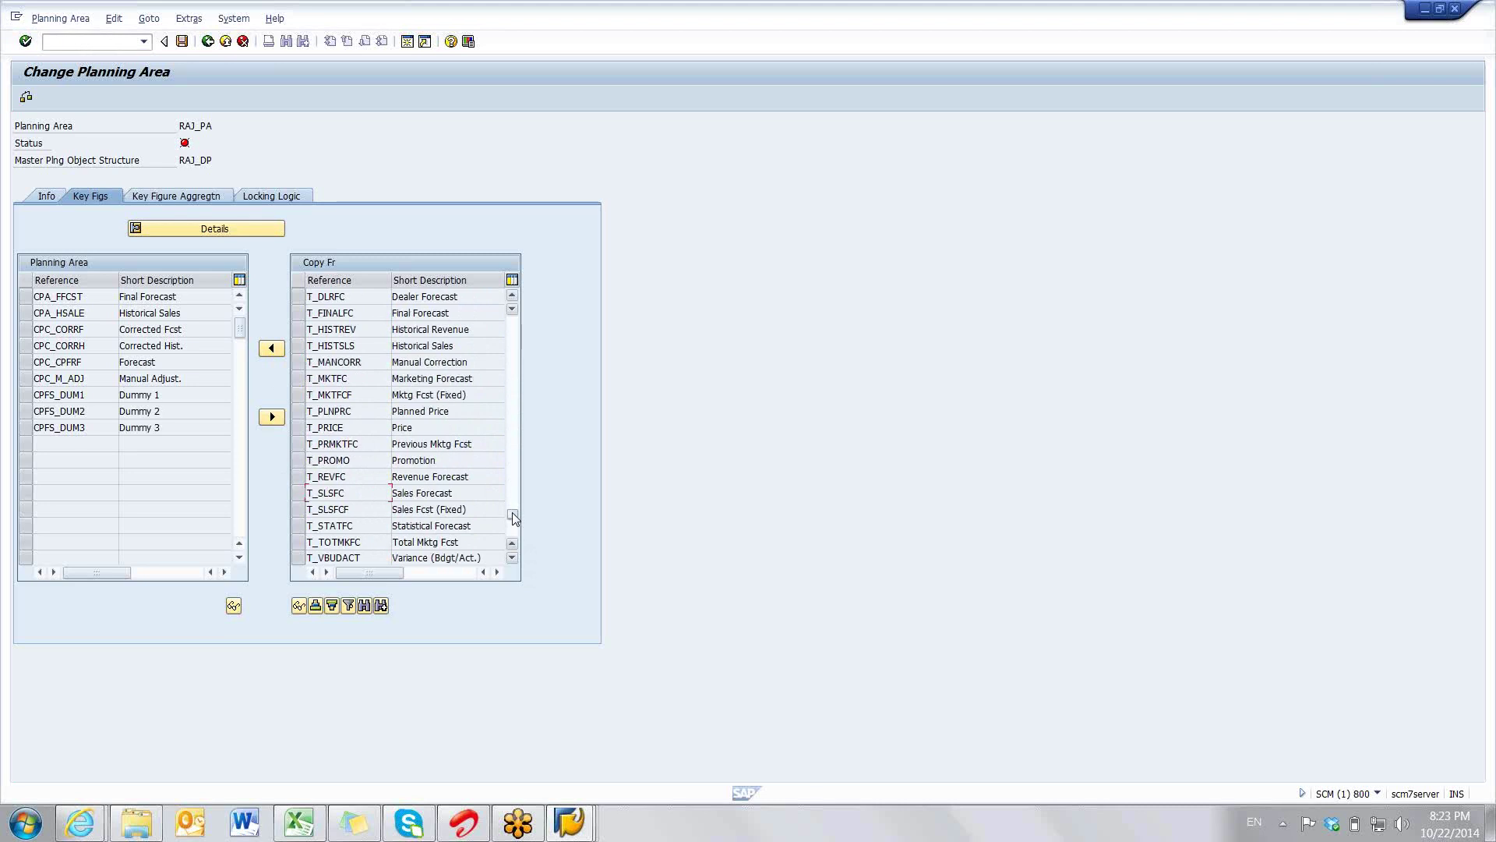
pyautogui.click(299, 526)
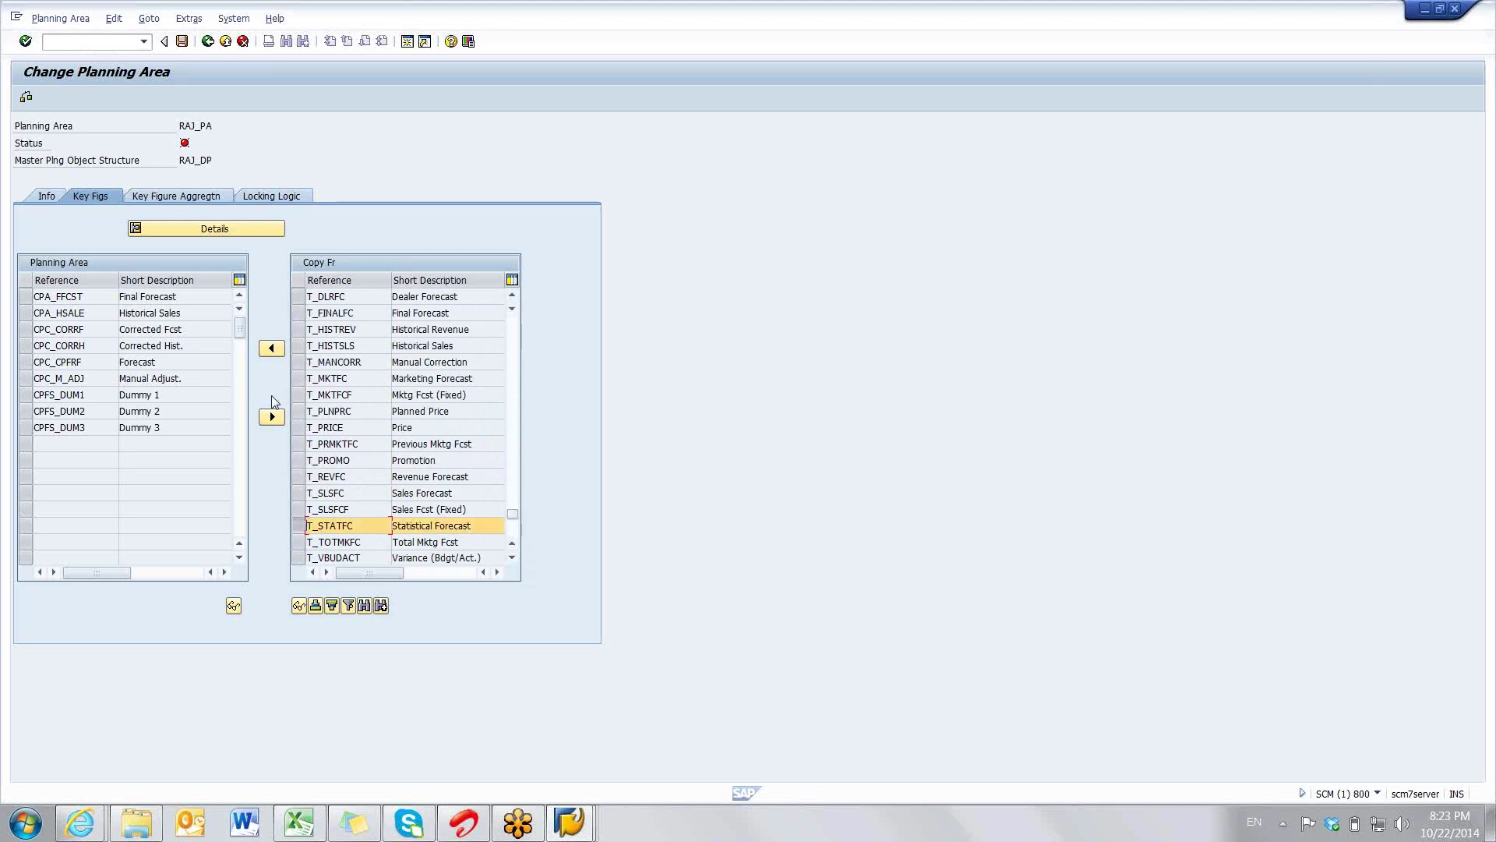
pyautogui.moveTo(222, 514); pyautogui.dragTo(133, 461)
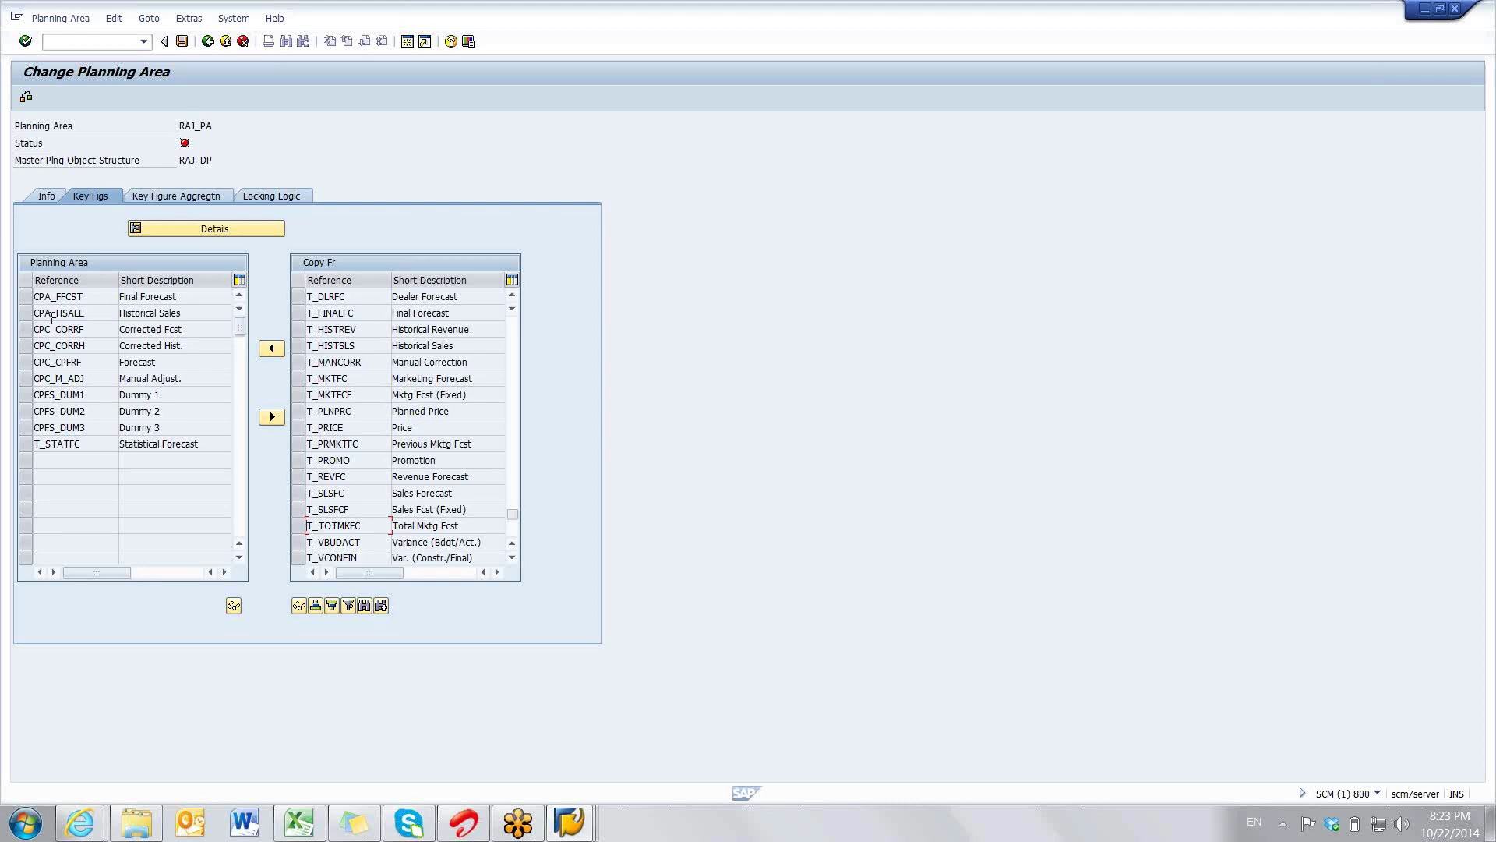
pyautogui.click(40, 296)
pyautogui.click(101, 295)
# - View the details of RAJ_PA's ten key figures, then open Key Figure Aggregation
pyautogui.click(151, 227)
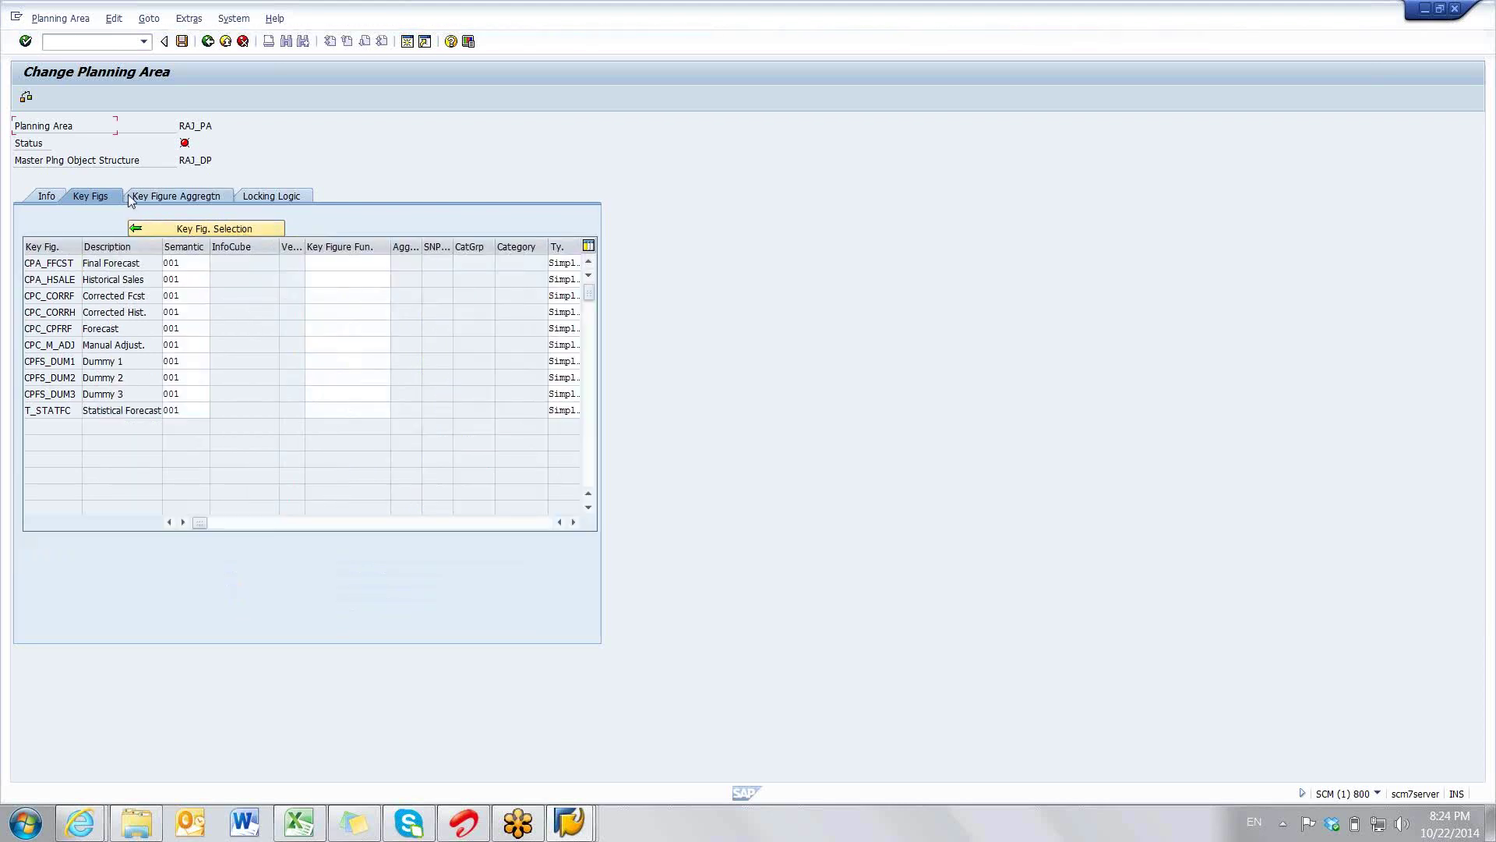
pyautogui.click(175, 231)
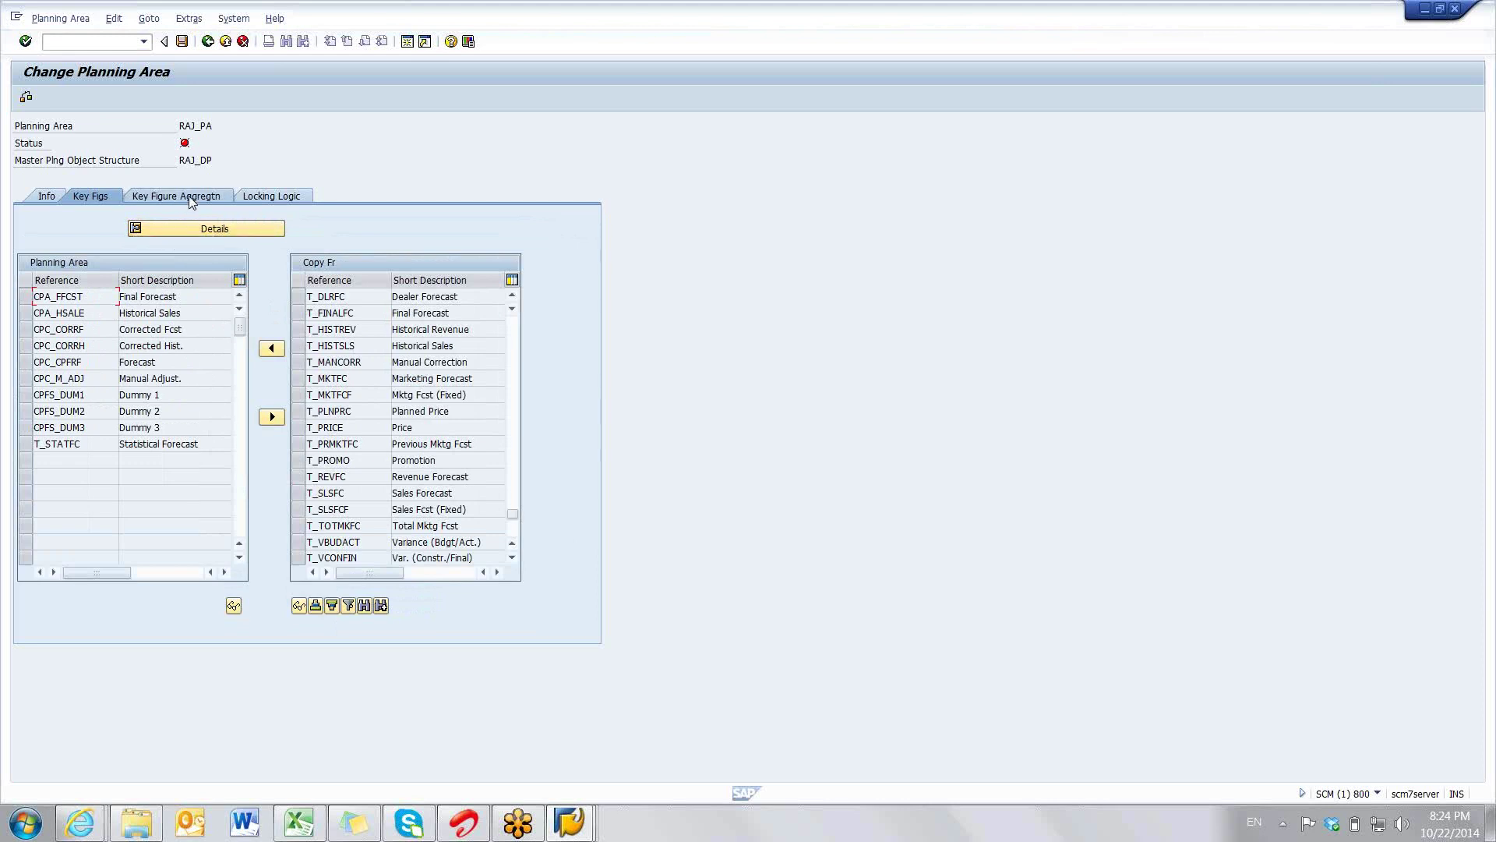
pyautogui.click(166, 200)
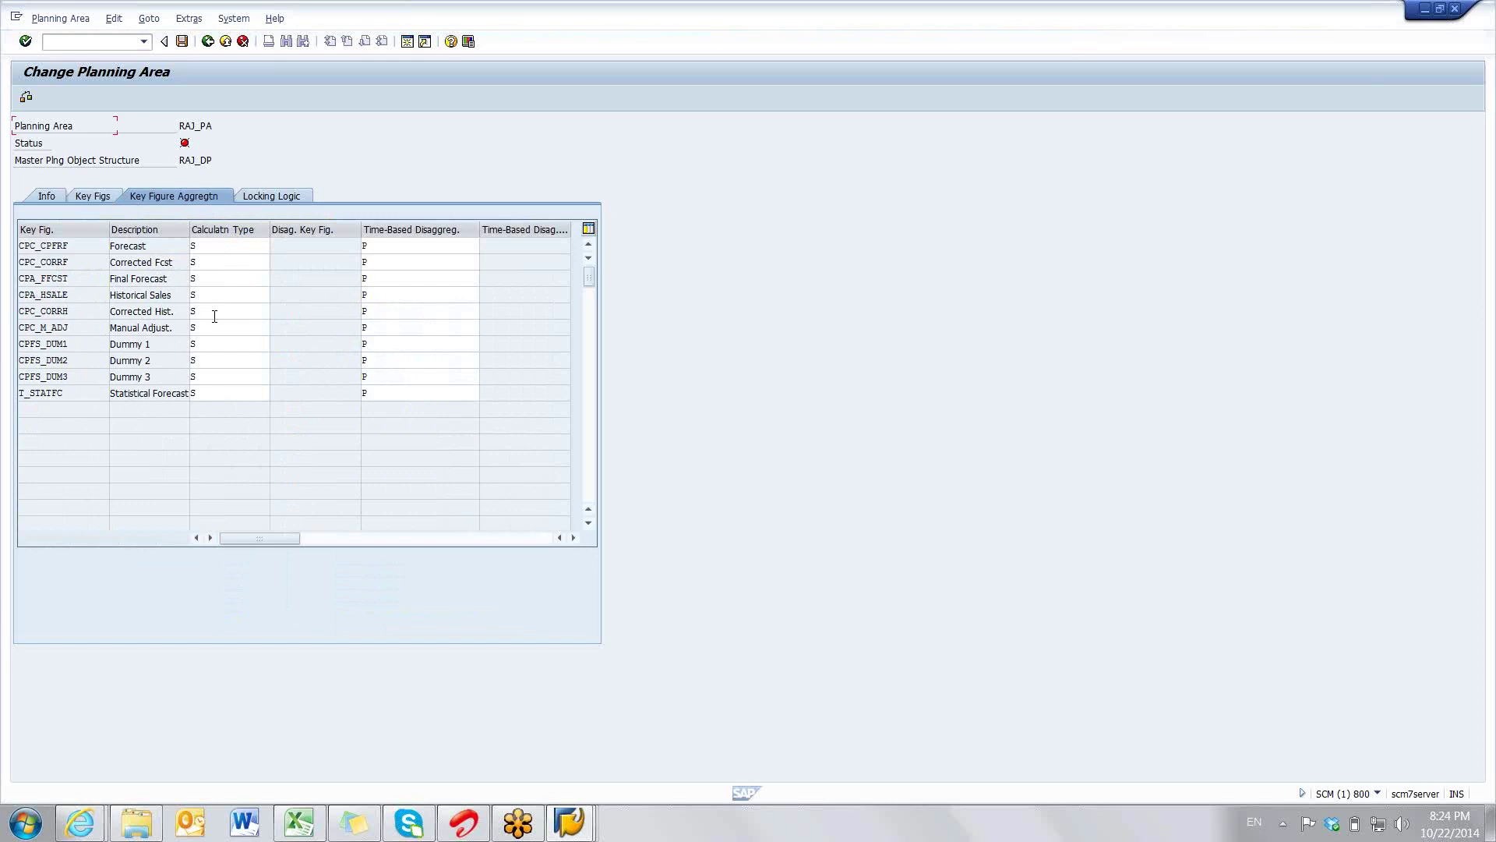
# - Inspect the key figures' calculation type S and time-based disaggregation P
pyautogui.click(219, 247)
pyautogui.click(218, 263)
pyautogui.click(216, 296)
pyautogui.click(212, 320)
pyautogui.click(211, 247)
pyautogui.click(208, 263)
pyautogui.click(208, 296)
pyautogui.click(207, 311)
pyautogui.click(206, 328)
pyautogui.click(205, 360)
pyautogui.click(220, 247)
pyautogui.click(216, 263)
pyautogui.click(389, 248)
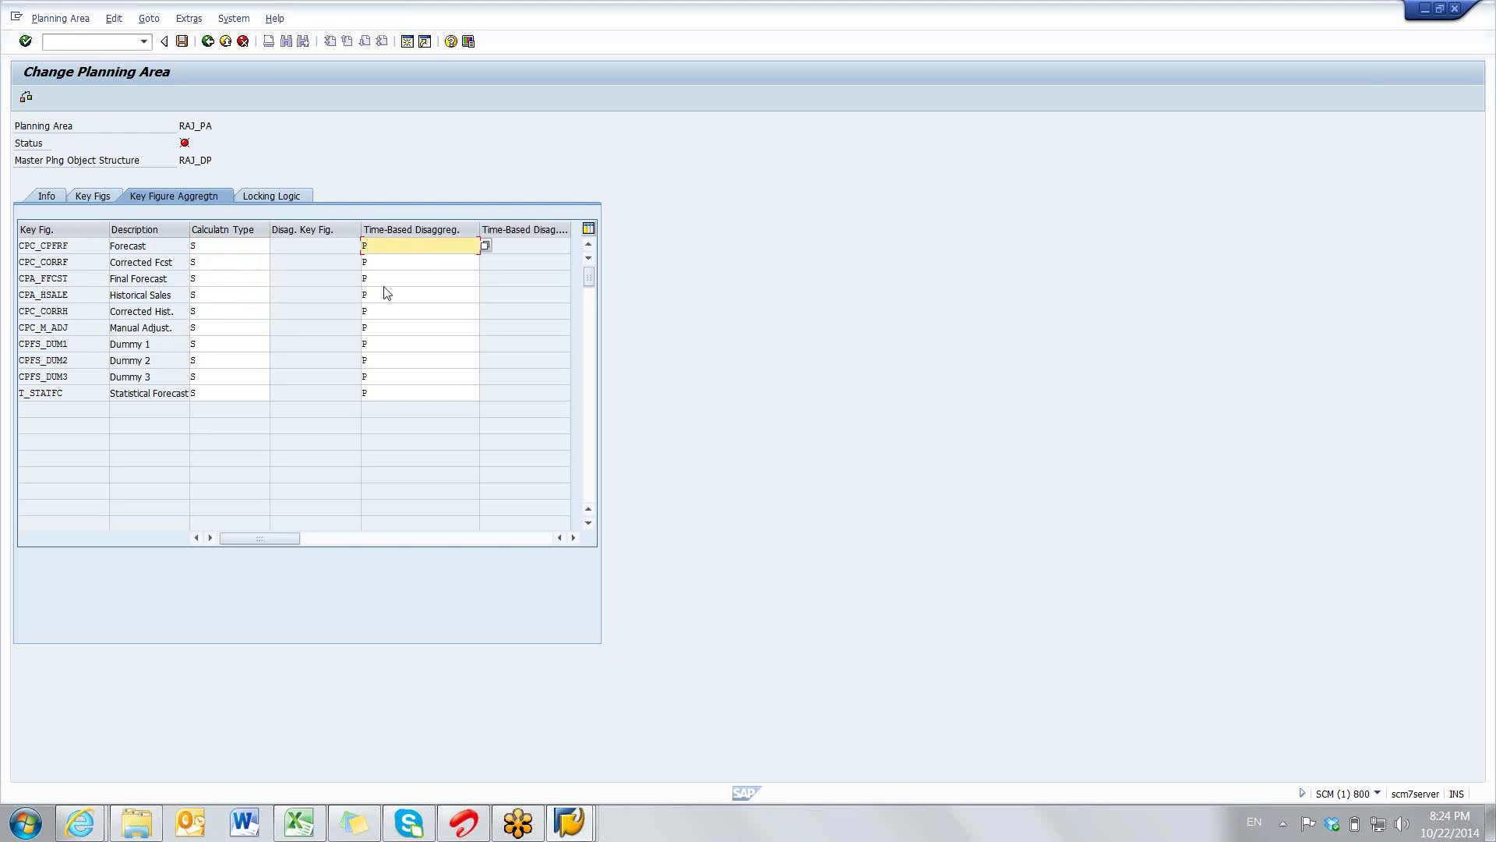
pyautogui.click(372, 263)
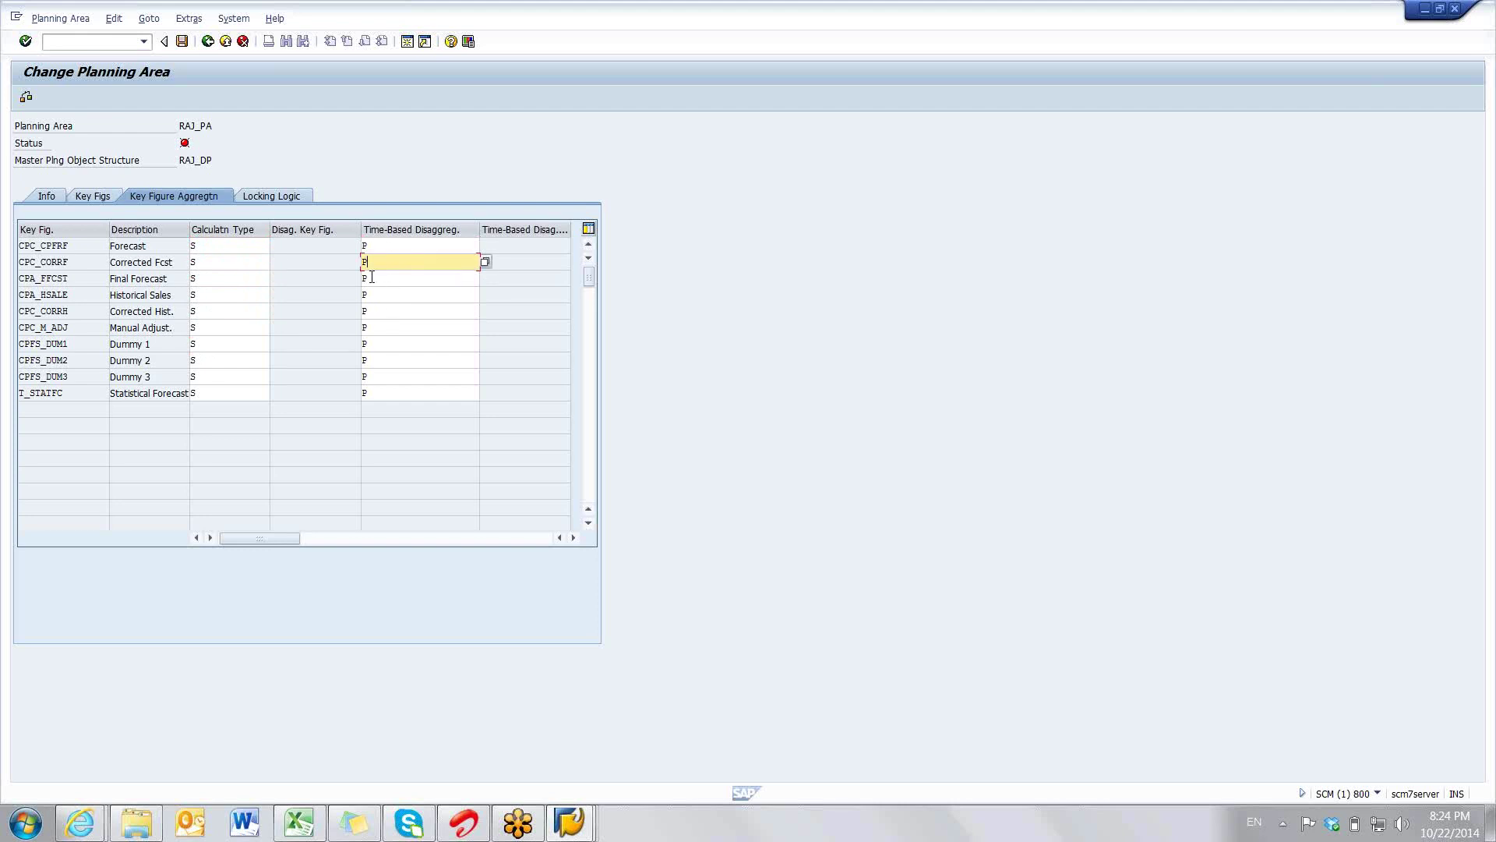
pyautogui.click(372, 277)
# - View the available calculation types for Forecast and close the list unchanged
pyautogui.press('Down')
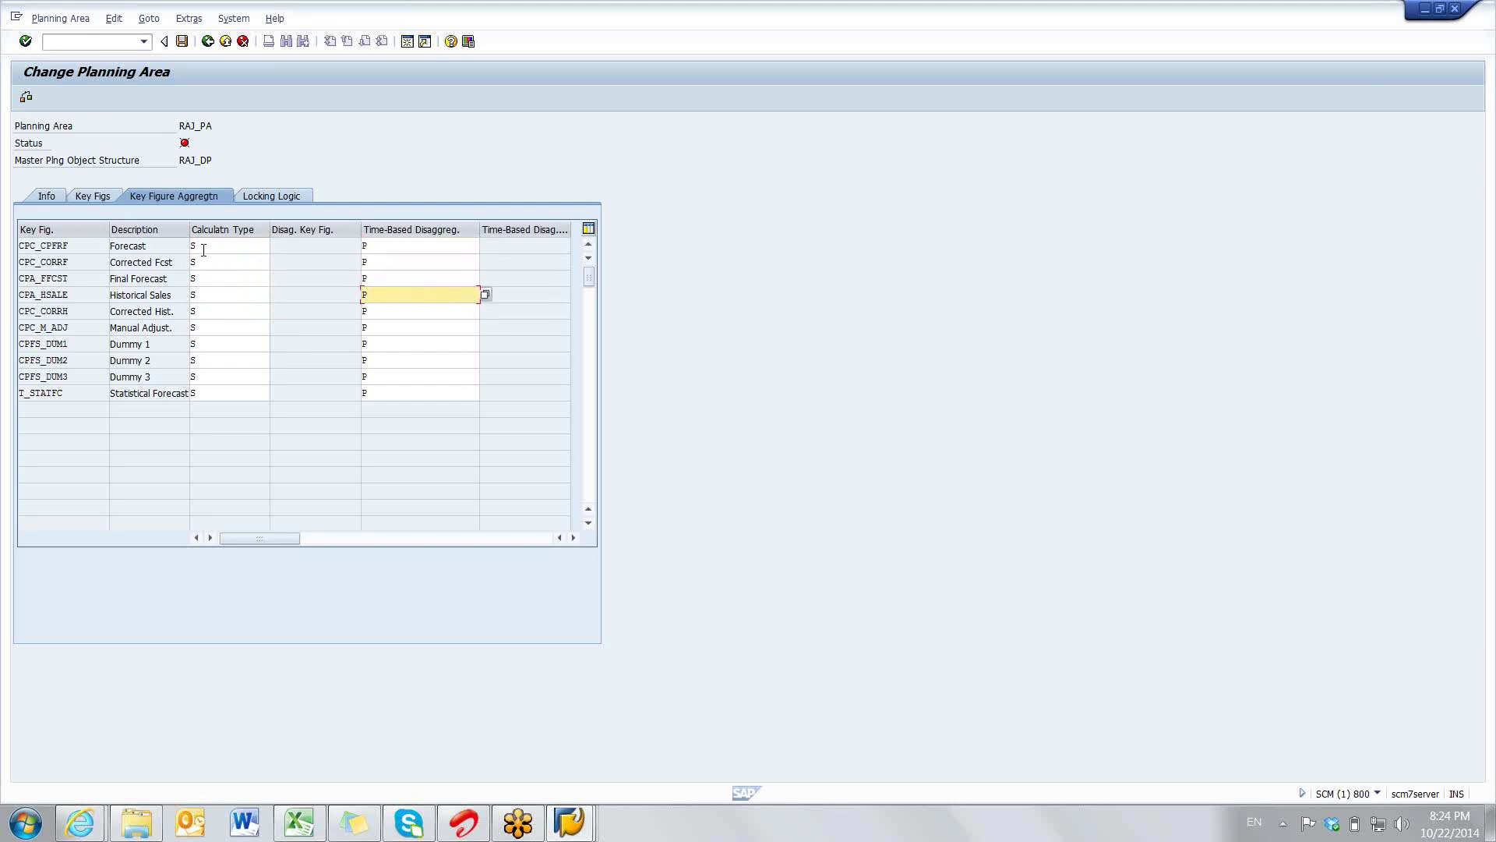
pyautogui.click(266, 246)
pyautogui.click(276, 246)
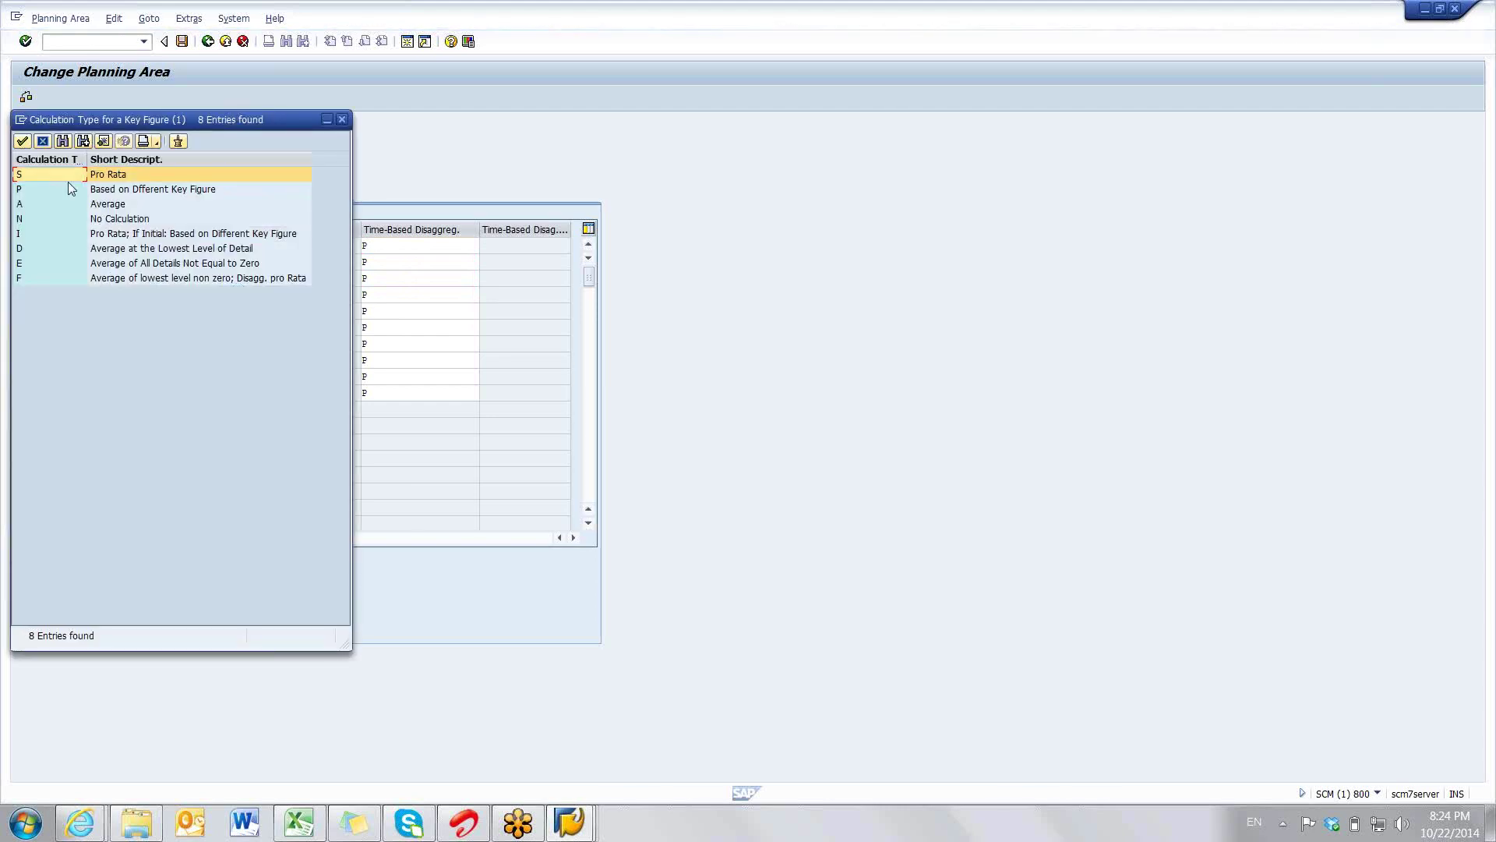
pyautogui.click(43, 142)
pyautogui.click(234, 247)
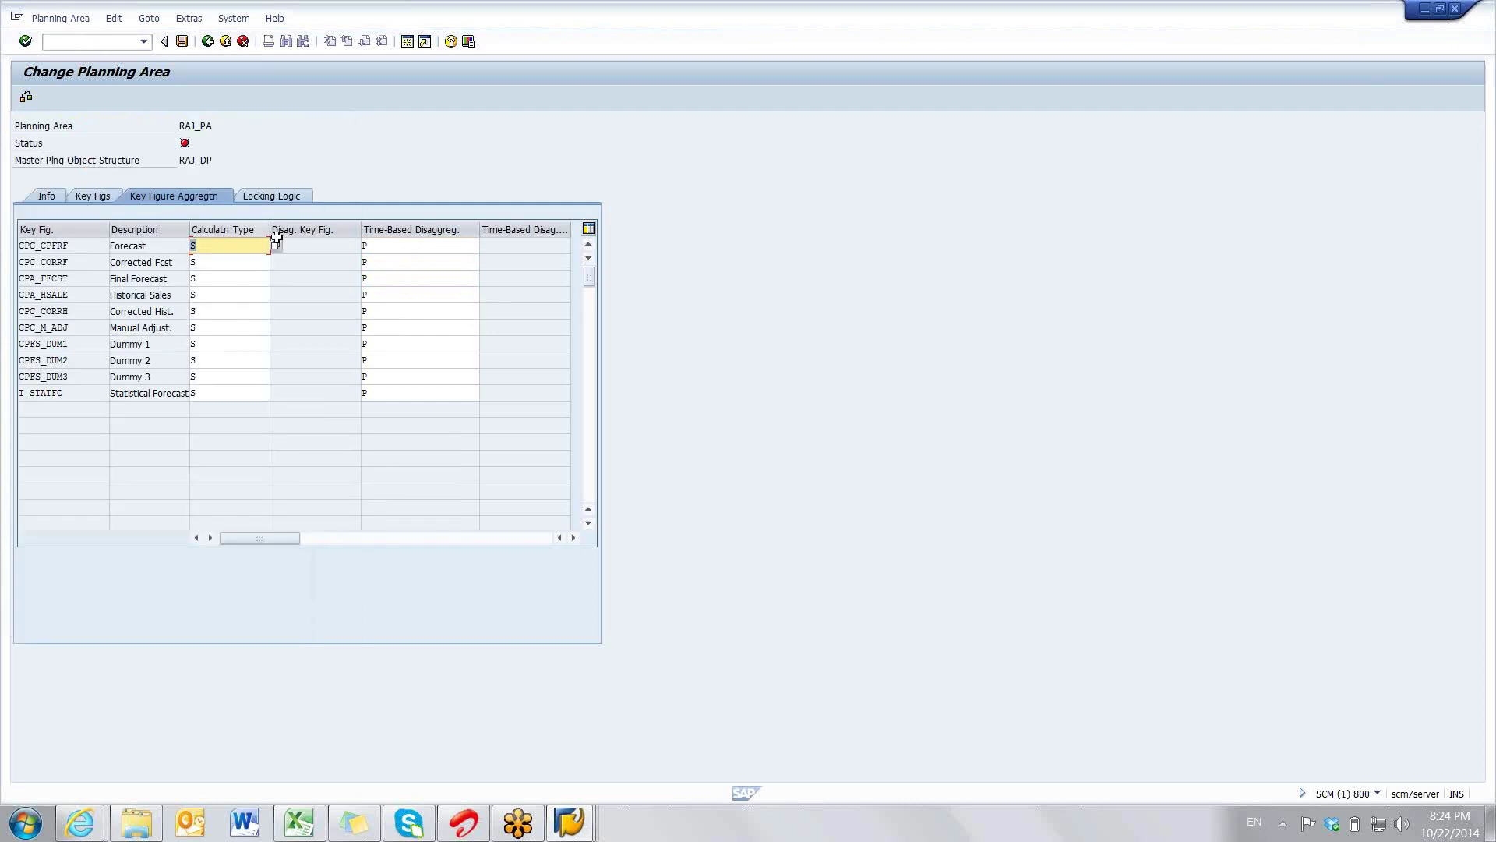
# - Check each key figure's calculation type through T_STATFC, then return to the key figure lists
pyautogui.click(234, 279)
pyautogui.click(231, 295)
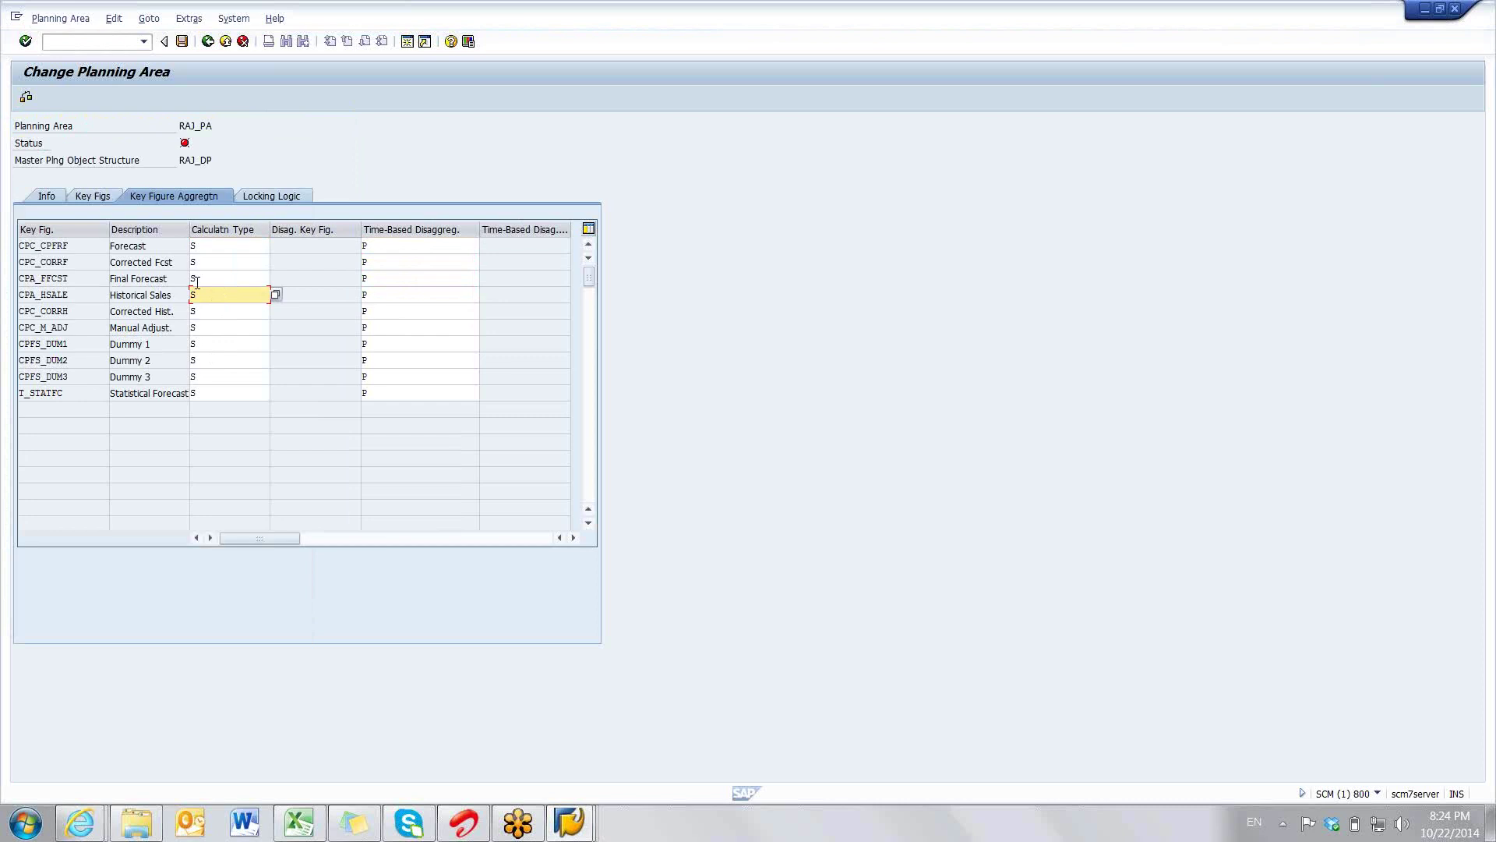
pyautogui.click(208, 246)
pyautogui.click(209, 278)
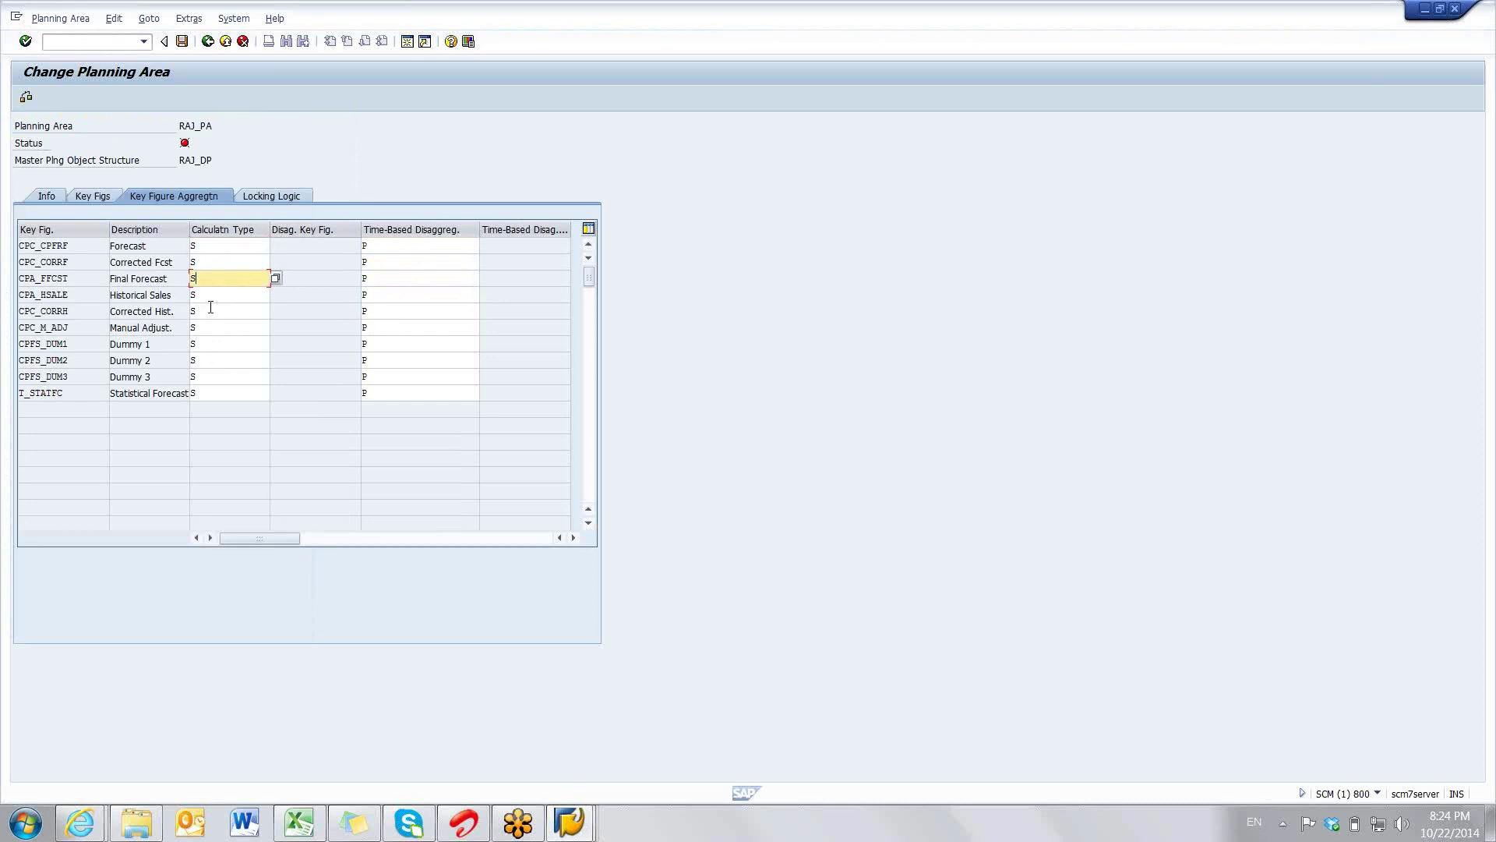
pyautogui.click(210, 311)
pyautogui.click(209, 327)
pyautogui.click(209, 347)
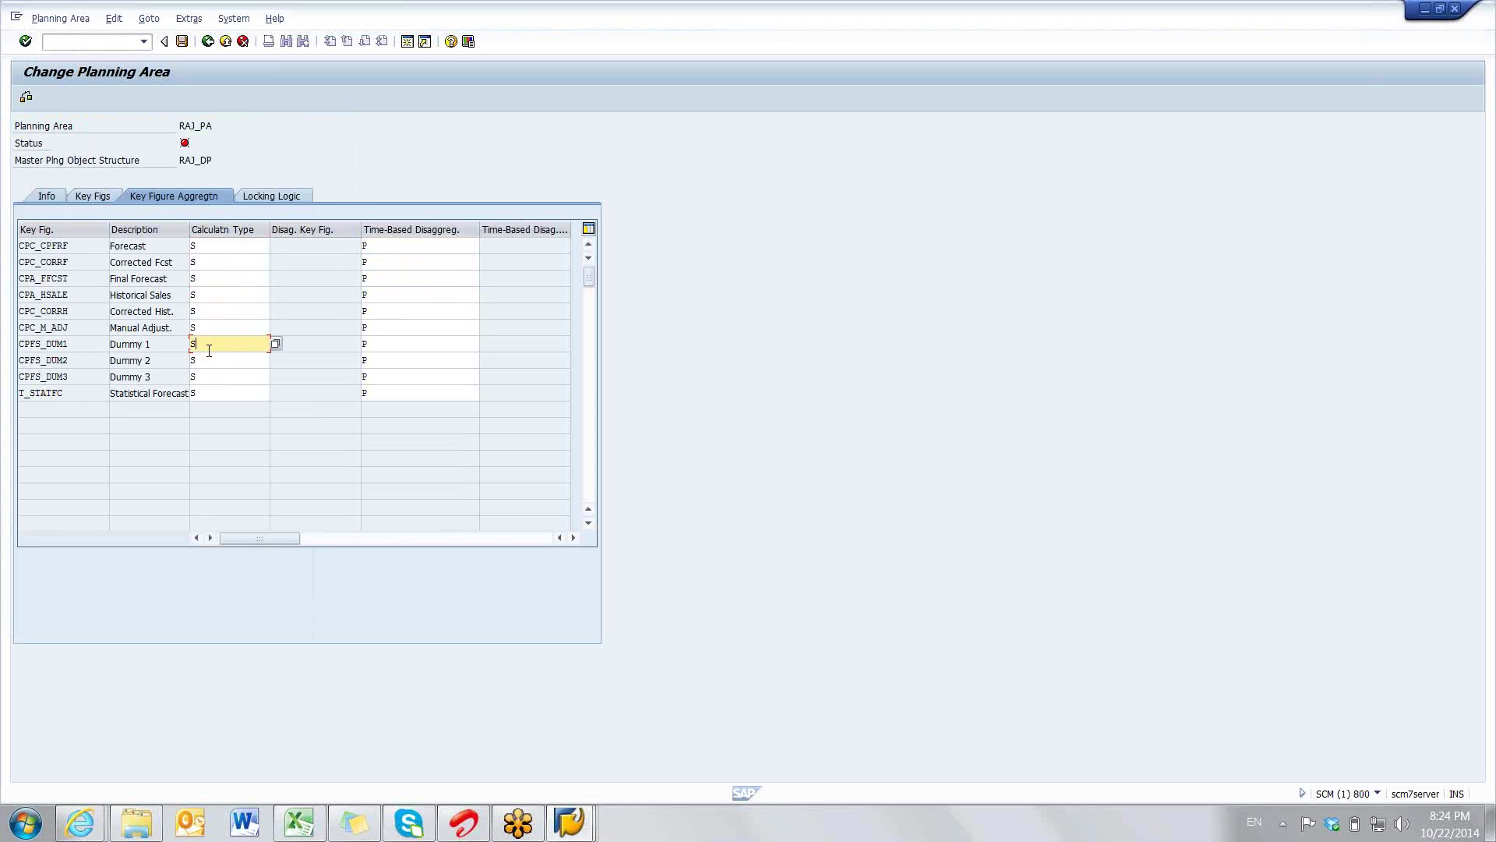
pyautogui.click(208, 360)
pyautogui.click(209, 377)
pyautogui.click(209, 392)
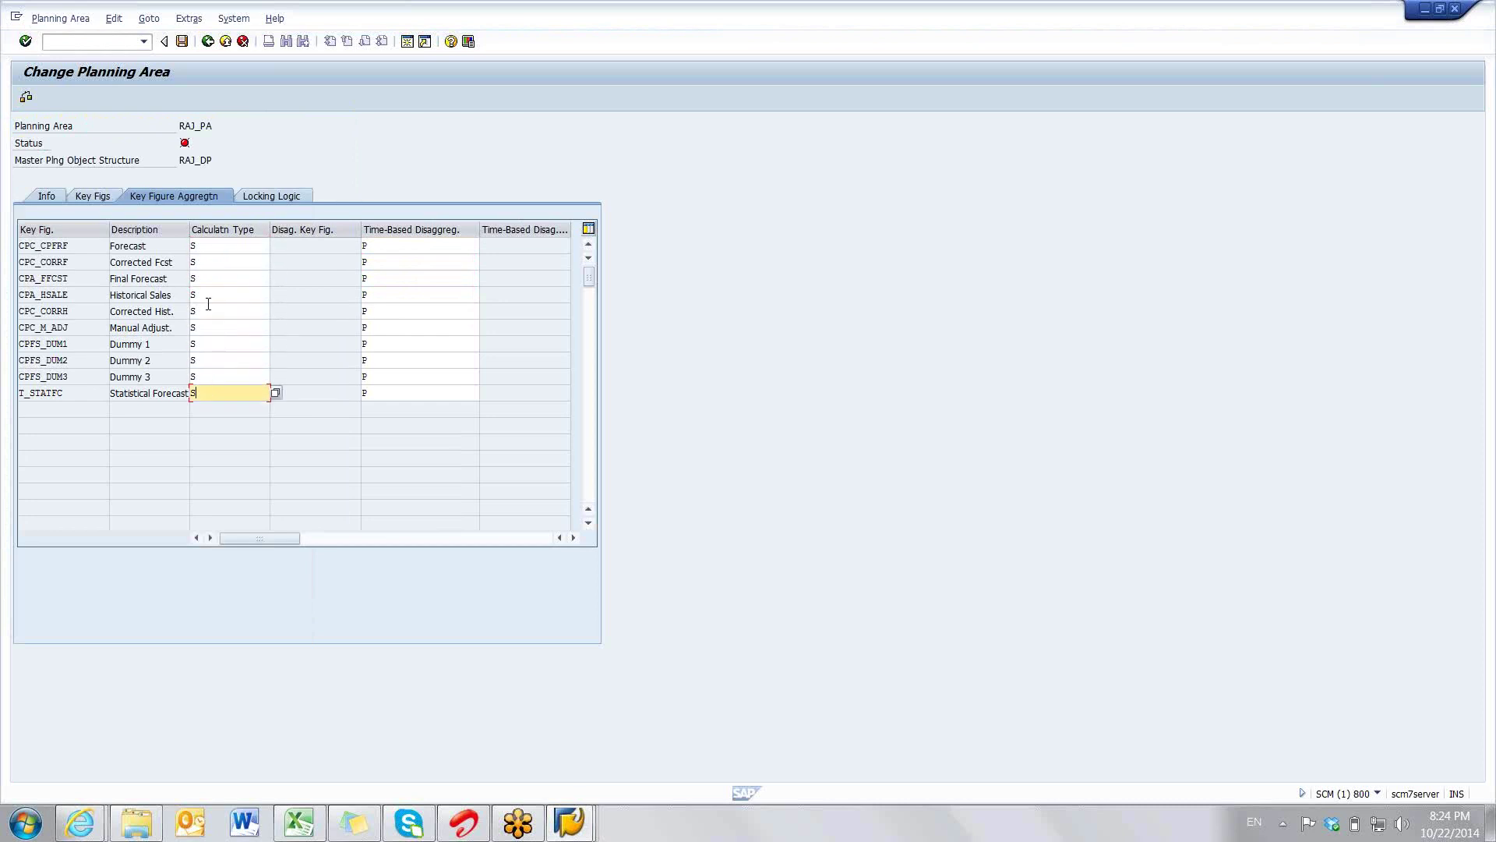
pyautogui.click(102, 197)
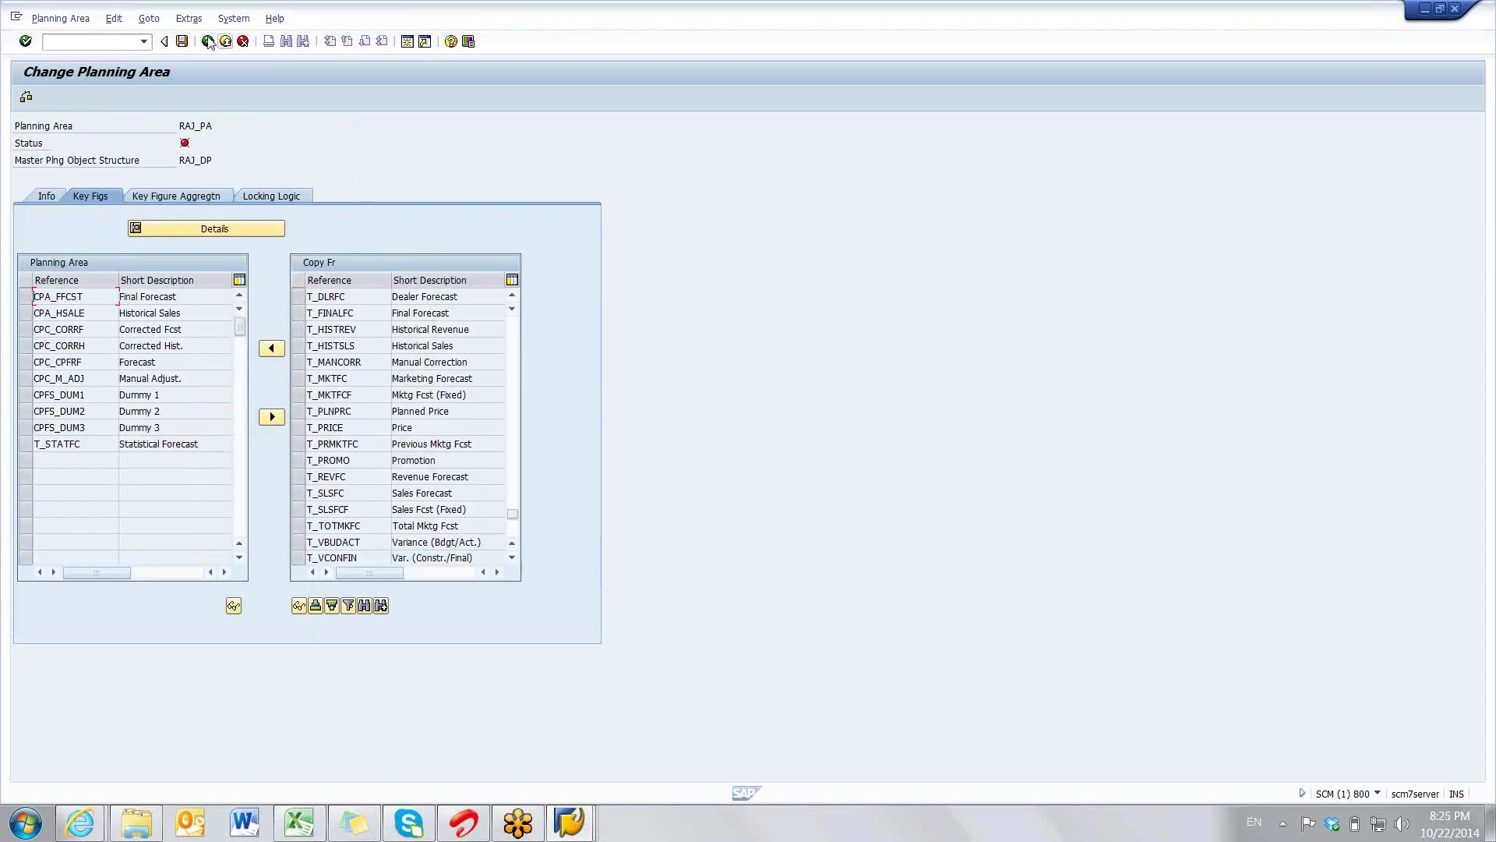
# - Save RAJ_PA, find it in the planning area list, and reopen its Locking Logic settings
pyautogui.click(182, 42)
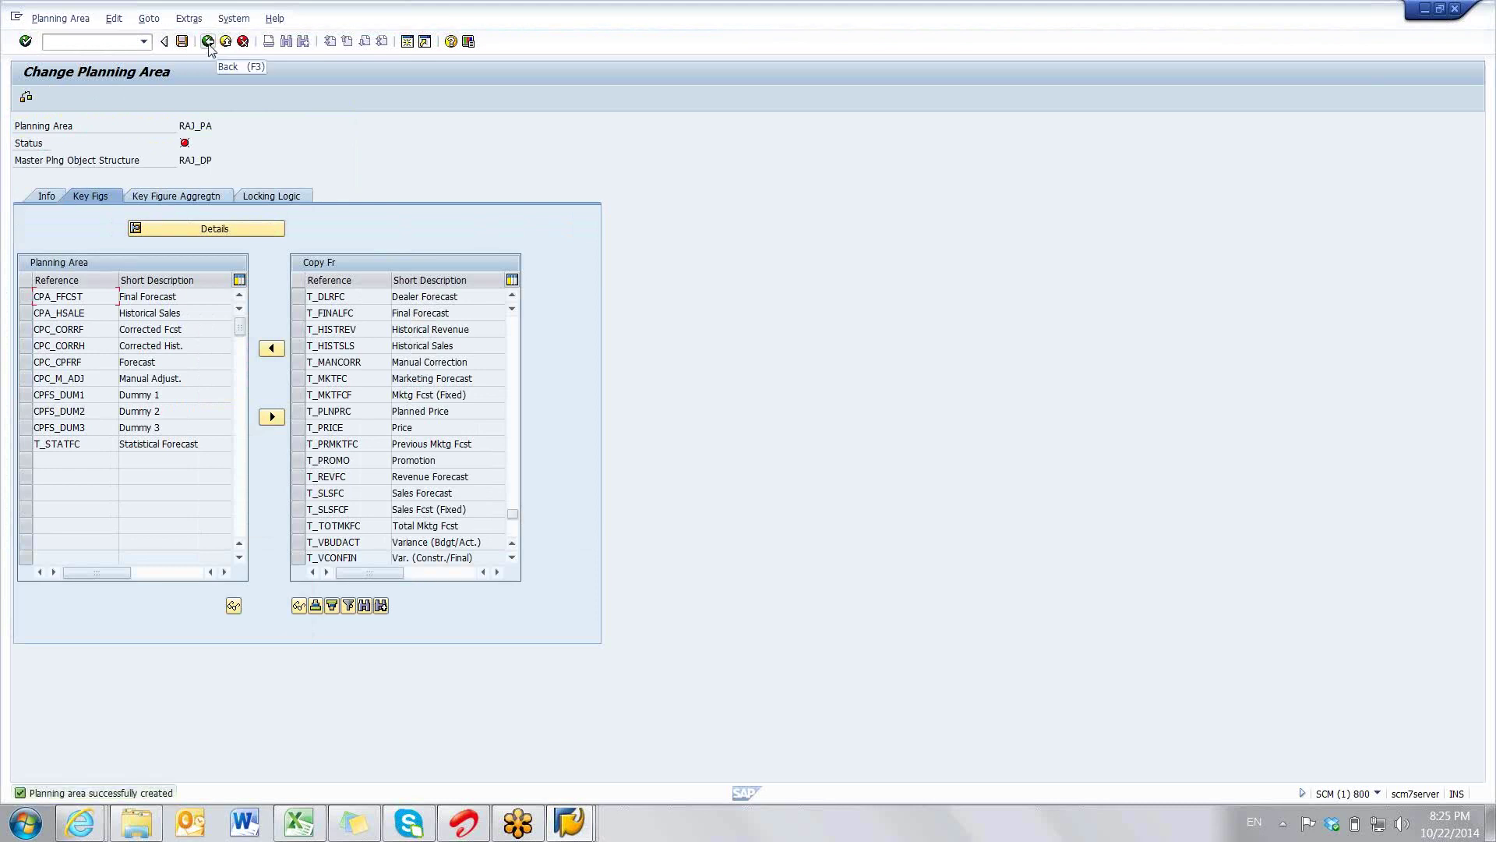
pyautogui.click(207, 42)
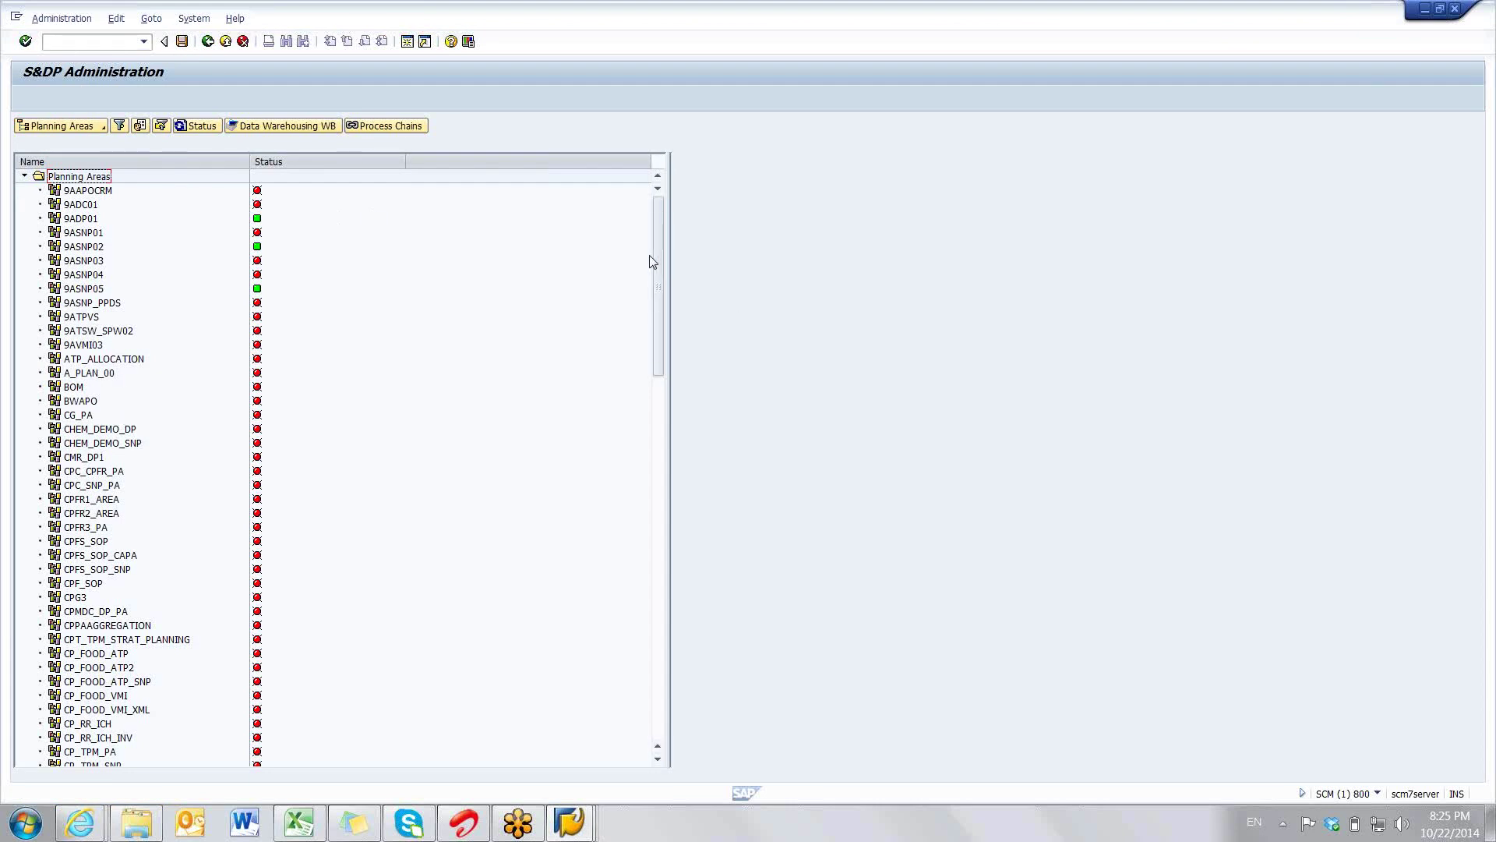
pyautogui.moveTo(651, 255); pyautogui.dragTo(657, 541)
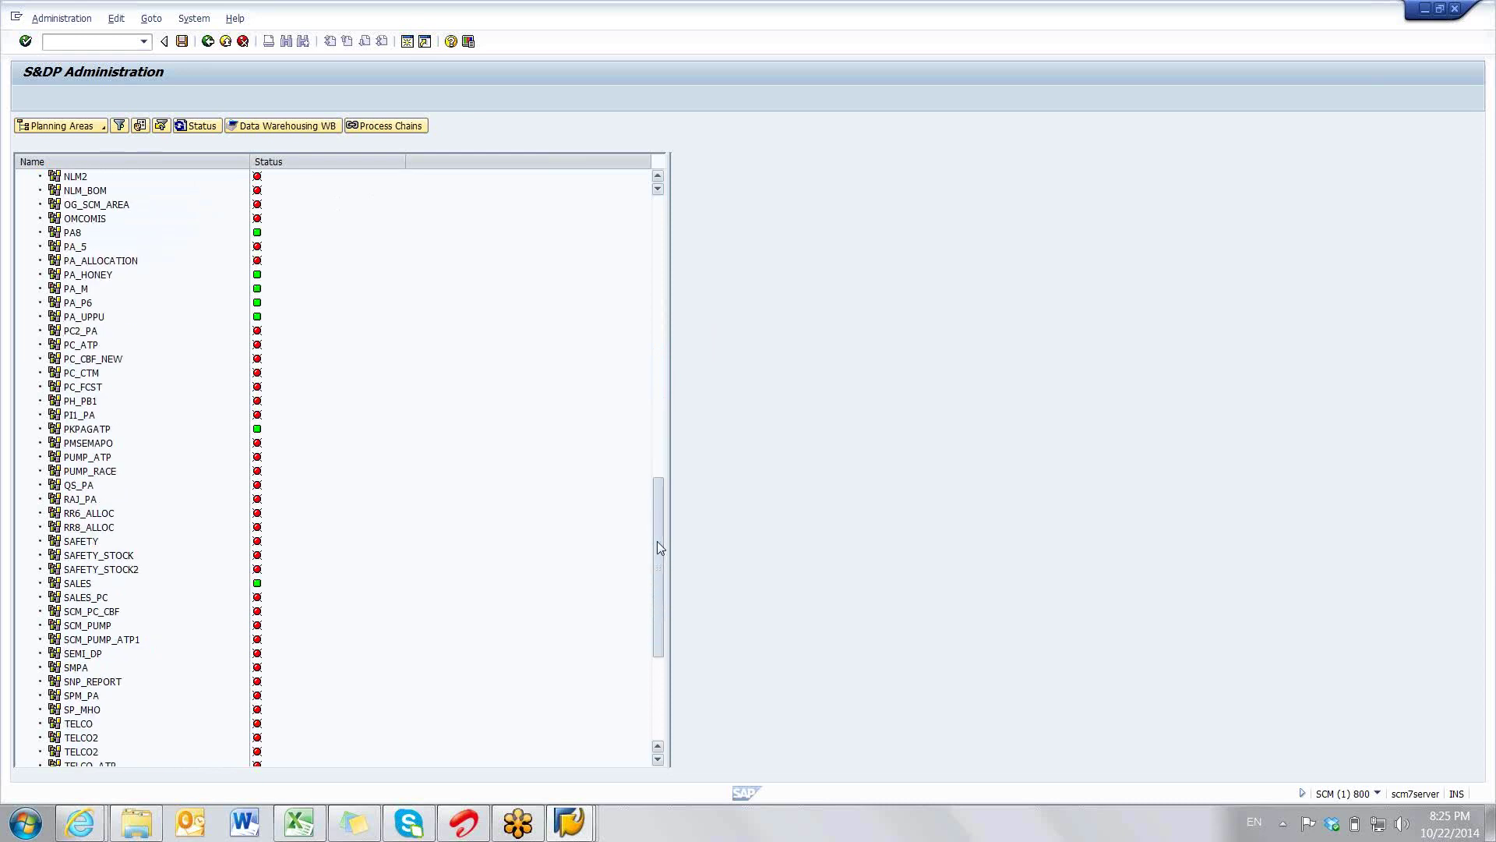
pyautogui.doubleClick(79, 471)
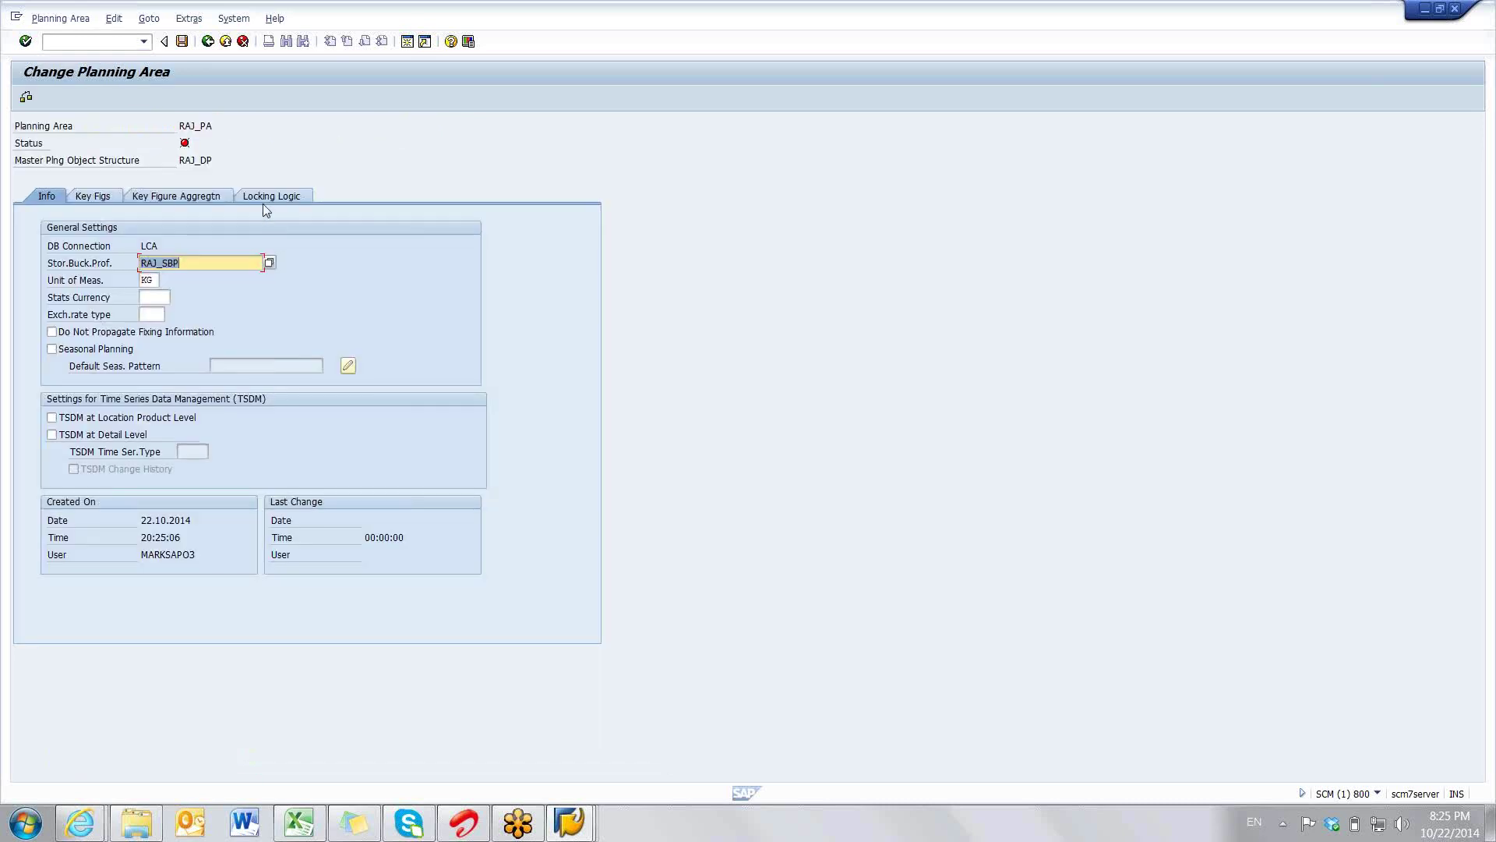
pyautogui.click(264, 198)
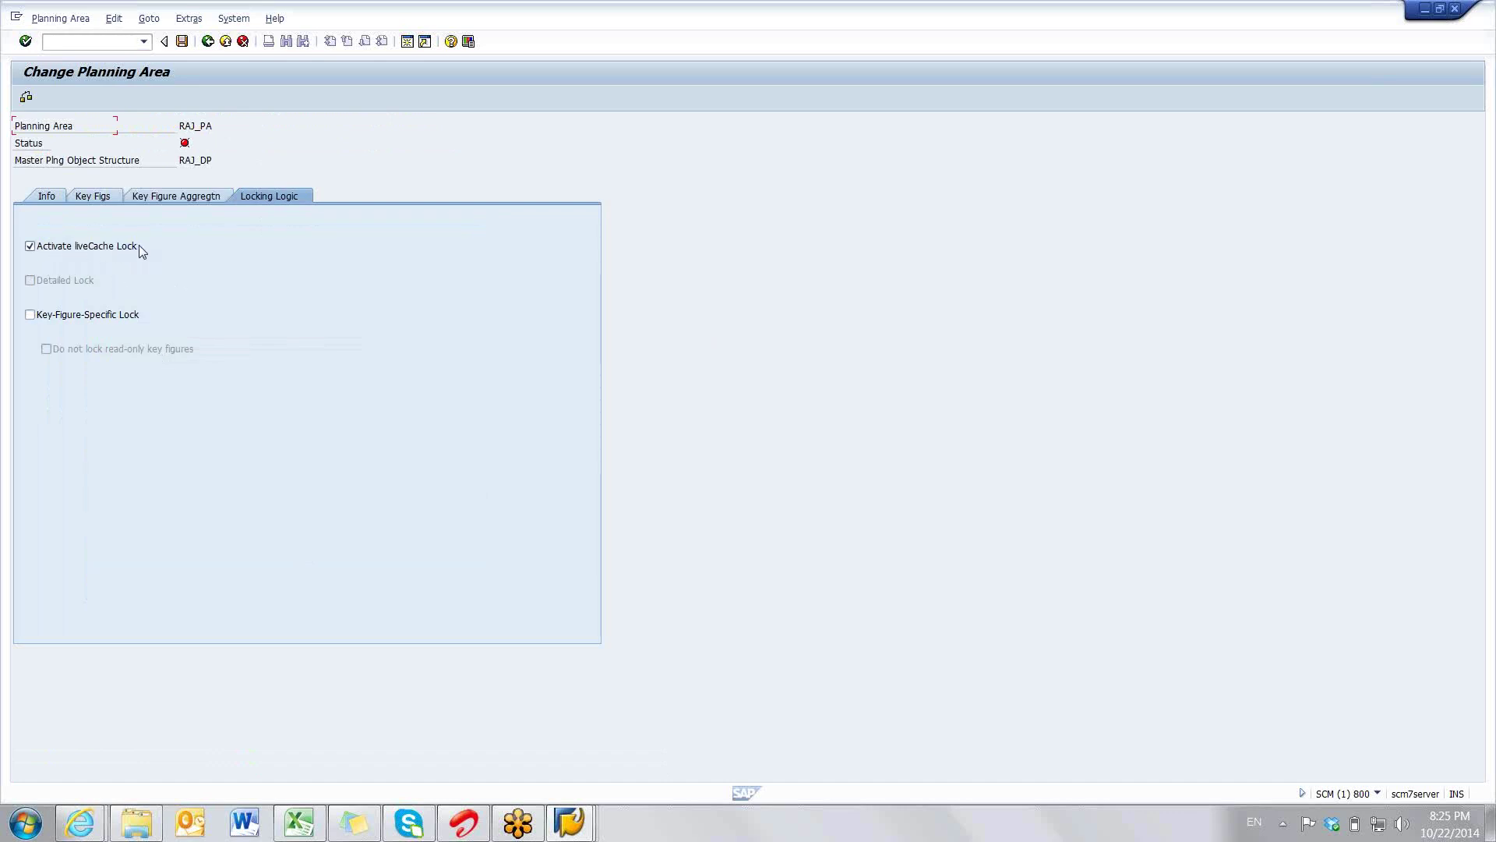
# - Keep the liveCache lock active with key-figure-specific locking off, and save RAJ_PA
pyautogui.click(97, 253)
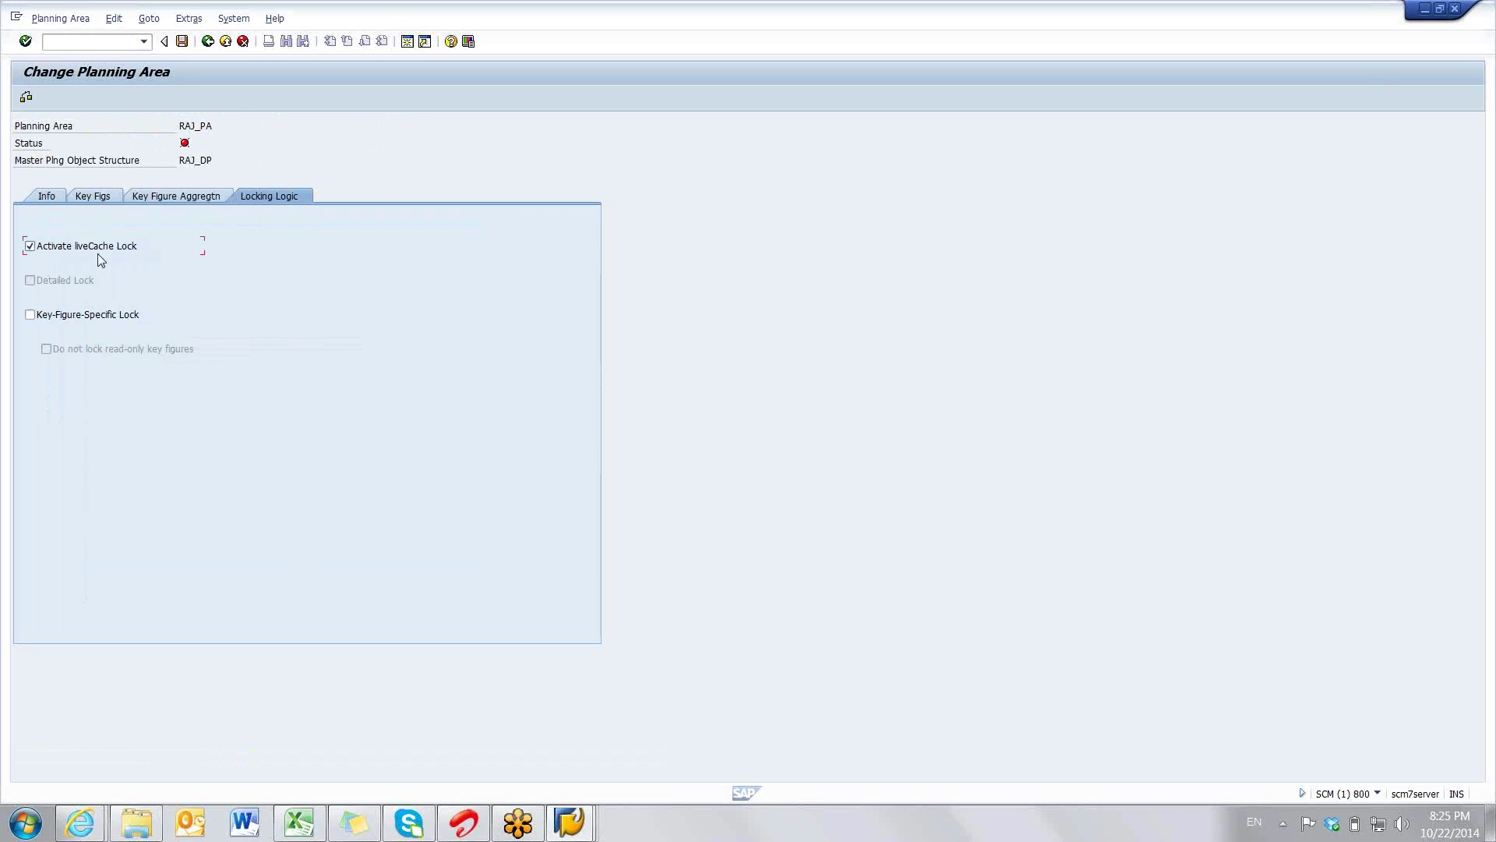
pyautogui.click(44, 250)
pyautogui.click(44, 249)
pyautogui.click(182, 42)
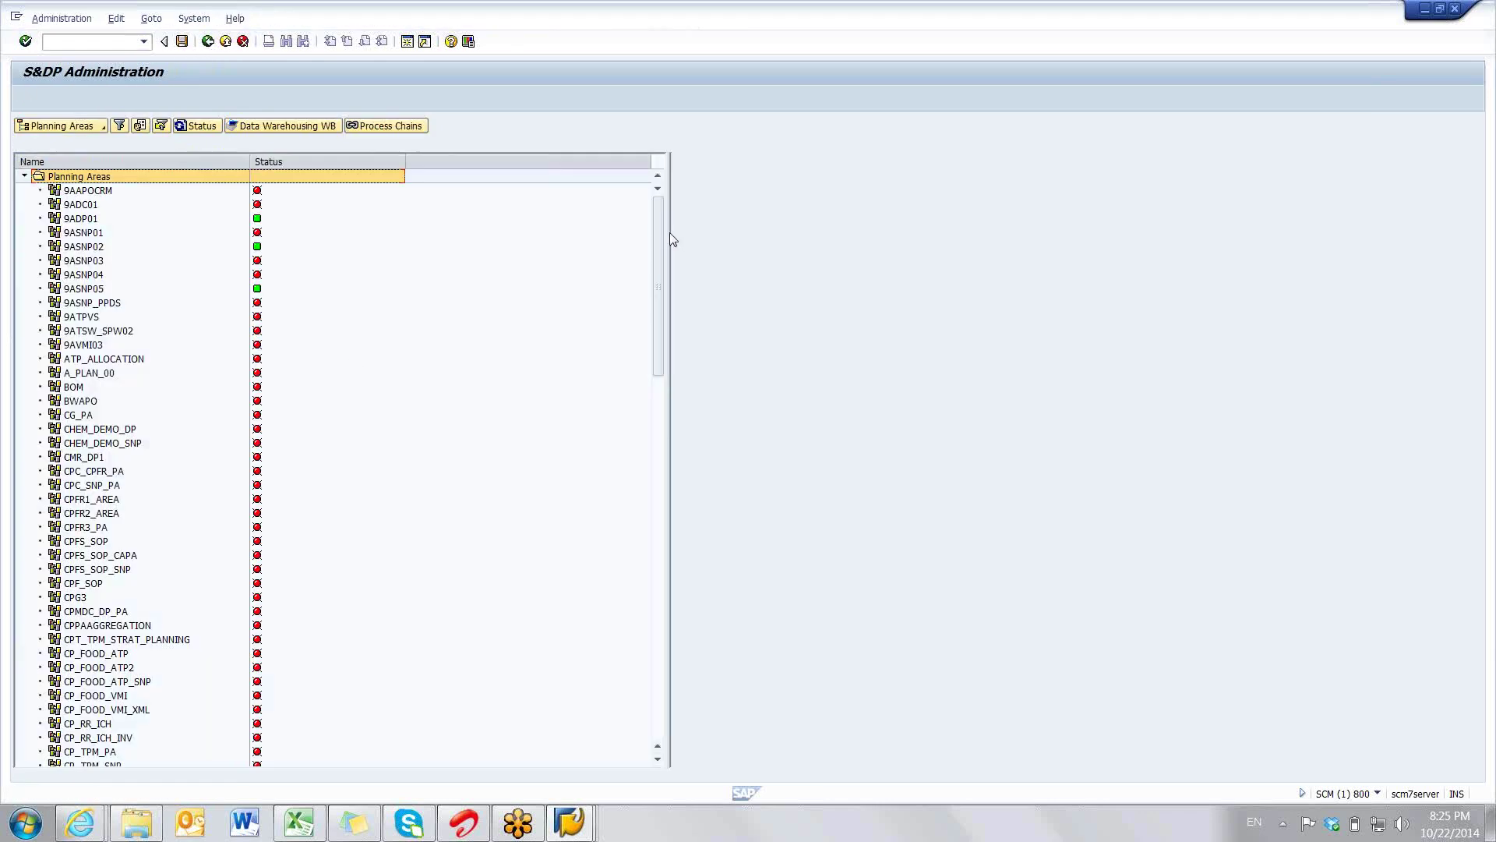
# - Scroll the Planning Areas tree down and select RAJ_PA, which shows a red inactive status
pyautogui.scroll(-7, 667, 360)
pyautogui.moveTo(665, 354); pyautogui.dragTo(659, 572)
pyautogui.click(87, 345)
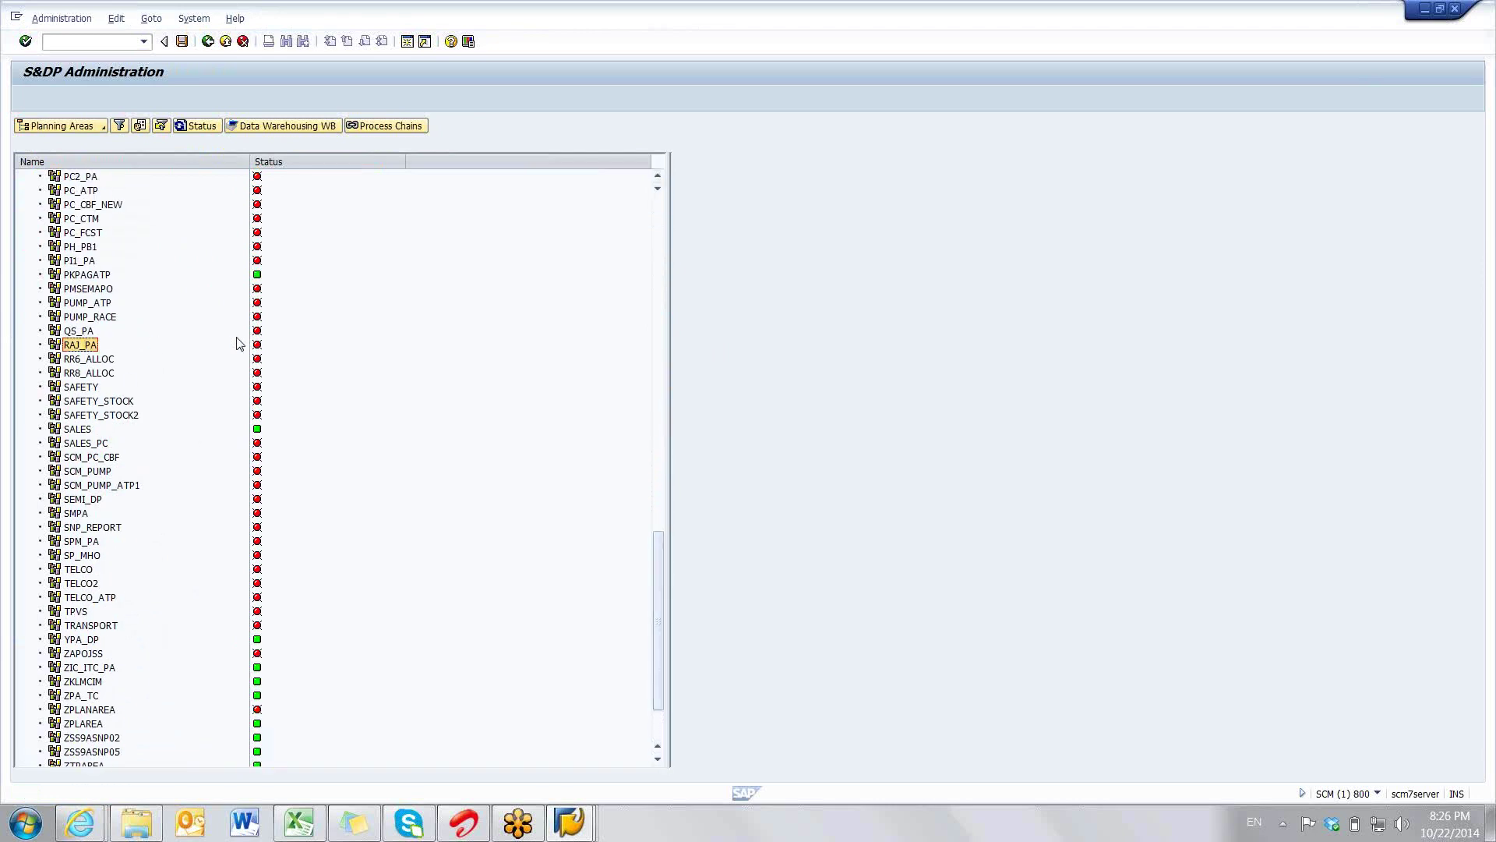
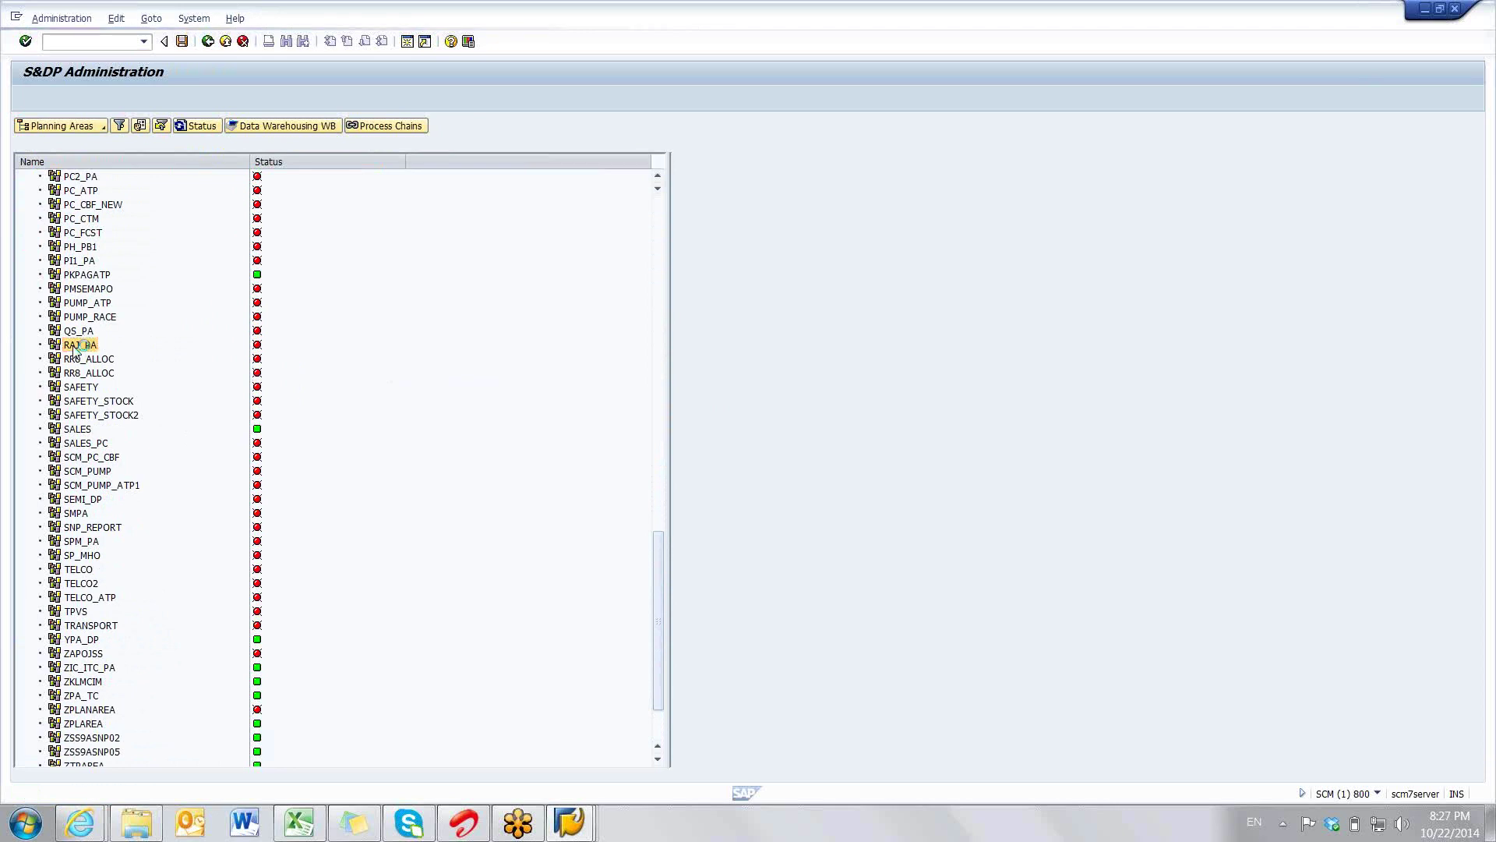
# - Open Create Time Series Objects from the RAJ_PA planning area's context menu
pyautogui.rightClick(75, 350)
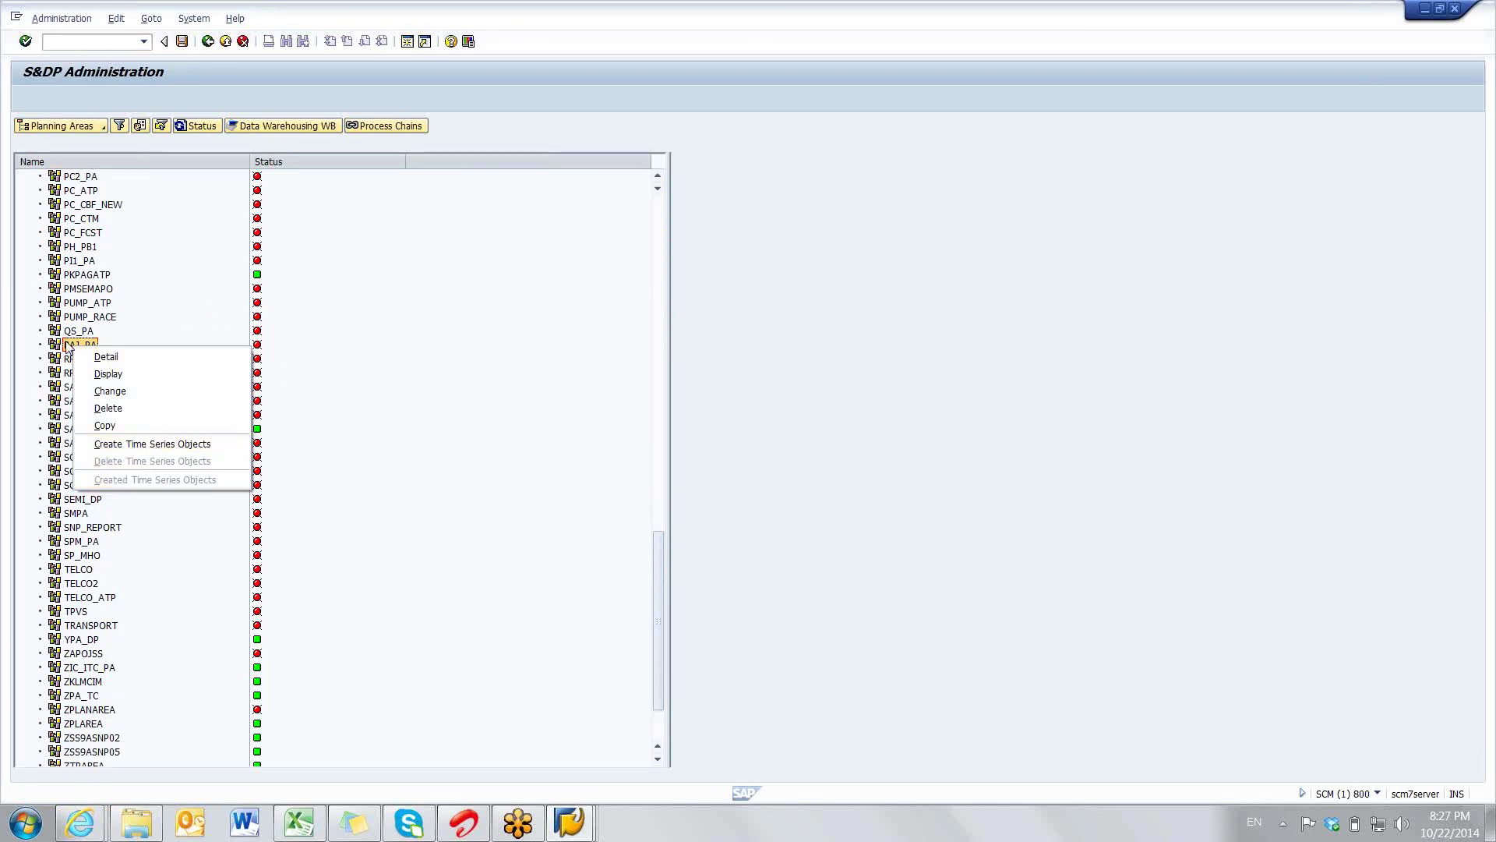
pyautogui.click(68, 349)
pyautogui.rightClick(69, 344)
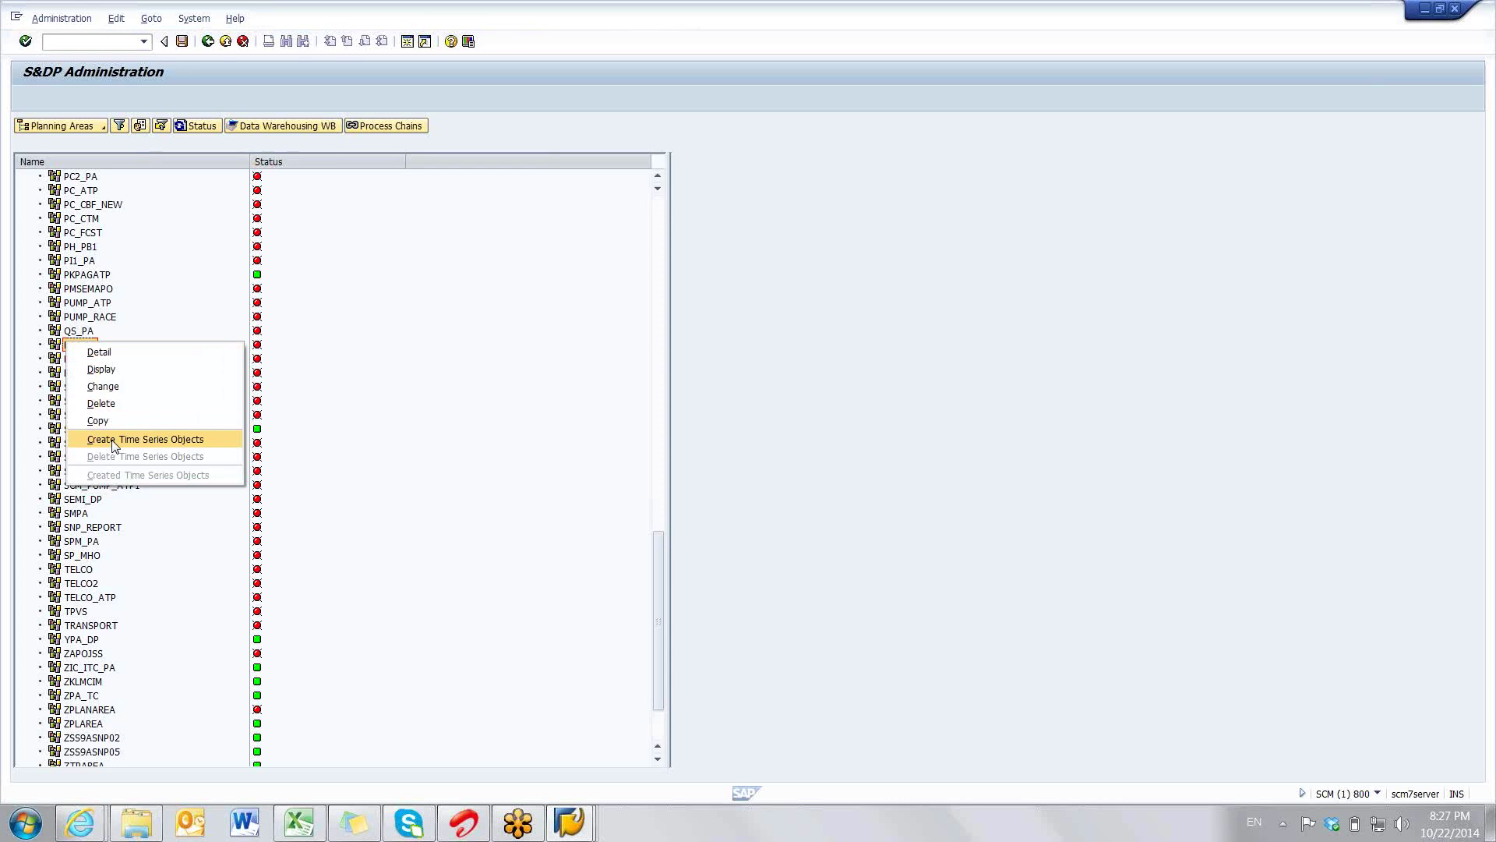
pyautogui.click(114, 441)
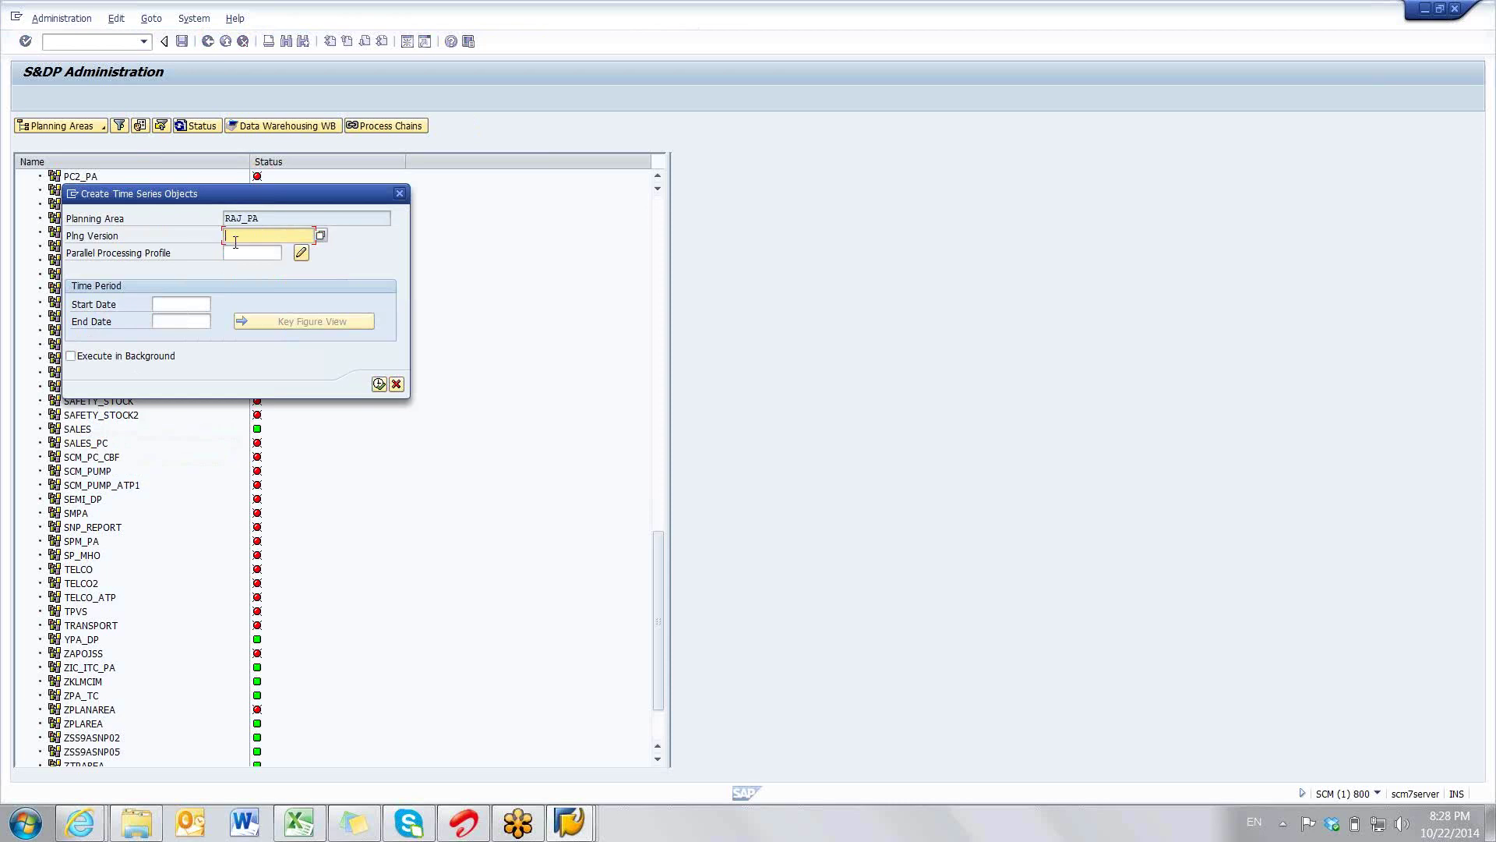
# - Enter version 000 with dates 01012012 to 31122016, confirm, and execute the creation
pyautogui.write('0000')
pyautogui.click(176, 306)
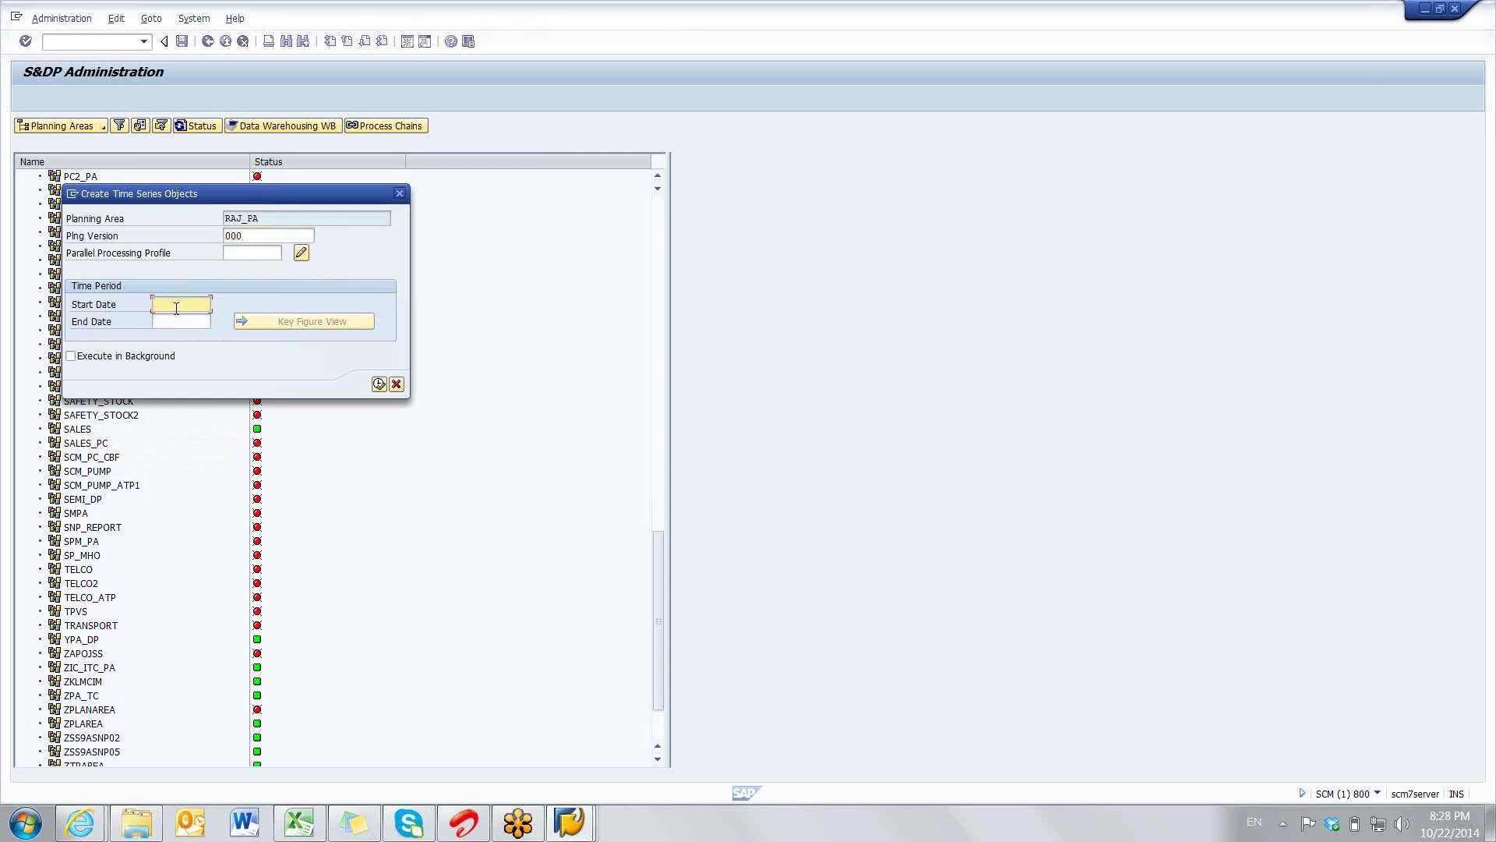
pyautogui.write('01012012')
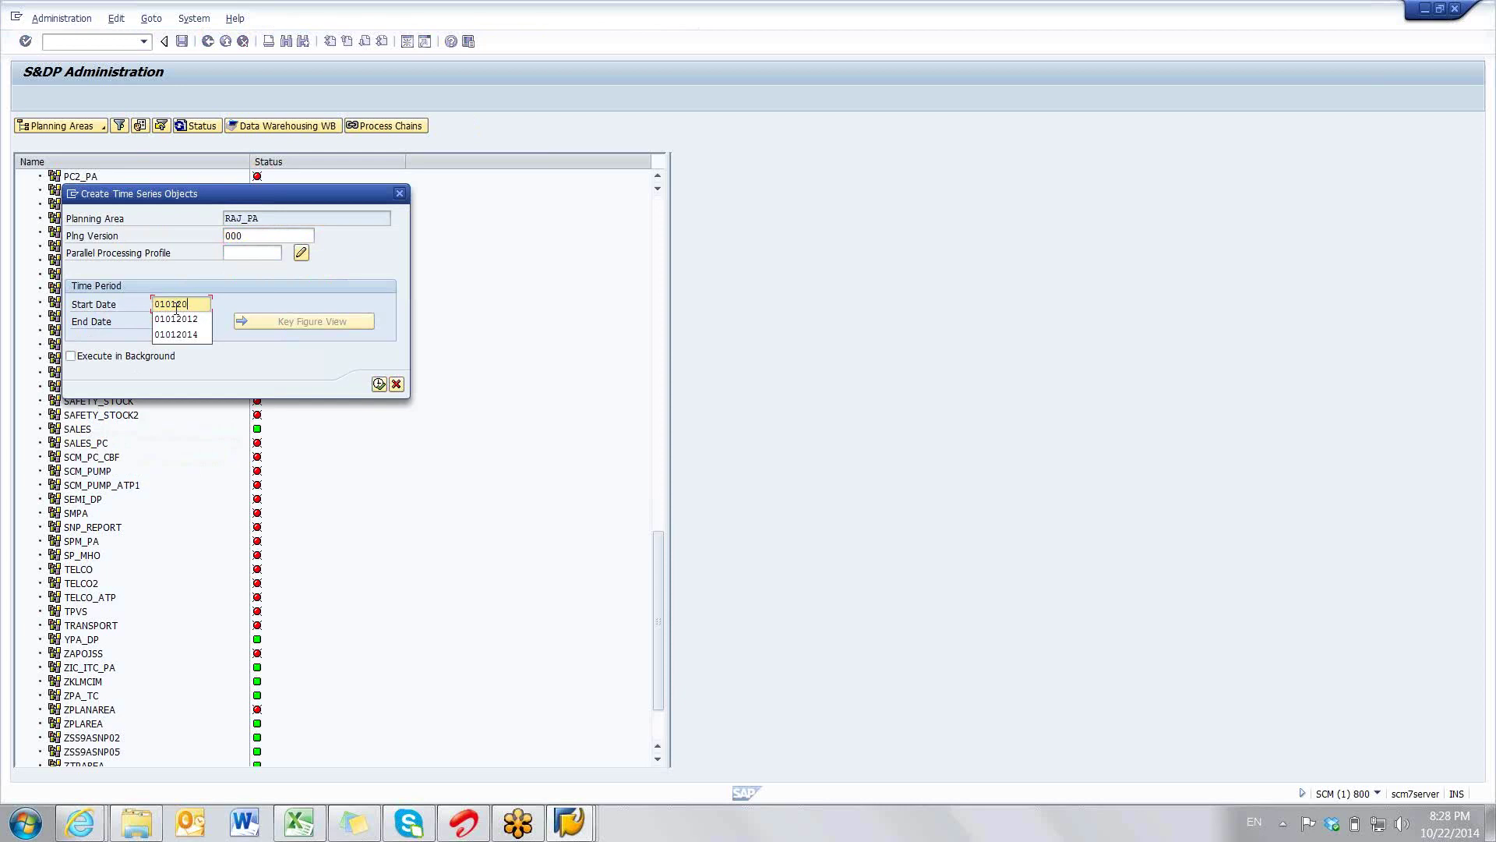
pyautogui.click(174, 321)
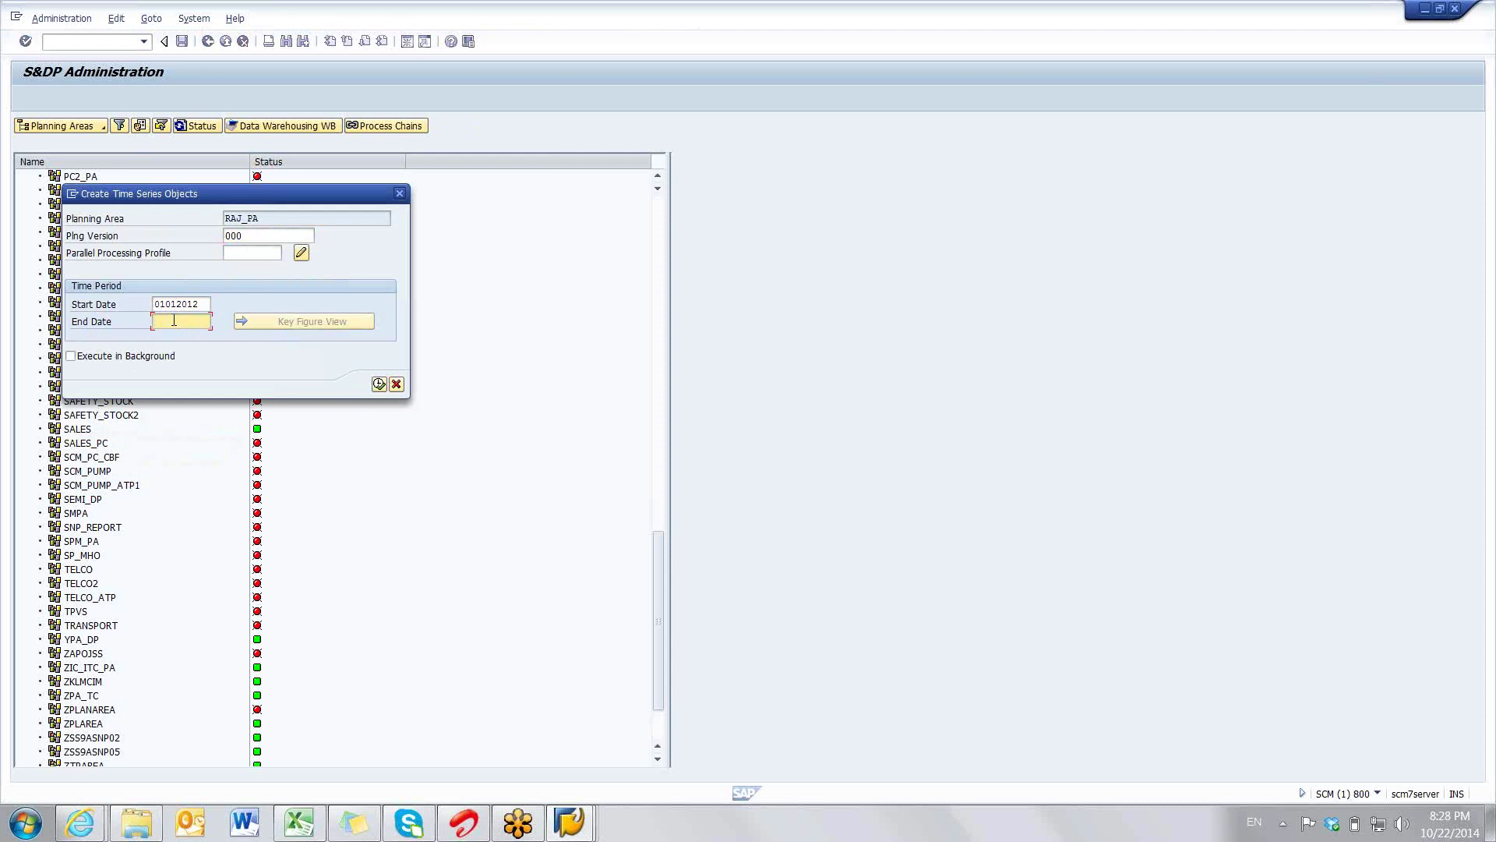
pyautogui.write('3')
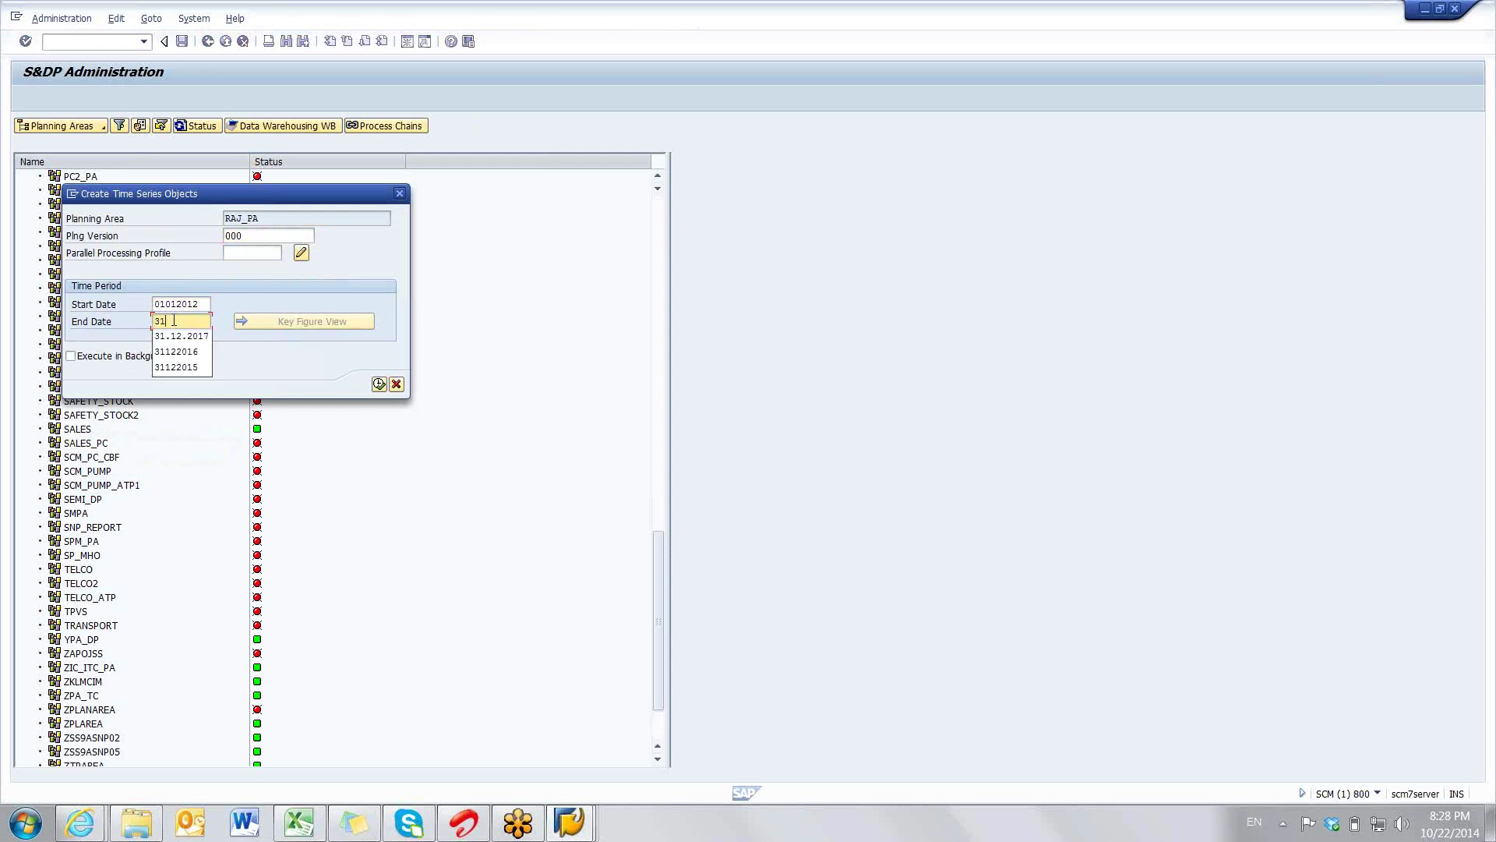
pyautogui.write('1122016')
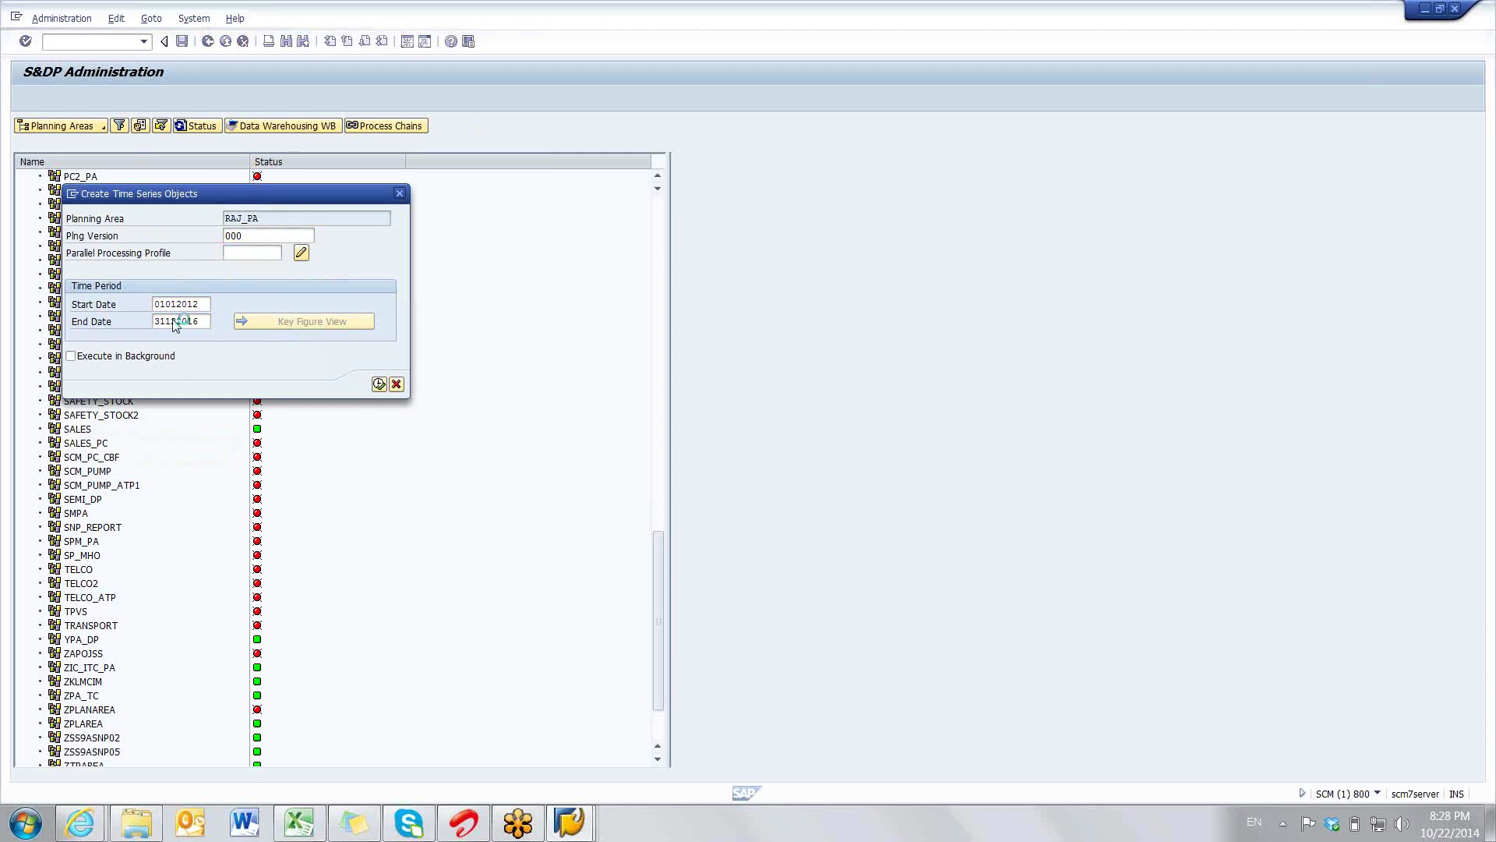
pyautogui.press('Return')
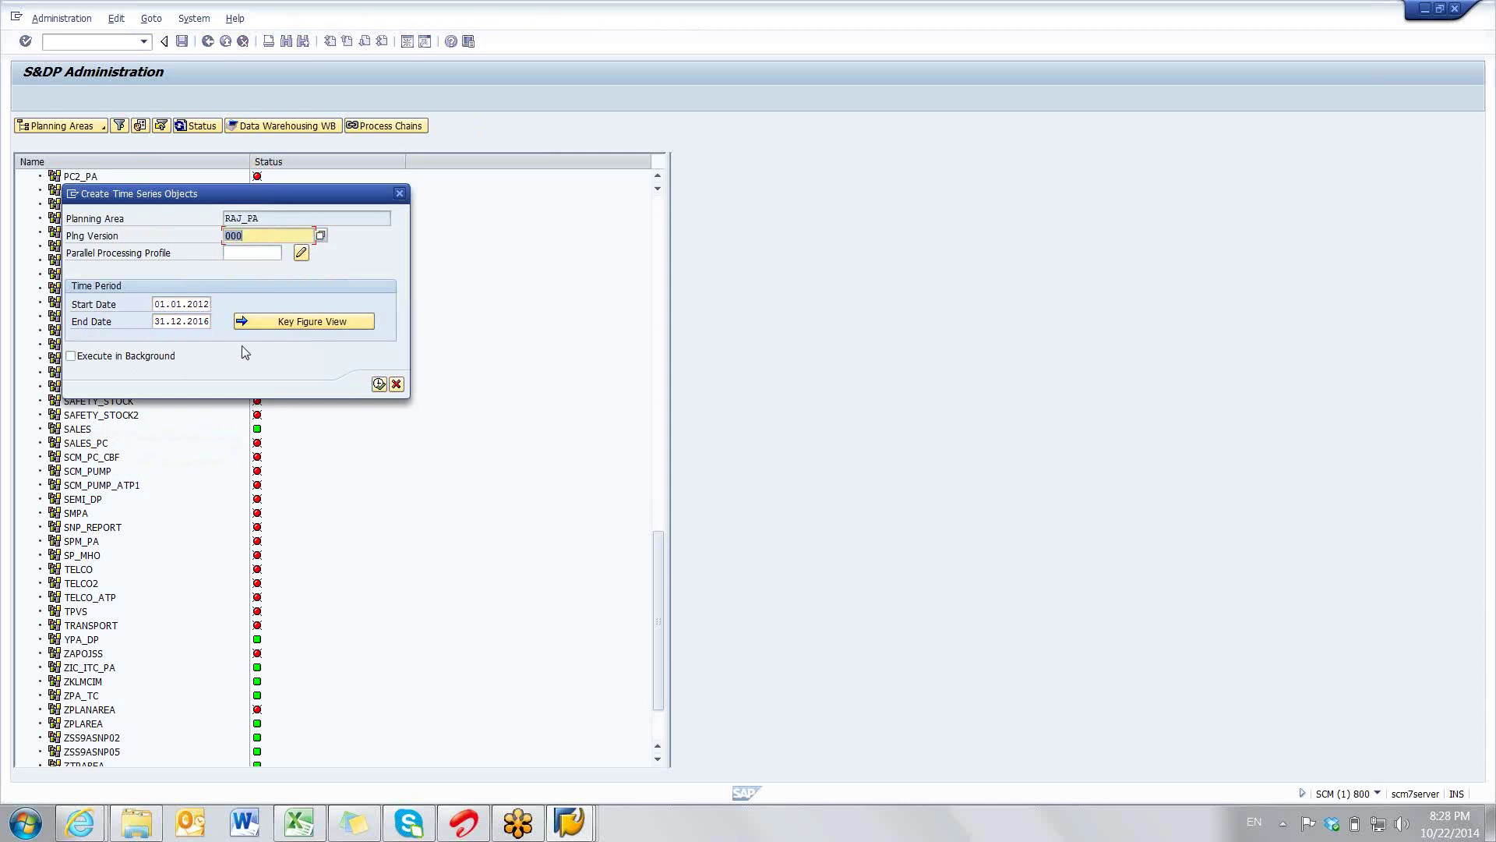
pyautogui.click(379, 384)
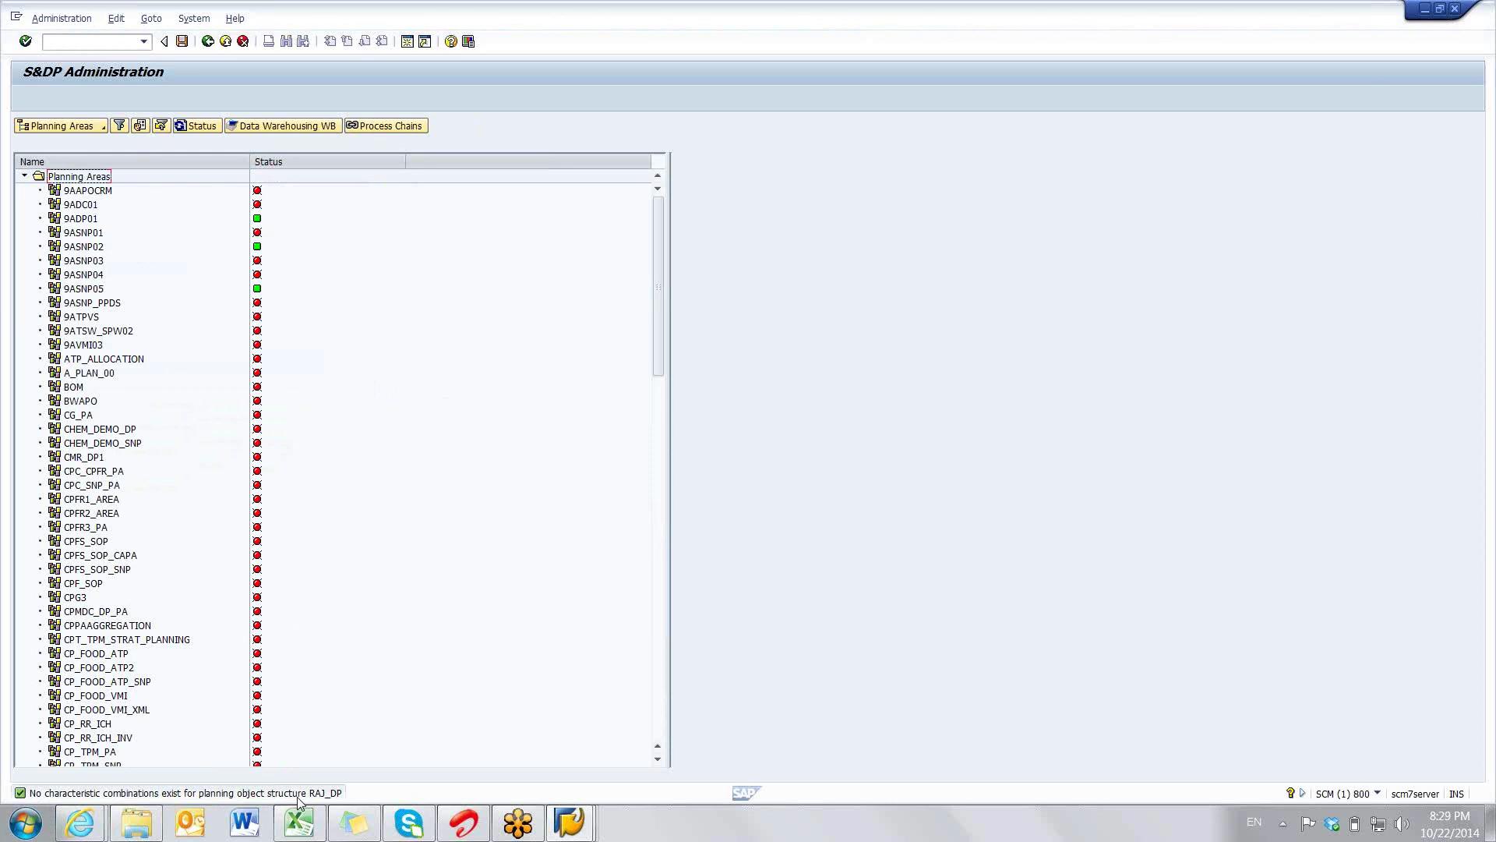
pyautogui.click(297, 826)
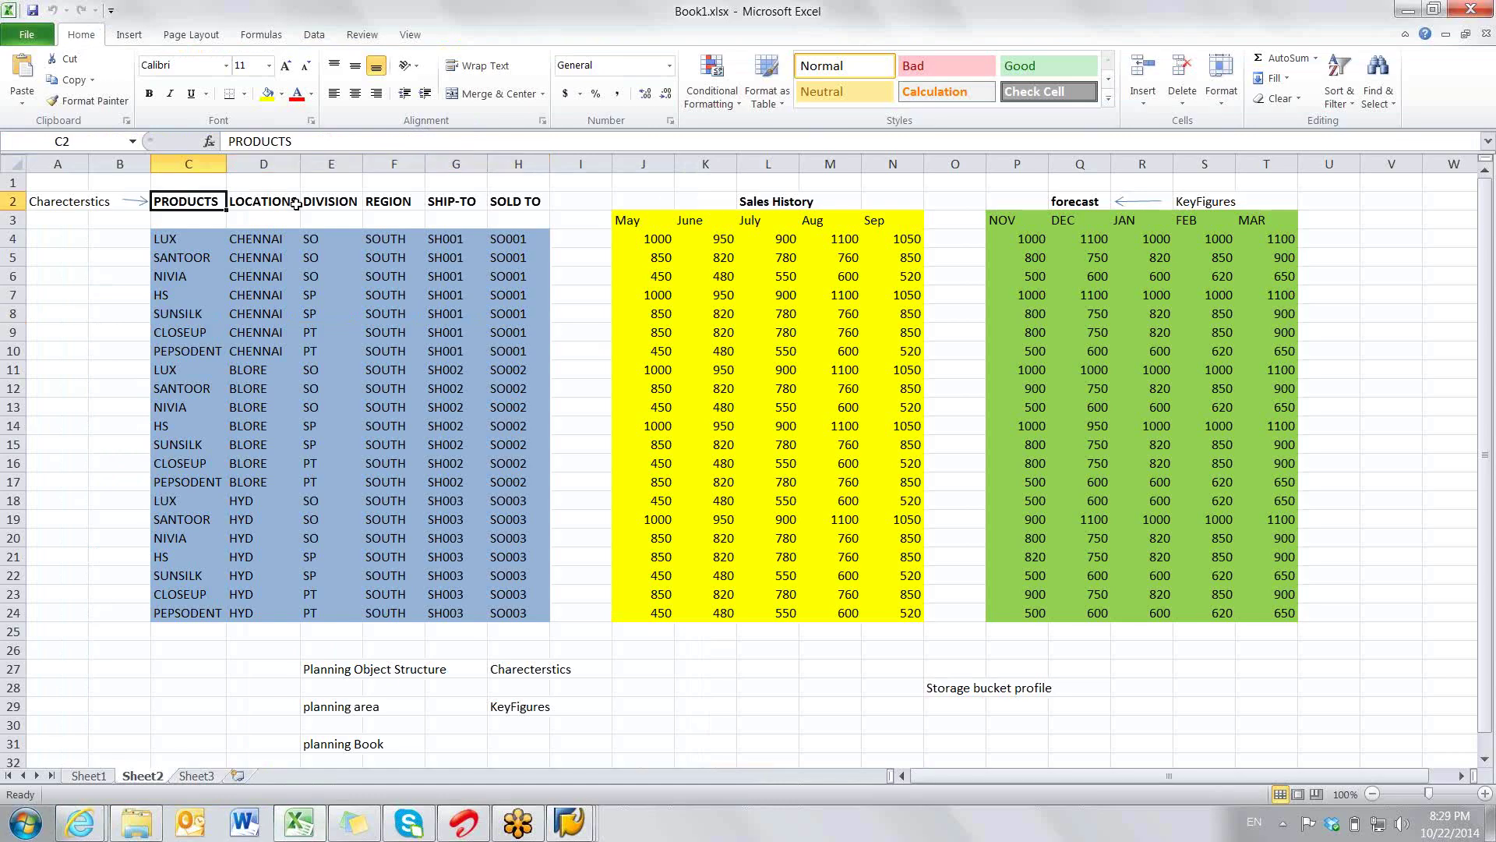
pyautogui.moveTo(187, 201); pyautogui.dragTo(507, 201)
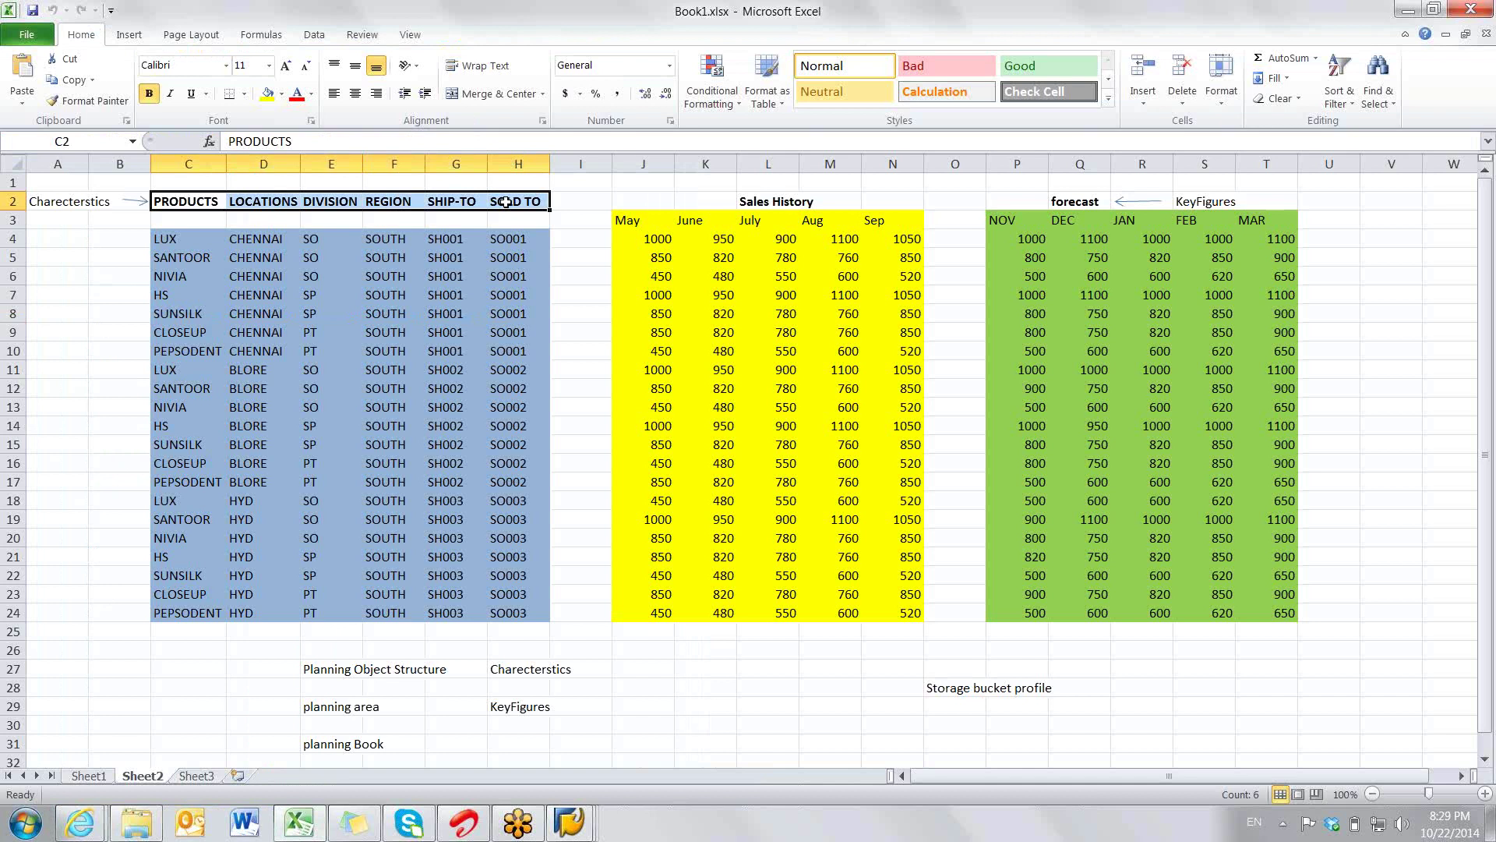
pyautogui.moveTo(179, 238); pyautogui.dragTo(524, 606)
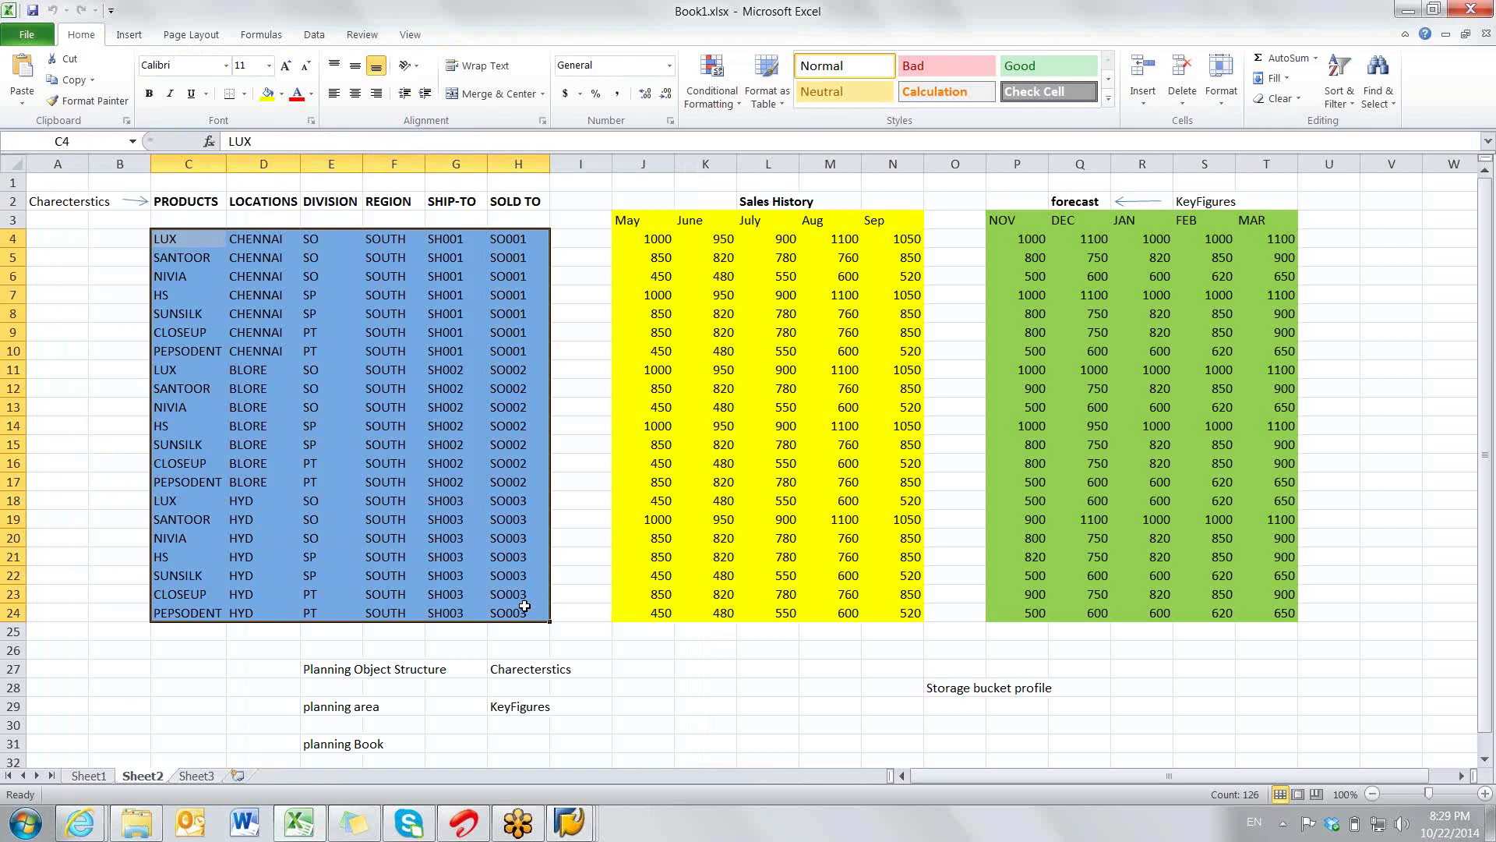
pyautogui.hotkey('alt', 'Tab')
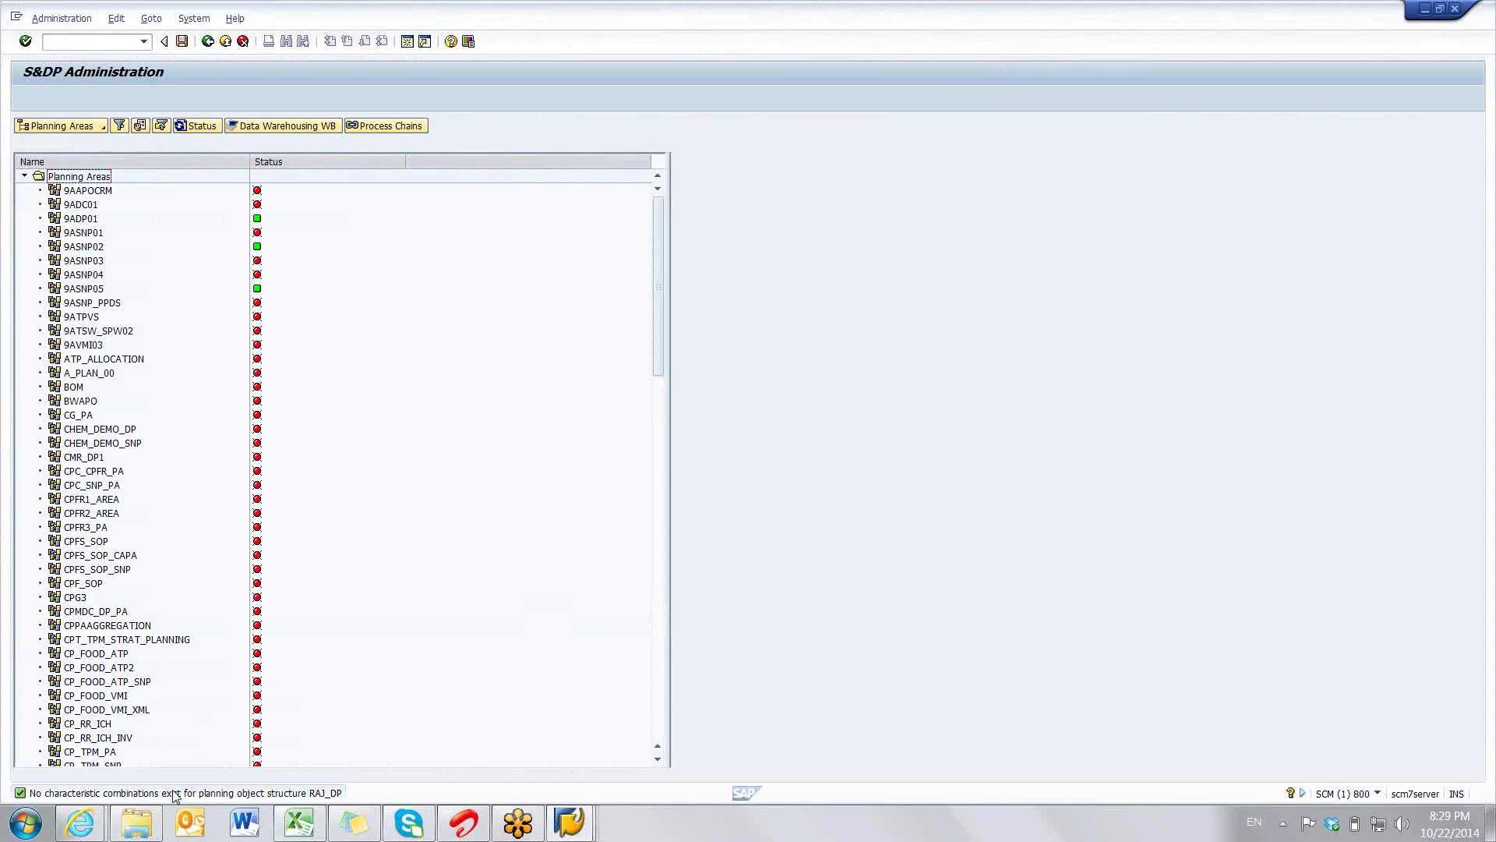
# - List planning object structures and open Maintain Characteristic Combinations for RAJ_DP
pyautogui.click(83, 127)
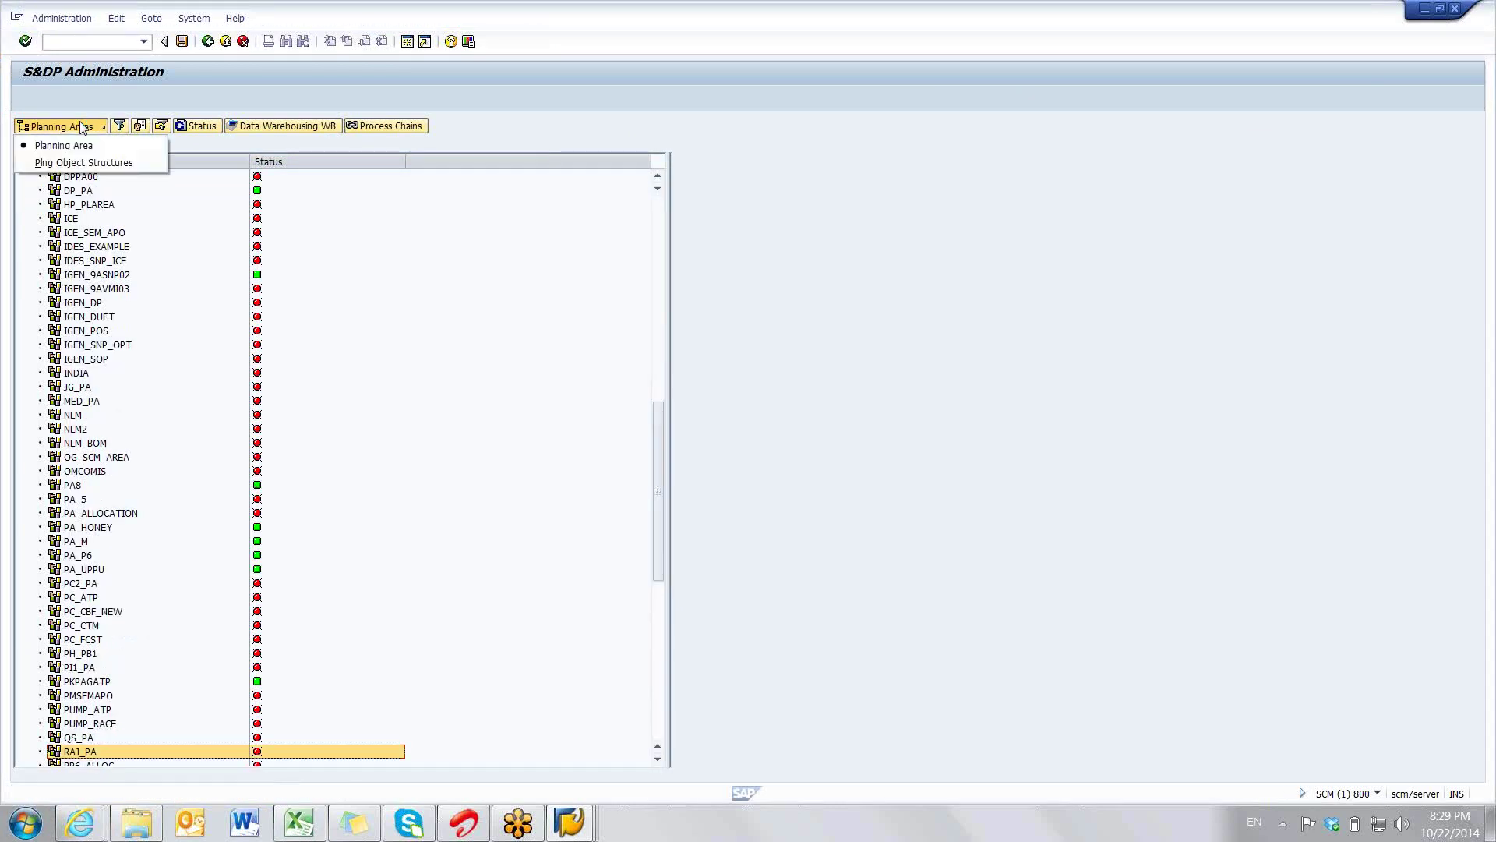
pyautogui.click(82, 161)
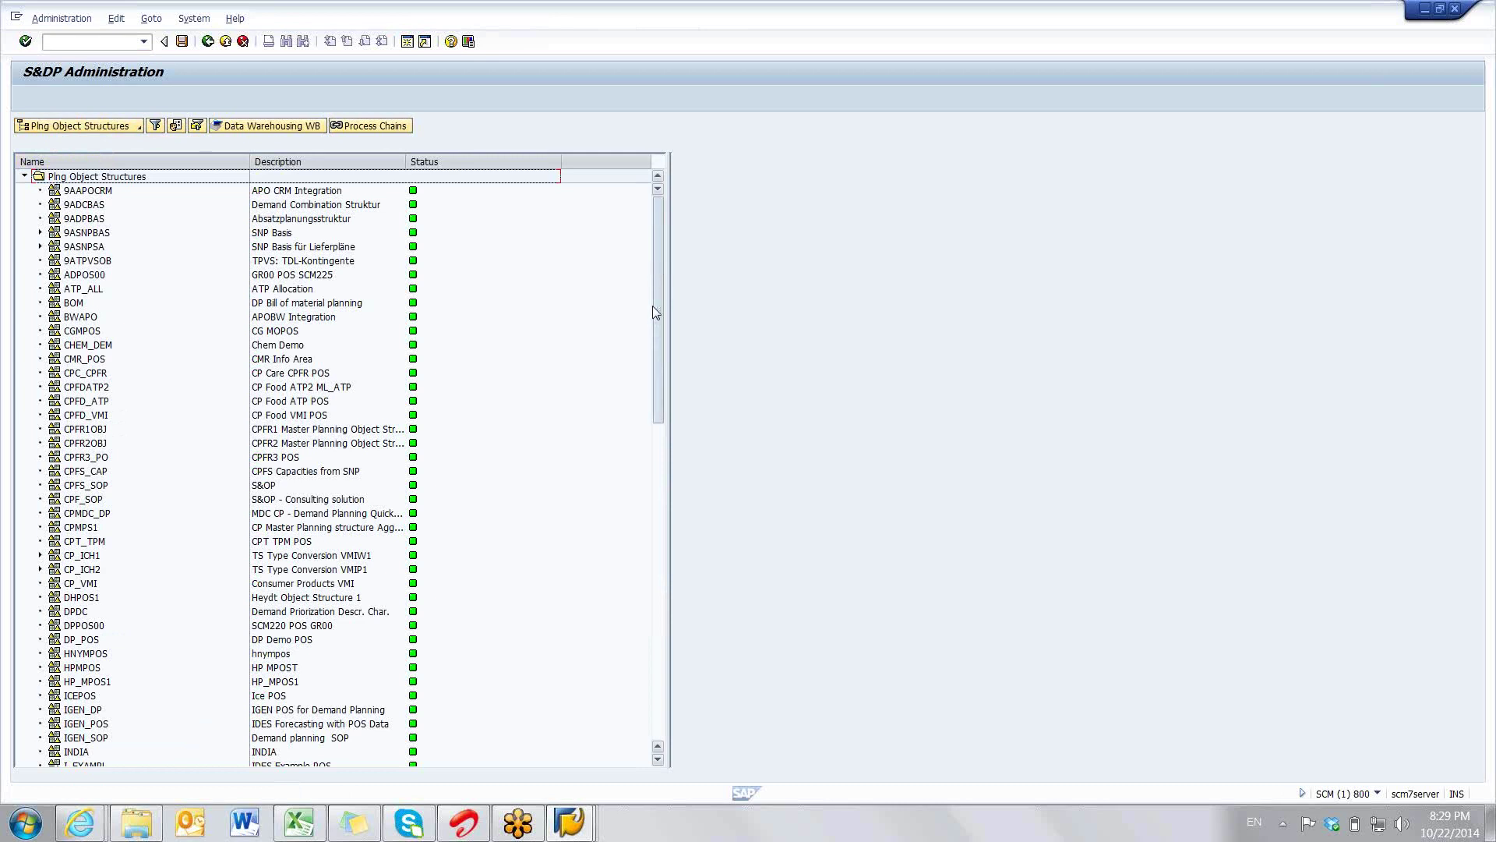
pyautogui.scroll(-6, 652, 306)
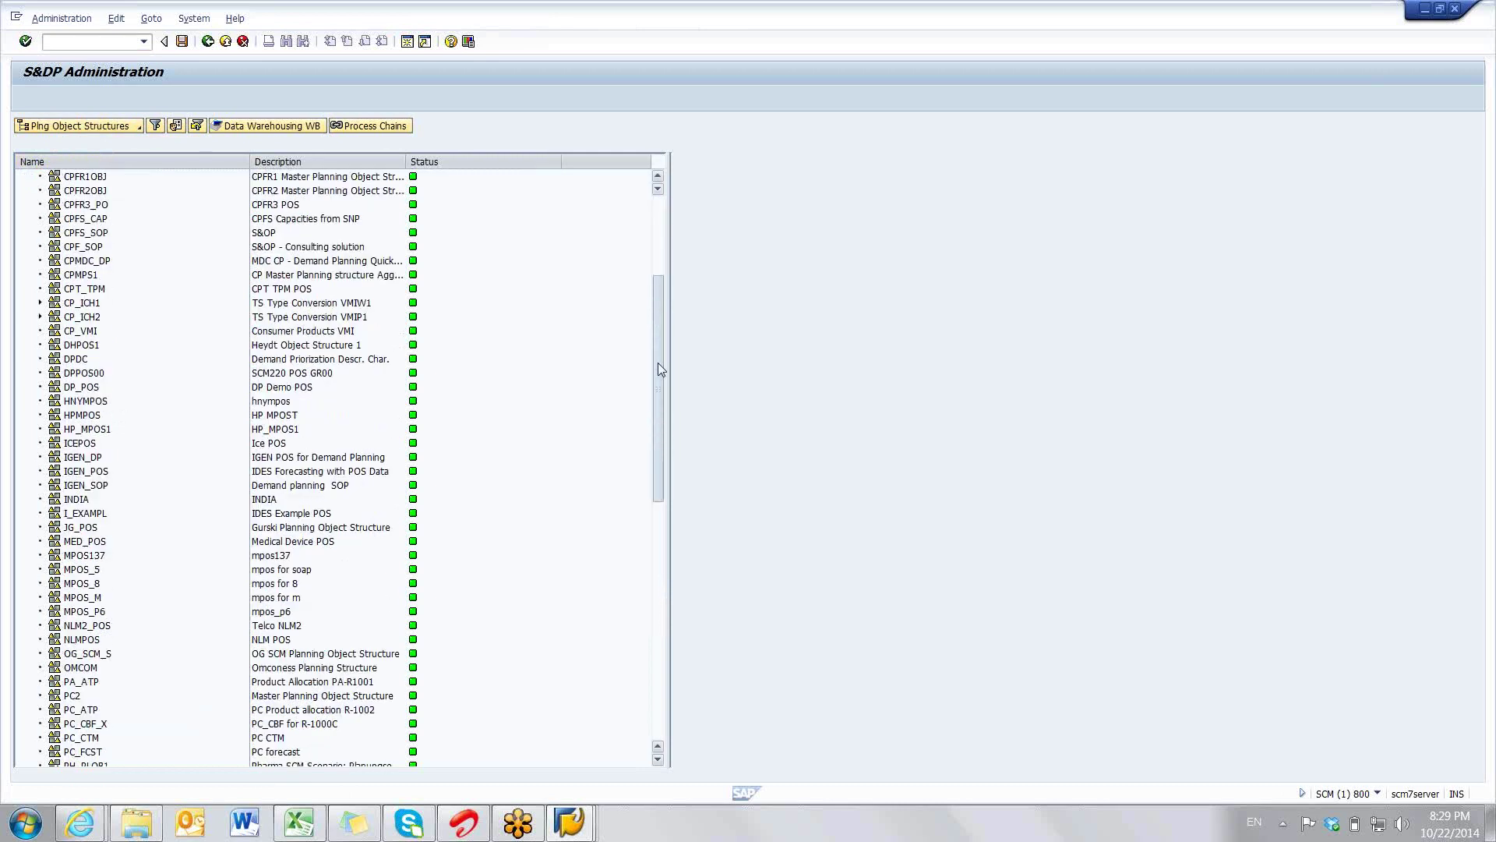
pyautogui.scroll(-2, 658, 363)
pyautogui.moveTo(661, 398); pyautogui.dragTo(661, 510)
pyautogui.click(79, 528)
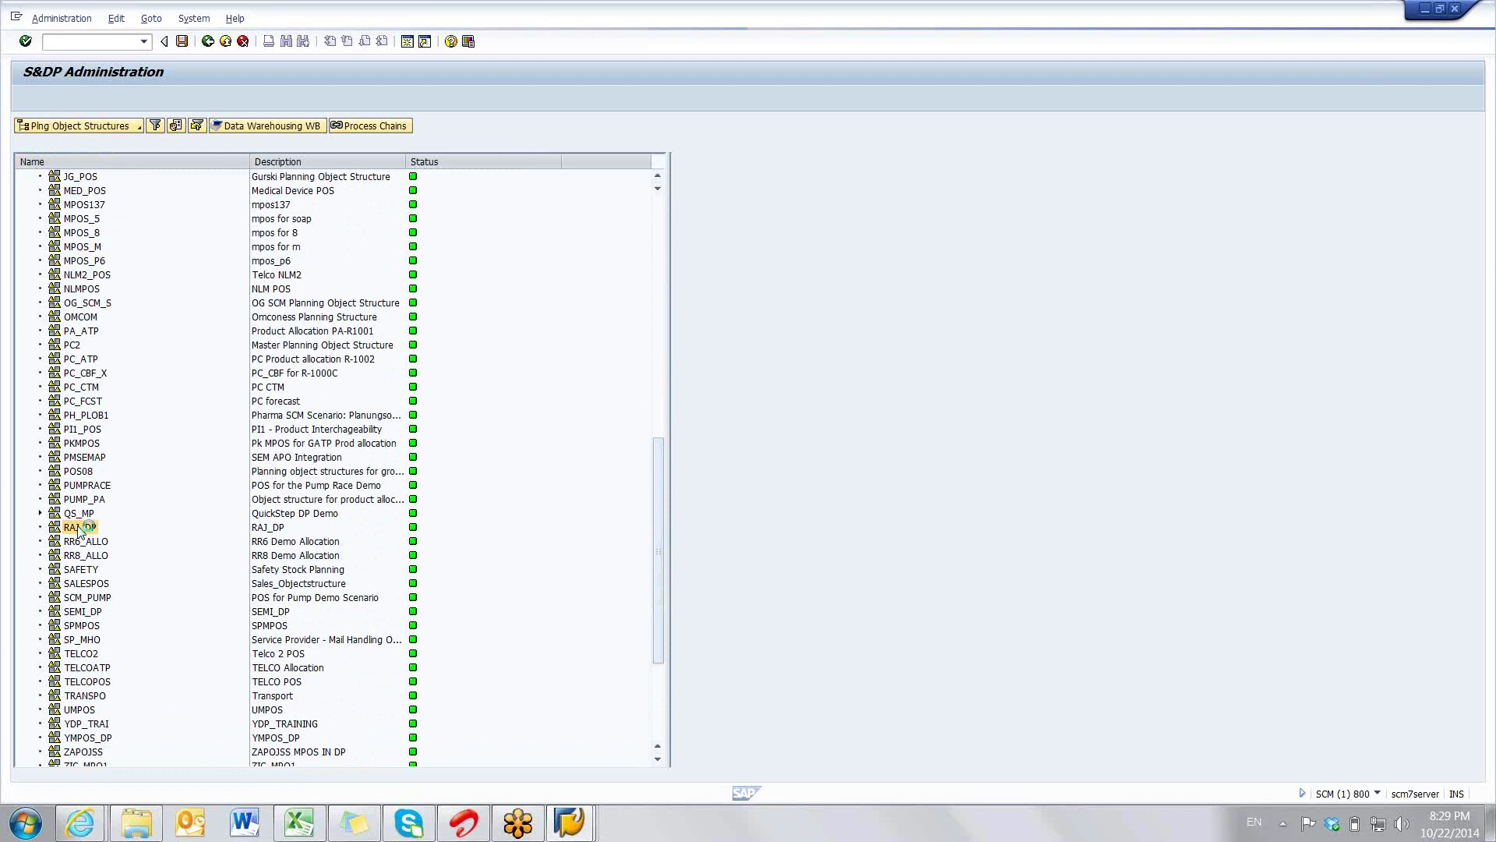
pyautogui.rightClick(79, 530)
pyautogui.click(140, 666)
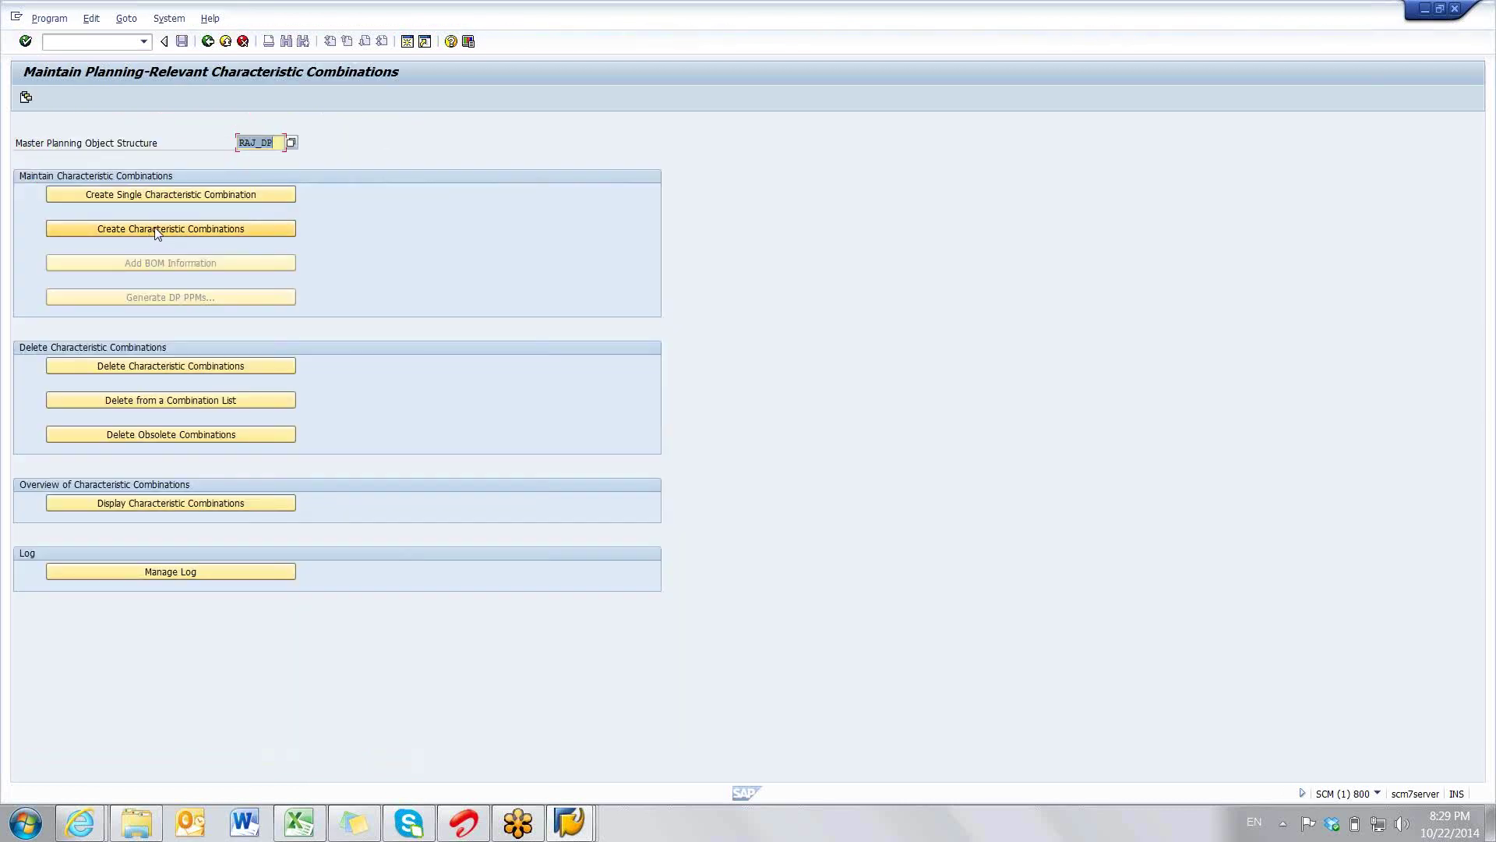
# - Choose Create Manually and tick Adjust Time Series Objects and Check Char. Value
pyautogui.click(157, 229)
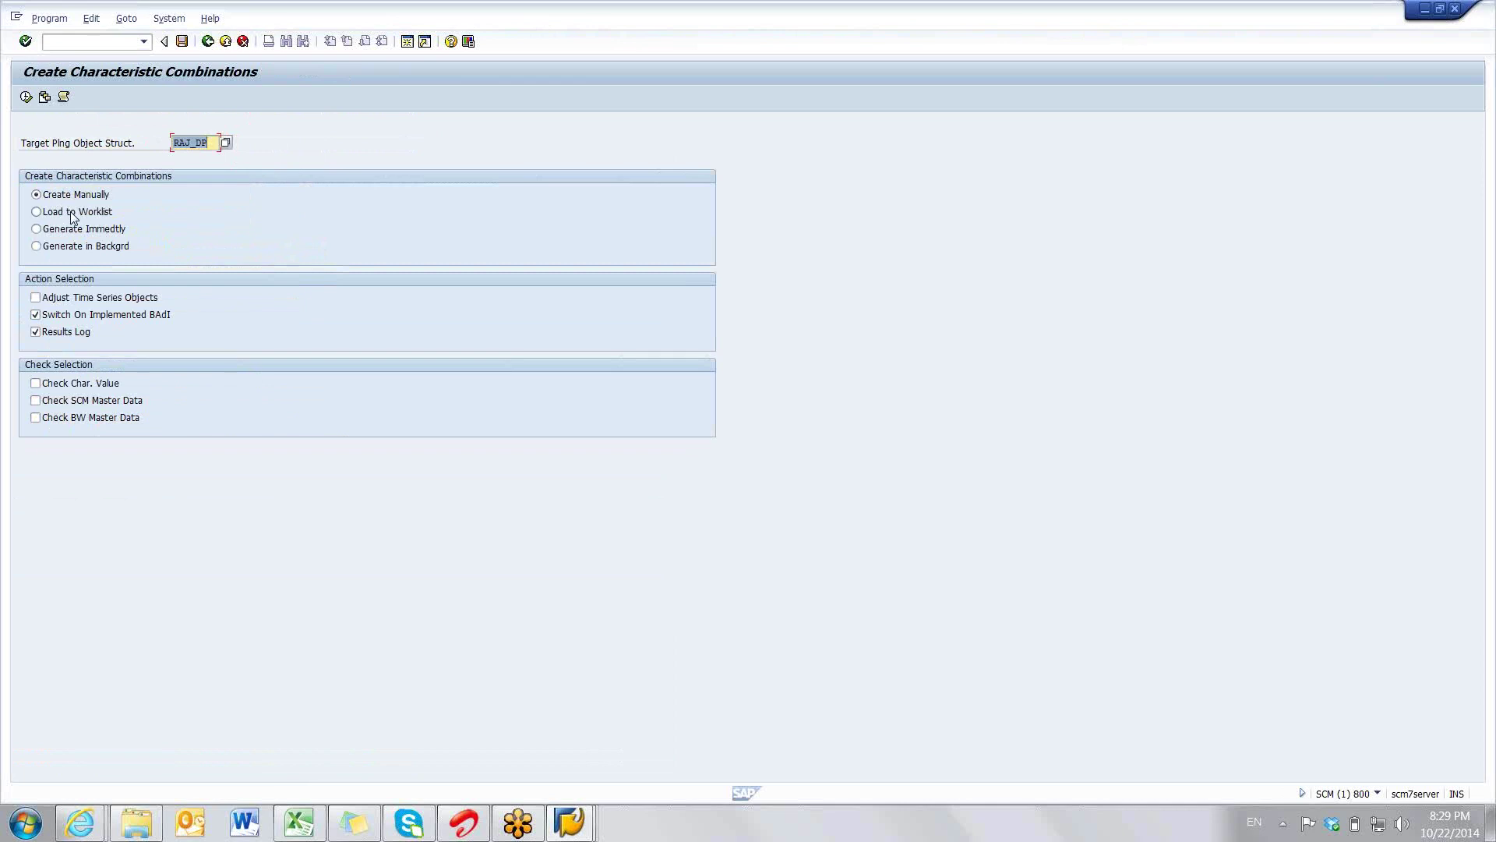
pyautogui.click(72, 214)
pyautogui.click(68, 229)
pyautogui.click(67, 245)
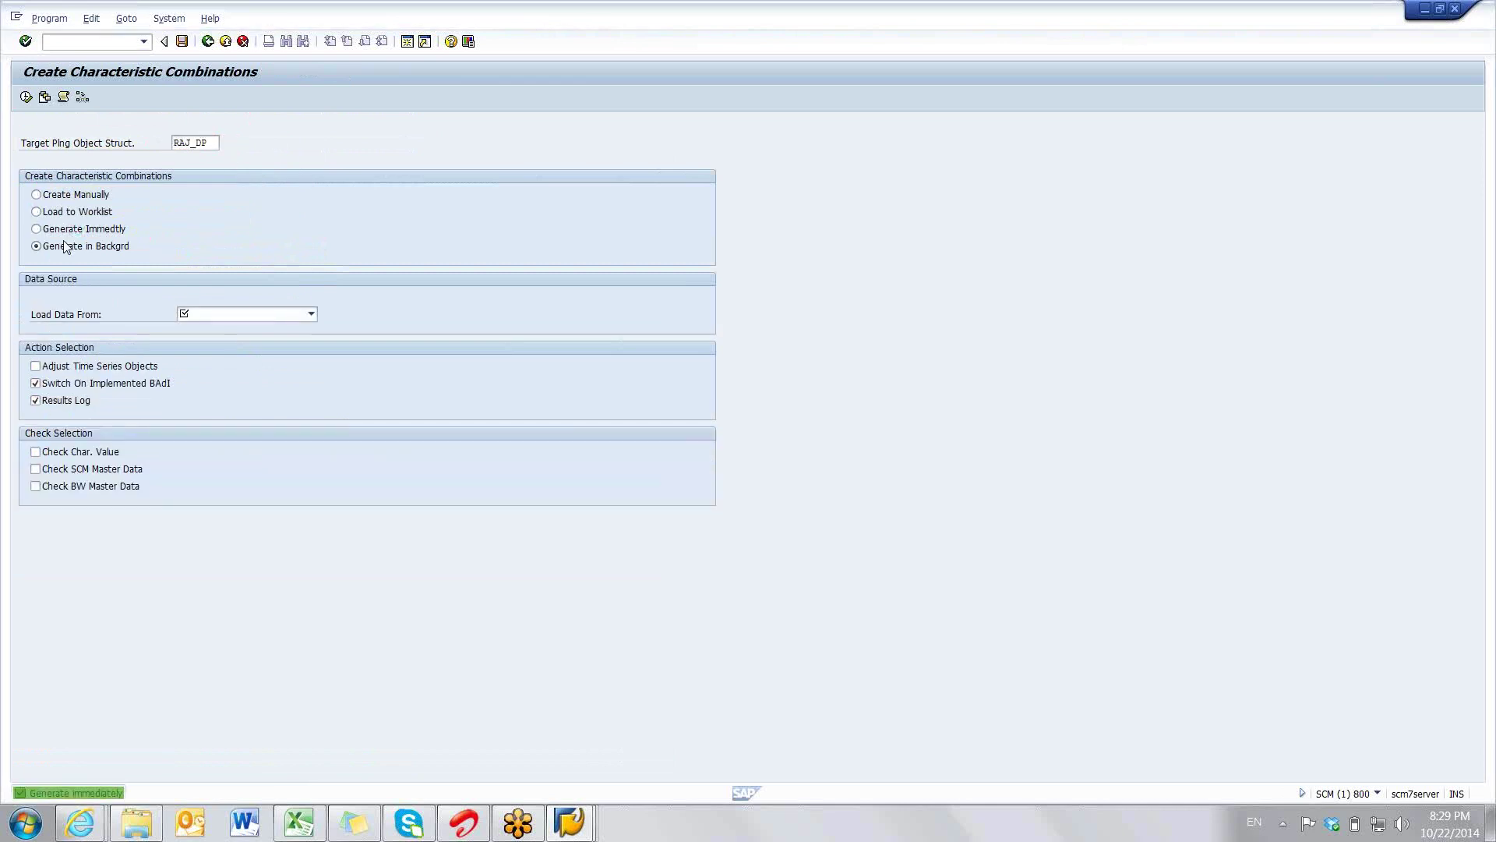
pyautogui.click(62, 229)
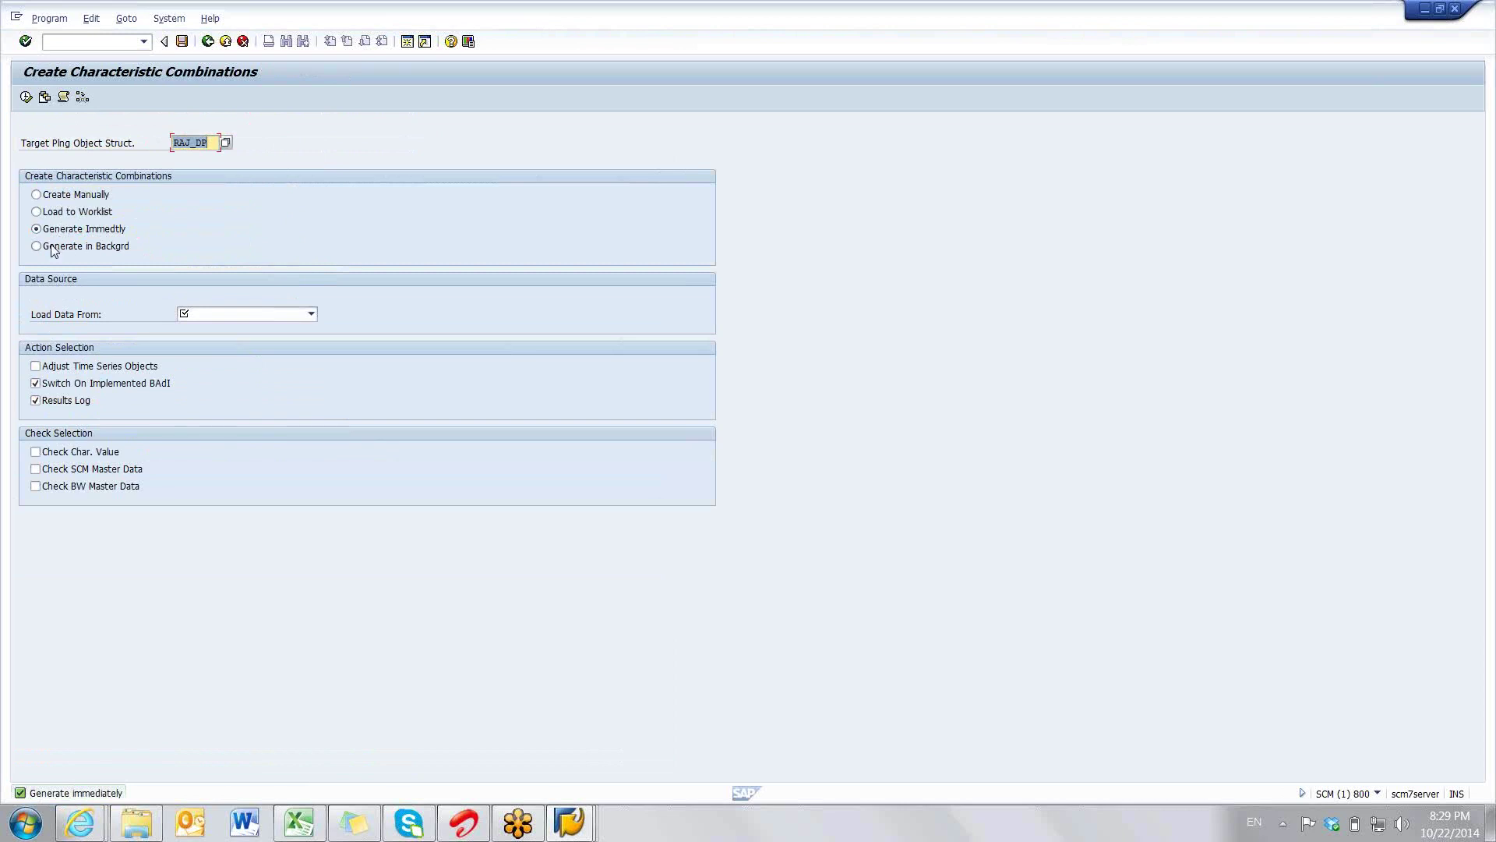
pyautogui.click(55, 247)
pyautogui.click(62, 231)
pyautogui.click(37, 196)
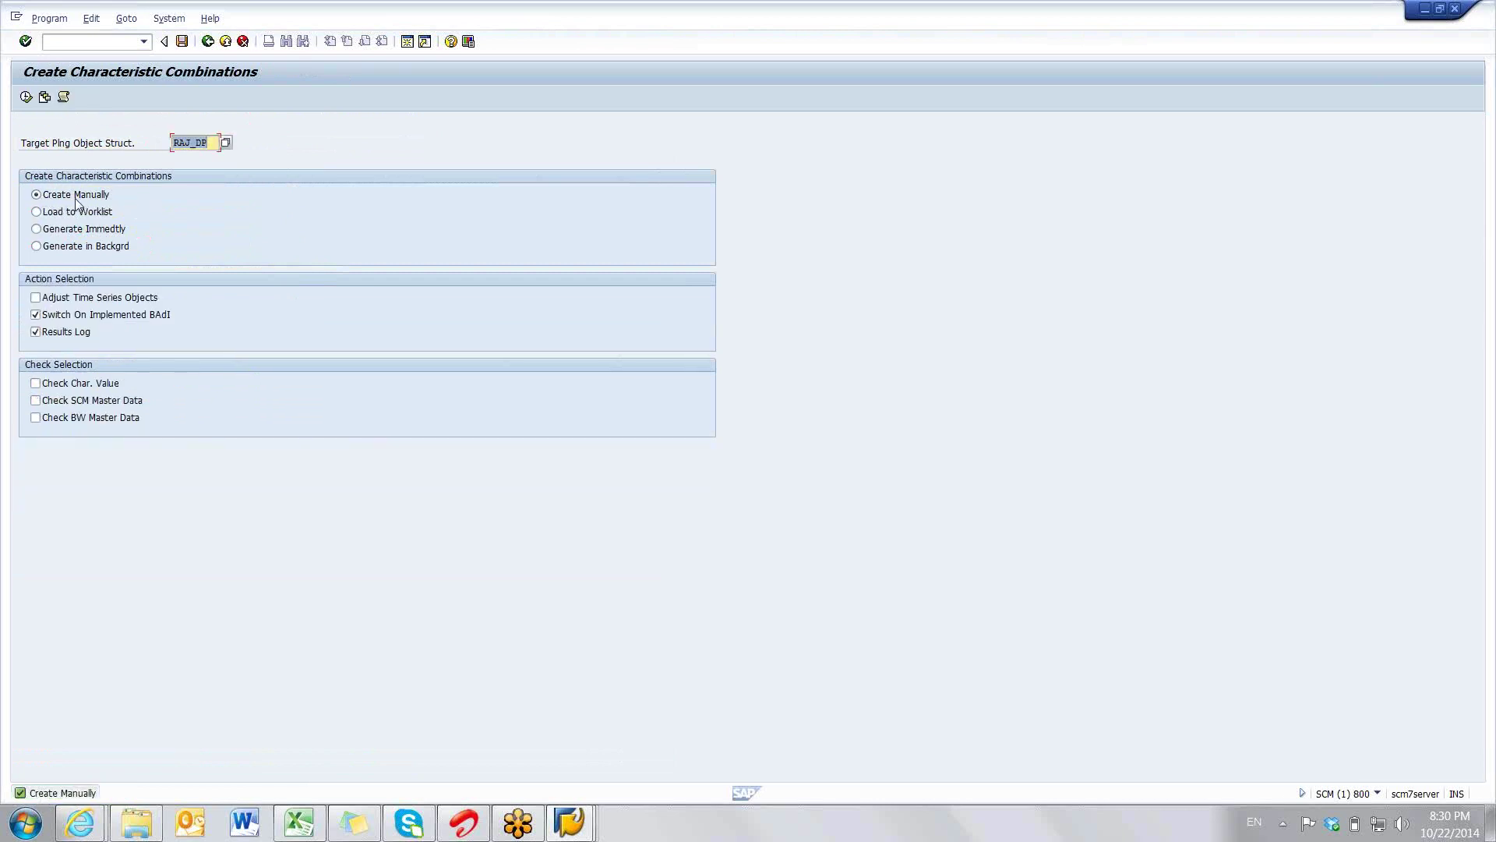
pyautogui.click(35, 299)
pyautogui.click(36, 383)
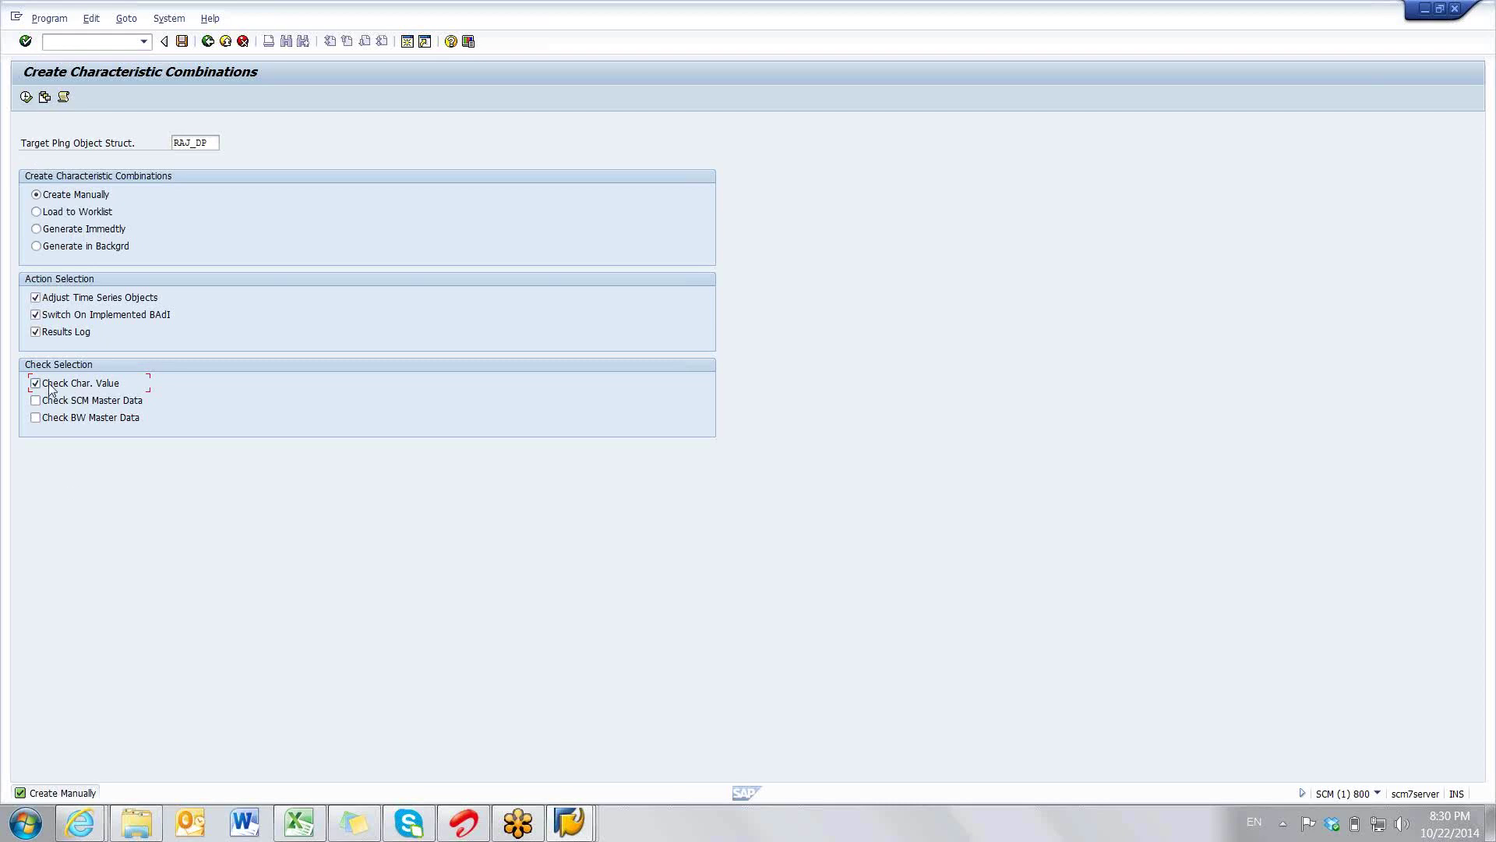
# - Execute to open the RAJ_DP worklist, append three empty rows, and bring up Excel
pyautogui.click(25, 97)
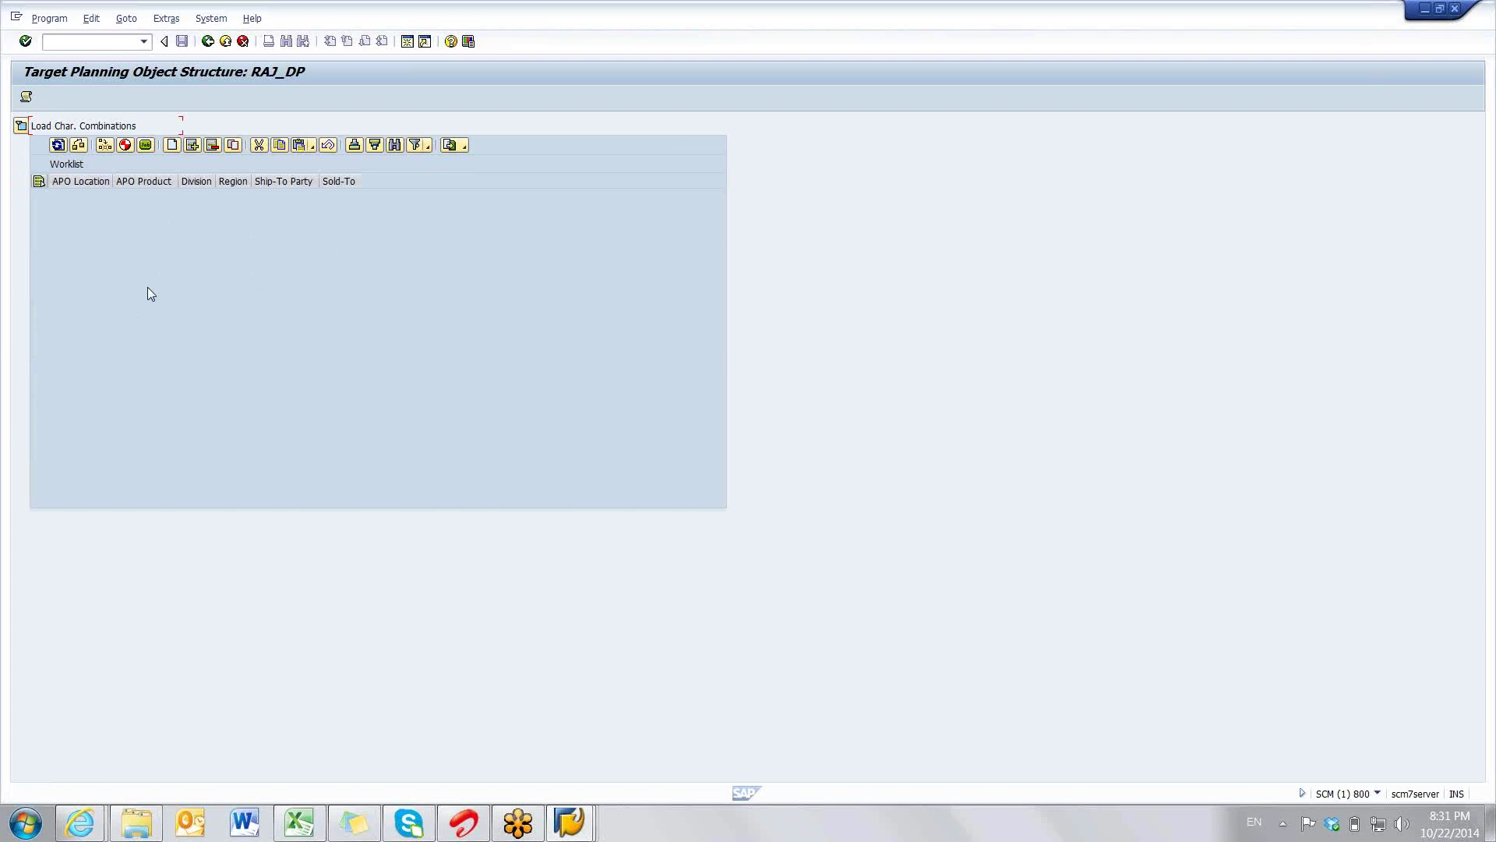
pyautogui.click(172, 144)
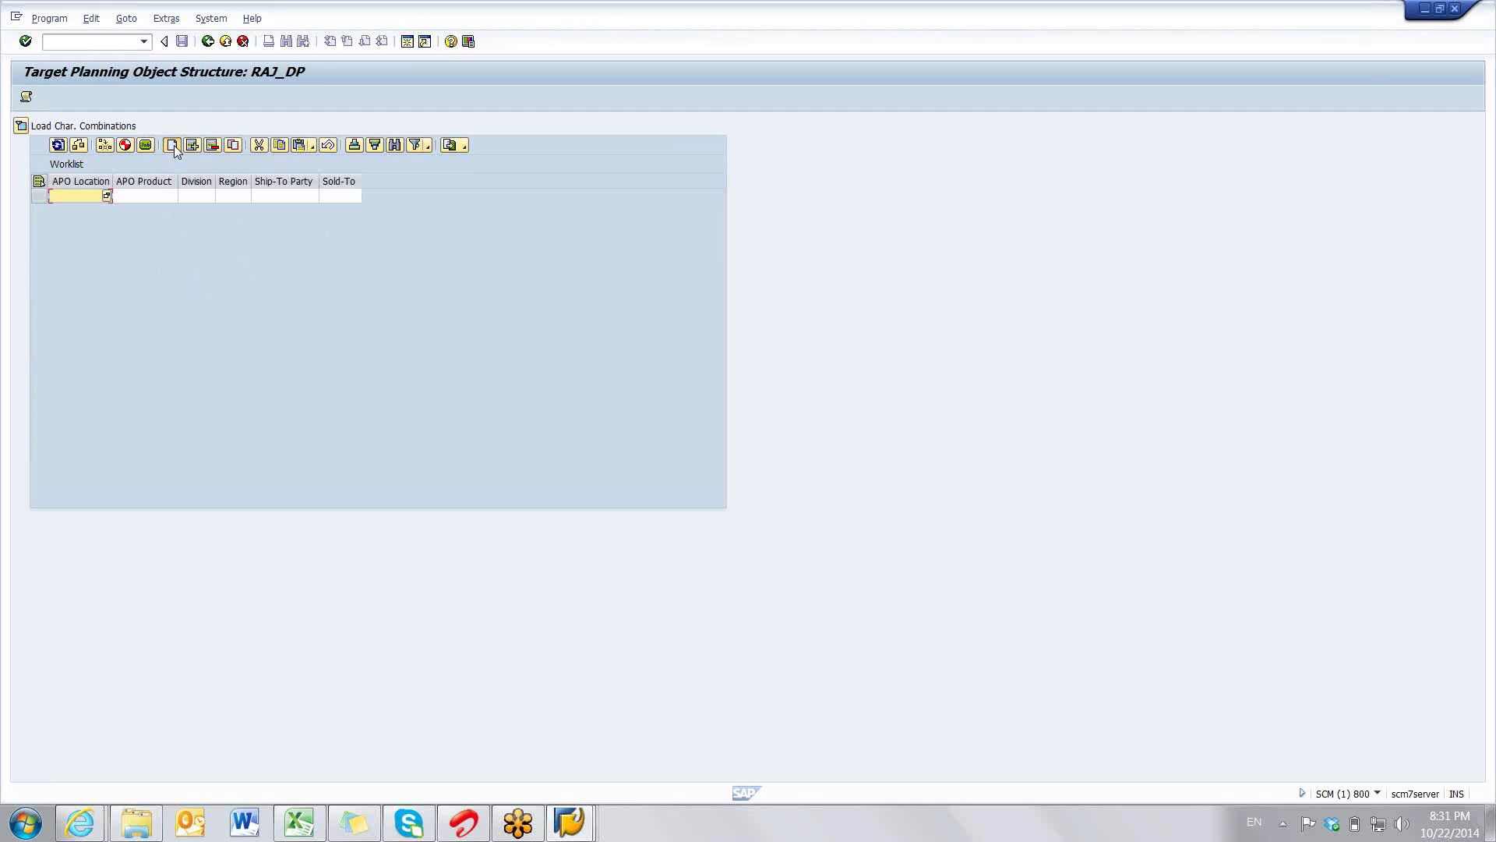
pyautogui.click(172, 145)
pyautogui.click(172, 145)
pyautogui.click(172, 145)
pyautogui.click(172, 145)
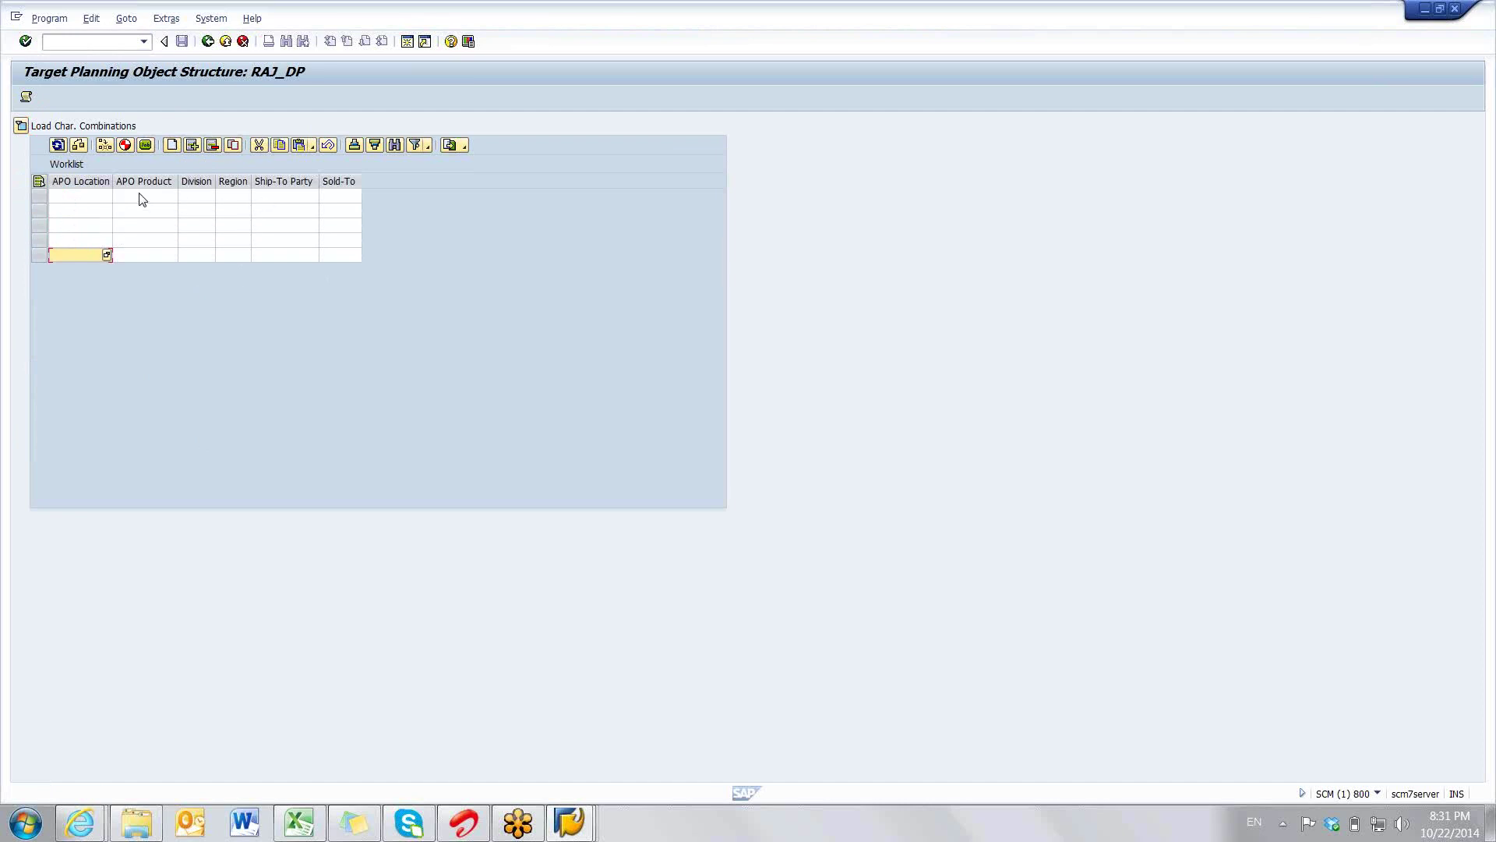
pyautogui.click(298, 824)
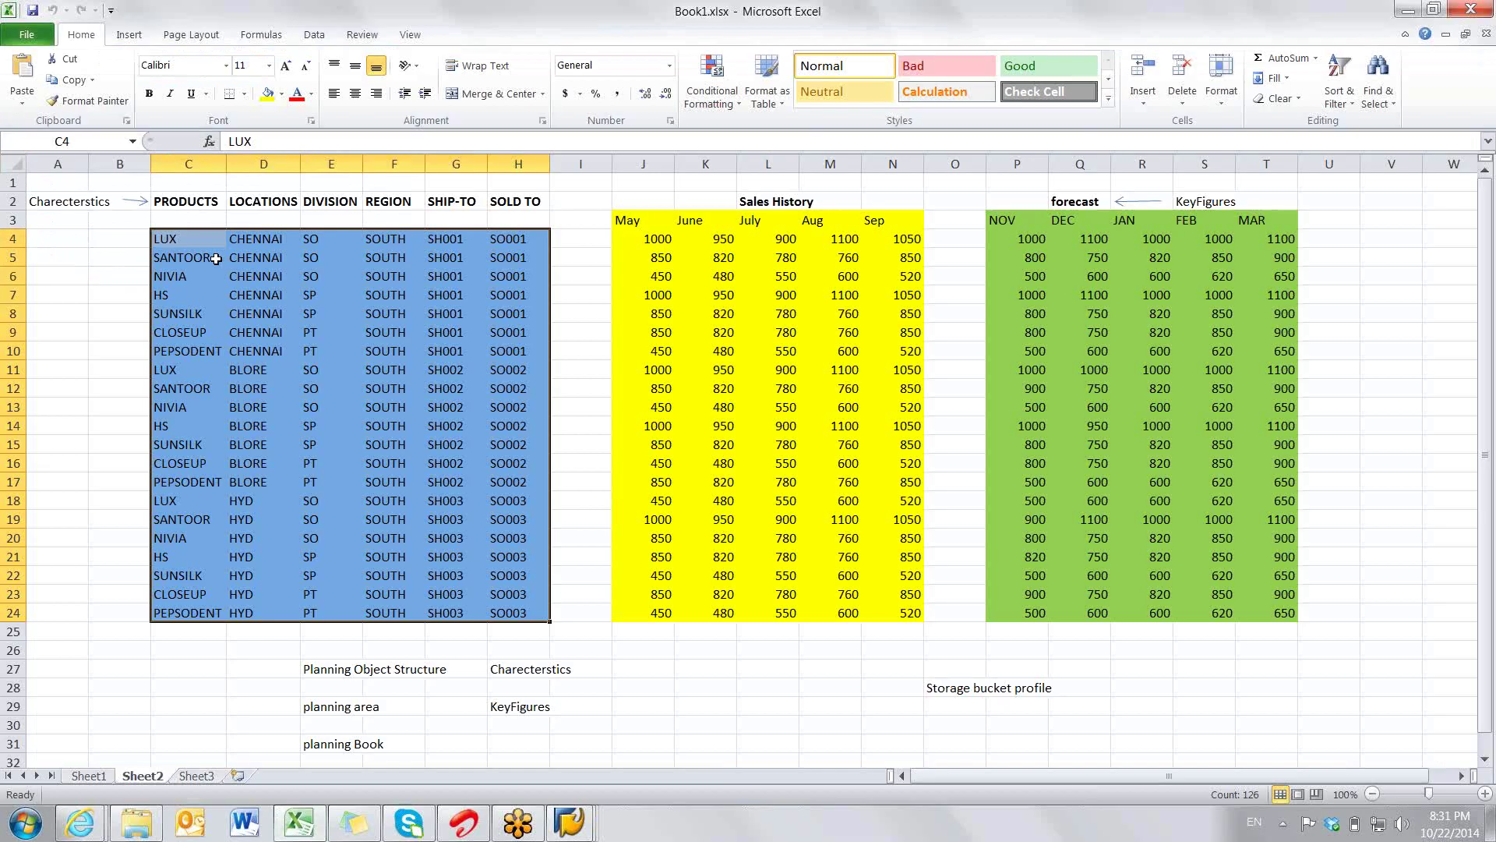
# - Move the location values from column D into column B starting at B4
pyautogui.hotkey('alt', 'Tab')
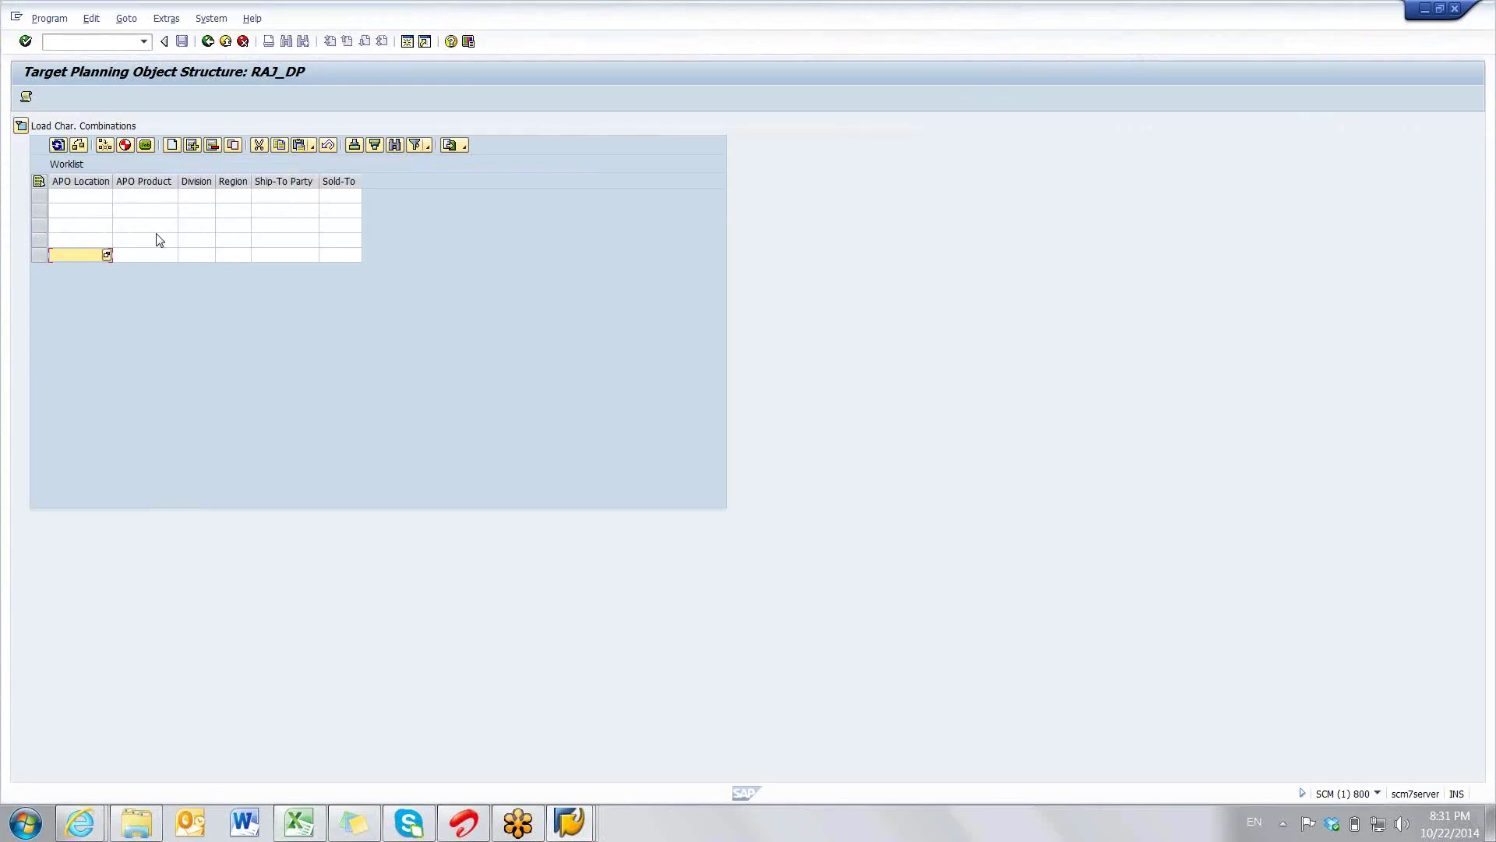
pyautogui.hotkey('alt', 'Tab')
pyautogui.moveTo(274, 229); pyautogui.dragTo(266, 271)
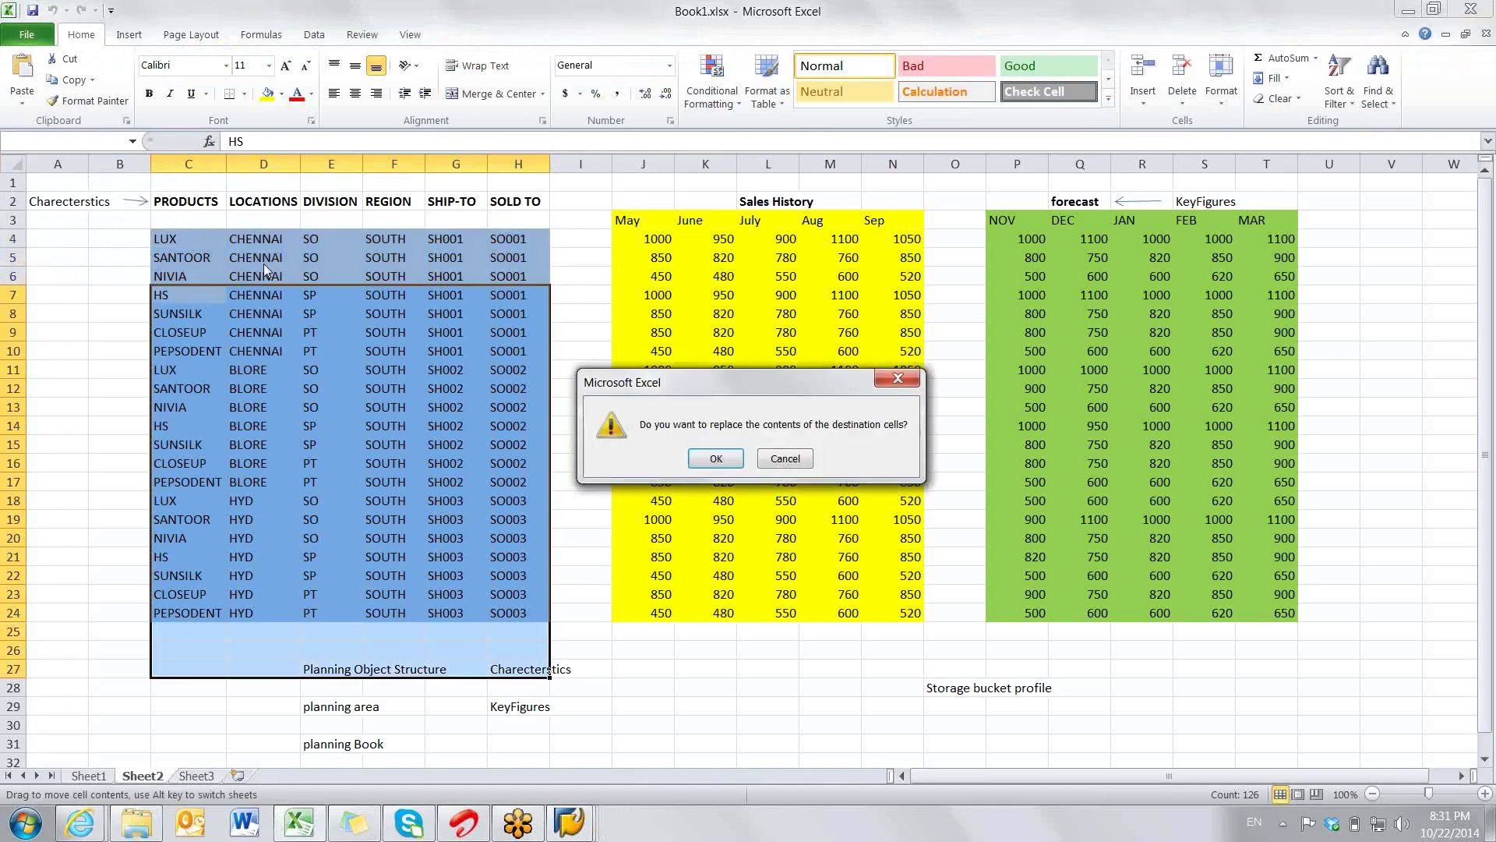
pyautogui.click(799, 466)
pyautogui.moveTo(247, 239); pyautogui.dragTo(263, 618)
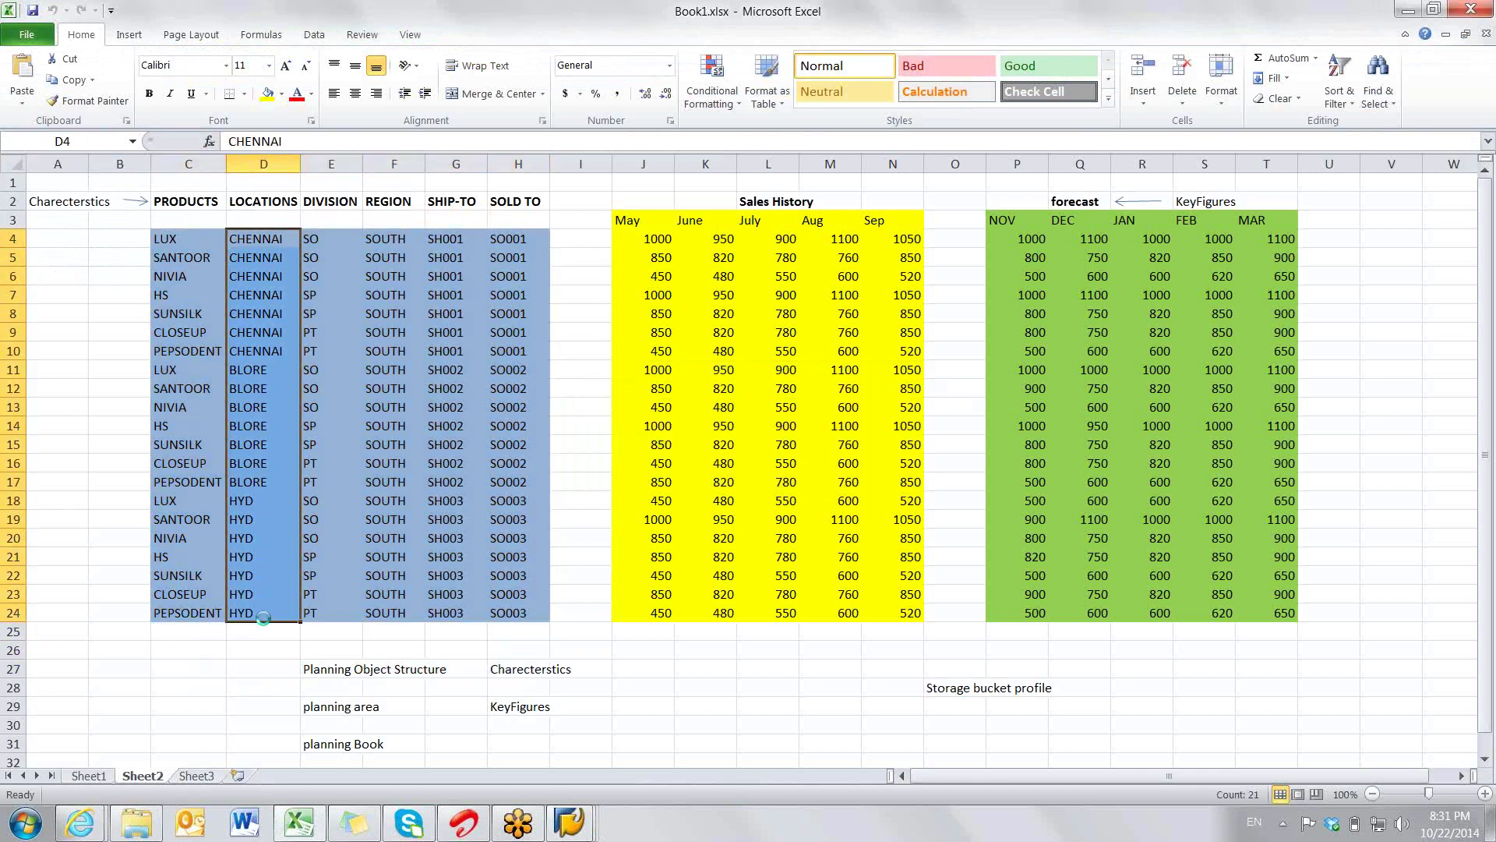
pyautogui.hotkey('ctrl', 'c')
pyautogui.click(116, 243)
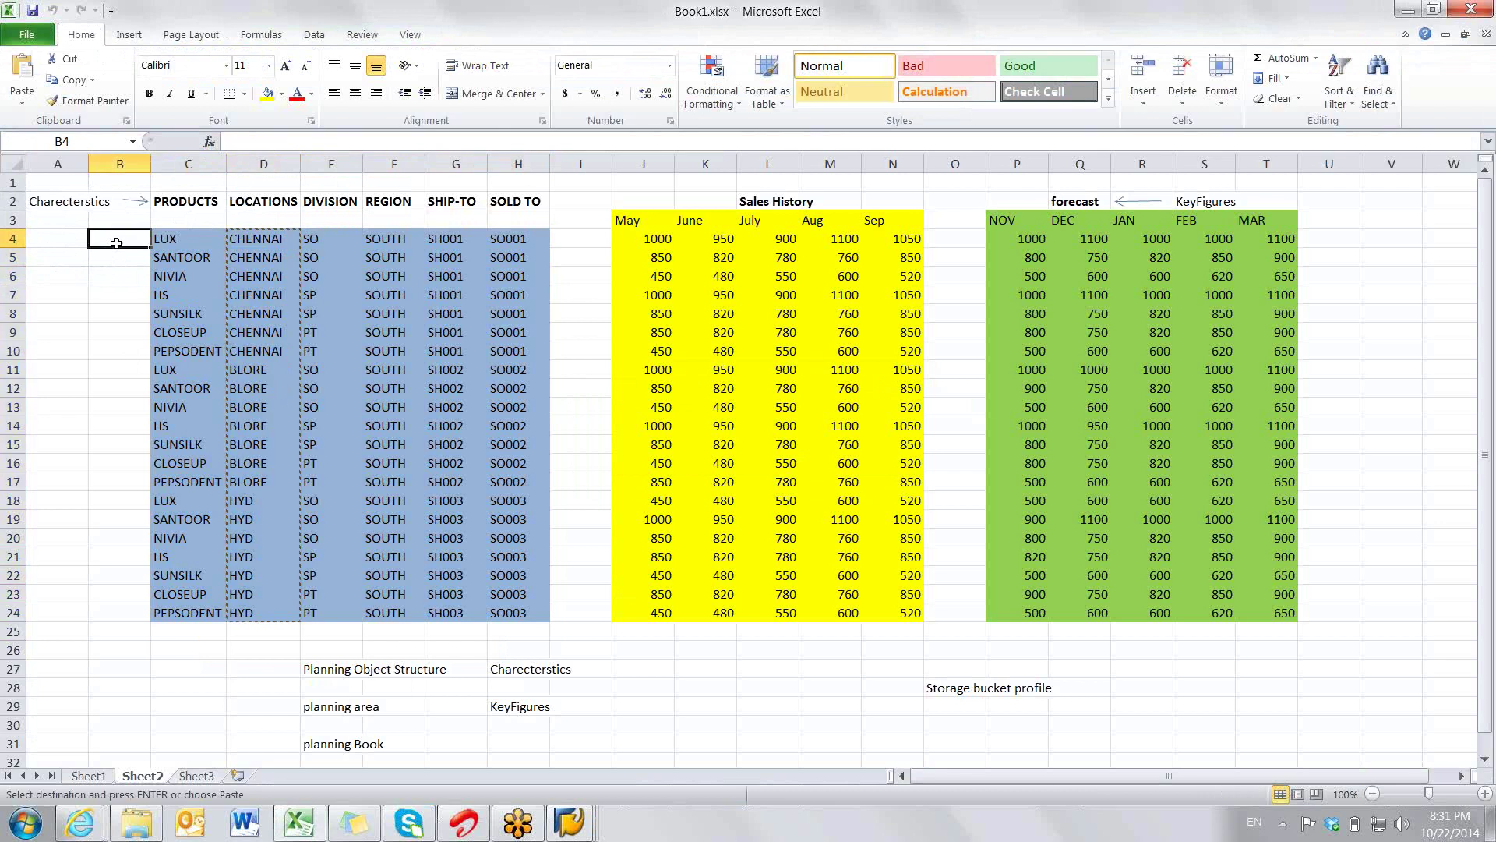
pyautogui.hotkey('ctrl', 'v')
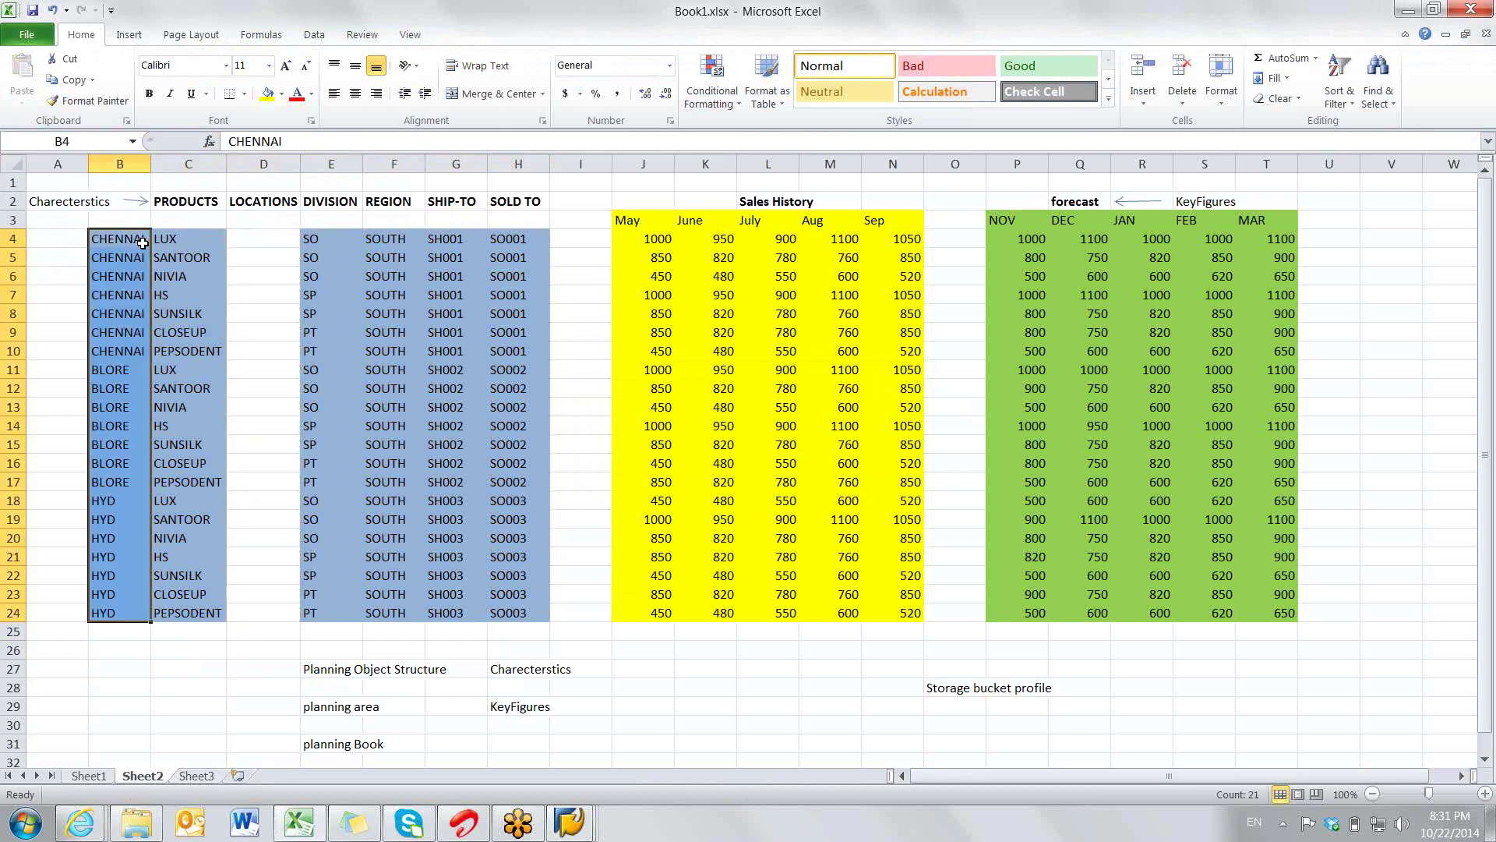
# - Shift the location and product columns to start at C4, then copy the 21-row block C4:H24
pyautogui.moveTo(141, 241); pyautogui.dragTo(195, 606)
pyautogui.hotkey('ctrl', 'x')
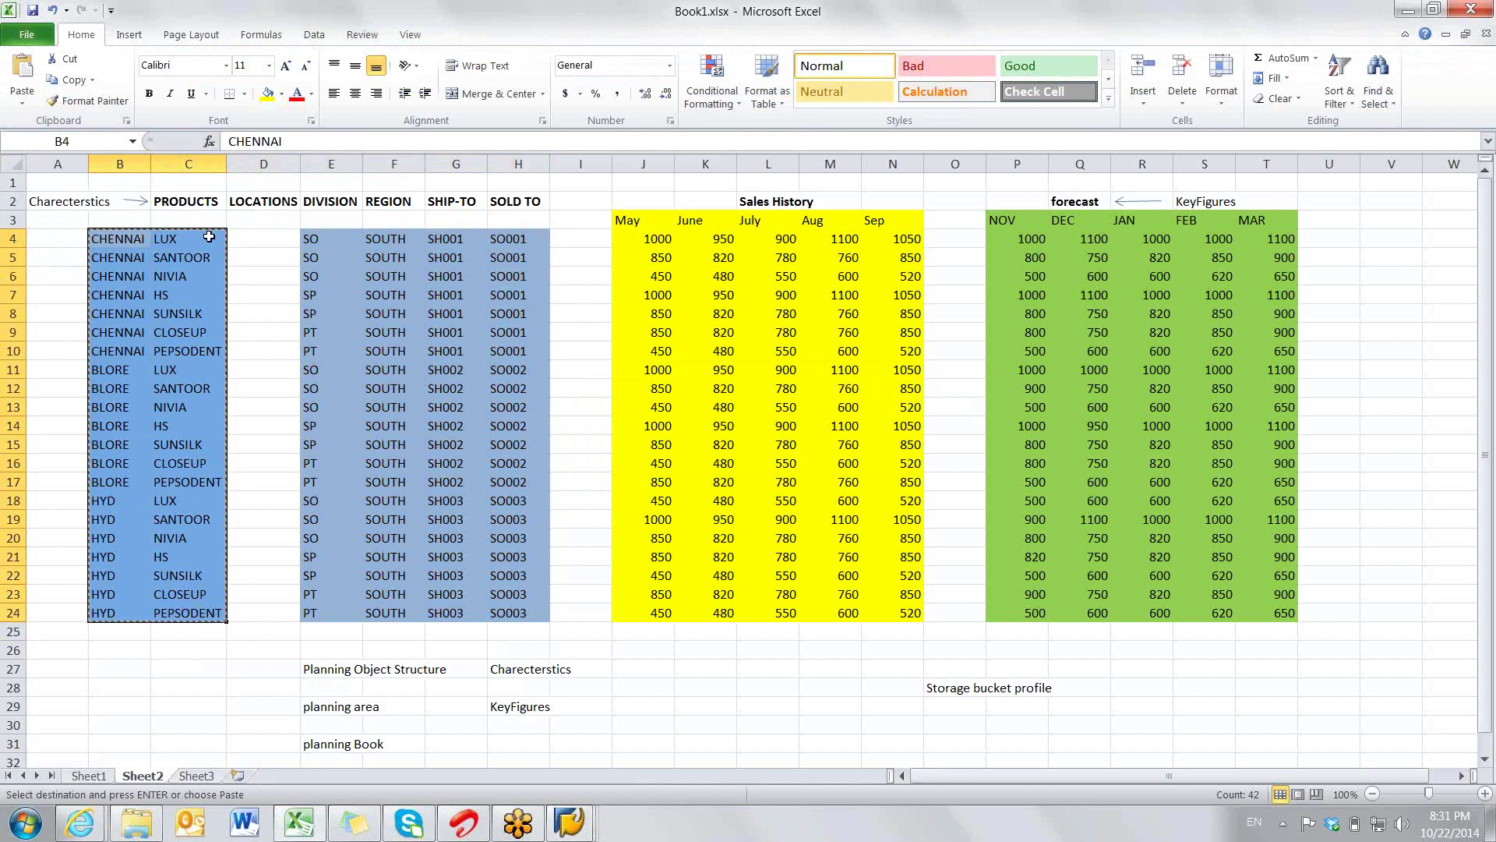
pyautogui.click(208, 237)
pyautogui.hotkey('alt', 'Tab')
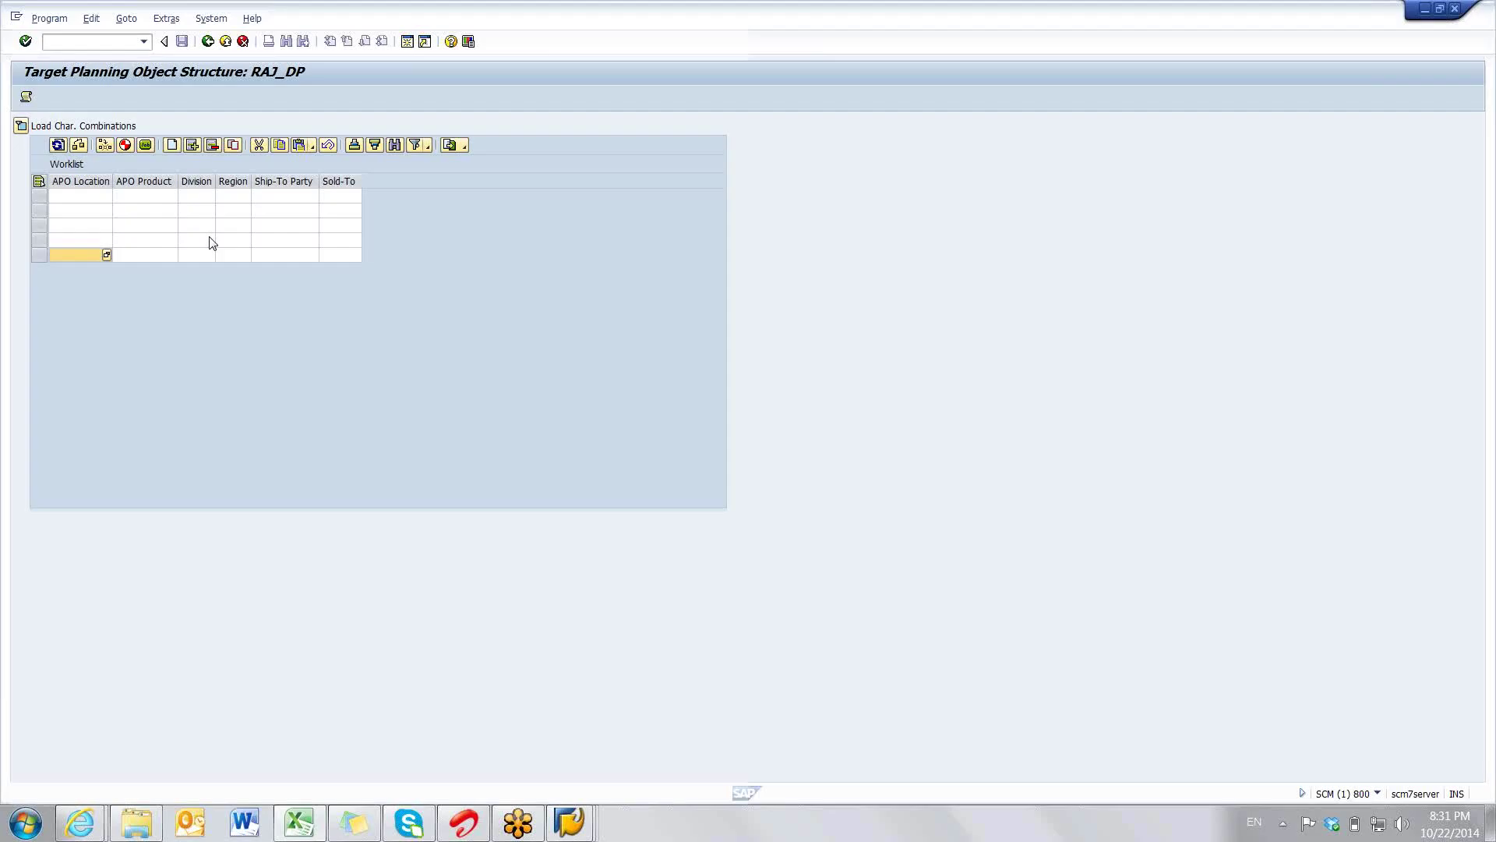
pyautogui.hotkey('alt', 'Tab')
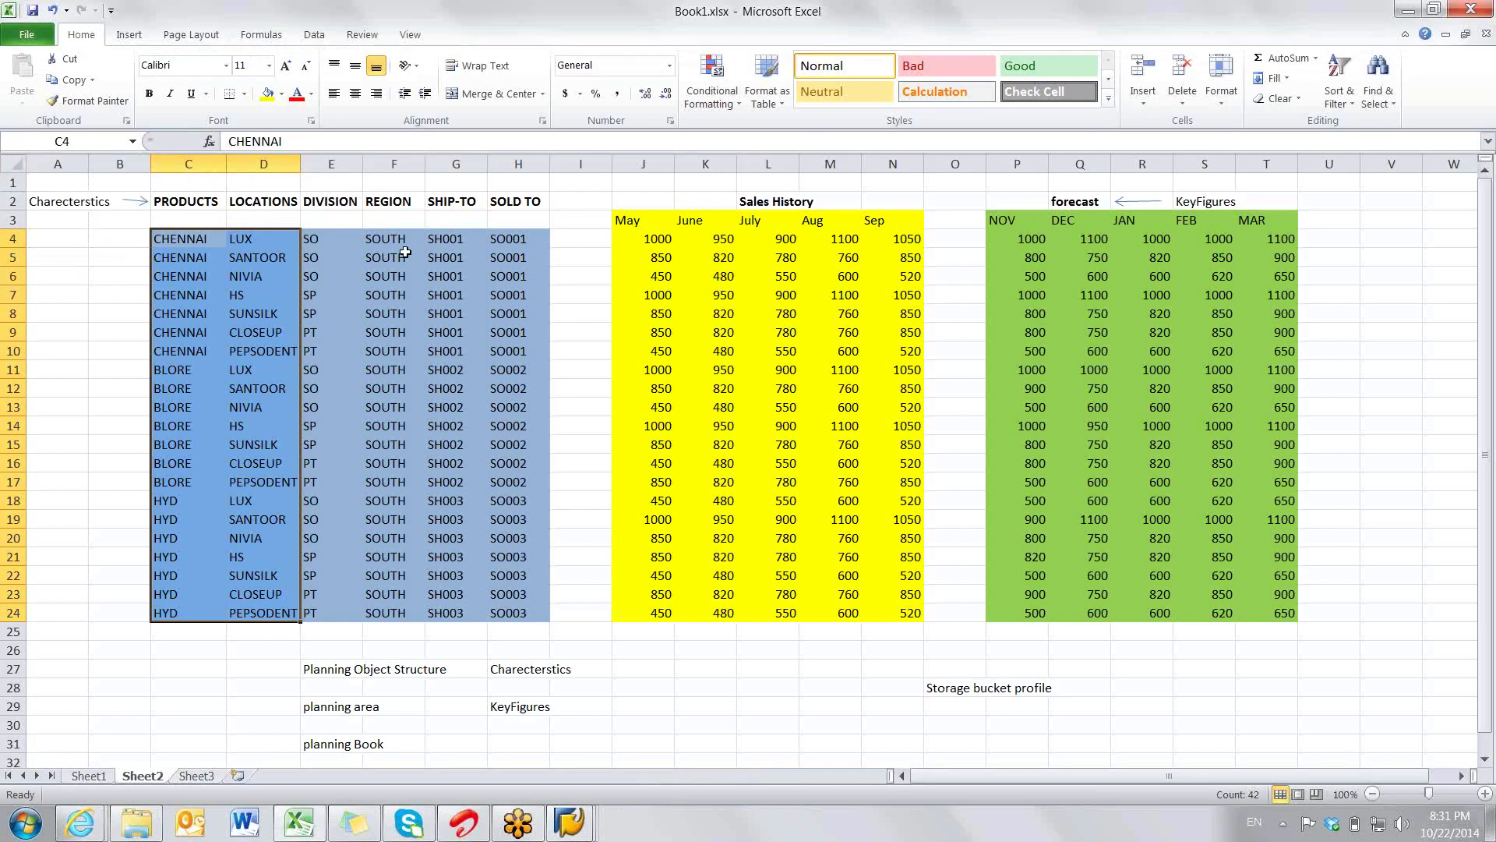
pyautogui.hotkey('alt', 'Tab')
pyautogui.hotkey('alt', 'Tab')
pyautogui.moveTo(178, 239); pyautogui.dragTo(519, 617)
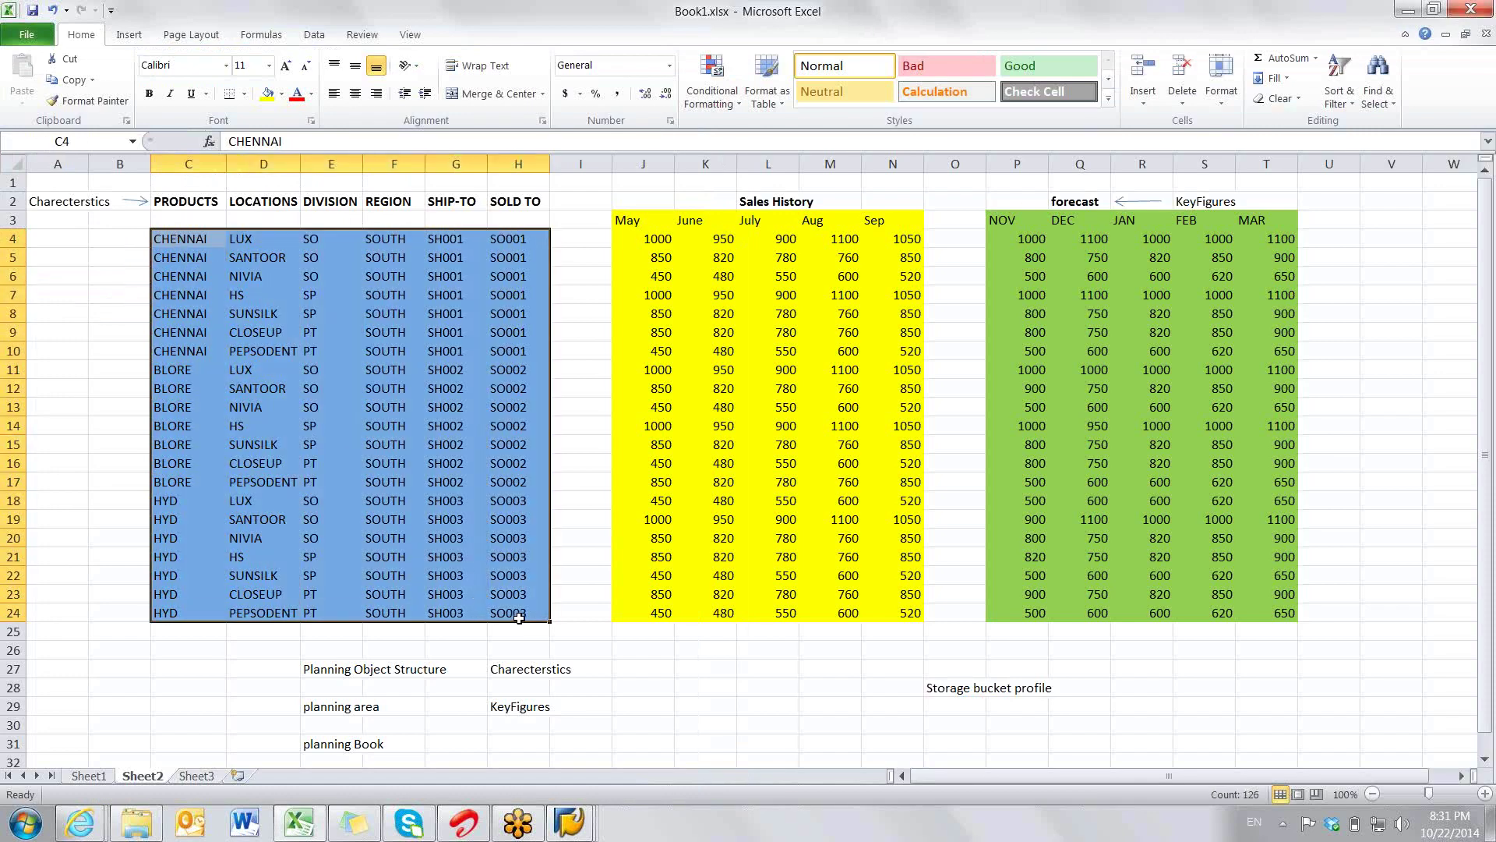
pyautogui.hotkey('ctrl', 'c')
pyautogui.hotkey('alt', 'Tab')
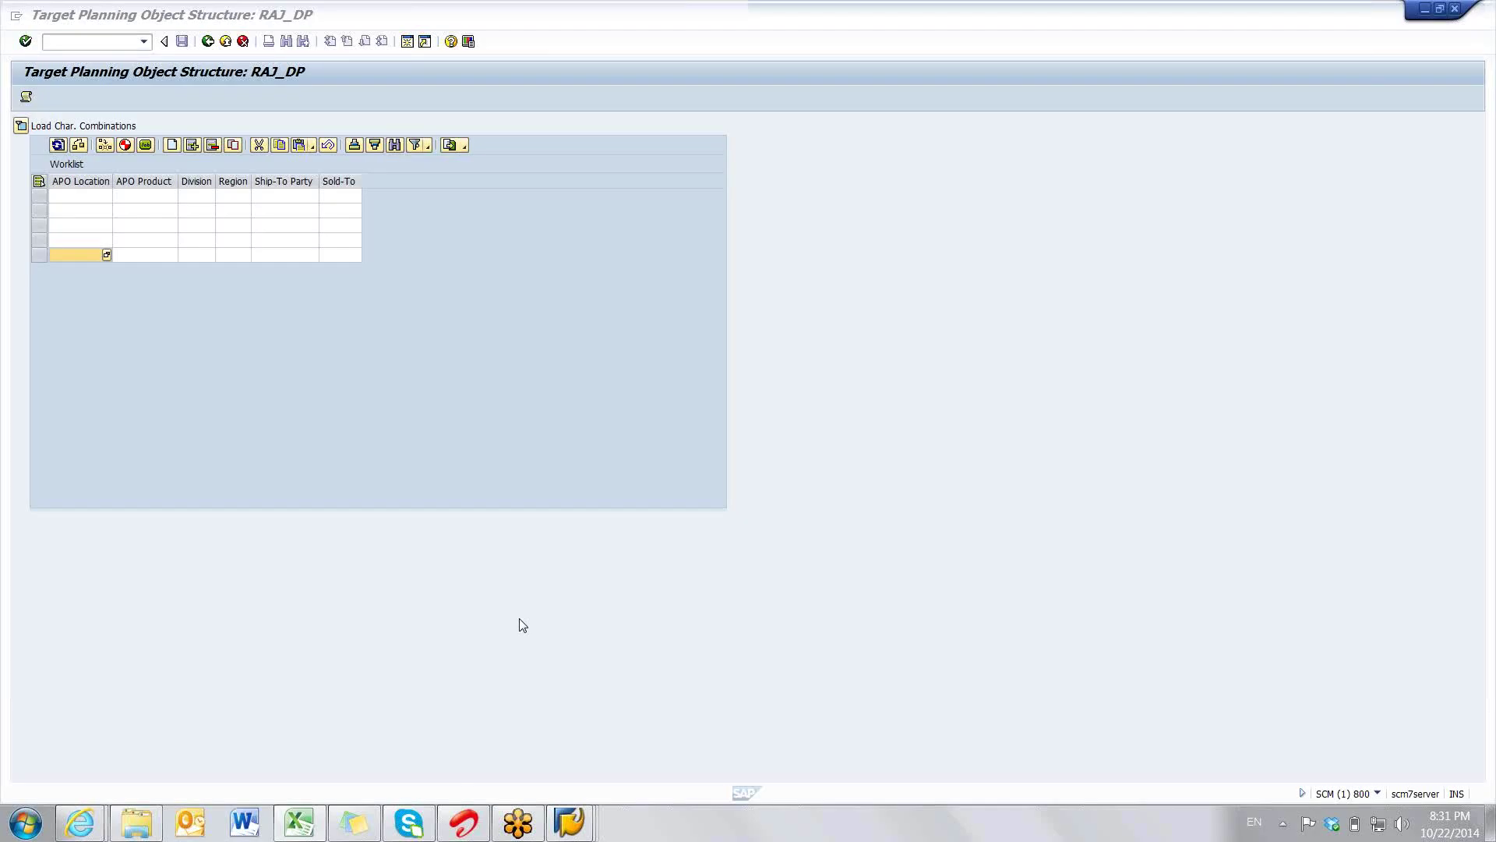
# - Paste the 21 combinations at the first APO Location cell and select all worklist rows
pyautogui.click(92, 199)
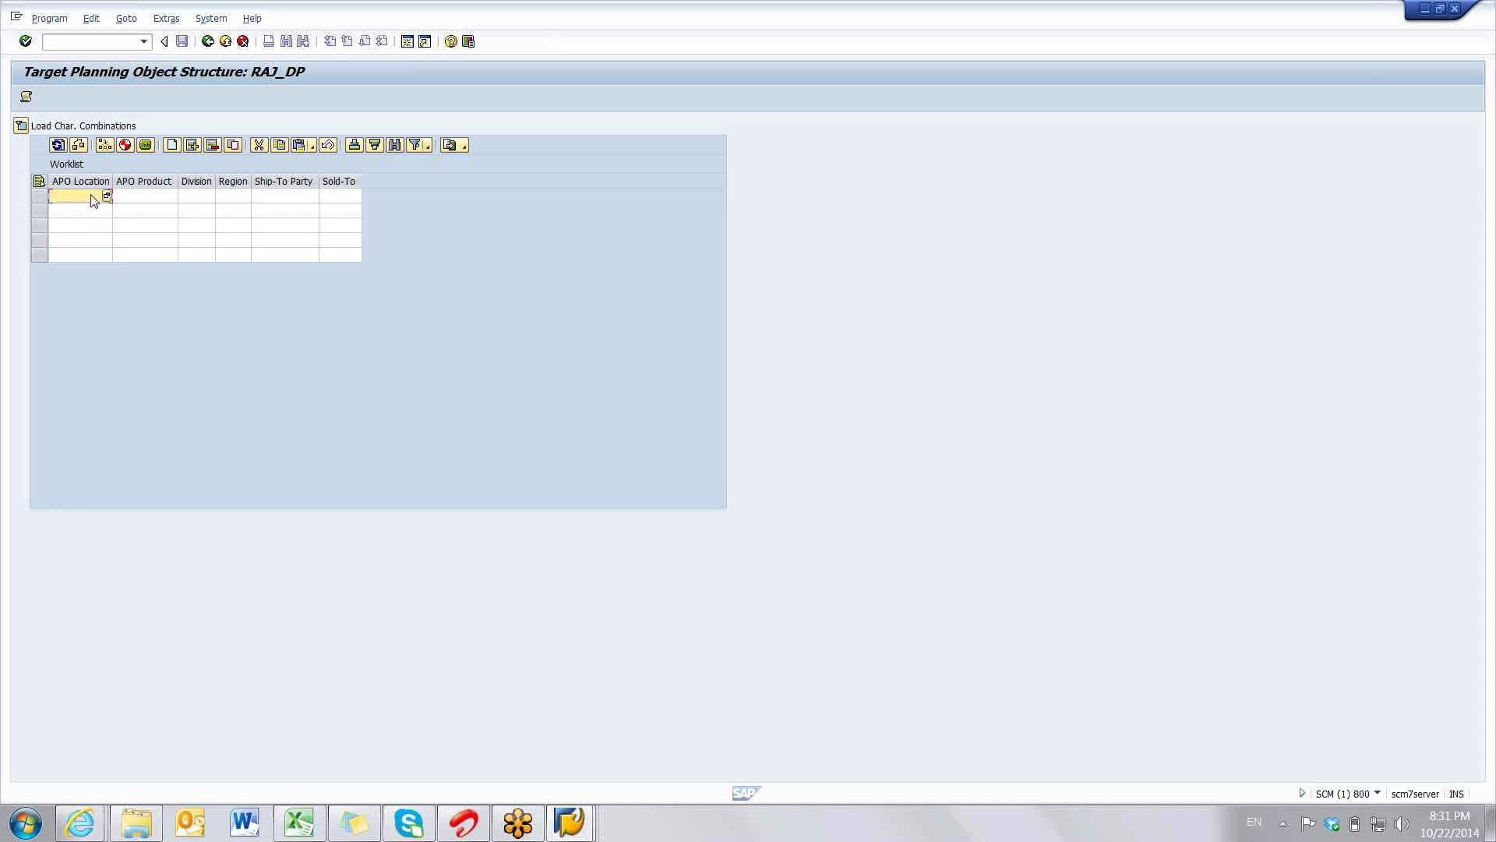
pyautogui.hotkey('ctrl', 'v')
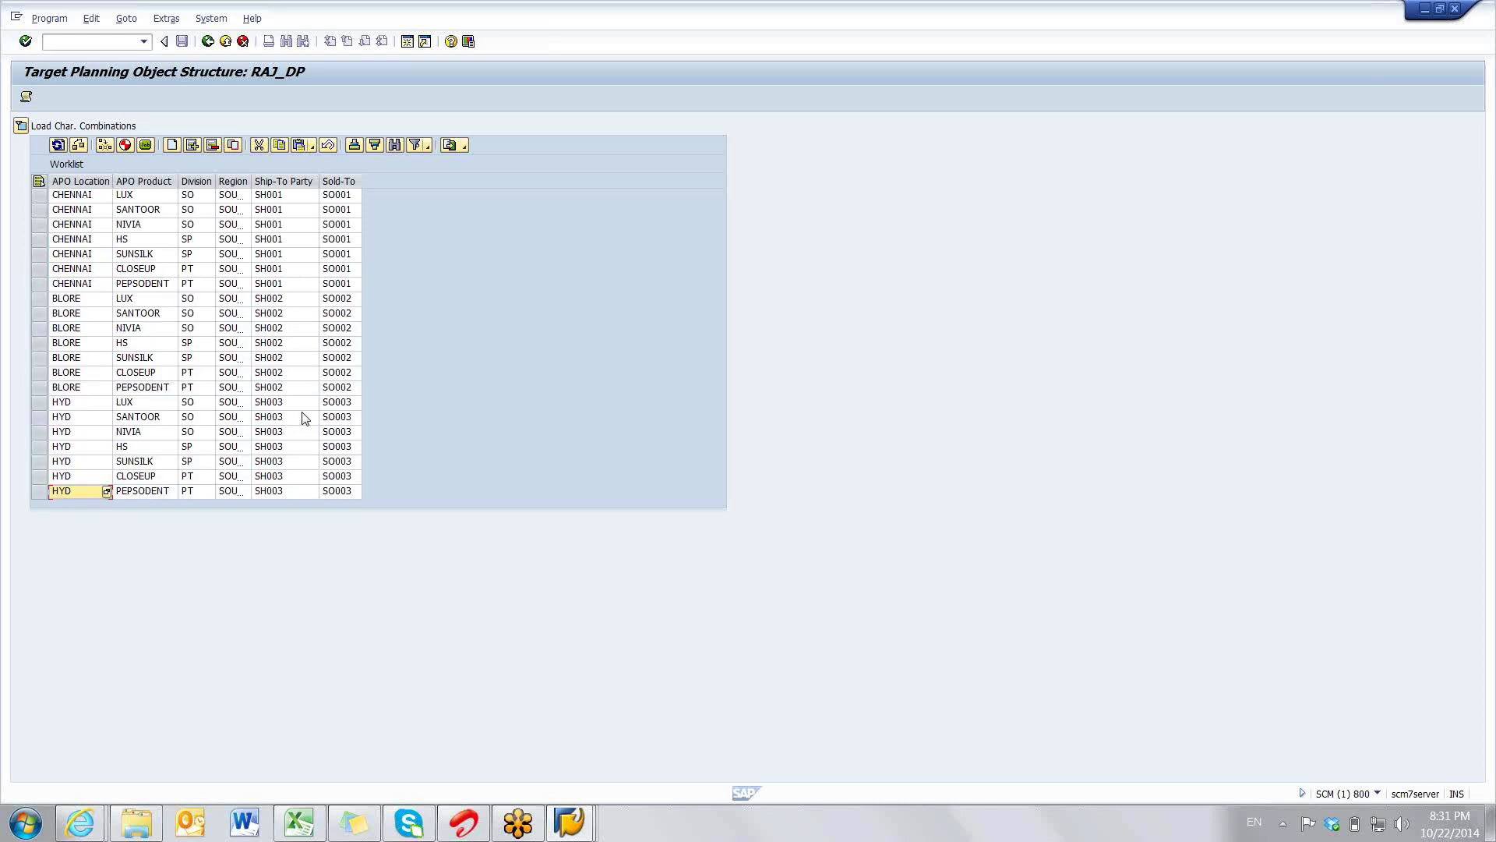
pyautogui.click(39, 182)
pyautogui.click(39, 182)
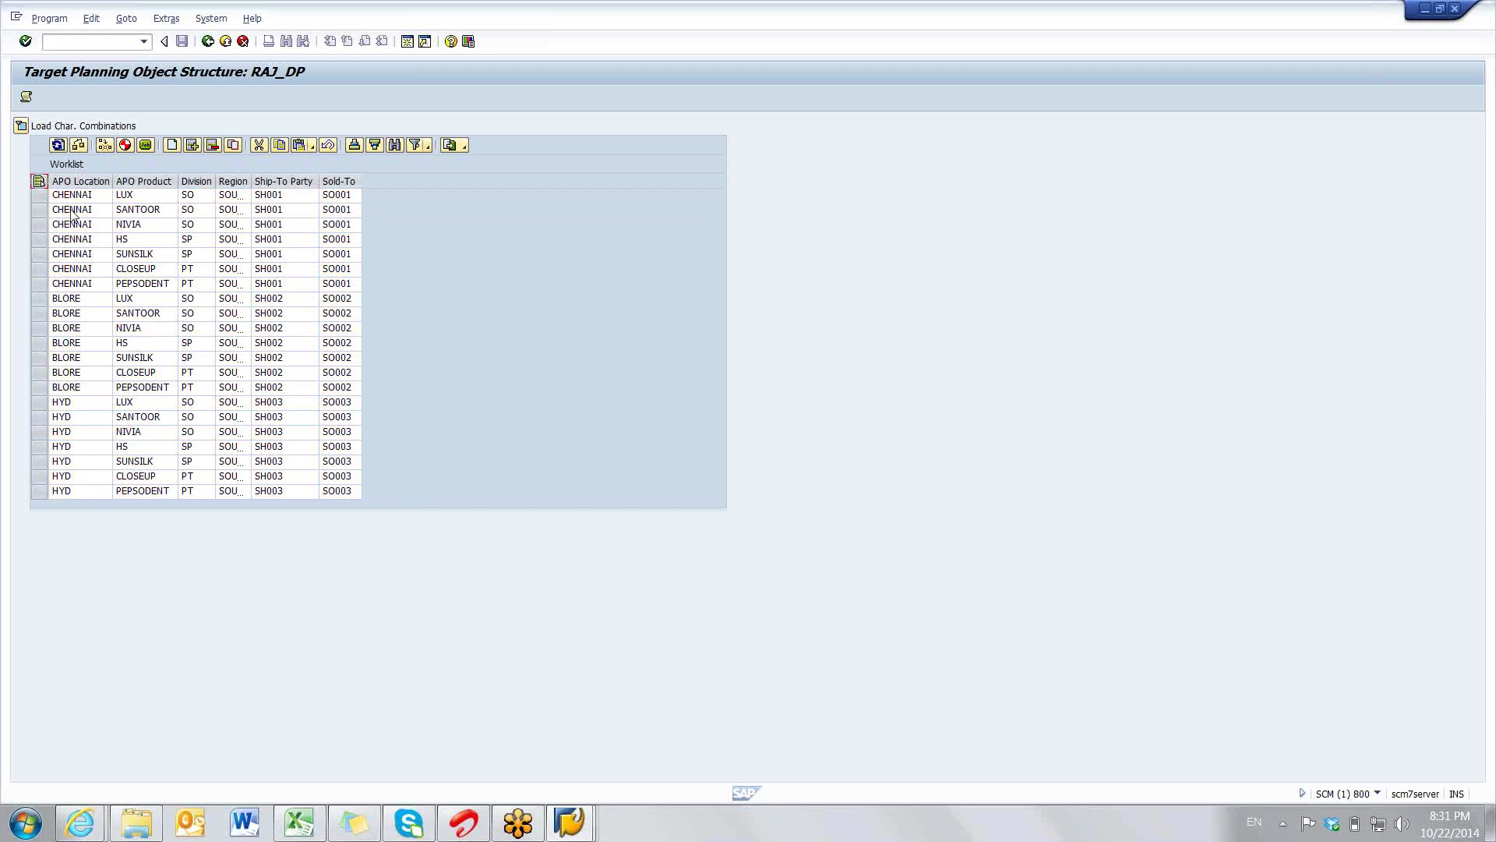
pyautogui.click(39, 182)
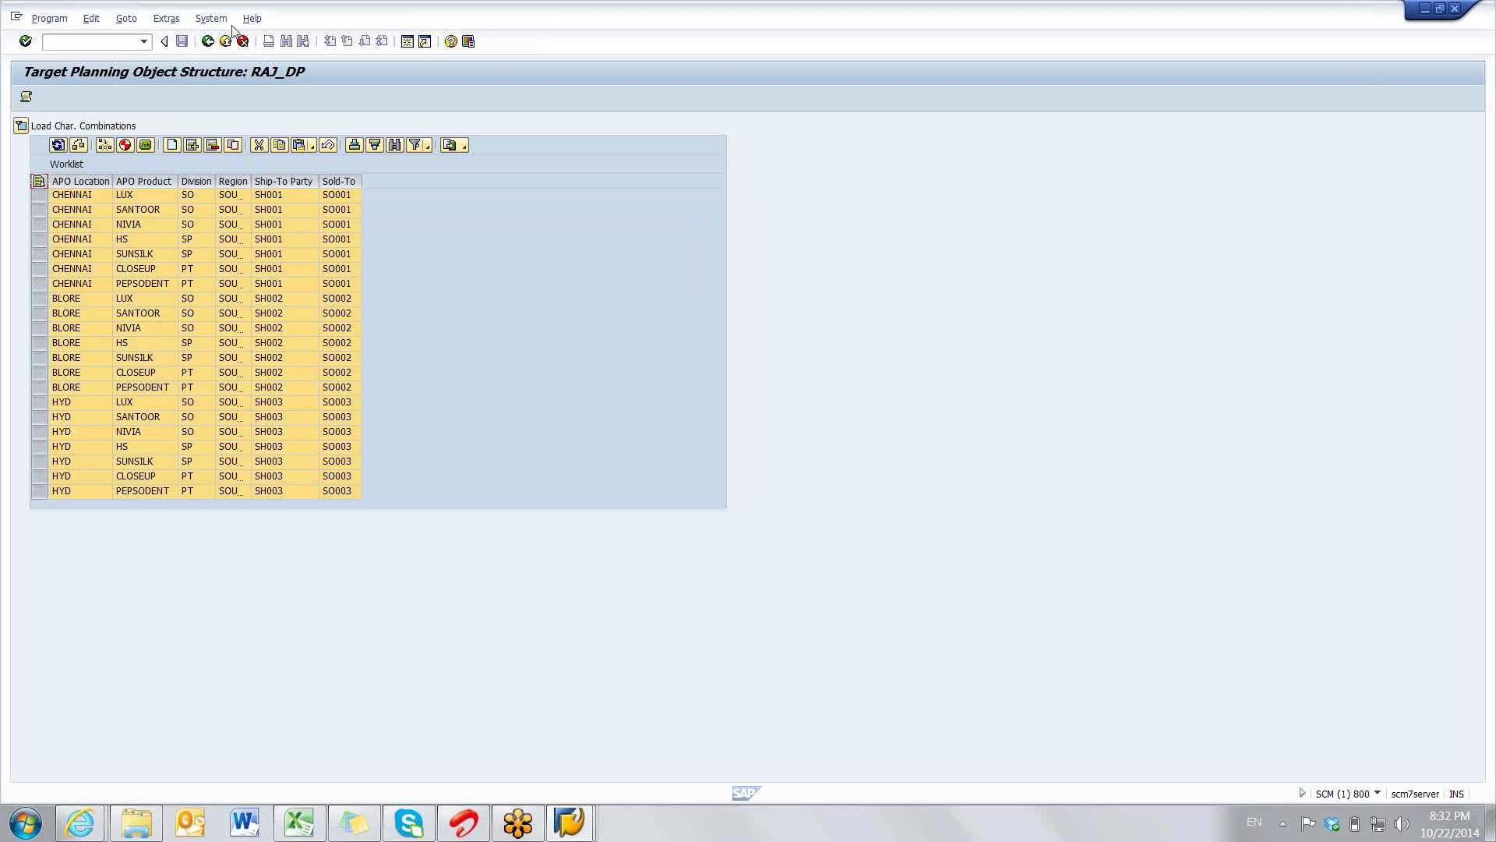
# - Generate characteristic combinations from the selected worklist rows
pyautogui.click(125, 145)
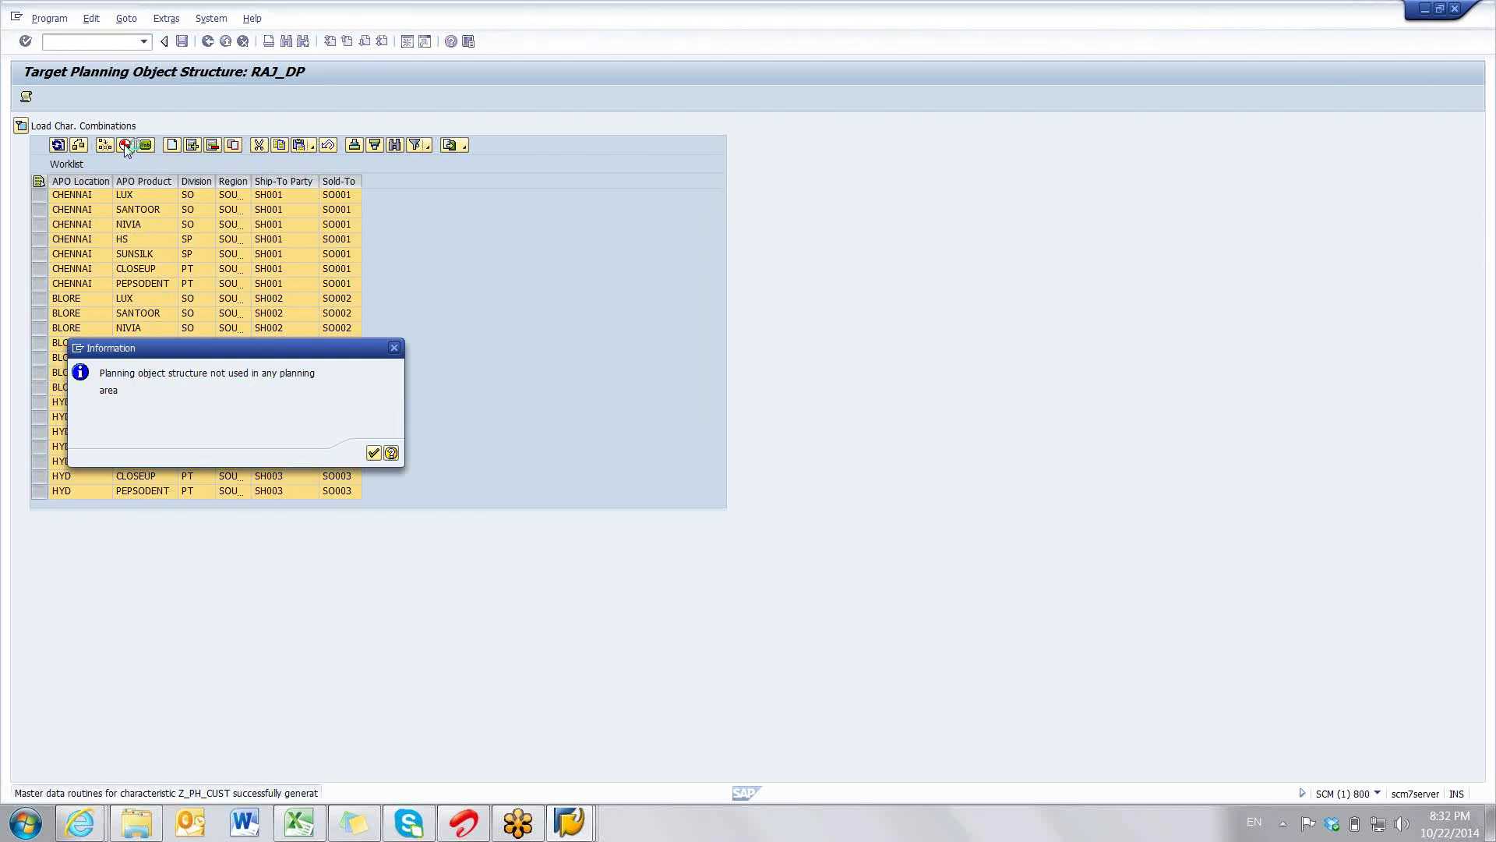
# - Acknowledge the planning-area information notice to list the new combinations
pyautogui.press('Return')
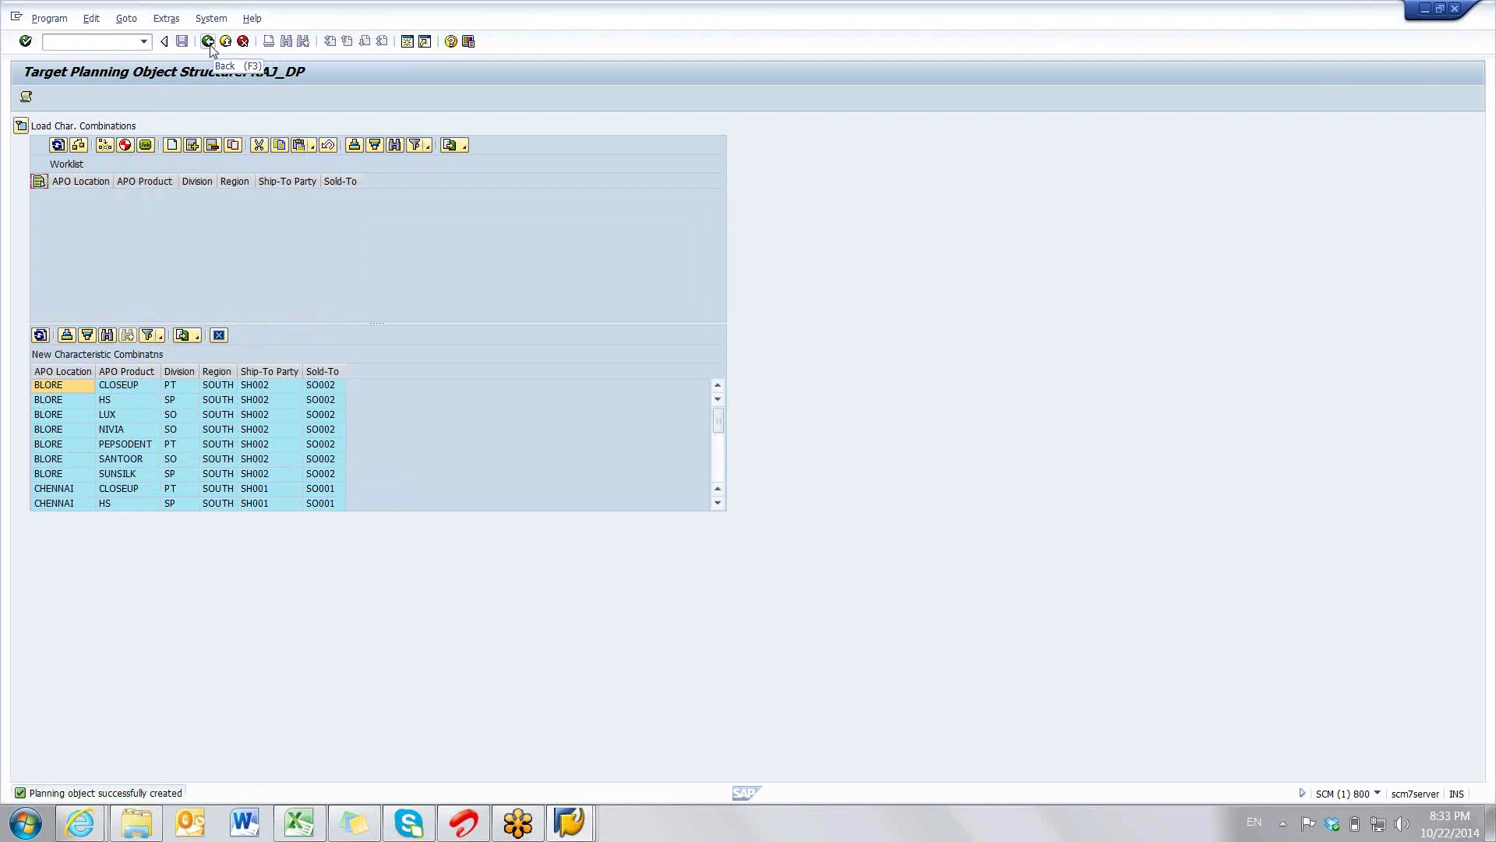
# - Back out to the main menu, open /SAPAPO/MSDP_ADMIN, and select planning area RAJ_PA
pyautogui.click(209, 41)
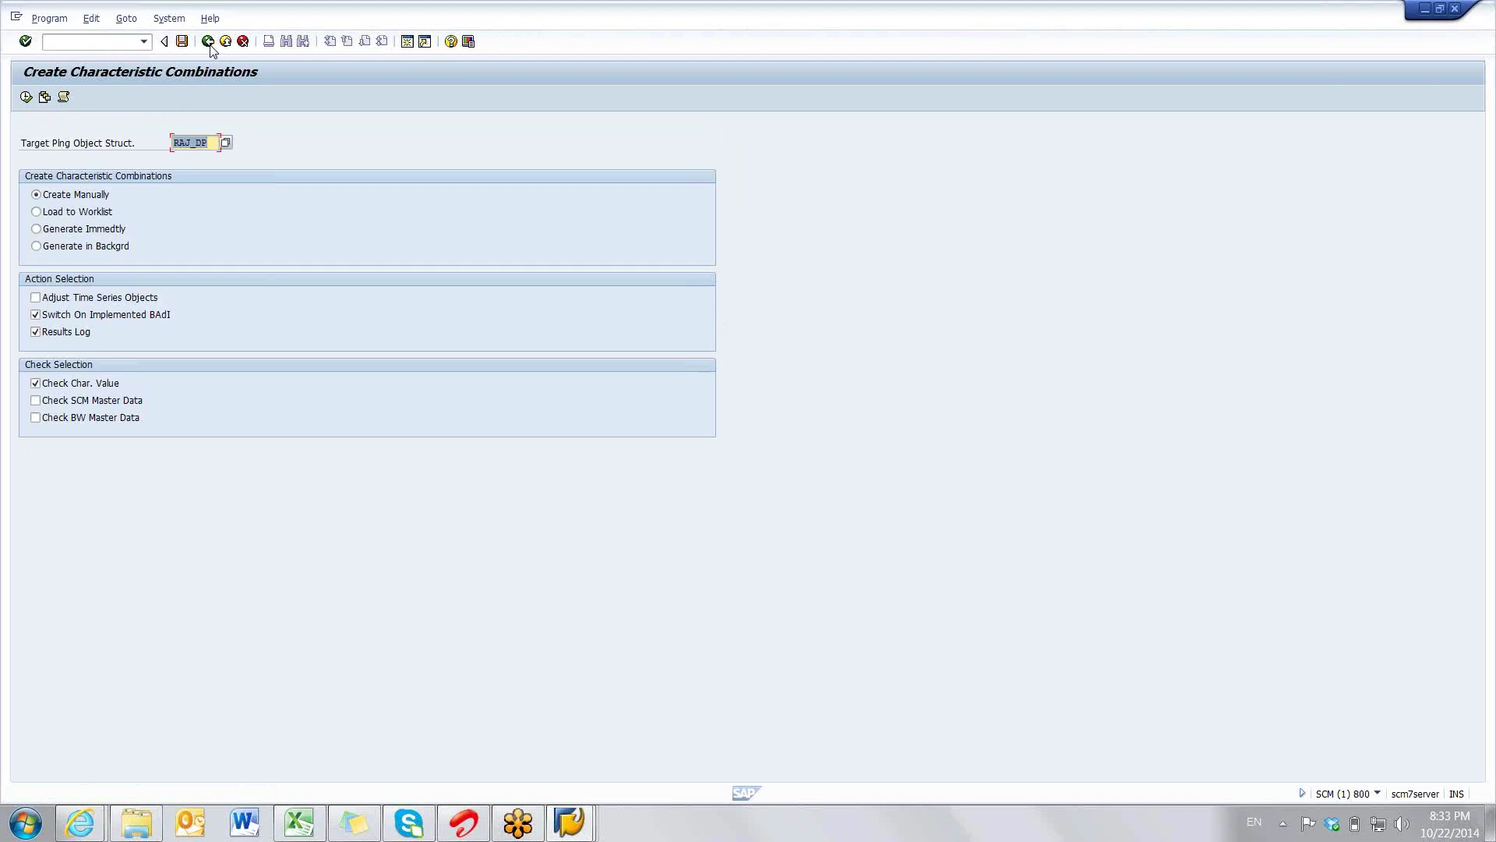
pyautogui.click(208, 42)
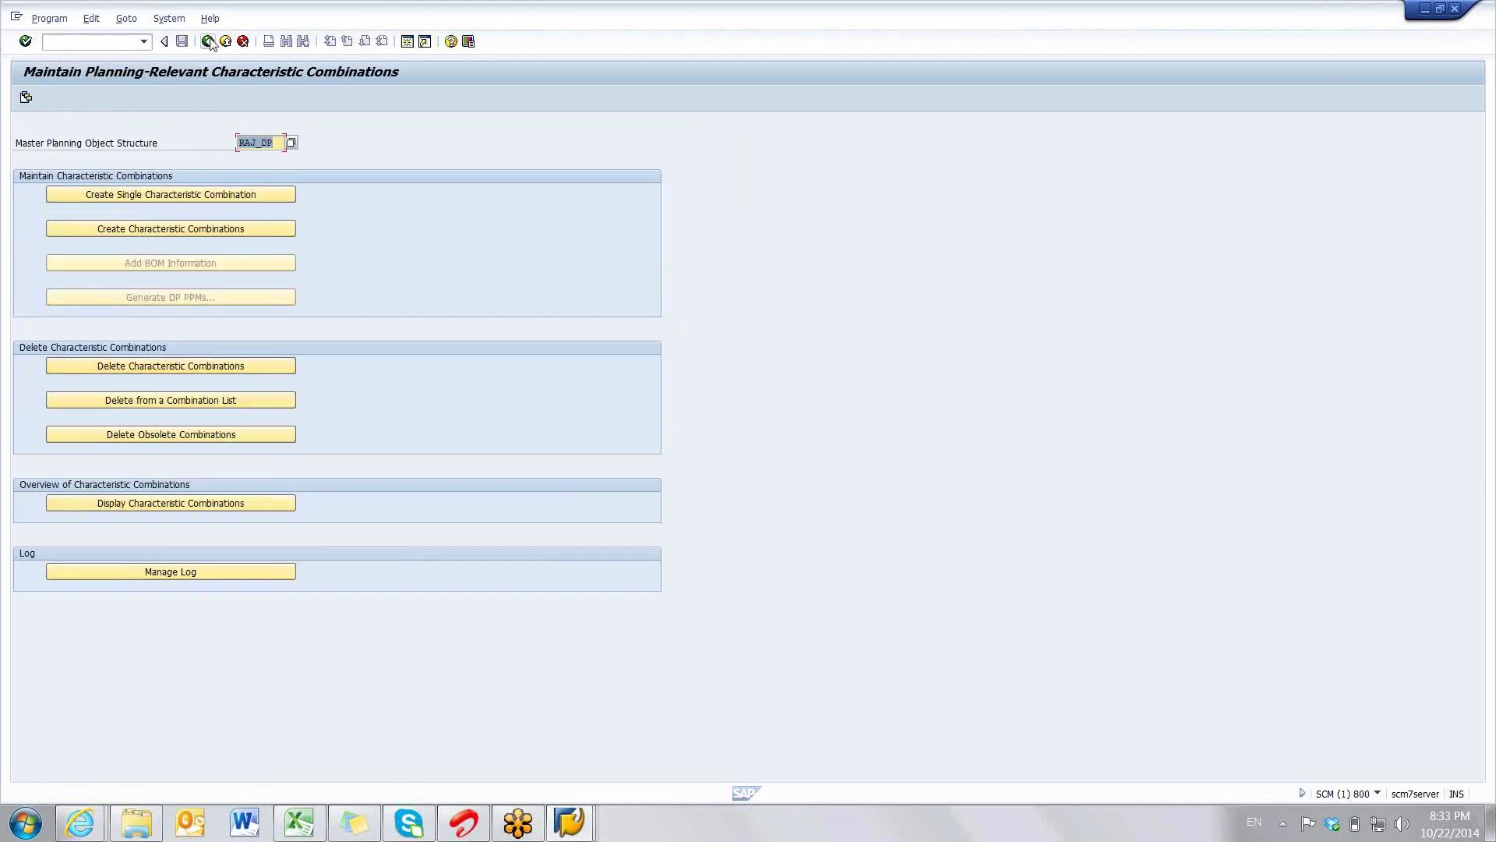
pyautogui.click(209, 42)
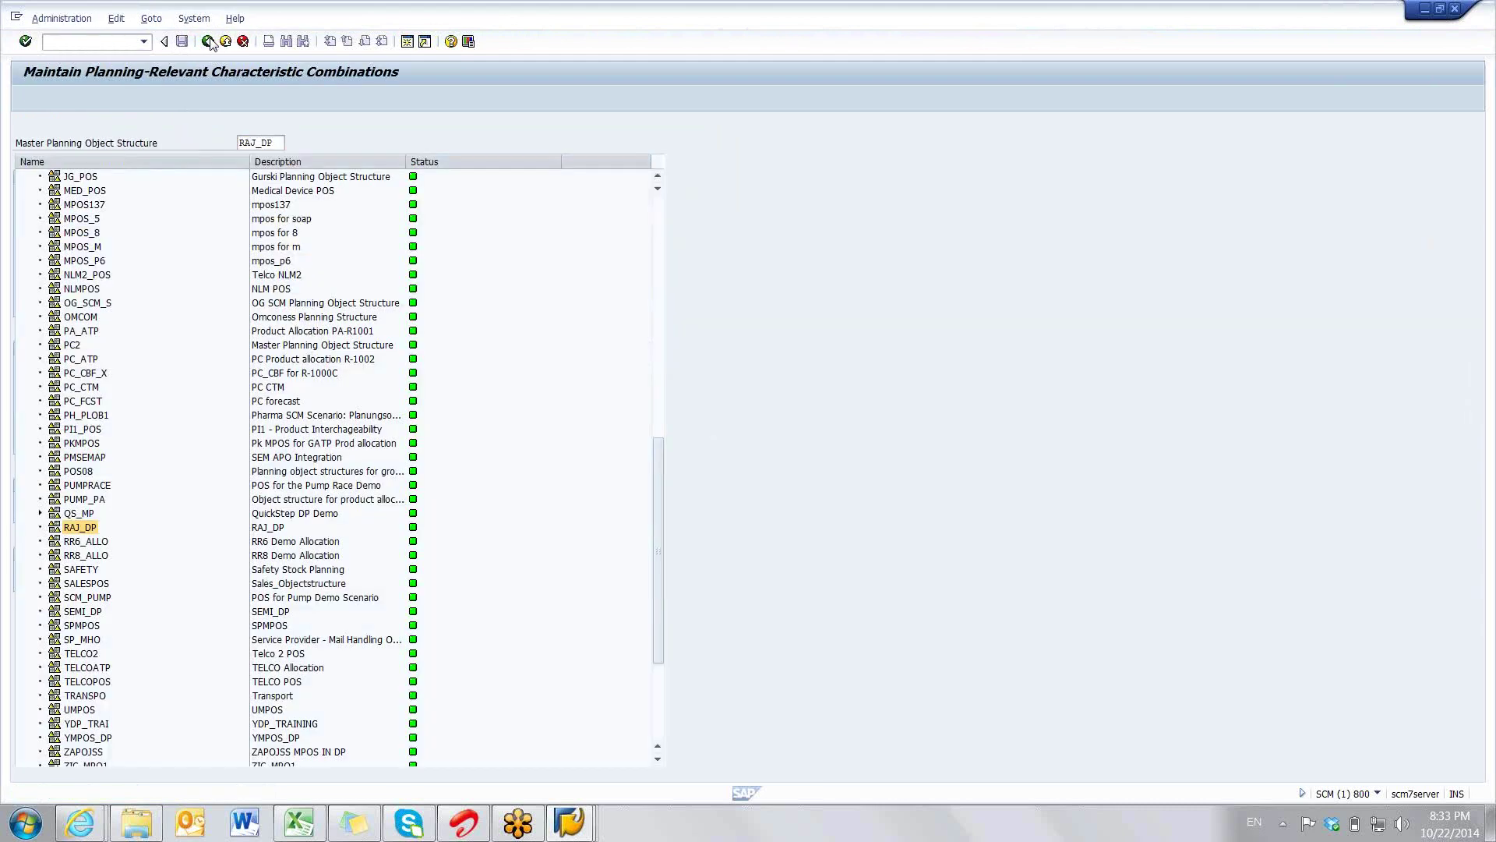
pyautogui.click(209, 42)
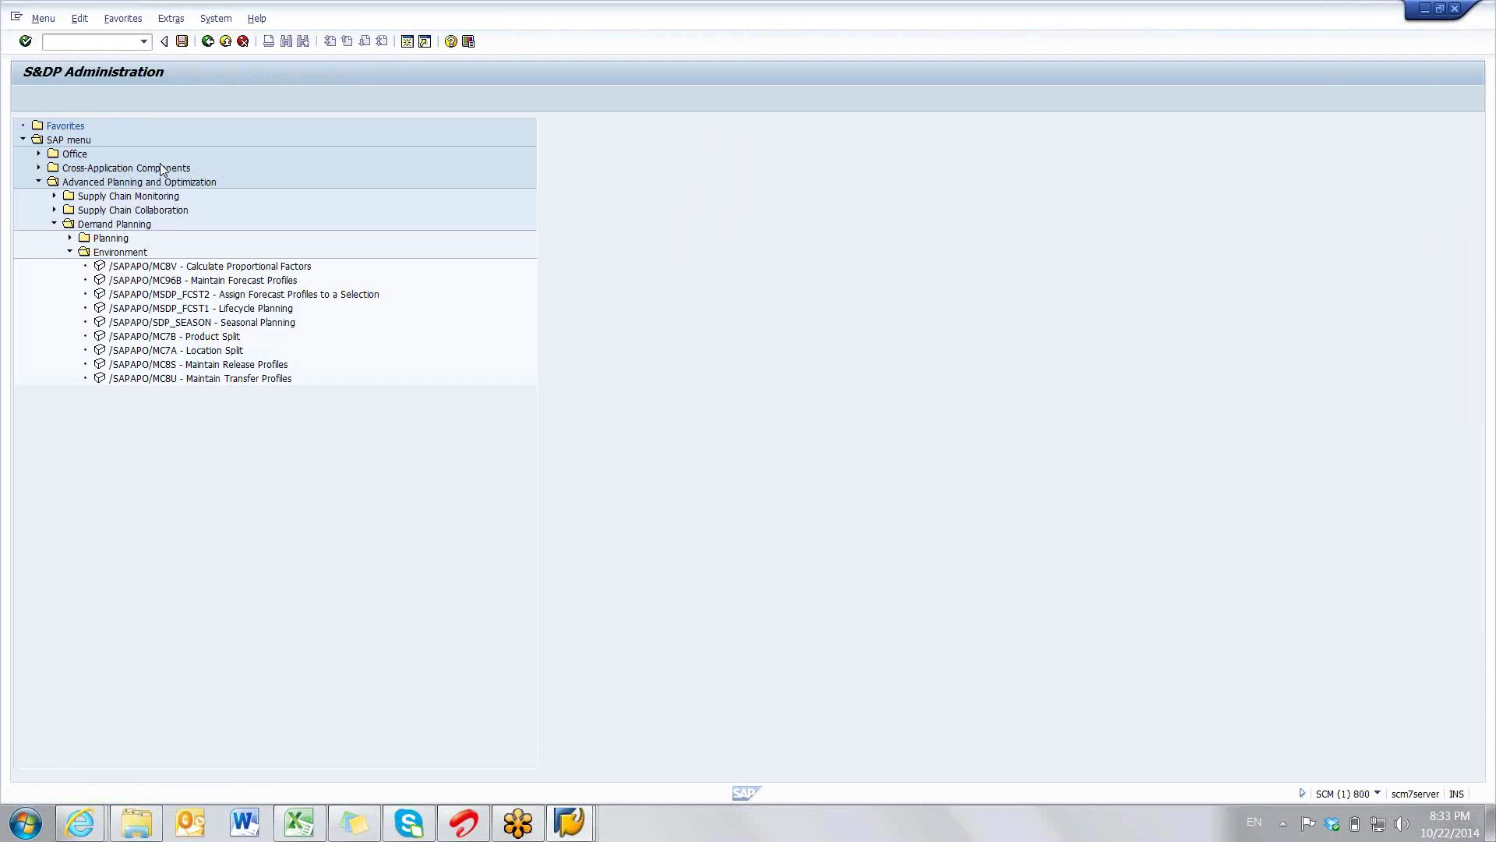
pyautogui.doubleClick(203, 392)
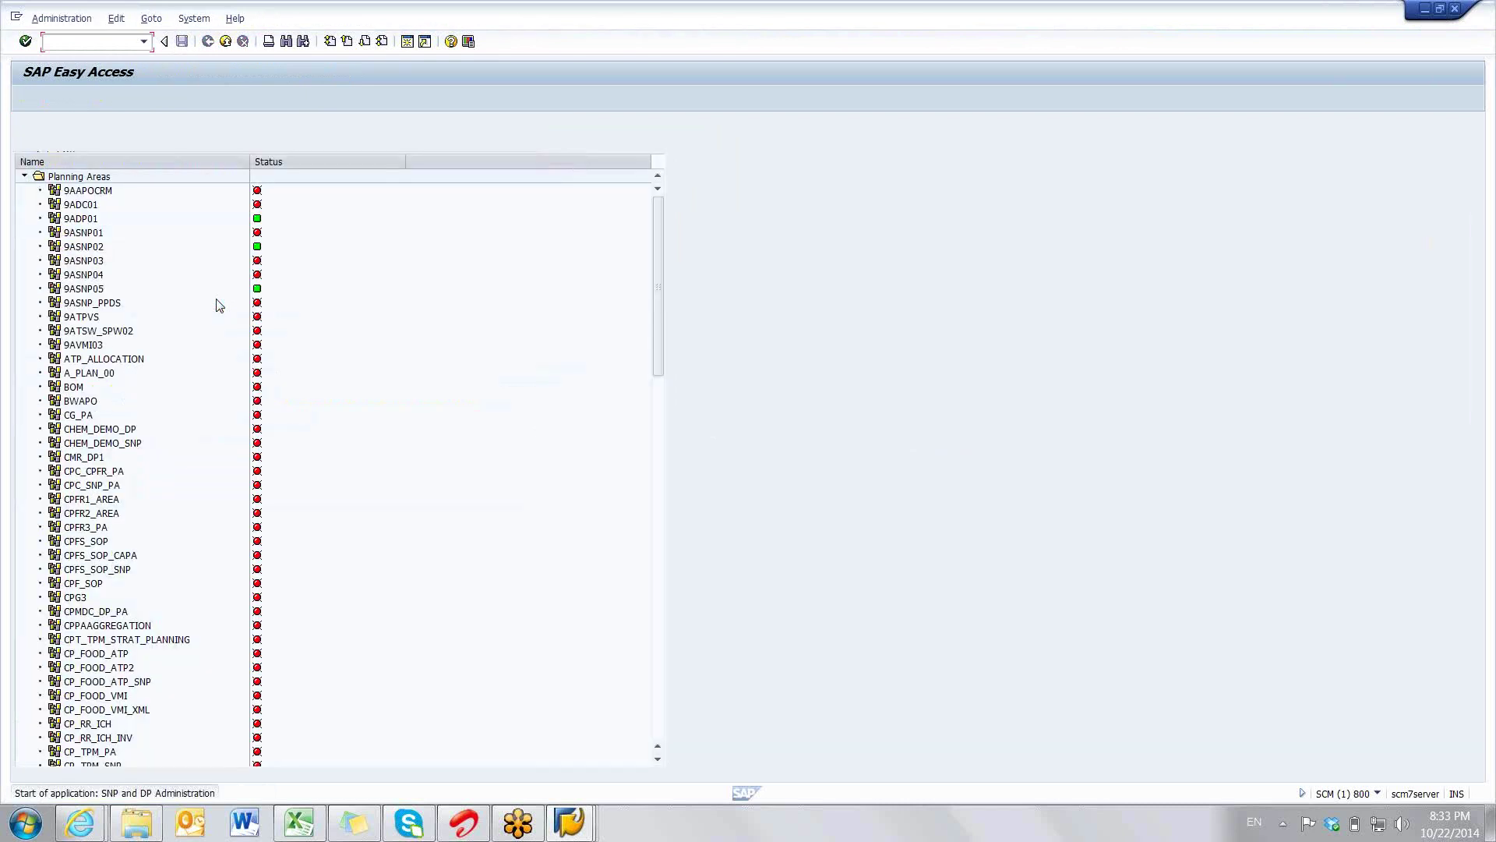
pyautogui.moveTo(657, 282); pyautogui.dragTo(670, 565)
pyautogui.click(77, 555)
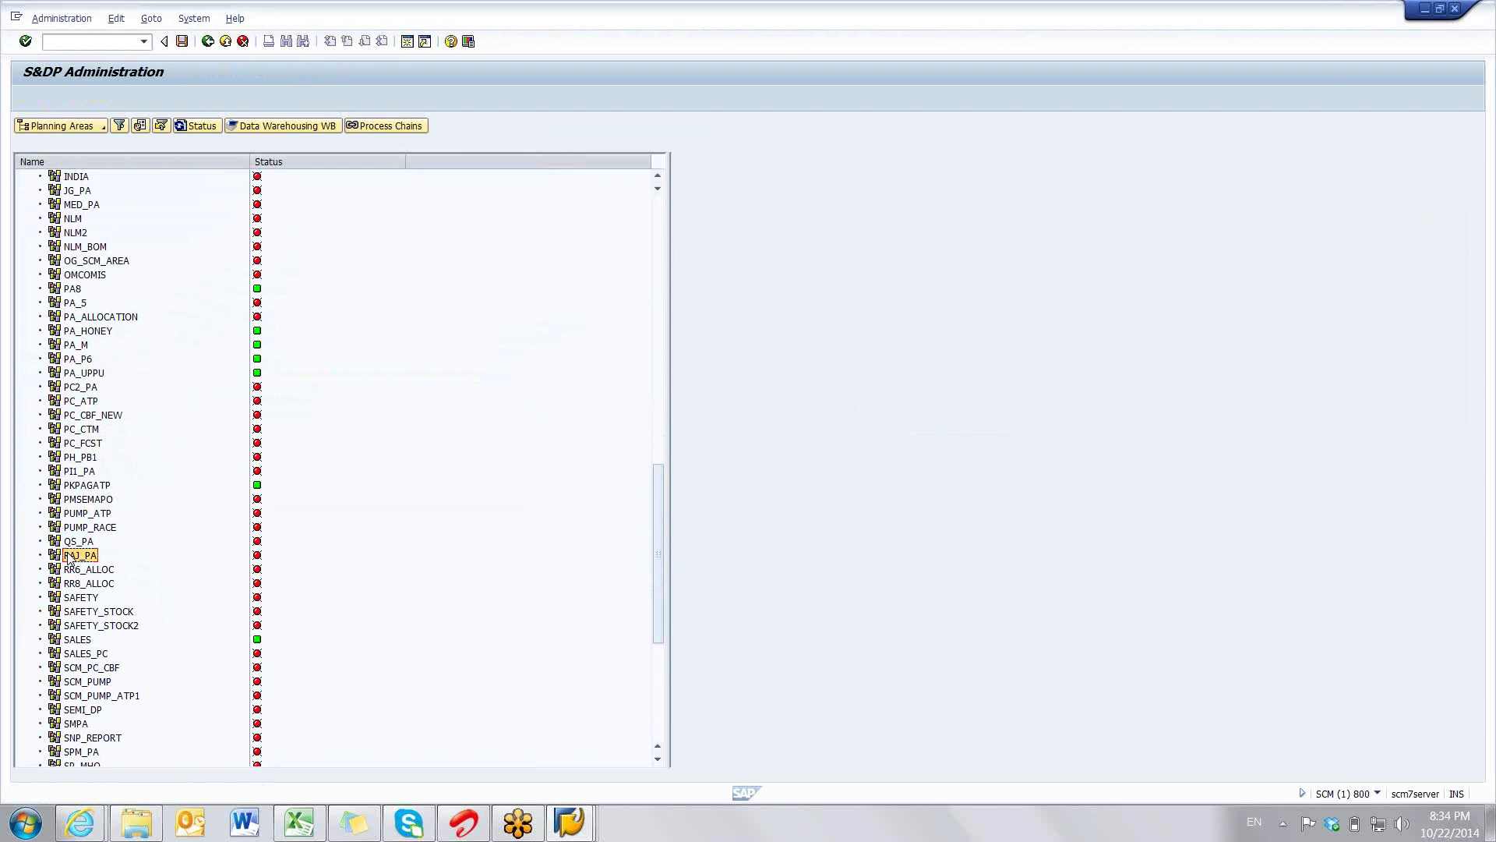
# - Create time series objects for RAJ_PA version 000, dated 01.01.2012 to 31.12.2016
pyautogui.rightClick(78, 555)
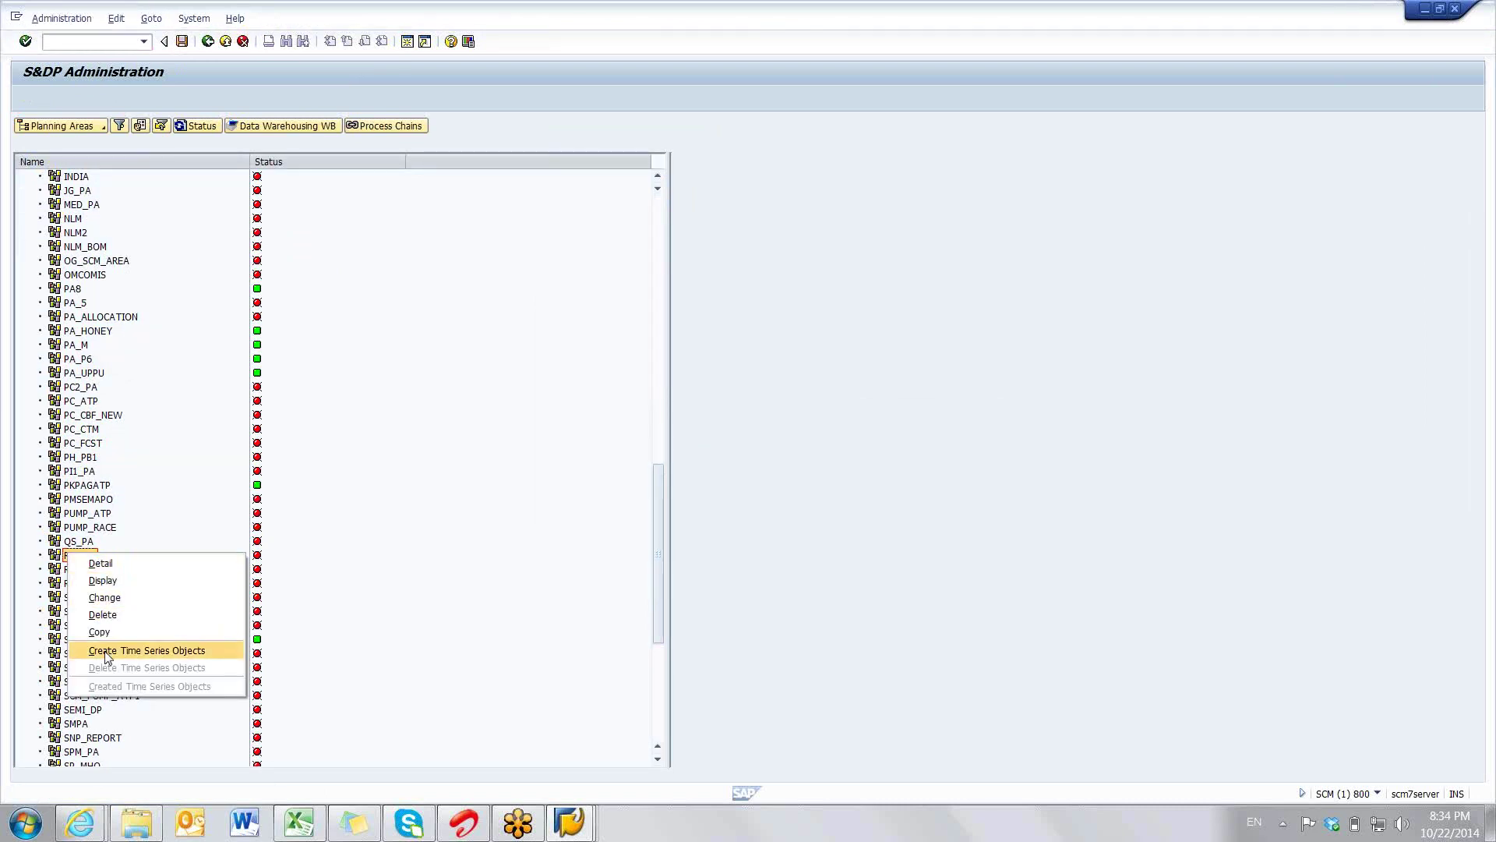
pyautogui.click(132, 652)
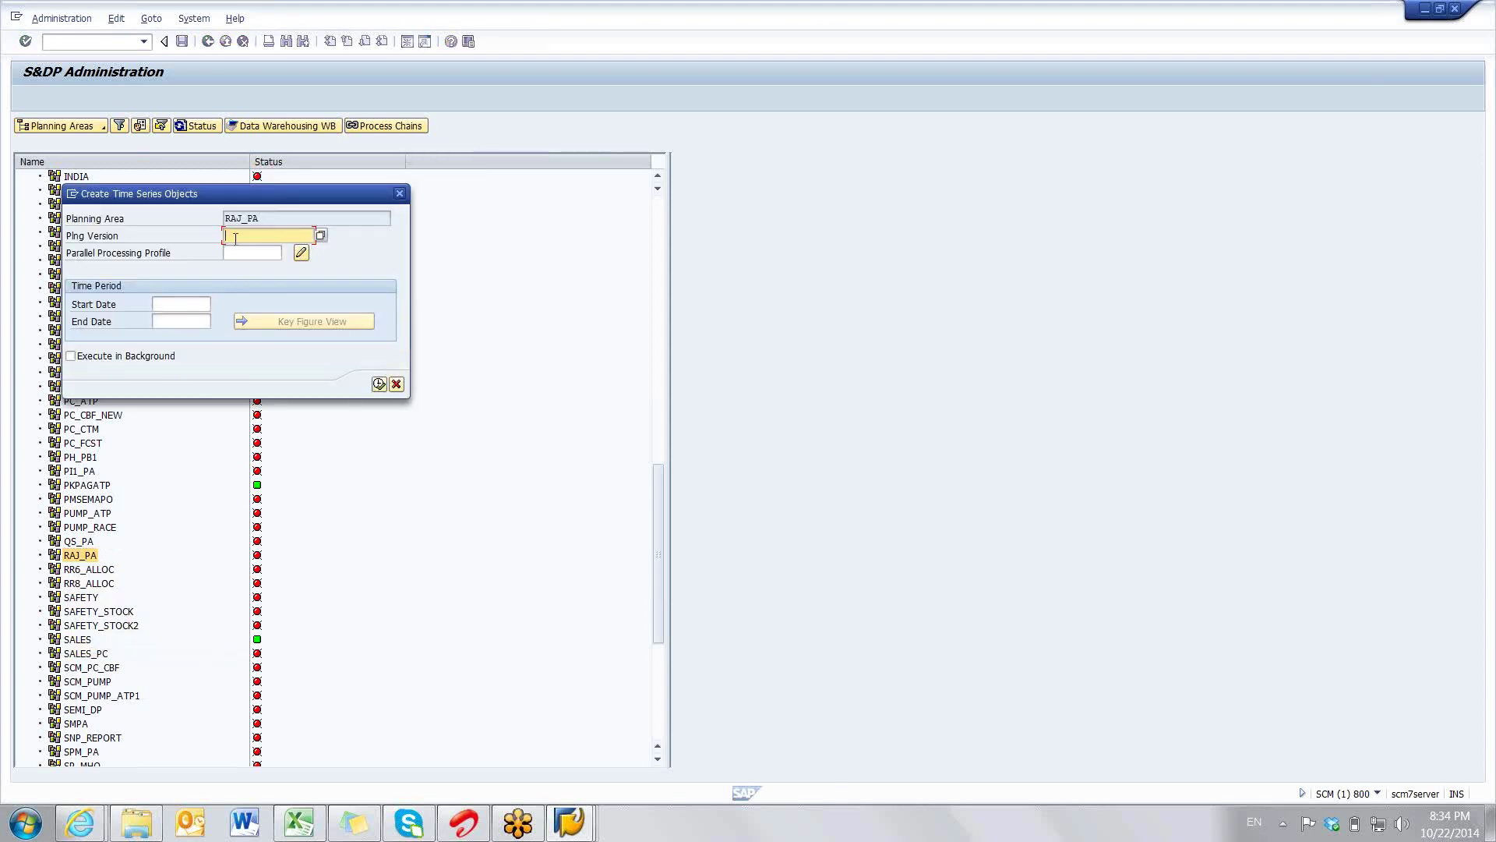
pyautogui.write('000')
pyautogui.click(190, 299)
pyautogui.write('01012012')
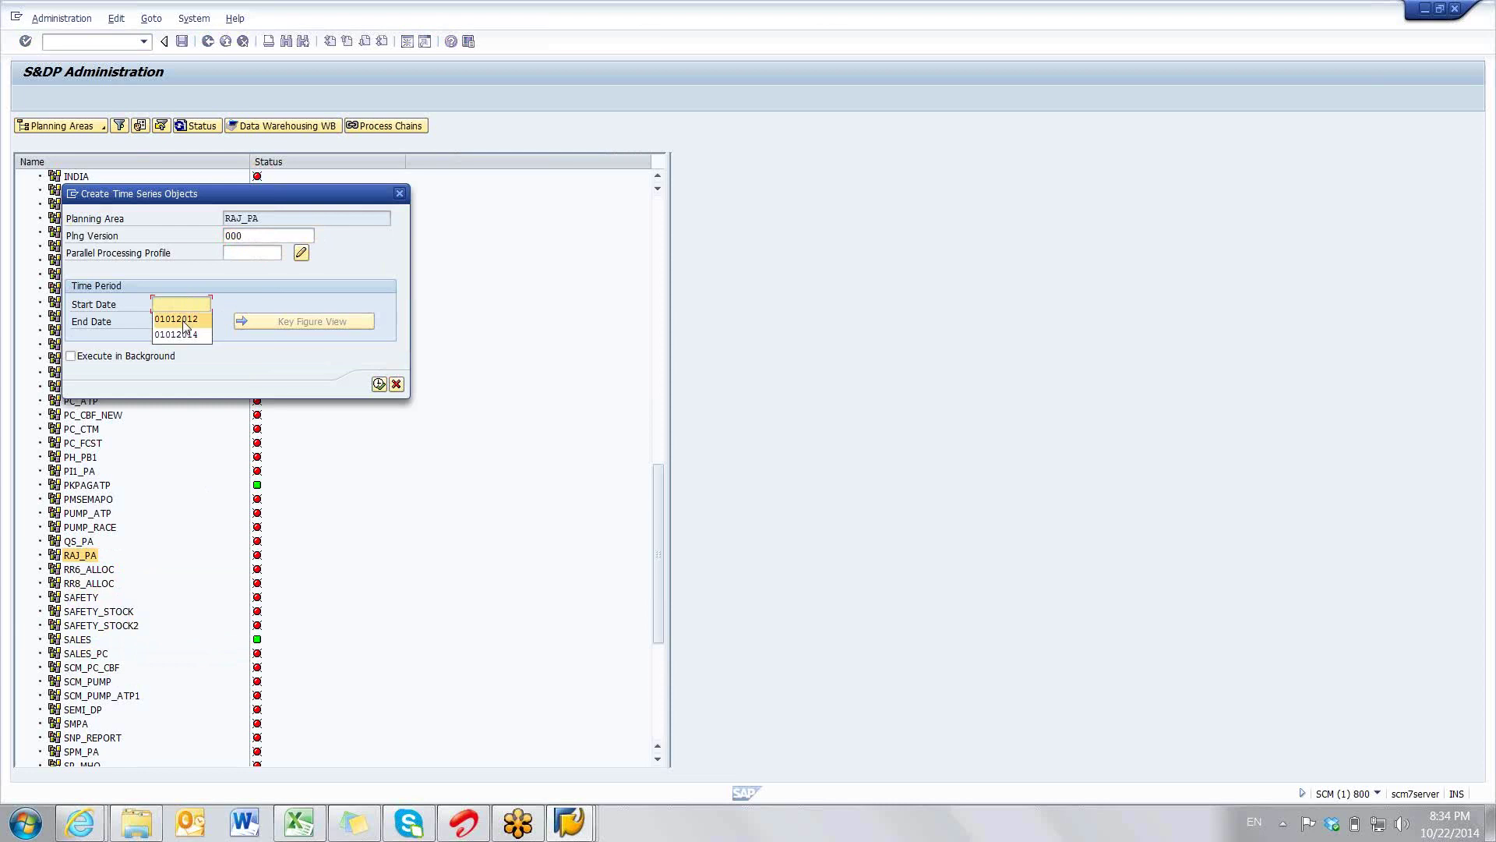
pyautogui.click(184, 321)
pyautogui.click(187, 341)
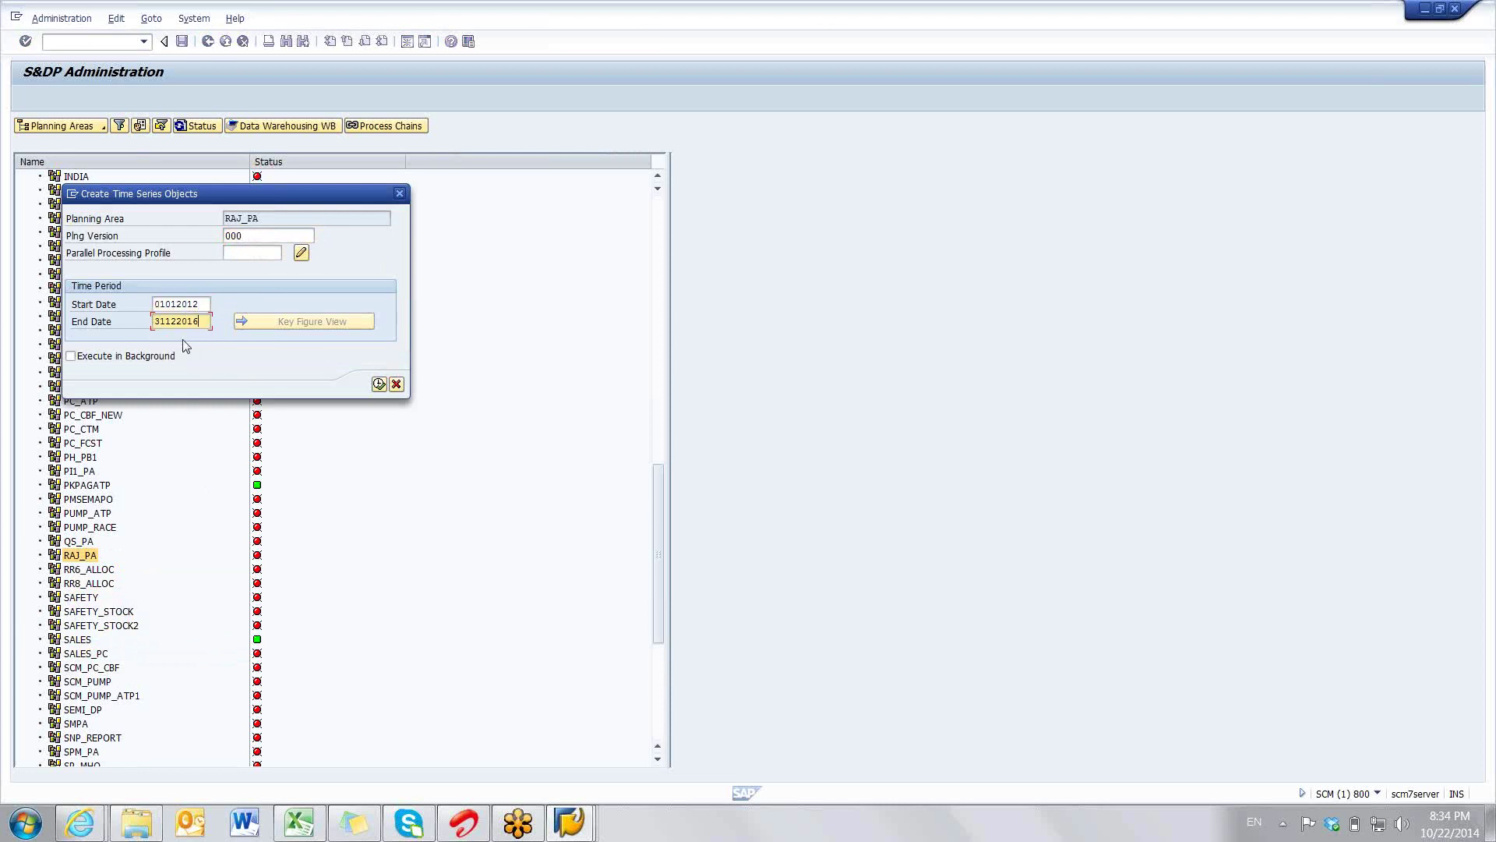
pyautogui.press('Return')
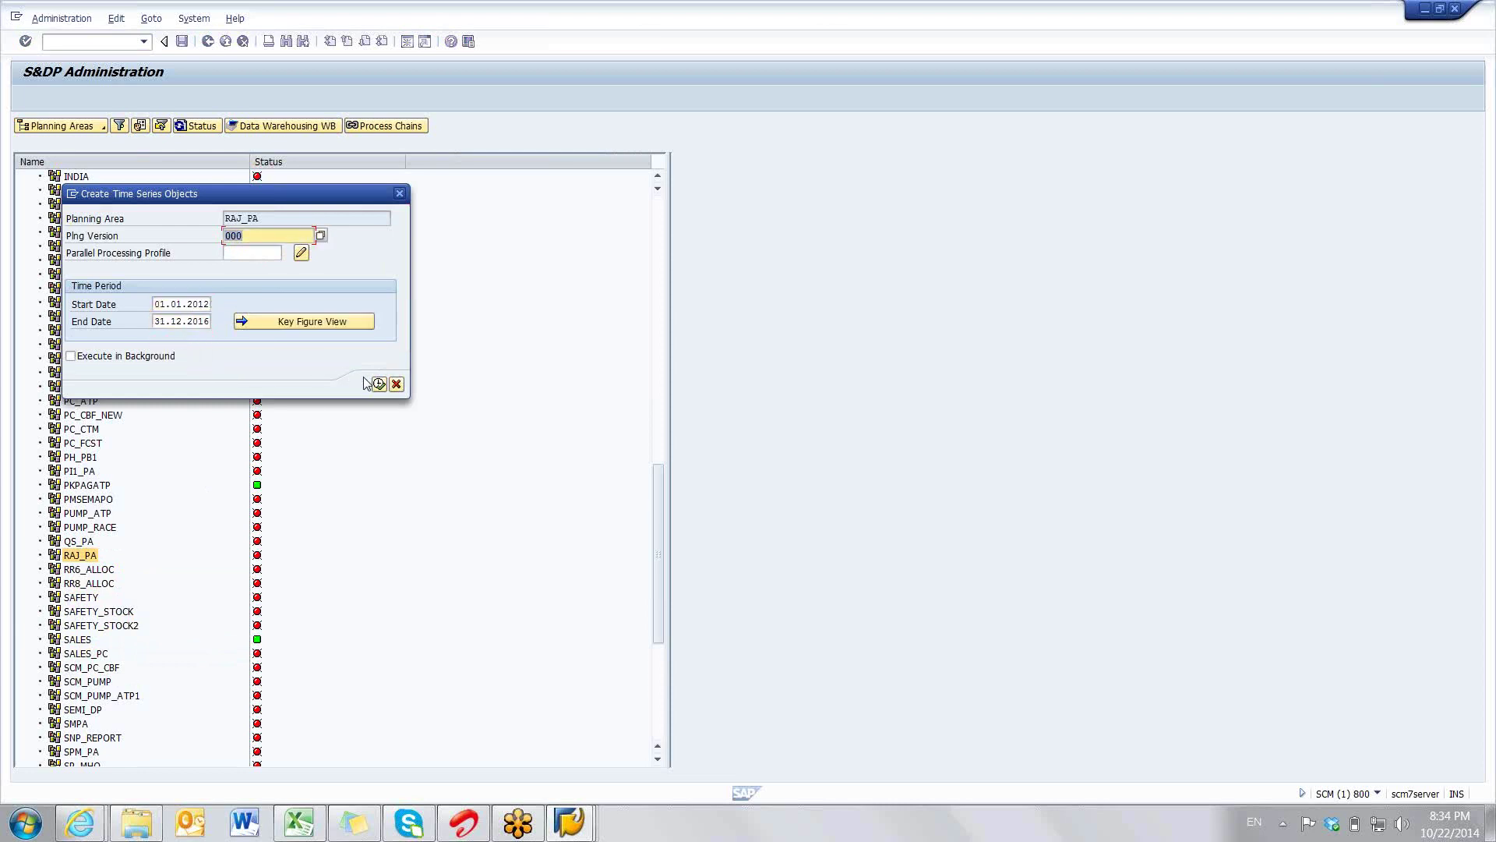
pyautogui.click(378, 385)
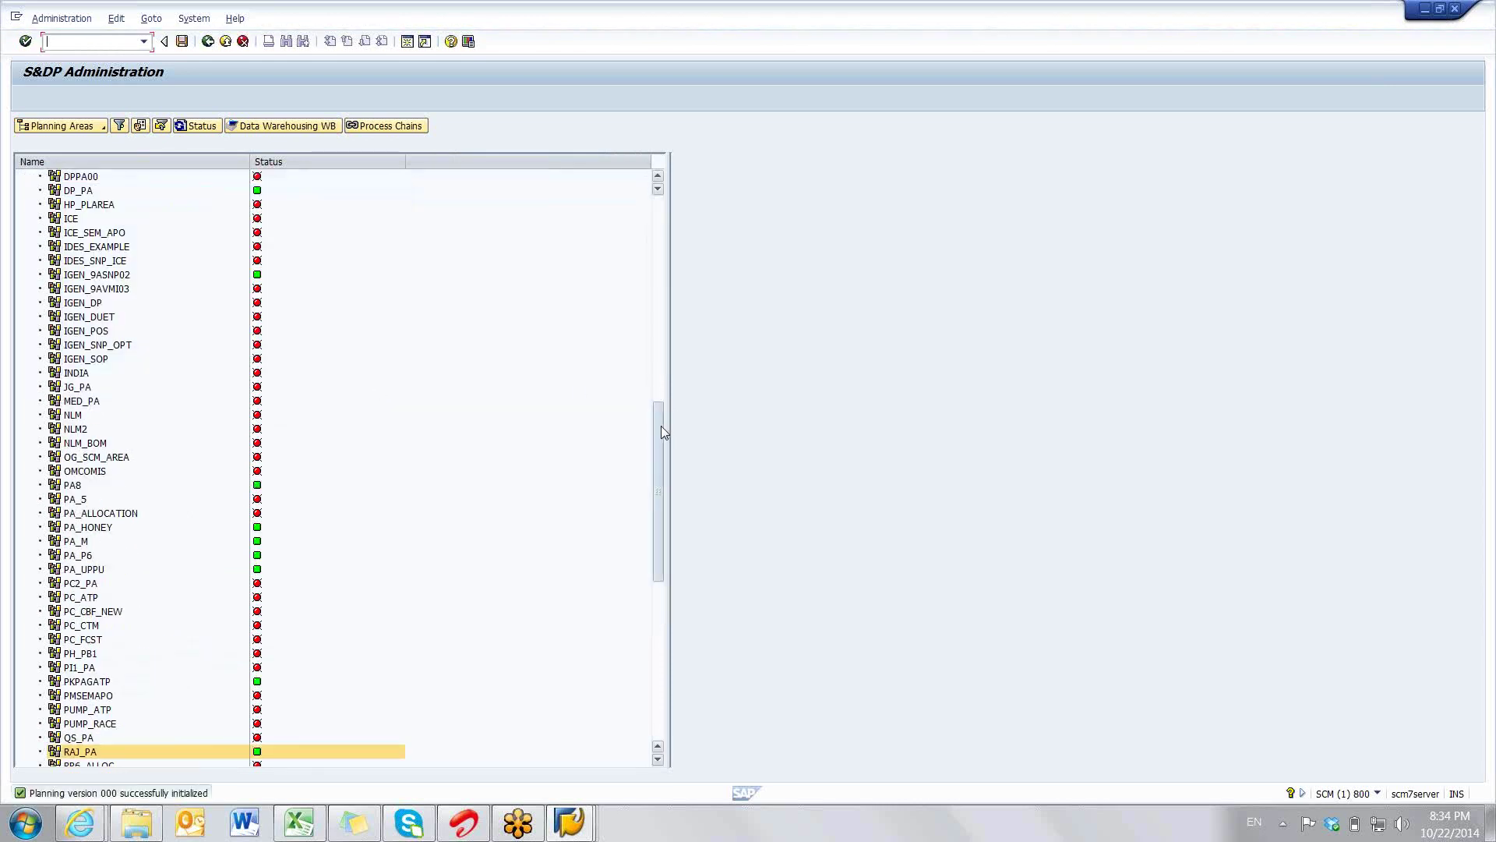
# - Bring up the context menu of the RAJ_PA planning area in S&DP Administration
pyautogui.moveTo(660, 425); pyautogui.dragTo(657, 501)
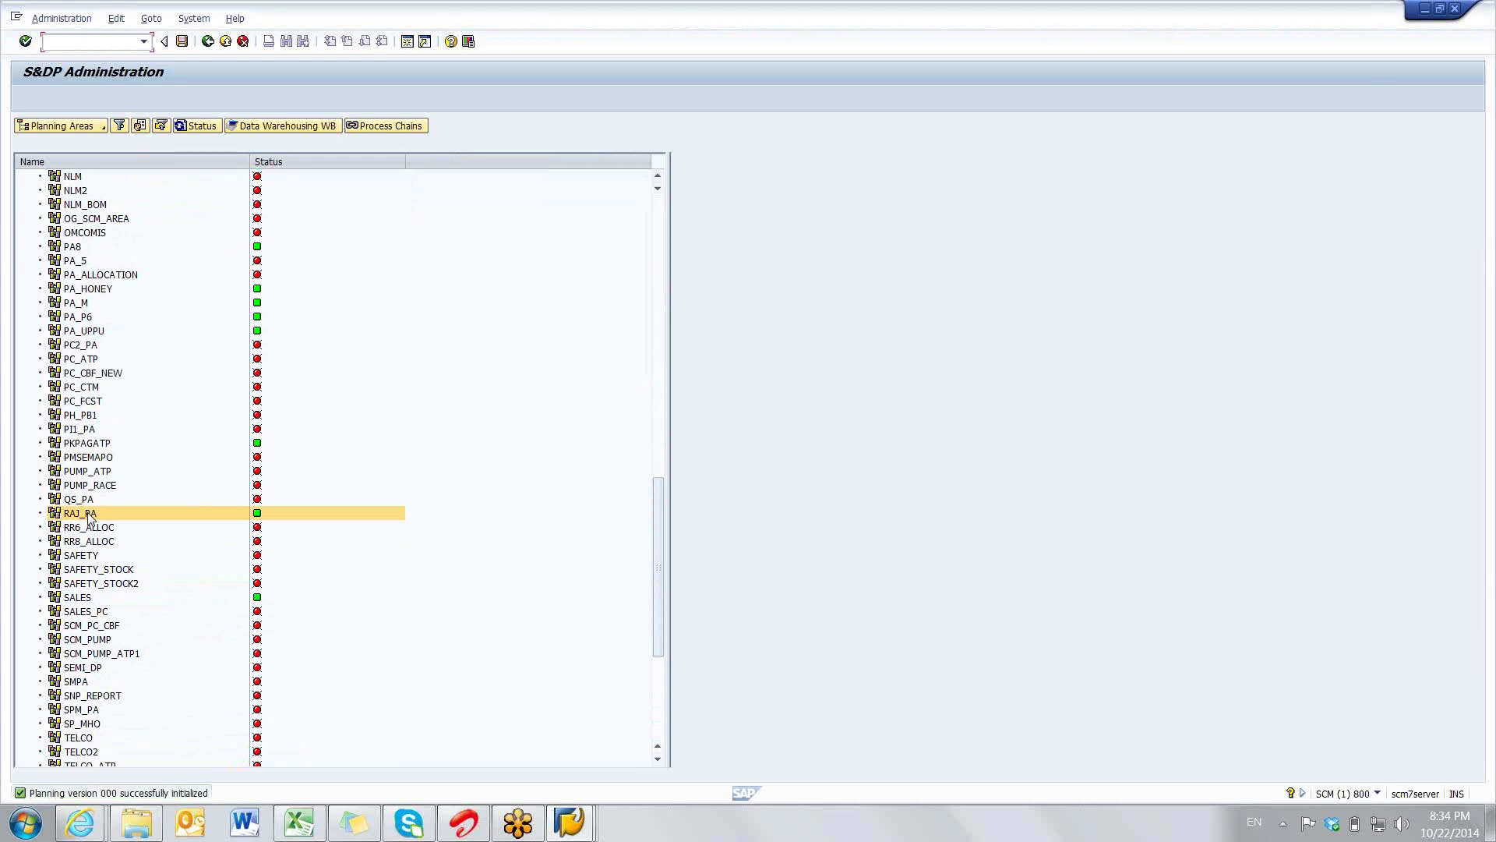
pyautogui.moveTo(259, 521)
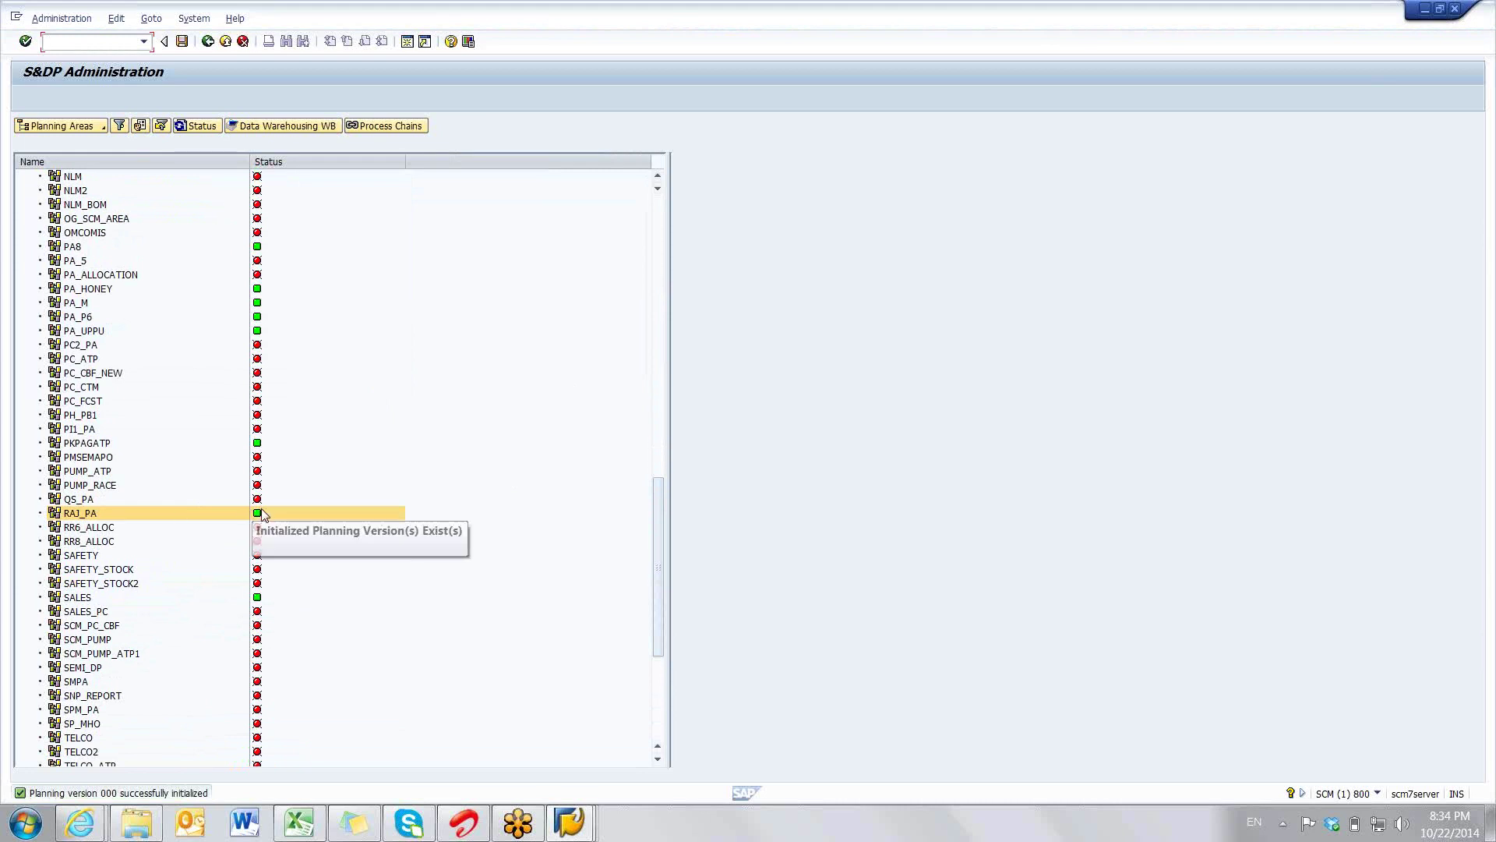
pyautogui.rightClick(82, 517)
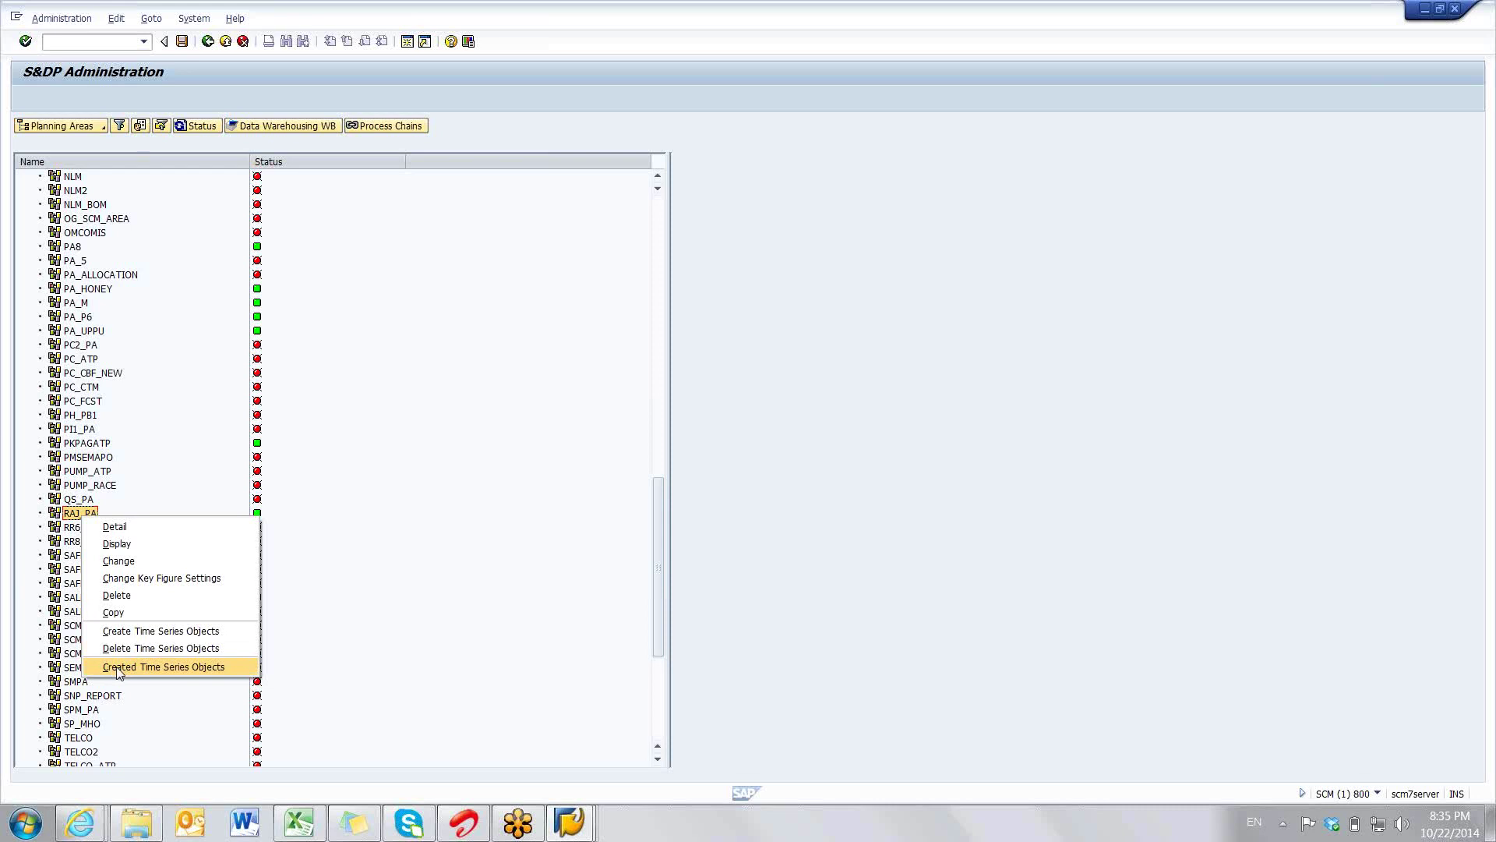
# - Show RAJ_PA's created time series objects and review version 000, valid 01.01.2012–31.12.2016
pyautogui.click(120, 667)
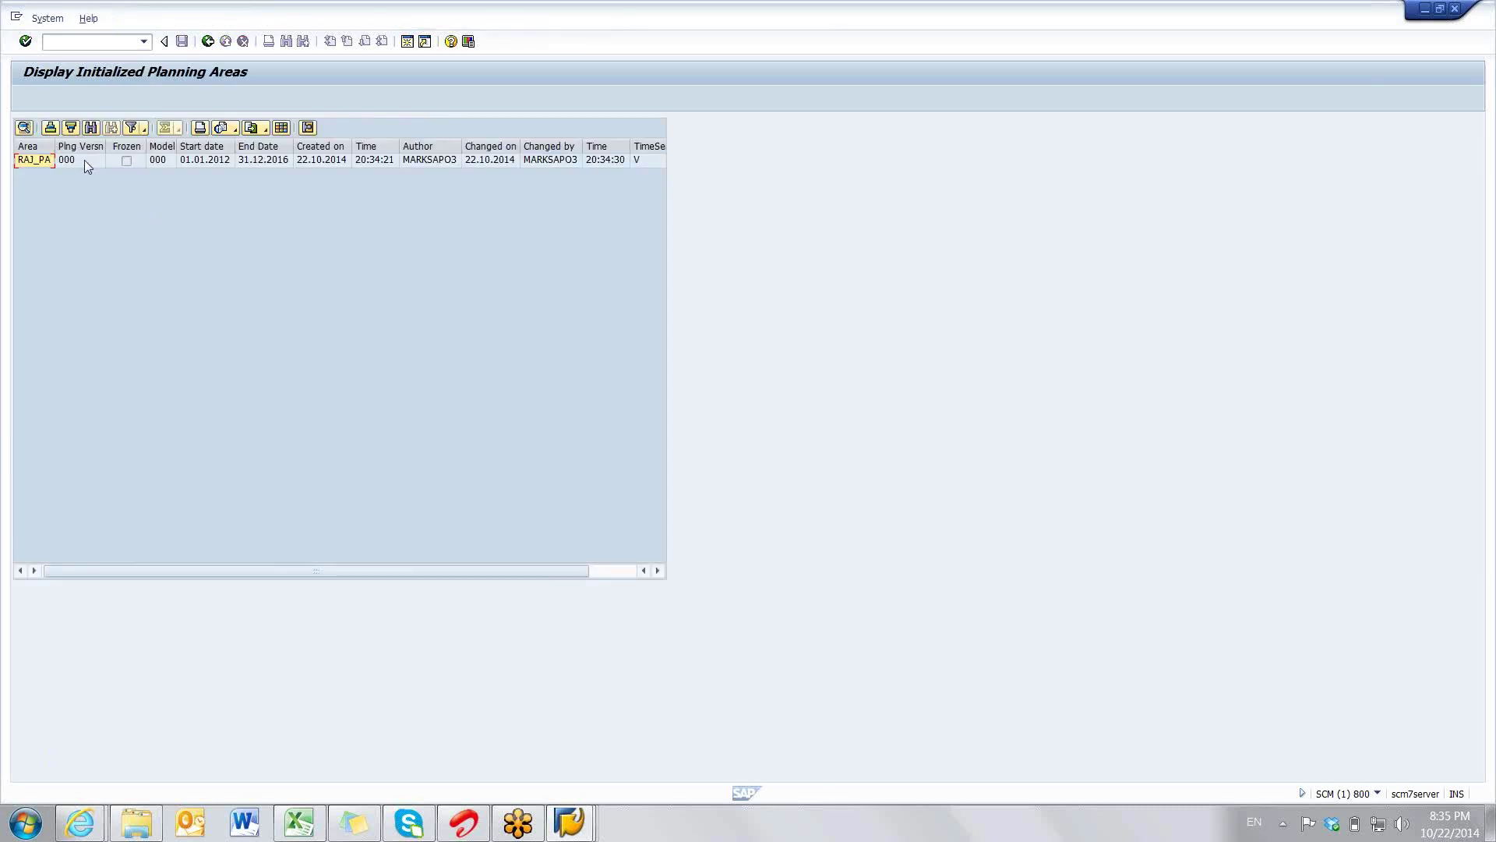
pyautogui.click(84, 161)
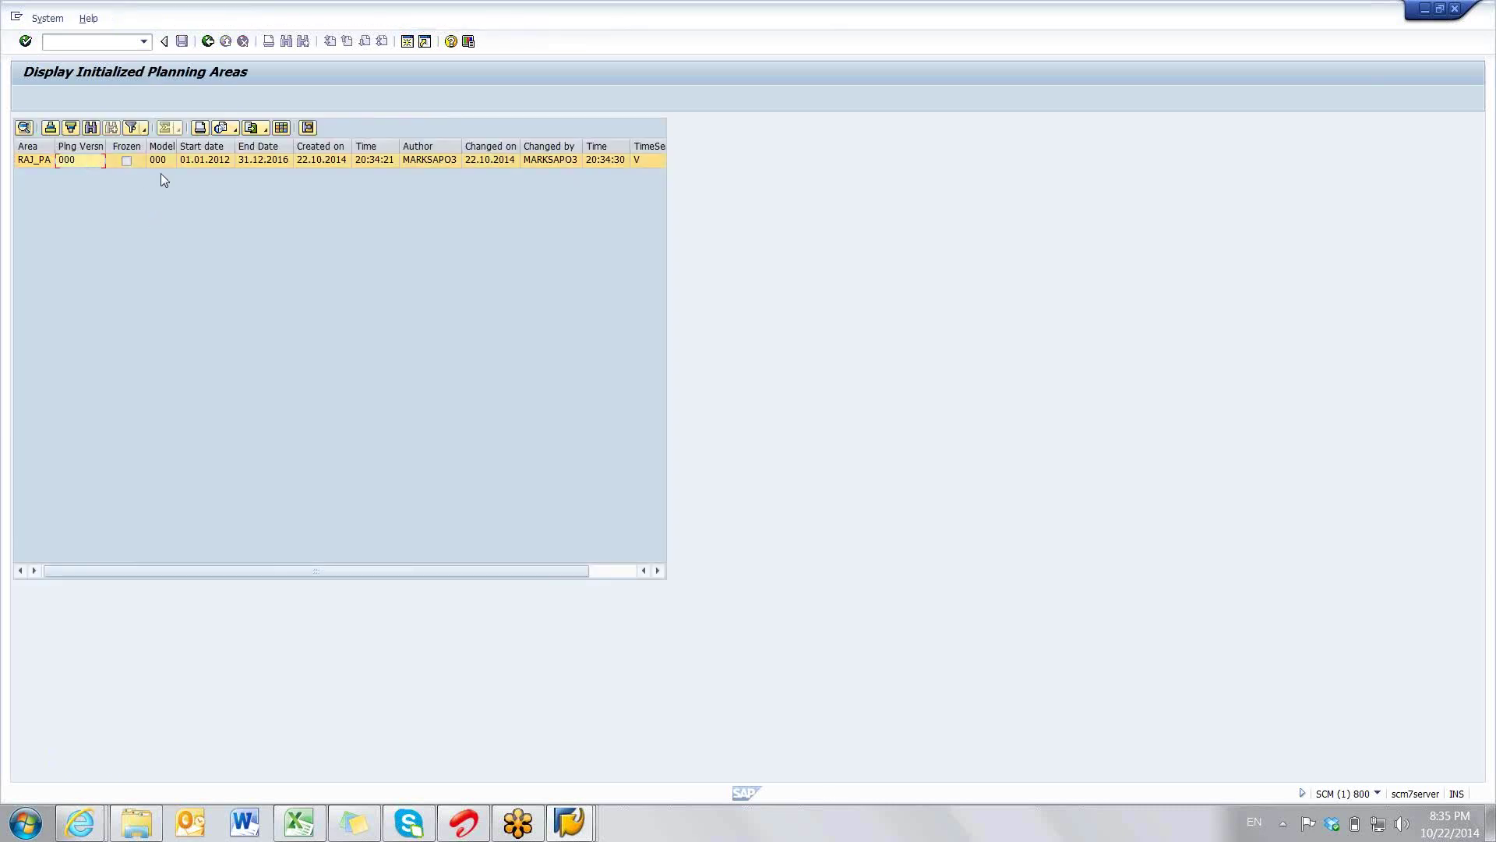
pyautogui.click(207, 162)
pyautogui.click(265, 159)
pyautogui.click(419, 160)
pyautogui.click(78, 164)
pyautogui.click(297, 825)
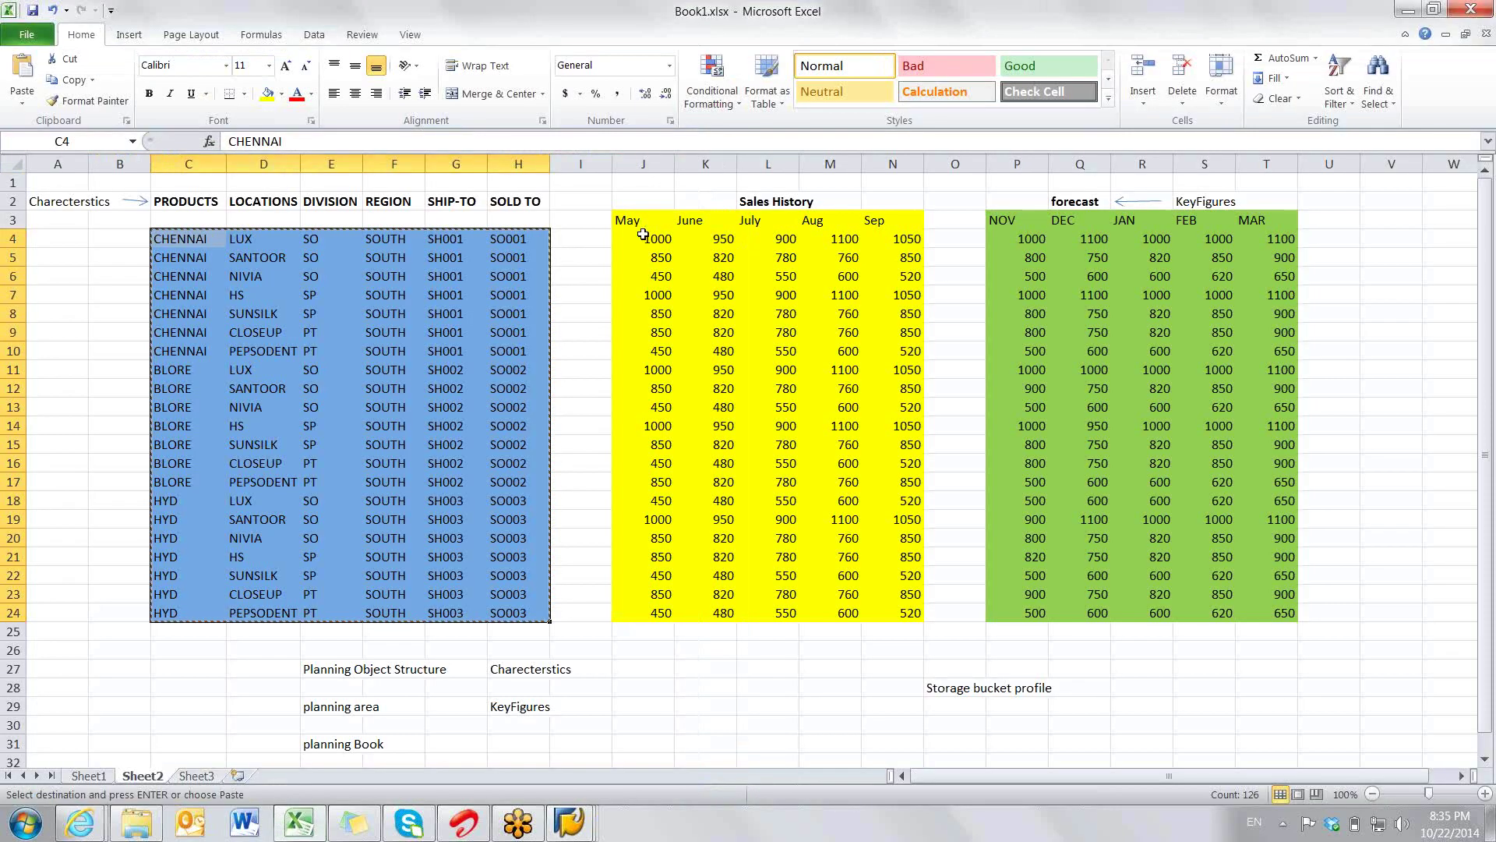
# - Select the sales history, the NOV–MAR forecast figures and the characteristic block C4:H24 in Book1
pyautogui.moveTo(643, 234); pyautogui.dragTo(1266, 612)
pyautogui.hotkey('alt', 'Tab')
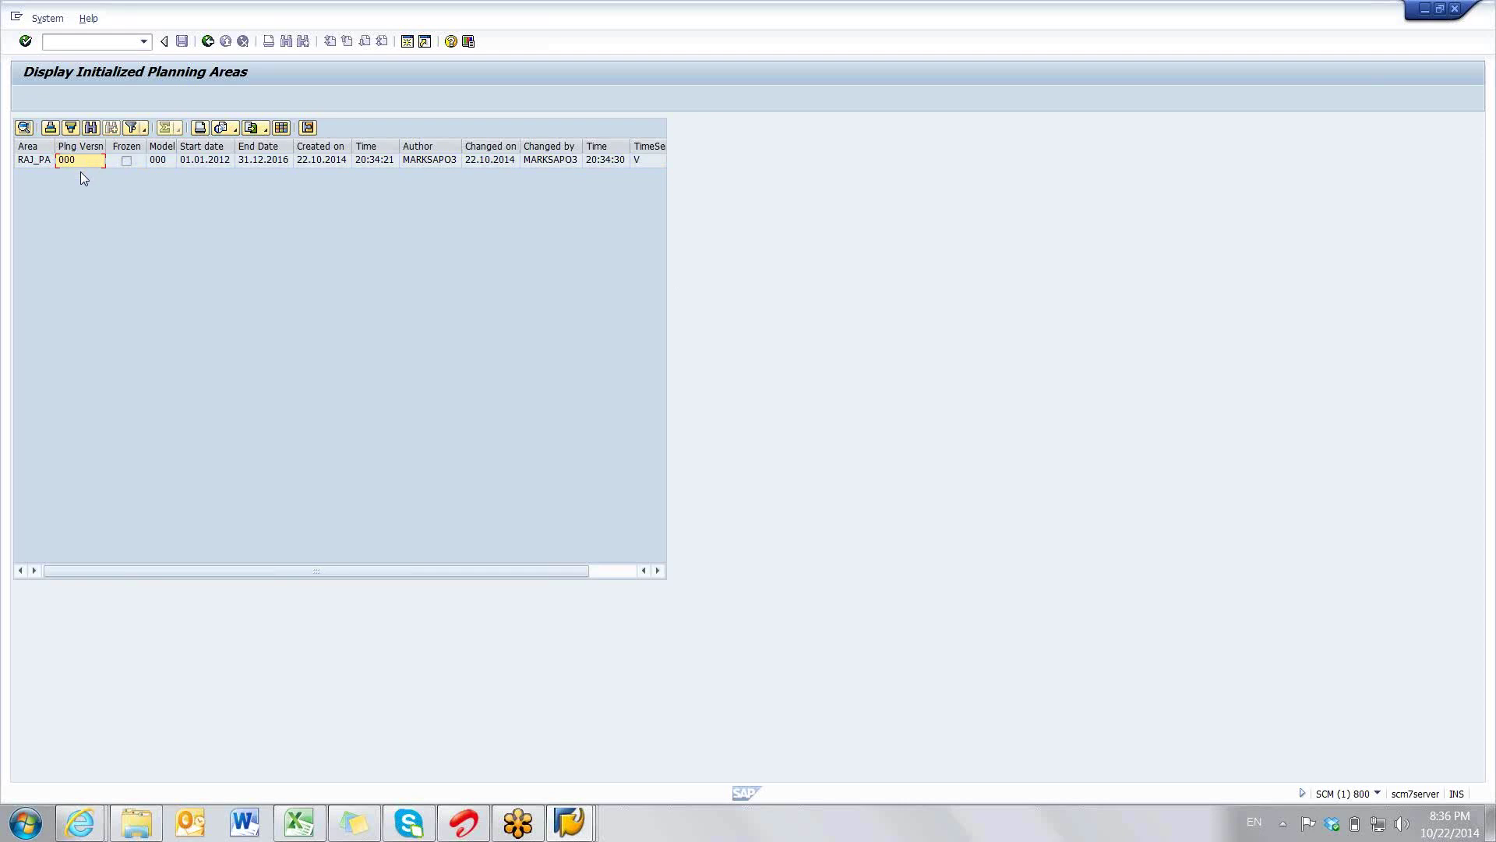
pyautogui.hotkey('alt', 'Tab')
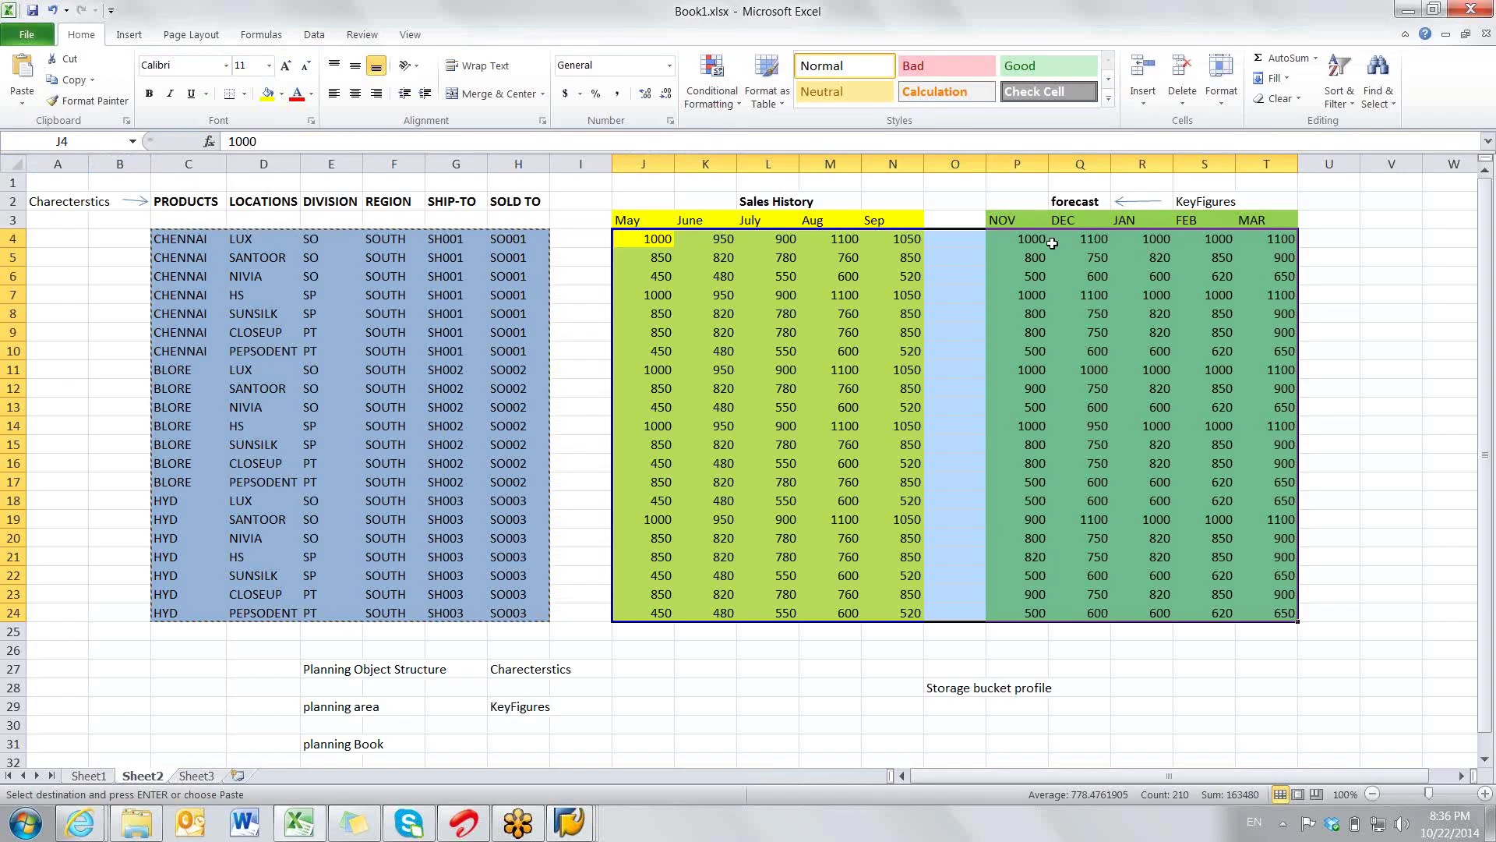
pyautogui.moveTo(1029, 243); pyautogui.dragTo(1257, 612)
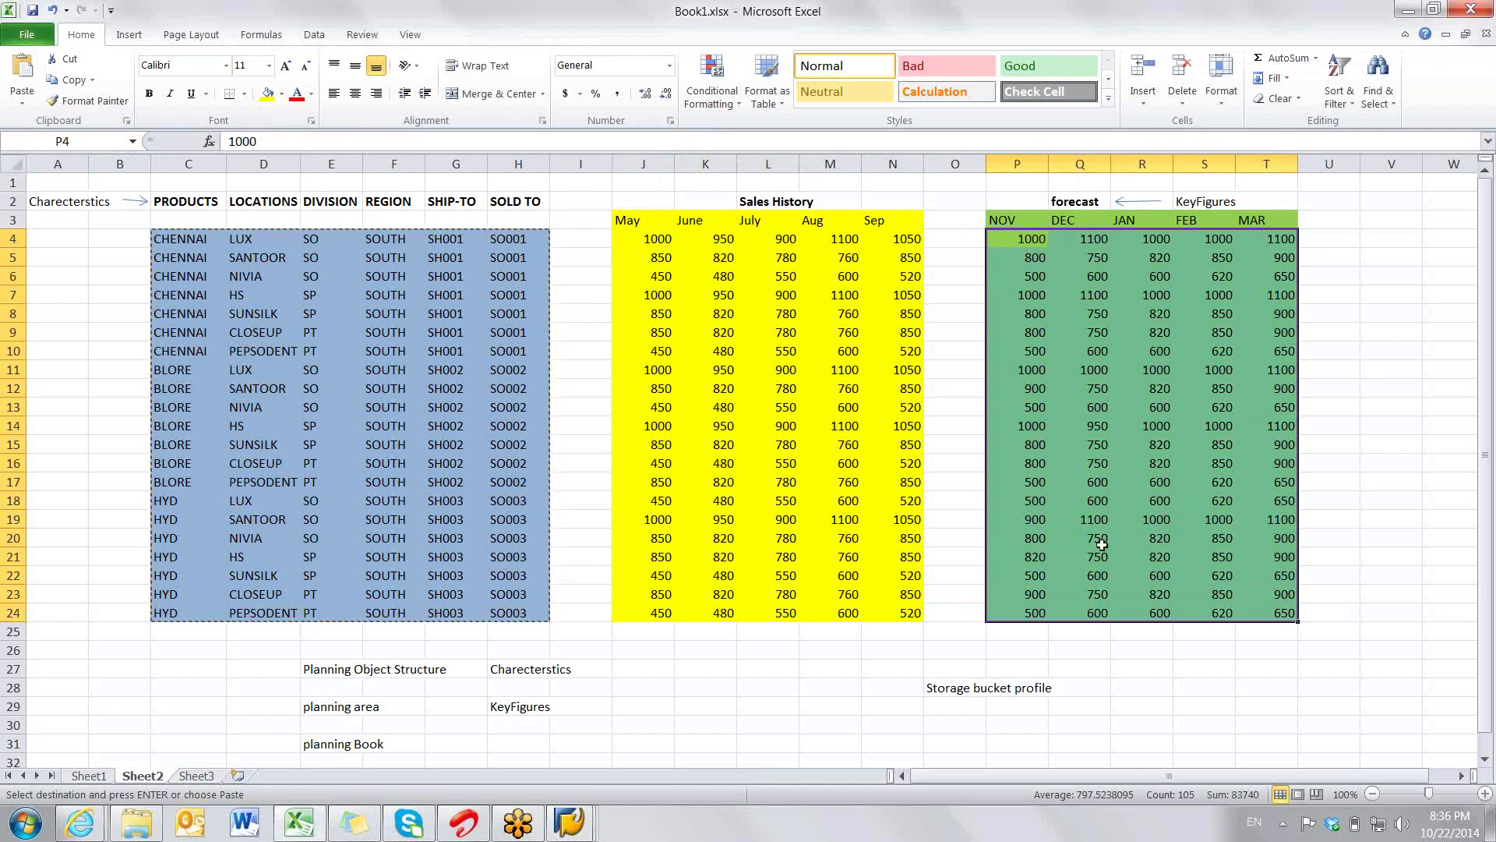
pyautogui.click(660, 240)
pyautogui.moveTo(659, 239); pyautogui.dragTo(1270, 614)
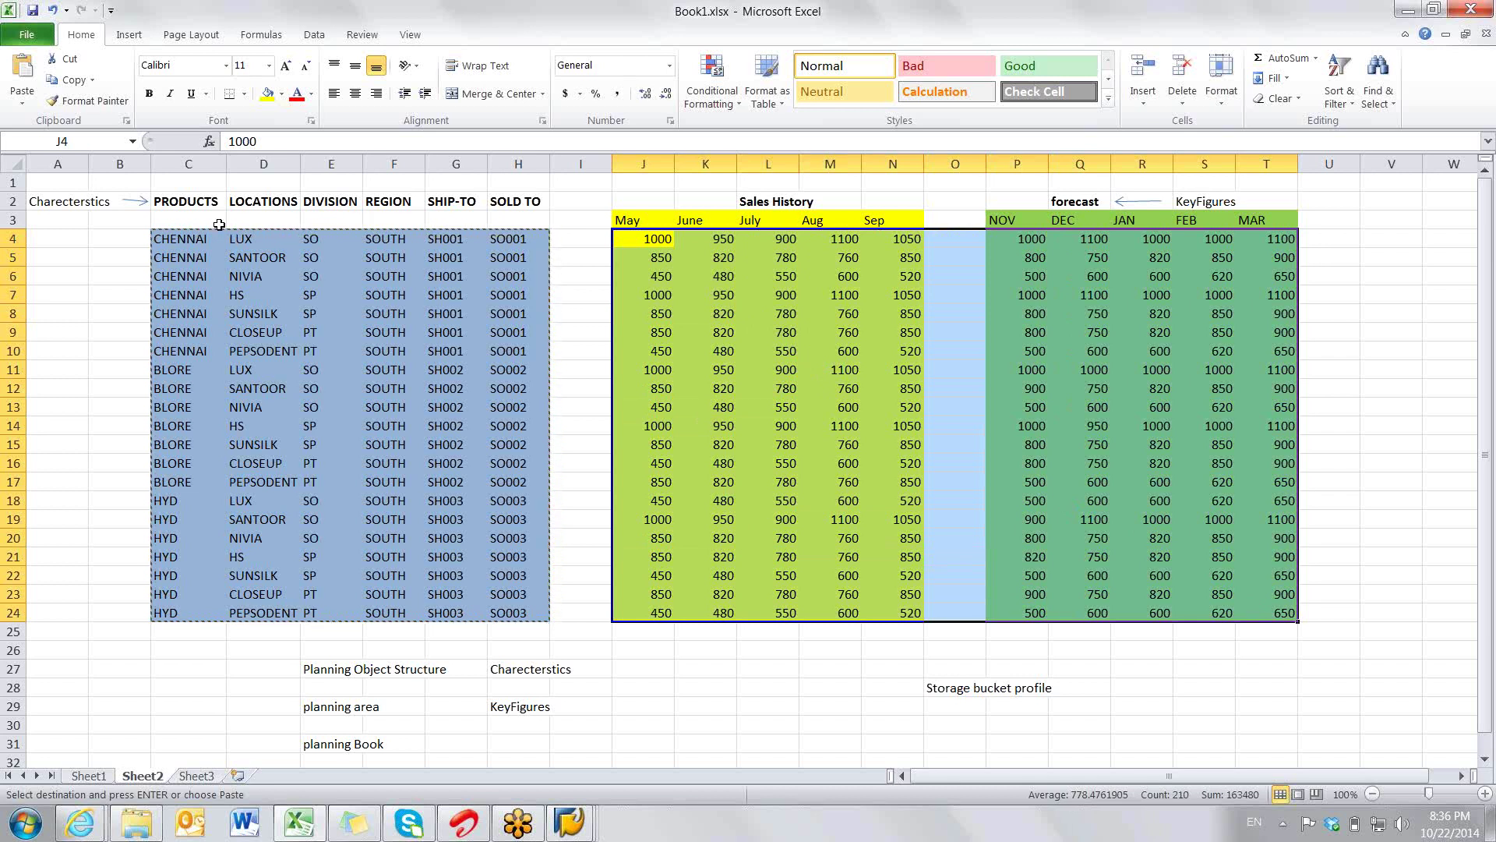
pyautogui.moveTo(190, 237); pyautogui.dragTo(520, 616)
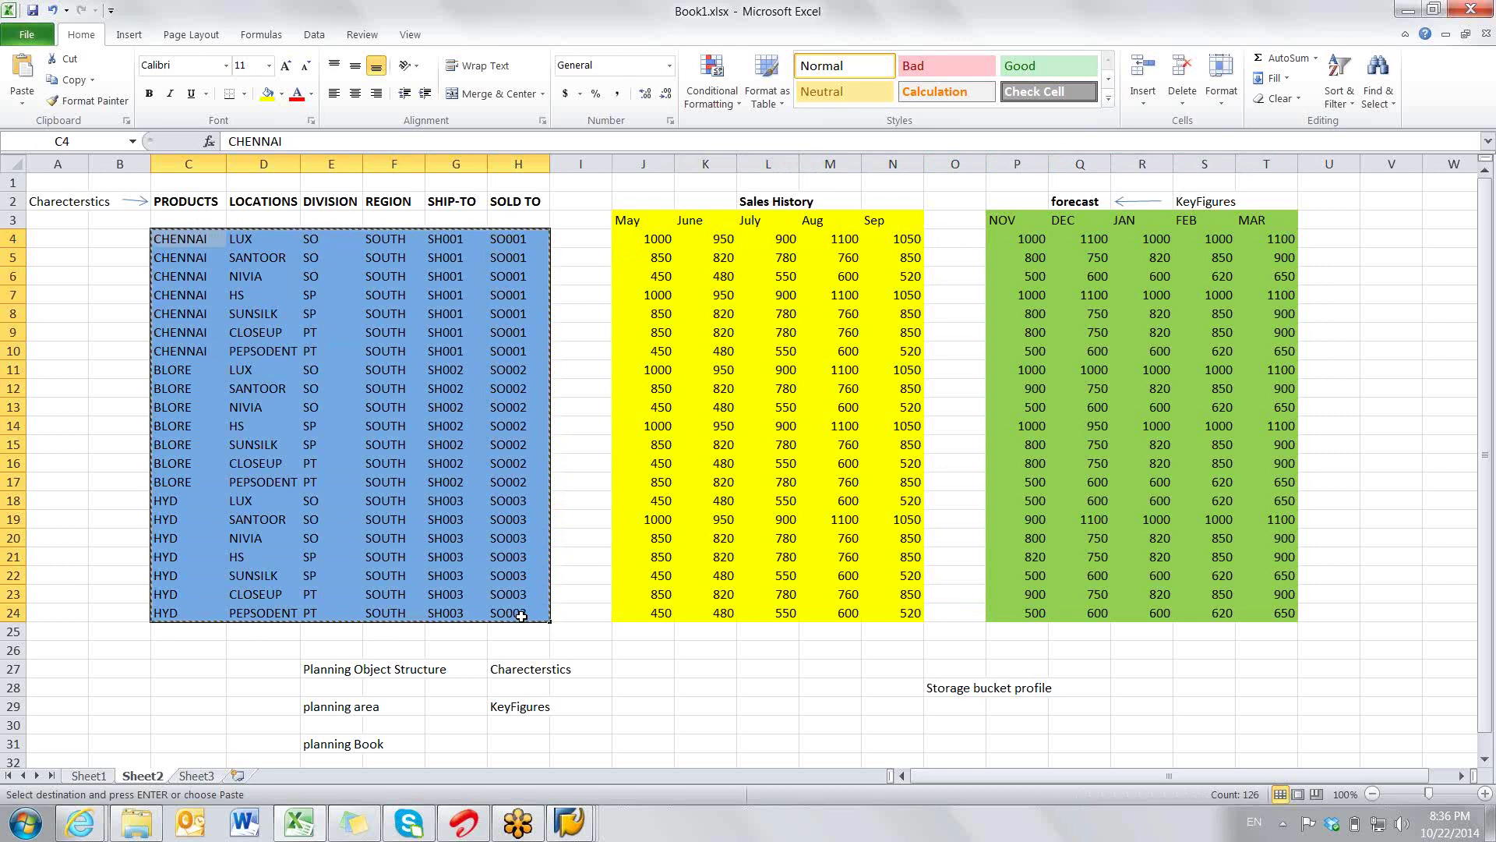
pyautogui.hotkey('alt', 'Tab')
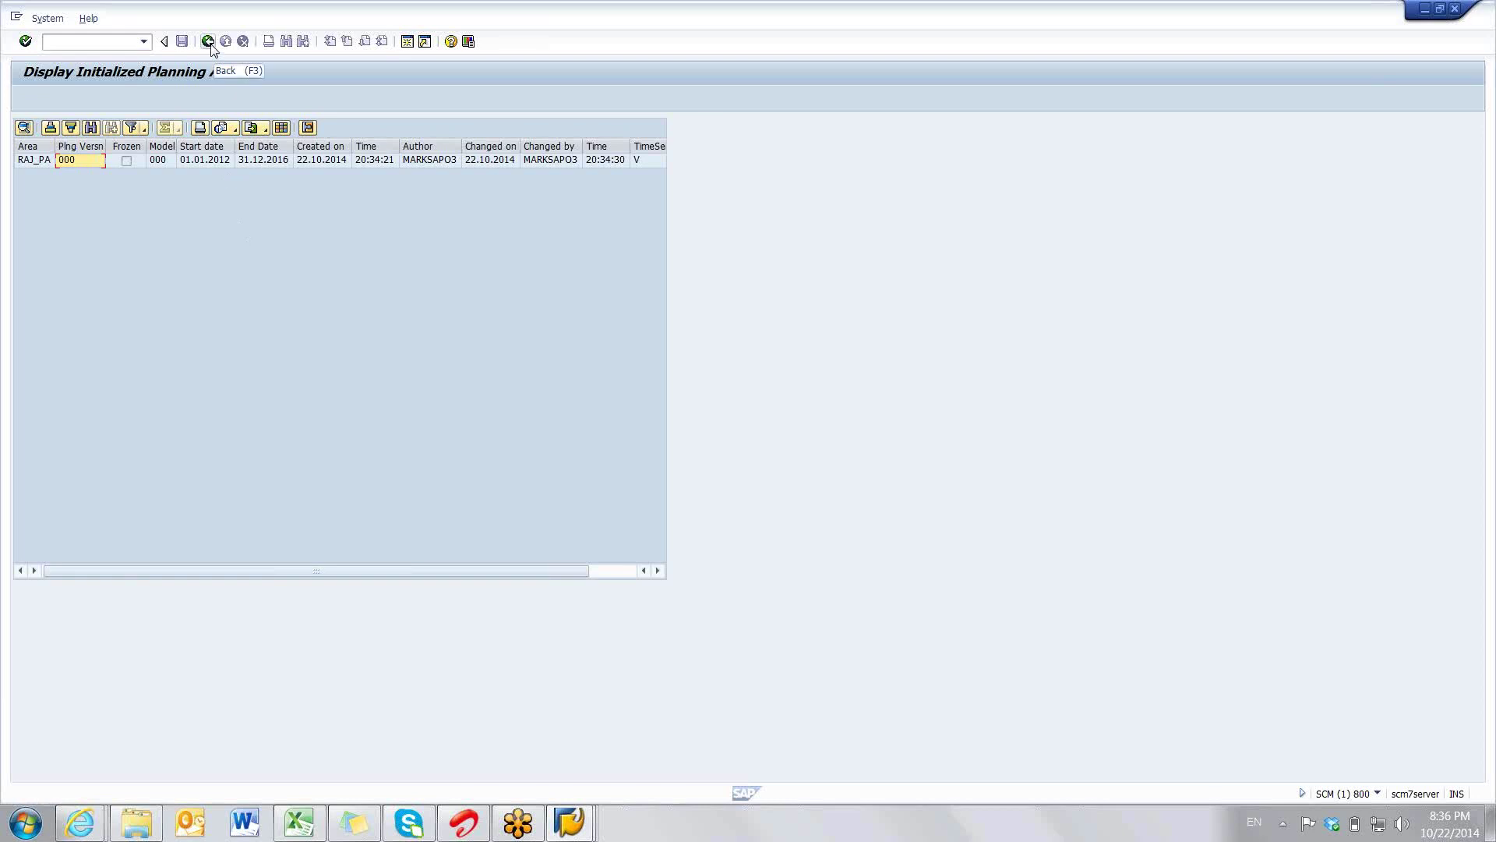
# - Start Create Time Series Objects for RAJ_PA and select planning version 001
pyautogui.click(209, 44)
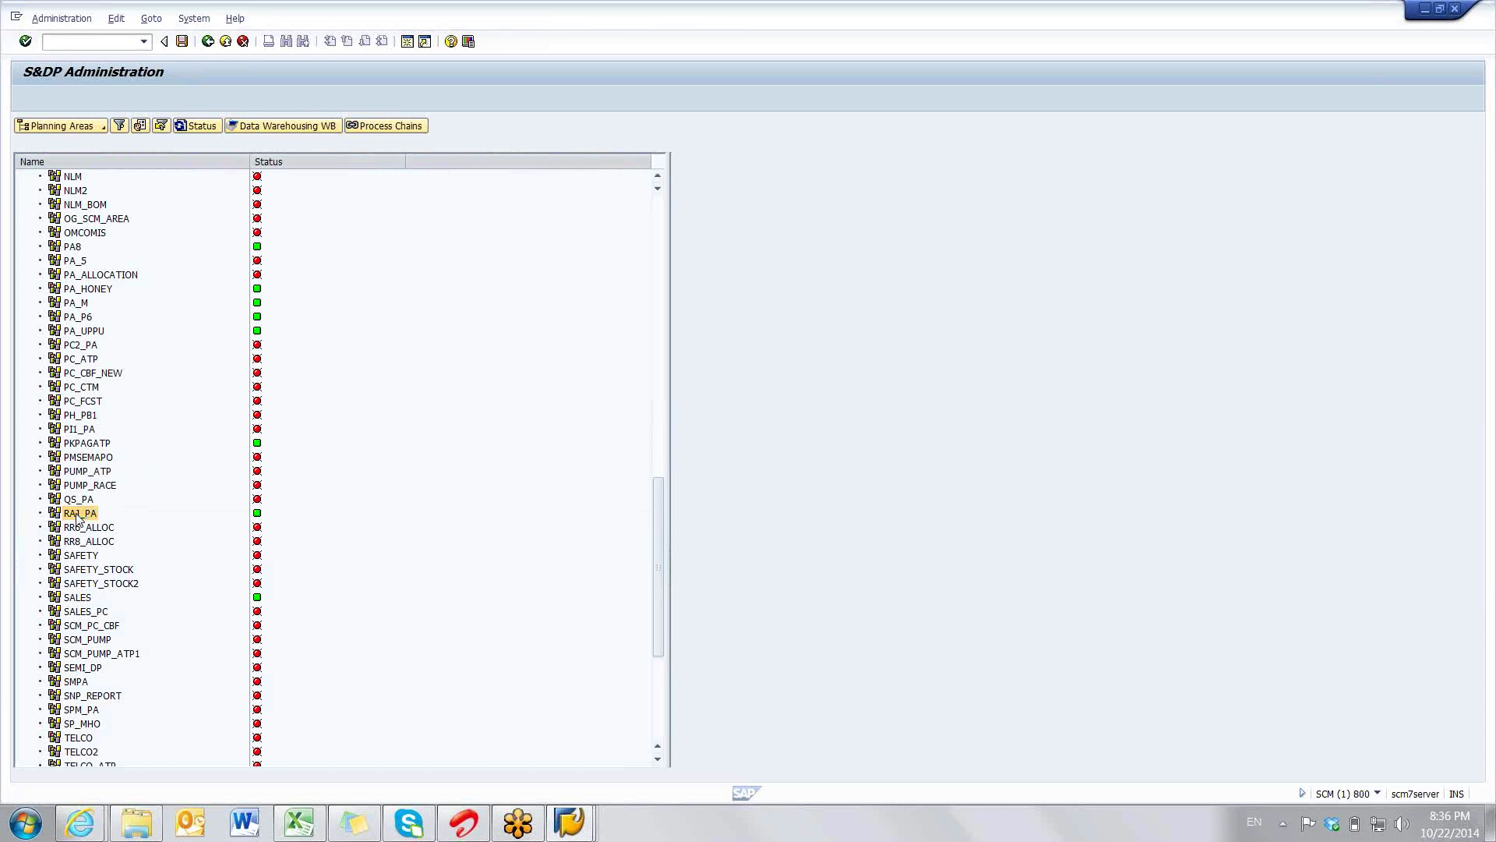
pyautogui.rightClick(78, 517)
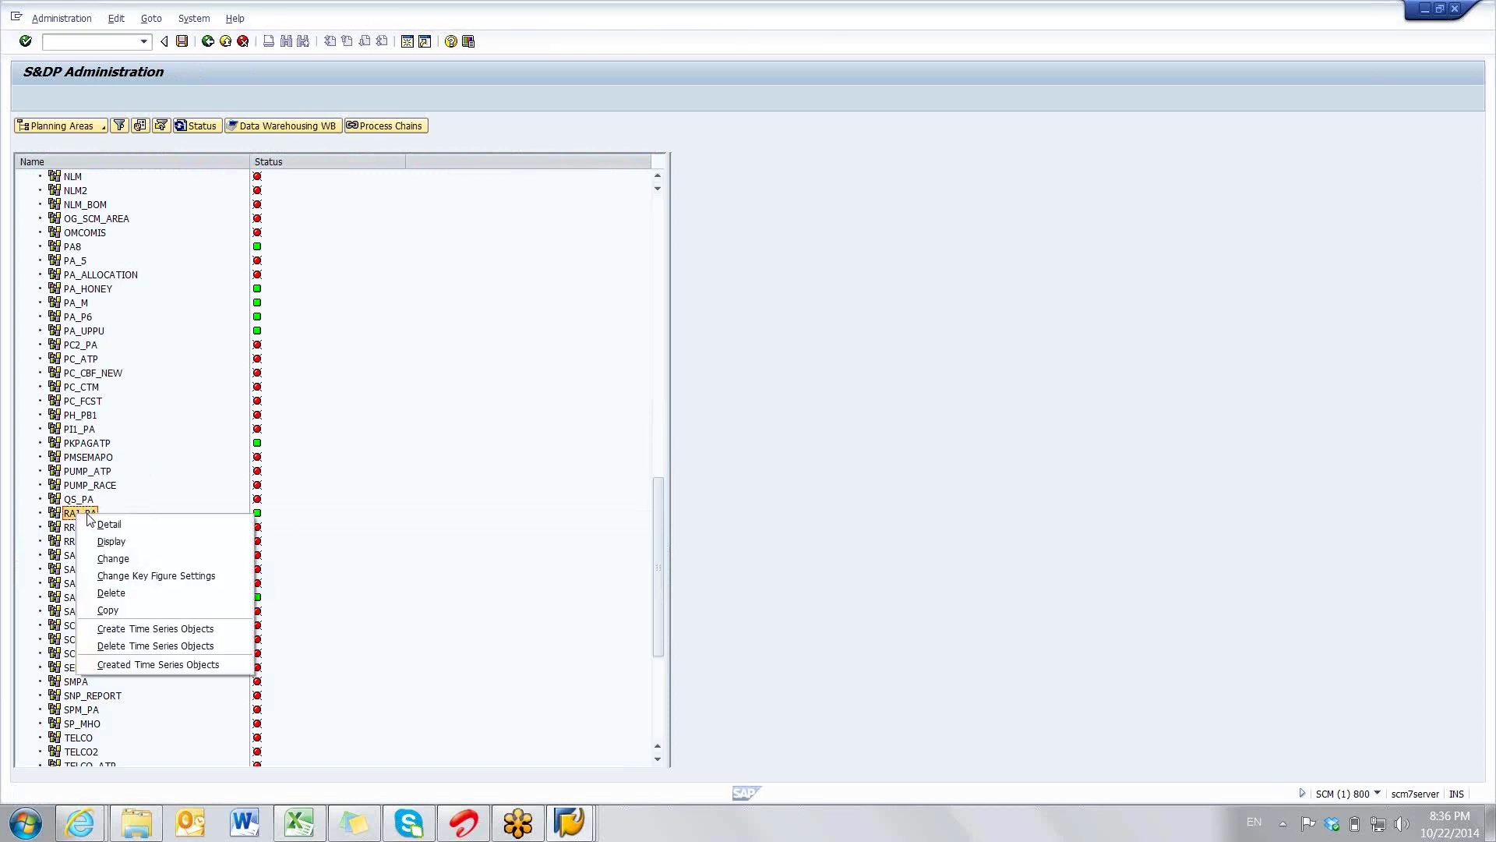
pyautogui.click(121, 630)
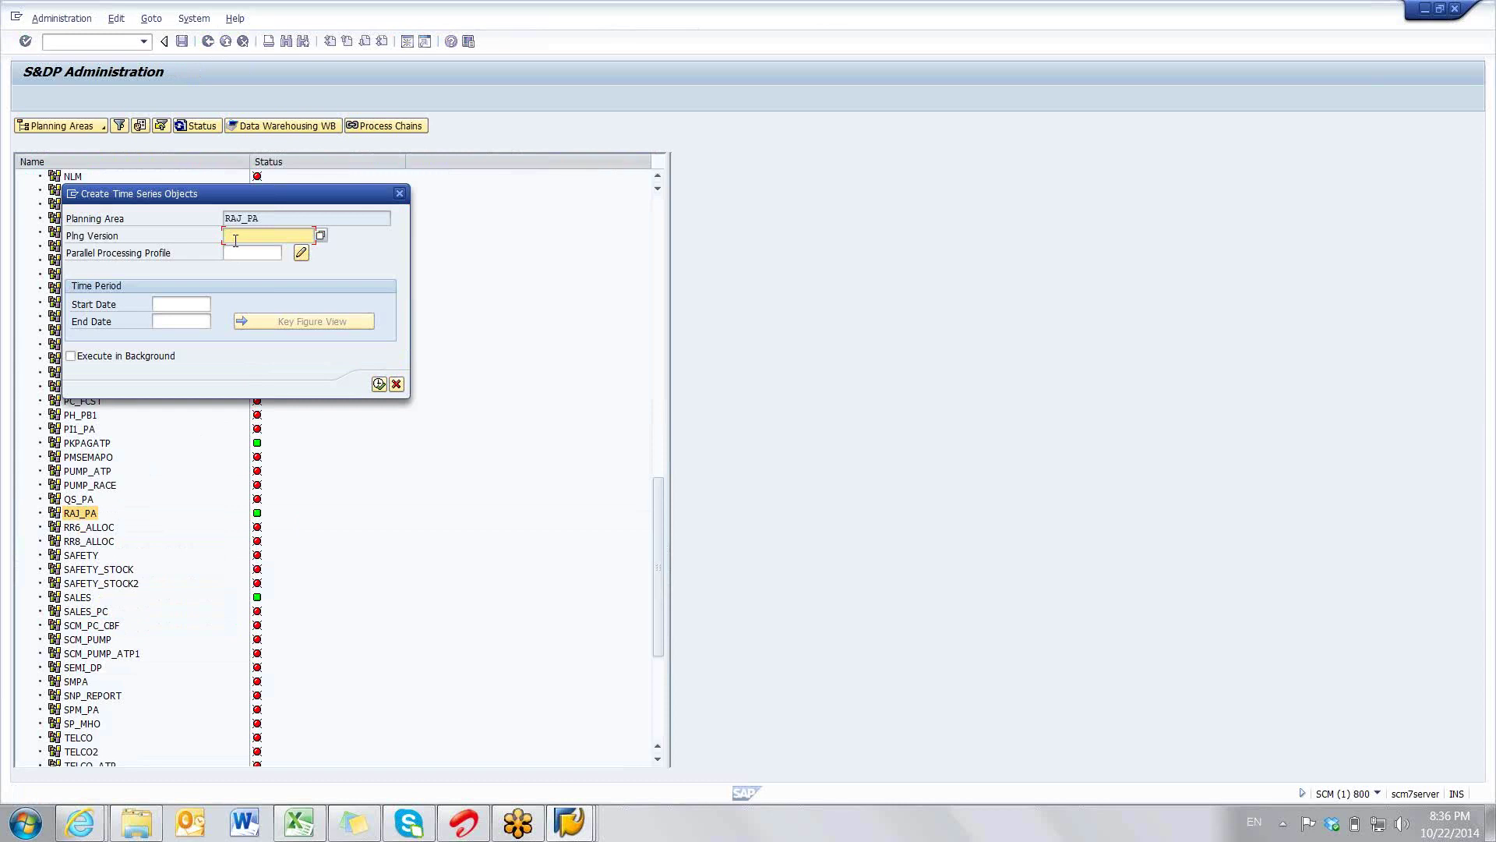
pyautogui.write('000')
pyautogui.press('Return')
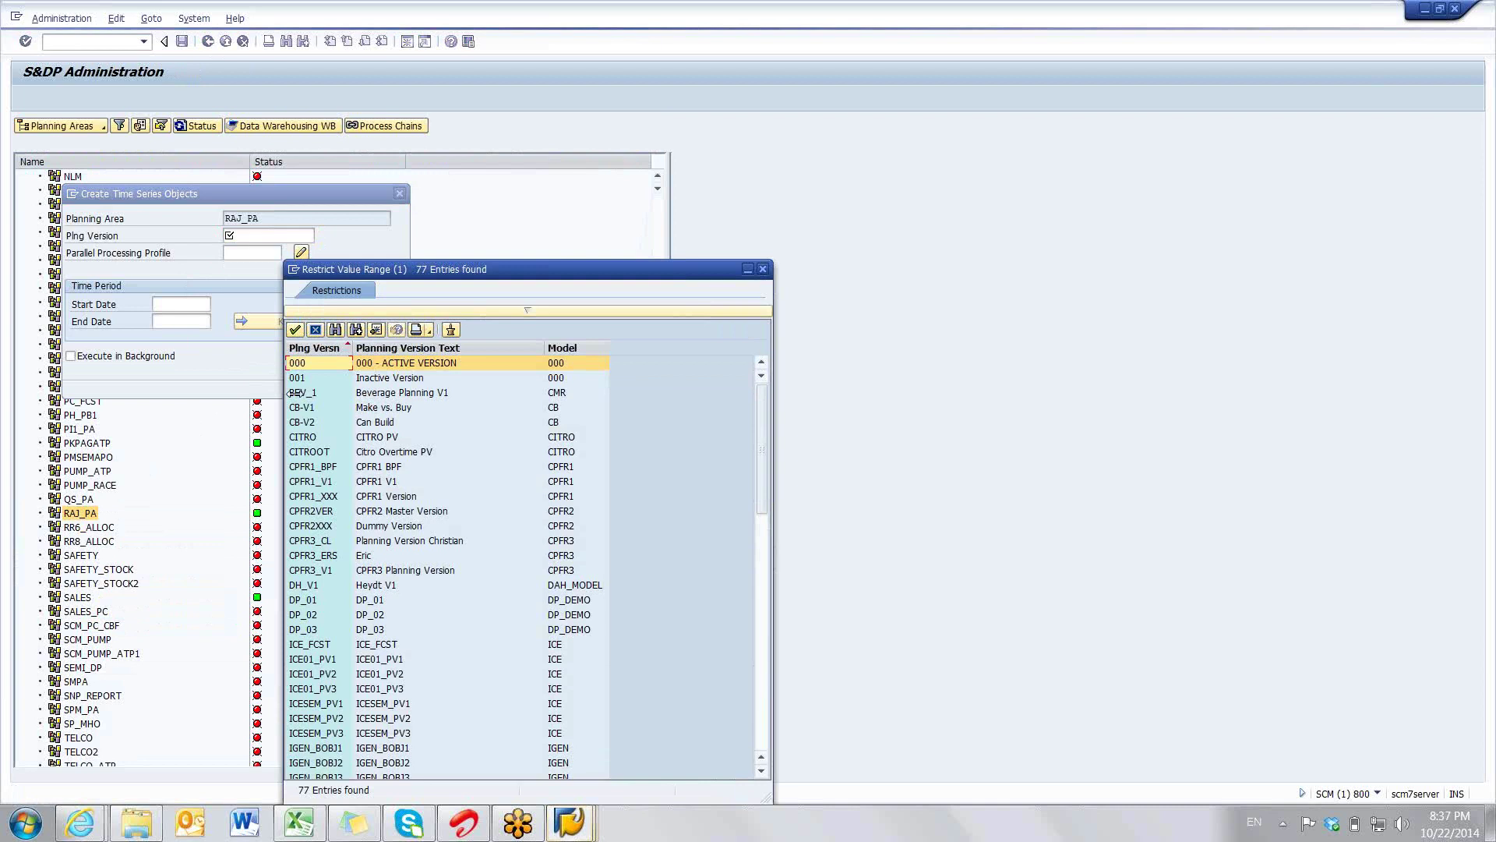
pyautogui.click(312, 375)
pyautogui.click(294, 327)
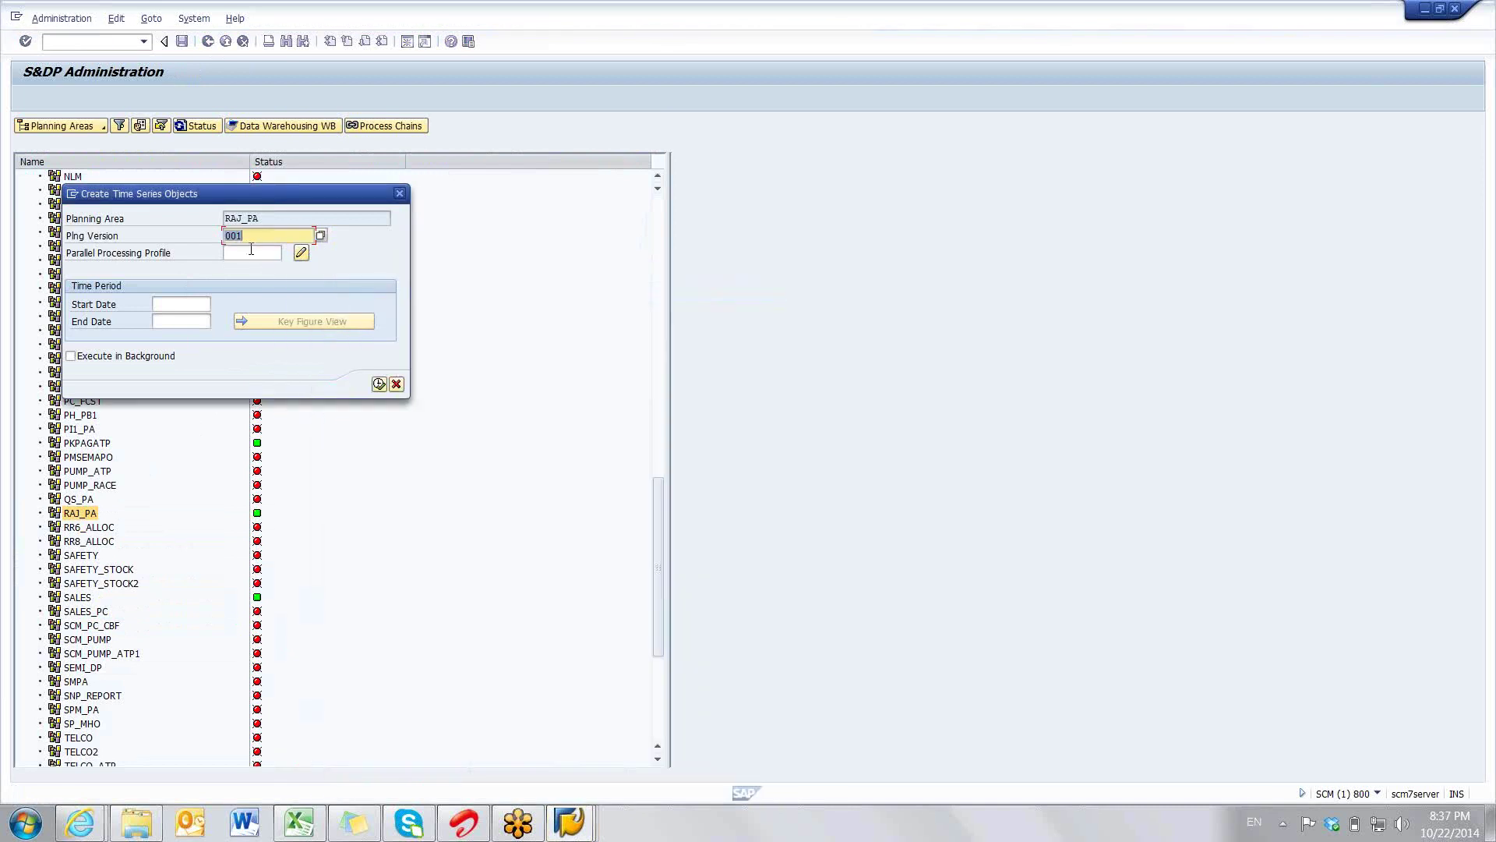
# - Enter the period 01.01.2012 to 31.12.2016 and execute the initialization of version 001
pyautogui.click(173, 304)
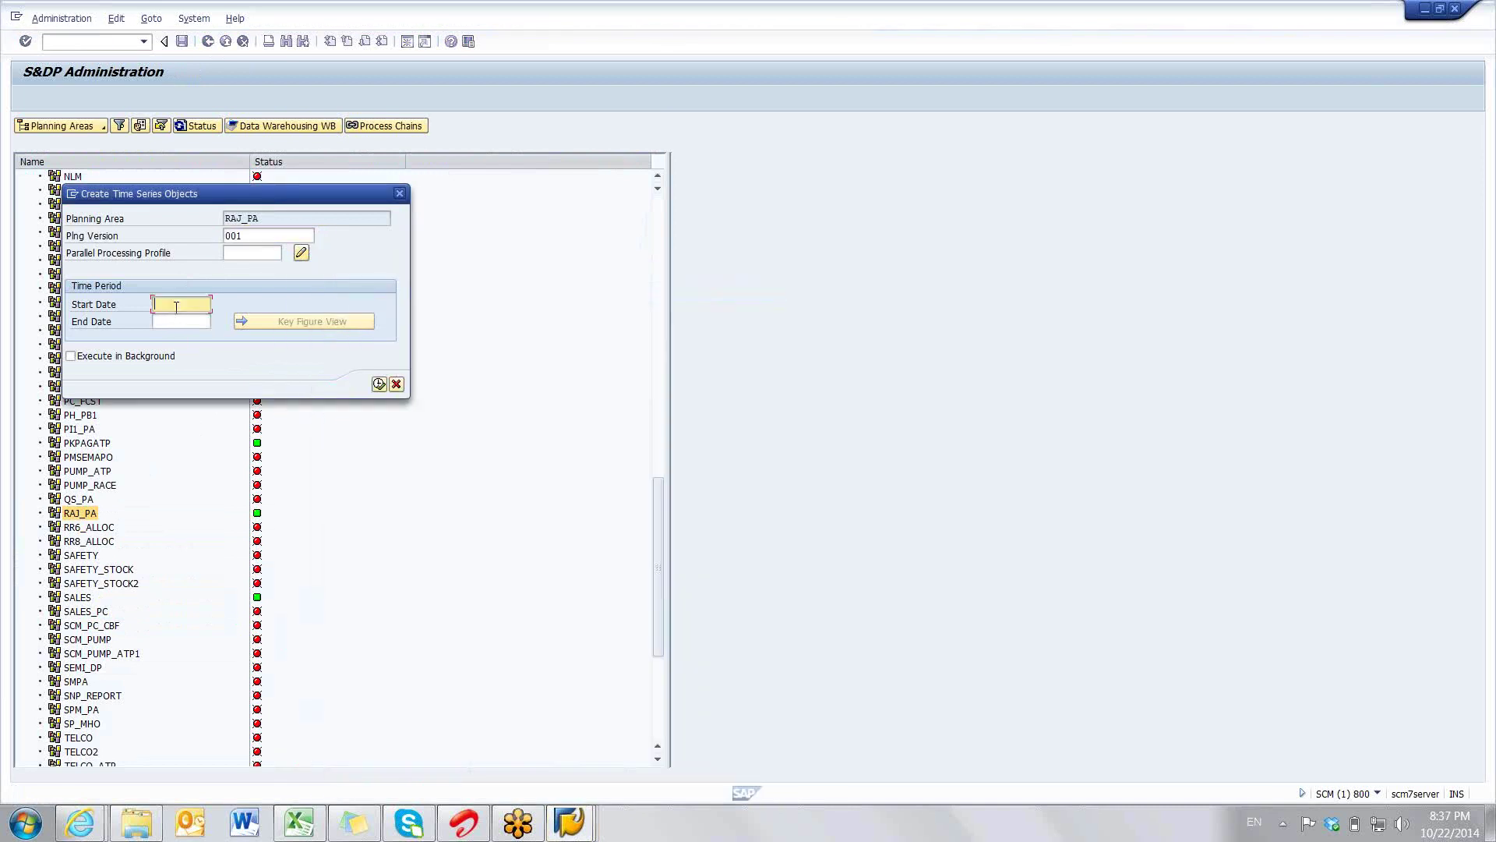
pyautogui.write('01012012')
pyautogui.click(176, 324)
pyautogui.click(175, 336)
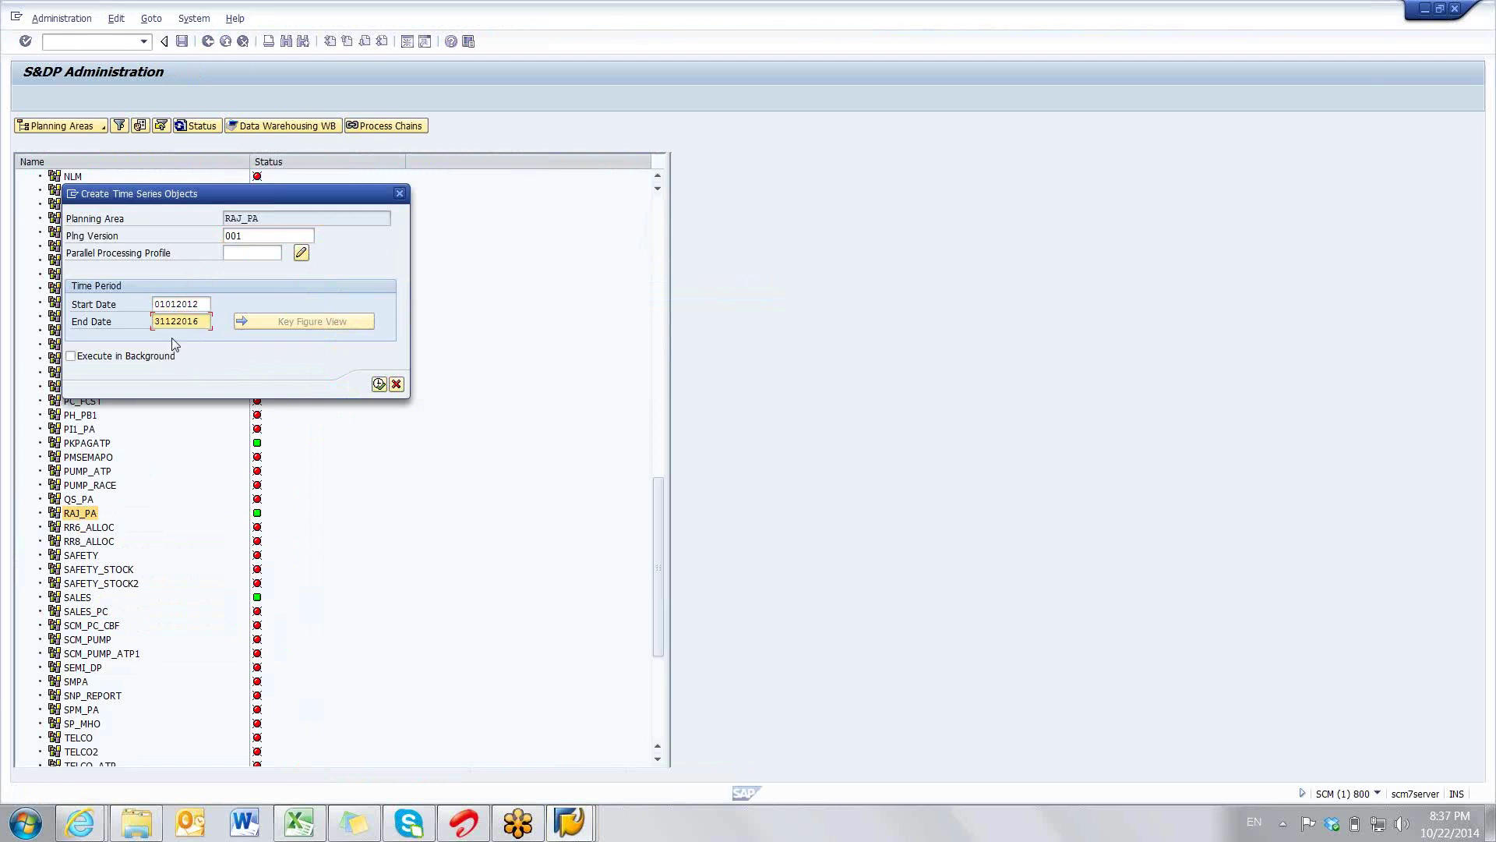
pyautogui.press('Return')
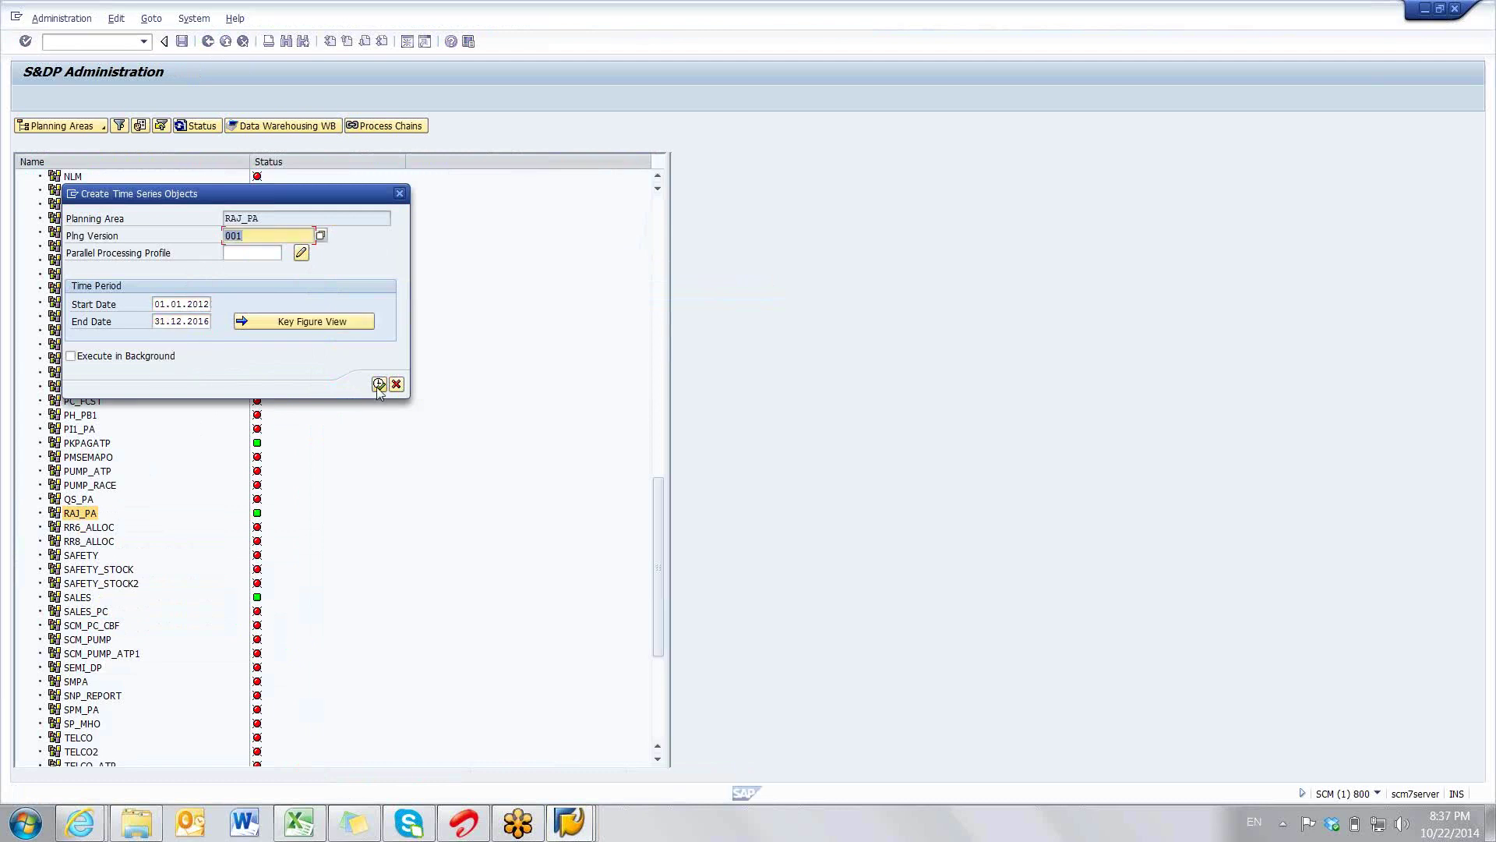
pyautogui.click(379, 384)
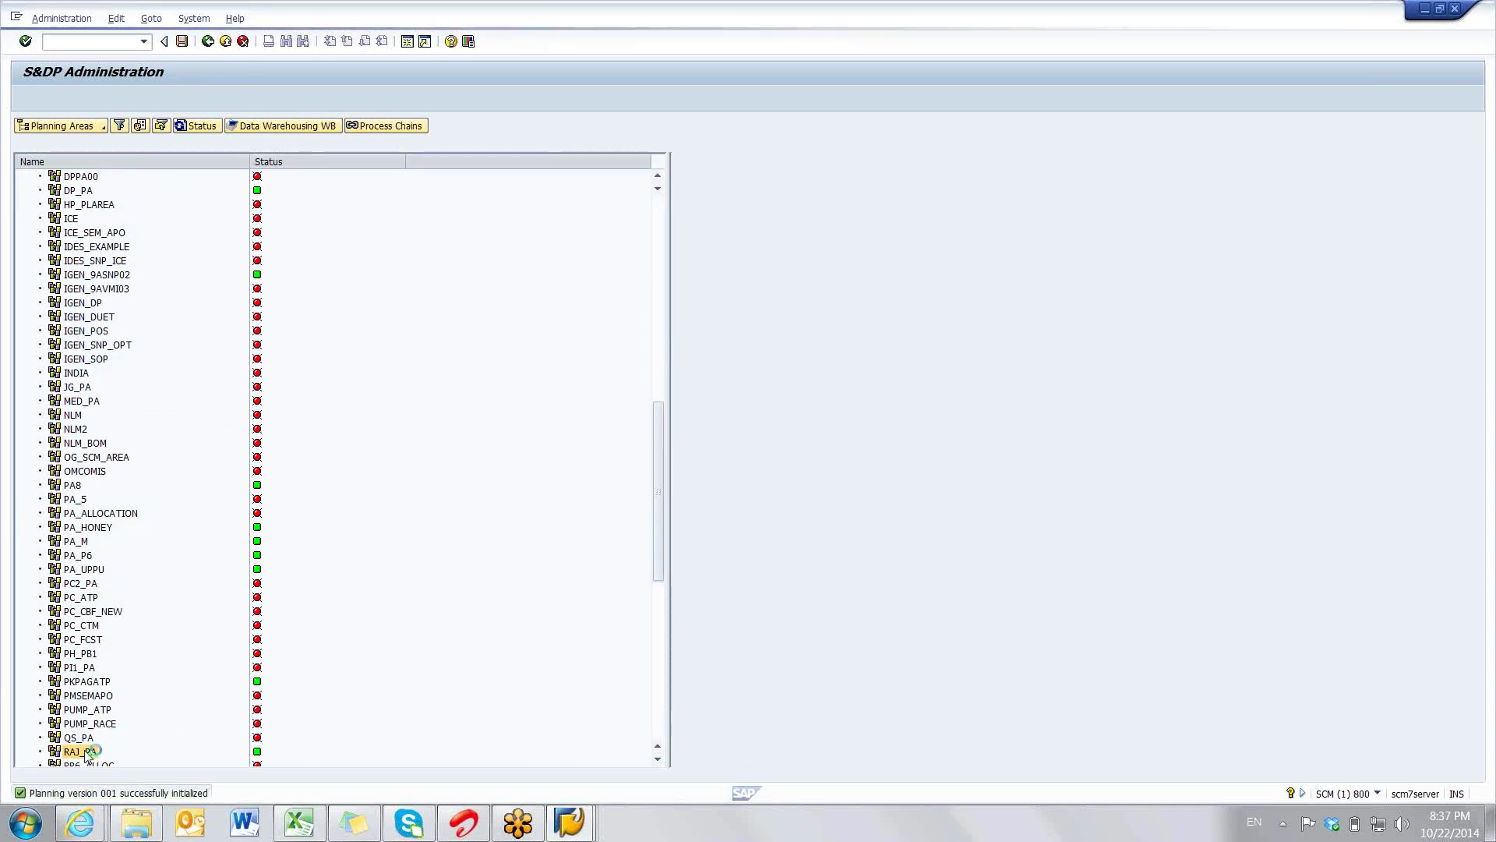
pyautogui.rightClick(86, 753)
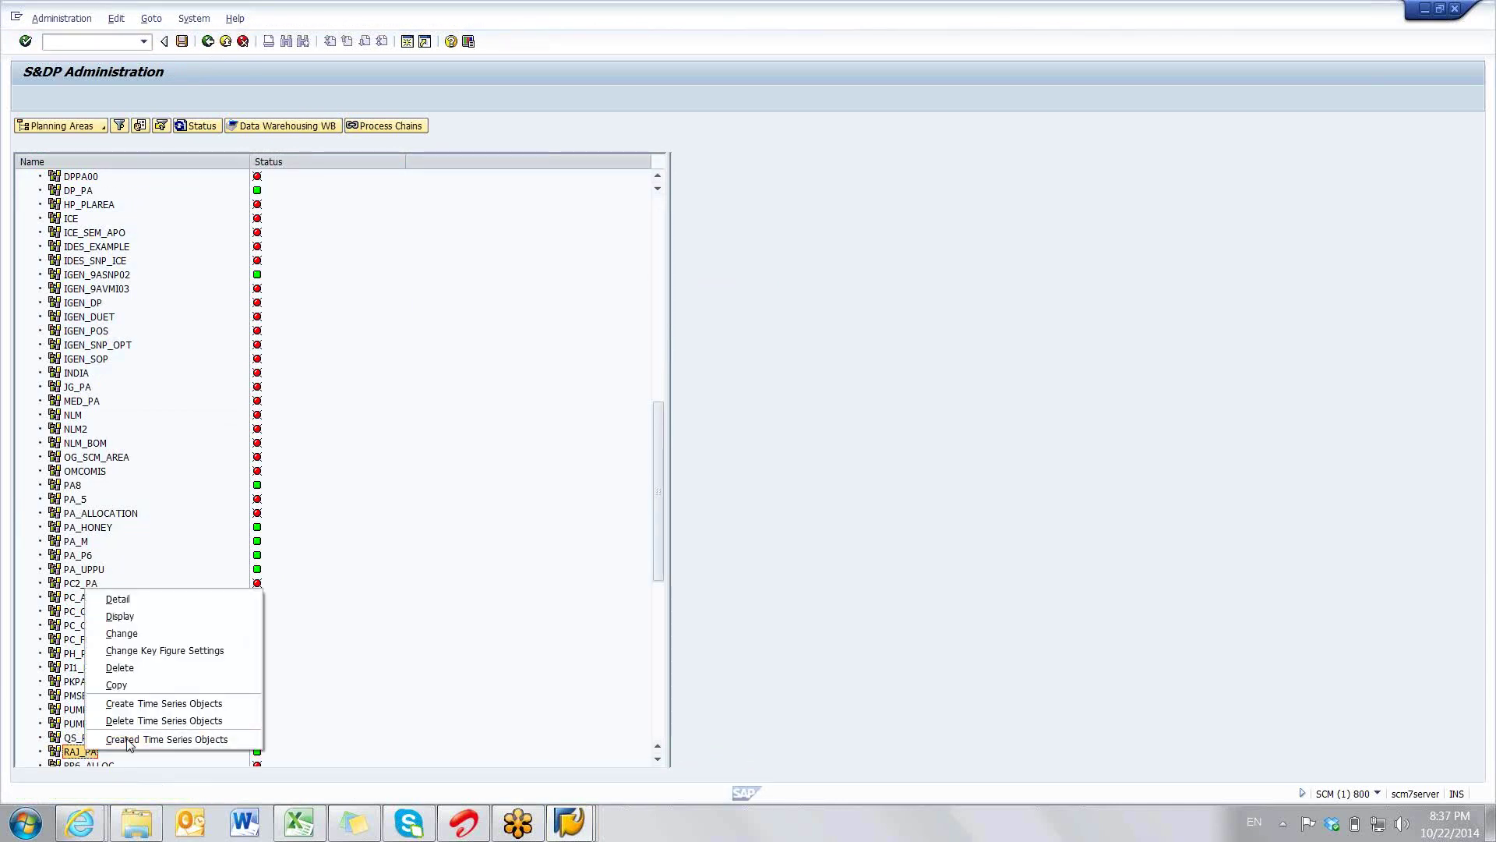
pyautogui.click(129, 740)
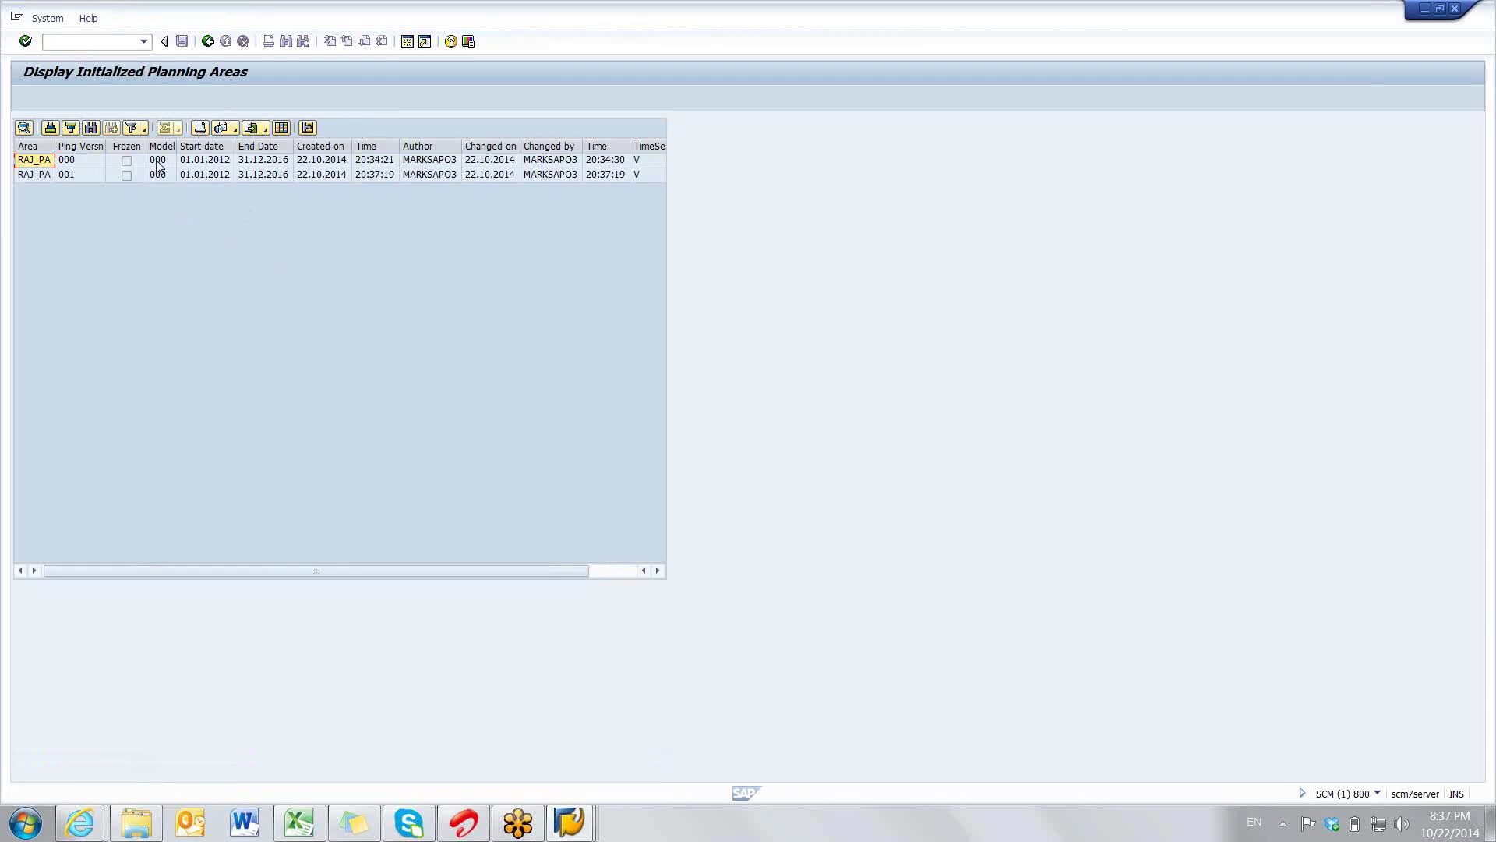
pyautogui.click(83, 162)
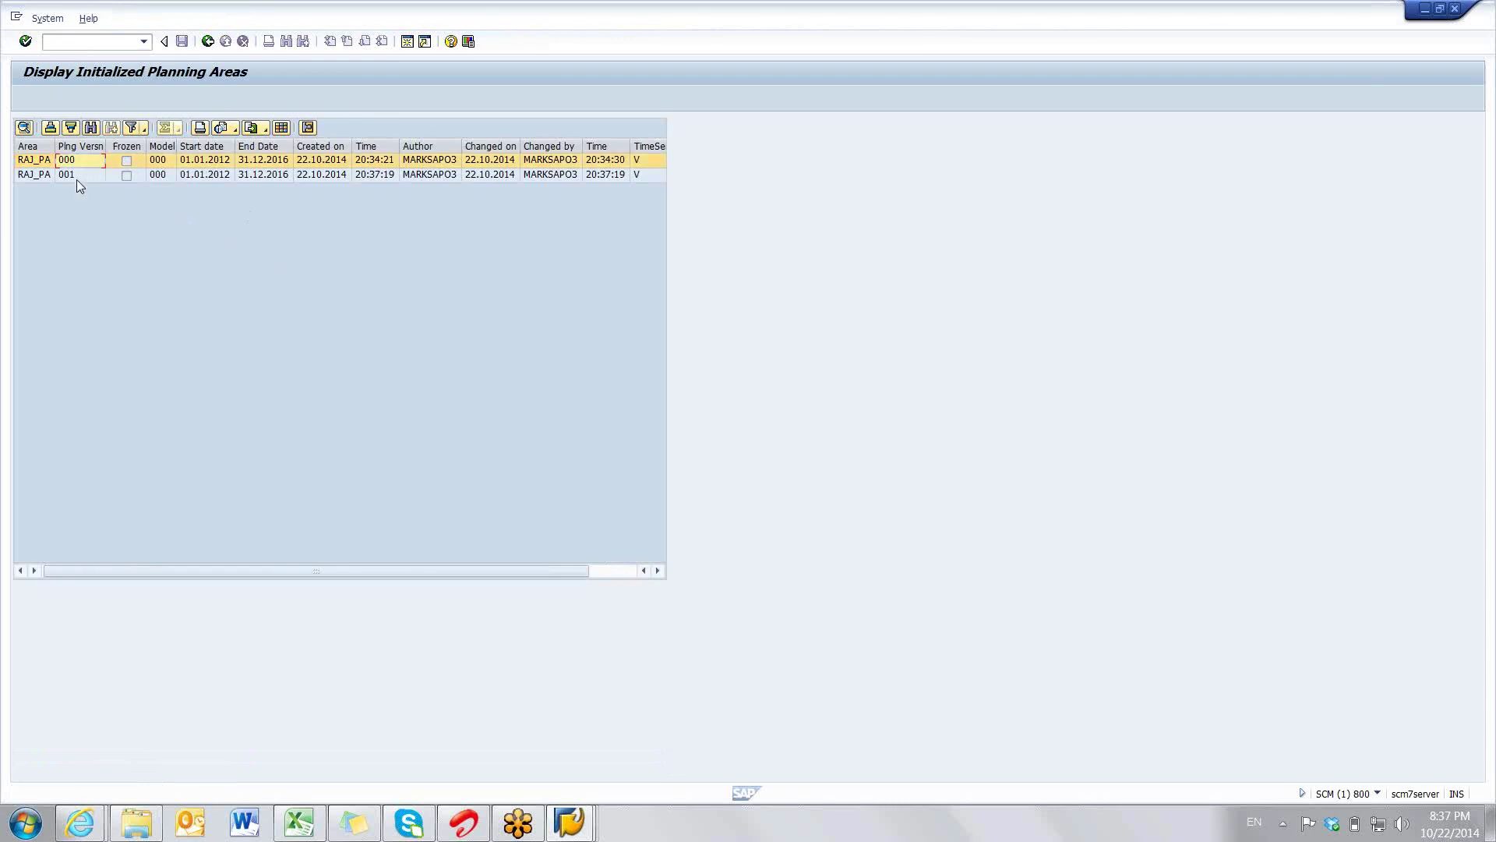
pyautogui.click(77, 178)
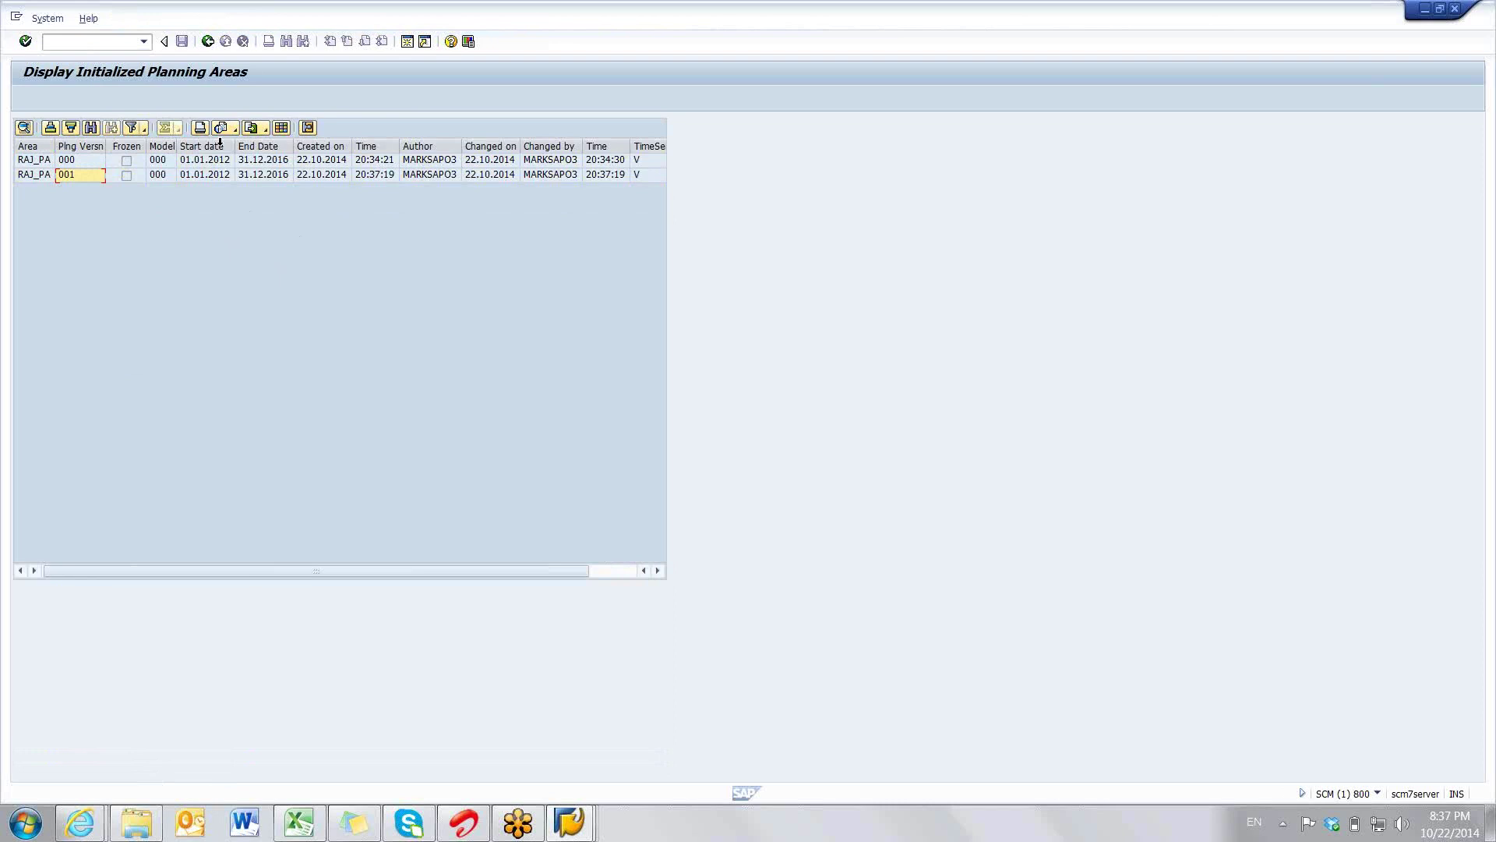
pyautogui.click(207, 41)
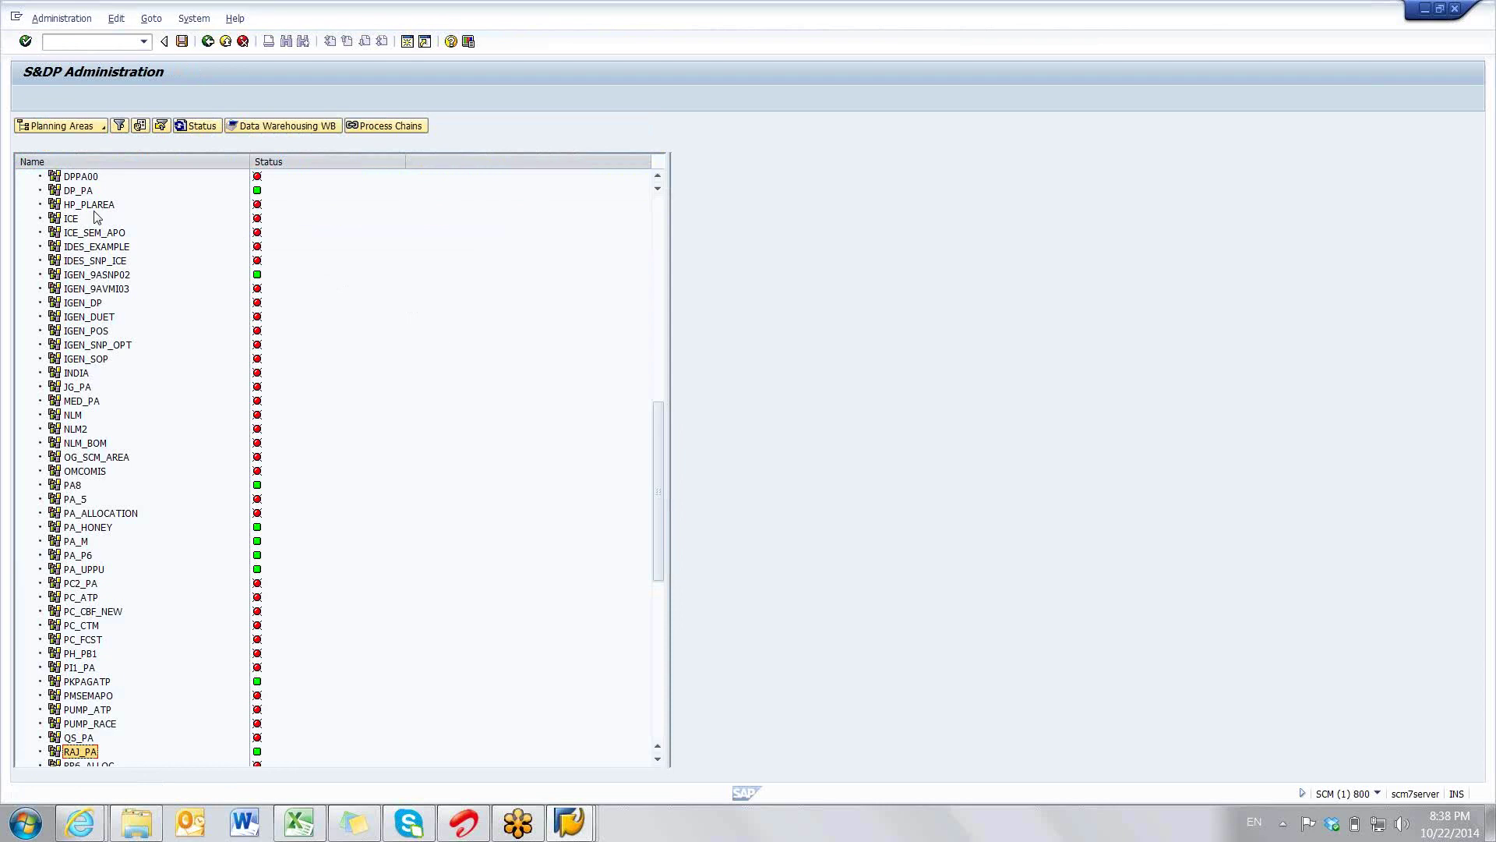
# - Switch the administration tree to list planning object structures and scroll to RAJ_DP
pyautogui.click(78, 126)
pyautogui.click(103, 127)
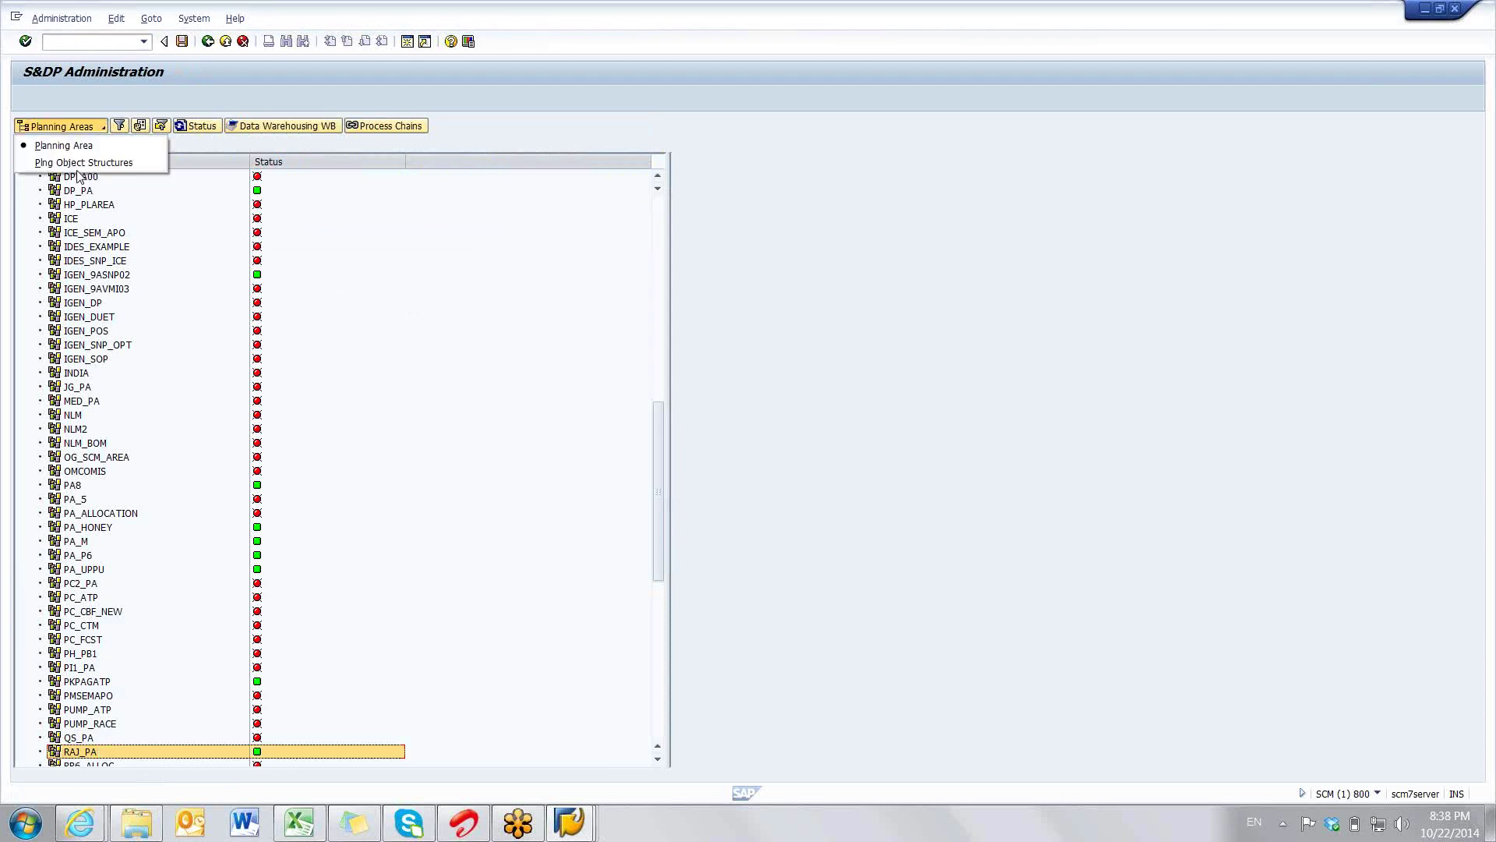
pyautogui.click(78, 160)
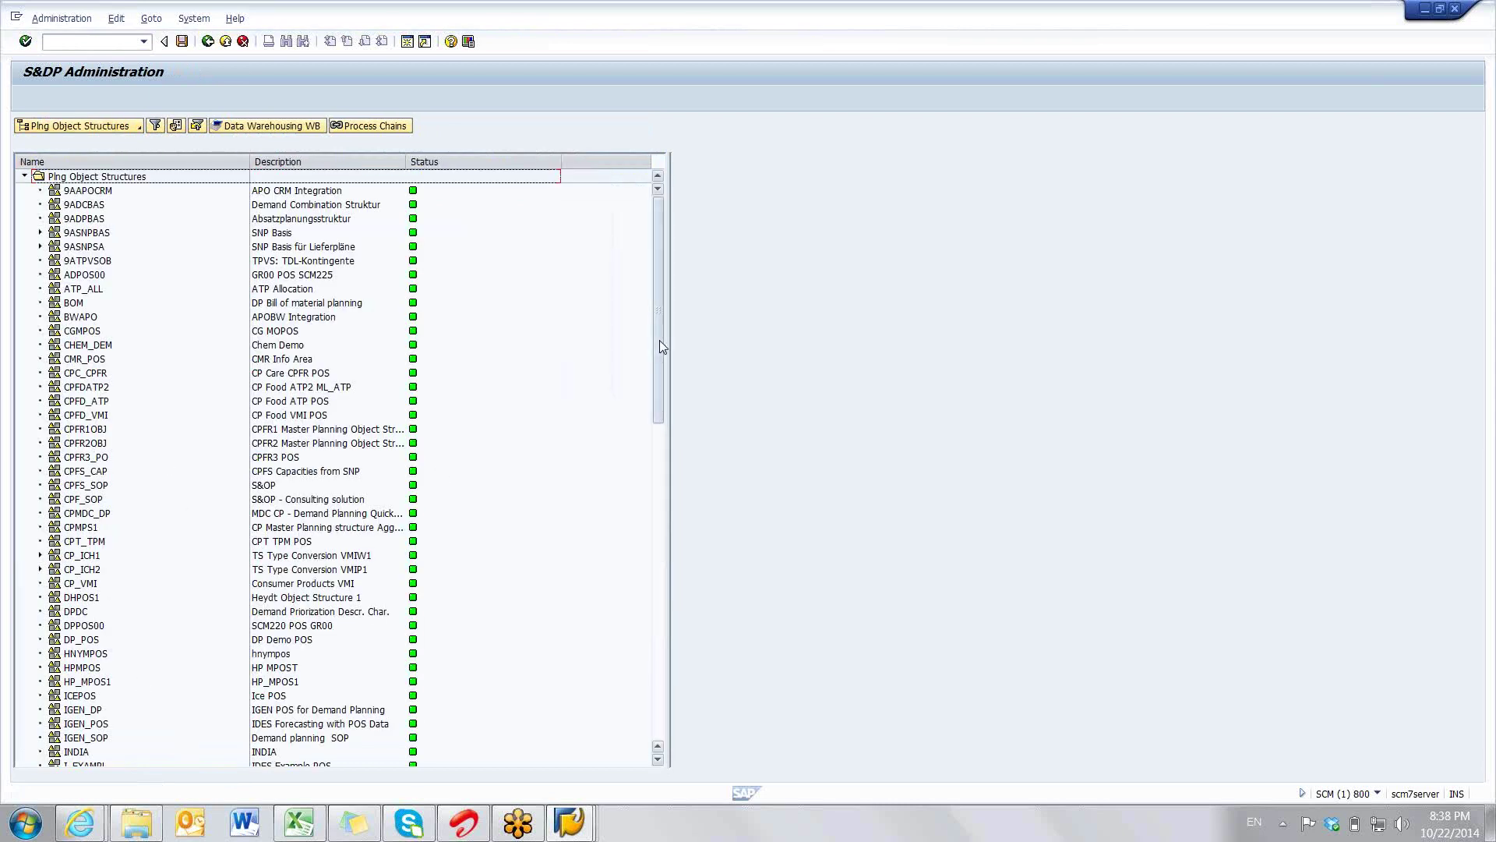
pyautogui.scroll(-1, 659, 343)
pyautogui.scroll(-8, 660, 460)
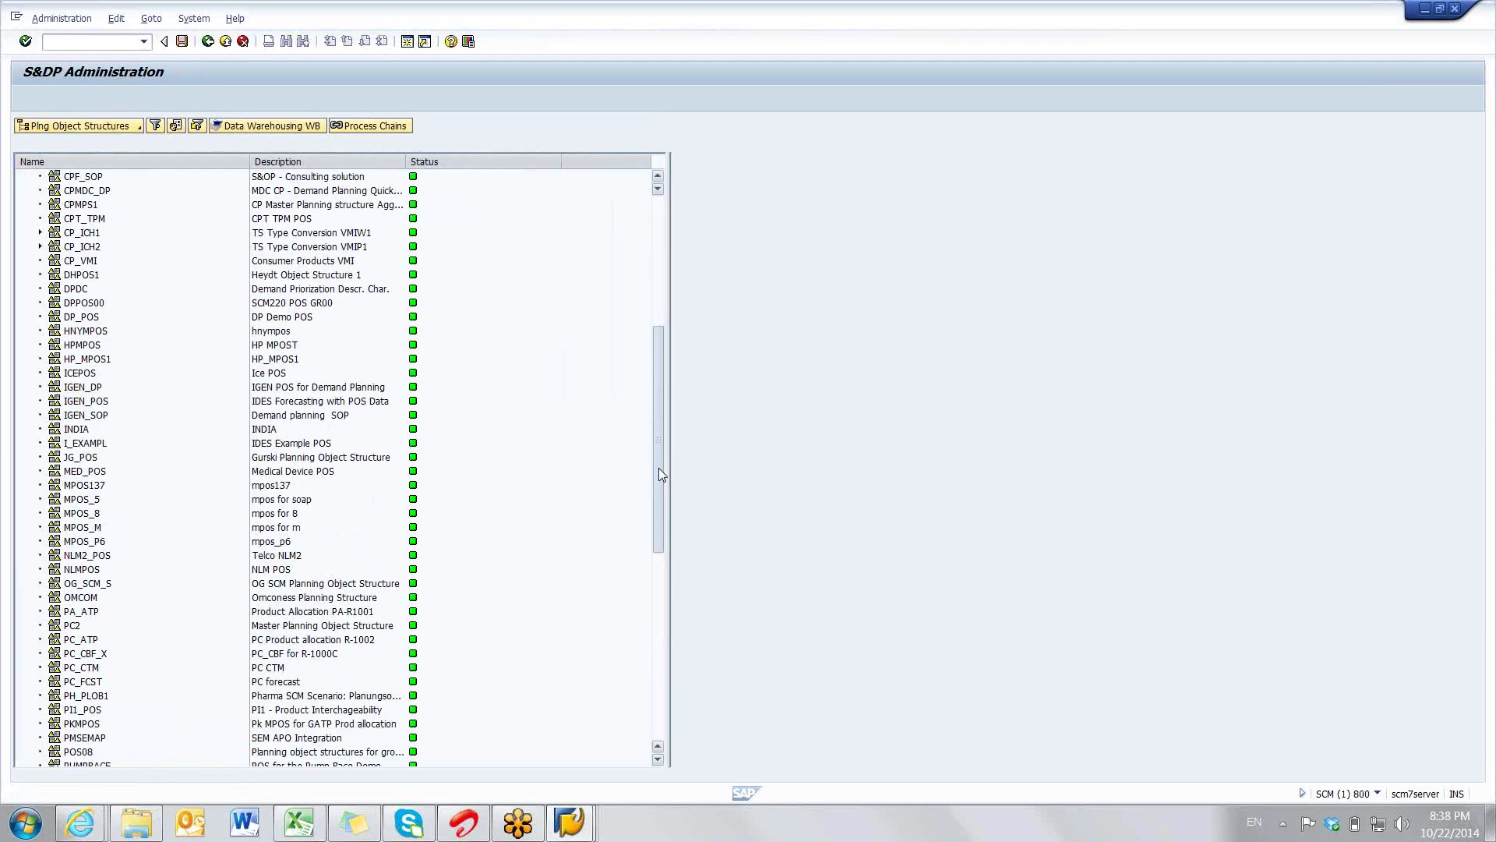
pyautogui.scroll(-15, 654, 545)
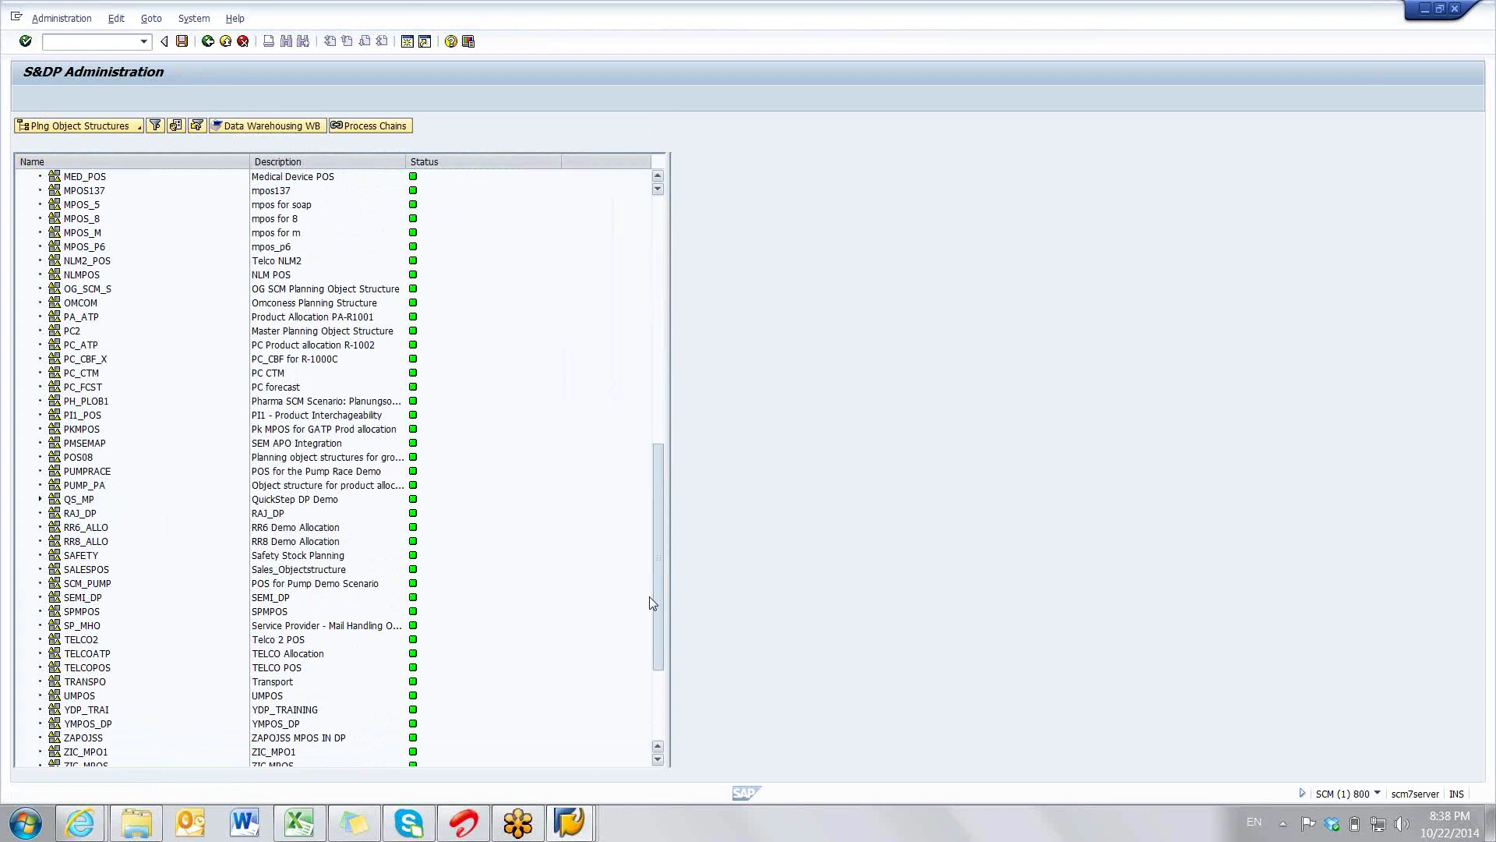
pyautogui.scroll(-5, 652, 601)
# - Display the existing characteristic combinations of RAJ_DP via Char. Combinations > Maintain
pyautogui.click(78, 331)
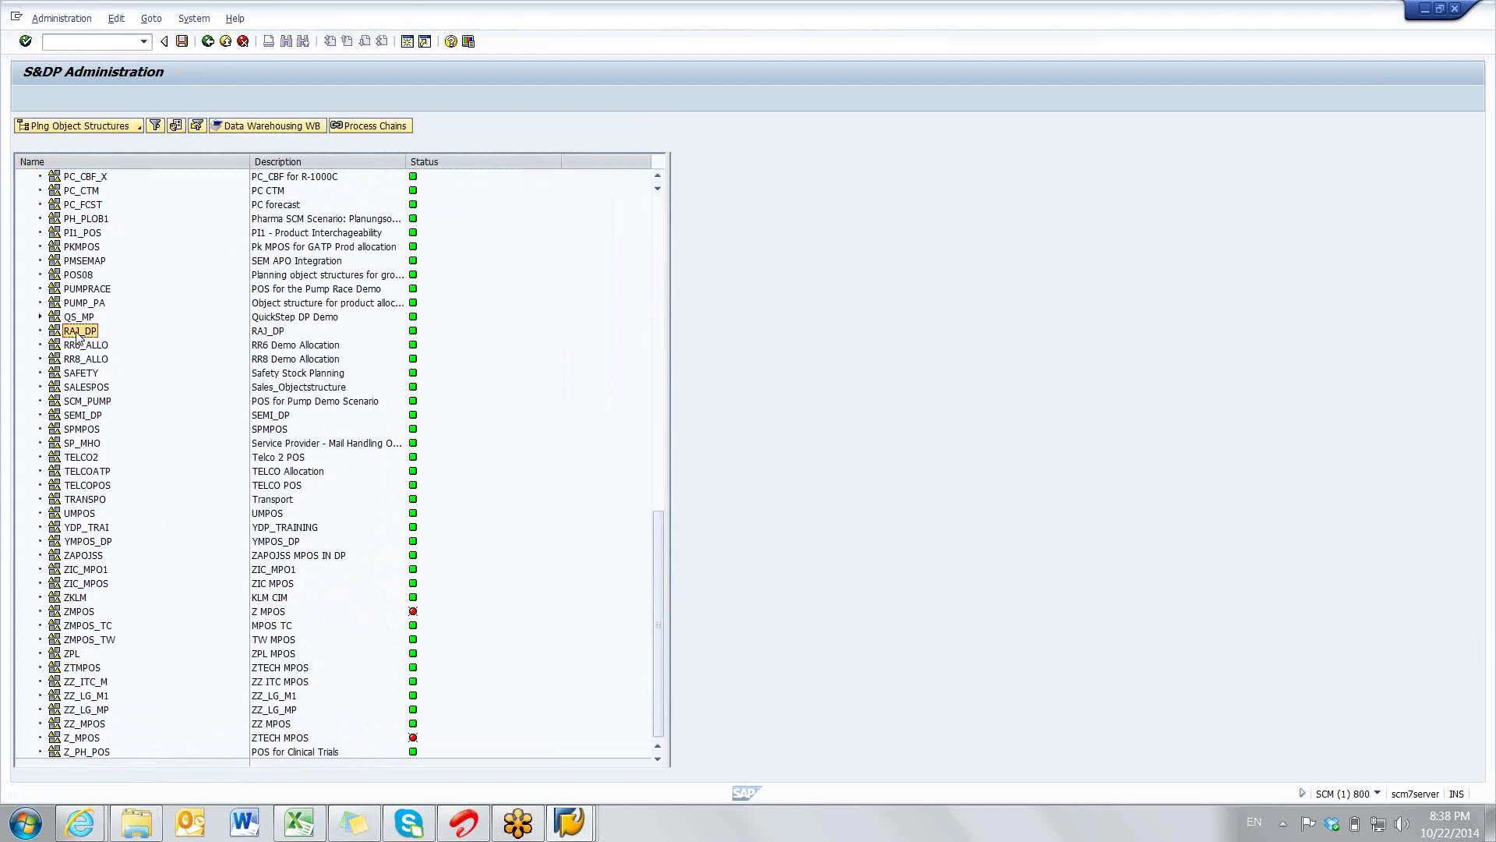
pyautogui.rightClick(78, 334)
pyautogui.moveTo(121, 466)
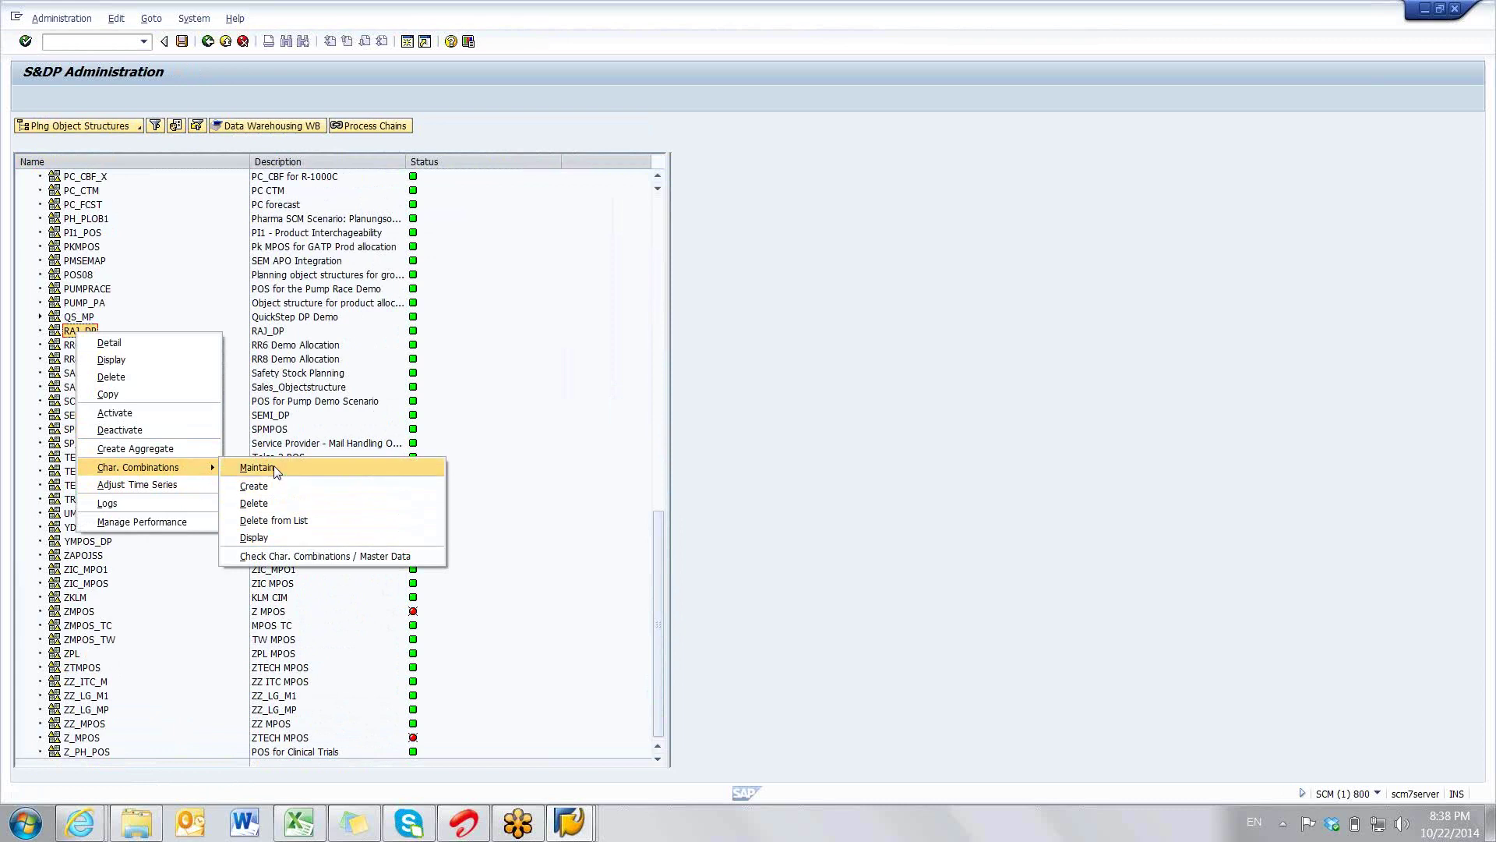
pyautogui.click(275, 469)
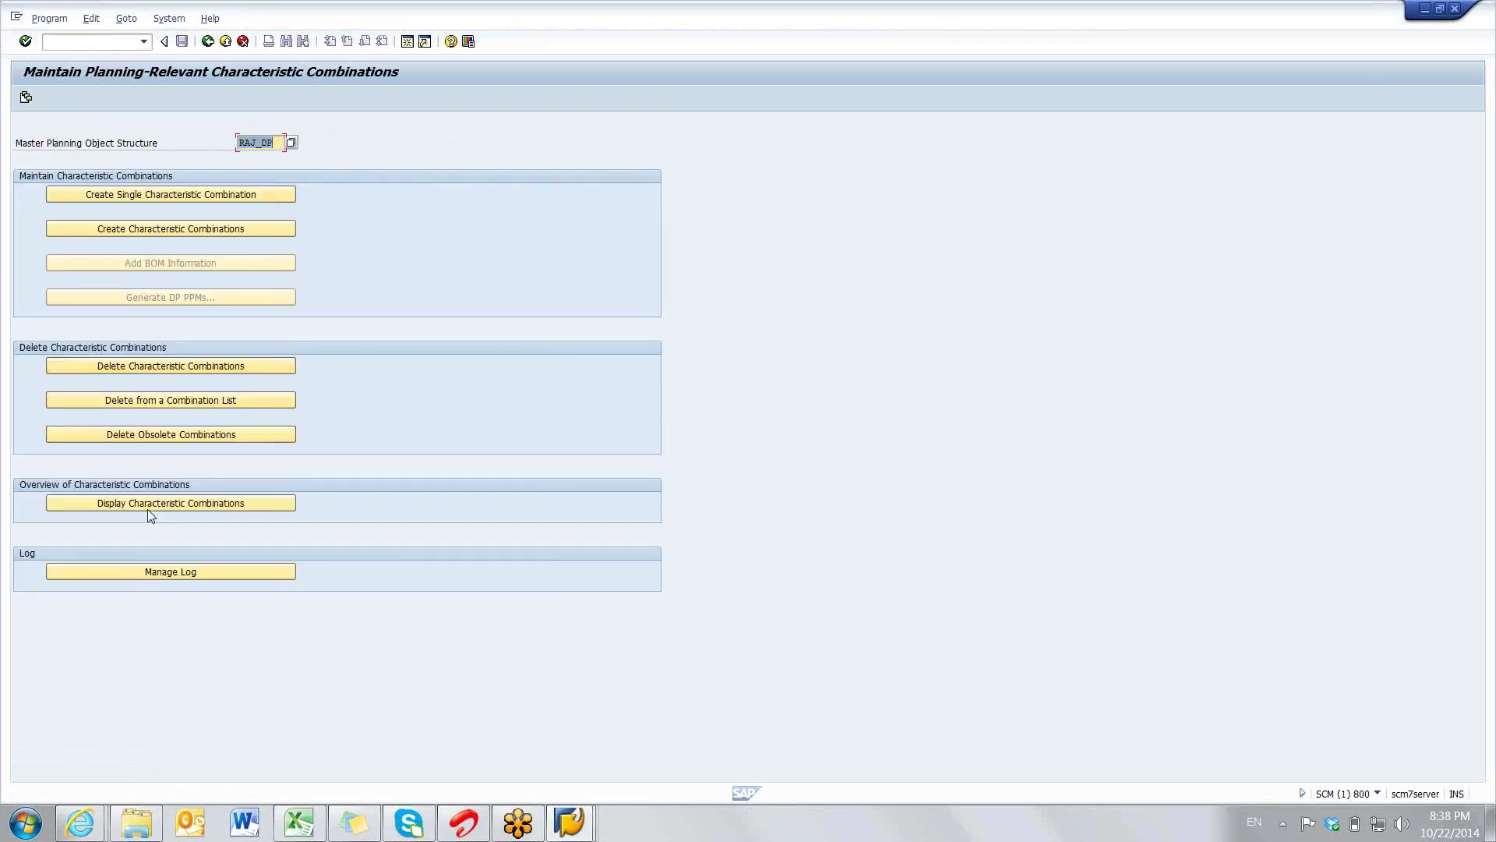
pyautogui.click(146, 502)
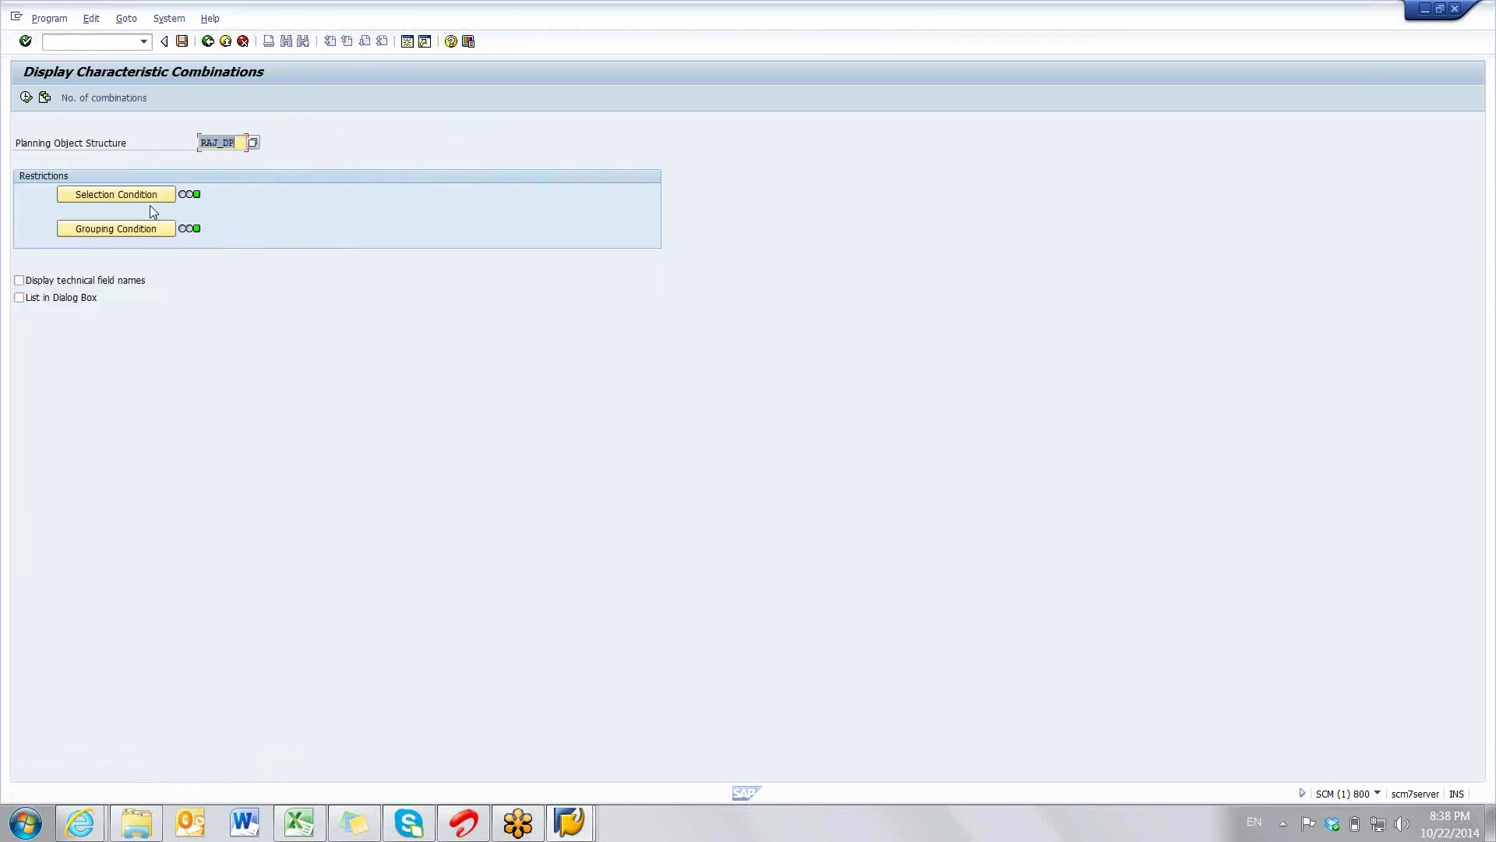
pyautogui.click(26, 98)
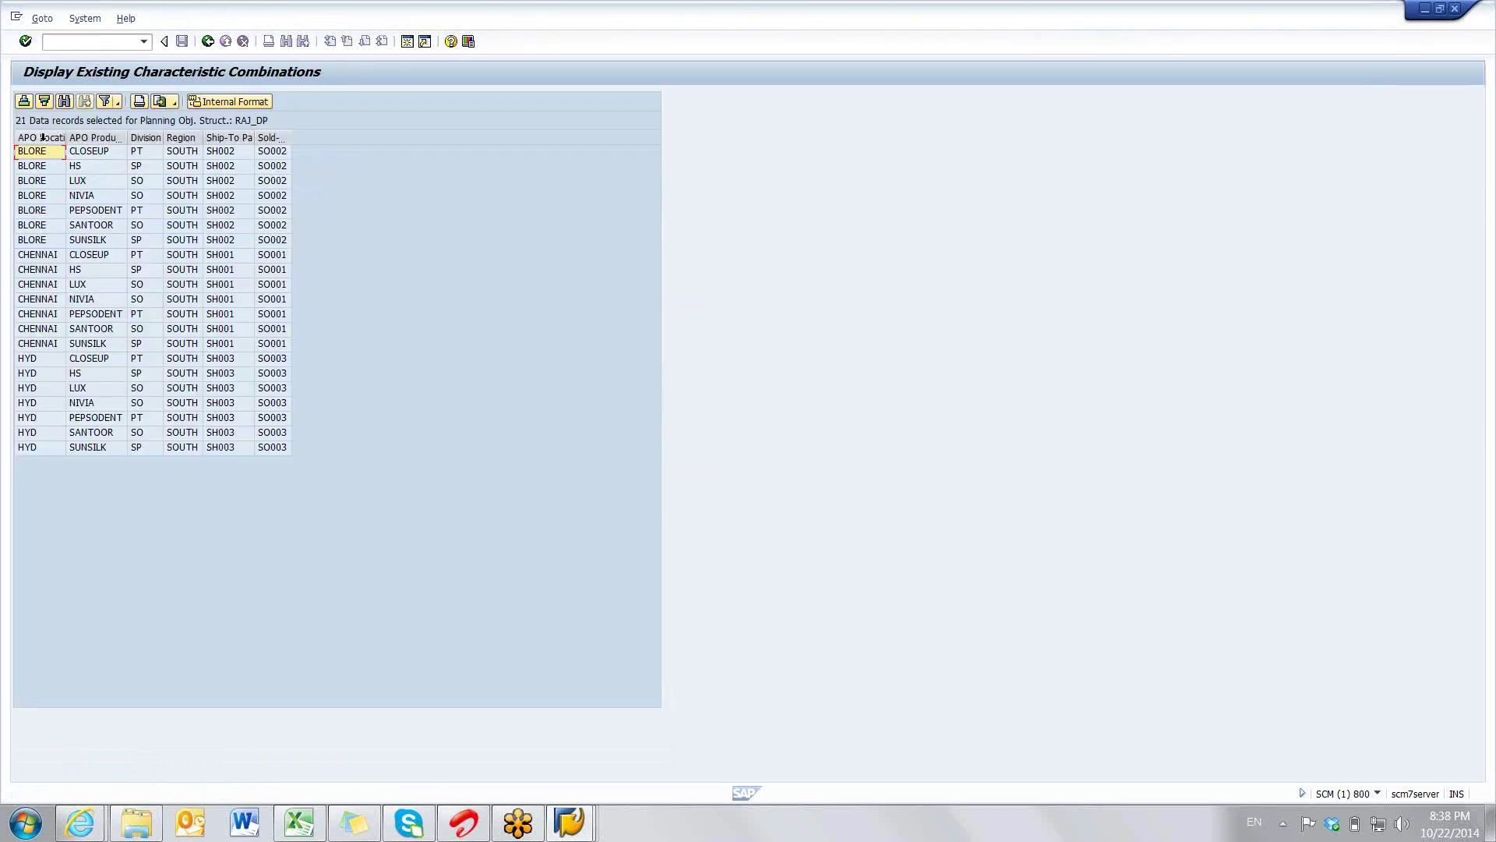
pyautogui.click(43, 137)
pyautogui.moveTo(43, 138); pyautogui.dragTo(267, 394)
pyautogui.click(520, 457)
pyautogui.moveTo(297, 825)
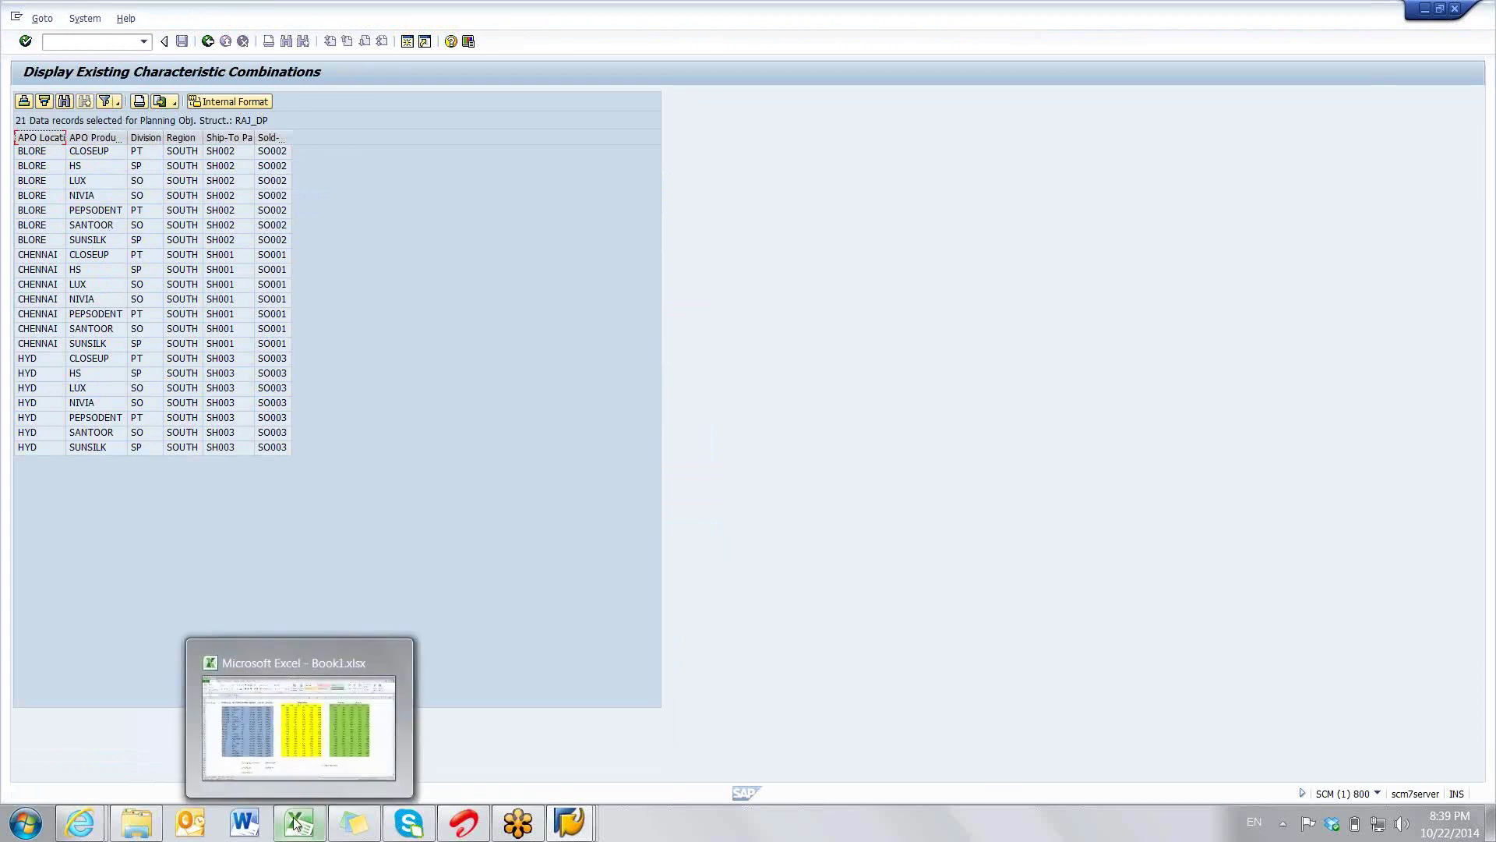
# - Bring up Book1.xlsx, go to Sheet3 and select cell G25
pyautogui.click(287, 720)
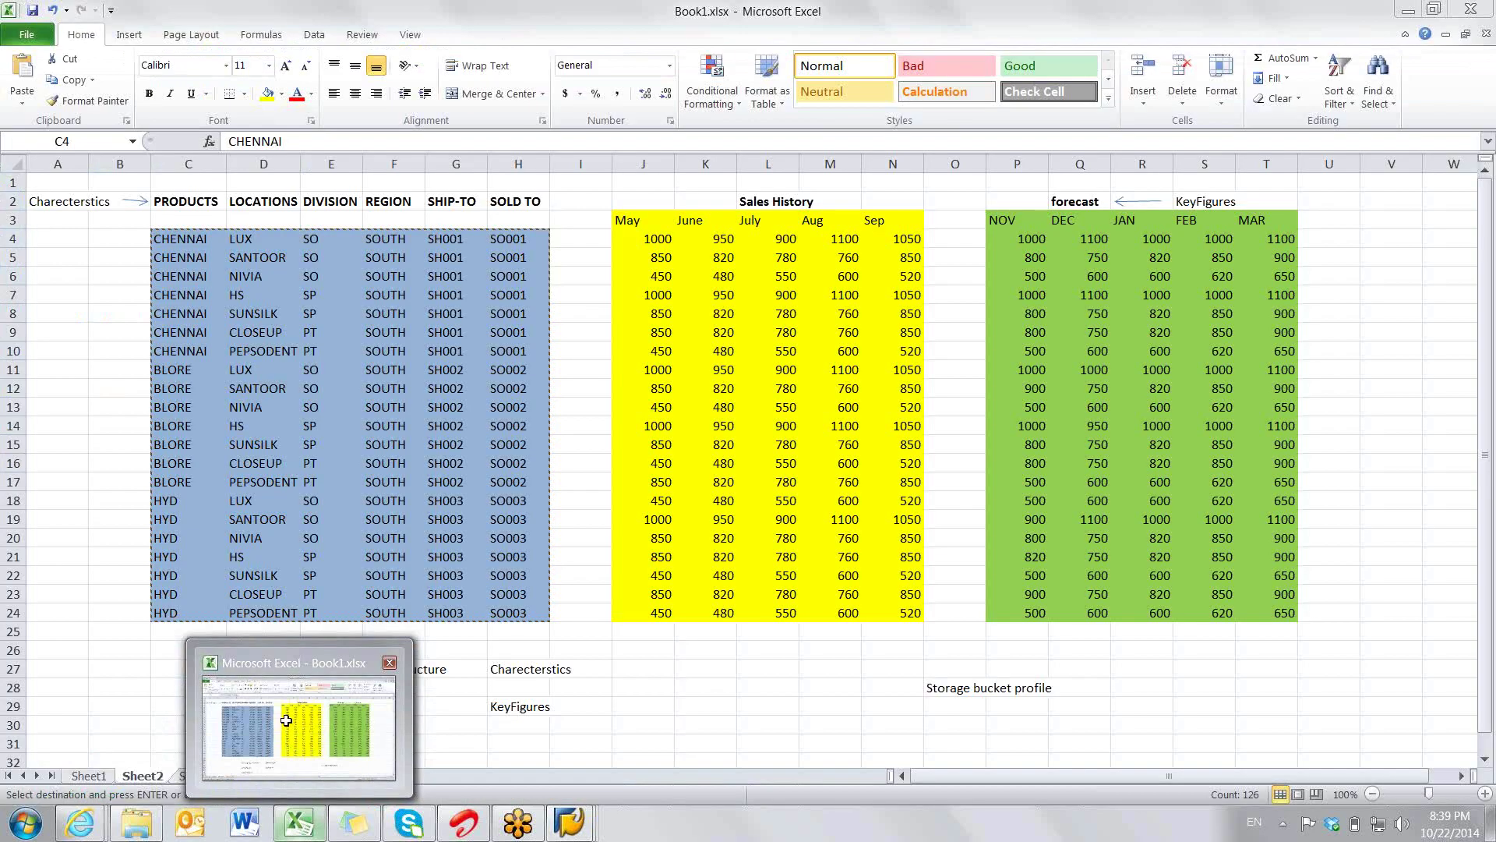
pyautogui.hotkey('ctrl', 'pagedown')
pyautogui.click(439, 624)
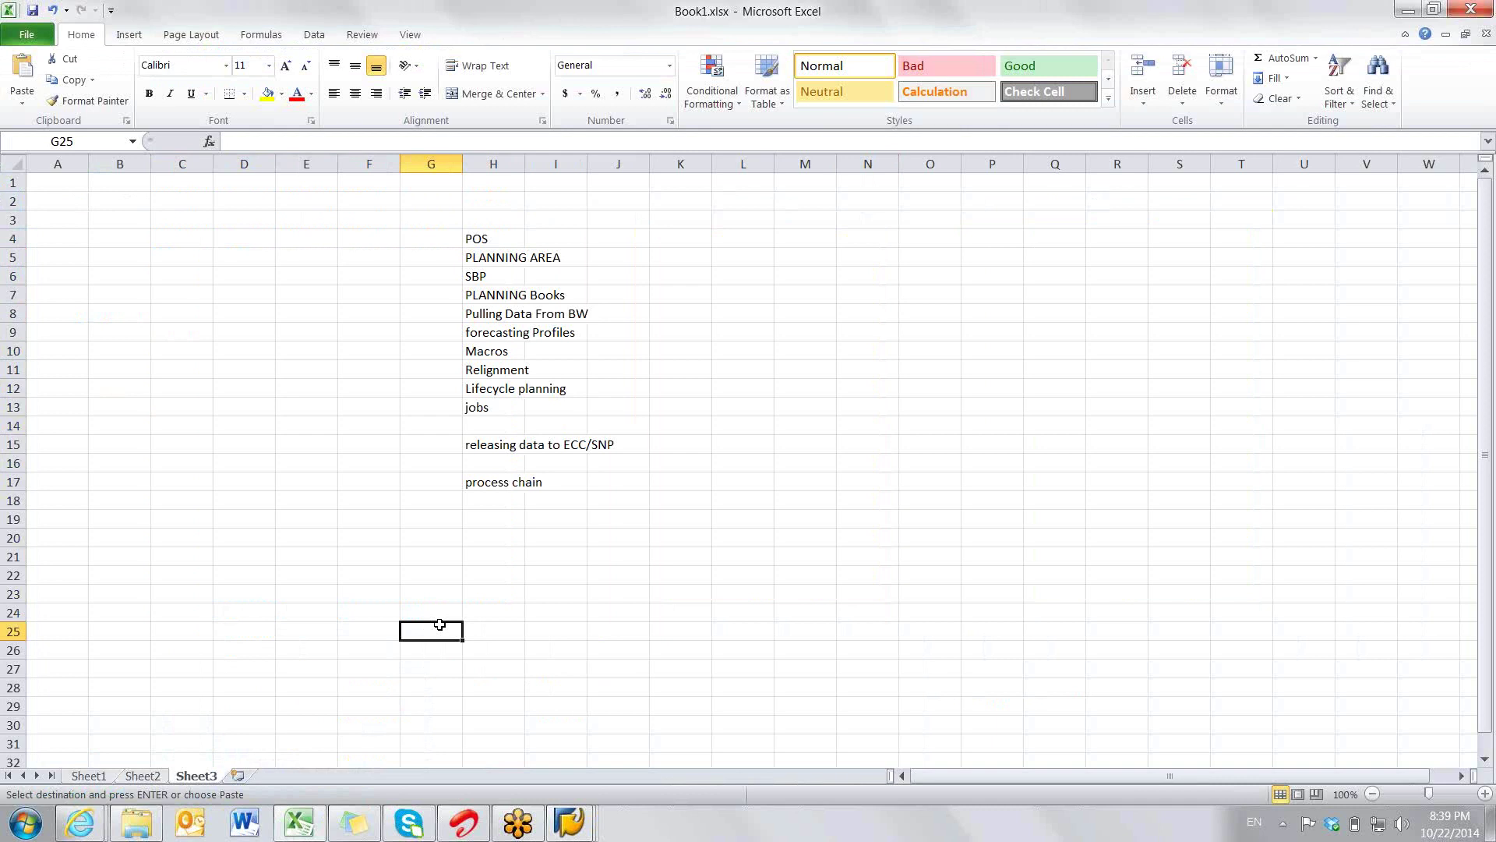
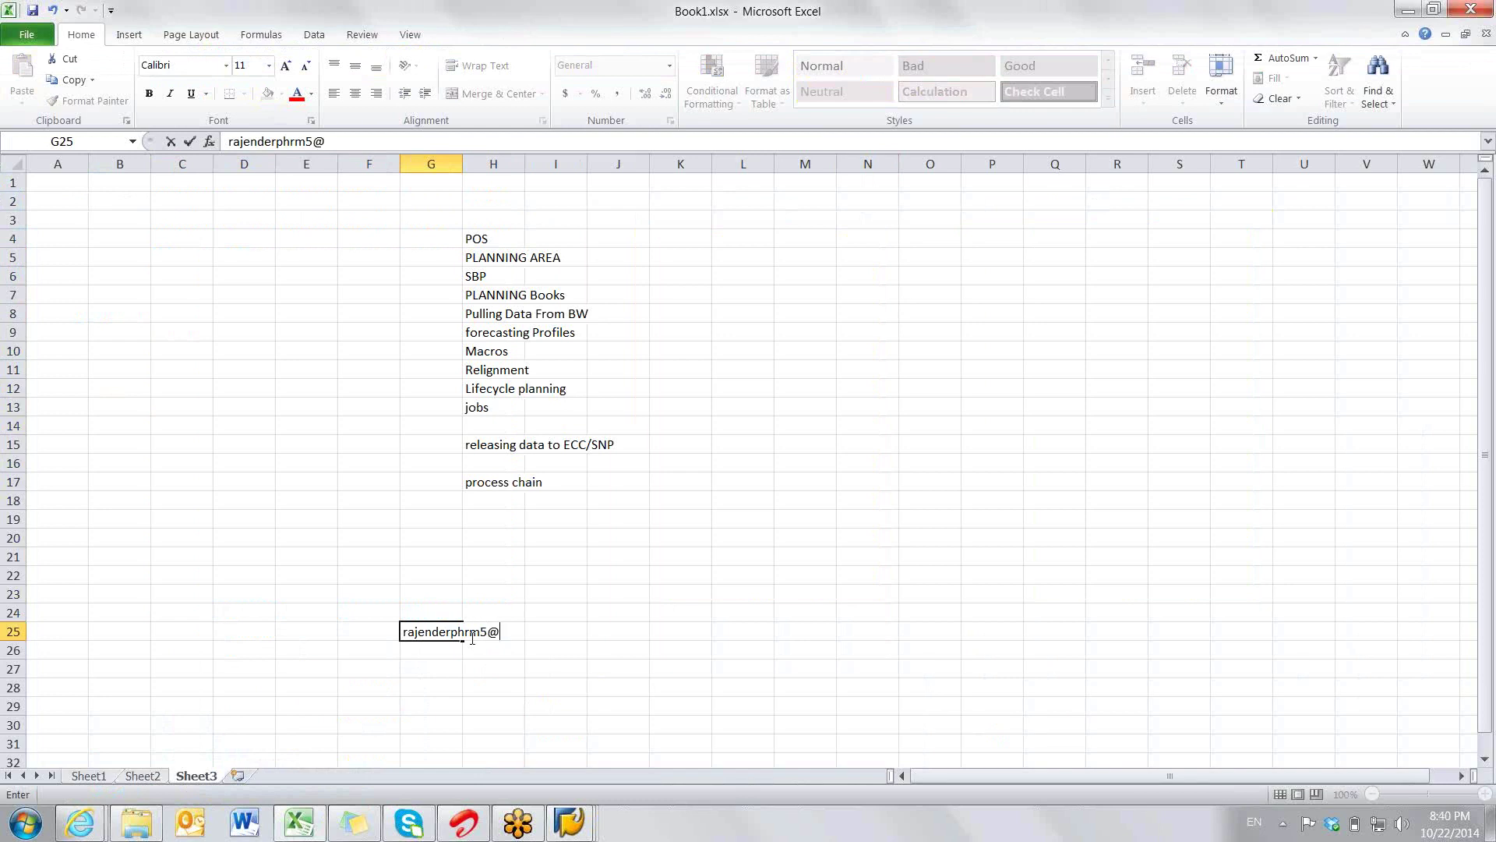
# - Enter the presenter's e-mail address as a link in G25 and select topics POS through Pulling Data From BW
pyautogui.click(33, 10)
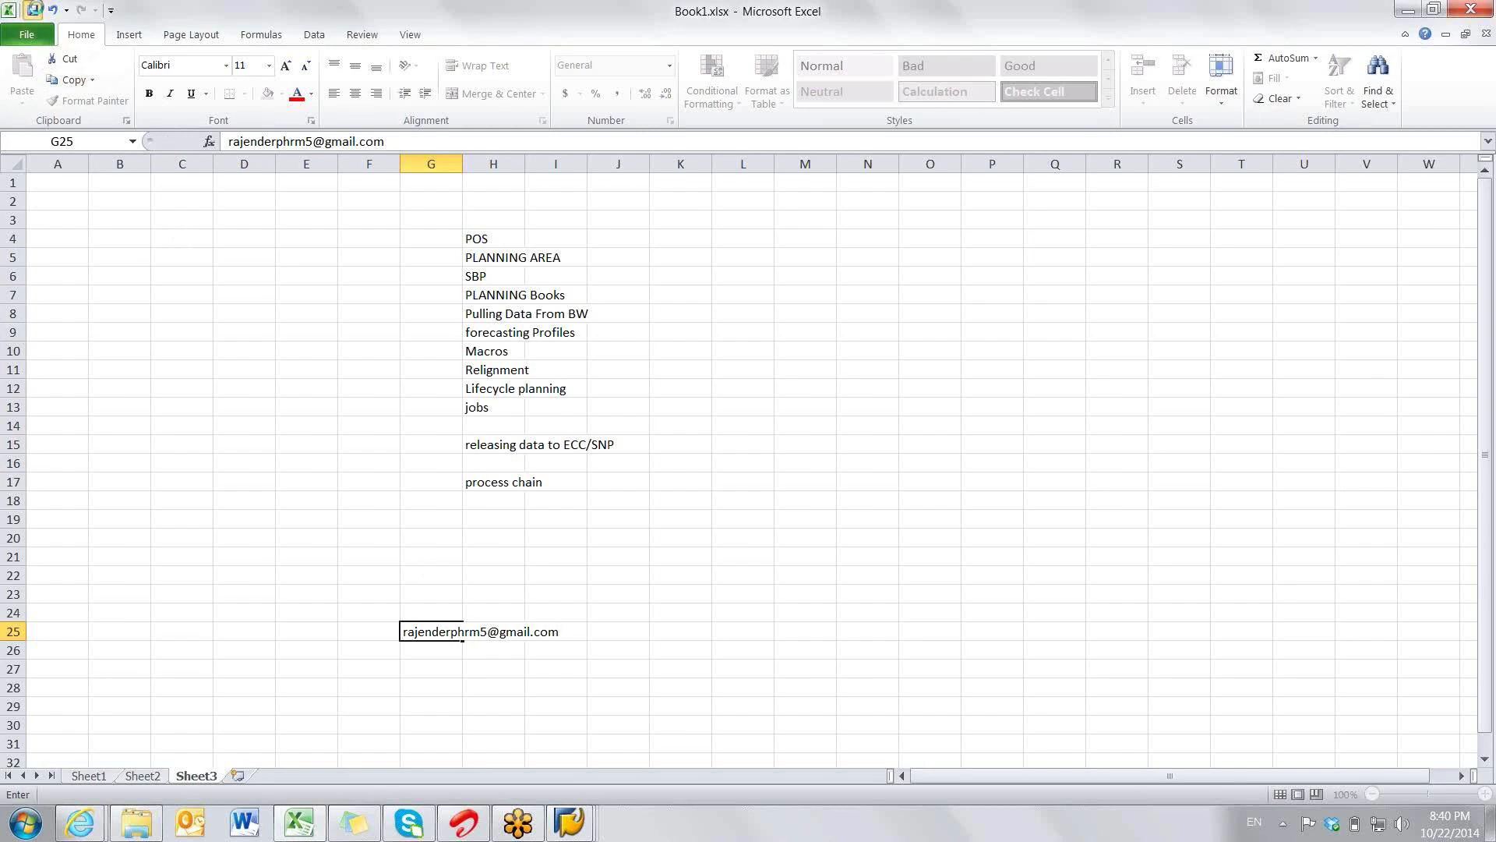
pyautogui.click(762, 501)
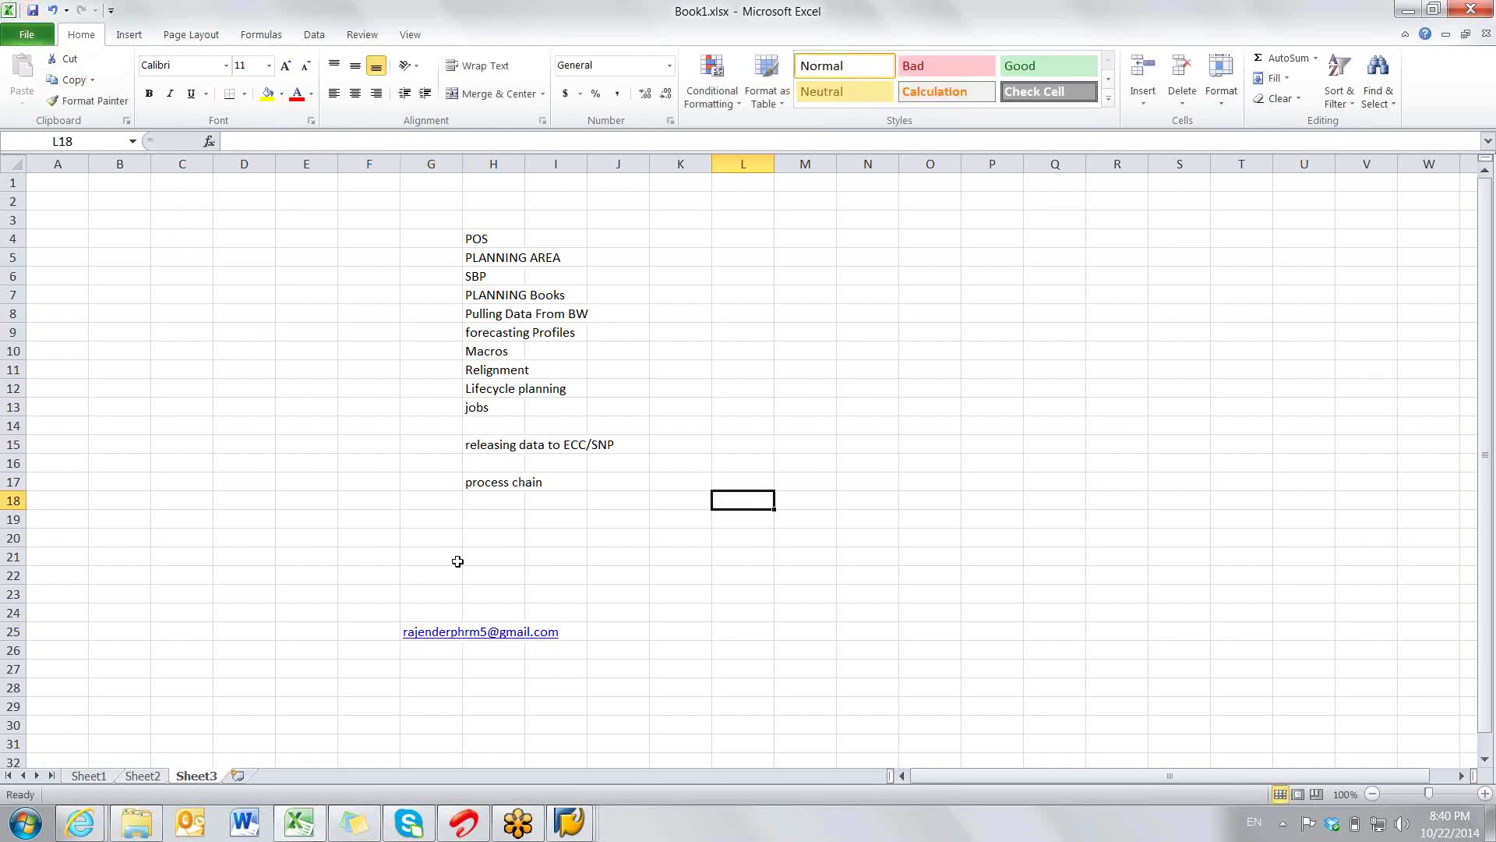
pyautogui.click(335, 557)
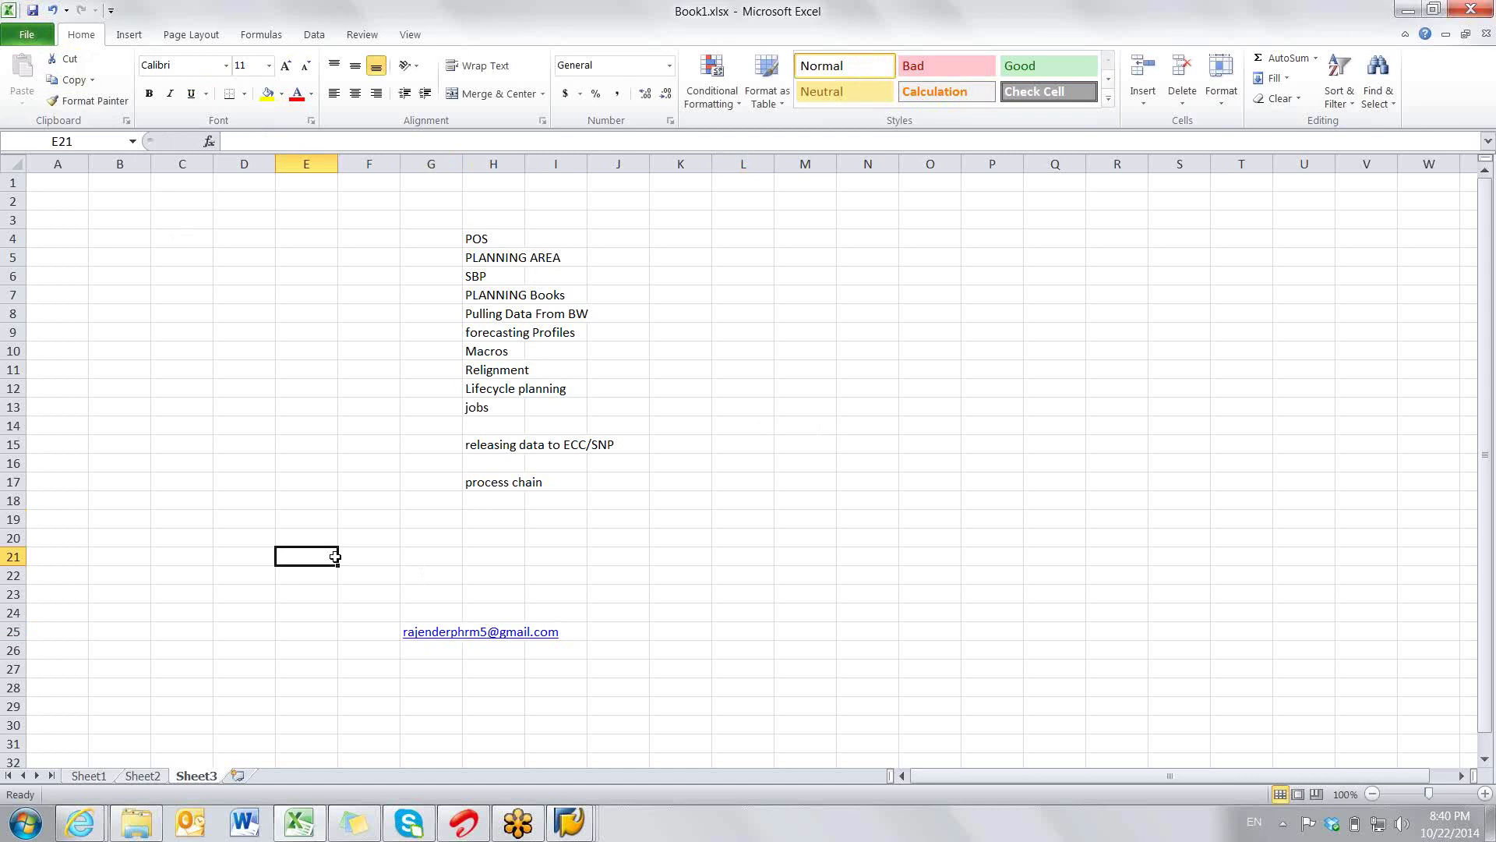
pyautogui.moveTo(488, 244); pyautogui.dragTo(485, 305)
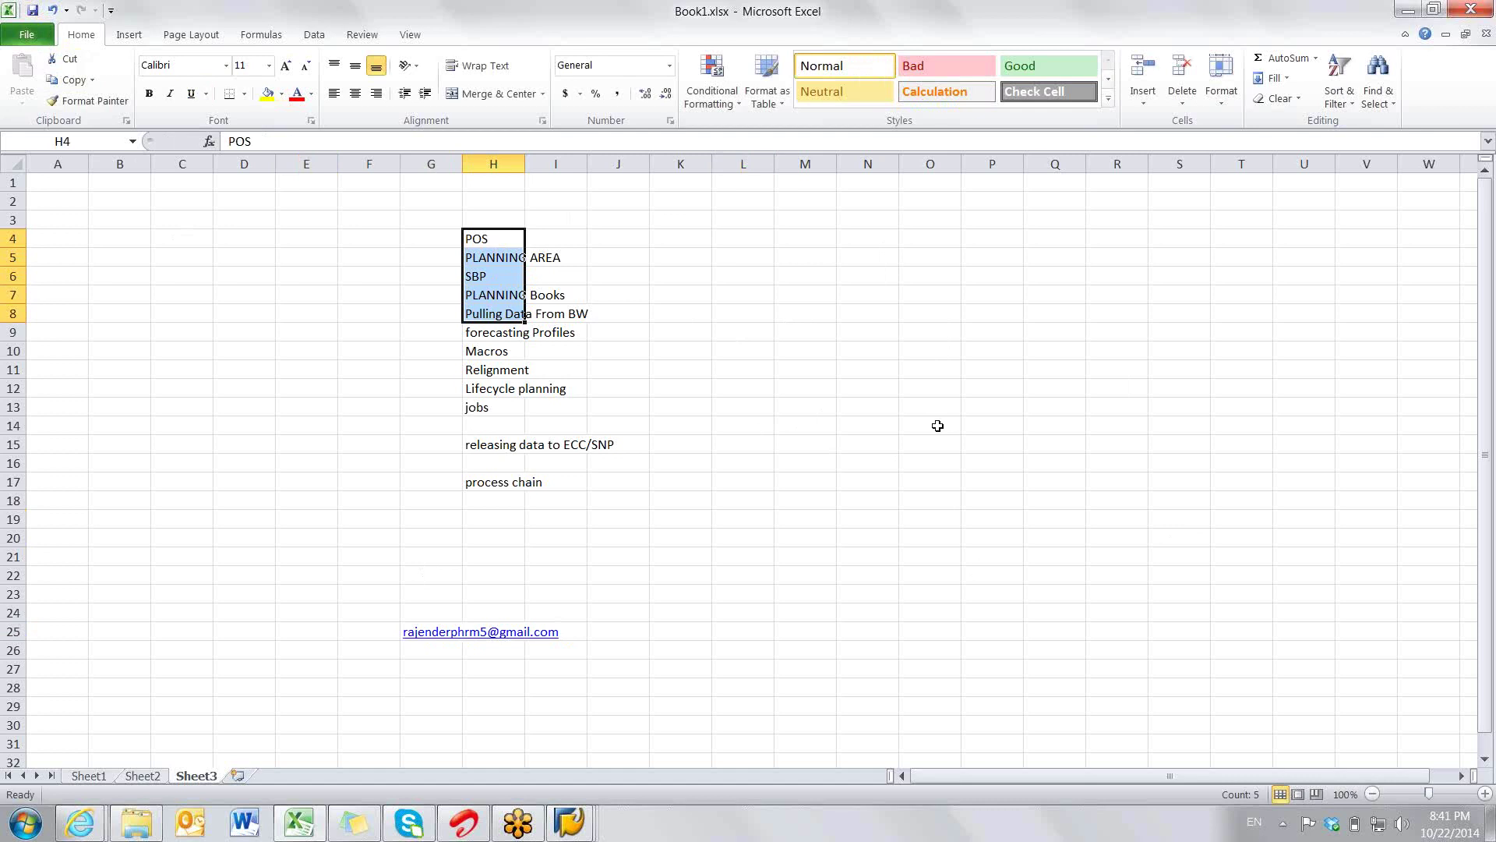
pyautogui.click(571, 823)
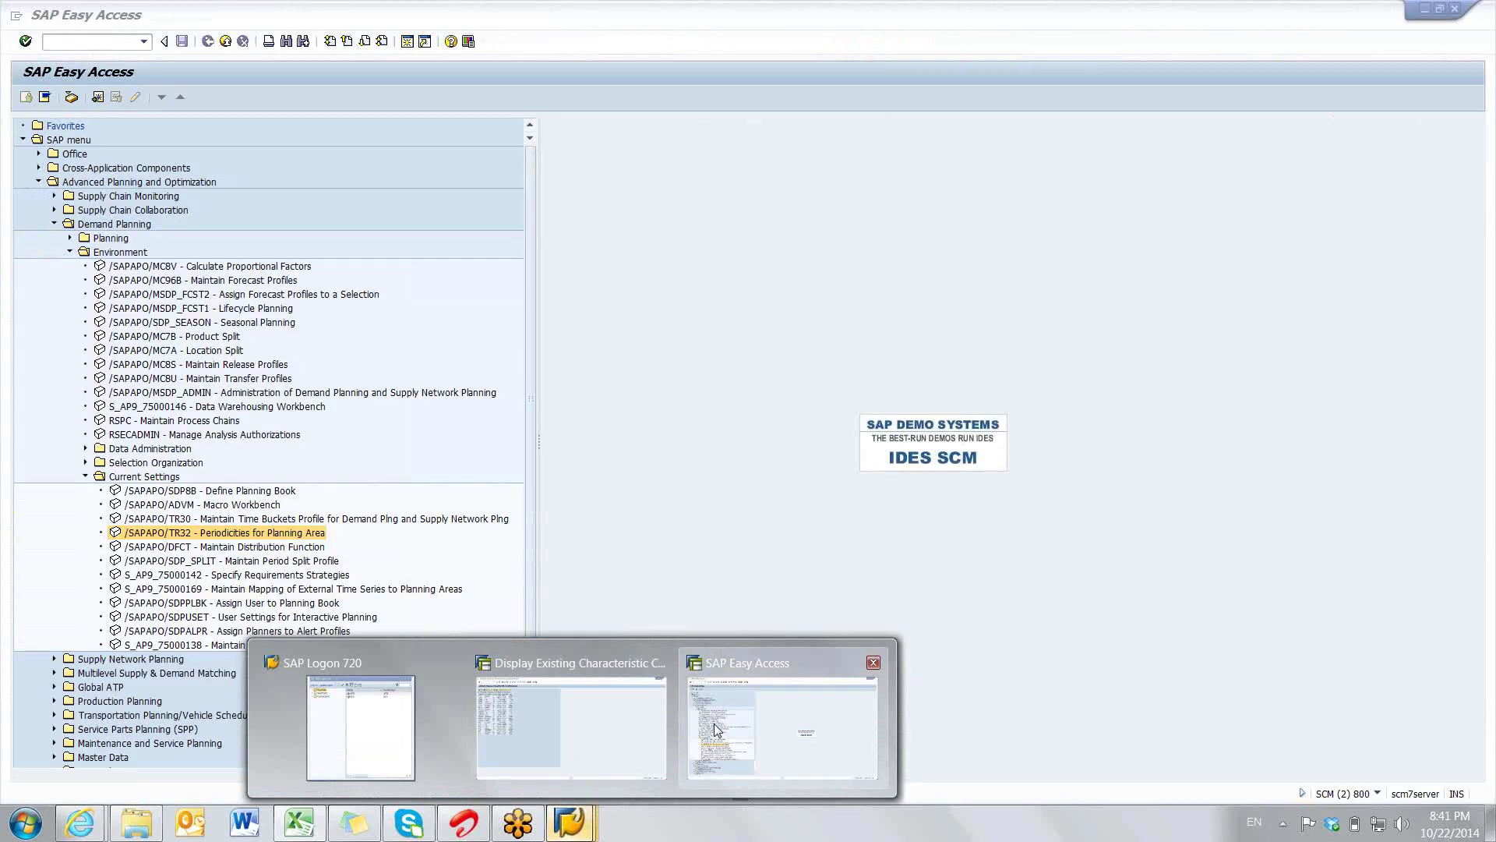
# - Go through the Demand Planning Environment transactions, from Maintain Forecast Profiles to Location Split
pyautogui.click(715, 727)
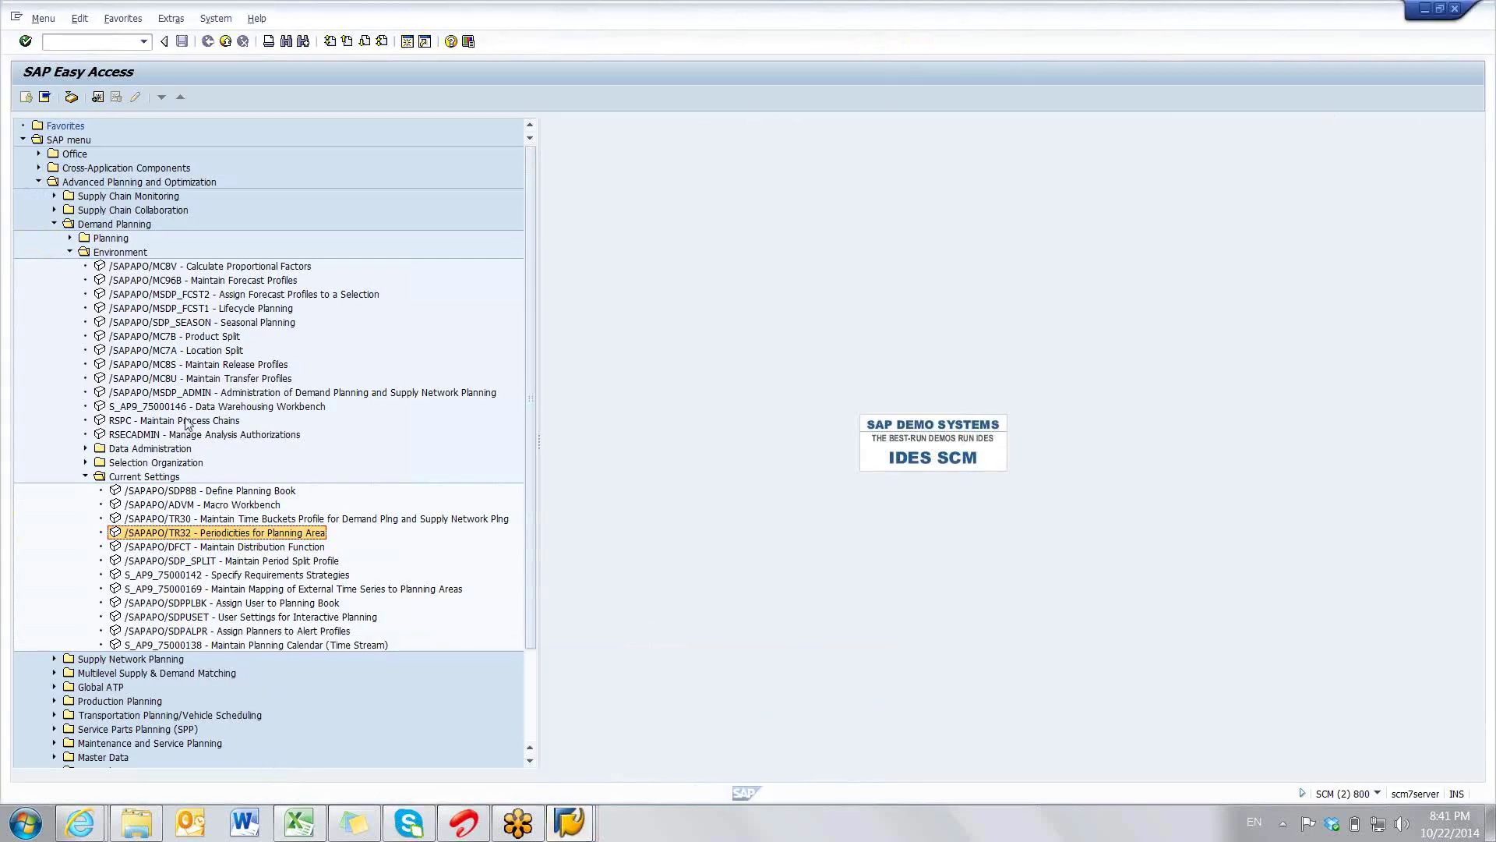
pyautogui.click(169, 282)
pyautogui.click(167, 308)
pyautogui.click(166, 336)
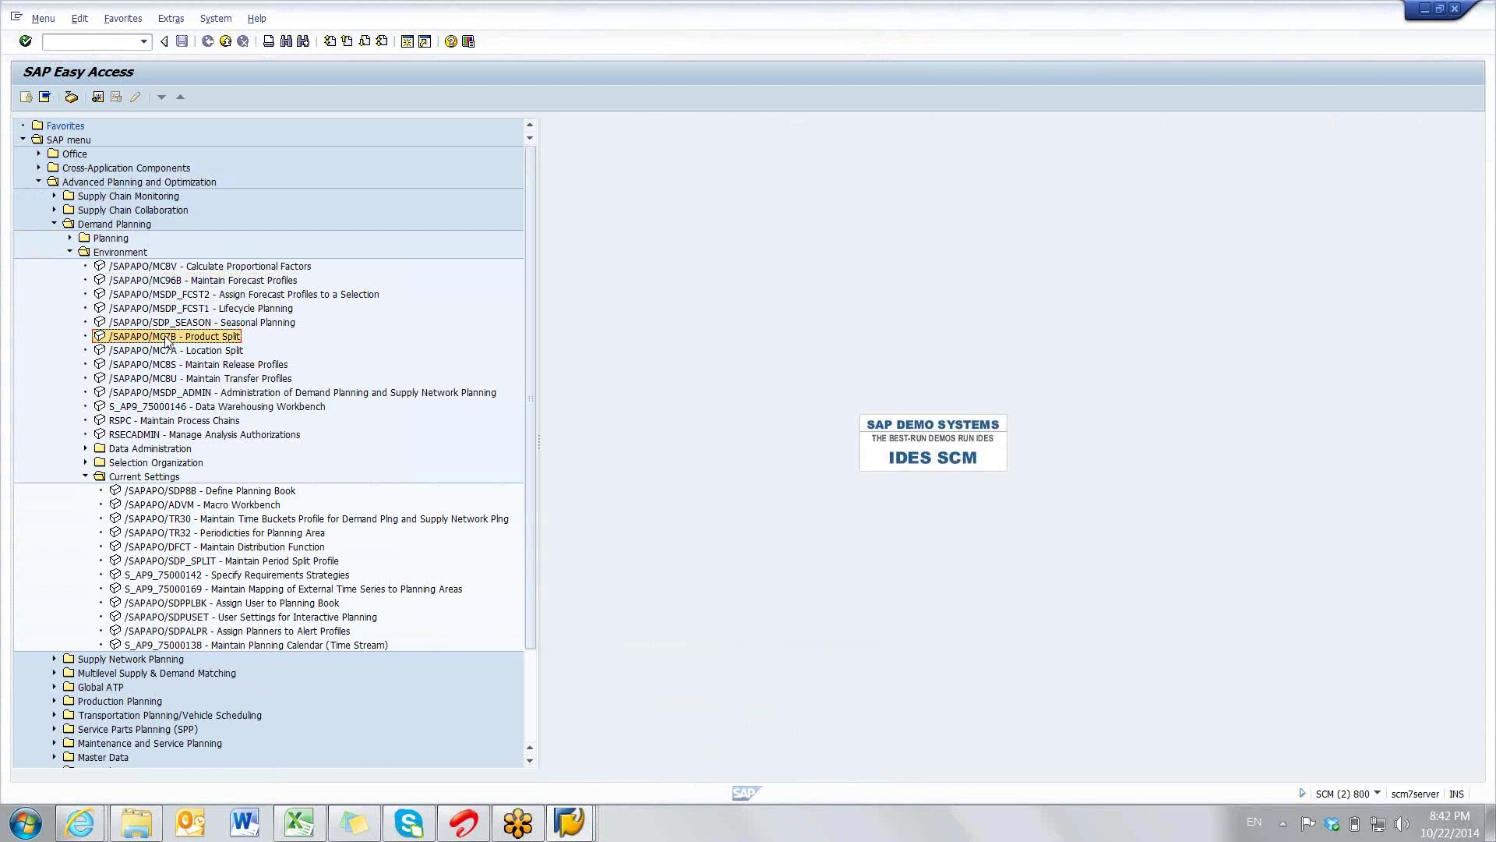
pyautogui.click(163, 366)
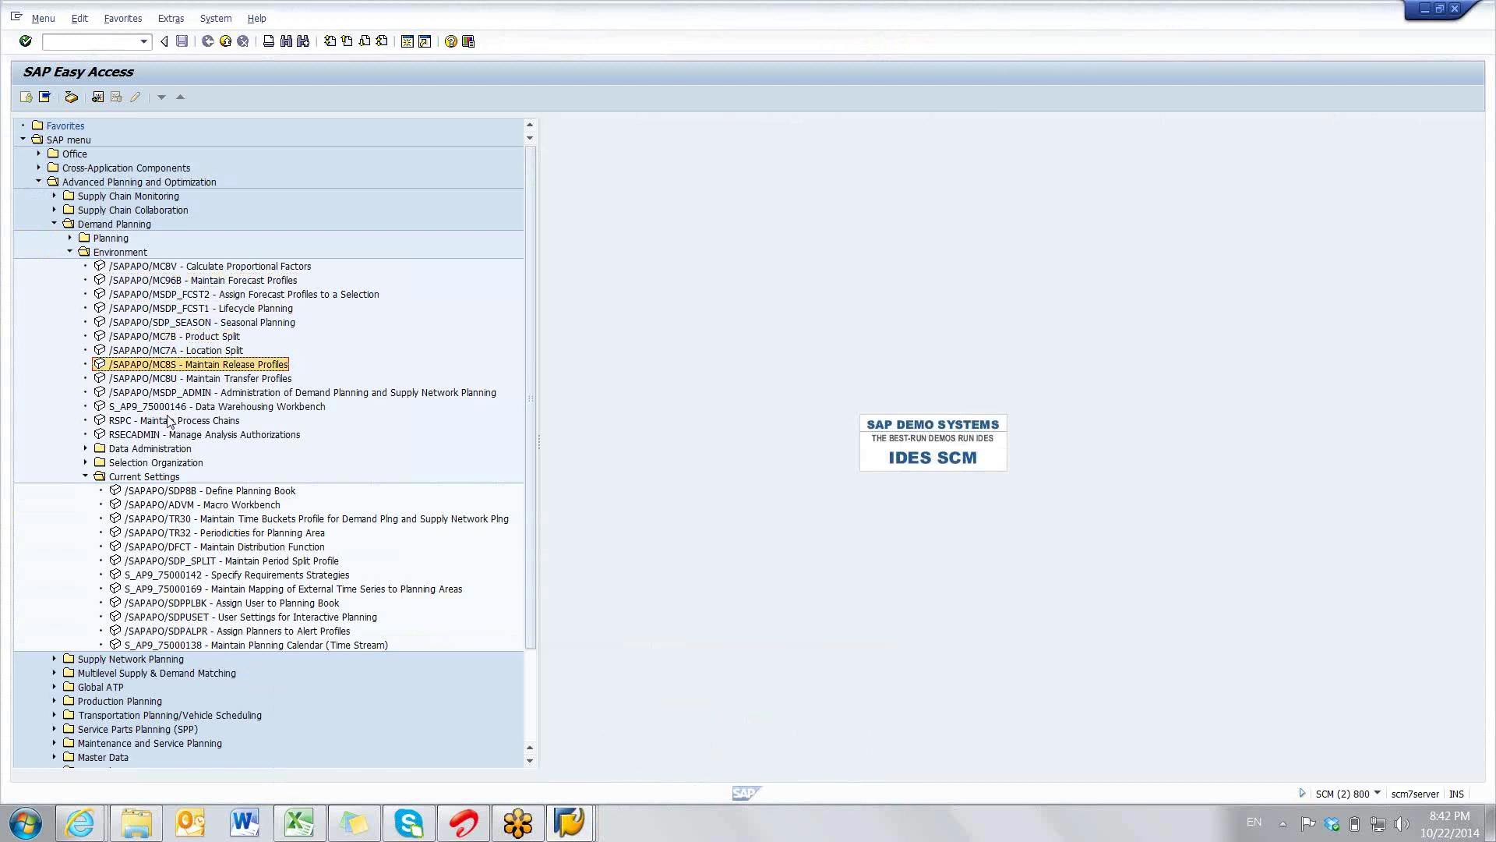
pyautogui.click(168, 421)
pyautogui.click(167, 406)
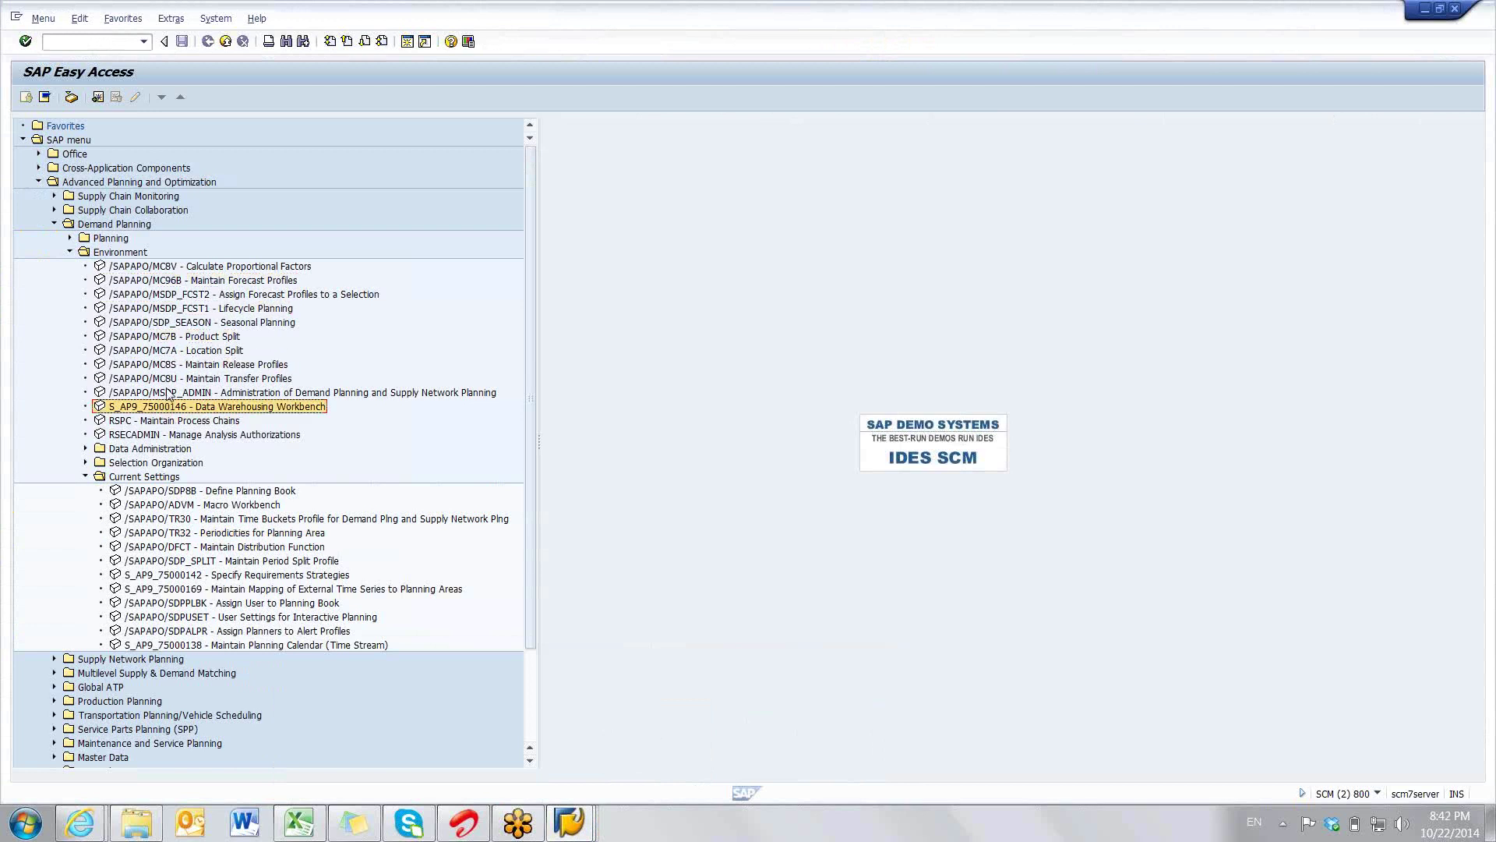
pyautogui.click(166, 392)
pyautogui.click(167, 378)
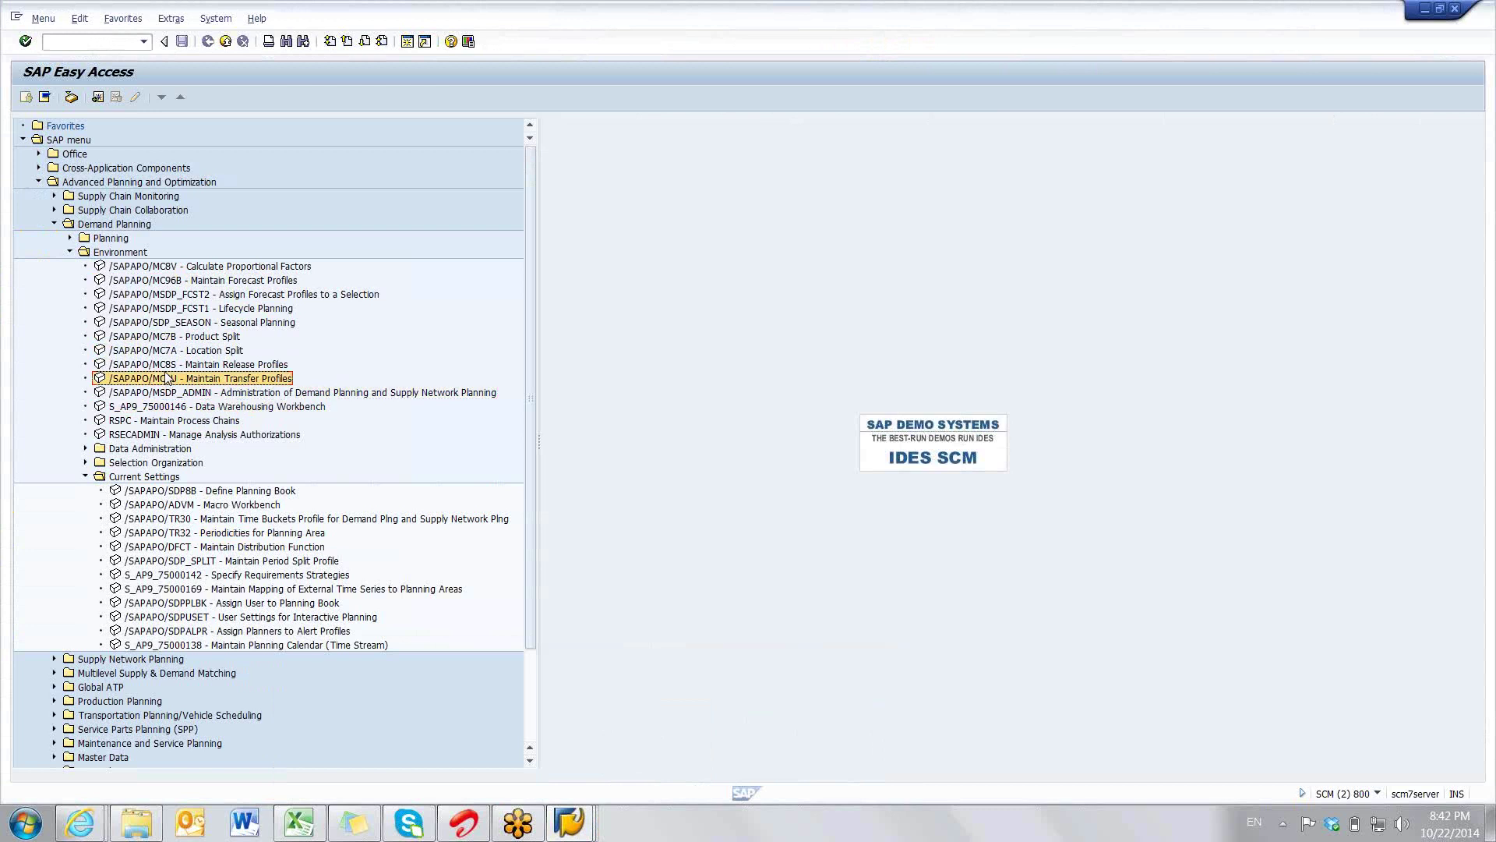
pyautogui.click(166, 363)
pyautogui.click(164, 352)
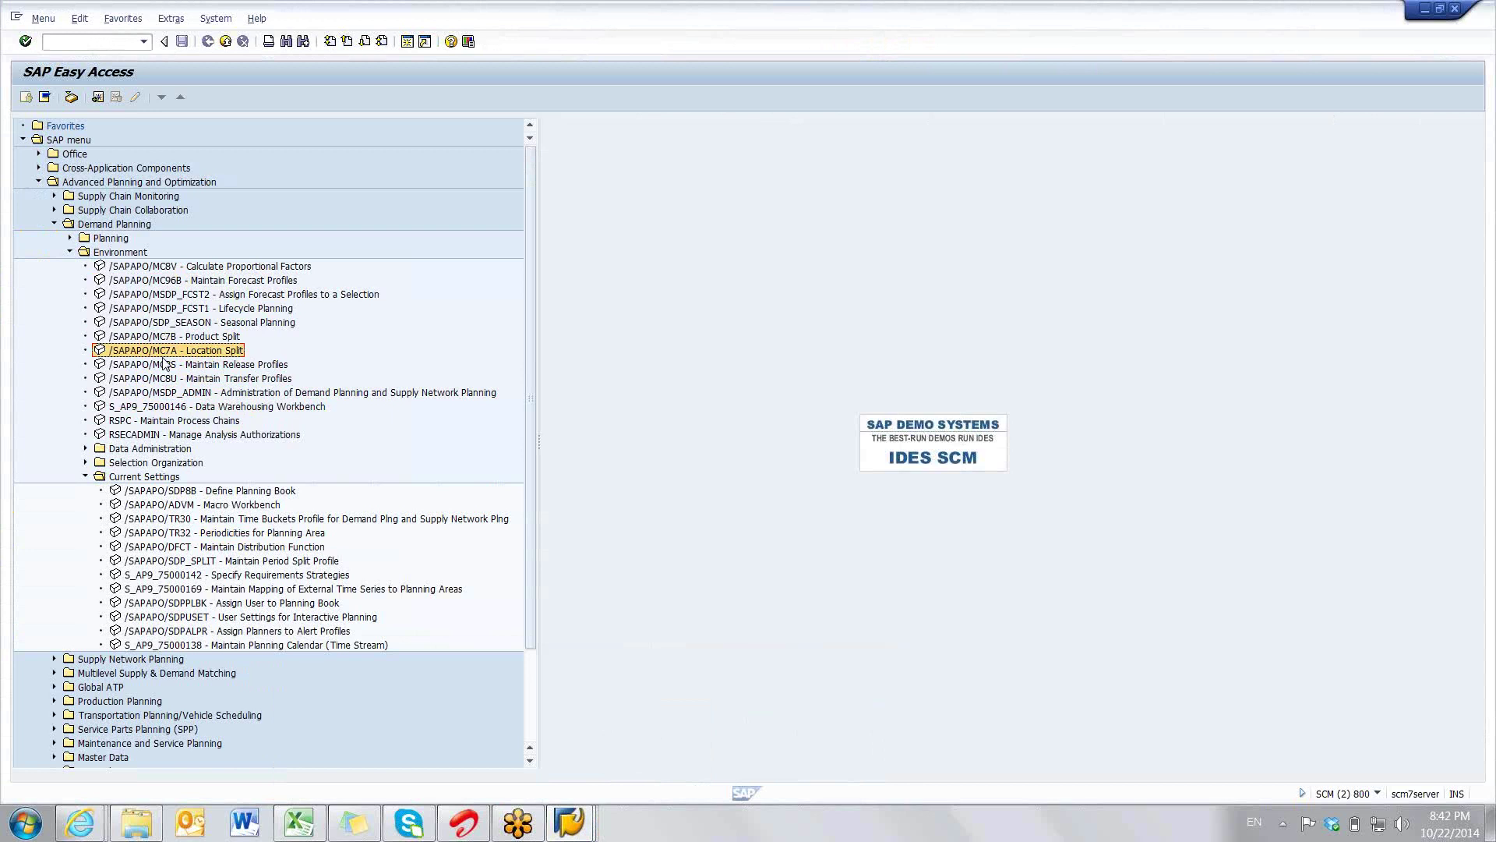
# - Expand Demand Planning > Planning and add /SAPAPO/SDP94 Interactive Demand Planning to Favorites
pyautogui.click(77, 45)
pyautogui.click(61, 127)
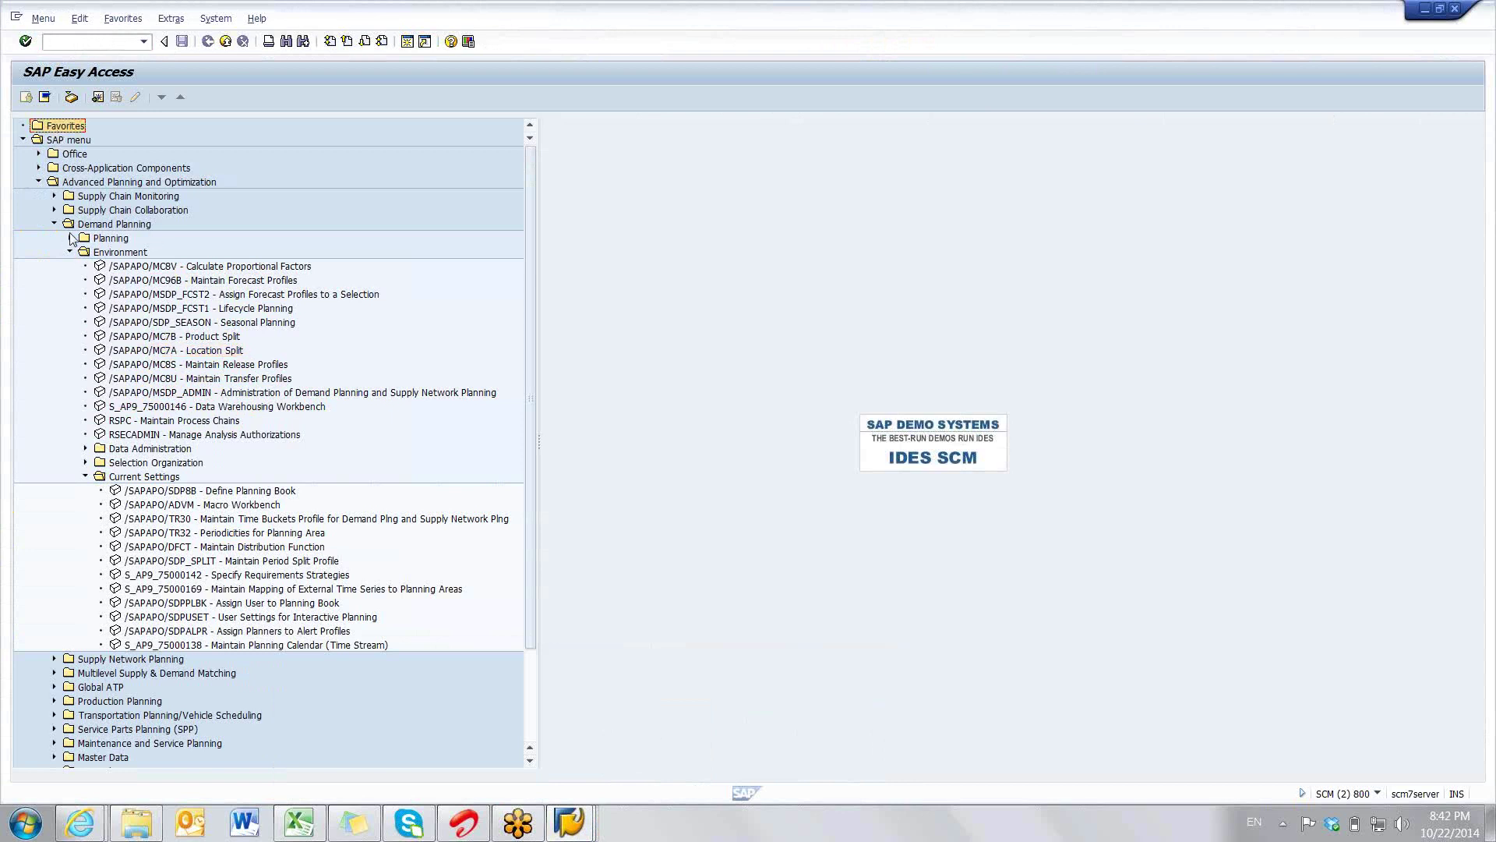
pyautogui.click(71, 239)
pyautogui.moveTo(140, 252); pyautogui.dragTo(81, 136)
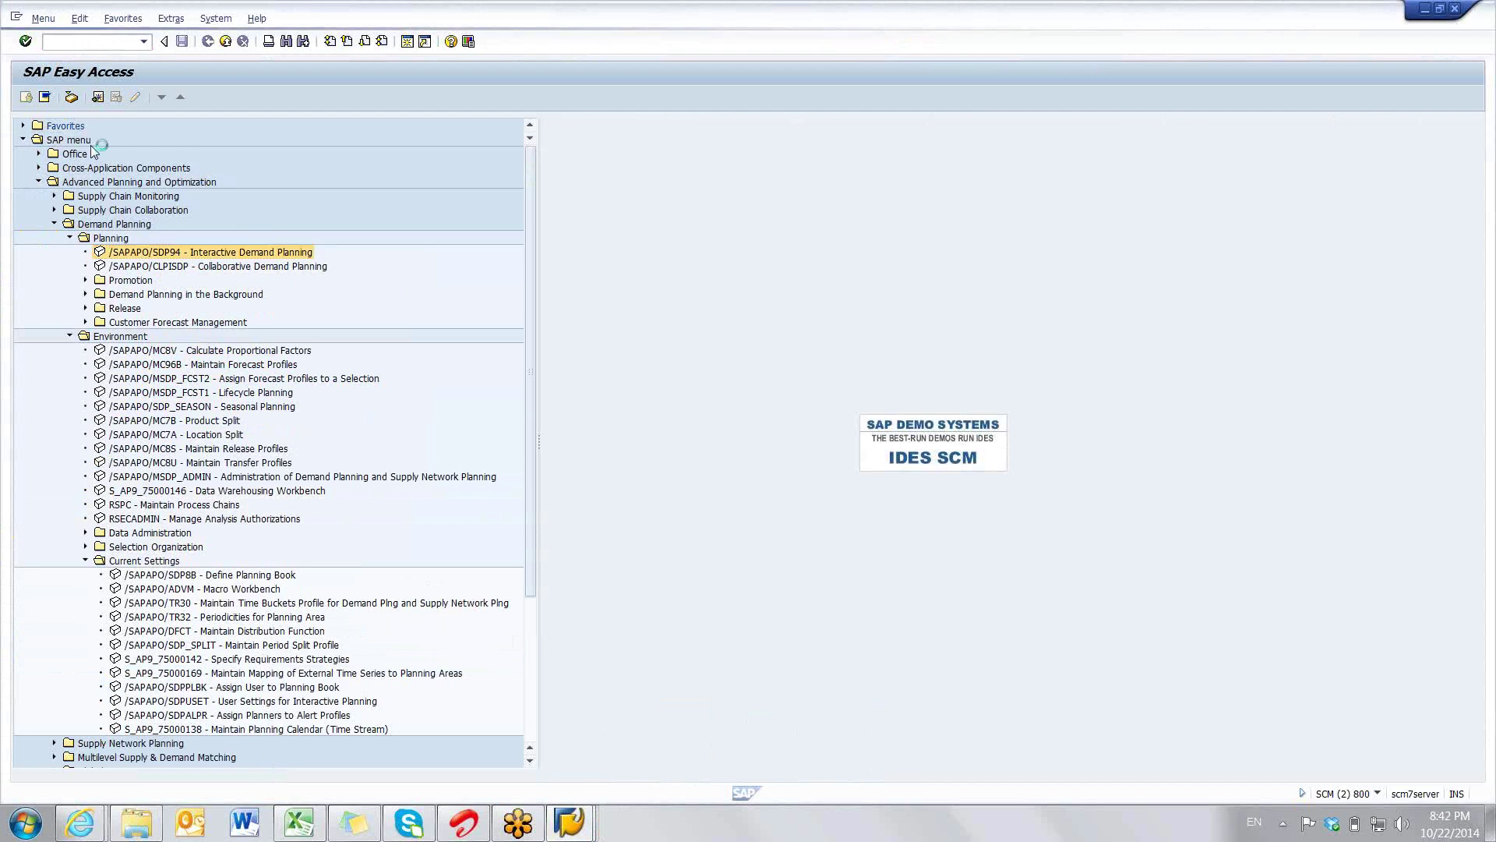